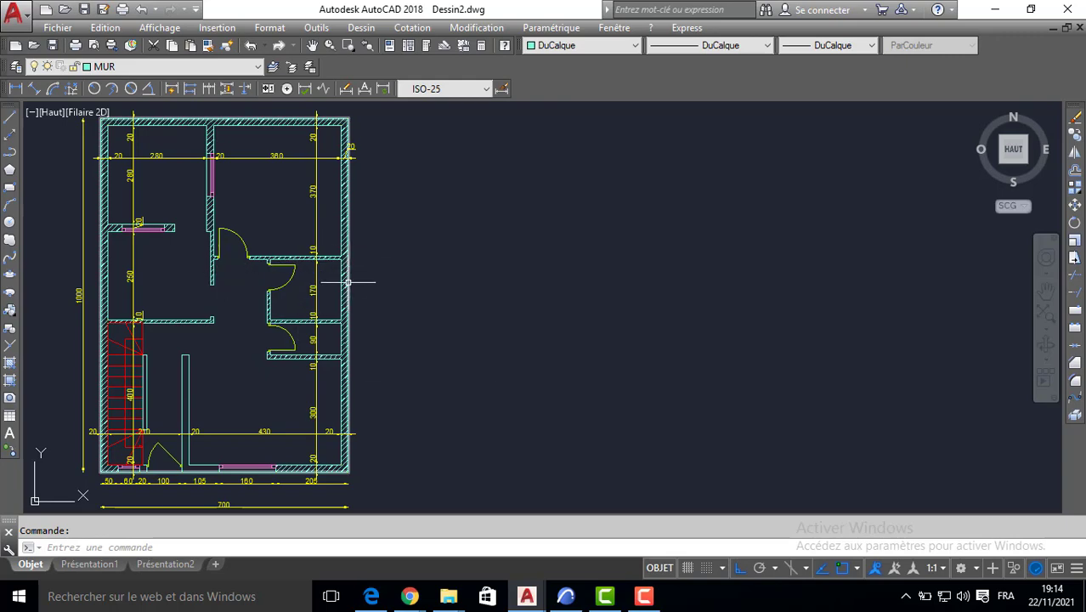
mouse_move(344, 280)
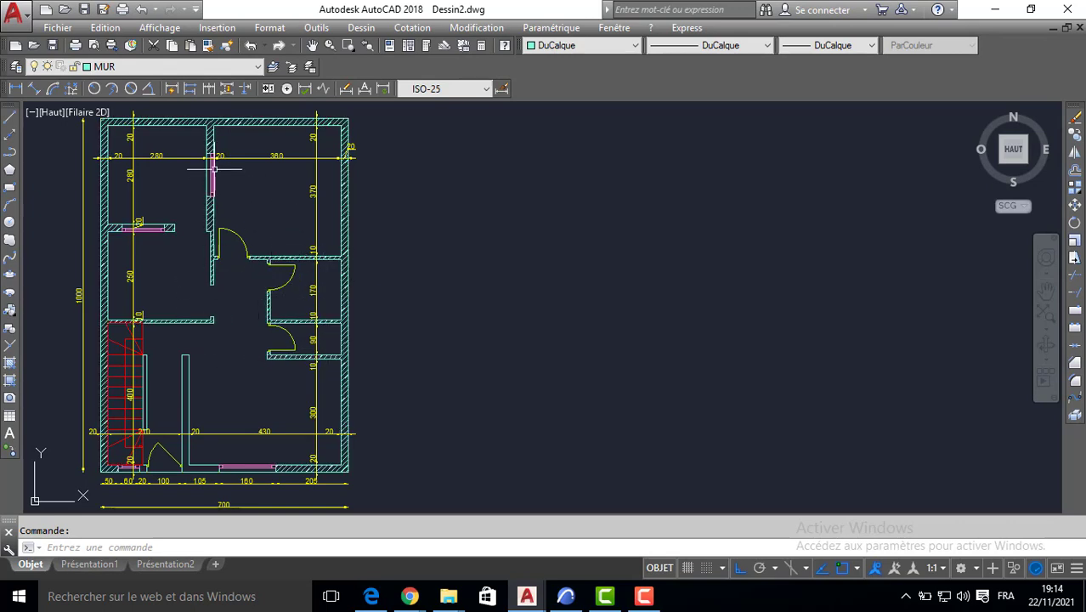
click(136, 66)
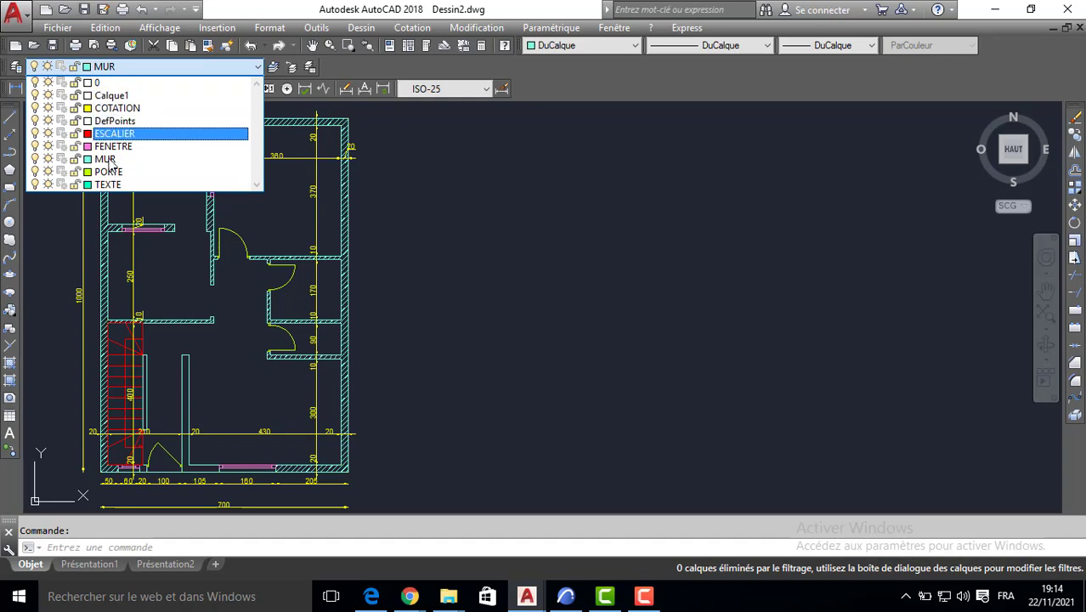
click(165, 266)
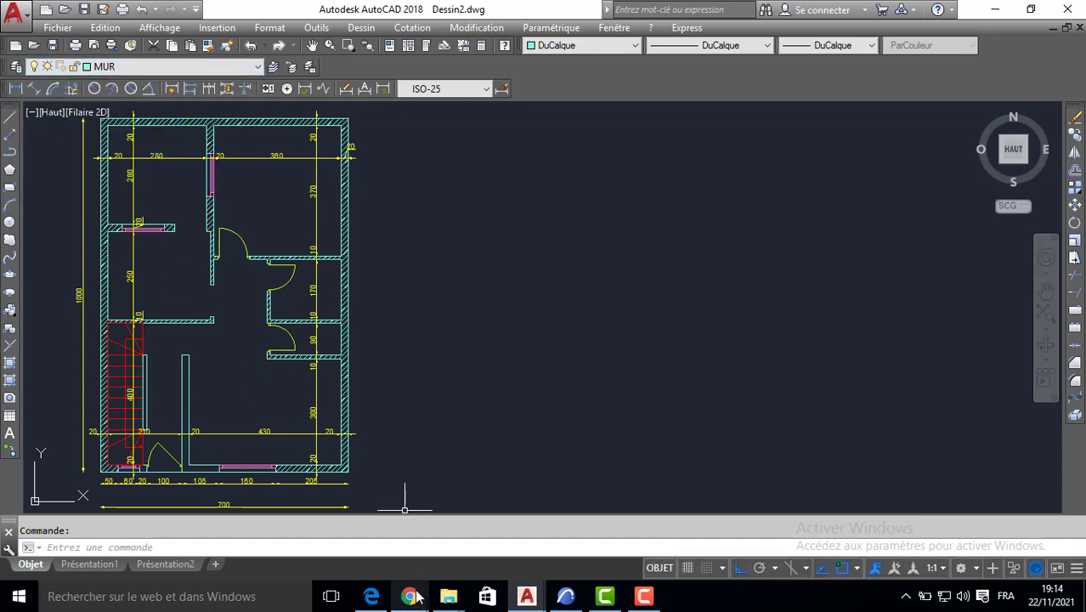
mouse_move(416, 597)
click(377, 518)
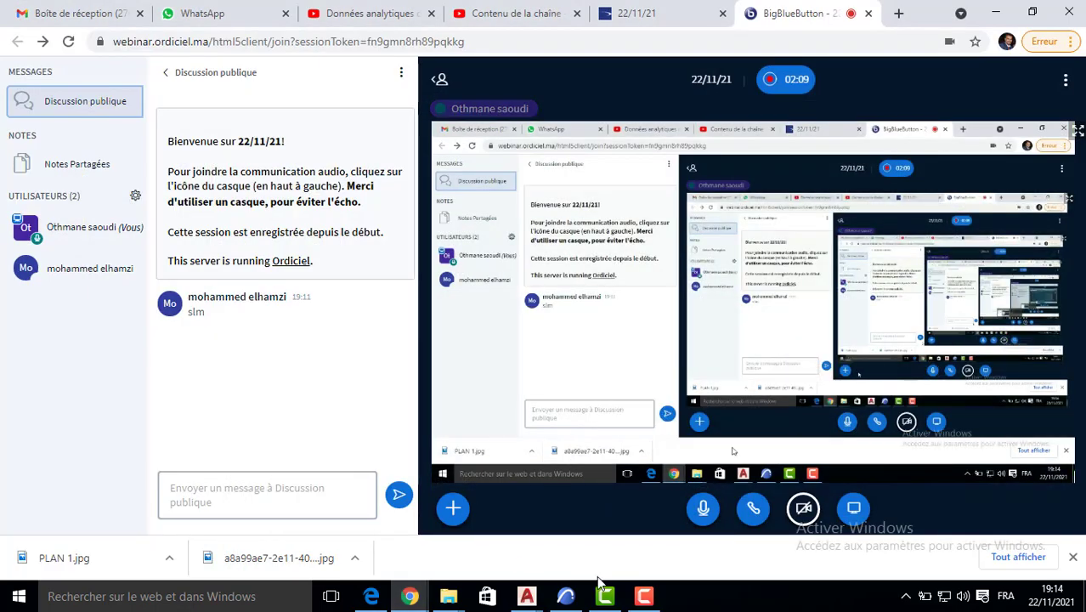
click(643, 596)
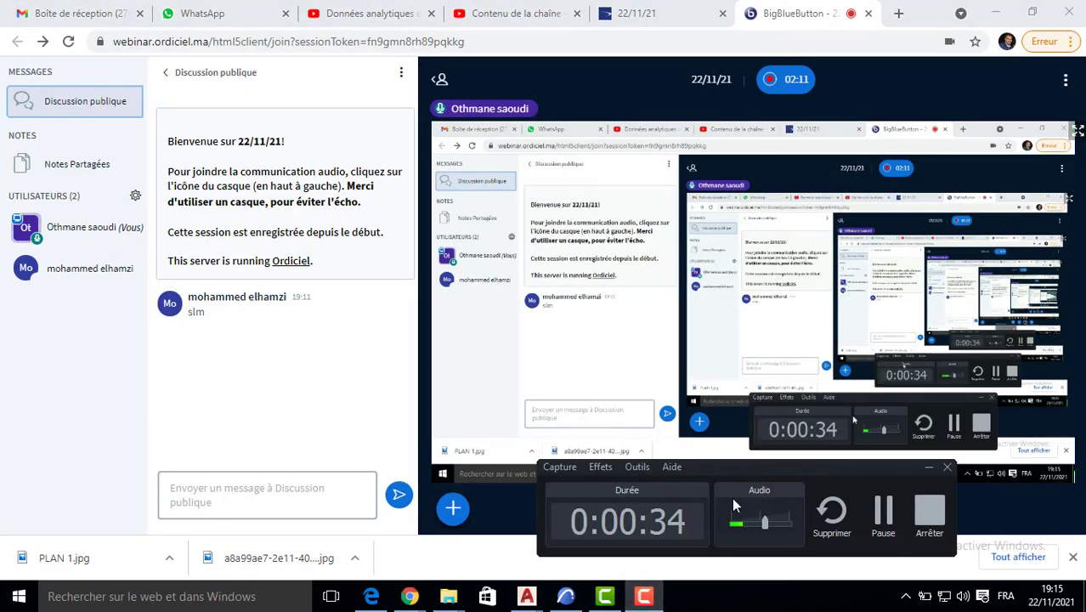
click(643, 596)
Step: Switch back to the Dessin2.dwg drawing in AutoCAD and start a new blank drawing
mouse_move(527, 596)
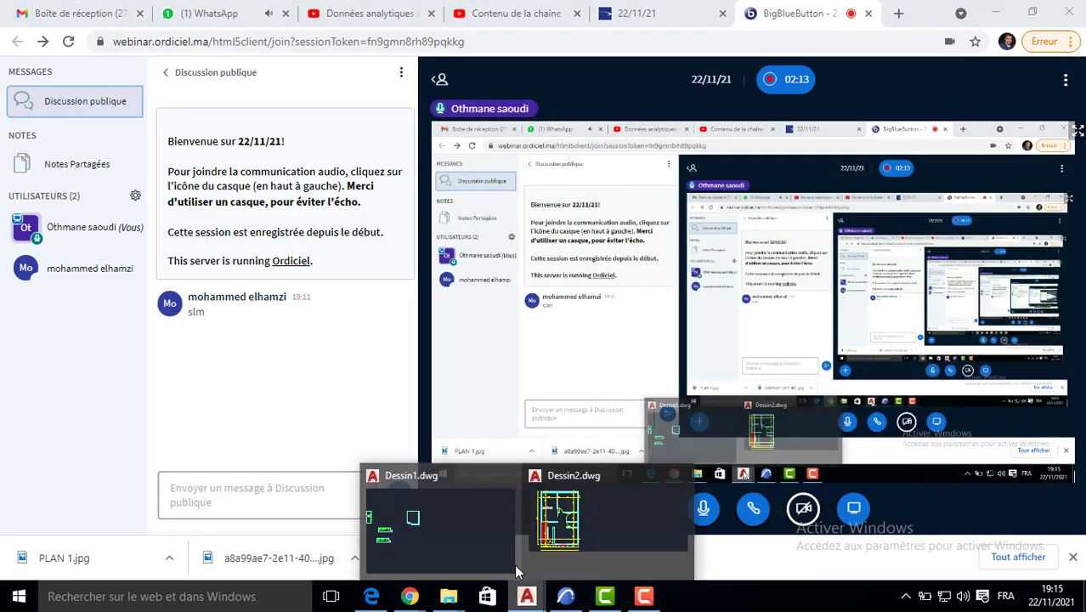
click(601, 535)
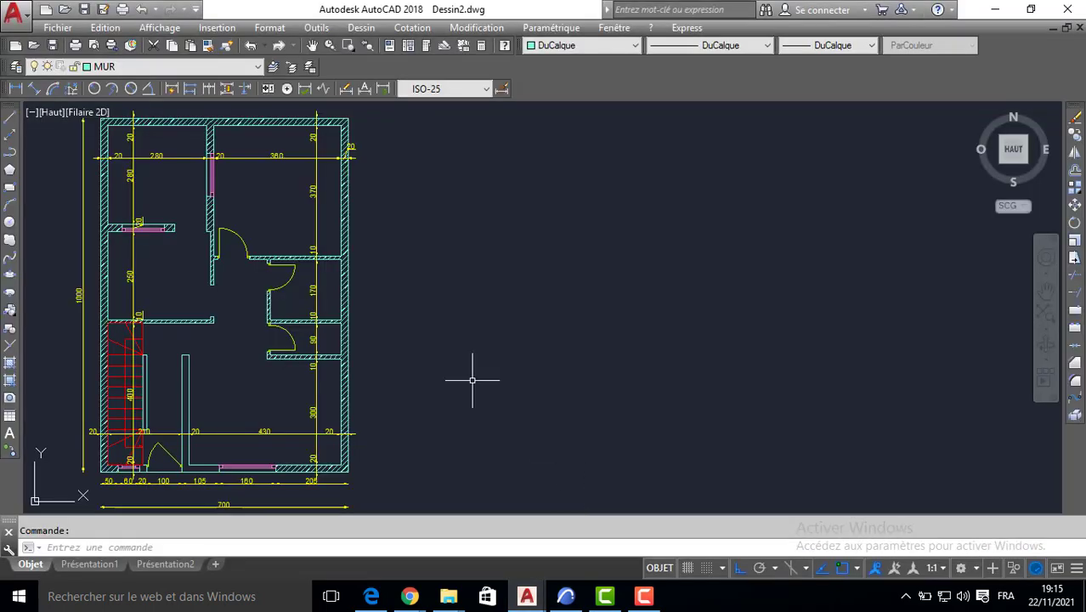
click(16, 45)
click(751, 446)
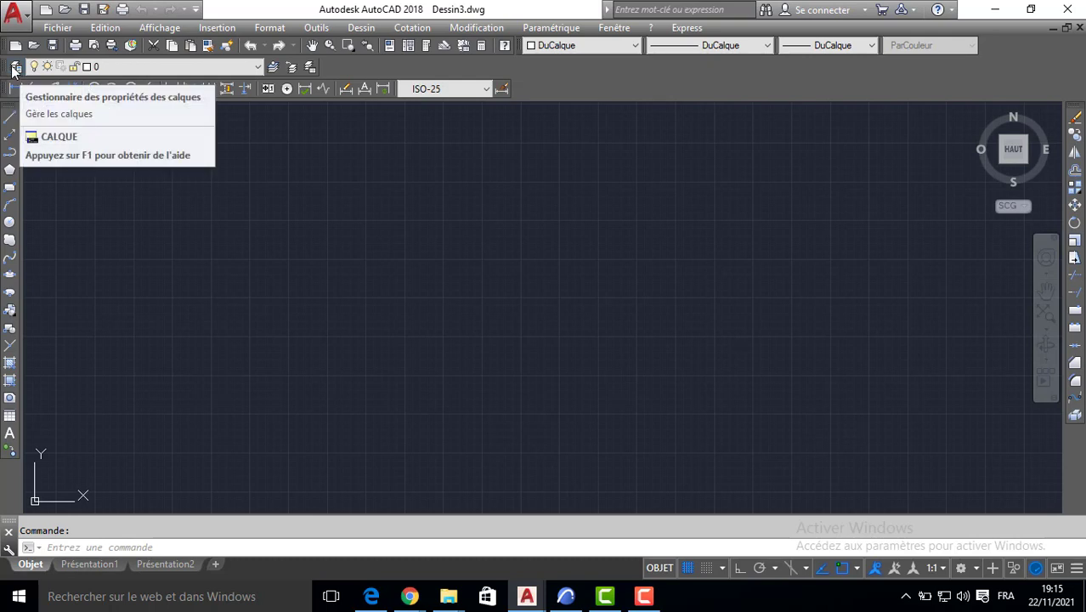
Step: Create six new layers named MUR, PORTE, FENETRE, COTATION, TEXTE and ESCALIER
click(15, 68)
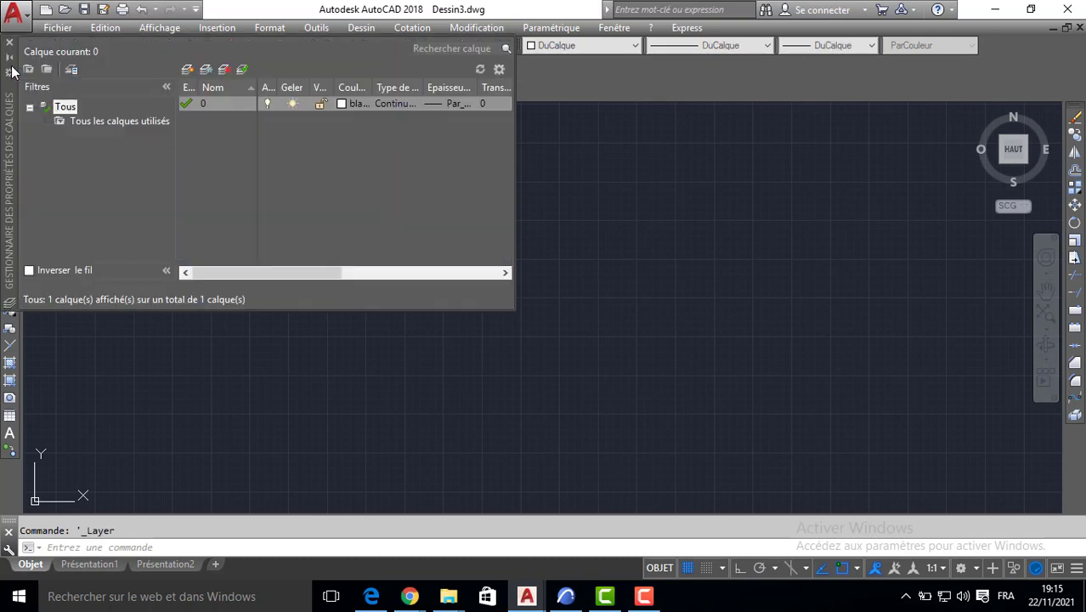
click(188, 72)
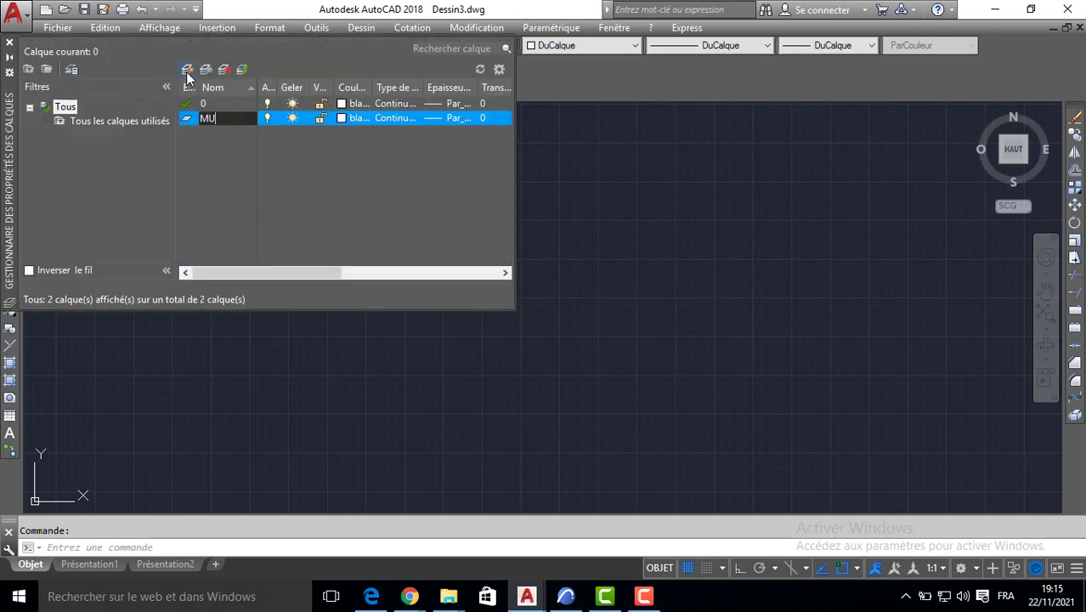
click(185, 69)
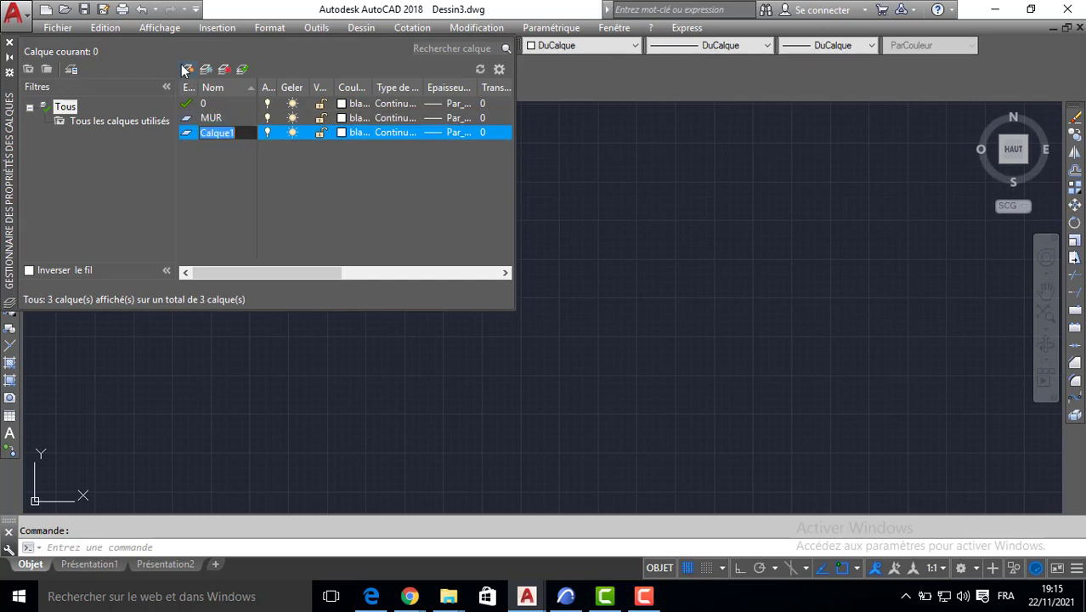
text(PORTE)
click(185, 69)
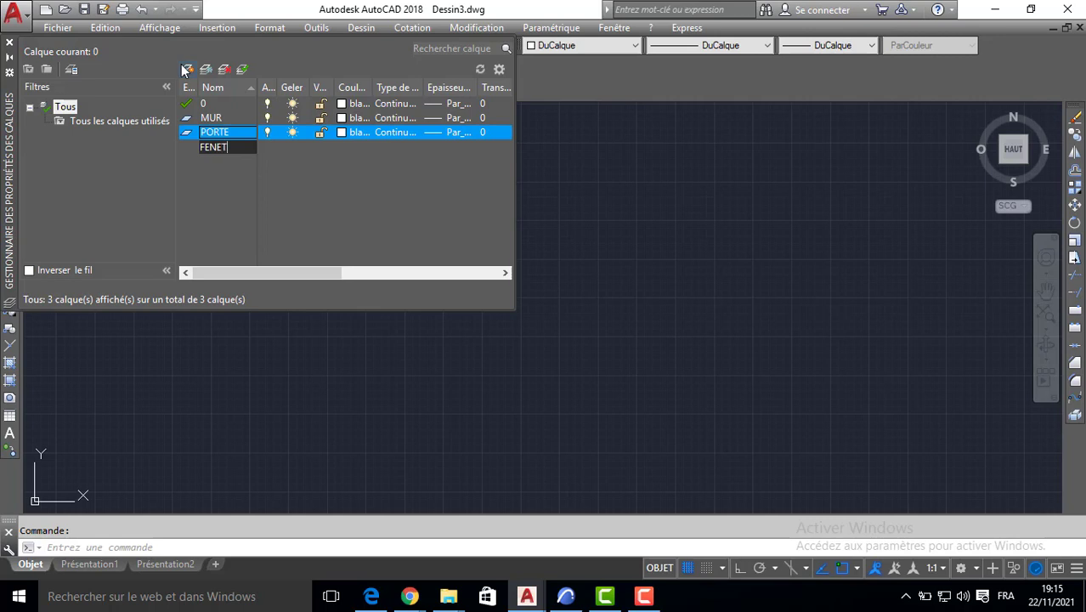
click(186, 70)
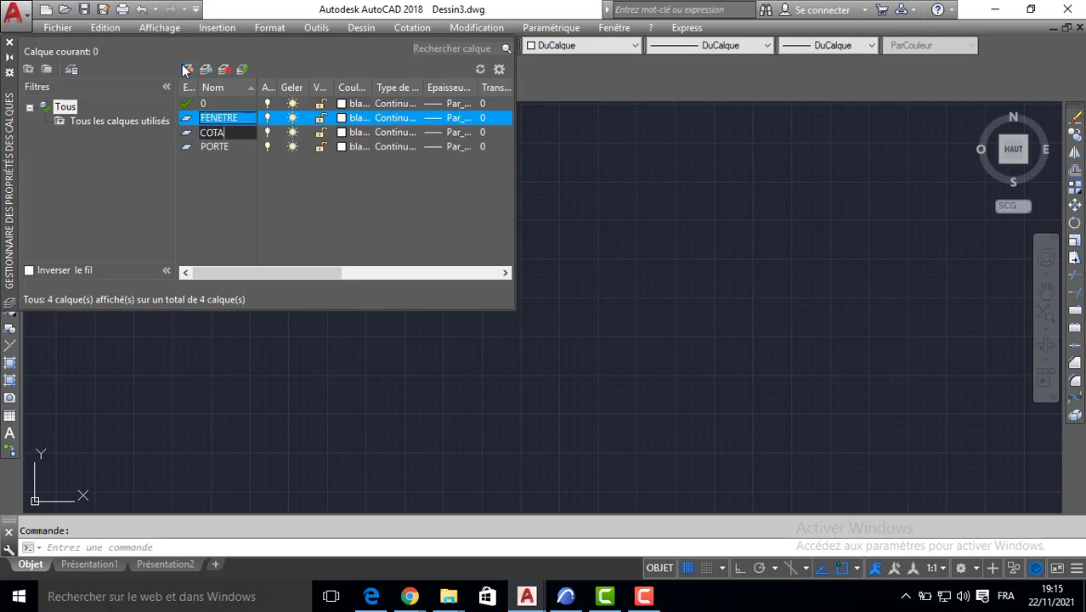
click(185, 70)
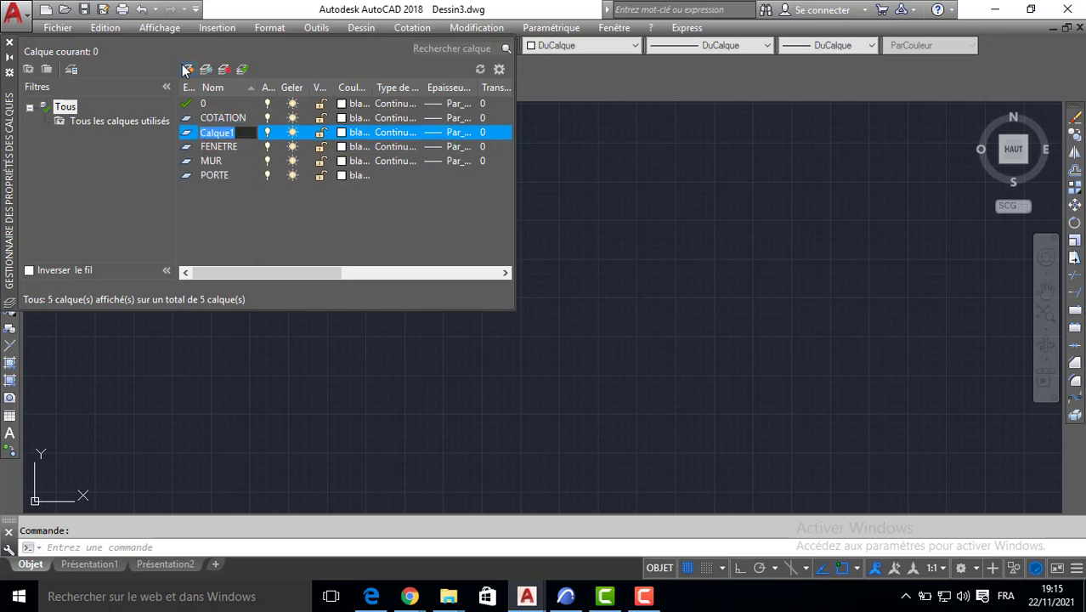
text(TEXTE)
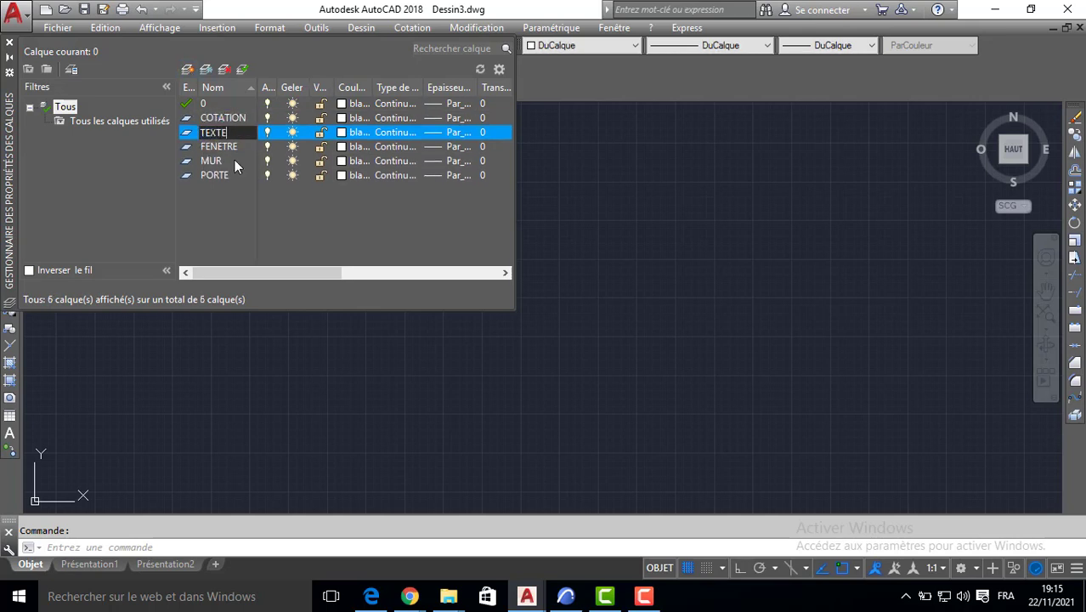
click(188, 71)
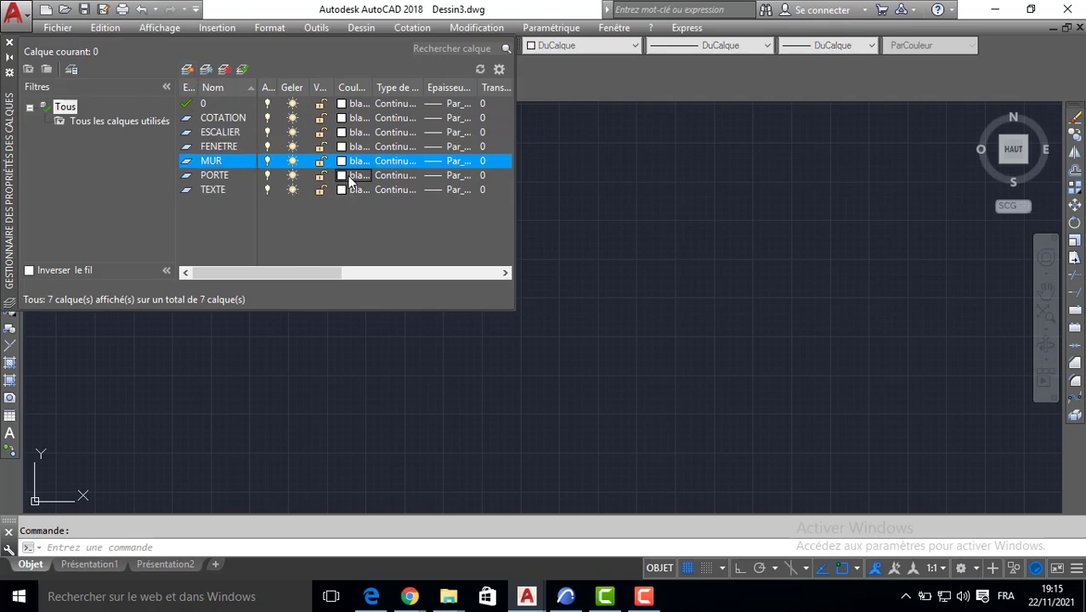
Step: Set the PORTE layer's colour to index 50 and the TEXTE layer's colour to index 120
click(348, 161)
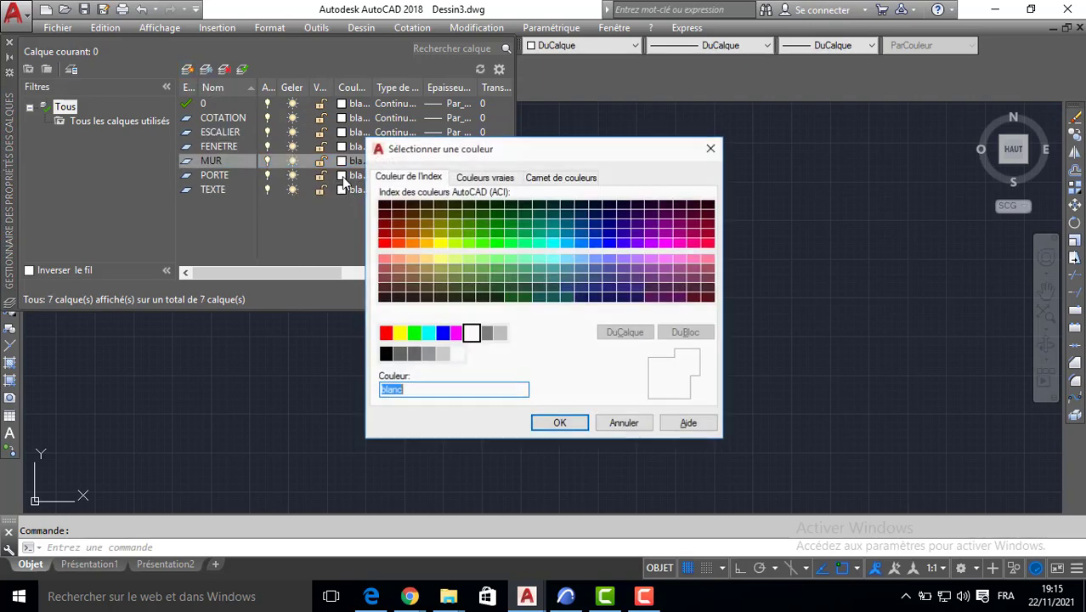
click(453, 245)
click(440, 243)
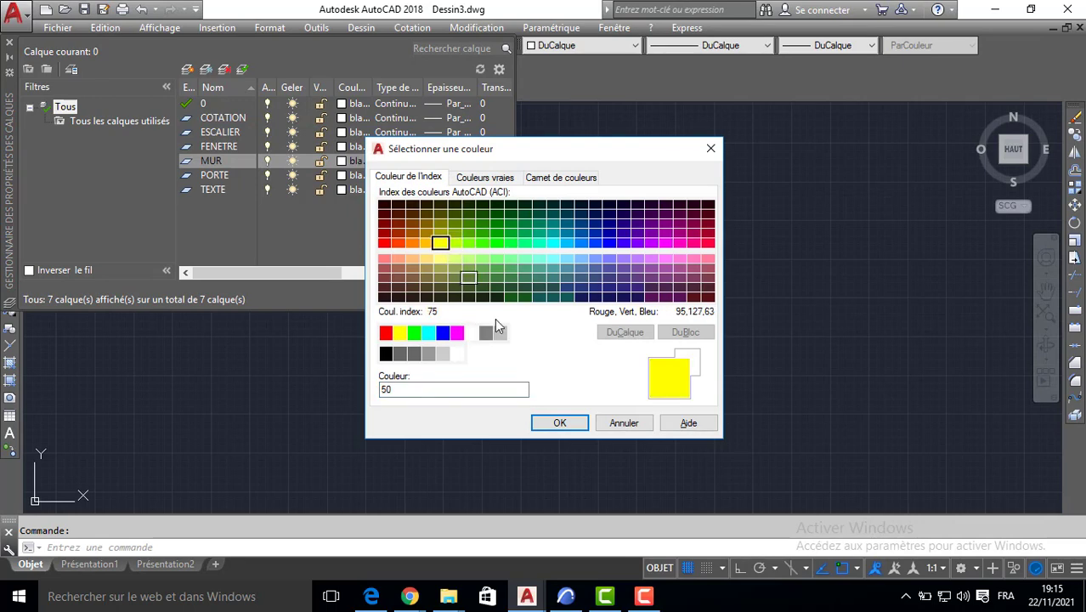
click(559, 423)
click(344, 189)
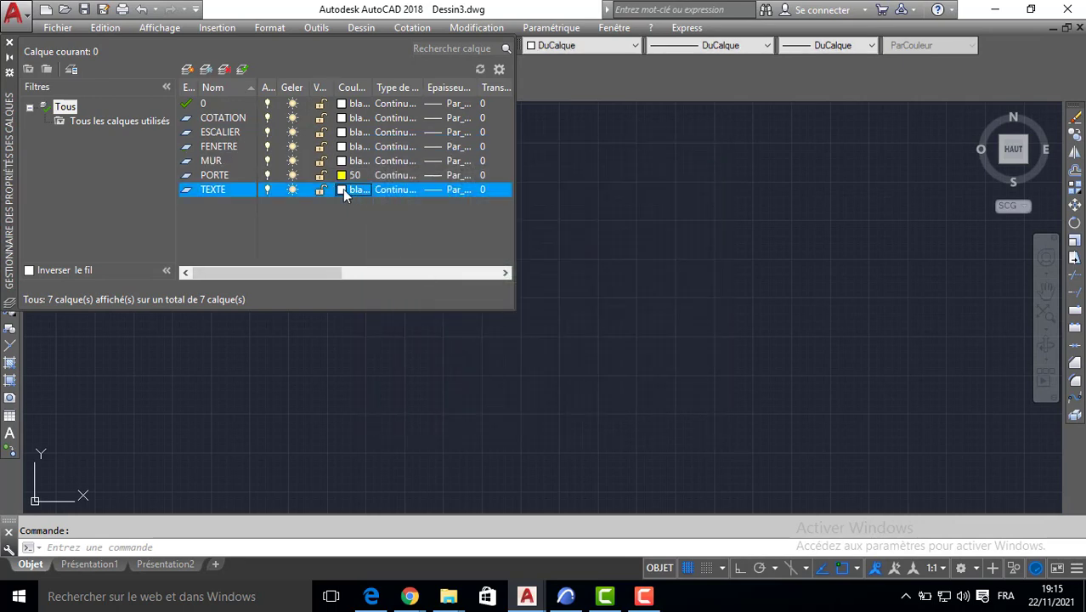
click(527, 244)
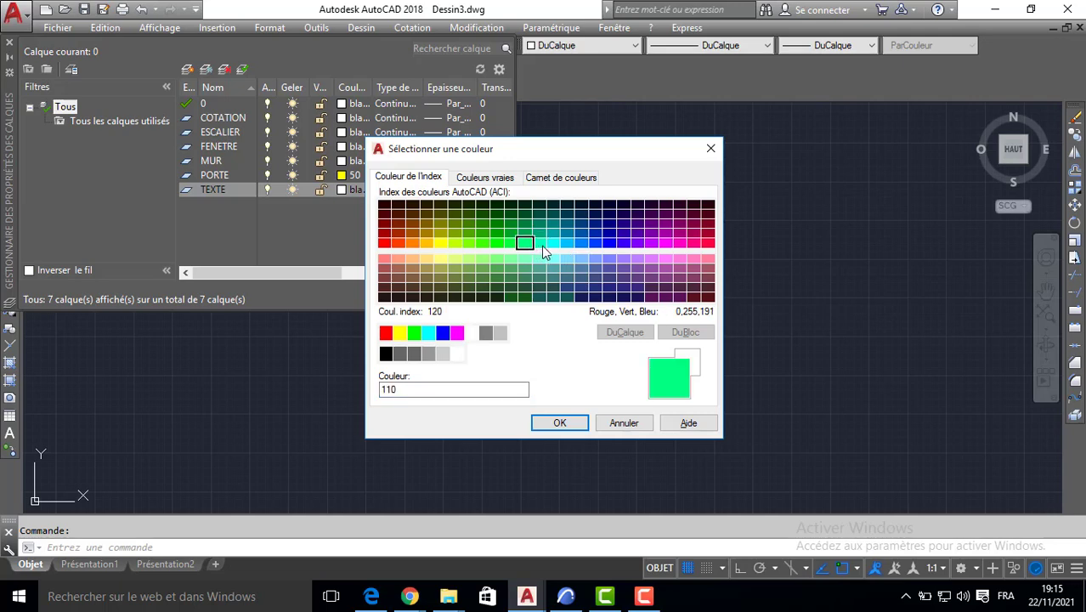
click(541, 244)
click(559, 423)
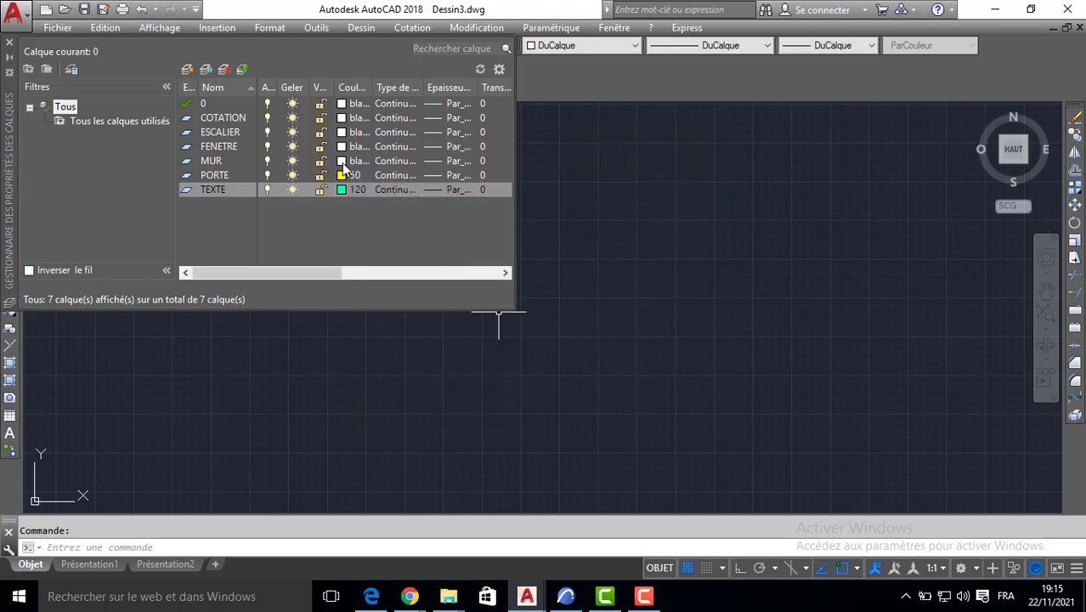
Step: Set the MUR layer's colour to index 211 and the FENETRE layer's colour to index 111
click(341, 161)
click(665, 258)
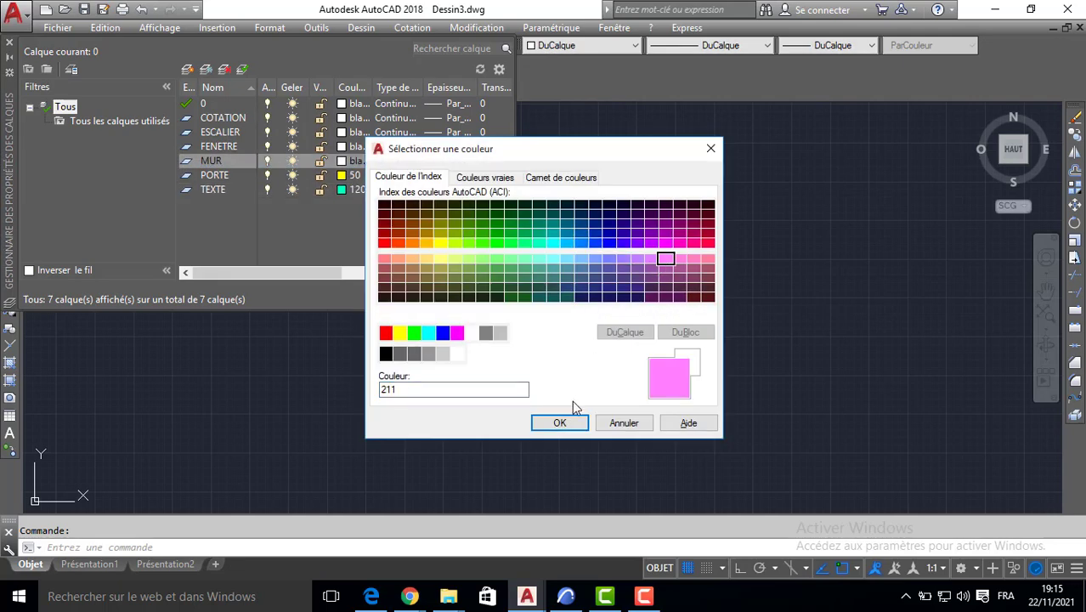
click(560, 422)
click(341, 147)
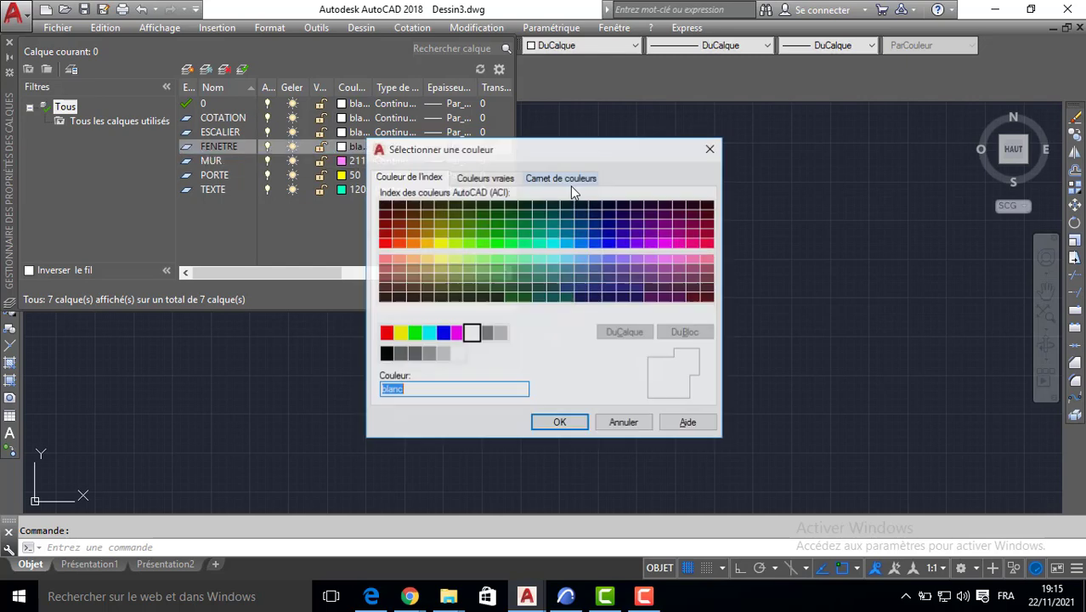
click(526, 259)
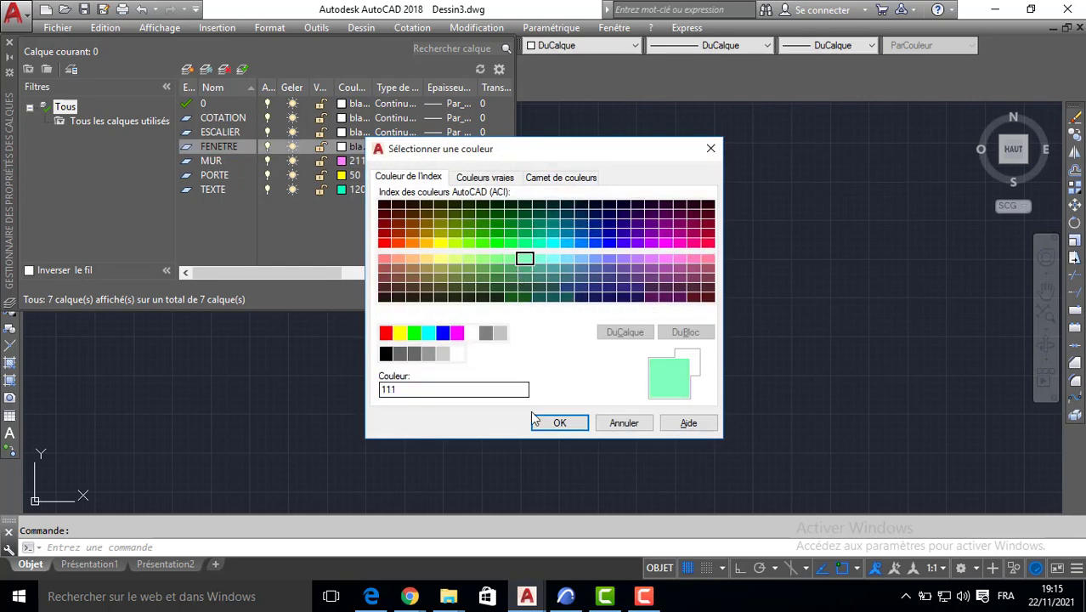
click(558, 423)
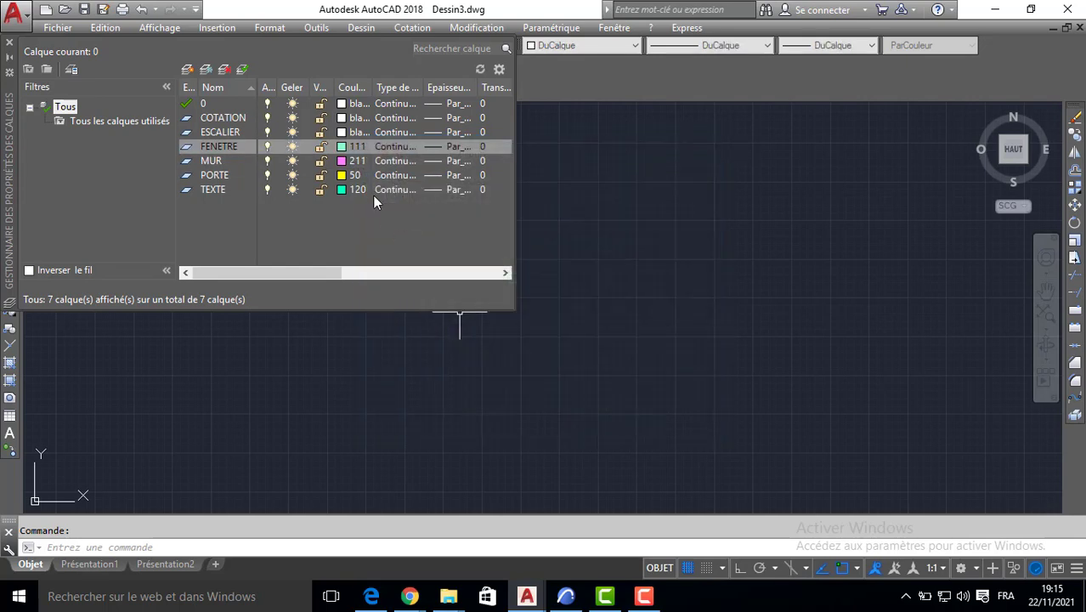
Step: Set the ESCALIER layer's colour to index 10 and COTATION's to 221, closing the layer manager when done
click(341, 133)
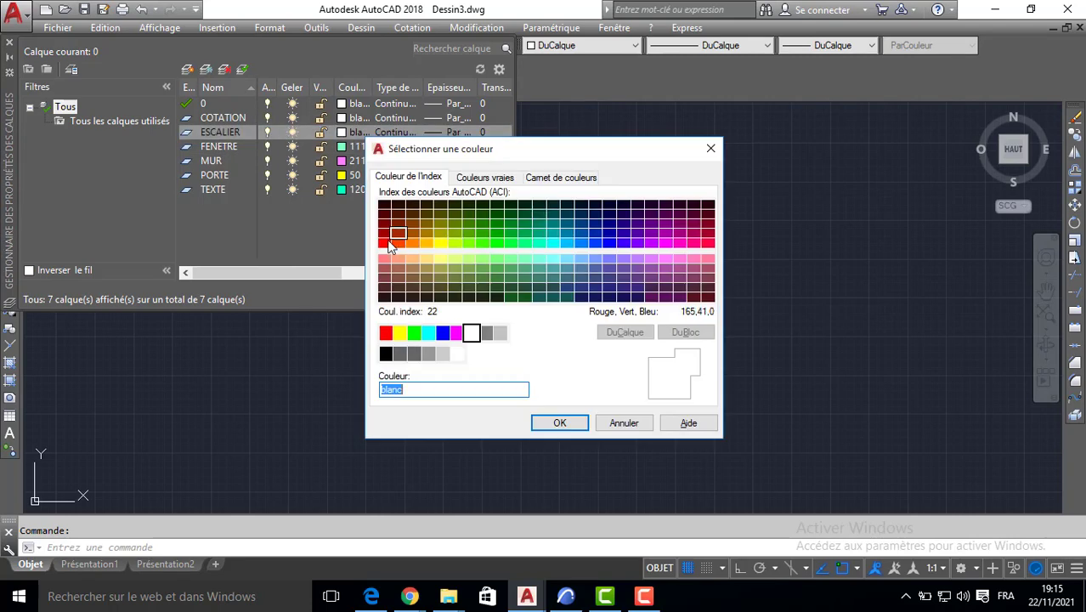
click(385, 243)
click(559, 422)
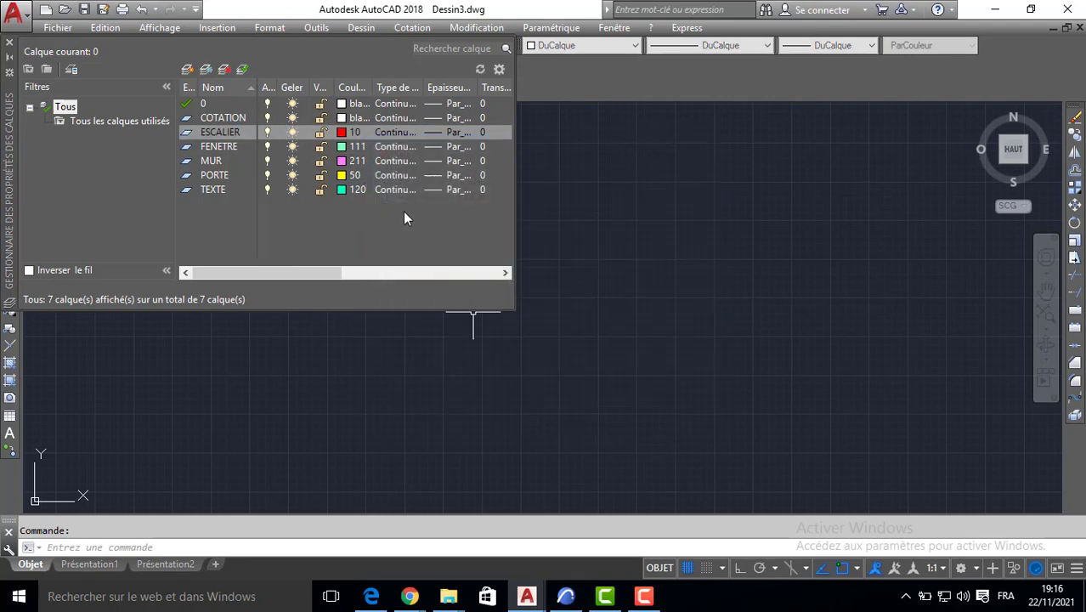
click(342, 118)
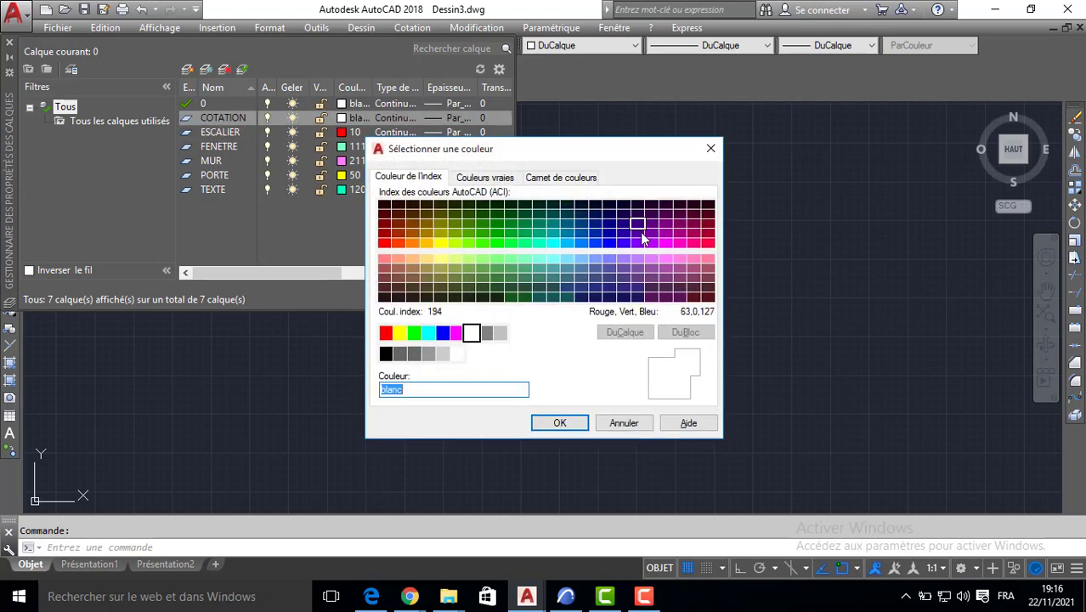
click(683, 258)
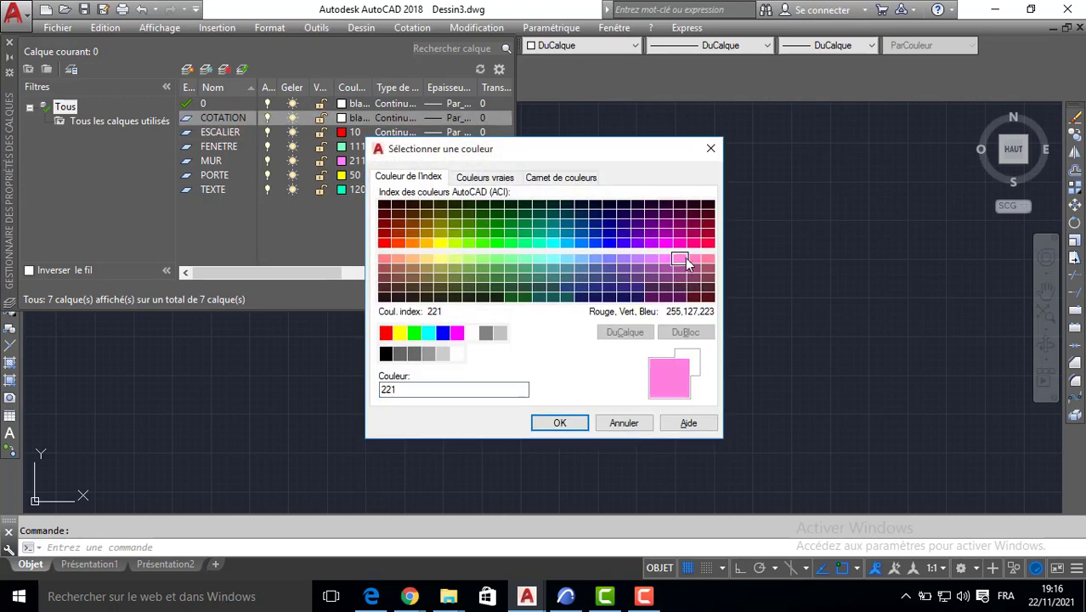
click(560, 422)
click(11, 43)
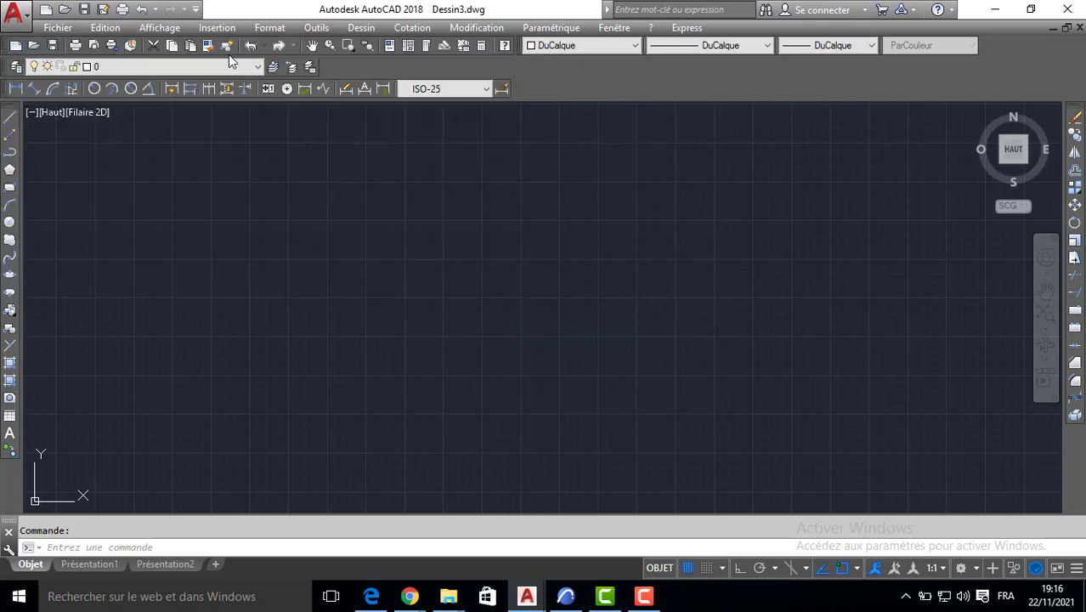
Step: Make MUR the current layer and draw the outer wall rectangle, 700 wide by 1000 high
click(117, 63)
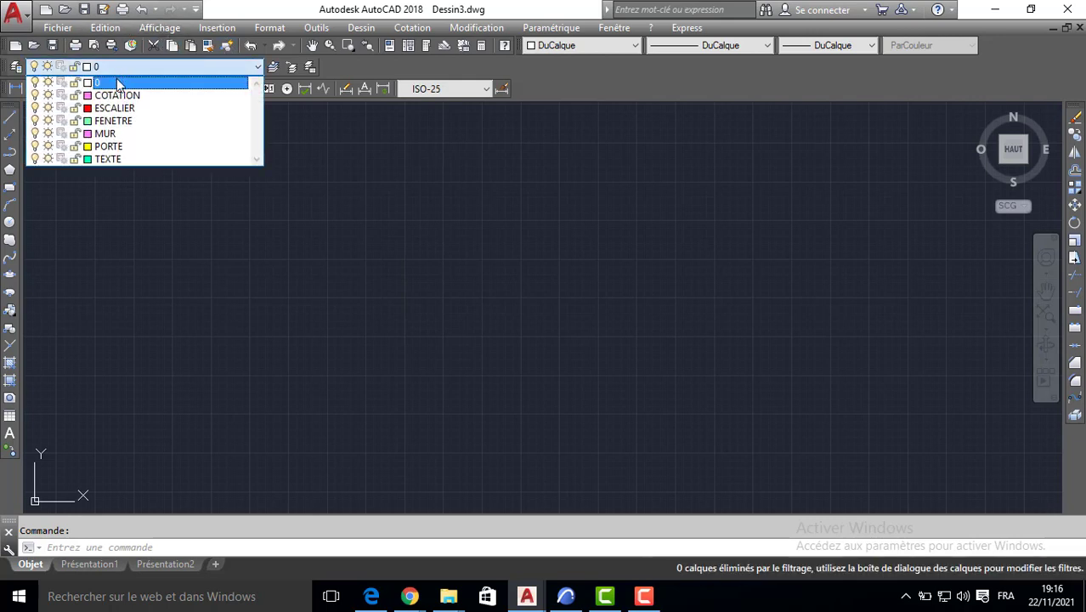
click(112, 136)
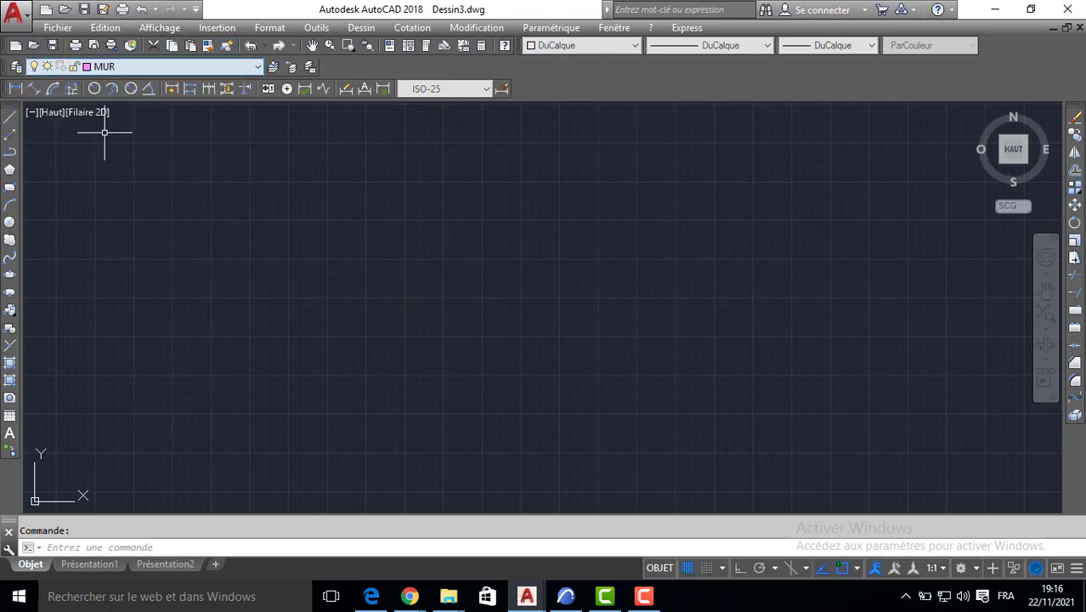
click(10, 187)
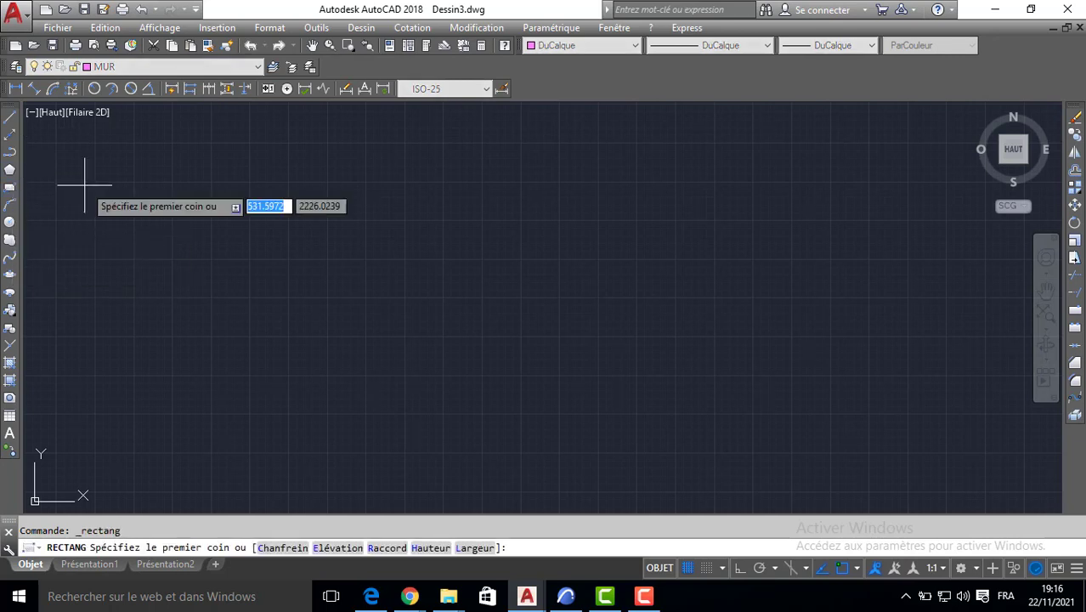
click(374, 401)
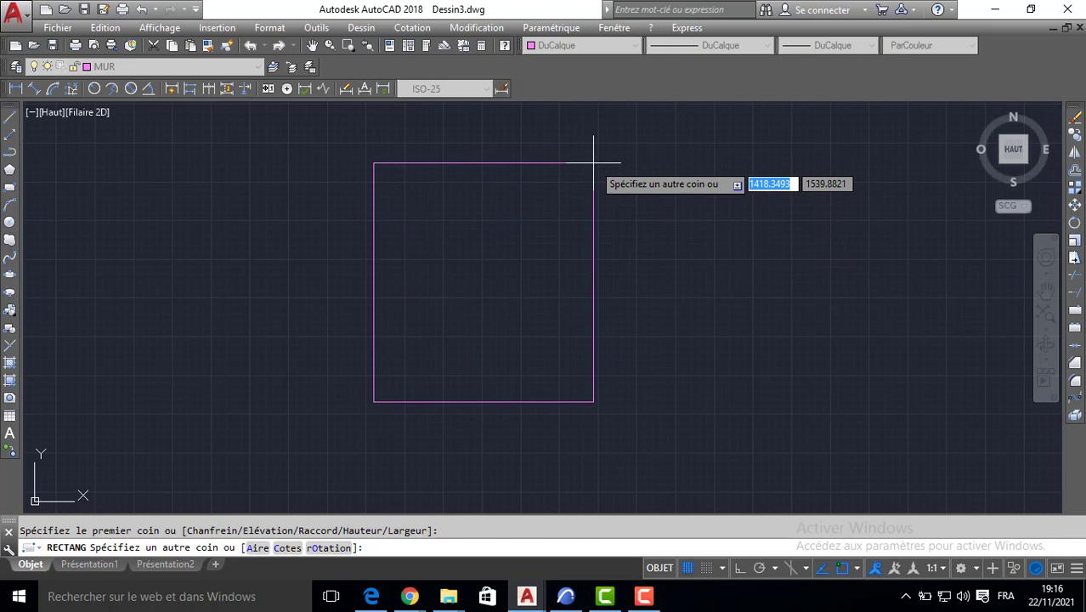
text(700)
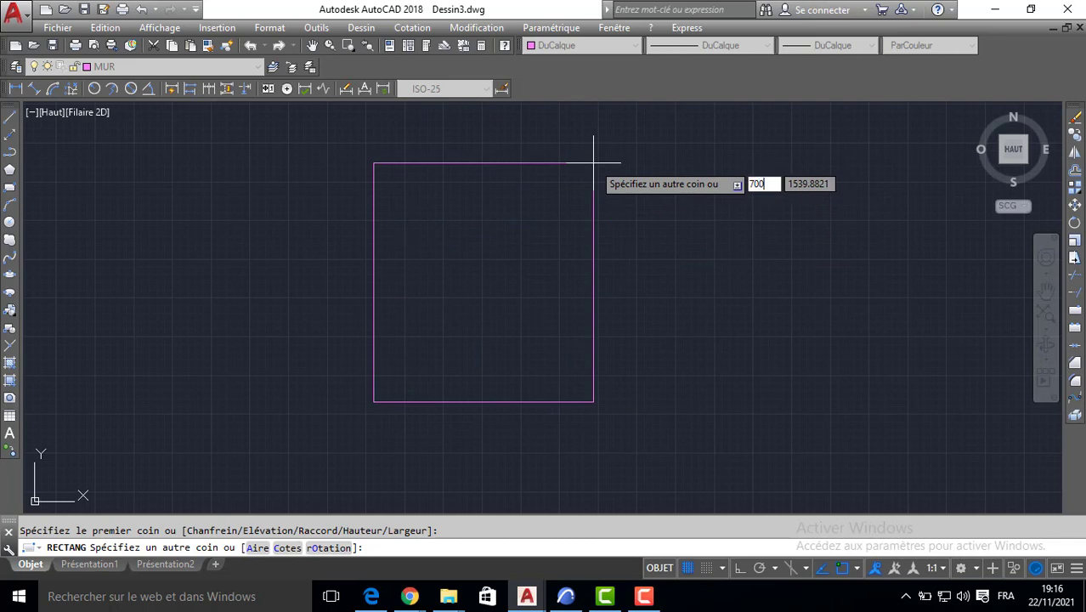
key(Tab)
text(1)
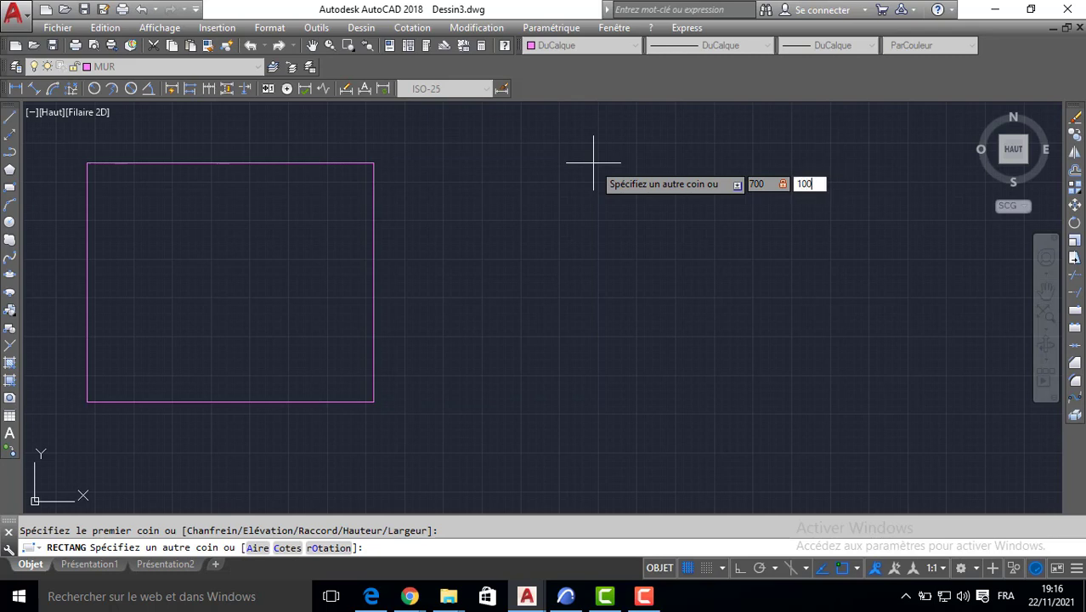
text(000)
key(Return)
Step: Attach the raster image PLAN 1 from the desktop, placing and scaling it on screen beside the wall rectangle
scroll(475, 299, up, 5)
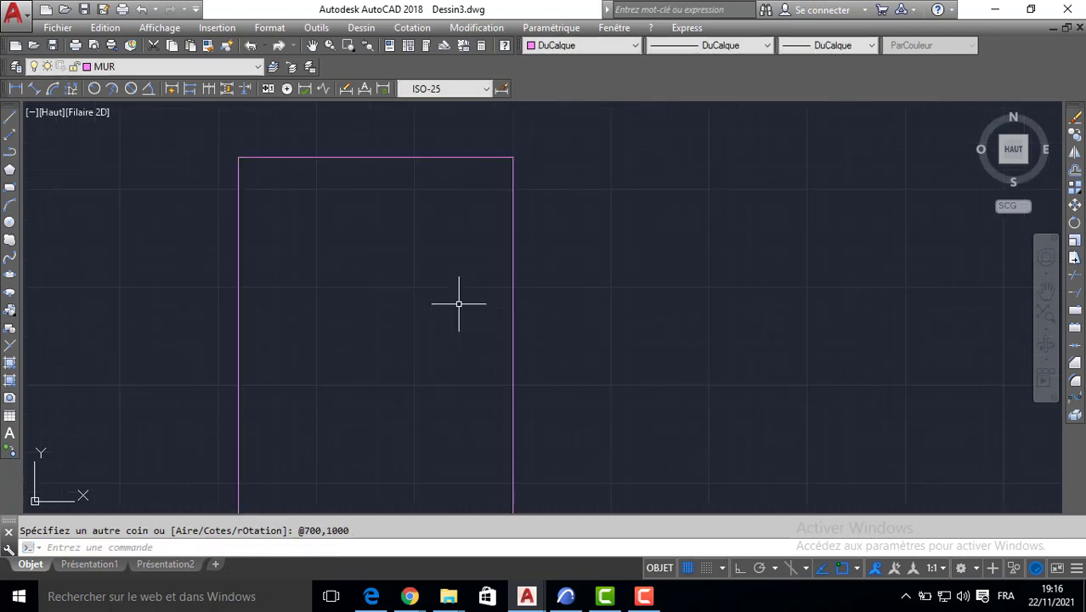
scroll(658, 146, down, 2)
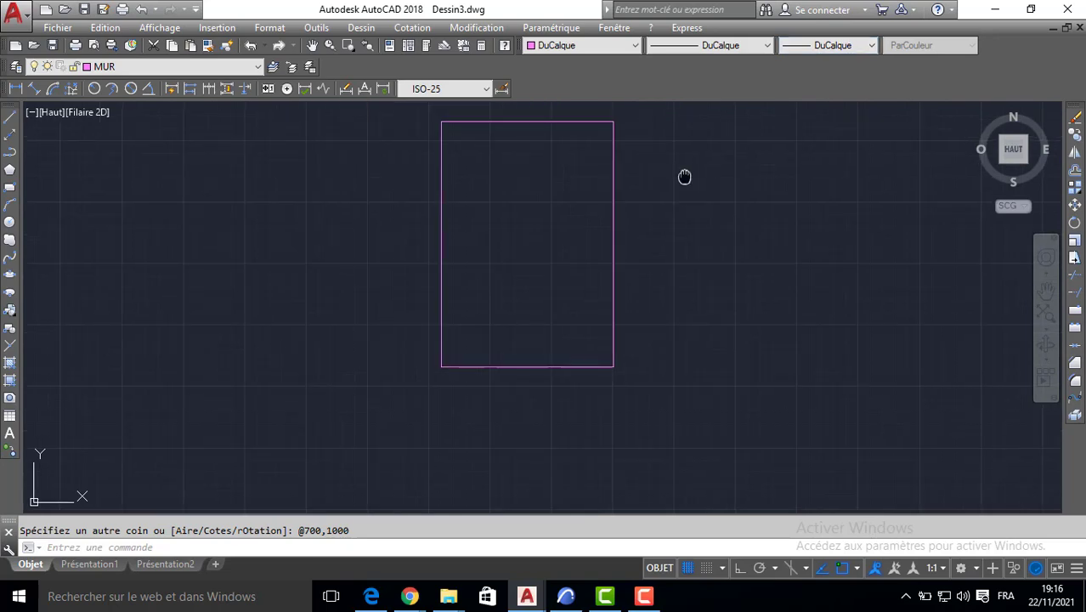
middle_drag(683, 174, 363, 199)
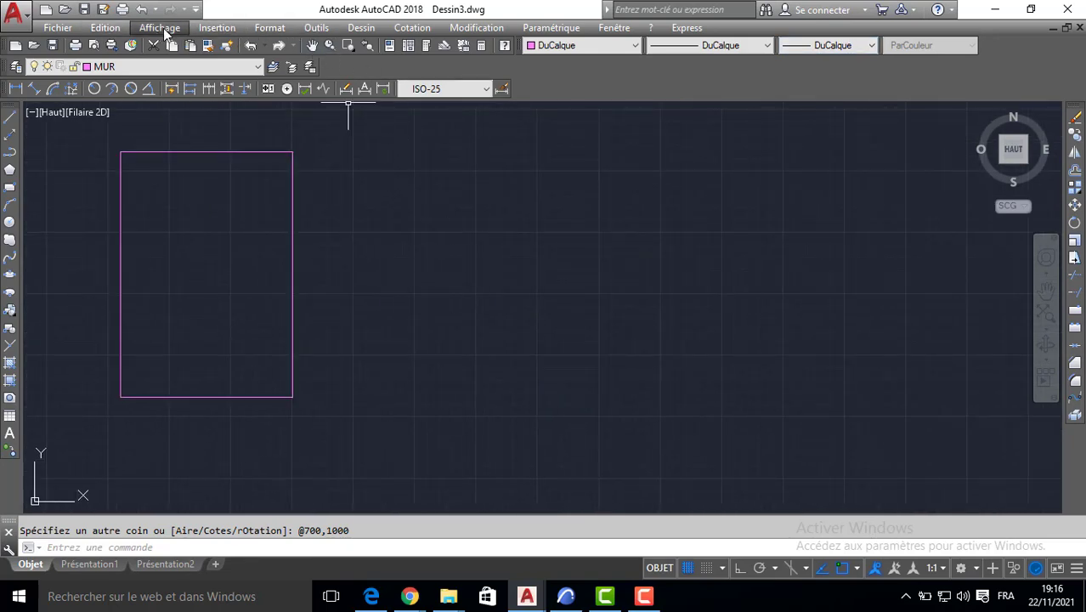
click(204, 32)
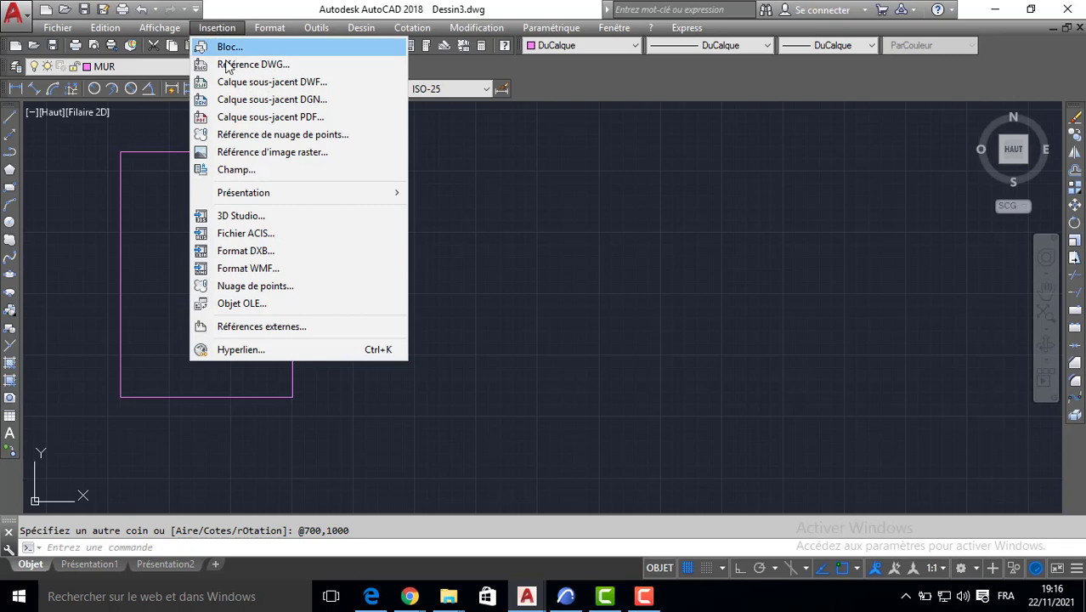
click(238, 152)
click(339, 398)
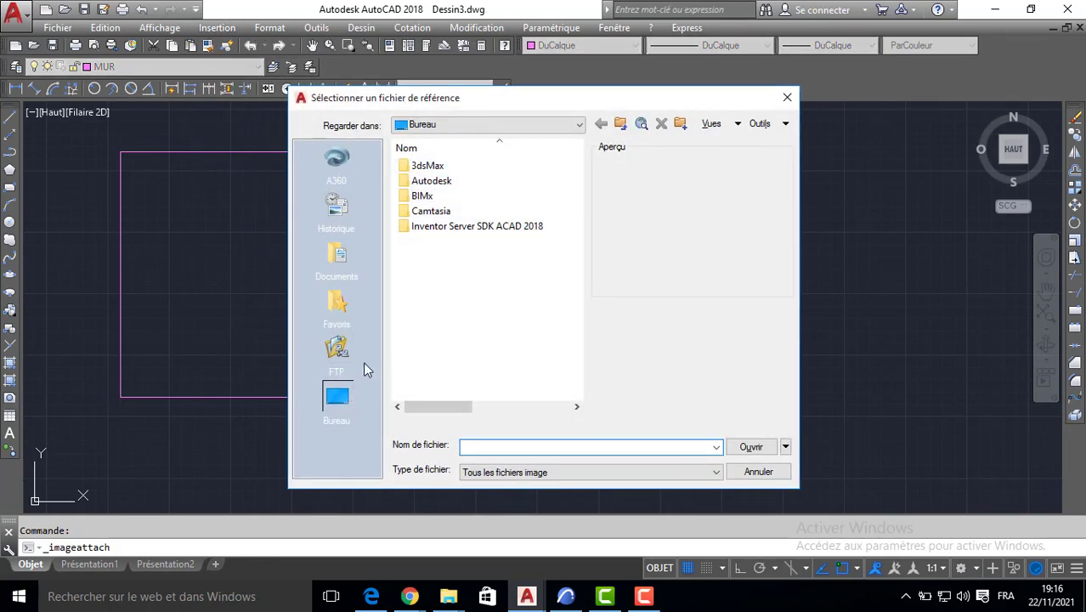
click(427, 272)
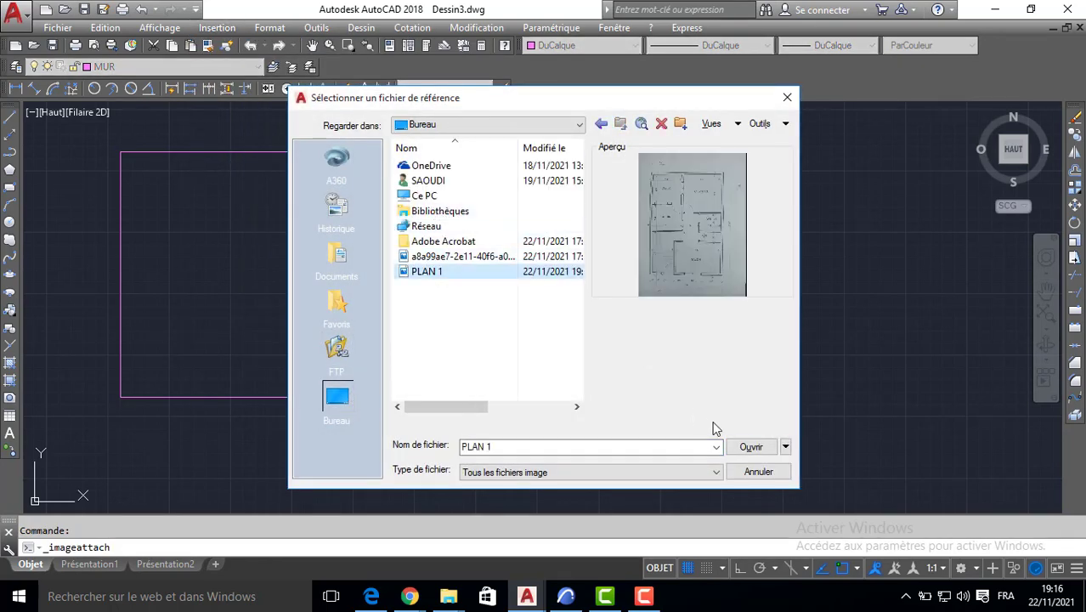
click(748, 448)
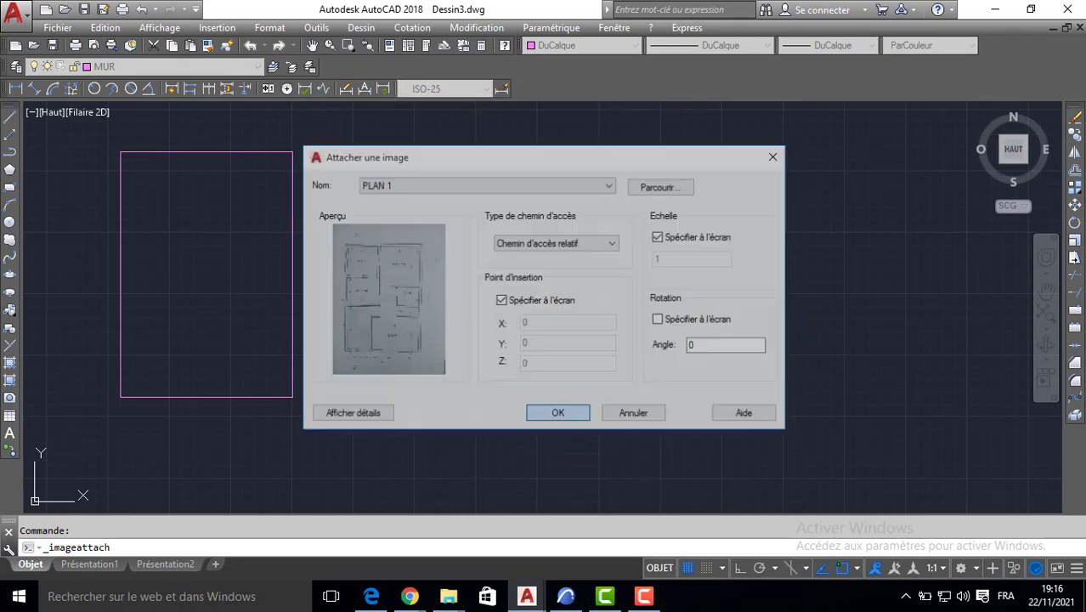
click(561, 412)
click(545, 393)
click(728, 231)
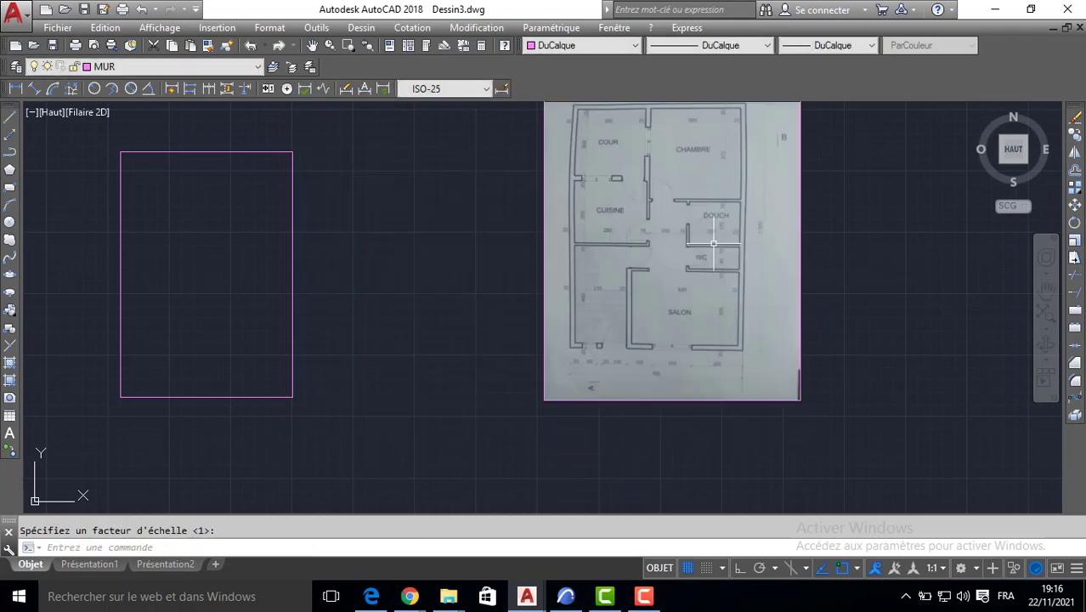
Step: Offset the outer wall rectangle 20 inward to form the exterior wall thickness
middle_drag(706, 240, 634, 295)
scroll(475, 435, up, 2)
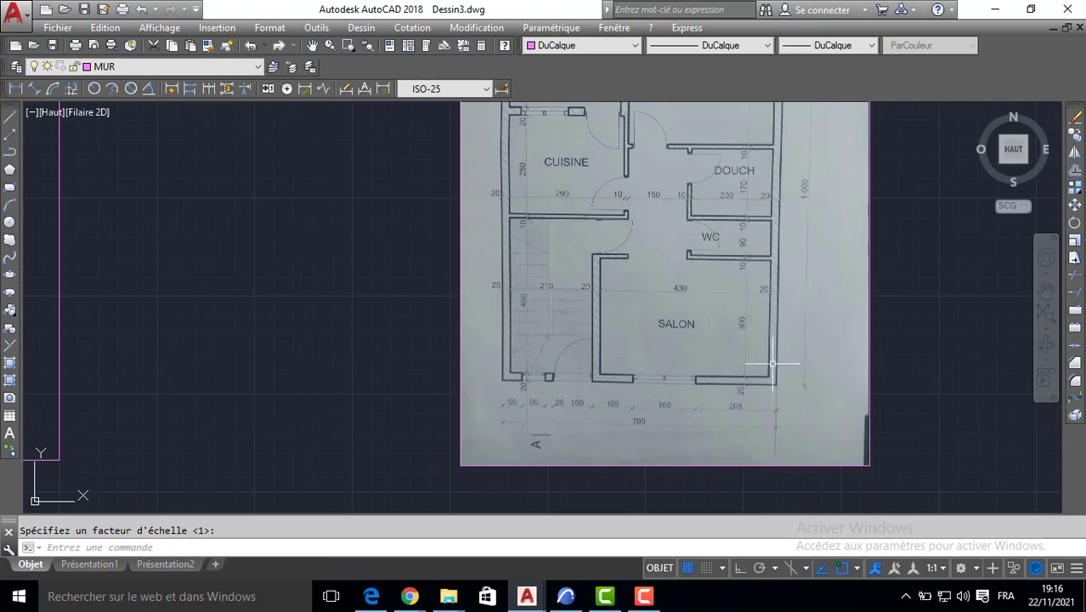
scroll(740, 382, up, 4)
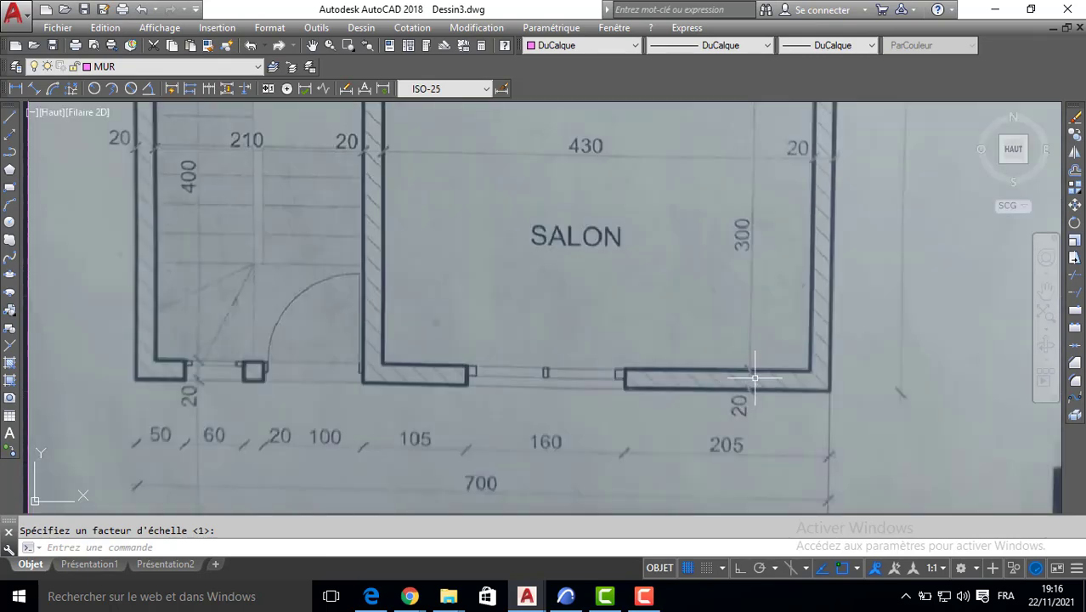
scroll(680, 406, down, 5)
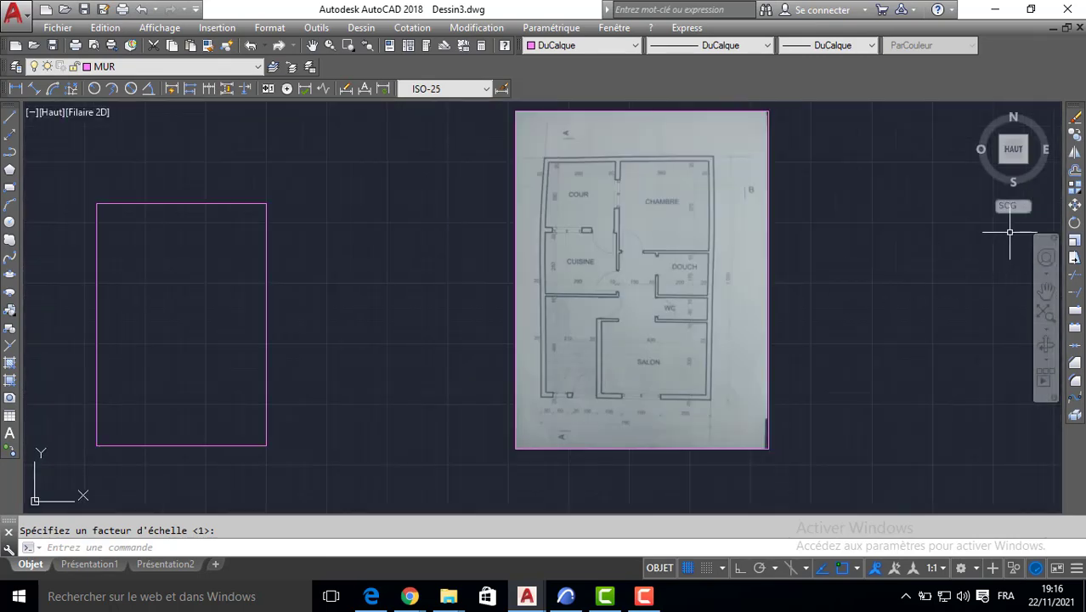
click(1075, 174)
text(20)
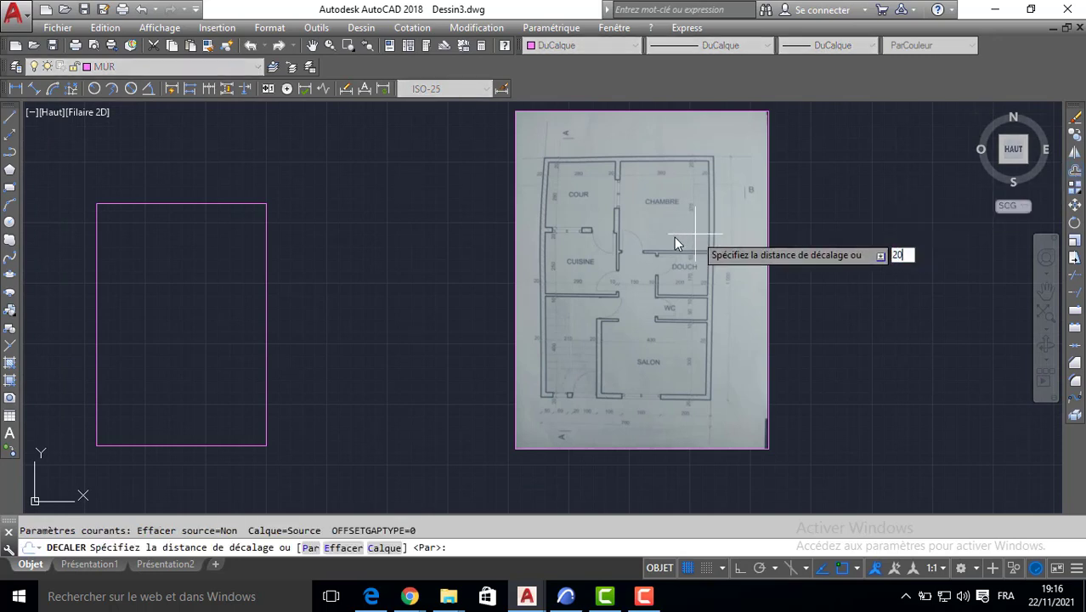
key(Return)
click(189, 203)
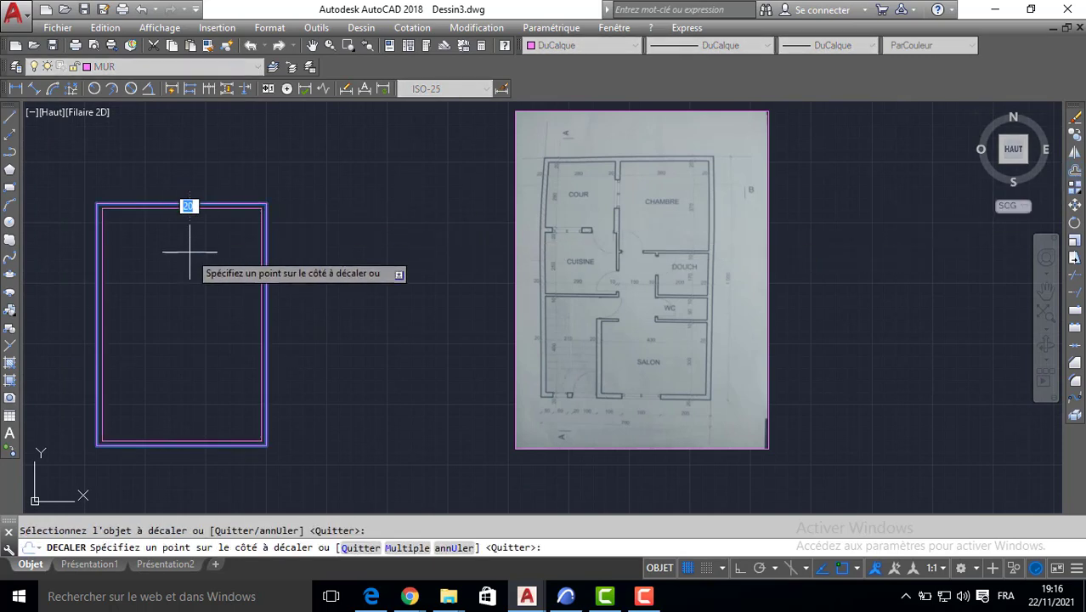
click(194, 255)
middle_drag(249, 274, 404, 262)
key(Return)
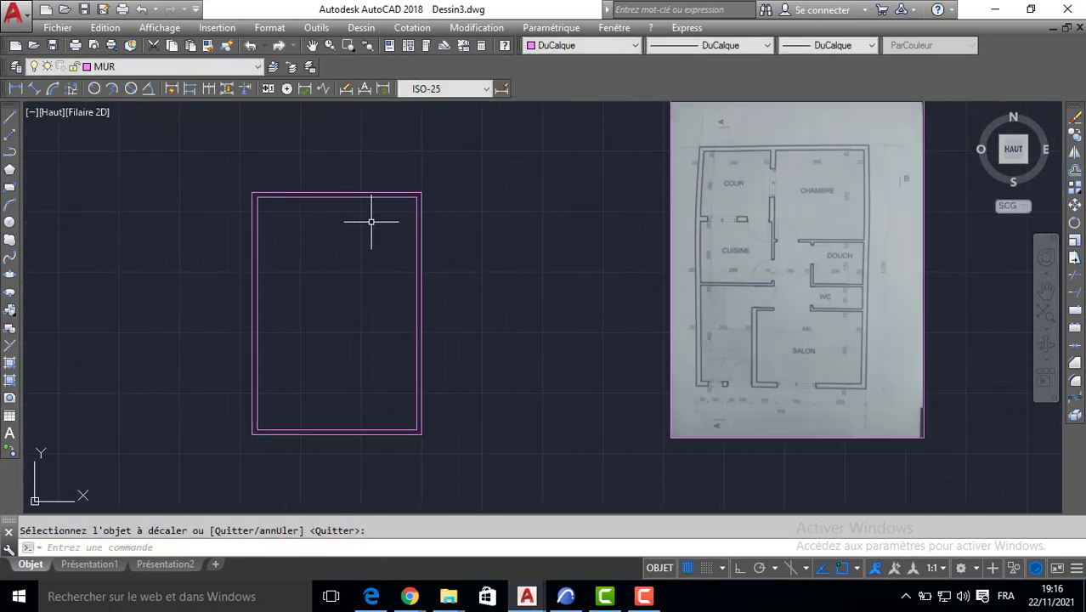
Step: Explode the inner wall rectangle into separate lines
scroll(349, 209, up, 2)
scroll(336, 196, down, 3)
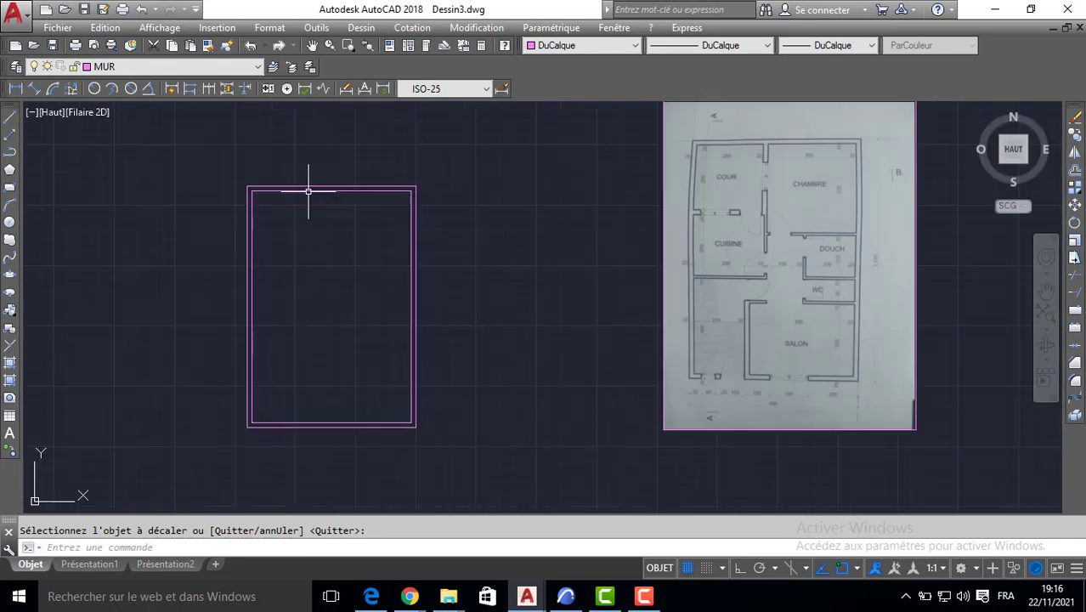
key(Escape)
click(309, 192)
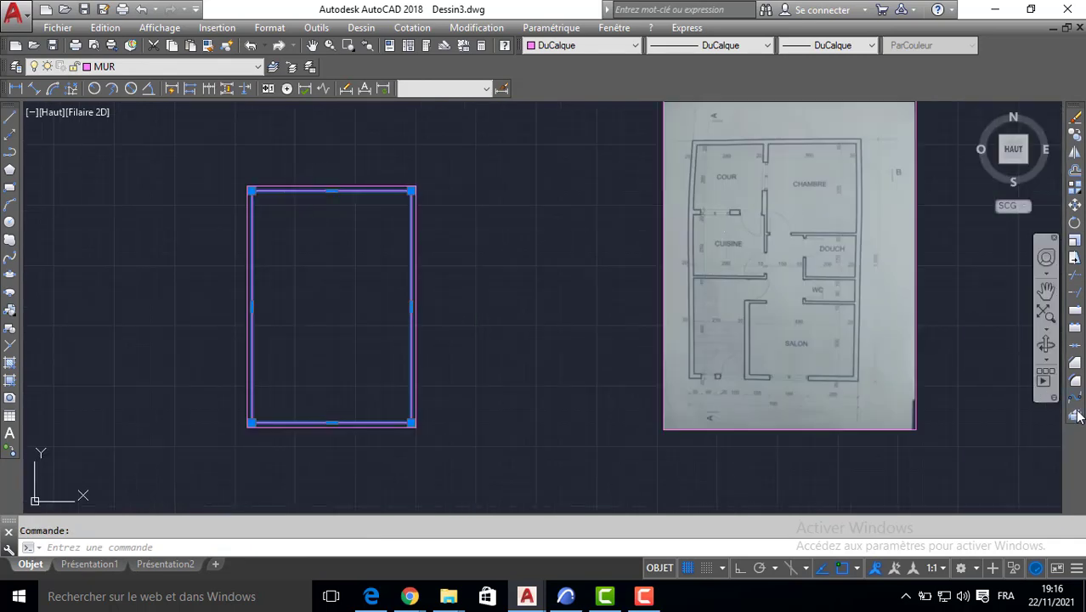
click(1076, 420)
Step: Offset the upper inner wall line 280 downward to mark the lower edge of the COUR room
scroll(279, 207, up, 2)
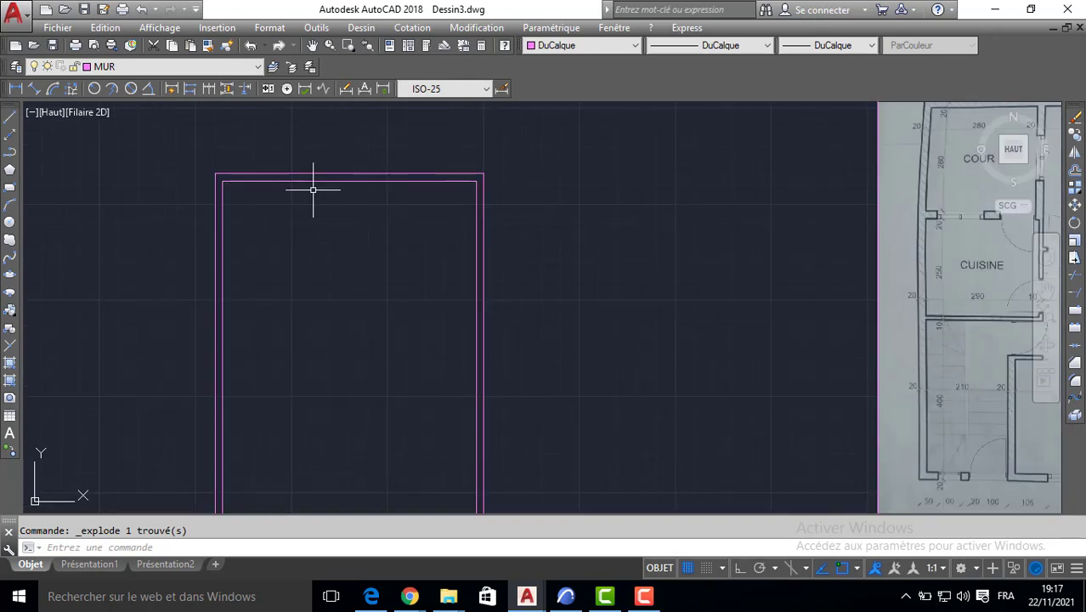
mouse_move(315, 185)
middle_down()
mouse_move(322, 195)
mouse_move(344, 169)
middle_up()
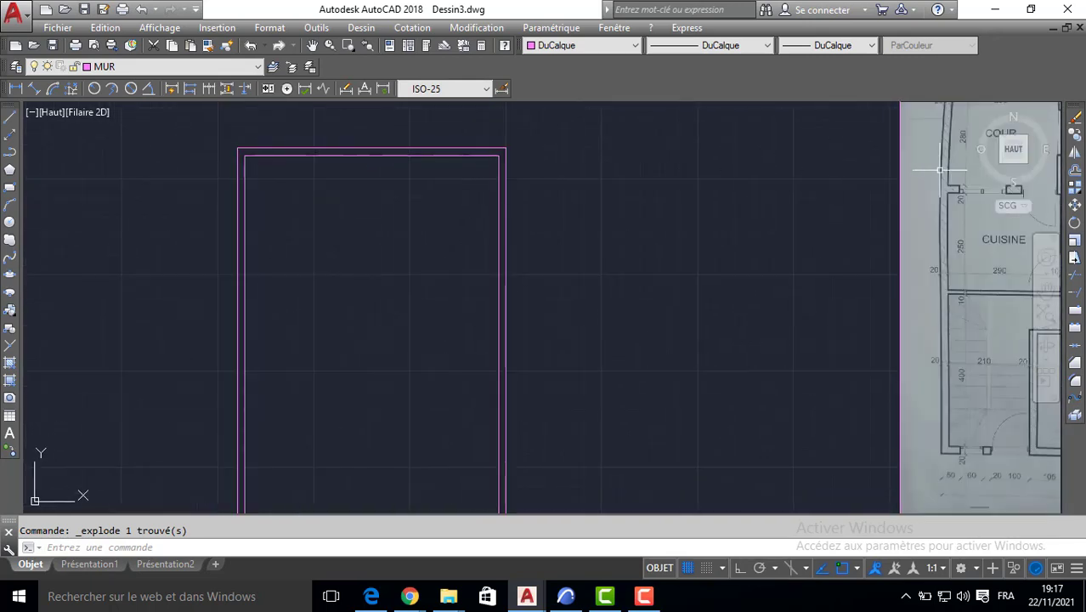
click(1075, 172)
text(2)
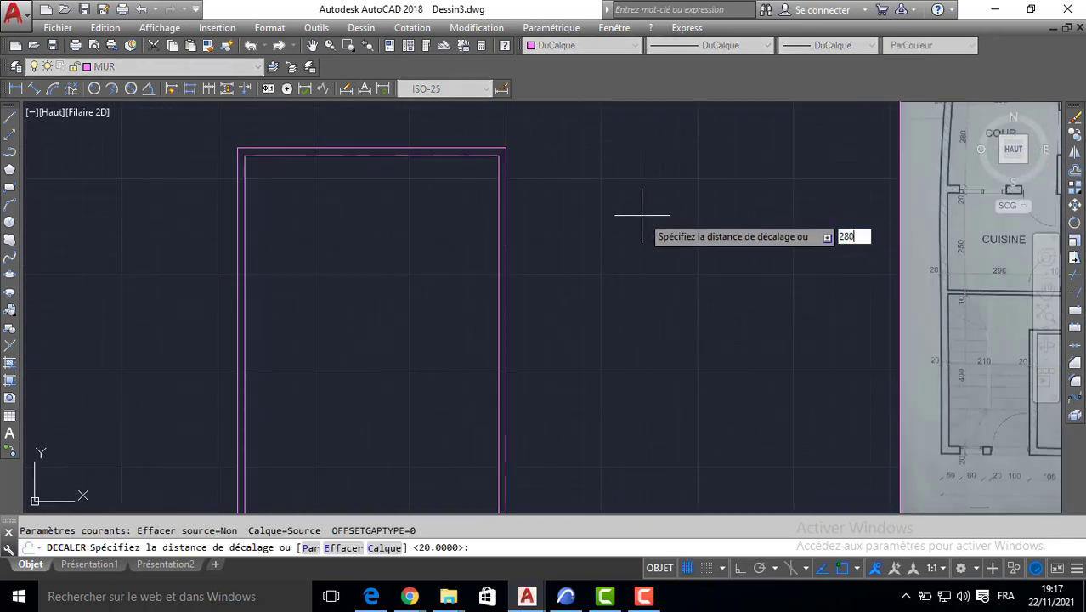
text(80)
key(Return)
click(306, 156)
click(345, 241)
Step: Offset the left inner wall line 280 to the right to mark the COUR room's width
scroll(992, 212, down, 2)
middle_drag(992, 213, 849, 221)
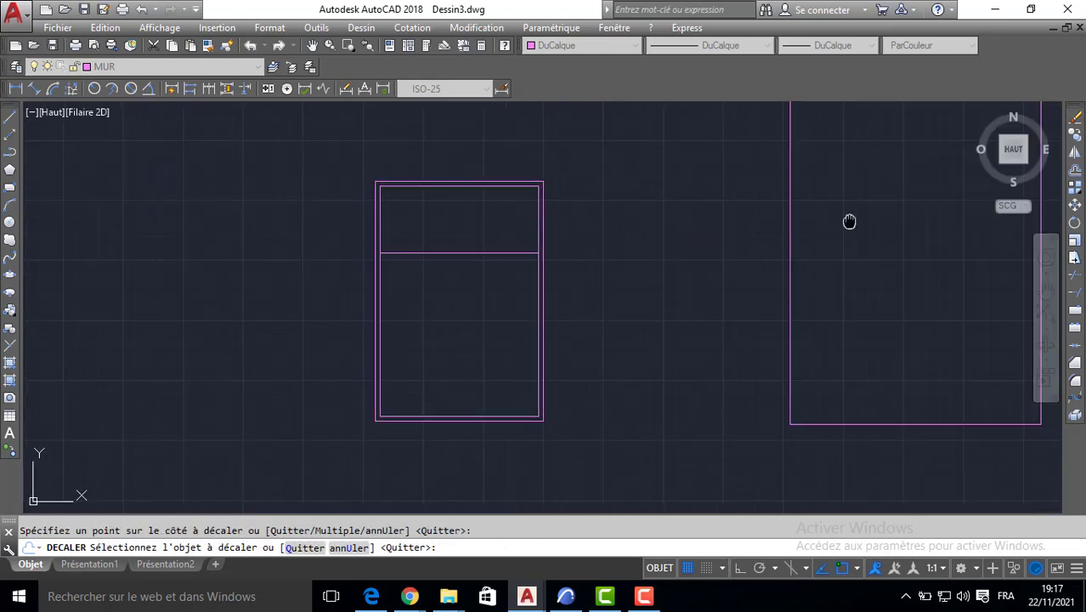
scroll(683, 219, up, 4)
scroll(620, 149, down, 1)
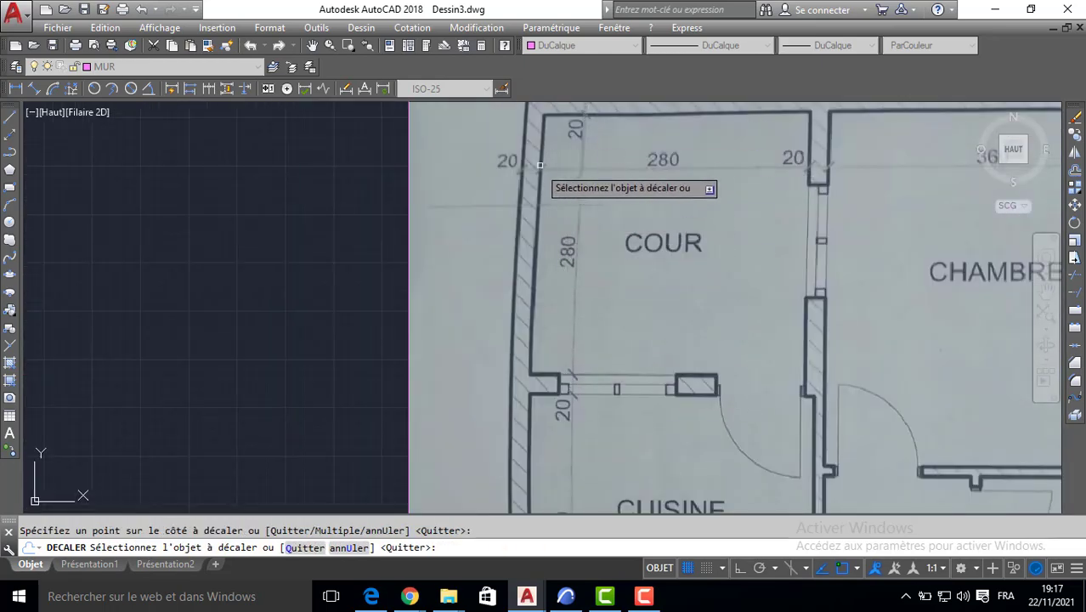
scroll(599, 201, down, 2)
scroll(599, 202, down, 2)
middle_drag(599, 201, 633, 252)
click(328, 361)
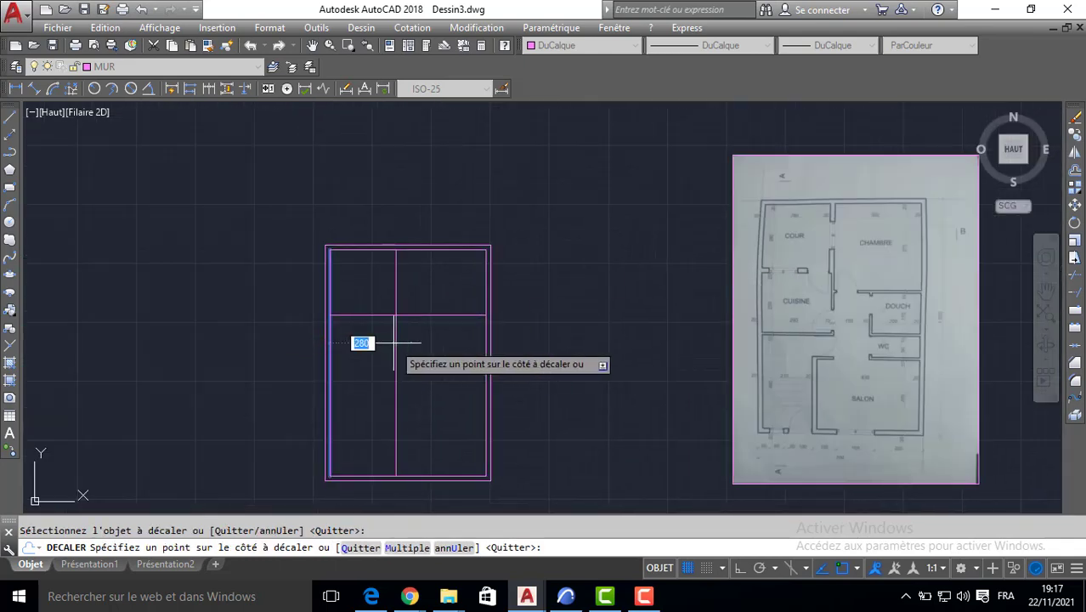
click(398, 344)
Step: Offset the vertical partition line 20 to the right to give the wall between COUR and CHAMBRE its thickness
scroll(836, 234, up, 5)
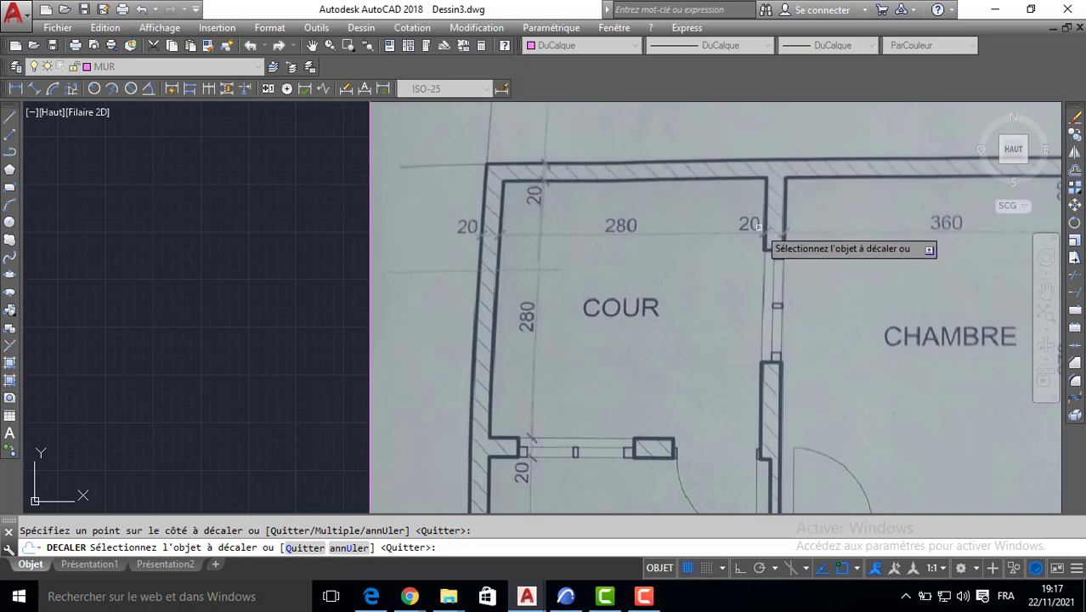
scroll(524, 441, down, 2)
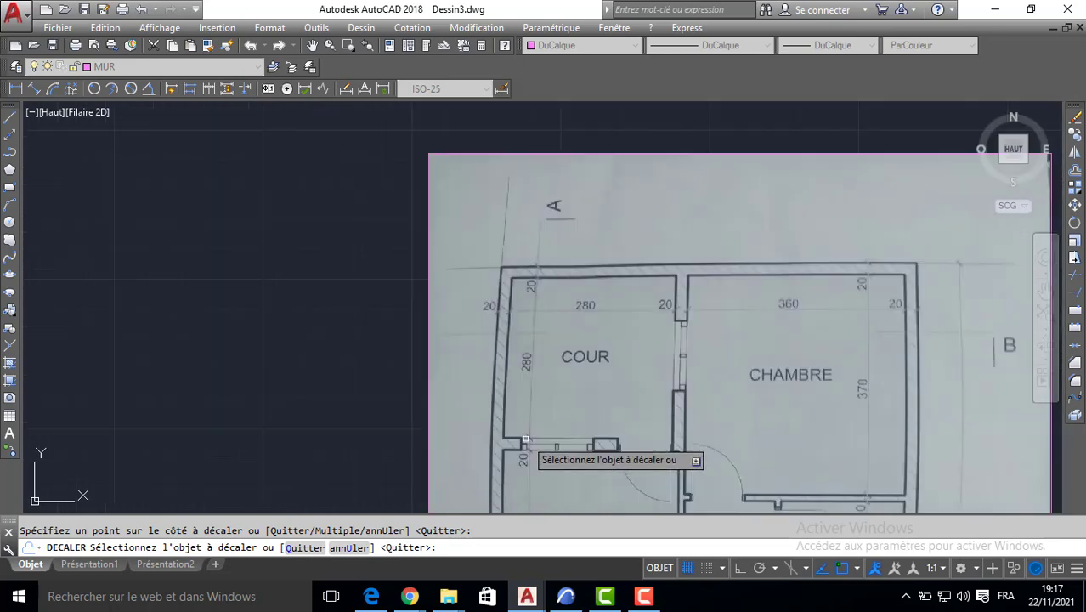
scroll(525, 441, down, 3)
middle_drag(289, 393, 706, 267)
key(Return)
key(Return)
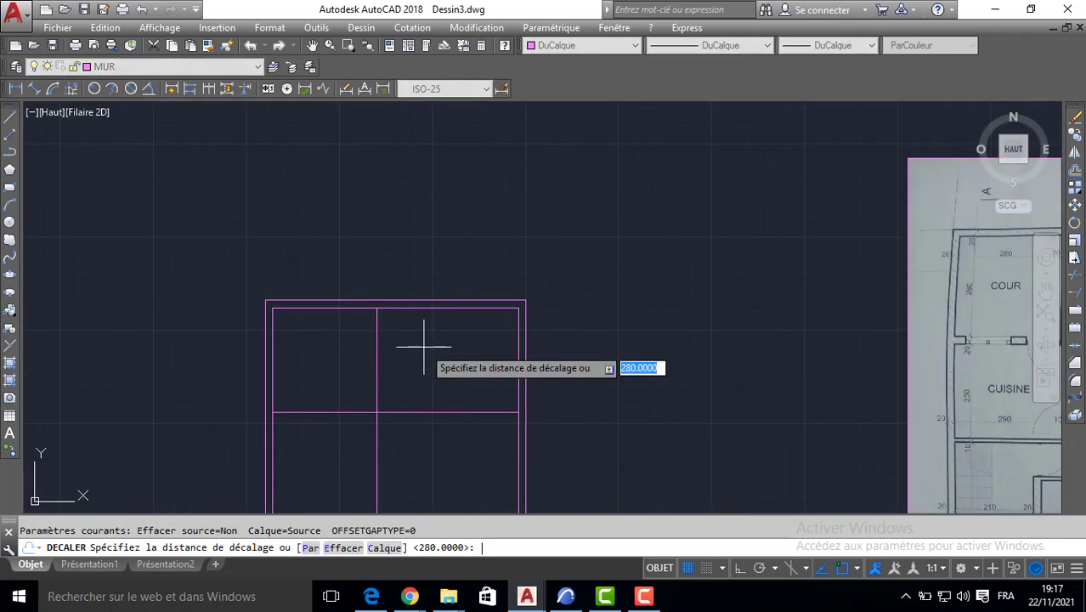
text(20)
key(Return)
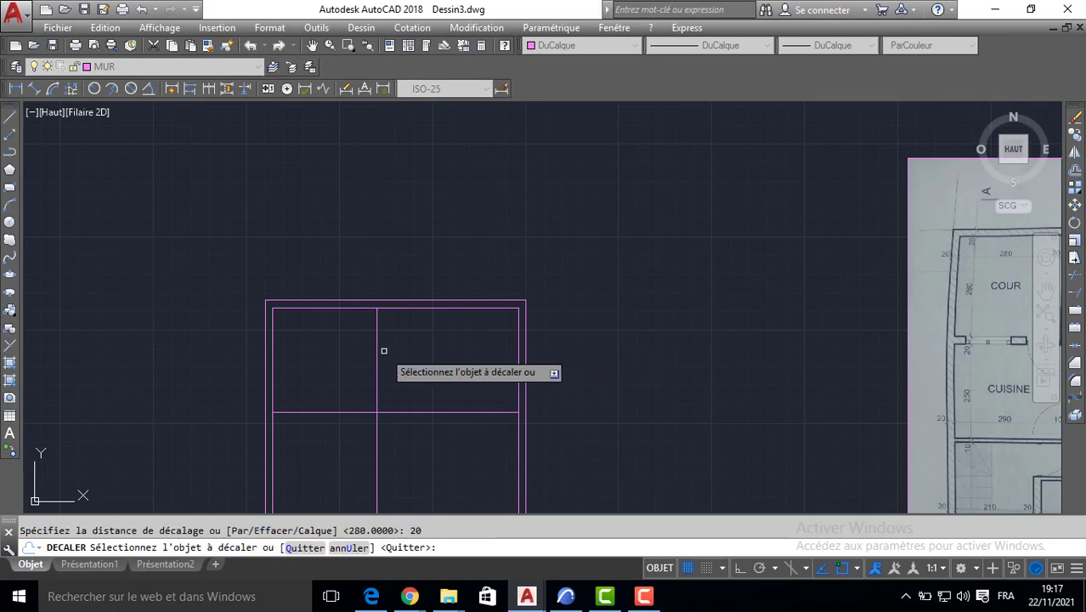
click(379, 359)
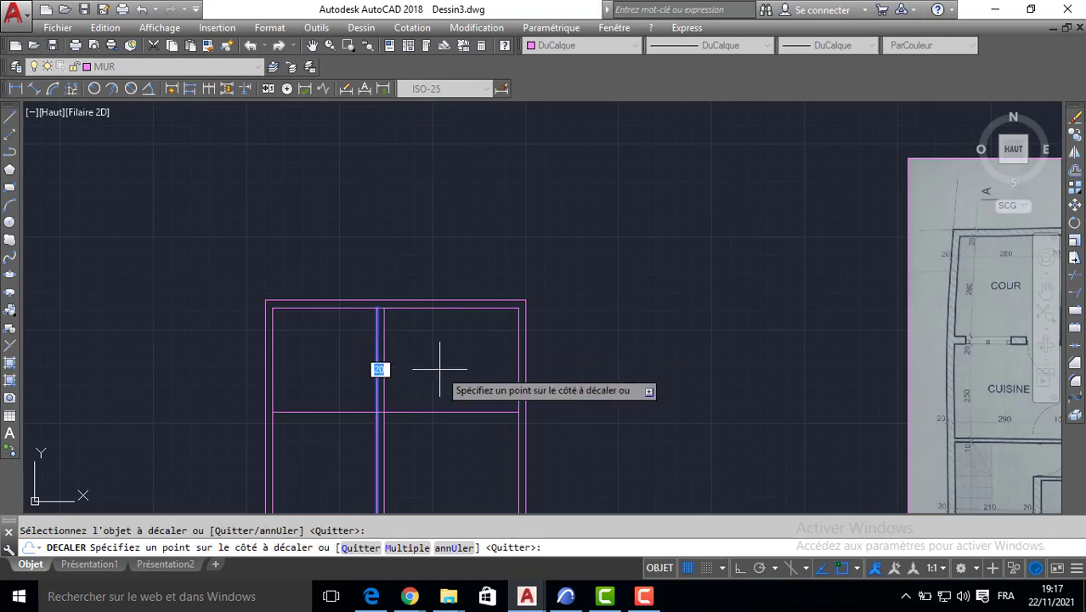
click(439, 382)
Step: Offset the horizontal partition line 20 downward to form the wall between COUR and CUISINE
click(439, 413)
click(439, 455)
scroll(439, 432, down, 3)
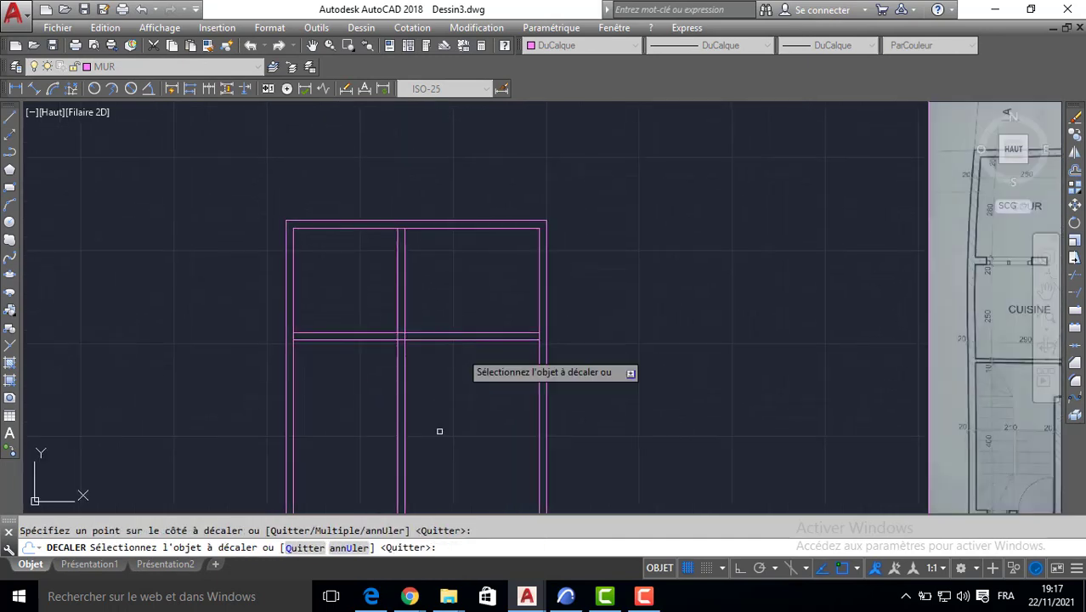
key(Return)
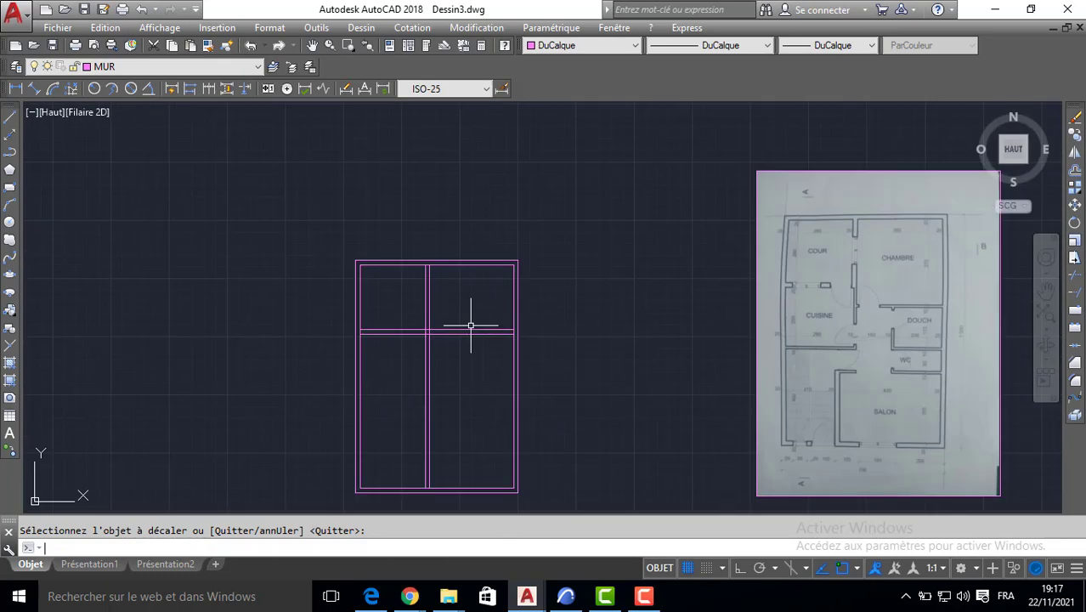
Step: Trim the horizontal partition lines beyond the COUR room's vertical wall and the vertical partition lines below its horizontal wall
click(1076, 276)
key(Return)
click(463, 315)
click(457, 342)
click(457, 352)
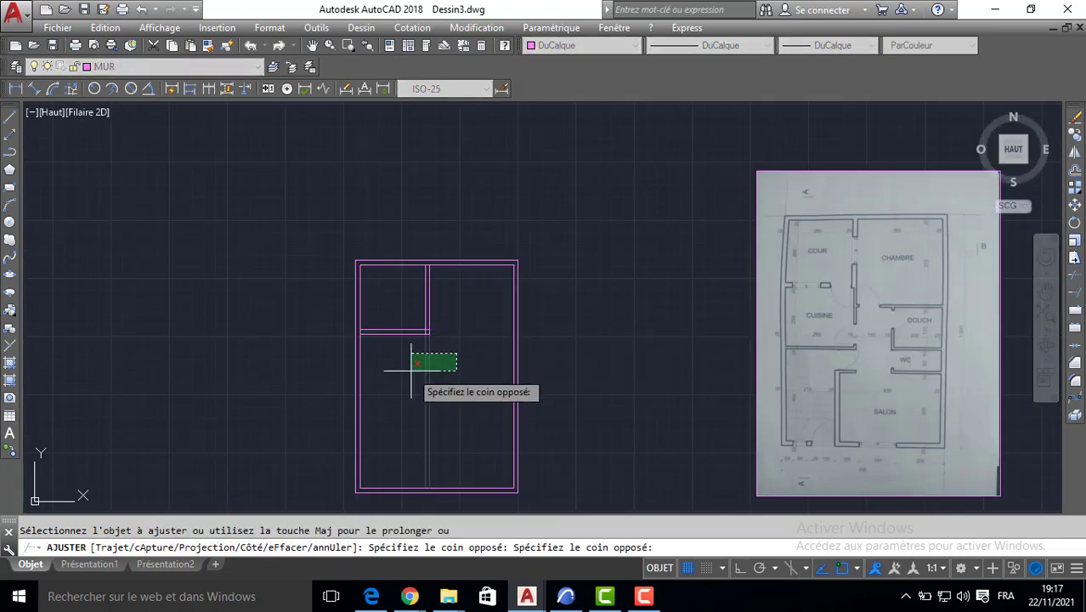
click(413, 370)
Step: Trim the overlapping segments at the COUR partition corner and where its walls meet the left and upper inner wall lines
scroll(429, 327, up, 6)
click(429, 368)
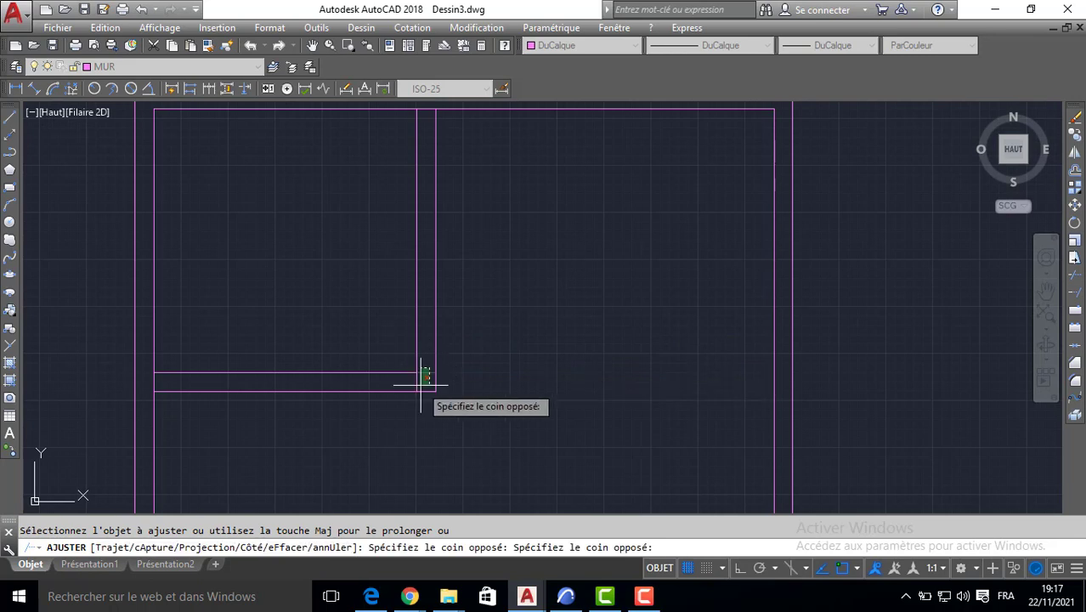
click(425, 393)
click(420, 381)
click(400, 375)
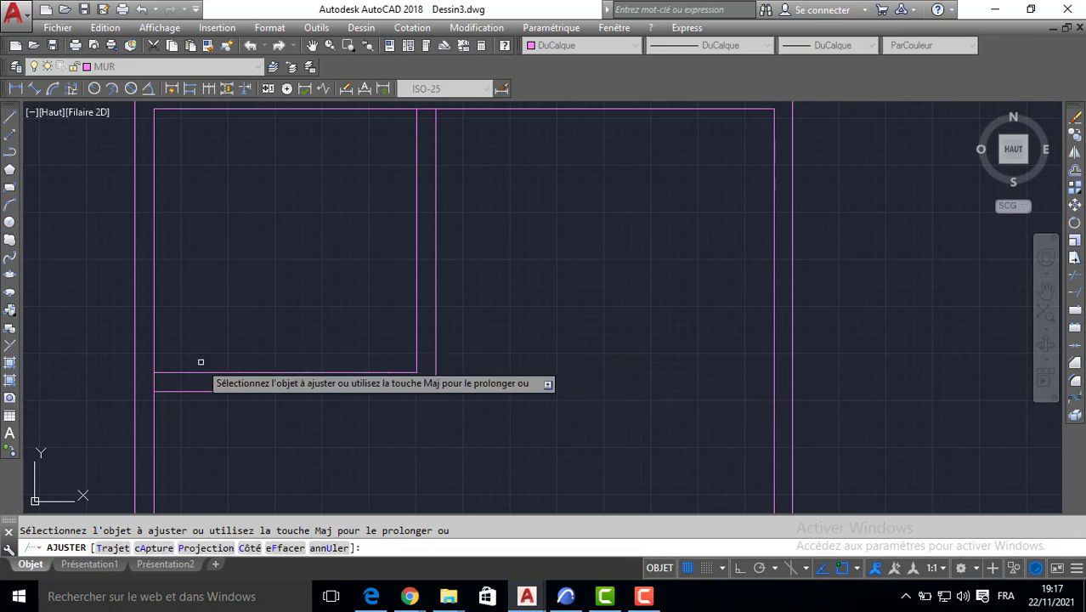
click(156, 379)
click(150, 379)
middle_drag(356, 218, 360, 298)
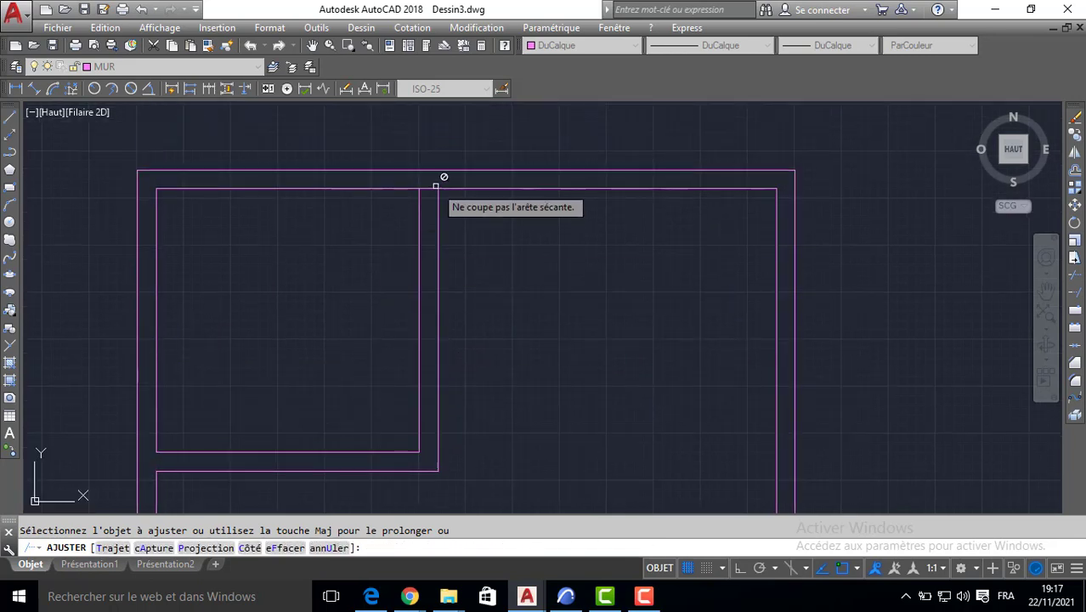
key(Return)
scroll(654, 179, down, 4)
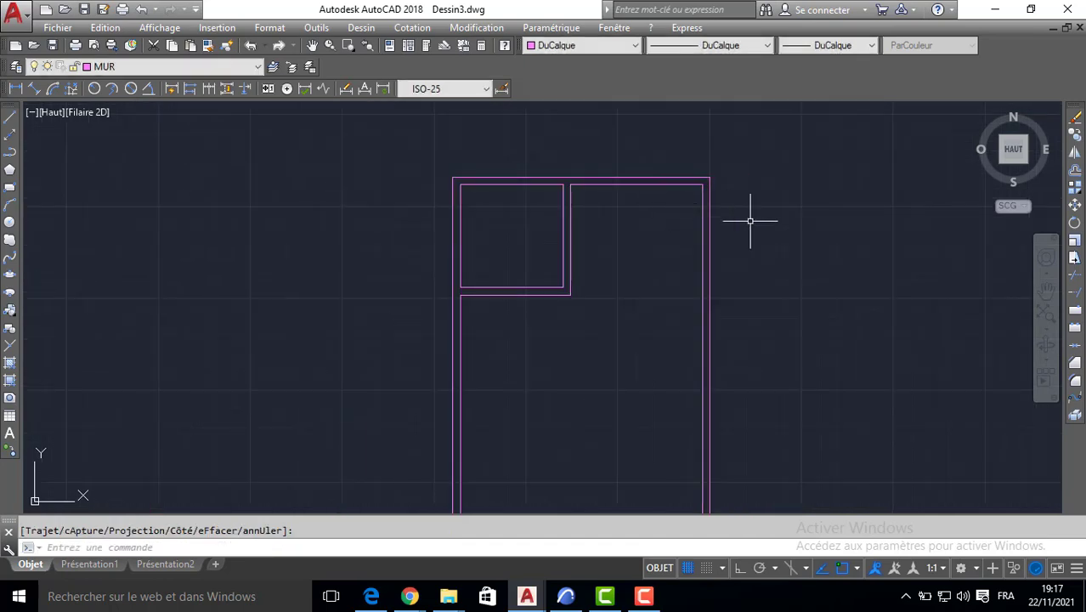
Step: Examine the reference plan's dimensions for the CHAMBRE, DOUCH, WC and CUISINE rooms and their partition thicknesses
middle_drag(746, 222, 359, 216)
middle_drag(790, 228, 589, 228)
middle_drag(769, 130, 742, 210)
scroll(749, 206, up, 5)
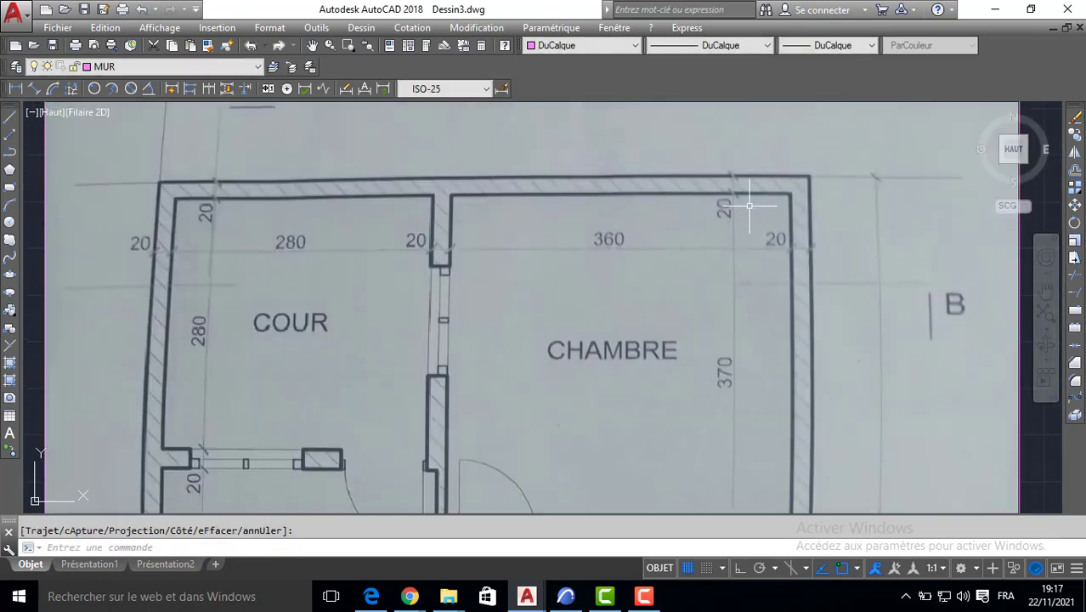
middle_drag(736, 309, 733, 227)
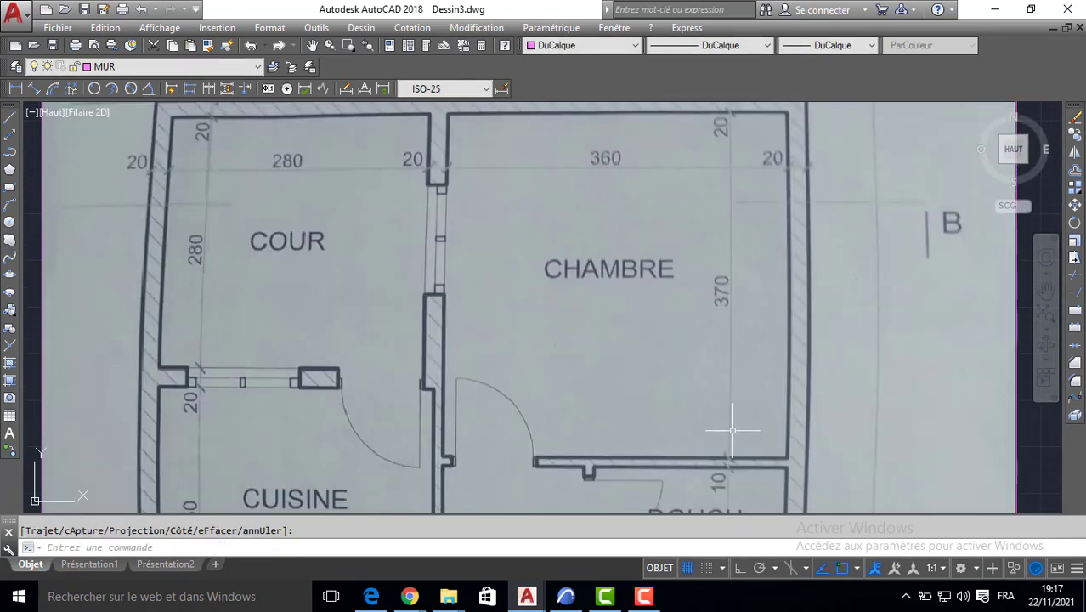
middle_drag(736, 432, 741, 265)
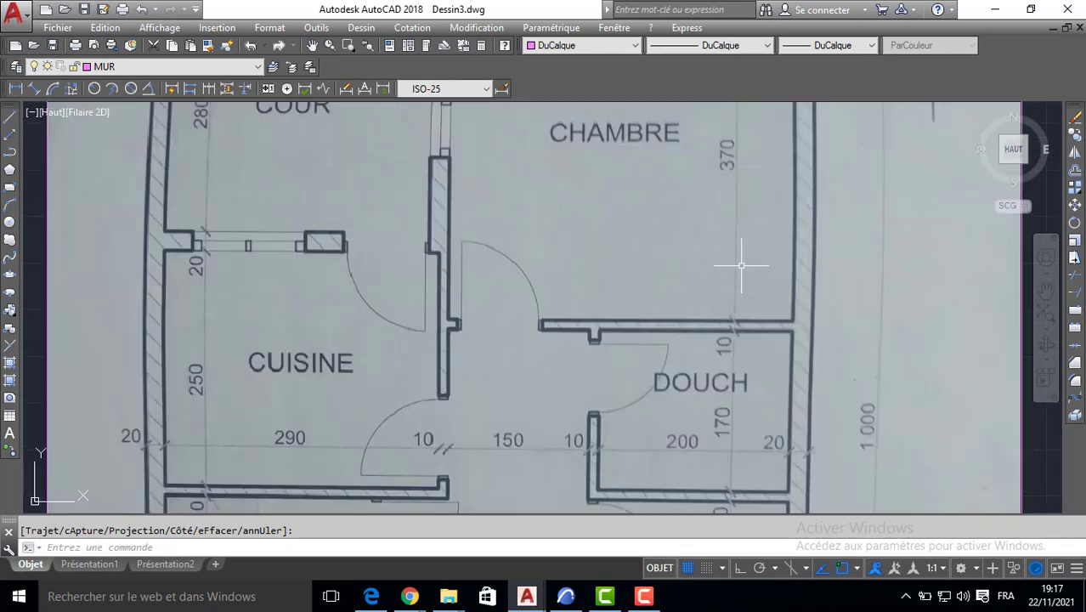
middle_drag(735, 321, 726, 196)
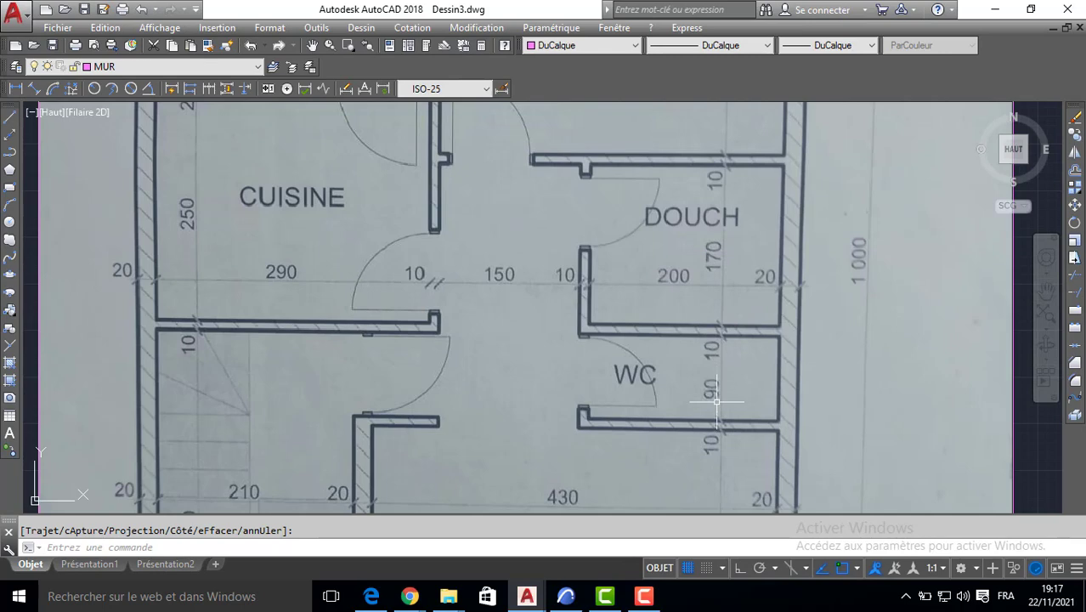
scroll(707, 441, down, 3)
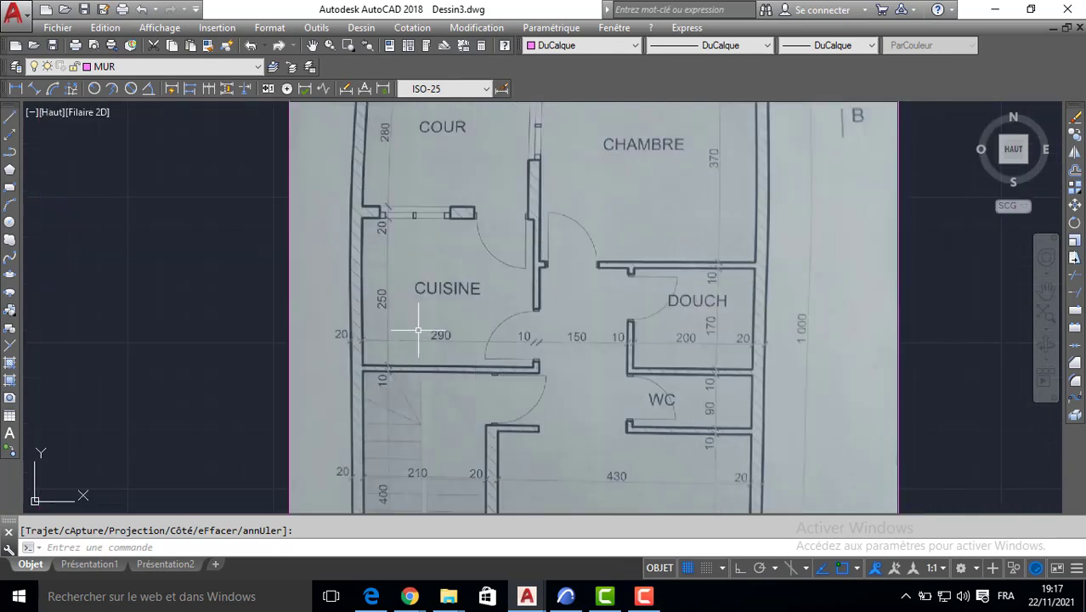
scroll(463, 215, down, 2)
middle_drag(380, 238, 975, 365)
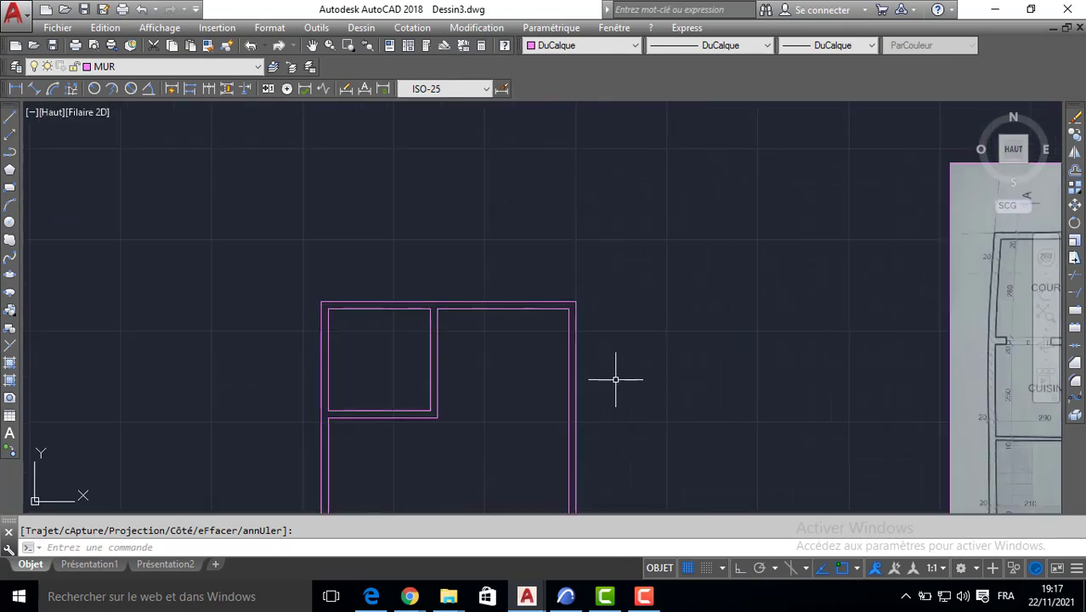
Step: Offset the upper inner wall line of the CHAMBRE room 370 downward to mark its lower edge
middle_drag(610, 379, 575, 303)
click(1075, 171)
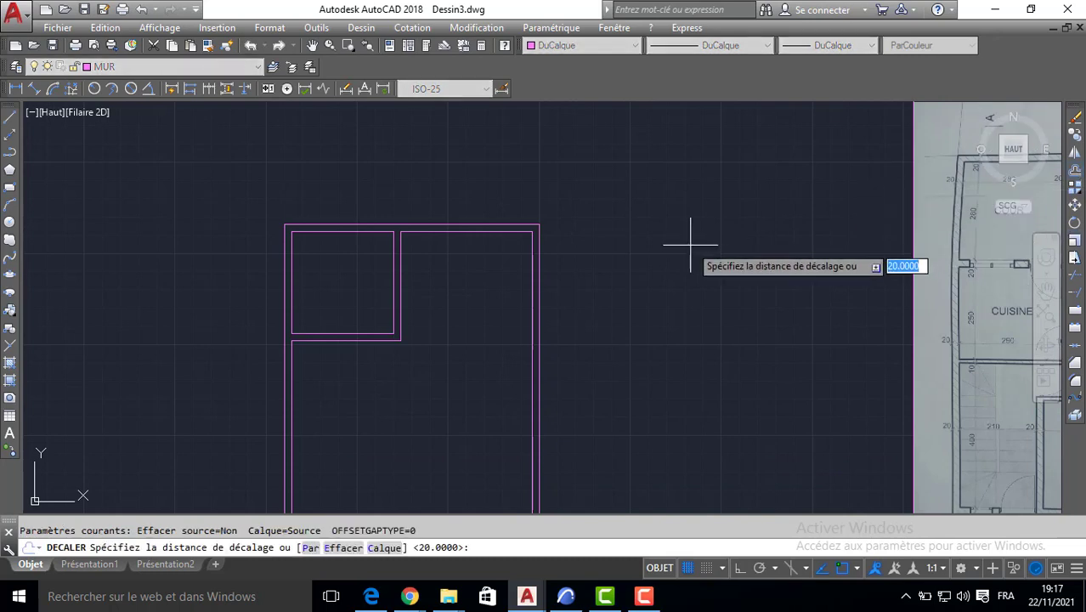
text(3)
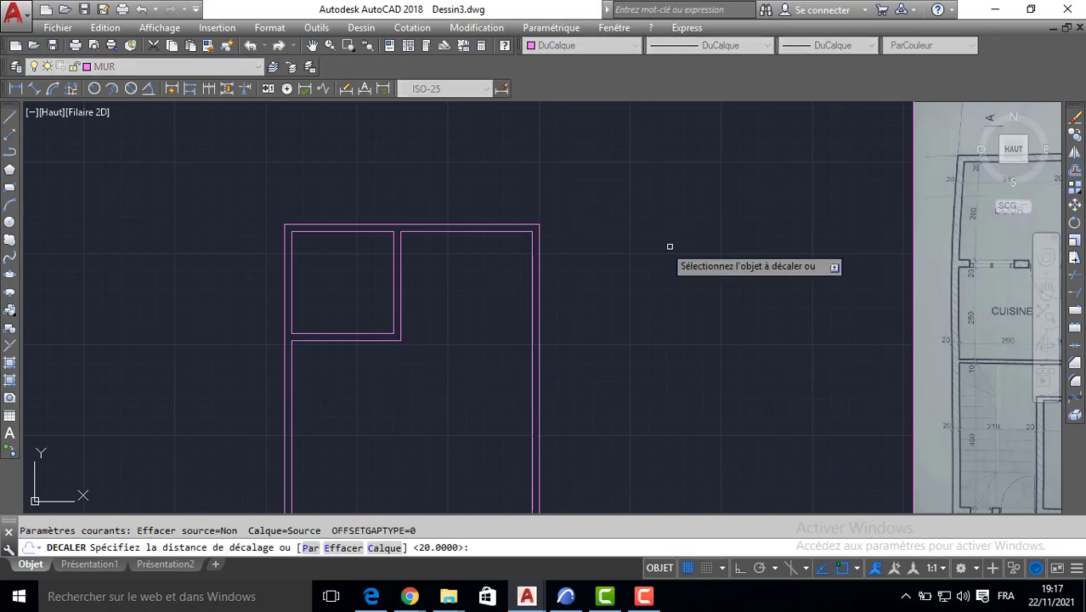
click(494, 231)
click(473, 389)
scroll(475, 387, up, 2)
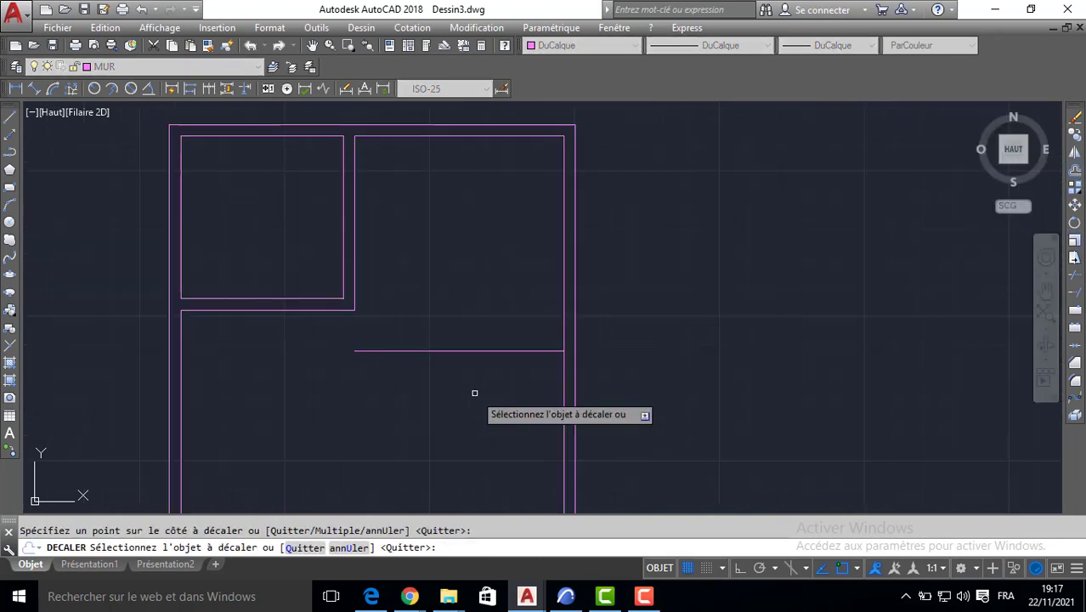
key(Return)
Step: Offset the CHAMBRE's lower edge line 10 downward to form the wall between CHAMBRE and DOUCH
key(Return)
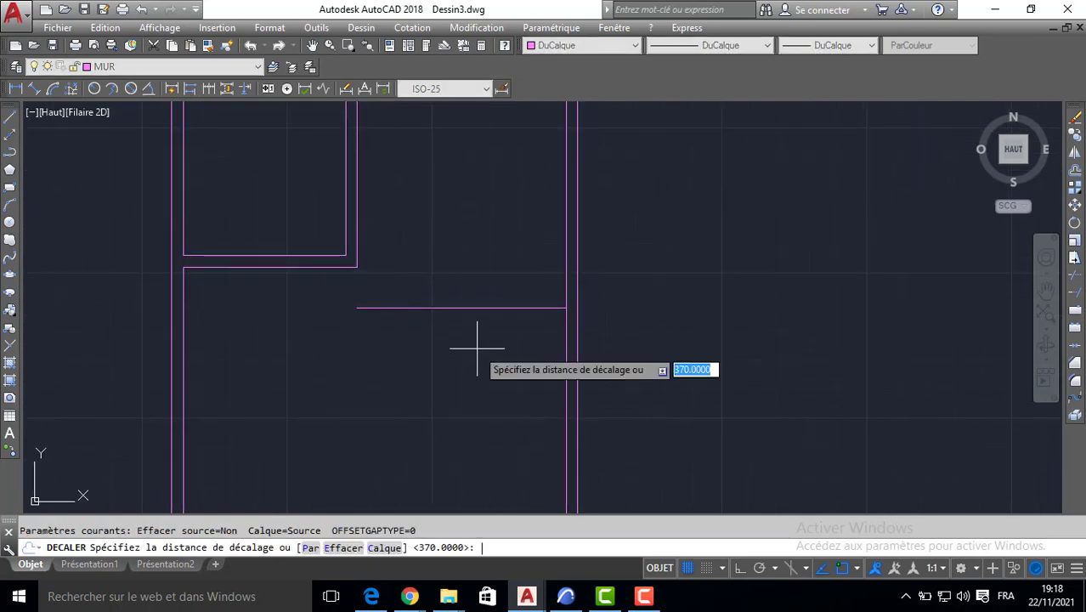
text(10)
key(Return)
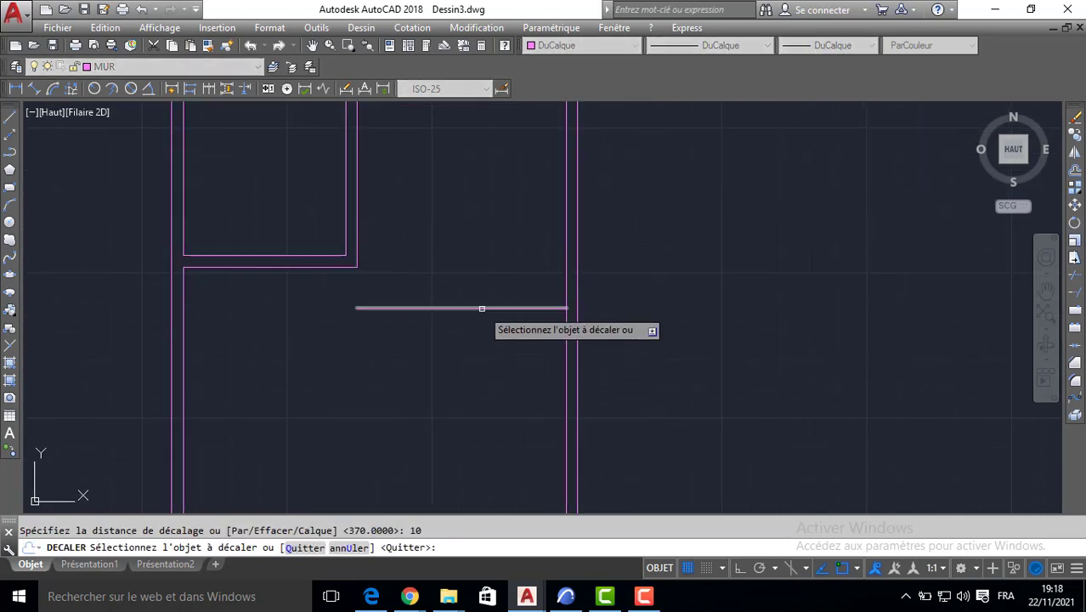
click(477, 307)
click(492, 366)
key(Return)
Step: Offset the lower line of the CHAMBRE/DOUCH wall 170 downward to mark the DOUCH room's lower edge
key(Return)
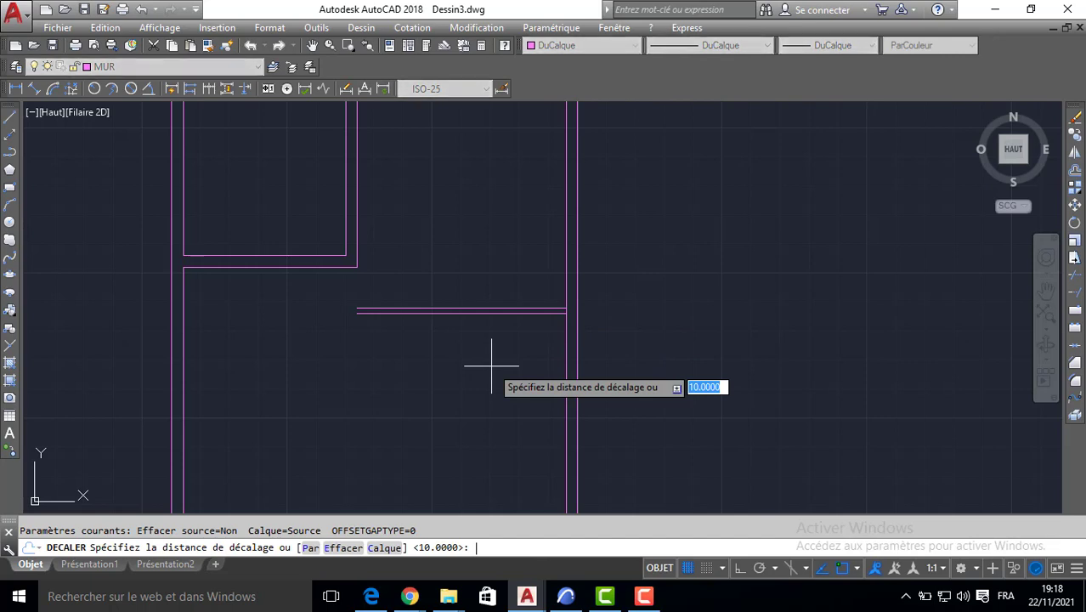
key(Return)
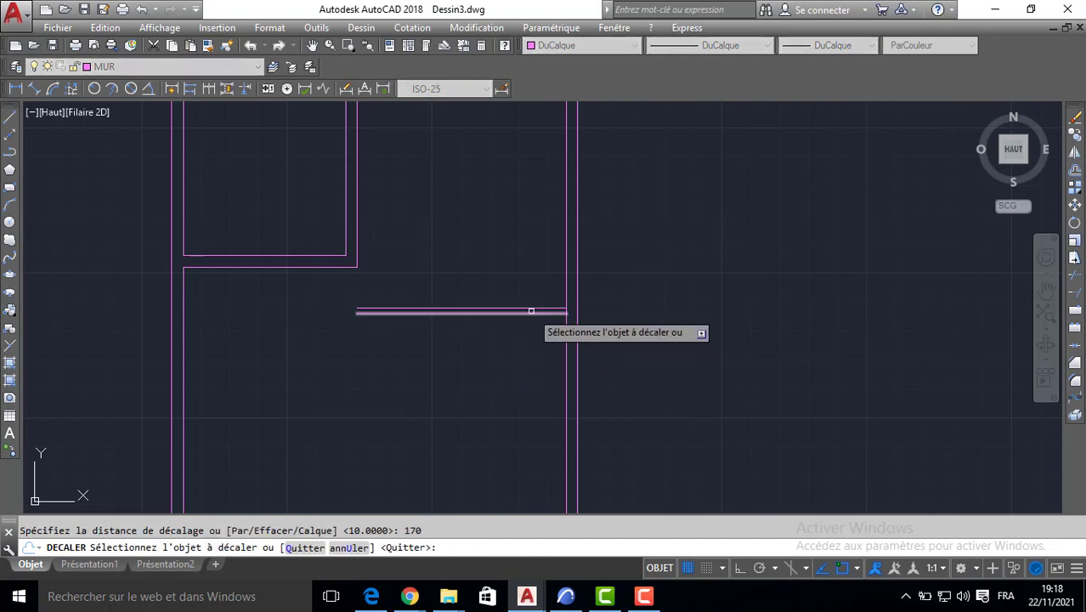
click(528, 309)
click(523, 381)
key(Return)
Step: Offset the DOUCH room's lower edge line 10 downward to form the wall between DOUCH and WC
key(Return)
text(1)
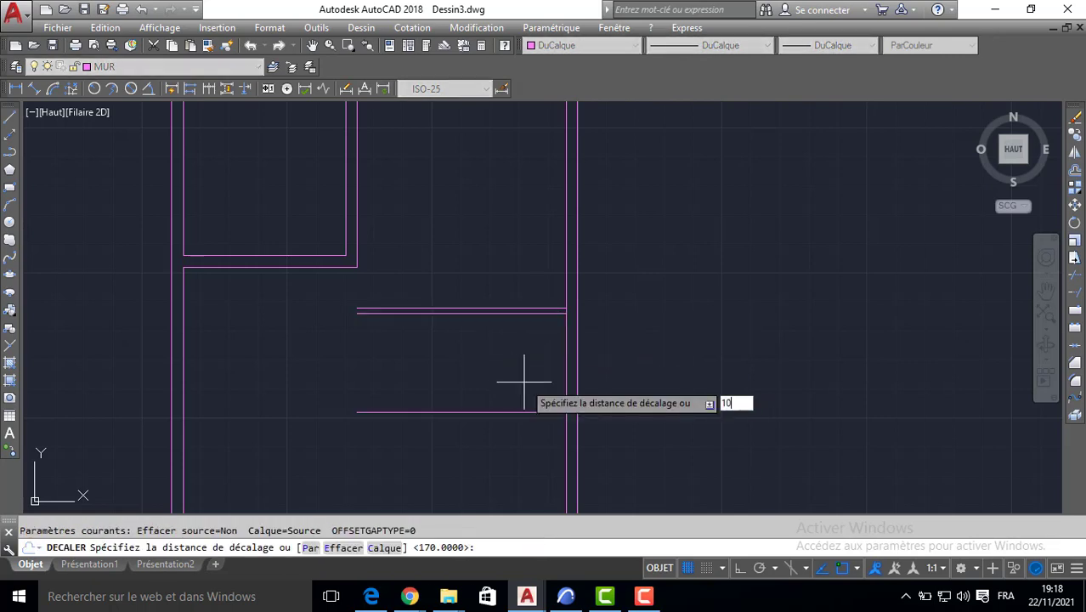
text(0)
key(Return)
click(518, 414)
click(510, 445)
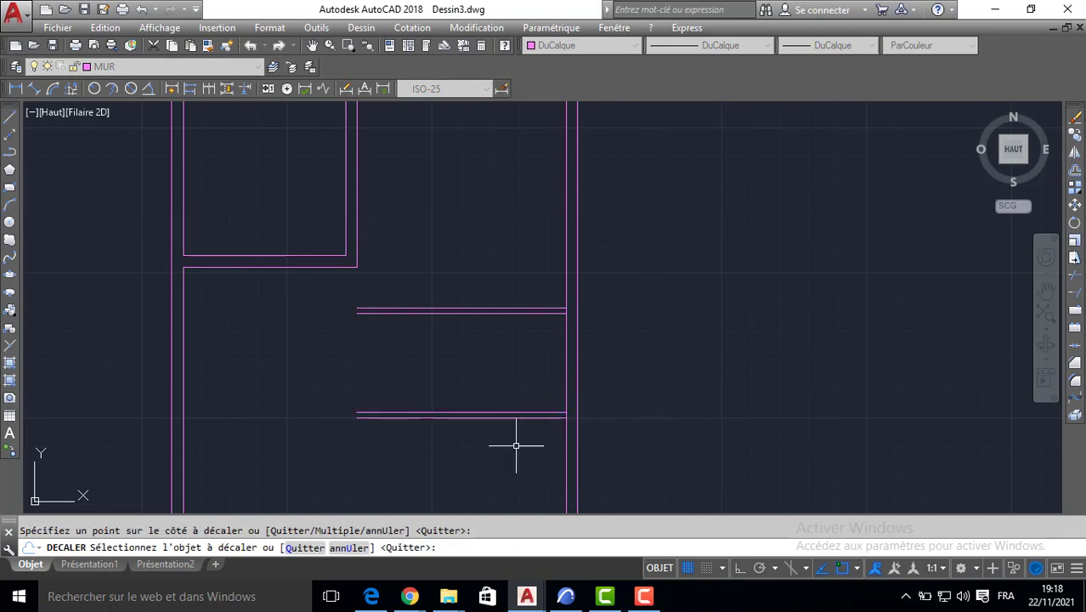
key(Return)
Step: Offset the lower line of the DOUCH/WC wall 90 downward to mark the WC's lower edge
key(Return)
text(90)
key(Return)
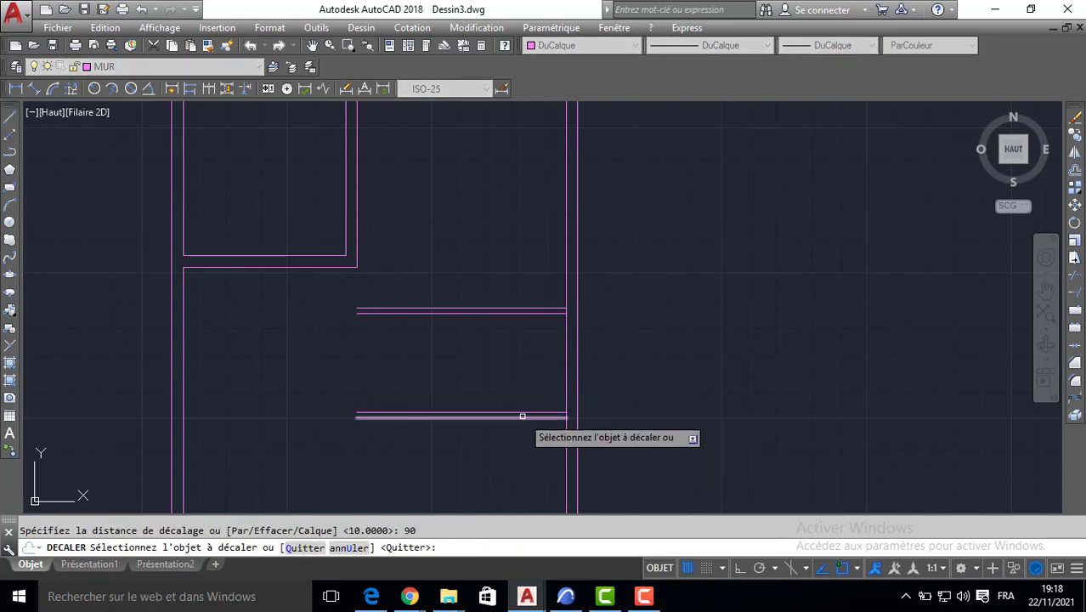
click(521, 416)
click(522, 444)
key(Return)
Step: Offset the WC's lower edge line 10 downward to form the wall between WC and SALON
key(Return)
text(1)
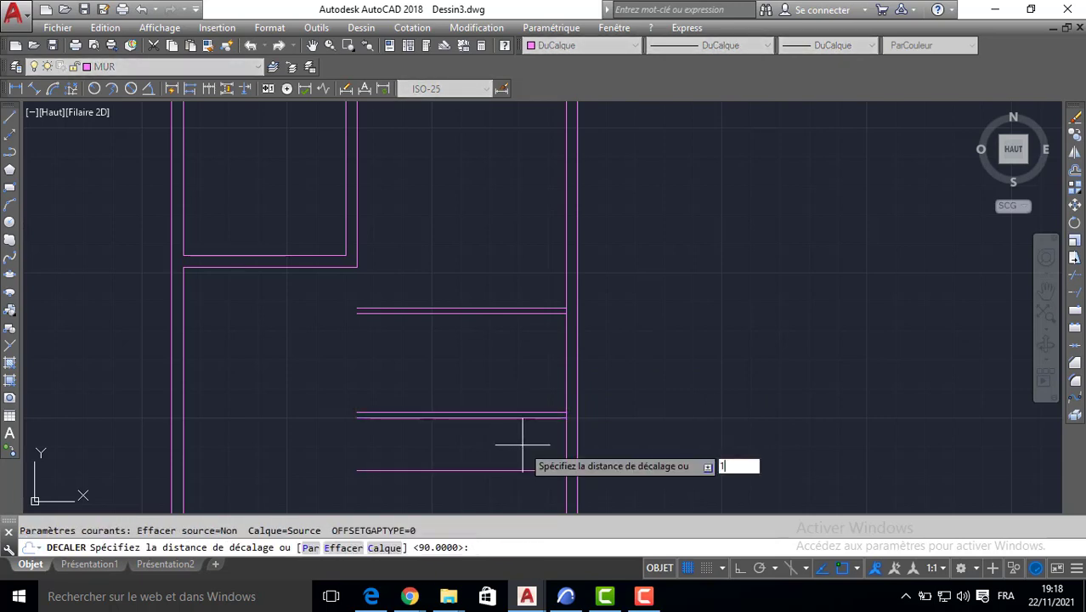
text(0)
key(Return)
click(503, 469)
click(521, 459)
Step: Consult the CUISINE dimensions on the reference plan and offset the lower line of the COUR/CUISINE wall 250 downward
scroll(518, 449, down, 5)
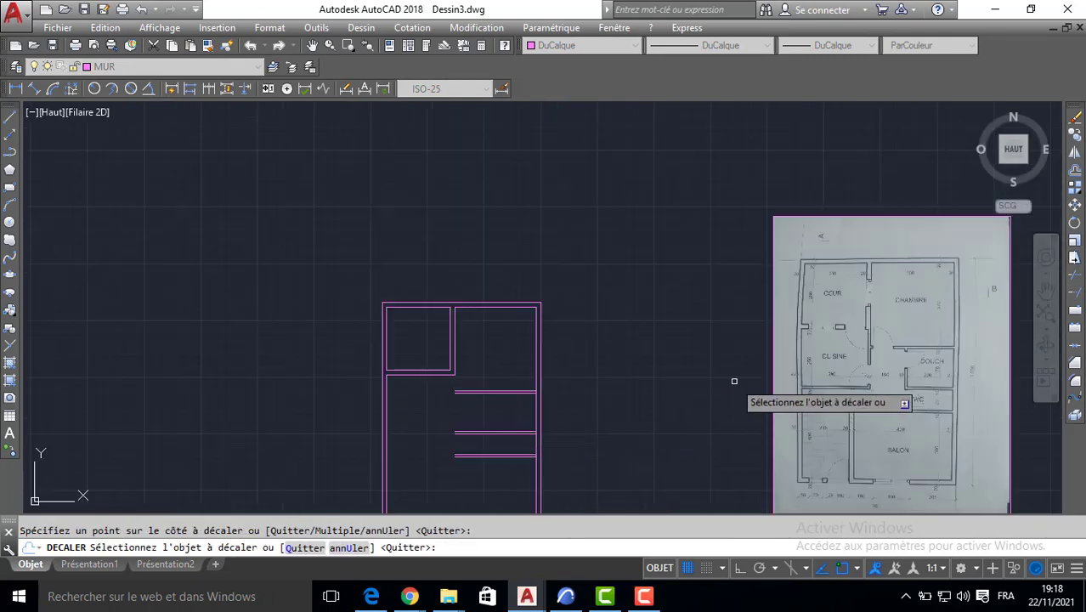
scroll(850, 387, up, 6)
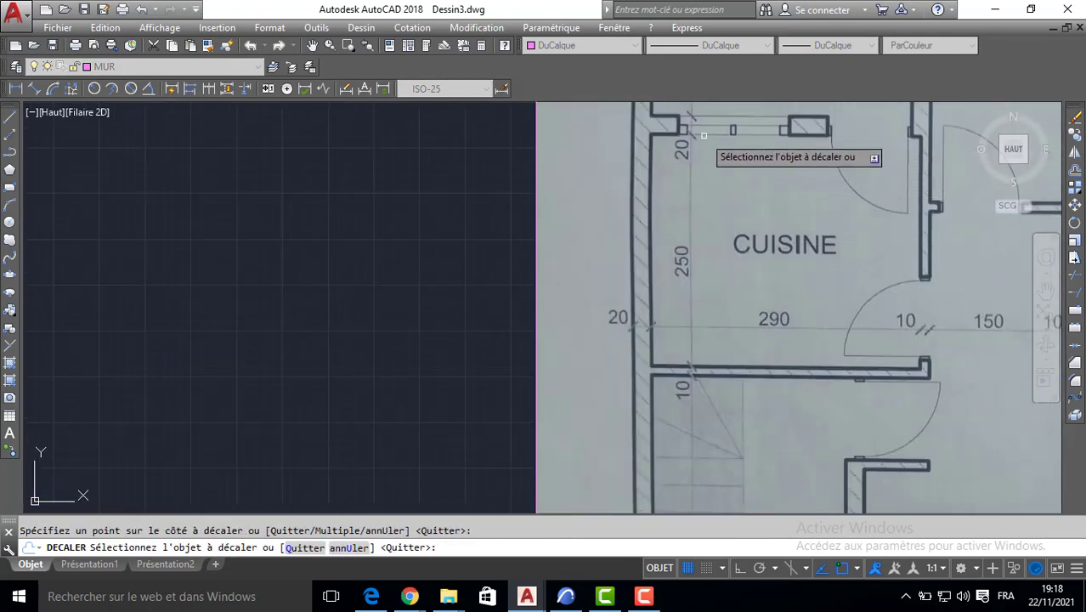
scroll(472, 297, down, 5)
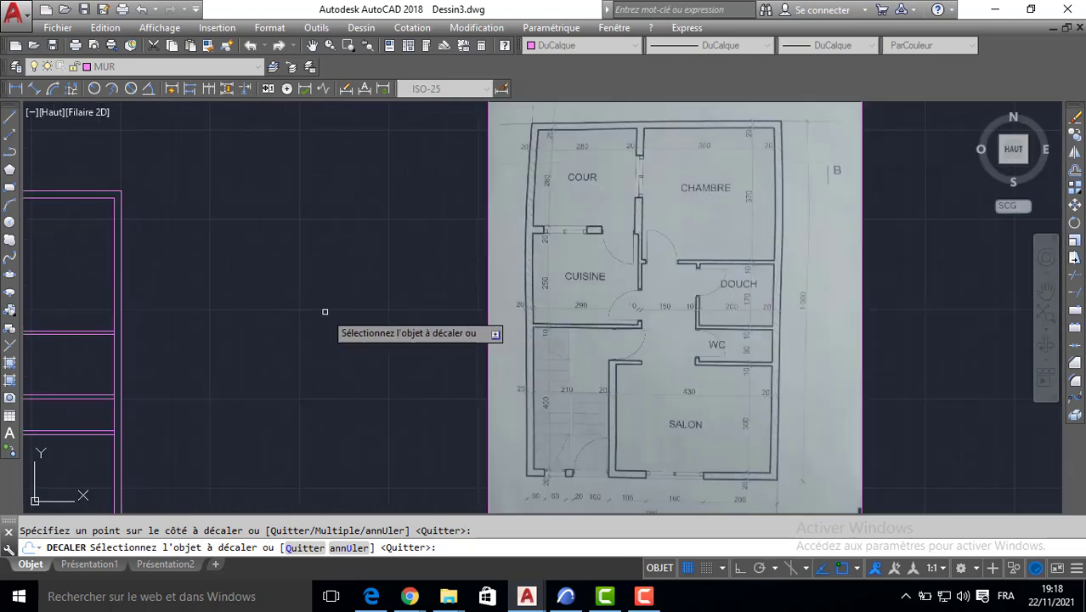
middle_drag(325, 312, 737, 312)
key(Return)
key(Return)
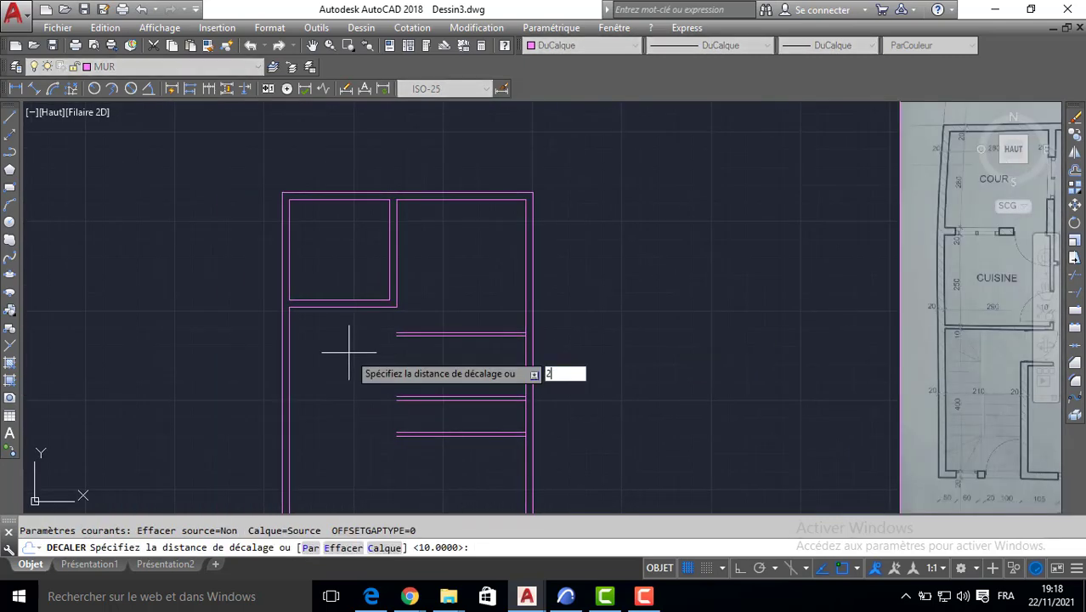
text(250)
key(Return)
click(354, 307)
click(354, 374)
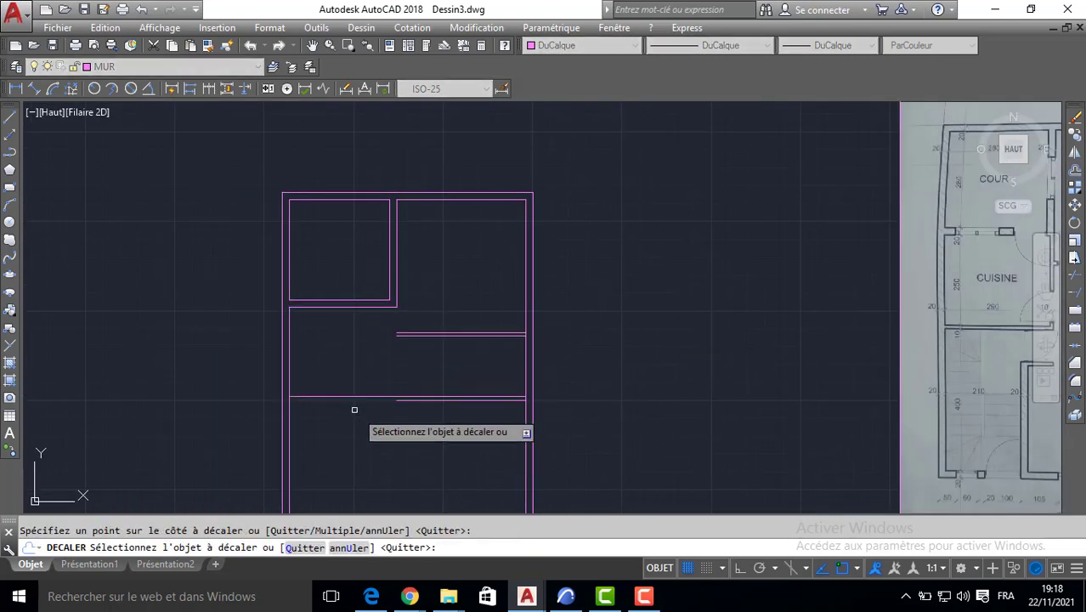
key(Return)
Step: Offset the CUISINE room's lower edge line 10 downward to give the wall beneath it its thickness
key(Return)
text(10)
key(Return)
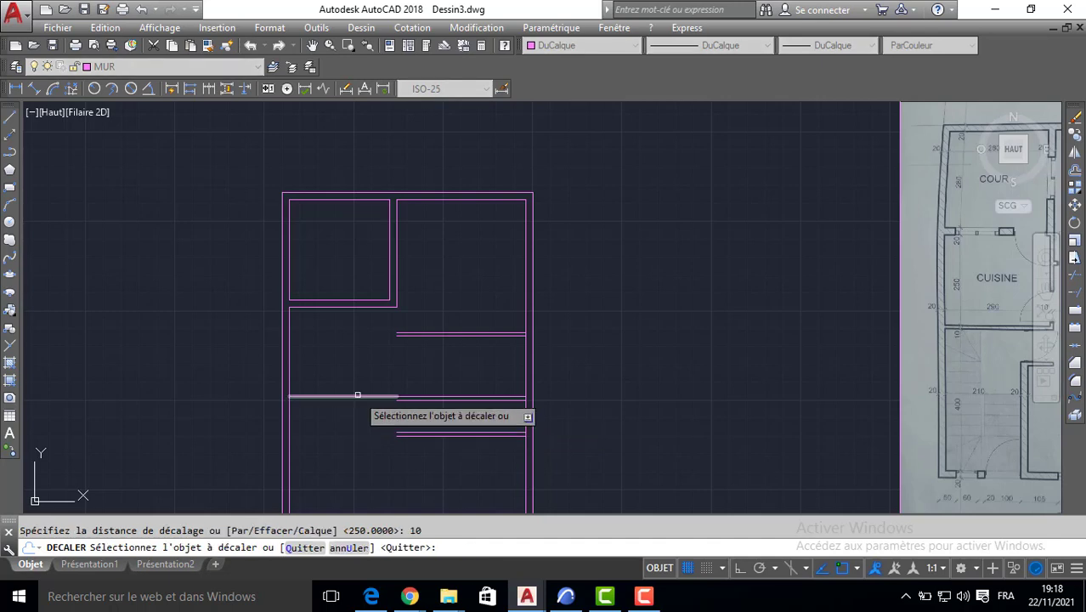
click(357, 397)
click(358, 433)
key(Return)
Step: Trim the left and right inner wall lines between the paired partition lines where the new horizontal walls meet them
text(A)
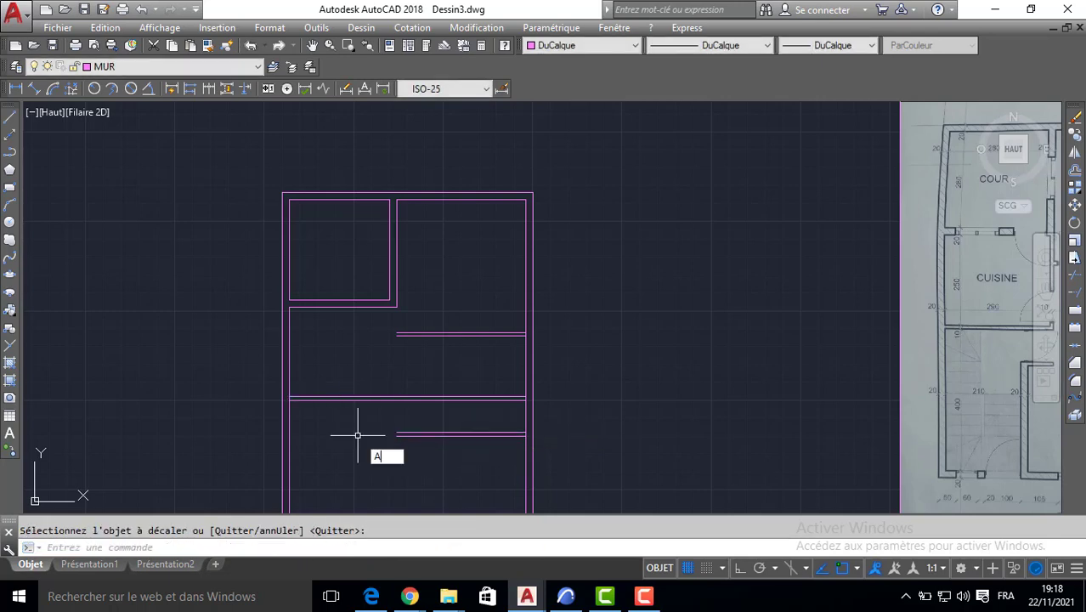
text(J)
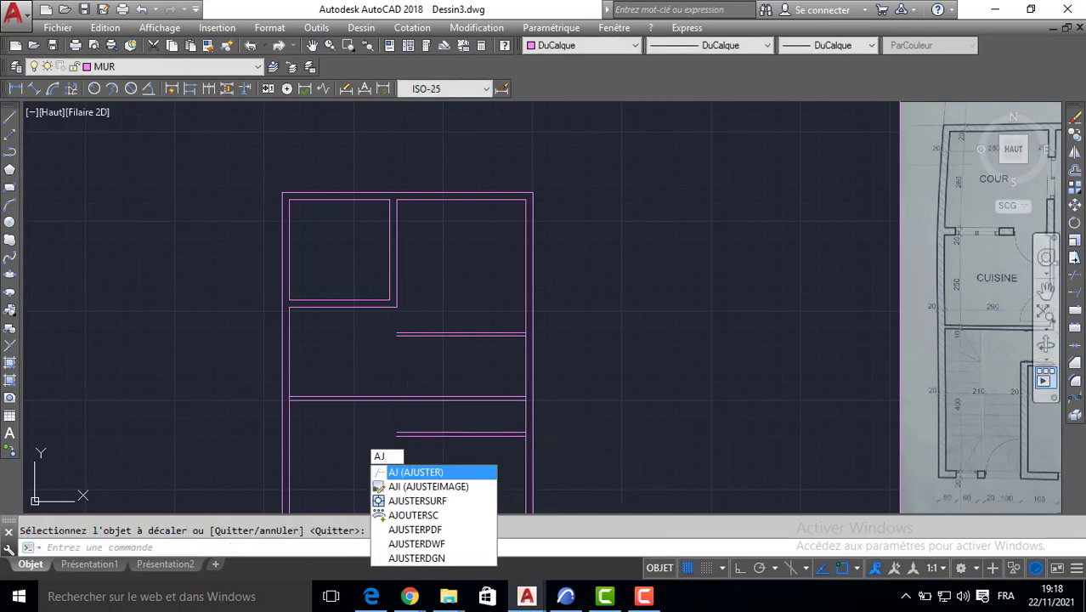
click(420, 472)
key(Return)
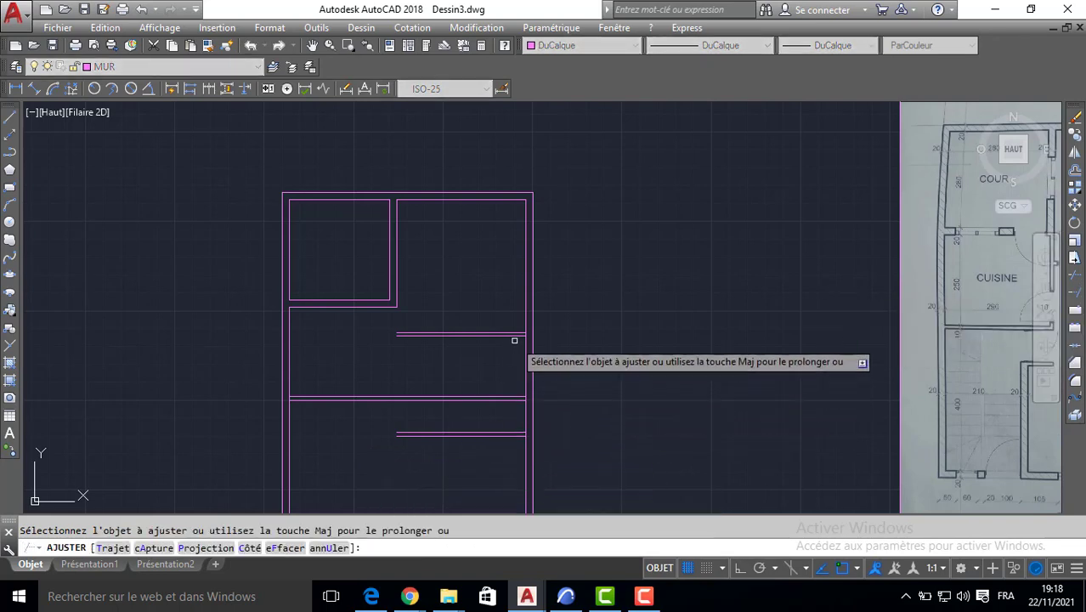
scroll(510, 349, up, 4)
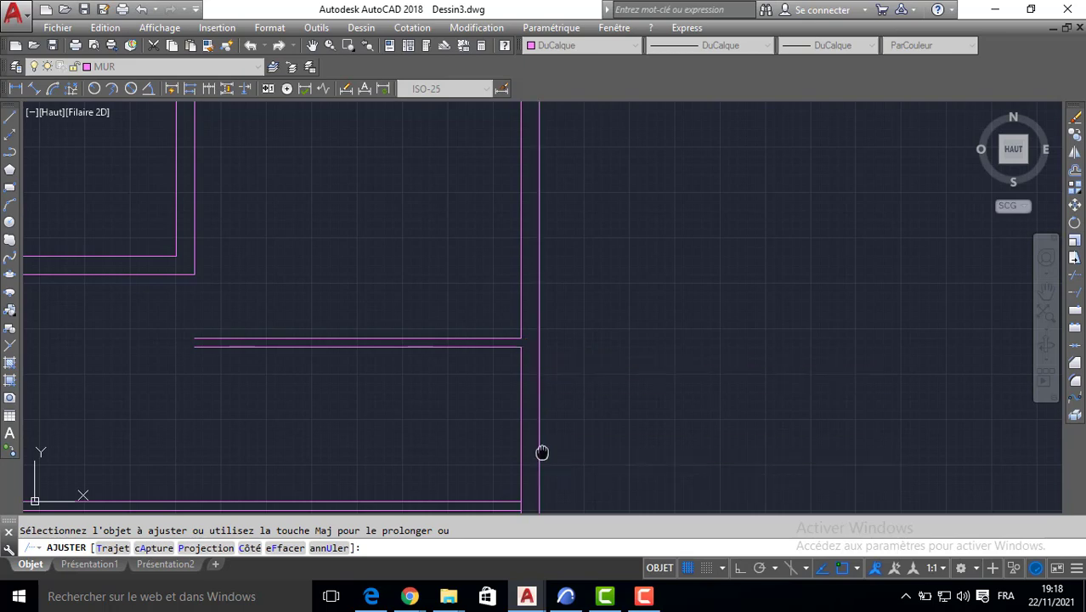
middle_drag(527, 447, 521, 242)
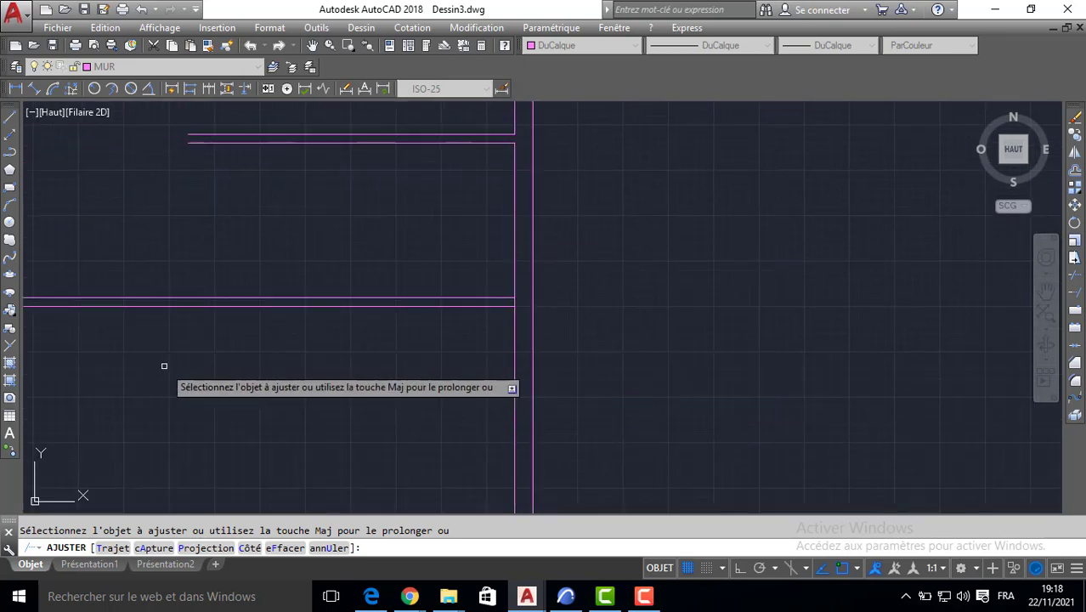
middle_drag(160, 362, 915, 295)
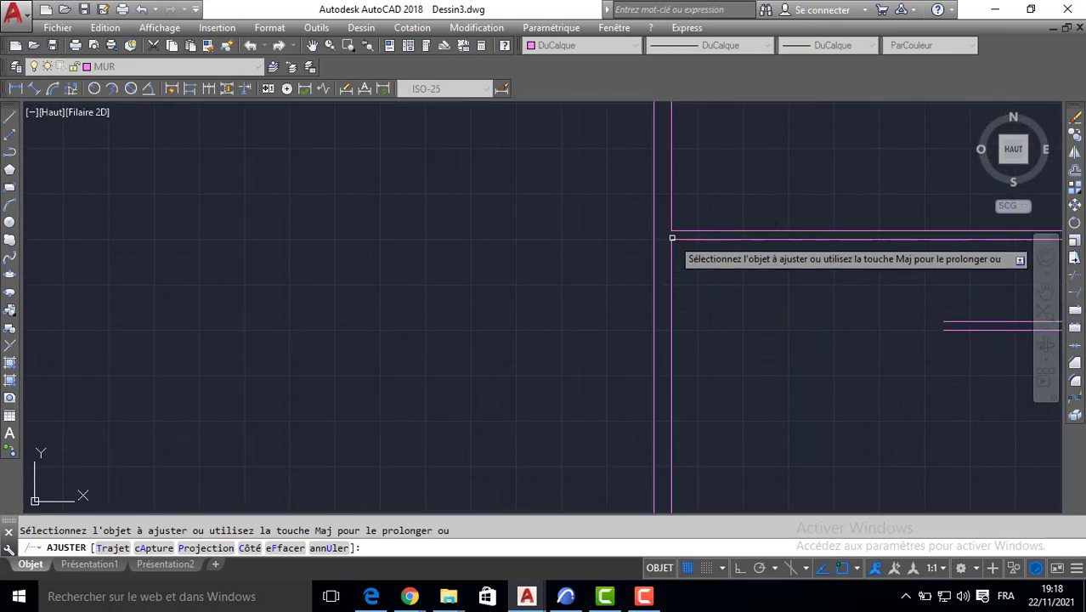
middle_drag(704, 179, 668, 481)
scroll(625, 306, down, 4)
middle_drag(712, 333, 535, 296)
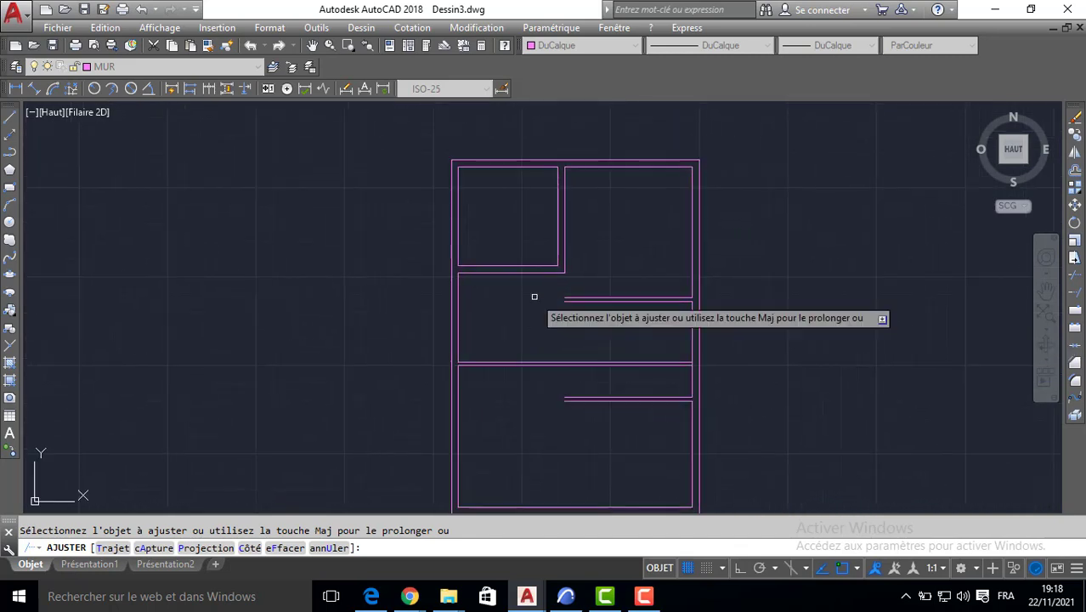
Step: Consult the DOUCH width on the reference plan and offset the room's right inner wall line 200 to the left
key(Return)
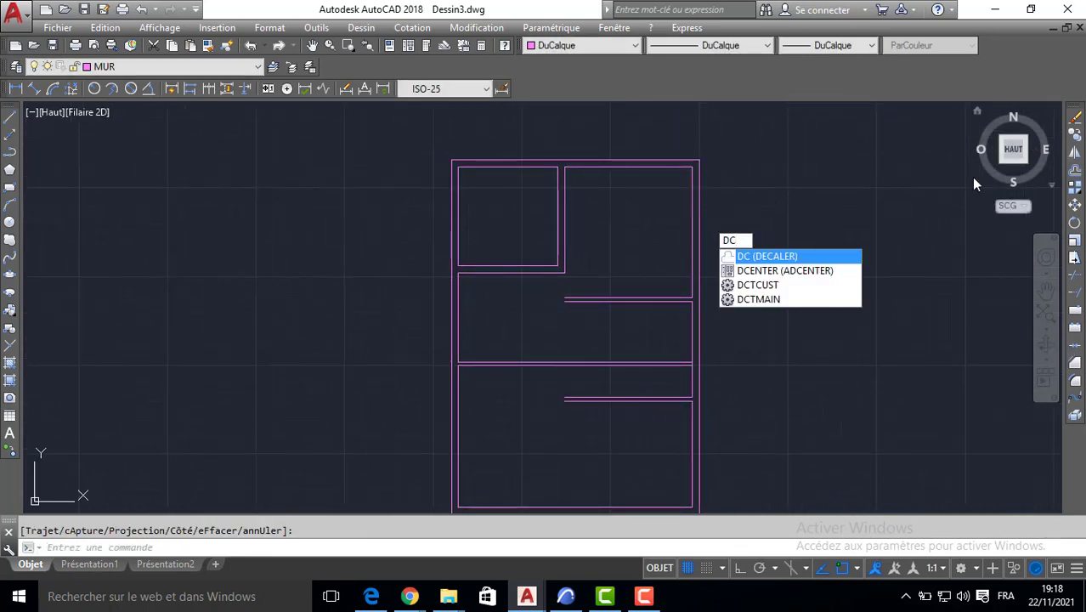
key(Return)
middle_drag(872, 331, 296, 367)
scroll(722, 307, up, 4)
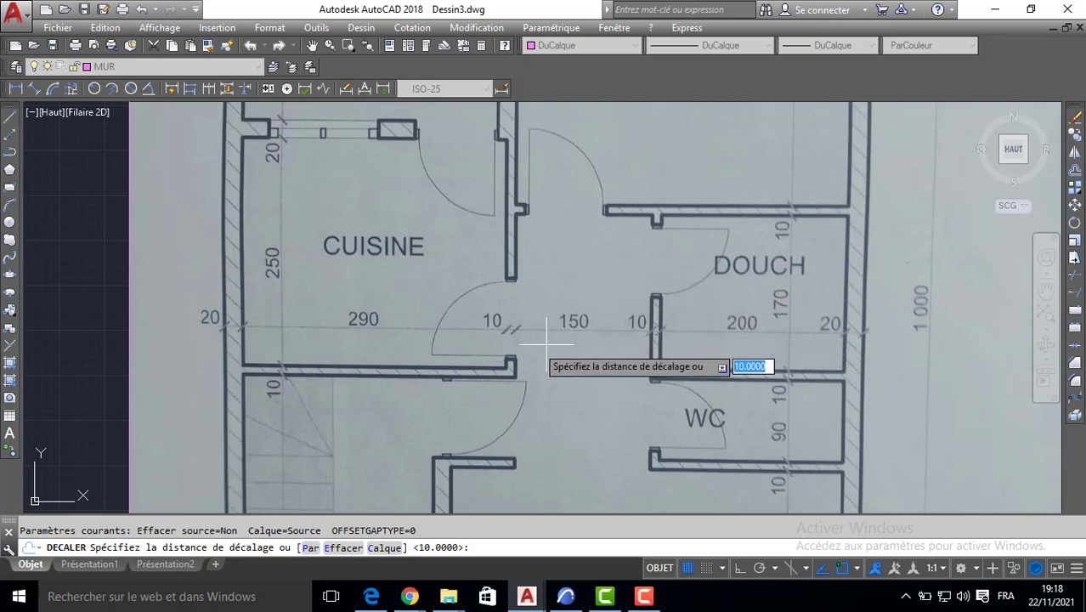
middle_drag(529, 348, 843, 351)
scroll(724, 353, down, 4)
middle_drag(427, 365, 812, 286)
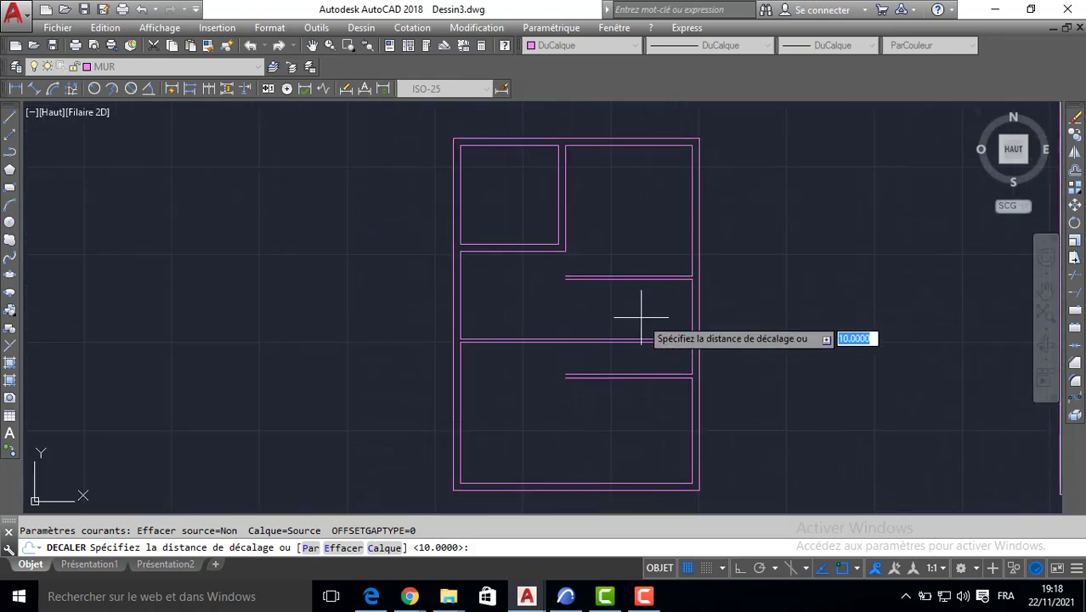
key(Return)
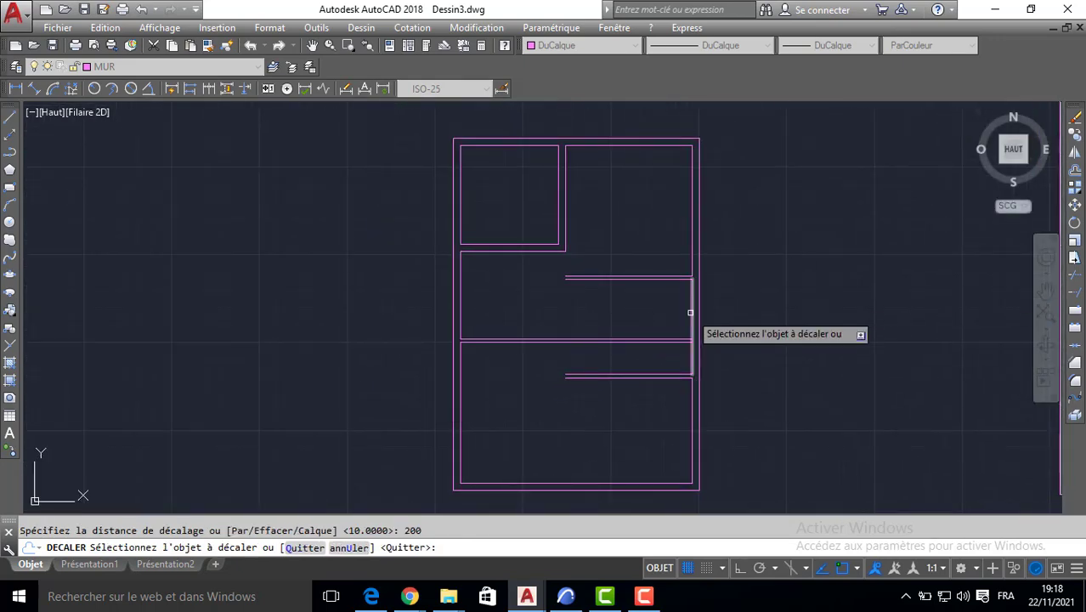
click(693, 314)
click(593, 314)
key(Return)
Step: Offset the new left edge line of DOUCH and WC 10 to the left to give that partition its thickness
key(Return)
text(1)
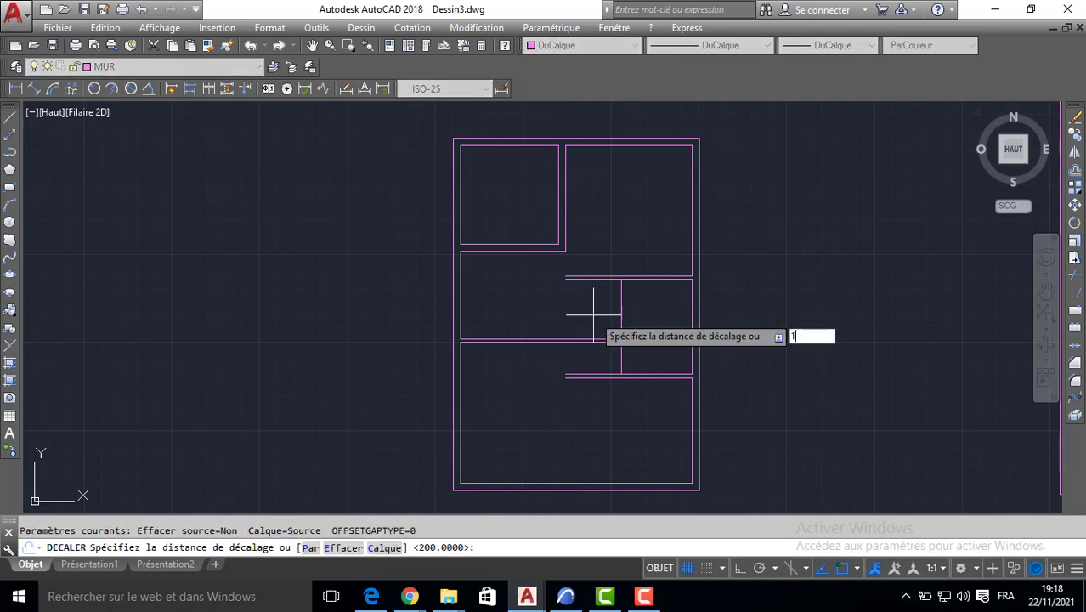
text(0)
key(Return)
click(623, 311)
click(639, 299)
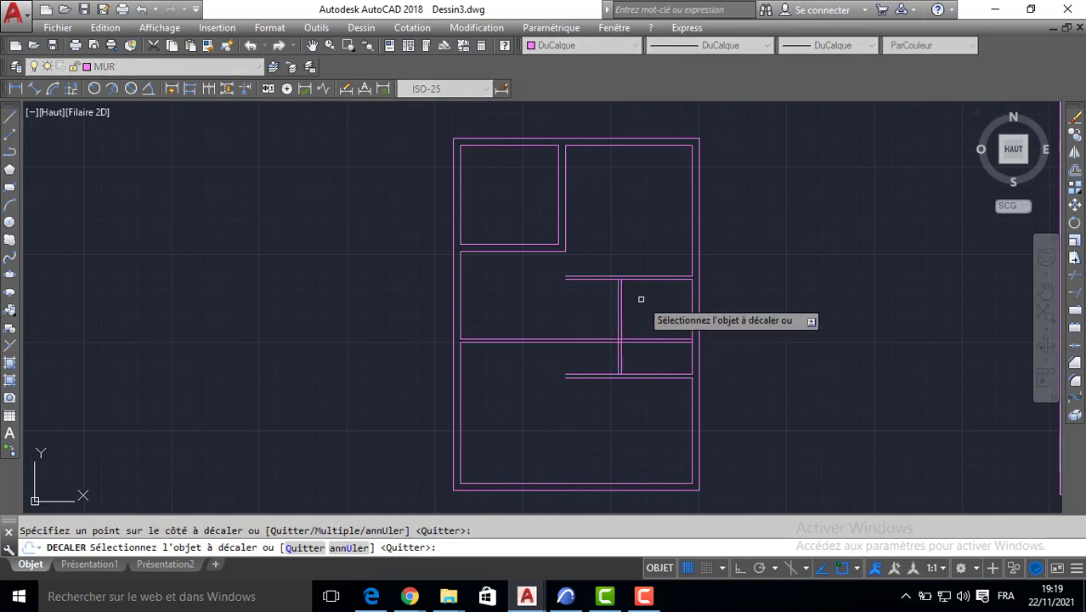
Step: Consult the CUISINE width on the reference plan and offset the room's left inner wall line 290 to the right
scroll(631, 315, down, 4)
scroll(648, 308, up, 4)
scroll(648, 308, up, 4)
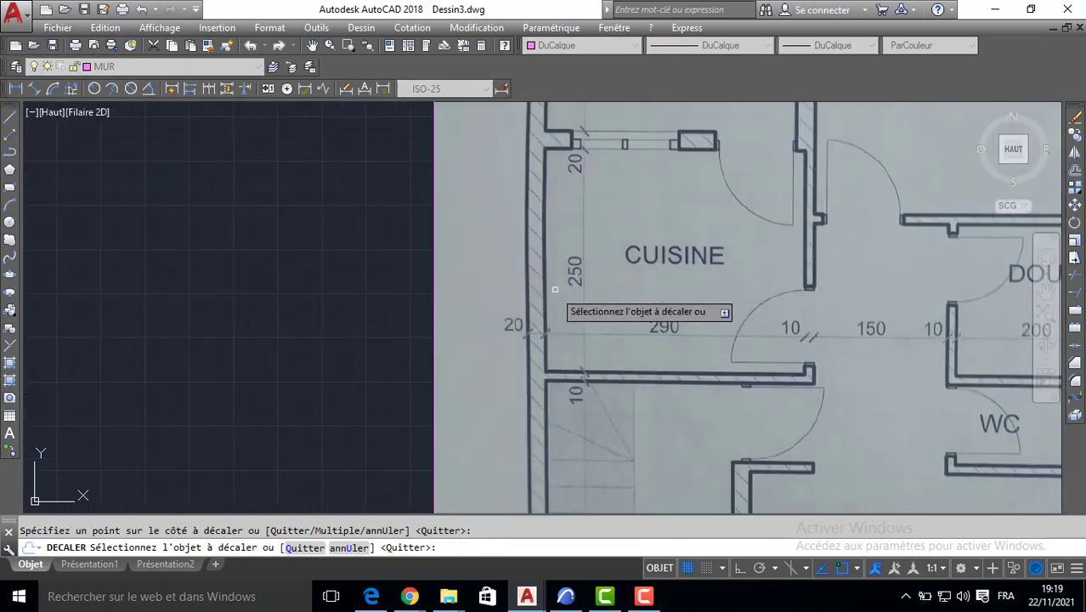
scroll(748, 329, down, 5)
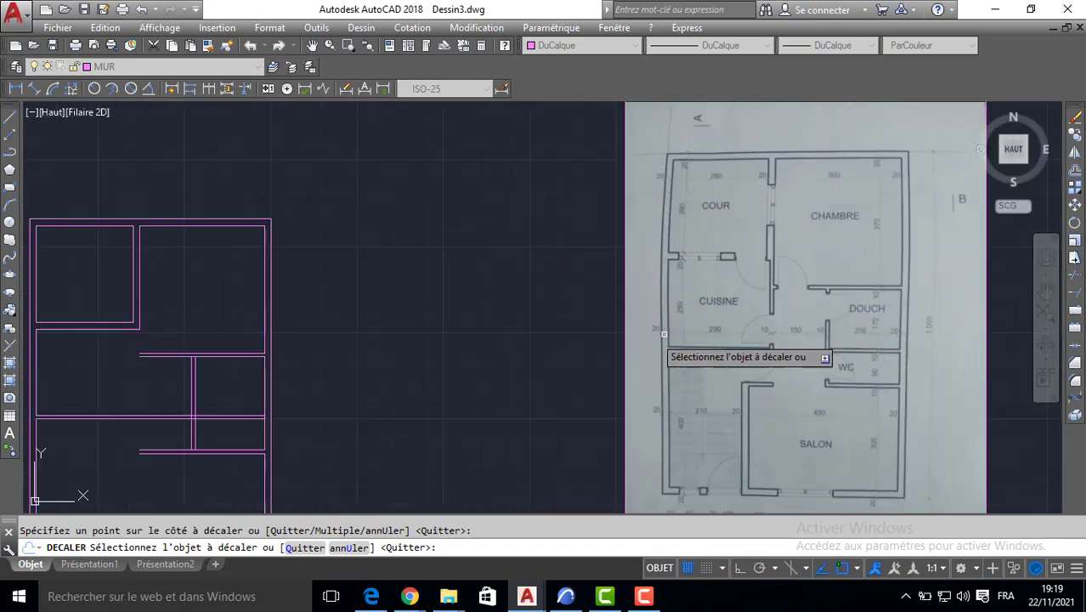
mouse_move(527, 350)
middle_down()
mouse_move(861, 330)
mouse_move(970, 306)
middle_up()
key(Return)
key(Return)
text(290)
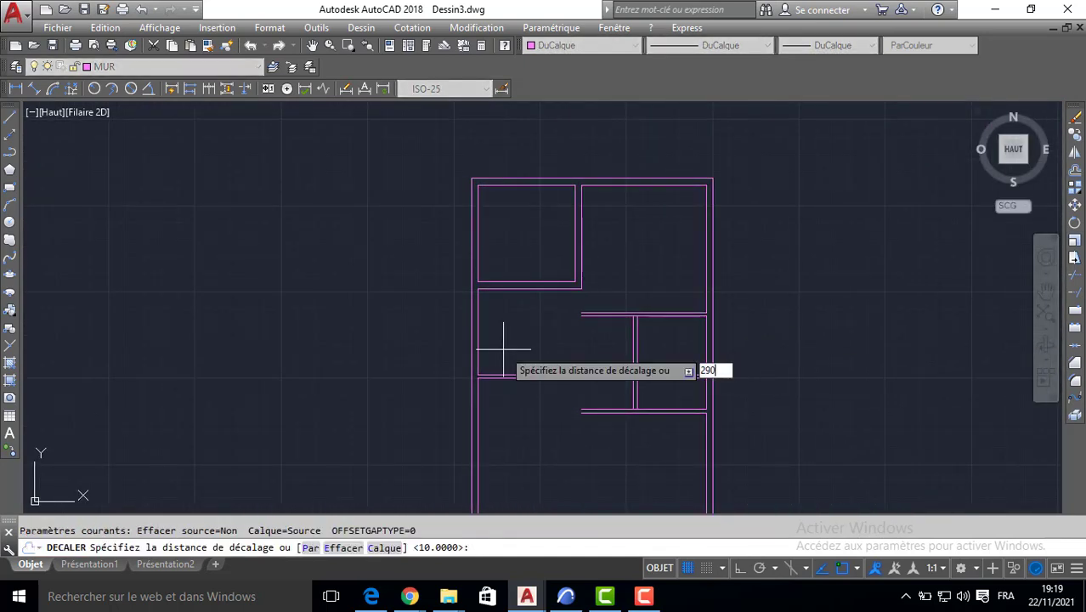
key(Return)
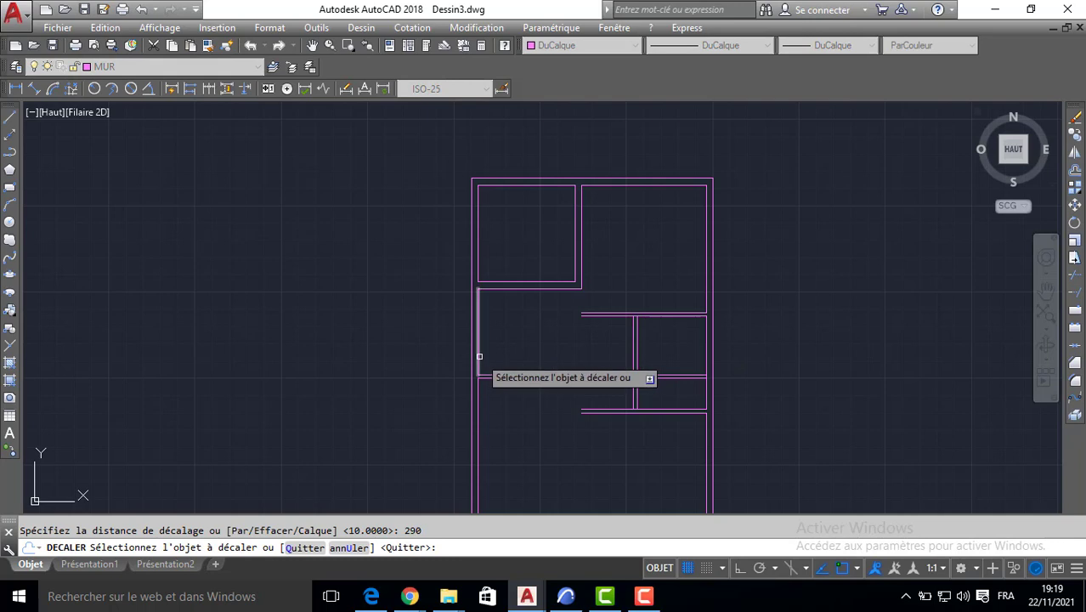
click(479, 356)
click(526, 353)
key(Return)
Step: Offset the CUISINE room's right edge line 10 to the right to form the wall beside the corridor
key(Return)
text(10)
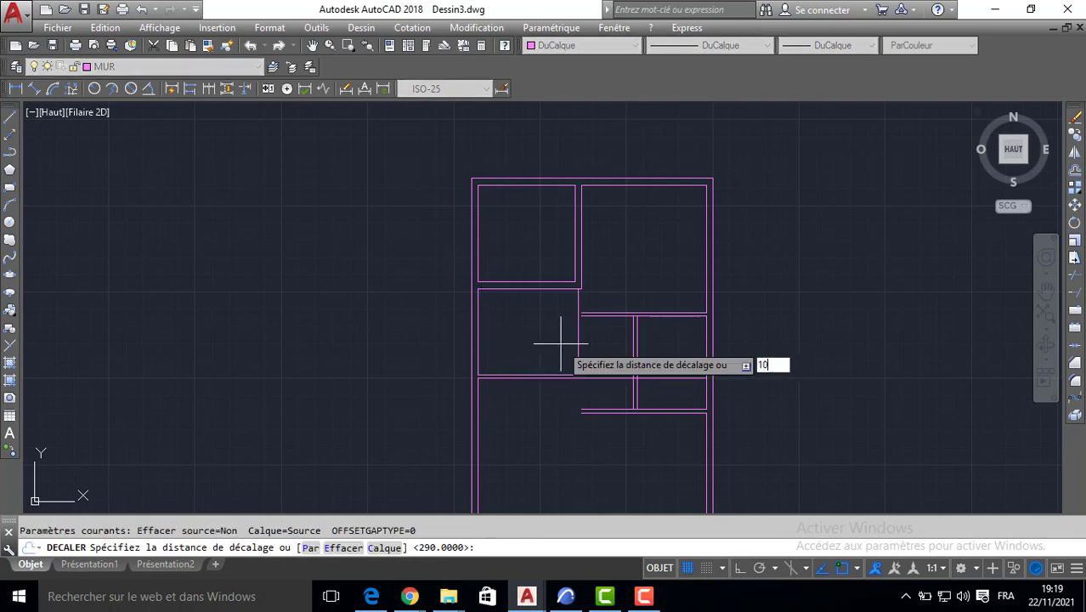
key(Return)
click(578, 337)
click(635, 369)
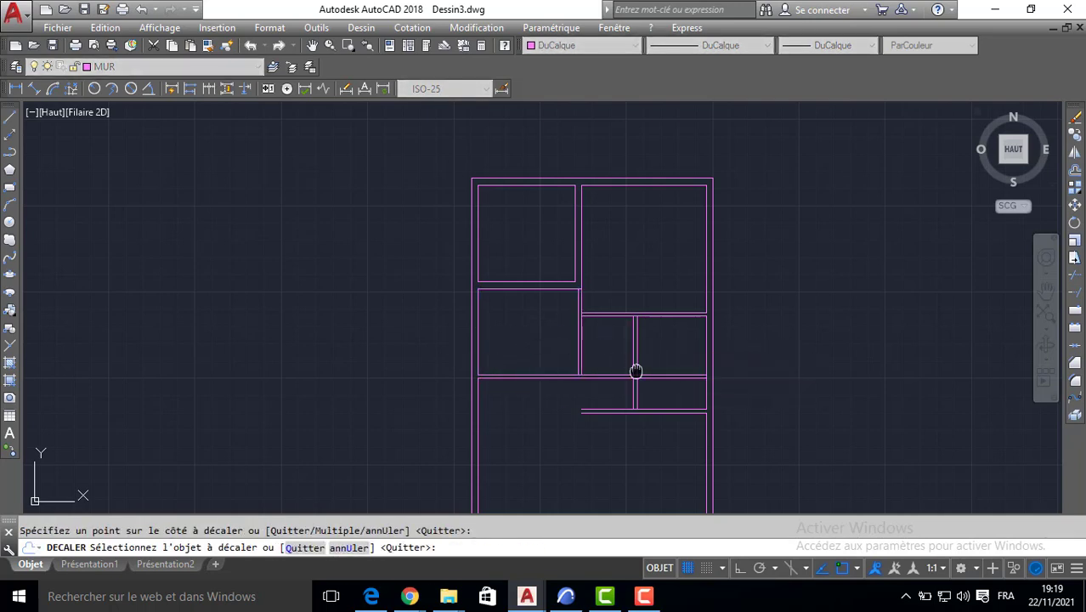
Step: Extend the outer lines of the DOUCH/WC partition and the CUISINE right wall down to the lower lines of the horizontal walls
middle_drag(635, 369, 548, 329)
click(1073, 297)
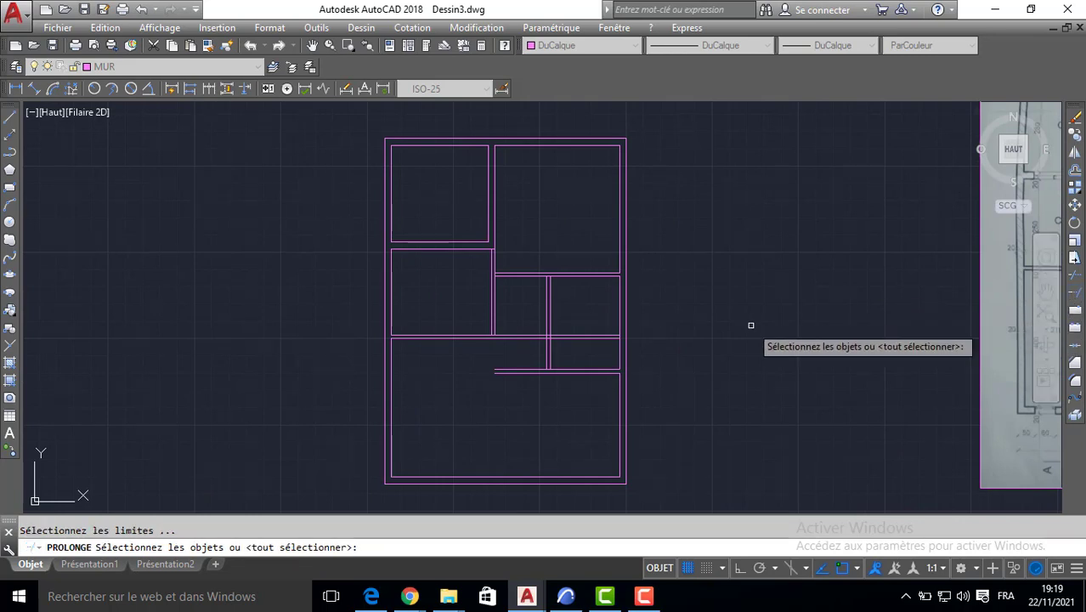
key(Return)
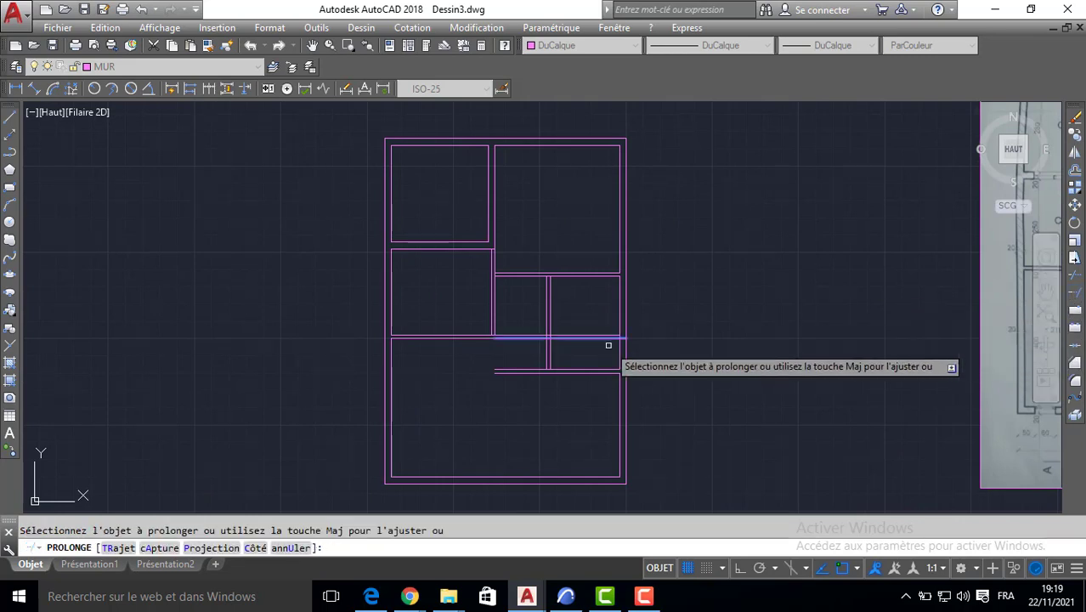
click(544, 360)
click(493, 325)
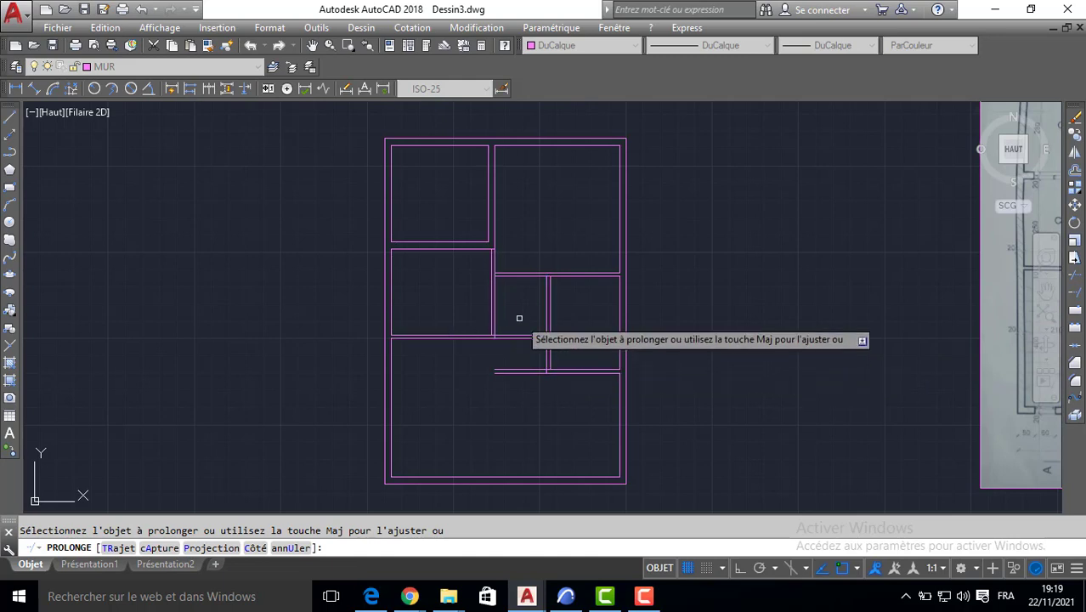
key(Return)
Step: Trim away the horizontal wall lines crossing the corridor between CUISINE and DOUCH and the stubs left of the WC's lower wall
click(1076, 275)
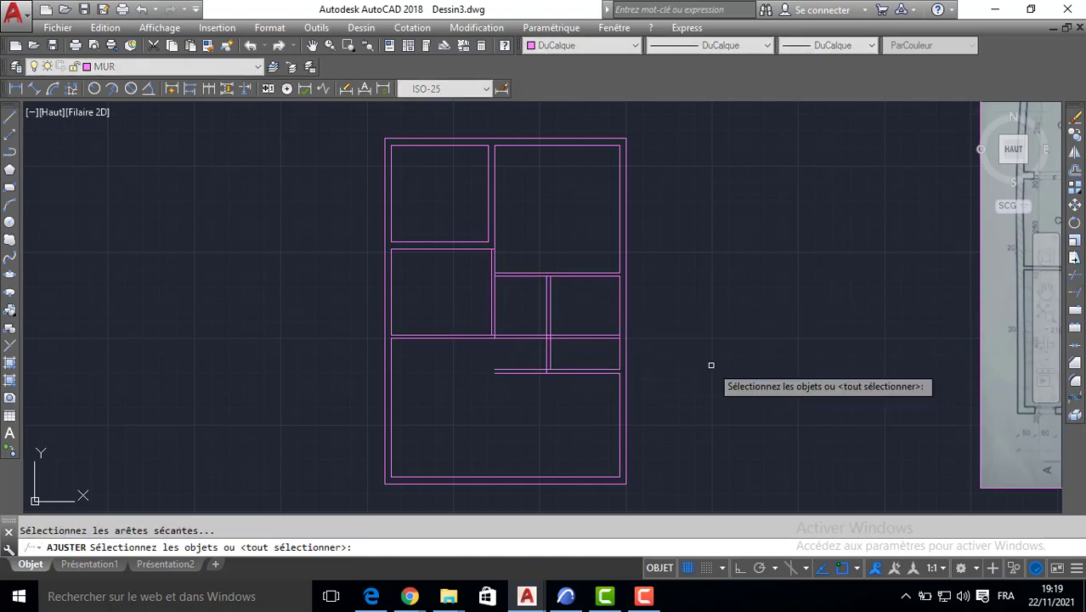
key(Return)
click(535, 322)
click(523, 383)
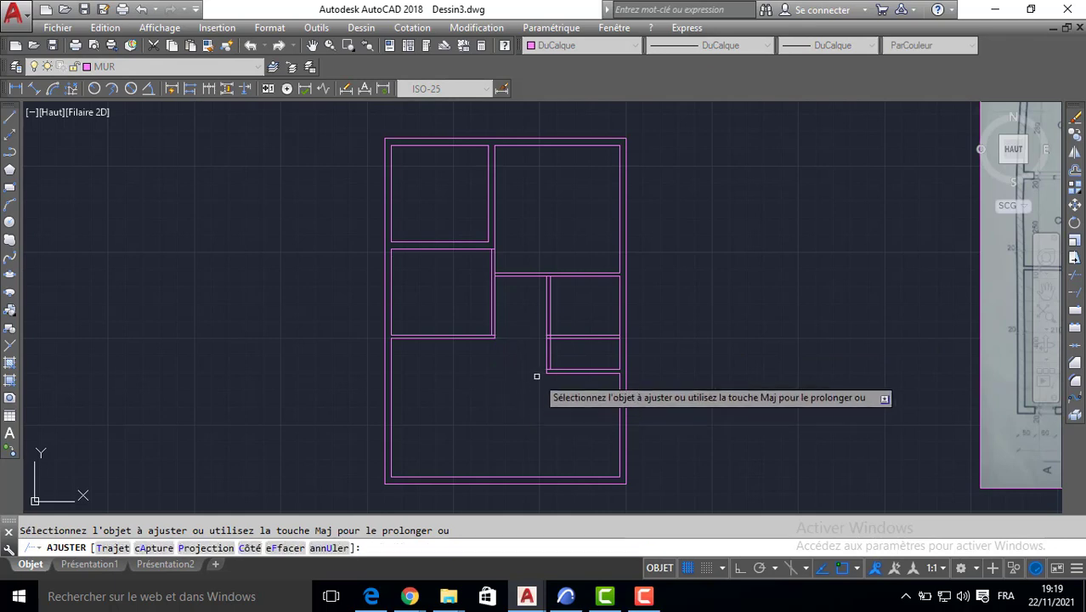
Step: Trim the overlapping lines at the CUISINE's lower right corner and at both ends of the wall between DOUCH and WC
scroll(544, 374, up, 4)
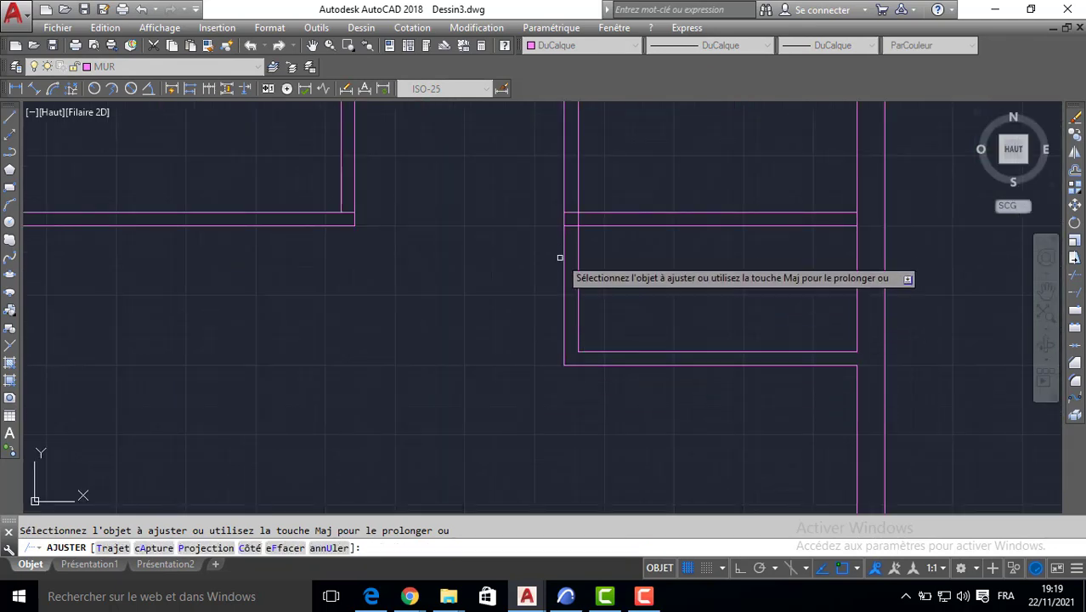
click(568, 223)
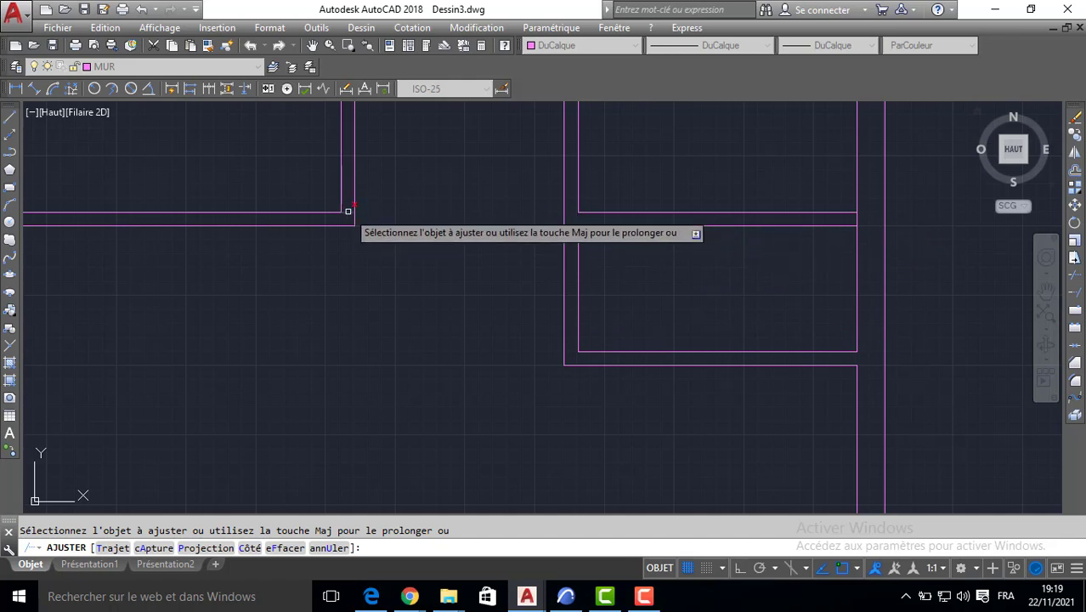
click(855, 218)
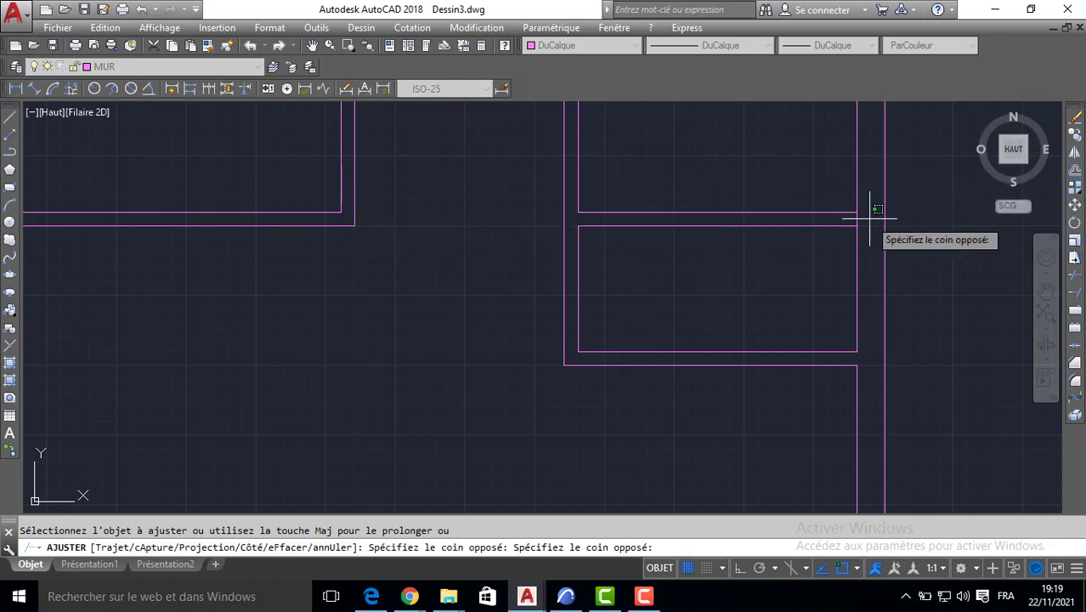
click(864, 218)
Step: Trim the overlapping lines where the wall below CHAMBRE meets the CUISINE wall and the DOUCH partition
scroll(510, 234, down, 2)
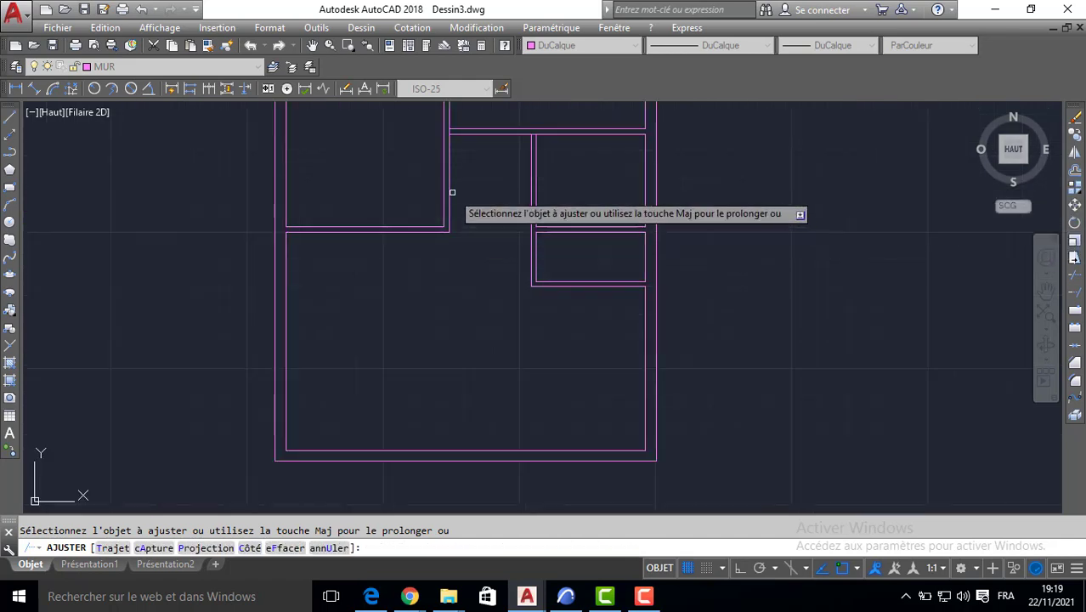
middle_drag(452, 191, 451, 263)
scroll(444, 232, up, 1)
scroll(452, 177, up, 1)
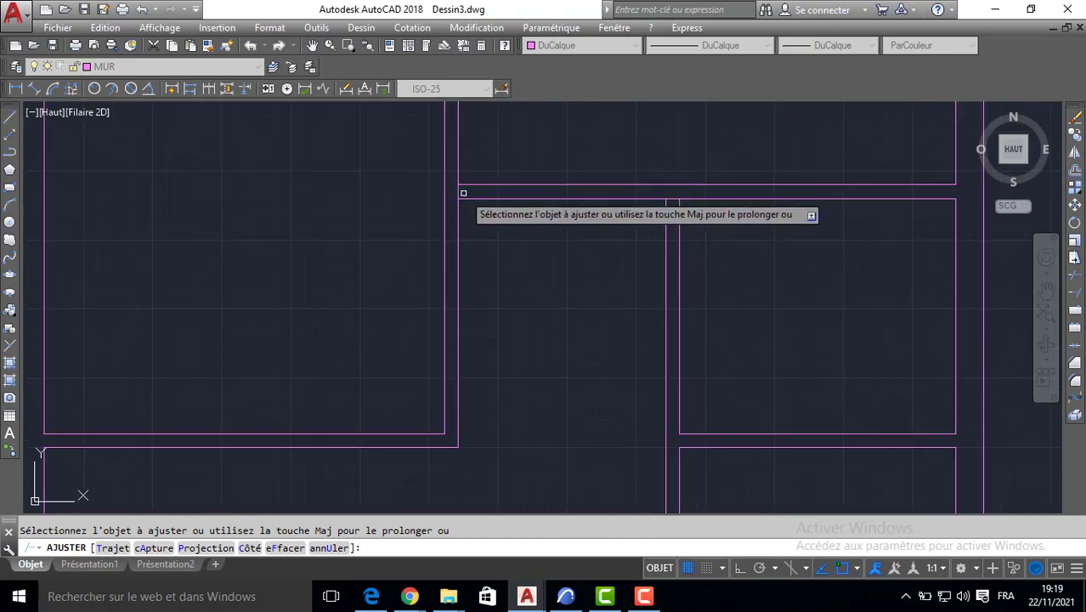
click(460, 189)
click(443, 187)
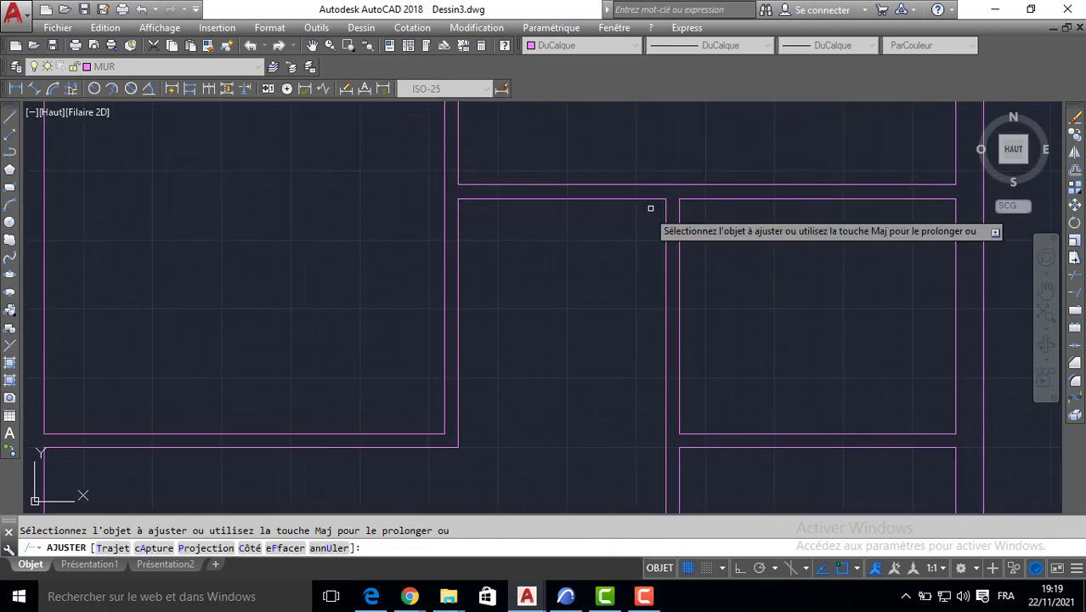
scroll(509, 223, down, 3)
middle_drag(527, 348, 490, 198)
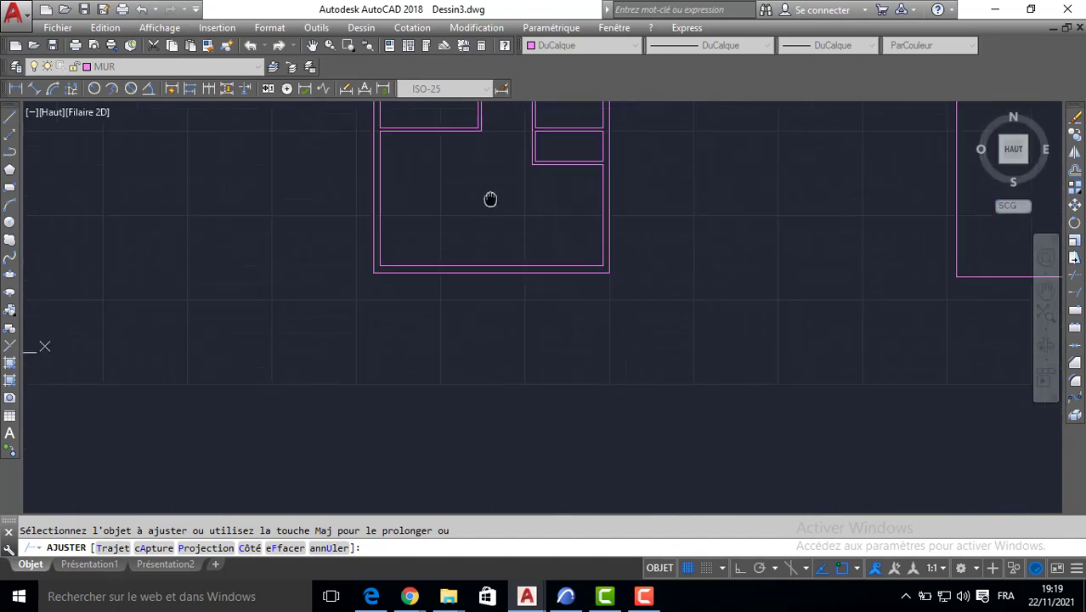
key(Return)
Step: Consult the staircase width on the reference plan and offset the left inner wall line below CUISINE 210 to the right
middle_drag(687, 232, 191, 395)
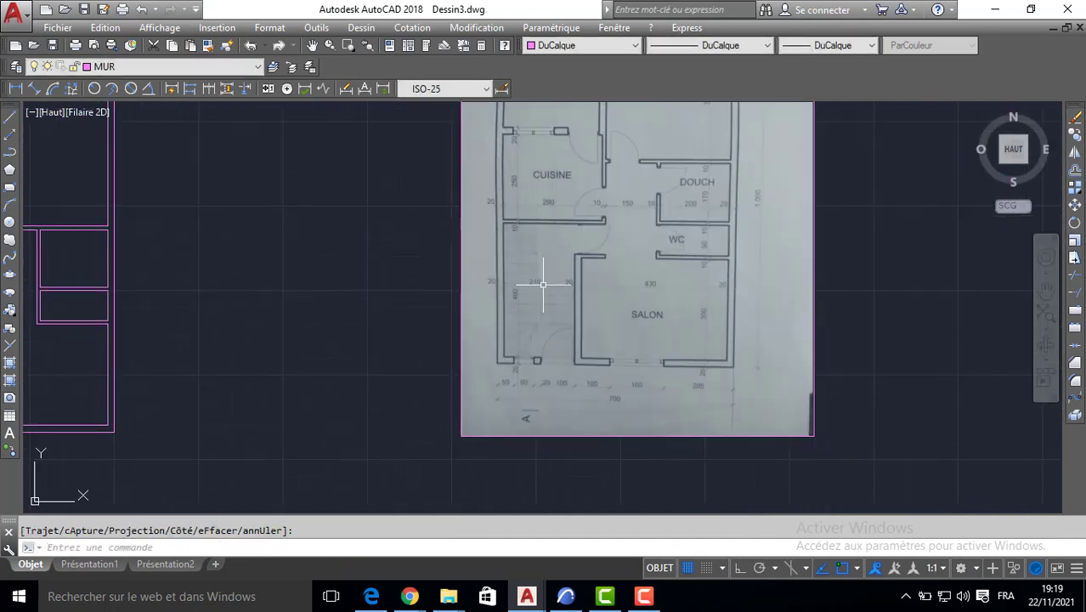
scroll(546, 283, up, 5)
middle_drag(551, 282, 535, 323)
scroll(565, 329, up, 2)
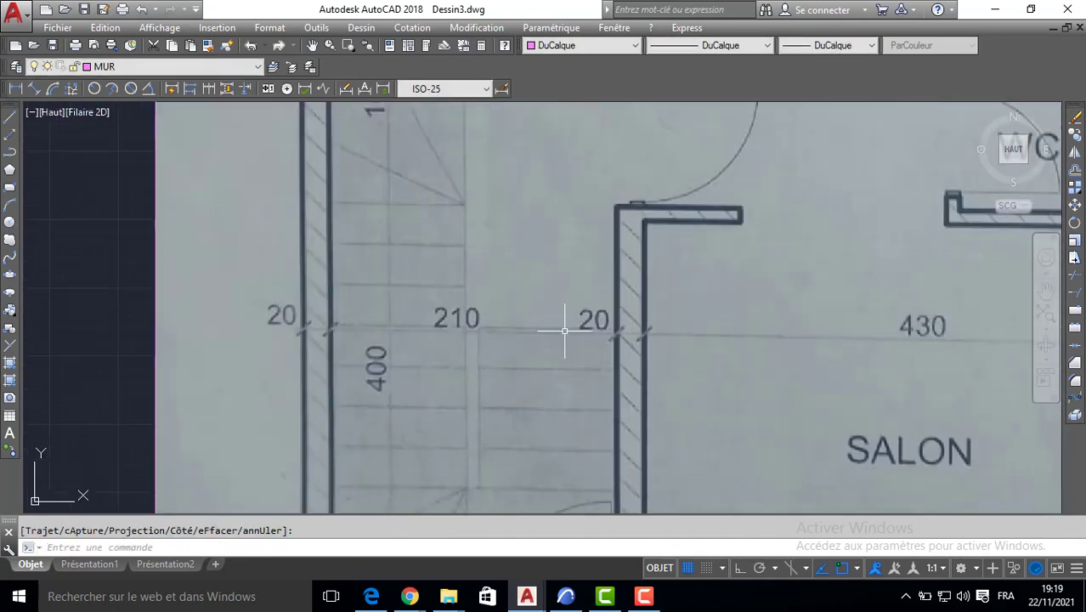
scroll(417, 351, down, 4)
middle_drag(433, 320, 651, 243)
click(1075, 174)
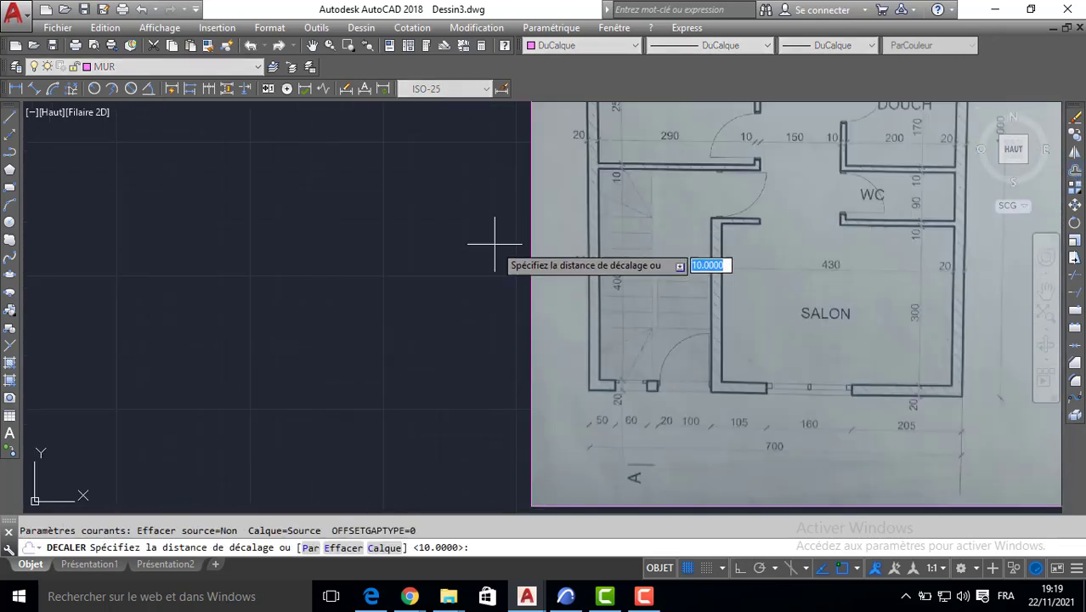
scroll(497, 229, down, 5)
scroll(306, 289, up, 3)
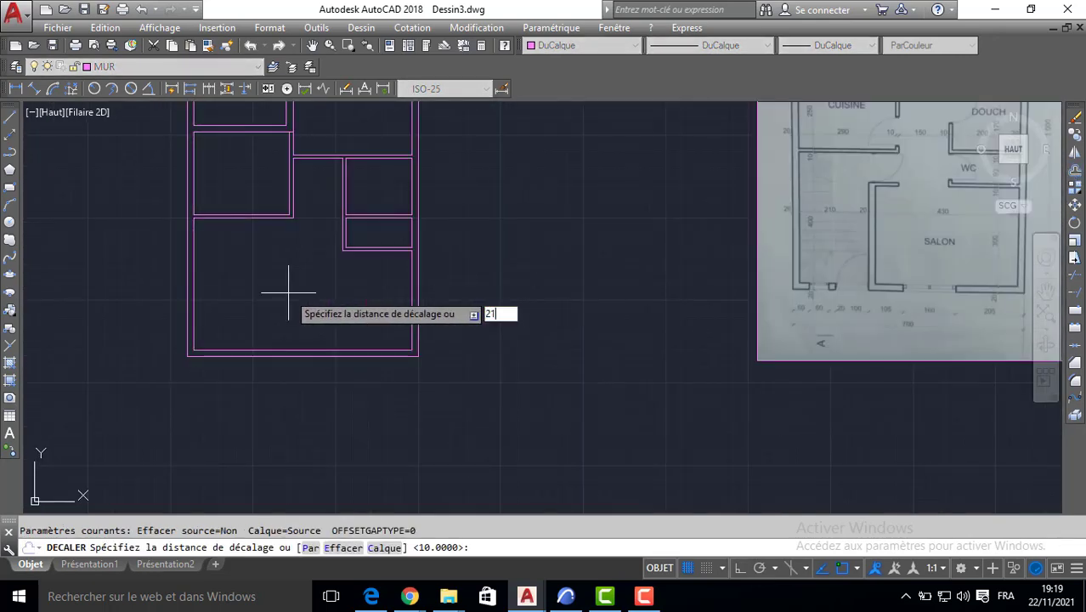
key(Return)
click(193, 294)
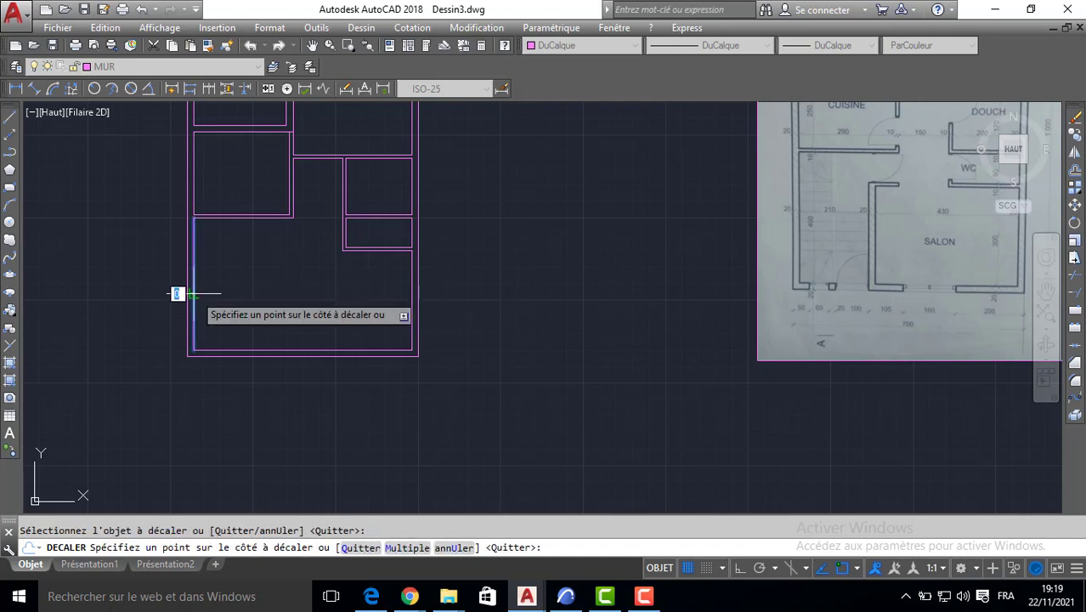
click(276, 293)
key(Return)
Step: Offset the staircase room's right edge line 20 to the right to form the wall beside SALON
key(Return)
text(20)
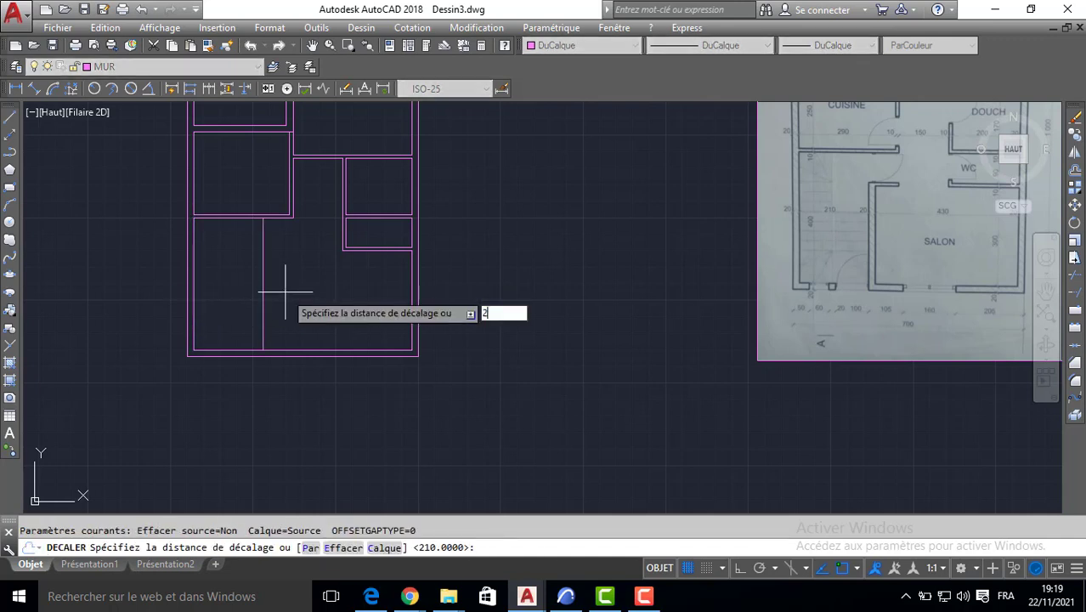
key(Return)
click(261, 283)
click(342, 277)
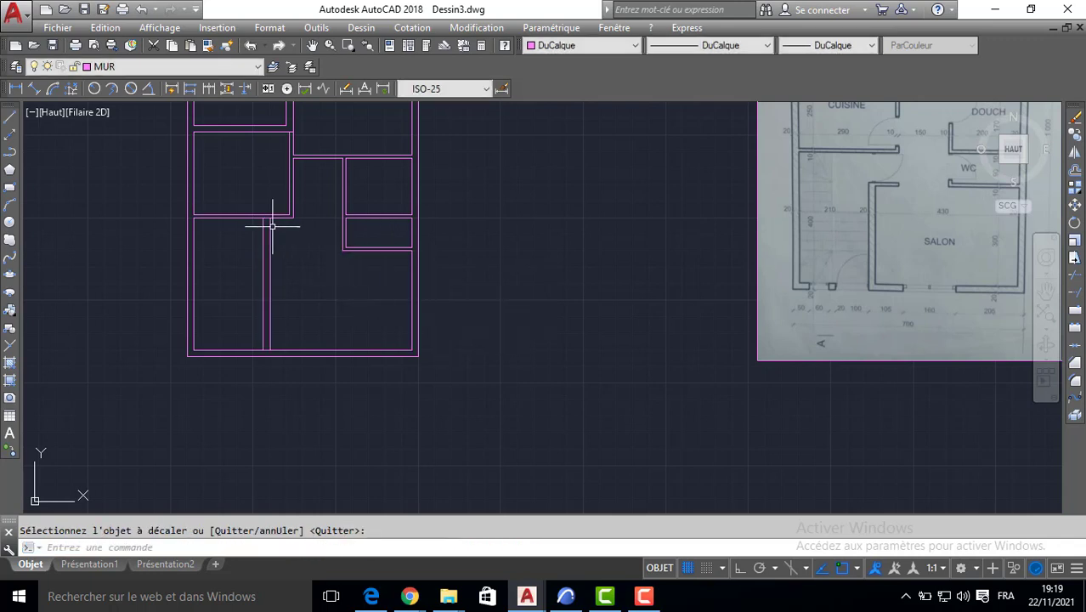
Step: Trim the horizontal wall lines between the paired lines of the staircase/SALON wall at its upper and lower ends
click(1075, 275)
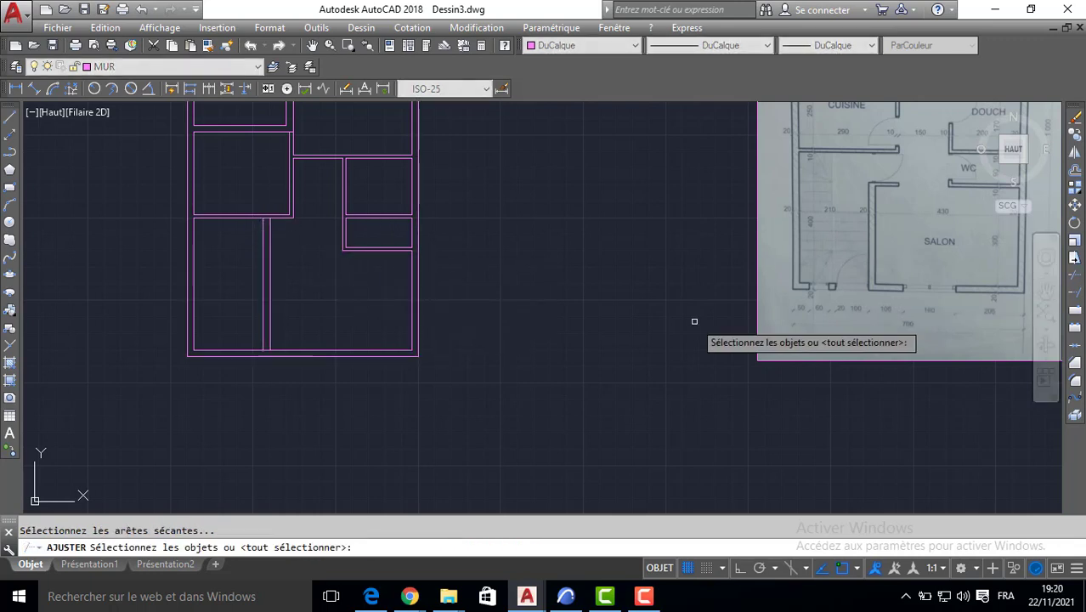
scroll(263, 361, up, 5)
key(Return)
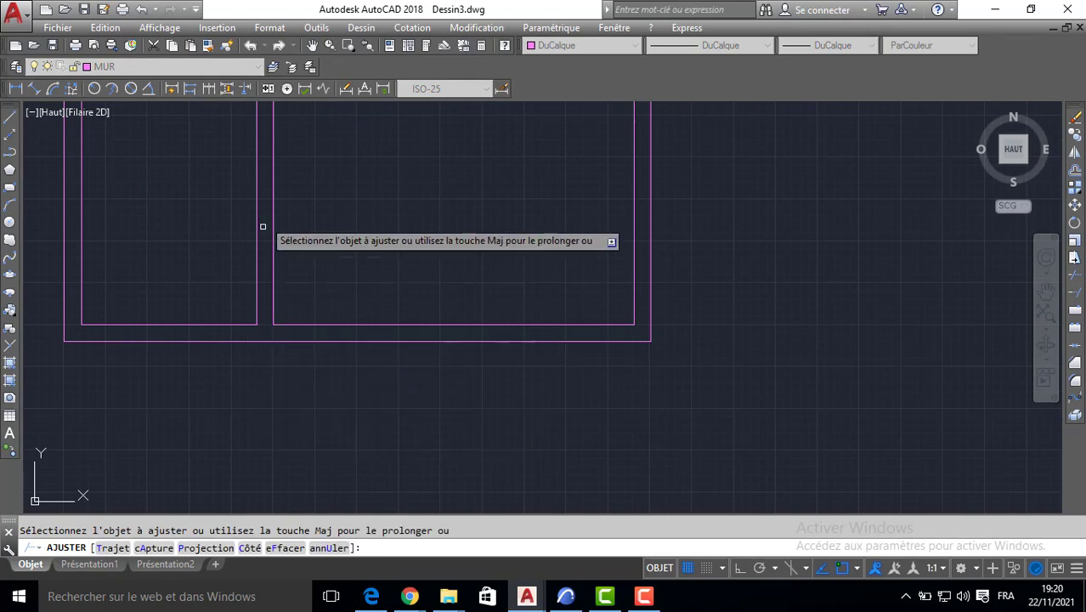
middle_drag(261, 226, 274, 338)
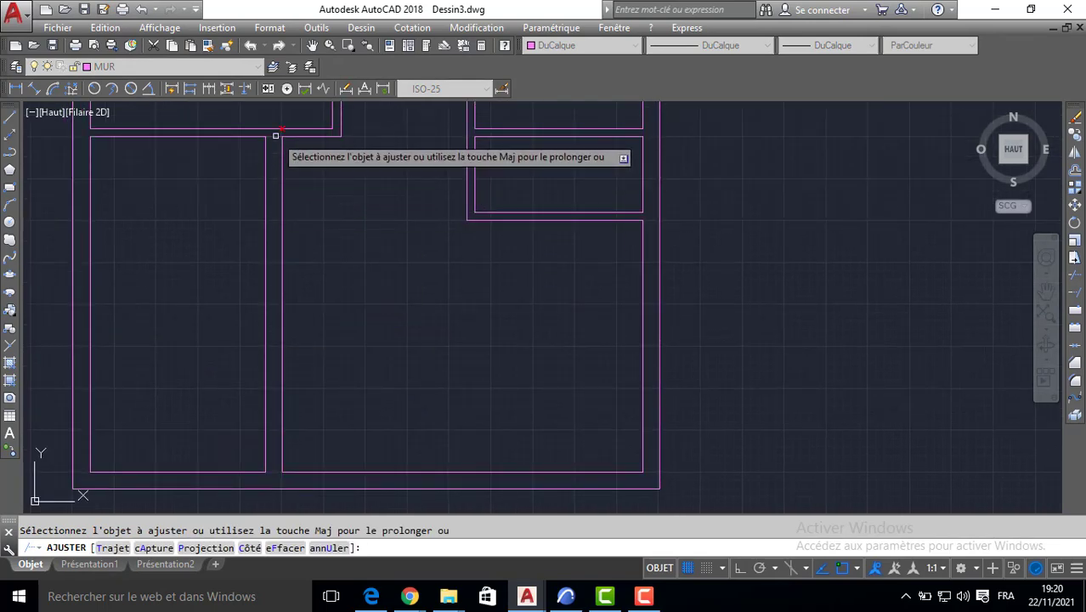
key(Escape)
scroll(384, 206, down, 5)
mouse_move(384, 206)
middle_down()
mouse_move(415, 242)
mouse_move(422, 316)
middle_up()
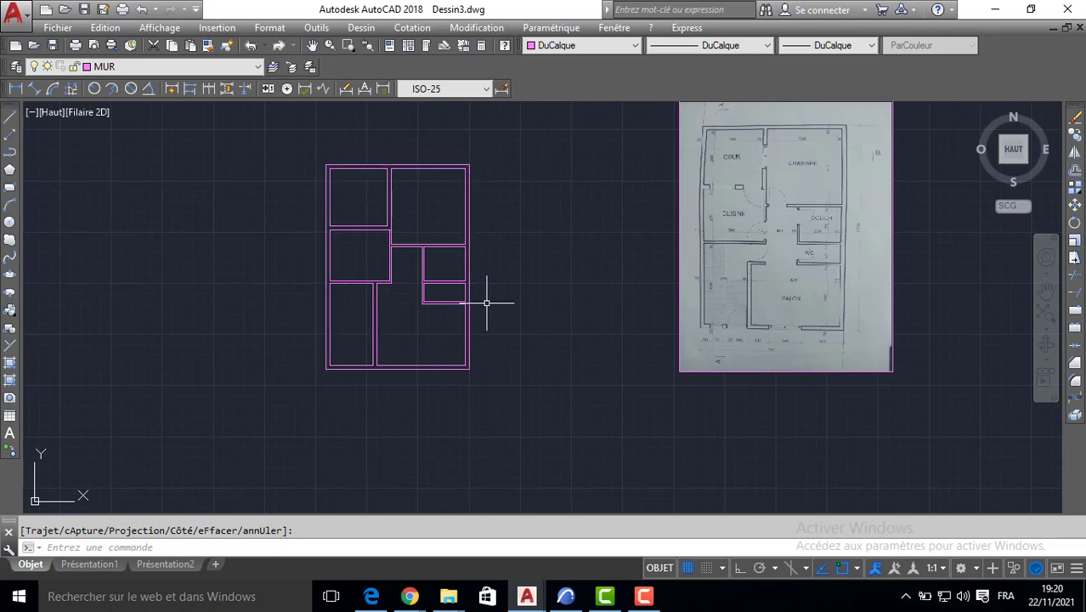
Step: Draw a line from the outer lower-right corner of SALON, 205 left along the wall and 20 up across its thickness
click(10, 119)
scroll(877, 346, up, 8)
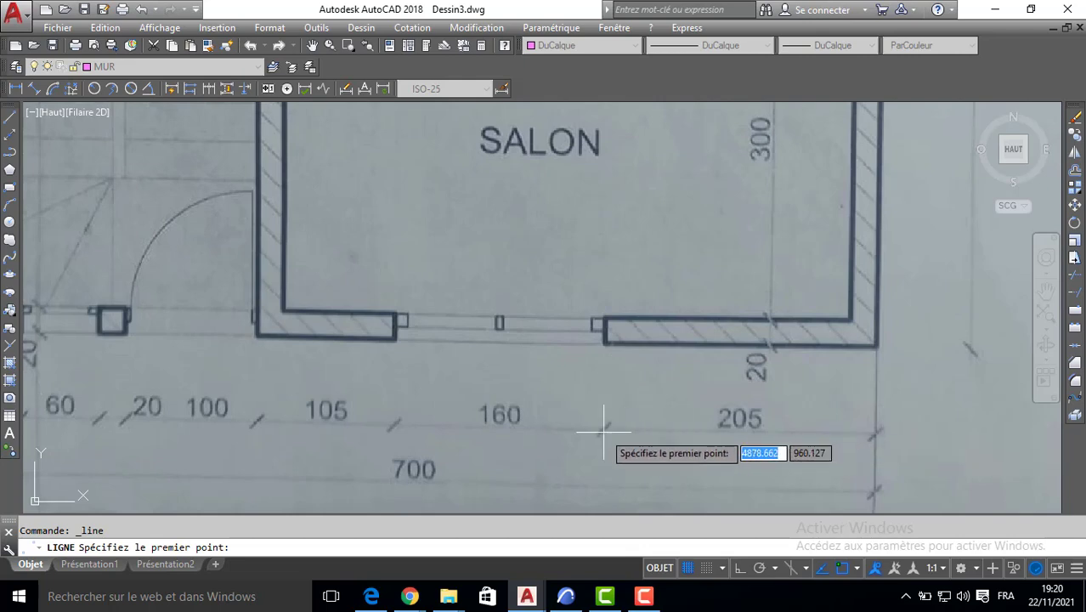
middle_drag(344, 420, 647, 344)
scroll(446, 347, down, 4)
middle_drag(299, 352, 958, 329)
middle_drag(226, 324, 632, 281)
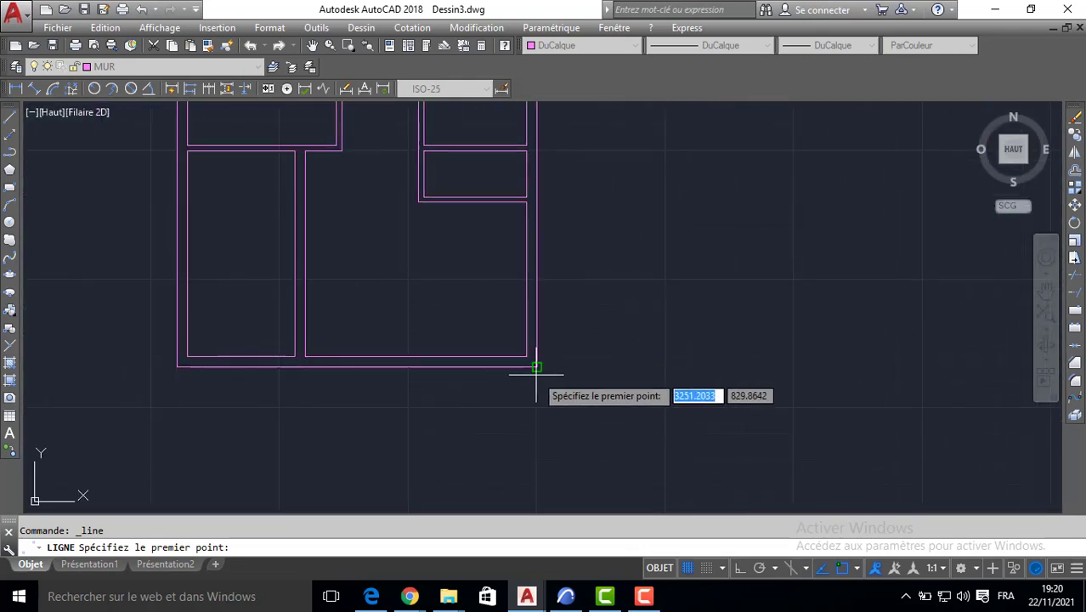
click(536, 367)
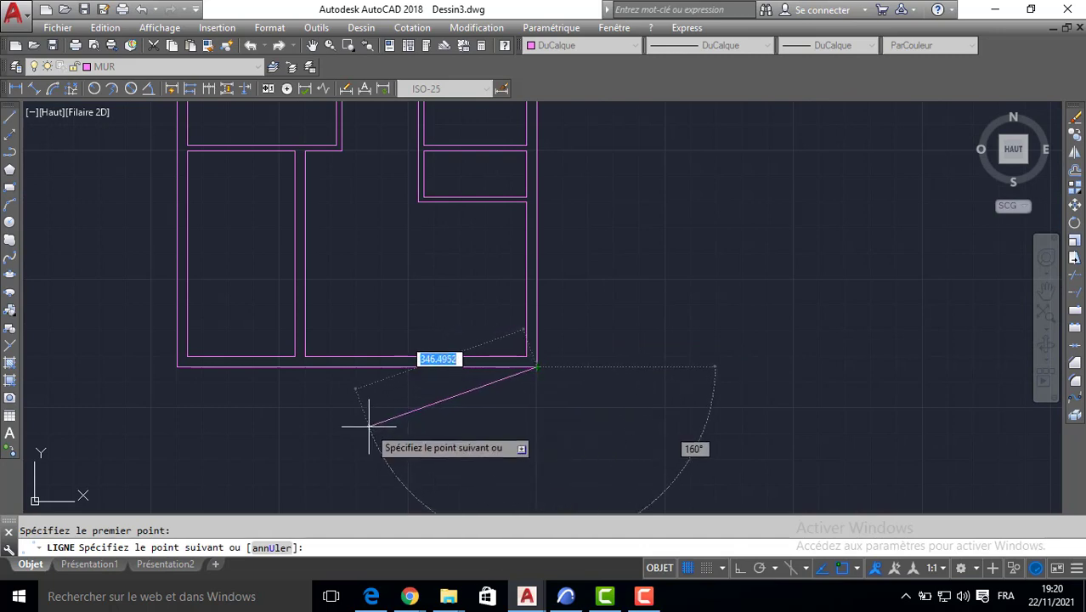
key(F8)
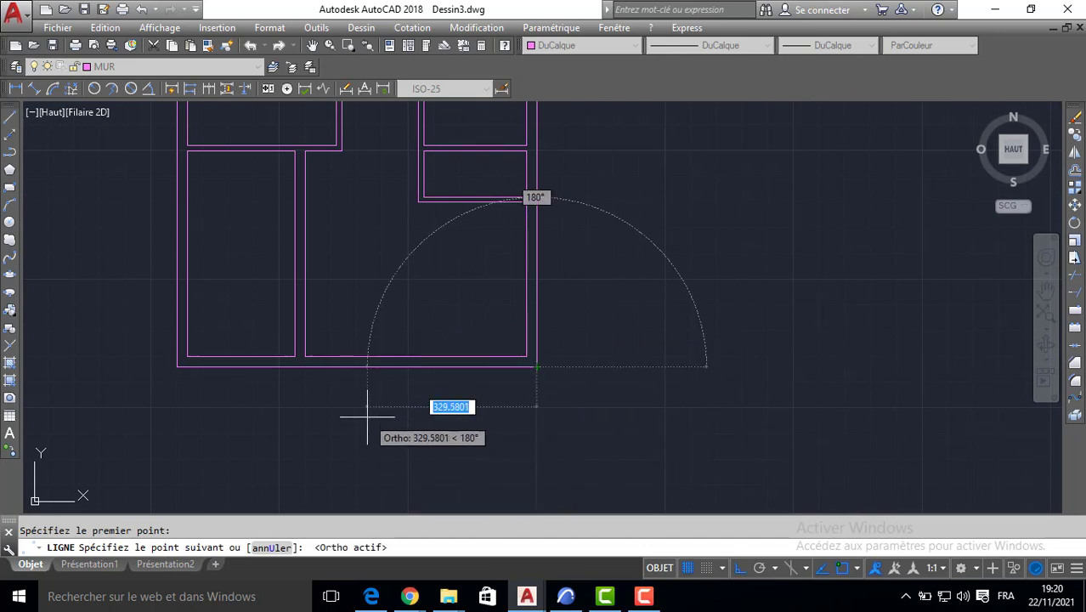
key(Return)
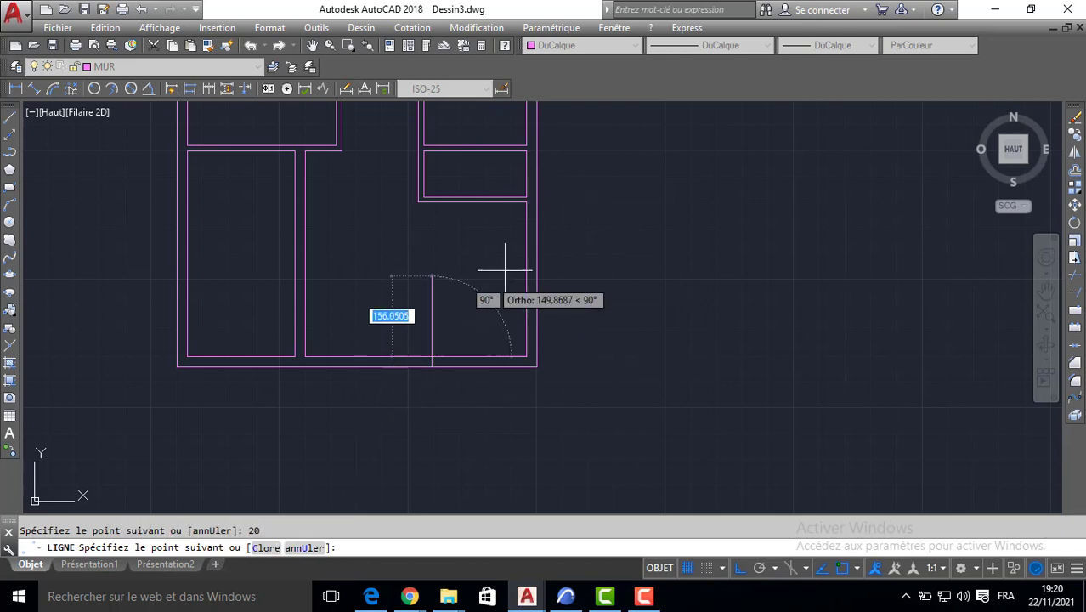
key(Return)
Step: Offset the short line across SALON's lower wall 160 to the left to mark the window opening's other edge
click(1074, 171)
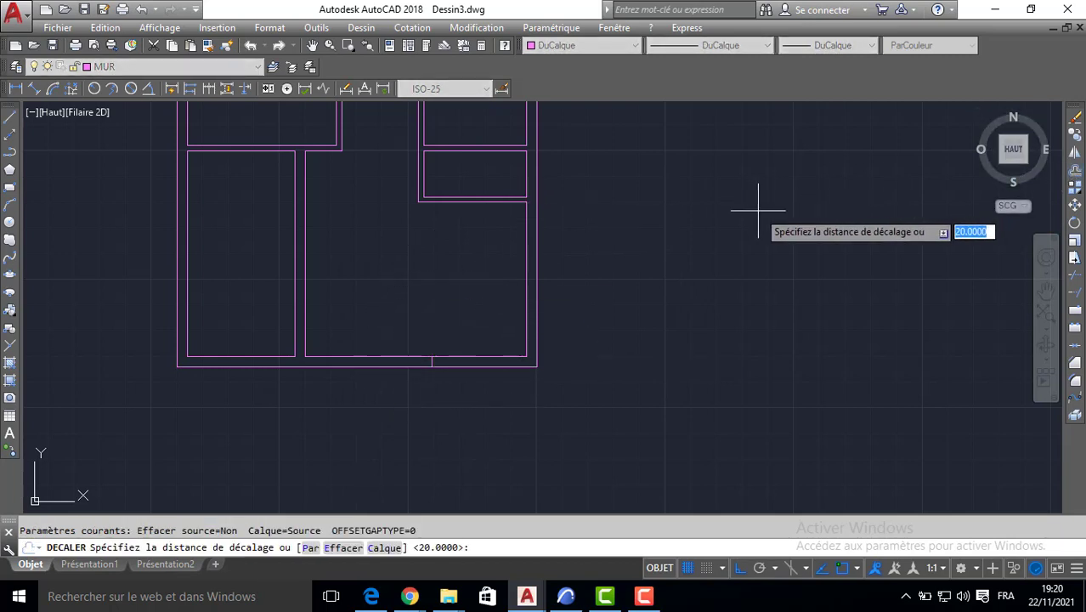
text(160)
key(Return)
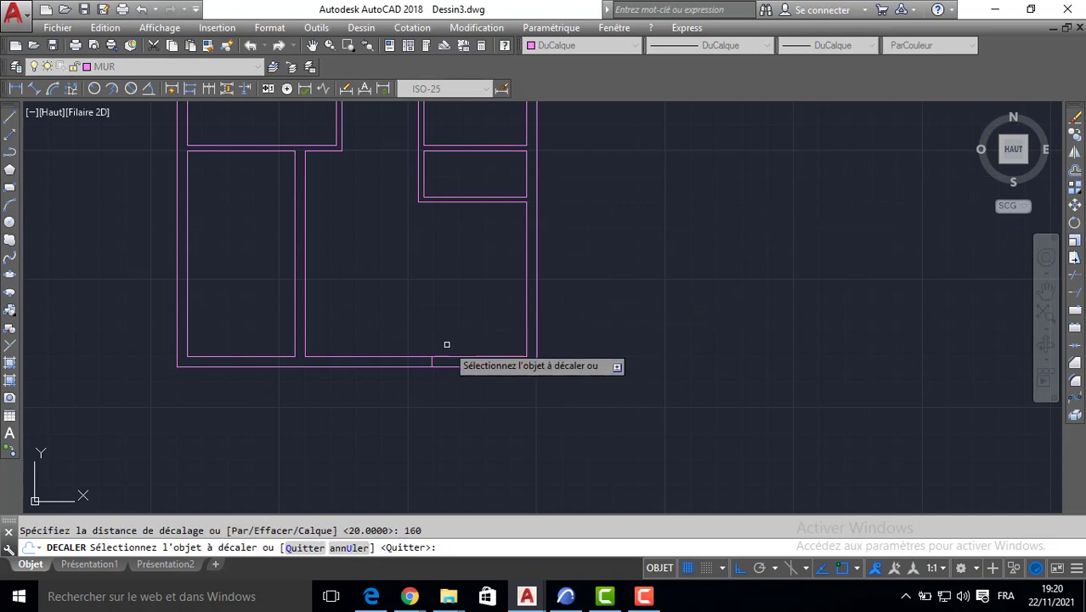
click(430, 357)
click(409, 386)
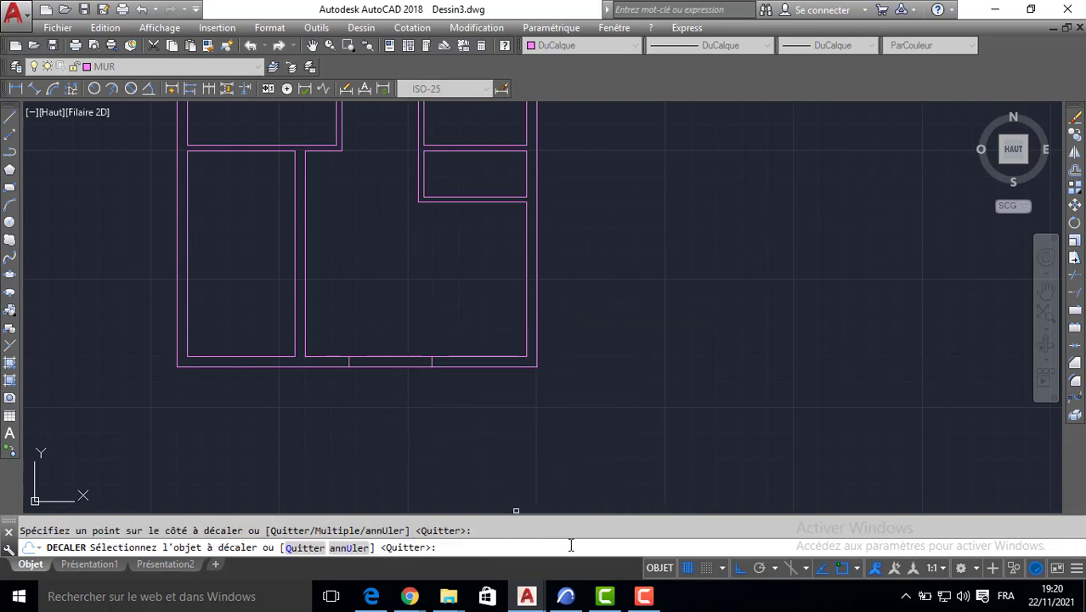
key(Return)
Step: Check the reference plan's lower dimensions and offset the left edge of SALON's window opening 105 to the left
key(Return)
scroll(557, 351, down, 2)
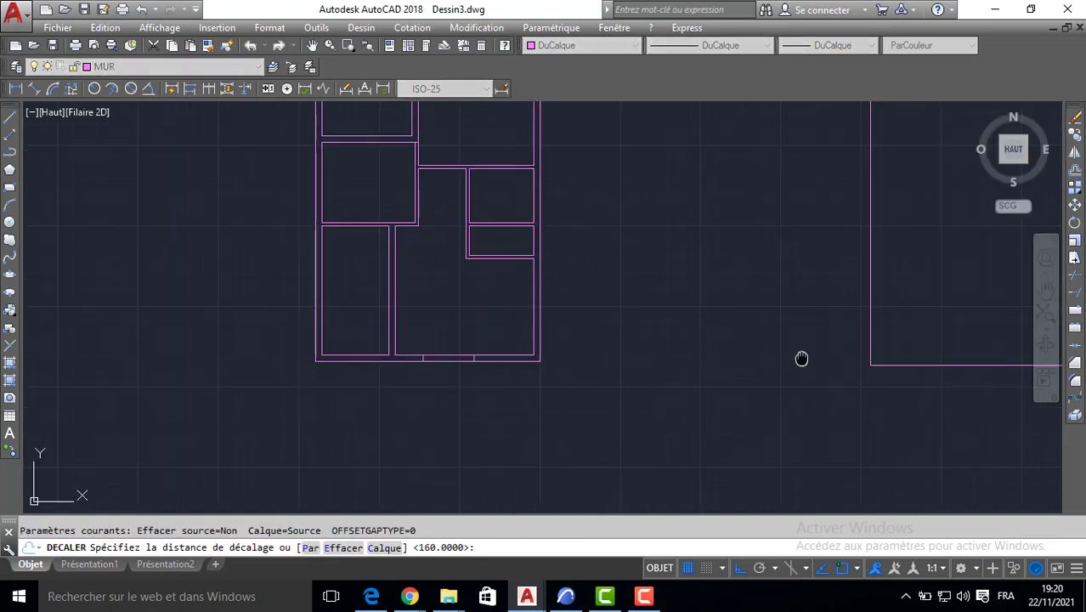
middle_drag(802, 357, 311, 345)
scroll(462, 308, up, 4)
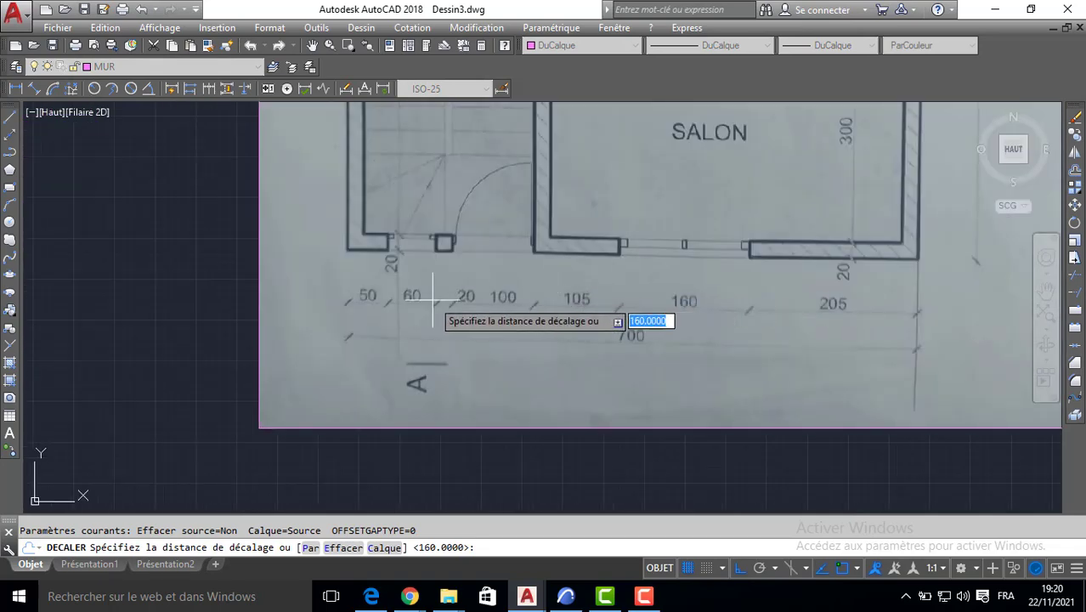
mouse_move(361, 309)
middle_down()
mouse_move(756, 346)
mouse_move(928, 378)
middle_up()
scroll(384, 380, down, 2)
middle_drag(345, 379, 576, 378)
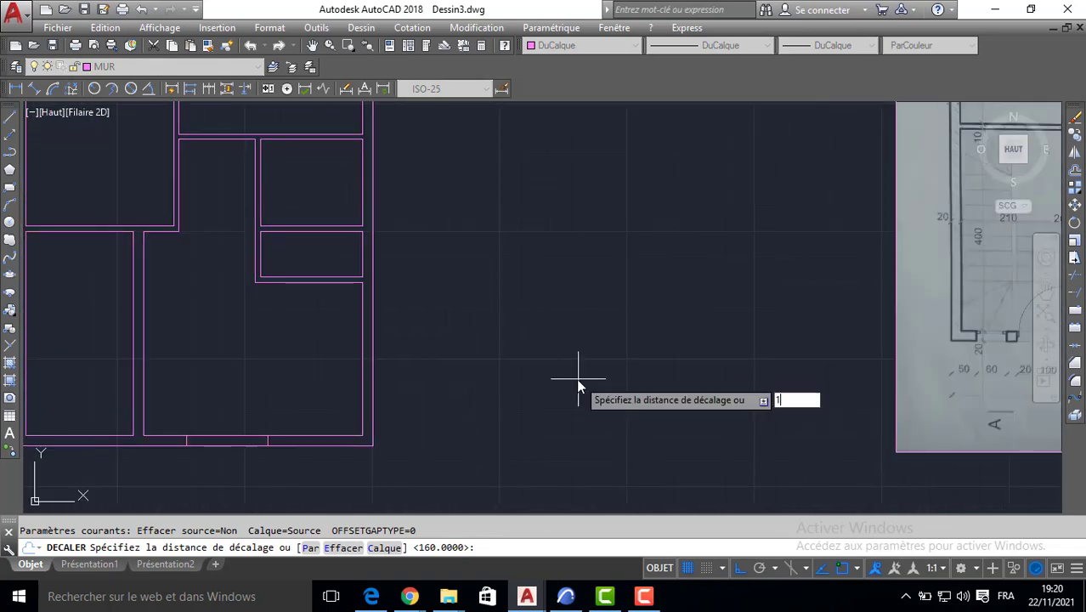
text(1058)
key(BackSpace)
key(Return)
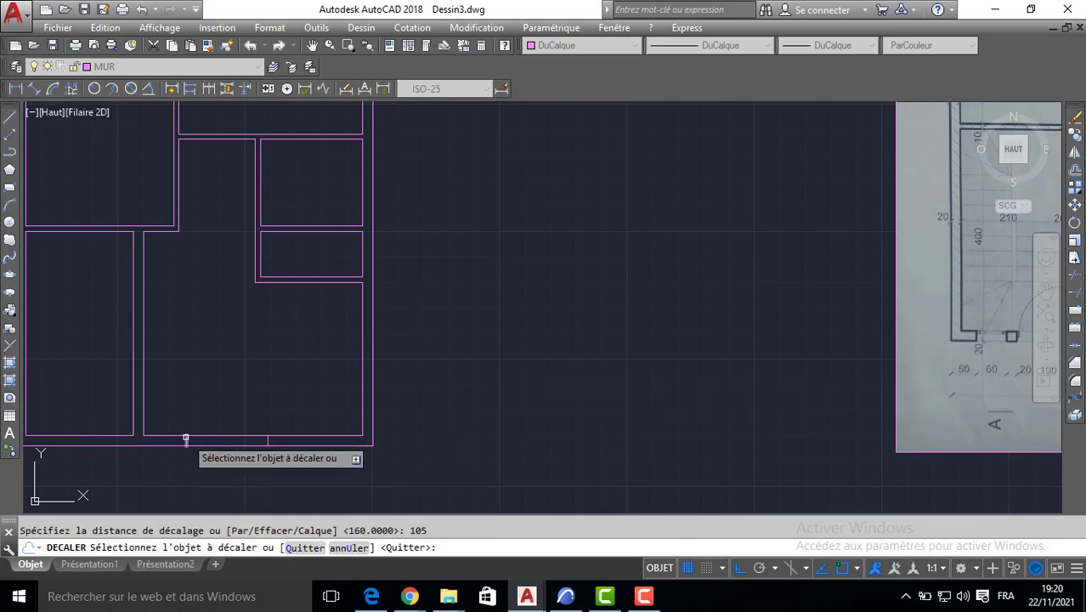
click(186, 439)
click(148, 468)
Step: Offset the wall-crossing line at the staircase/SALON wall 100 to the left to mark the entrance door's width
middle_drag(974, 382, 758, 378)
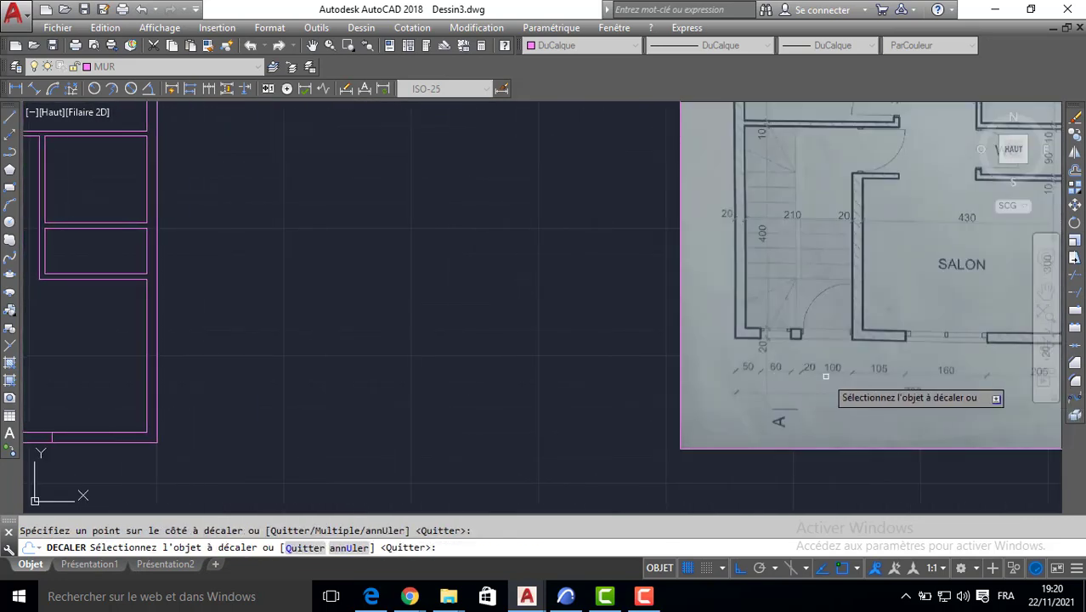
middle_drag(398, 387, 846, 383)
key(Return)
key(Return)
text(1)
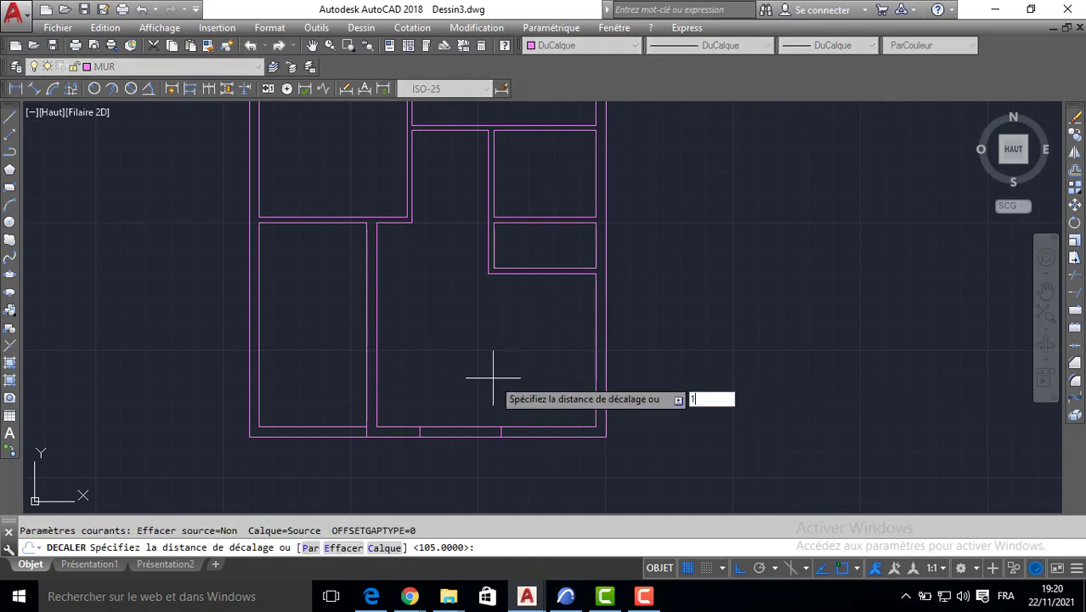
text(00)
key(Return)
click(366, 429)
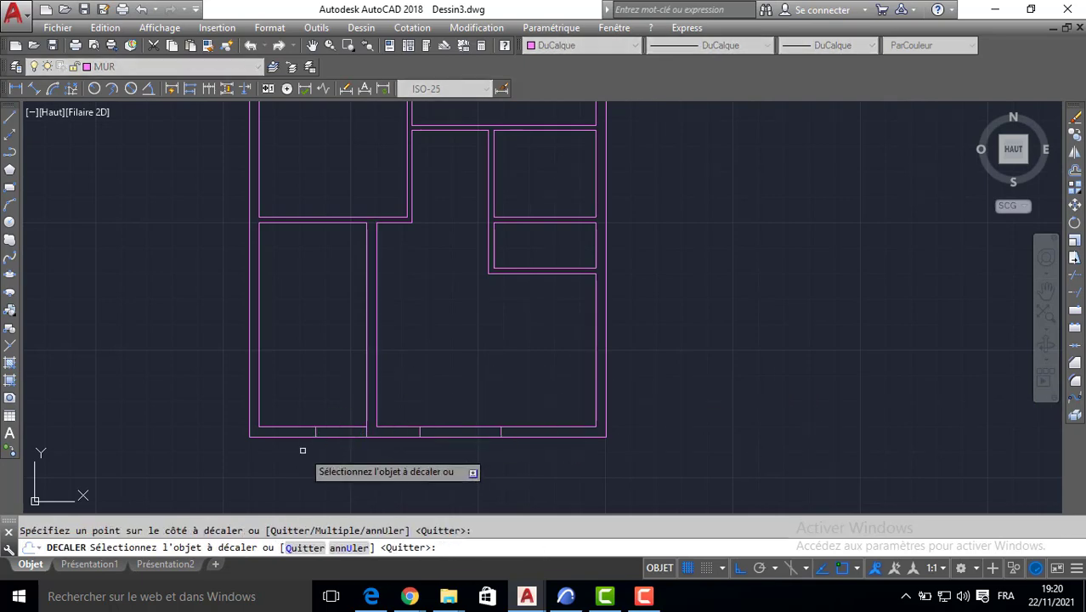
click(303, 444)
key(Return)
Step: Offset the left edge of the staircase door opening 20 to the left to form the small pillar beside it
key(Return)
middle_drag(788, 404, 509, 376)
scroll(740, 351, up, 3)
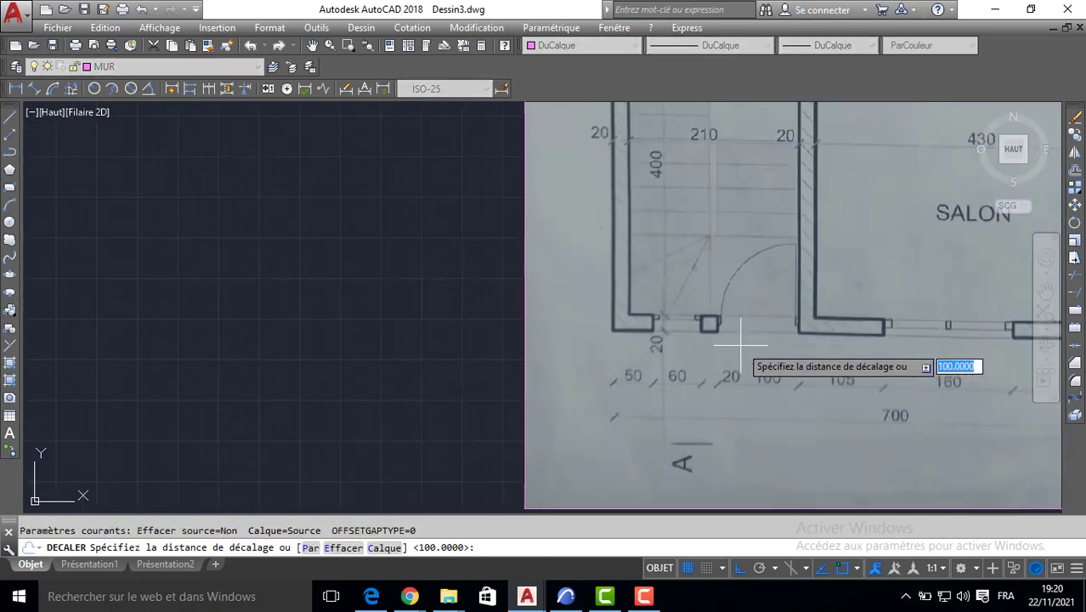
scroll(575, 391, down, 4)
middle_drag(310, 403, 984, 339)
scroll(747, 389, up, 2)
text(2)
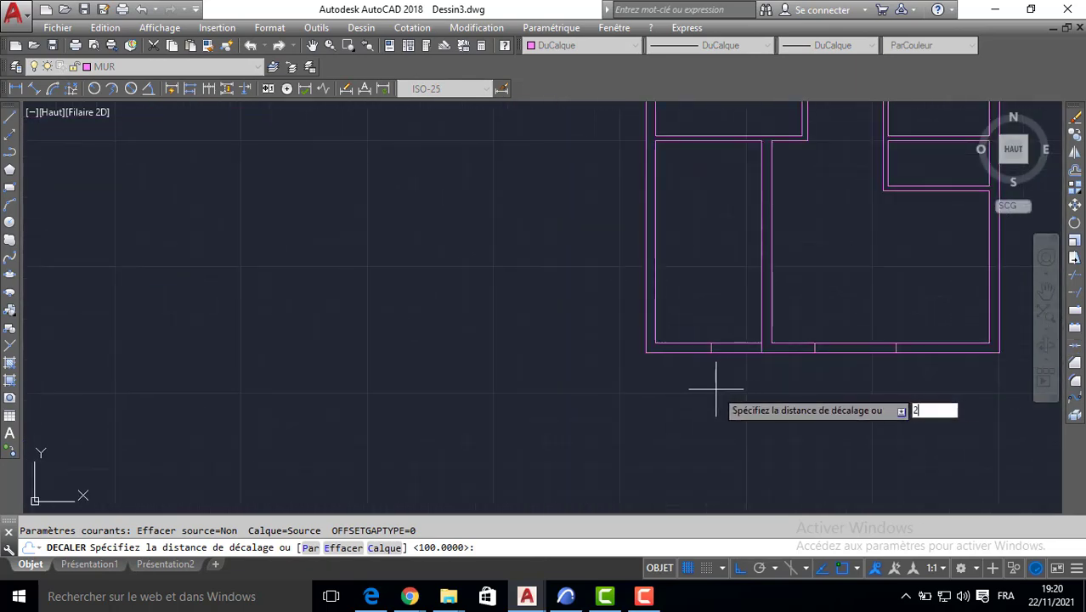
text(0)
key(Return)
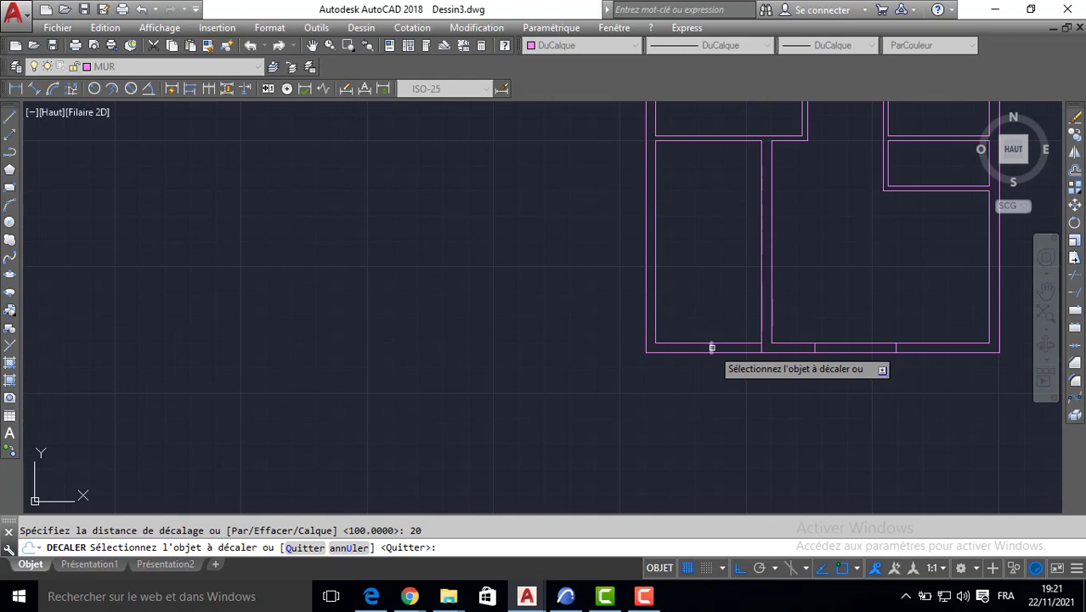
click(712, 348)
click(697, 368)
key(Return)
Step: Offset the pillar's left edge 60 to the left to mark the small window opening in the staircase's lower wall
key(Return)
scroll(699, 371, up, 2)
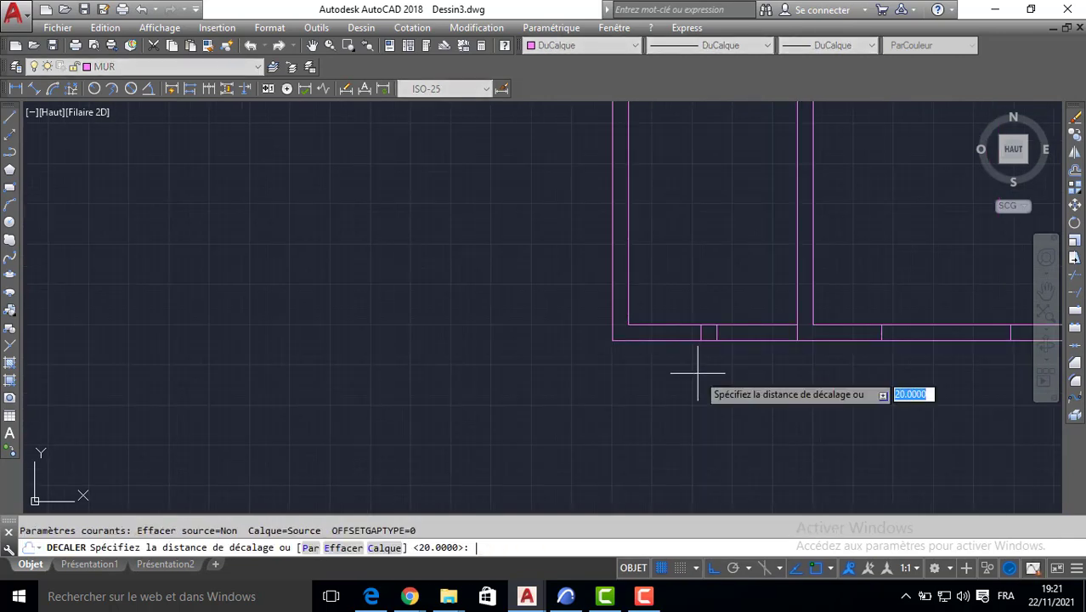
key(Return)
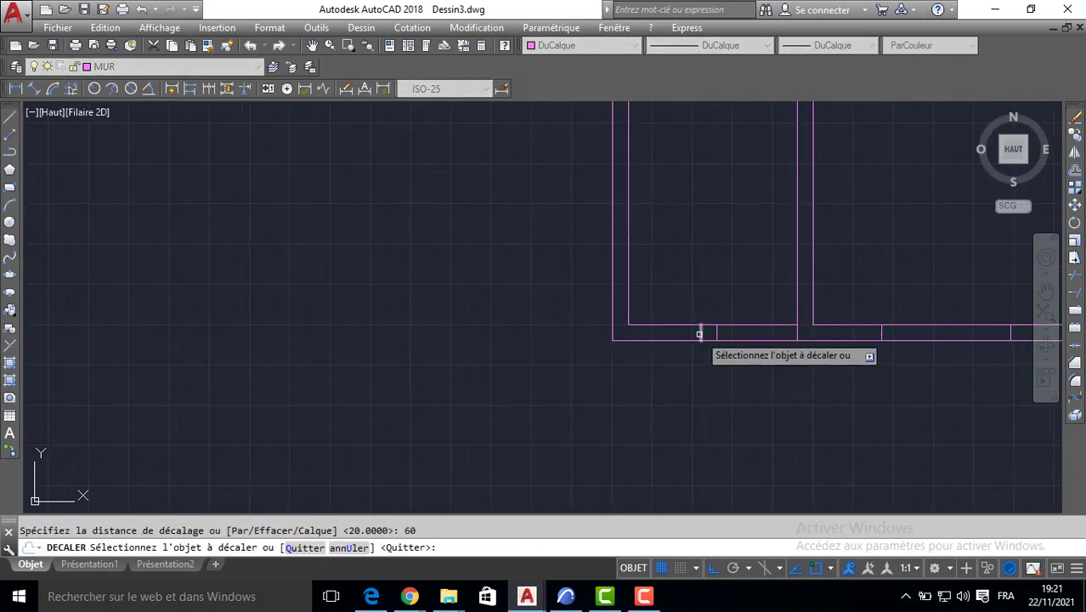
click(699, 334)
click(651, 364)
key(Escape)
Step: Make FENETRE the current layer and outline SALON's lower window over the inner half of the wall between the opening's edges
scroll(702, 376, down, 4)
middle_drag(766, 361, 538, 406)
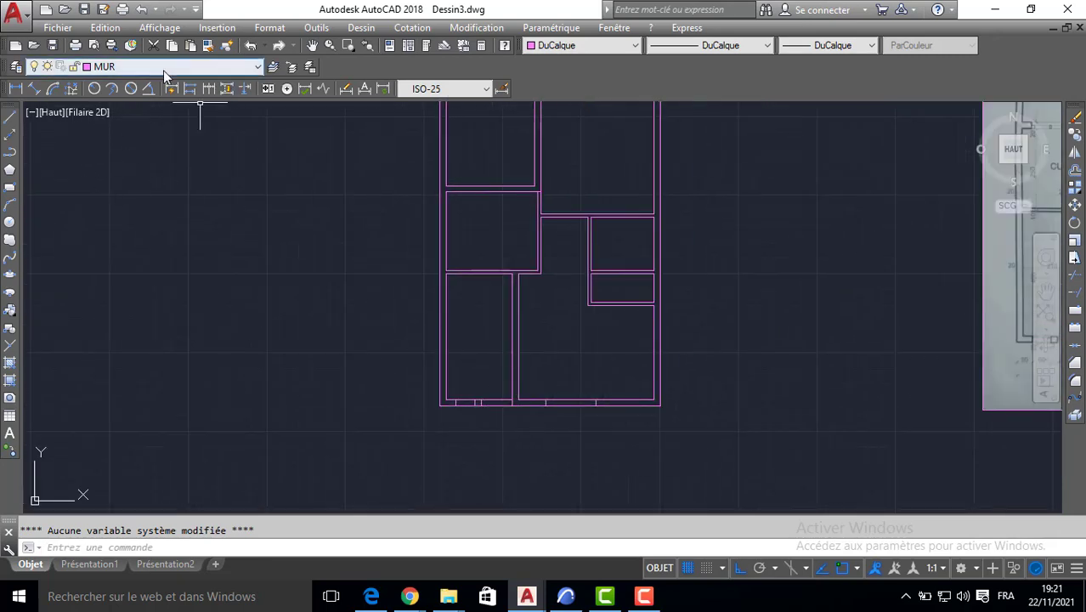
click(164, 71)
click(136, 124)
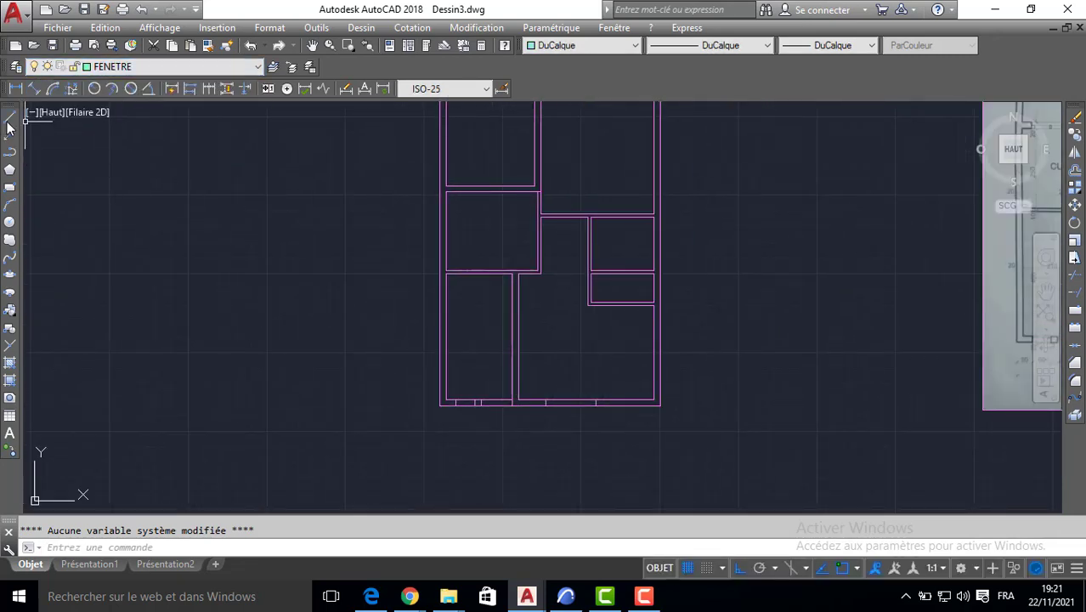
click(10, 119)
scroll(501, 322, up, 6)
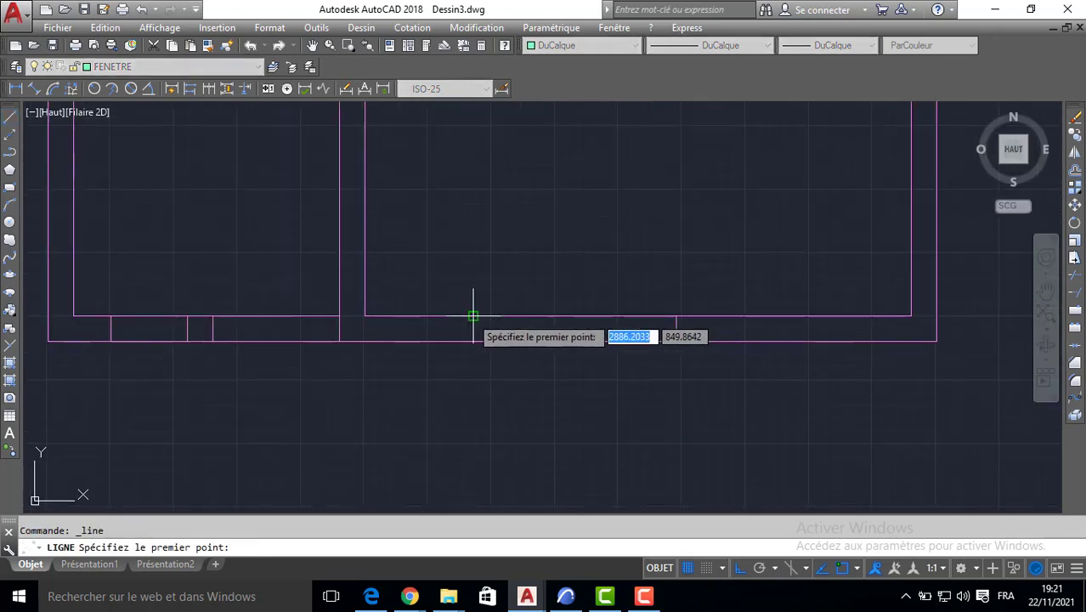
click(474, 316)
click(473, 327)
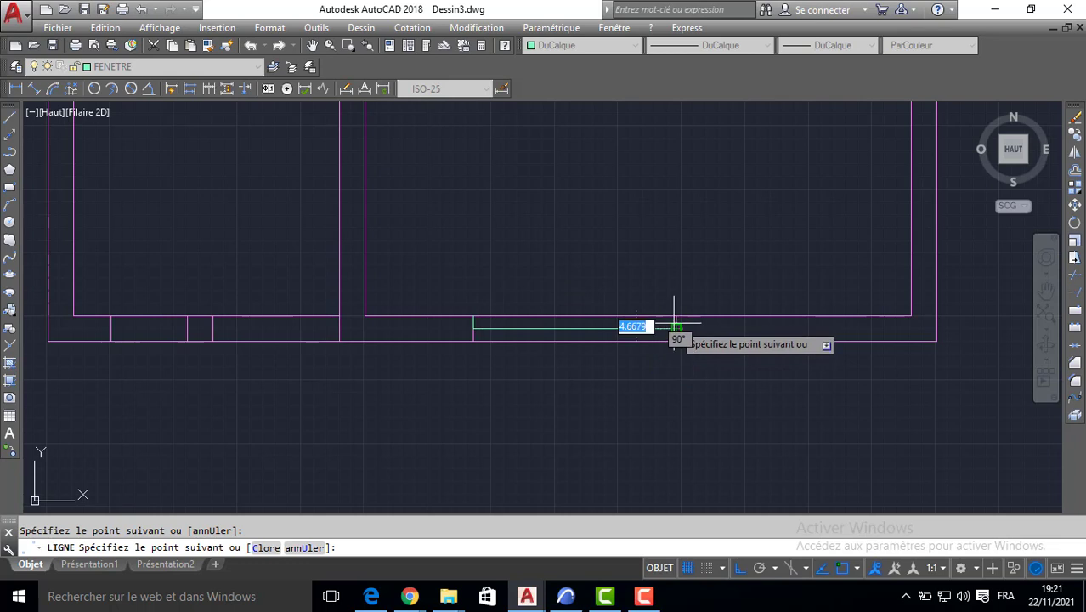
click(675, 315)
click(472, 316)
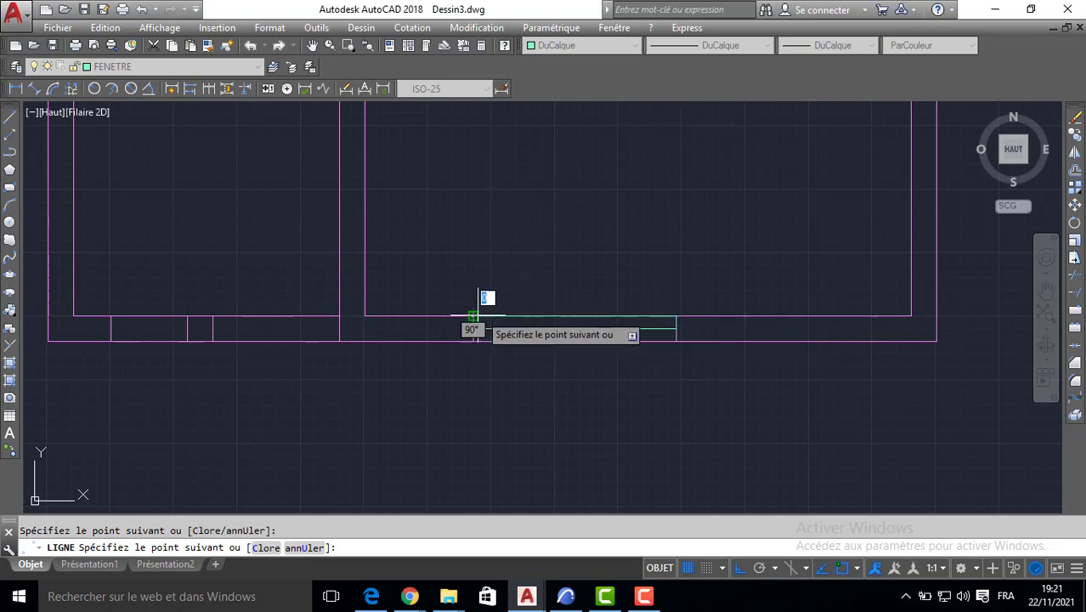
key(Return)
Step: Offset both end lines of SALON's window outline 10 inward to form the side frames
click(1076, 170)
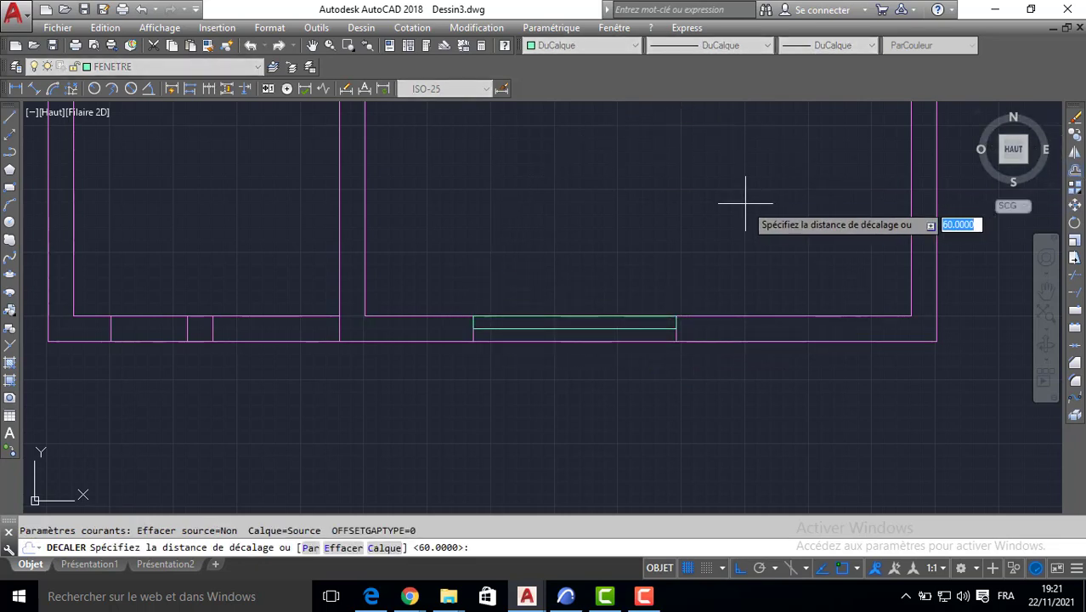
text(10)
key(Return)
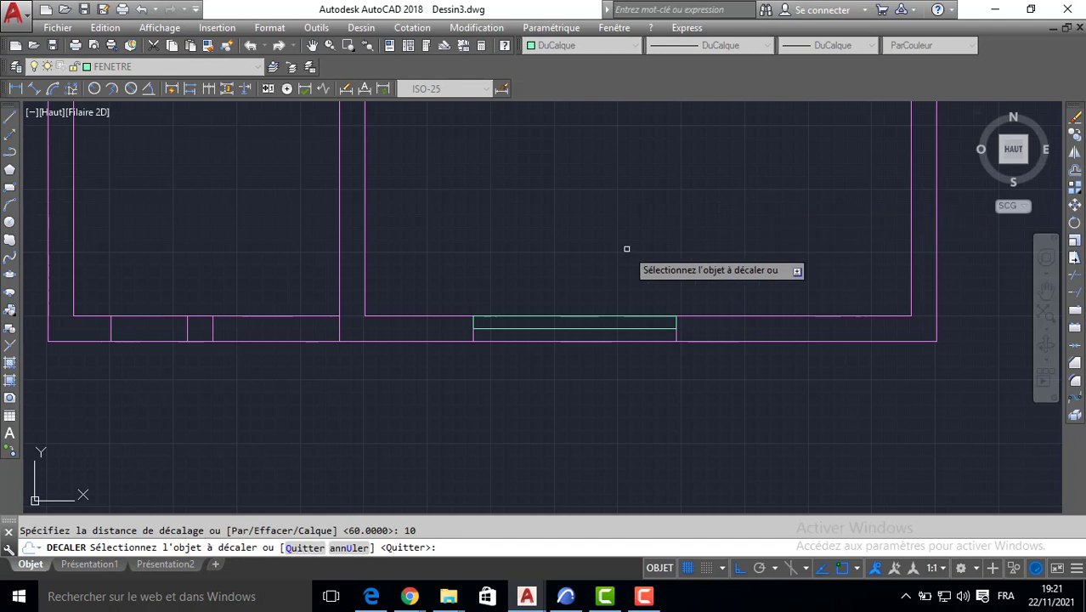
click(472, 318)
click(565, 289)
scroll(680, 334, up, 4)
click(663, 303)
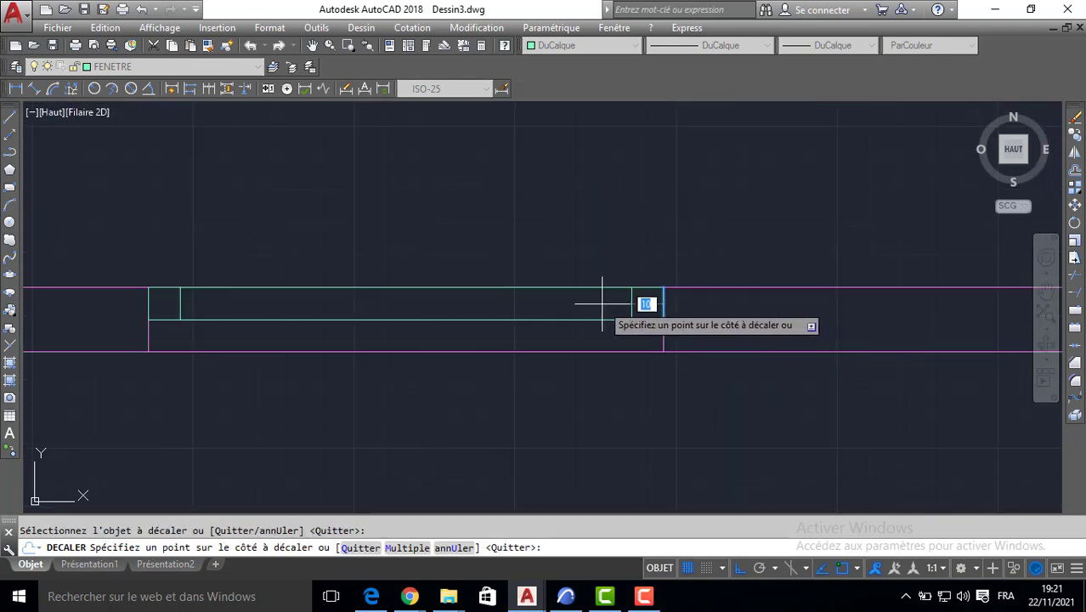
click(600, 297)
key(Return)
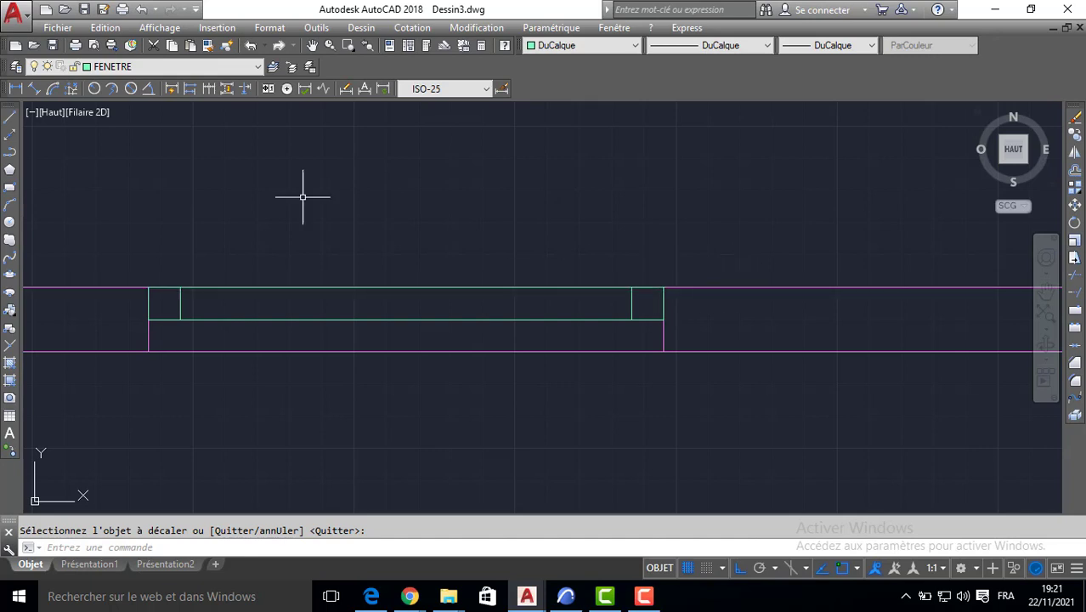
Step: Draw the glazing line between the midpoints of the two side frames of SALON's window
click(11, 117)
click(180, 303)
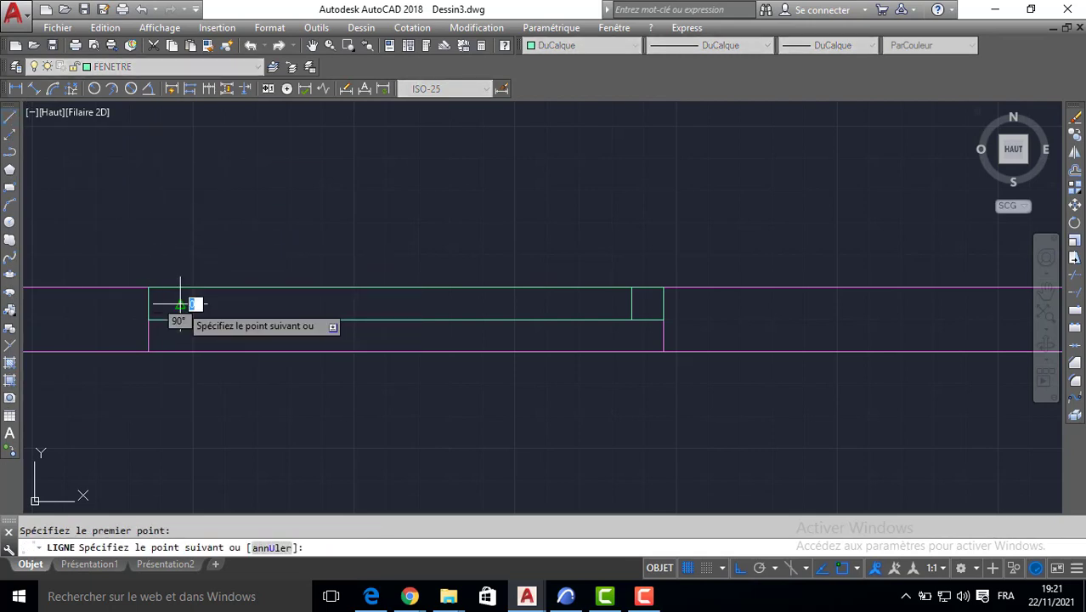
click(631, 303)
key(Return)
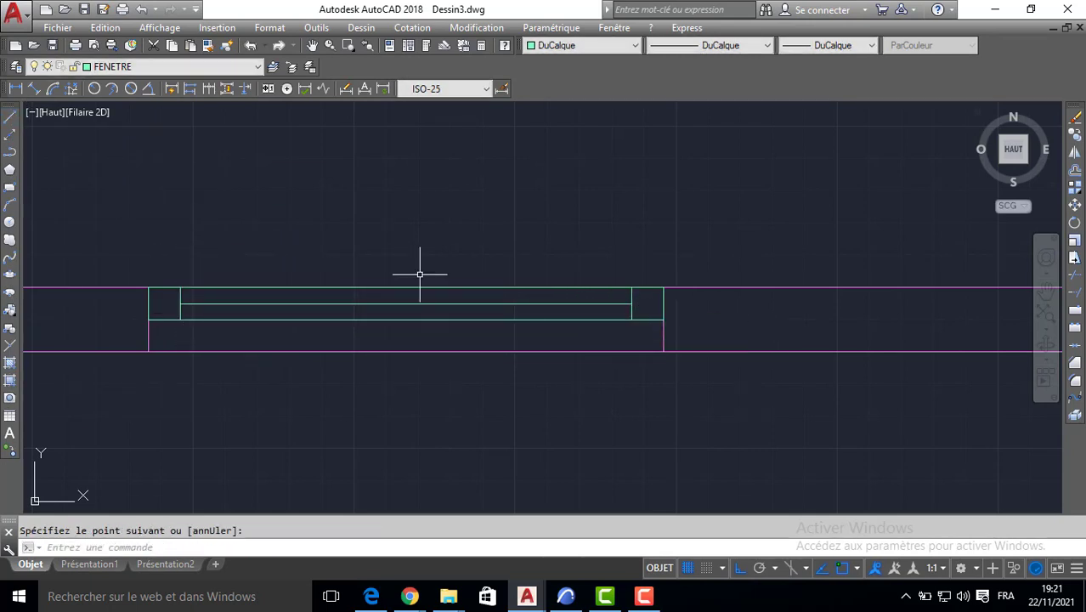
Step: Outline the small staircase window with lines over the inner half of the lower wall, between the edges of its 60-wide opening
scroll(421, 271, down, 4)
middle_drag(199, 279, 690, 283)
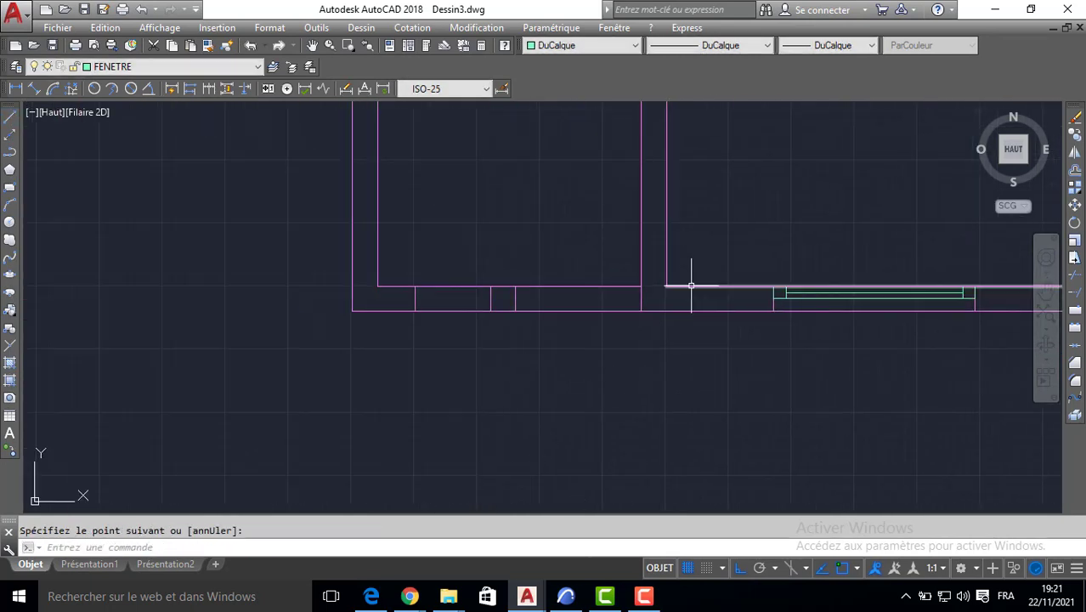
click(10, 117)
scroll(393, 287, up, 2)
click(390, 284)
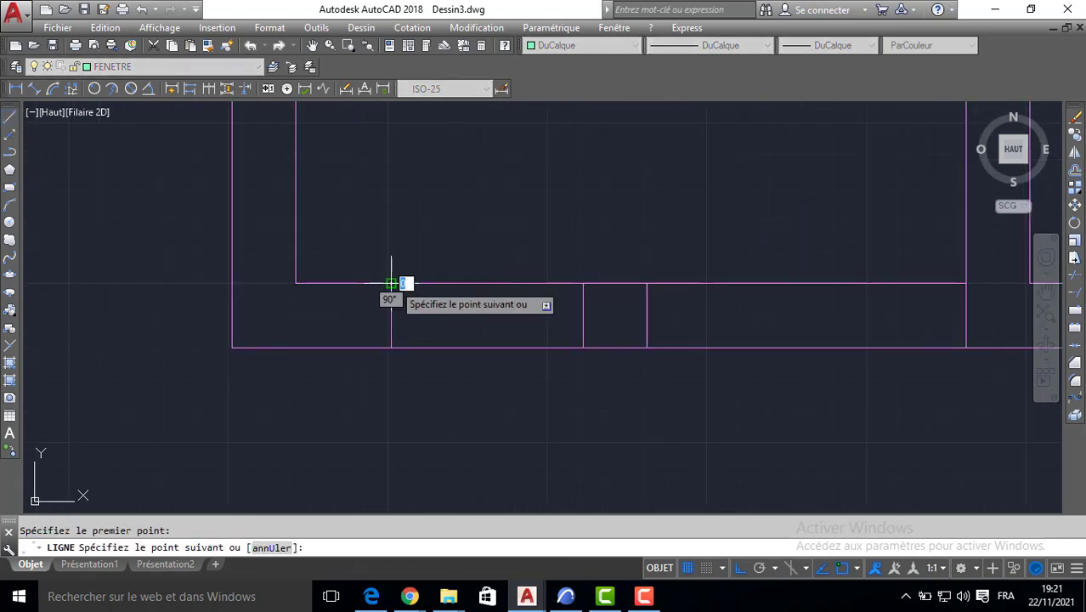
click(391, 315)
click(510, 315)
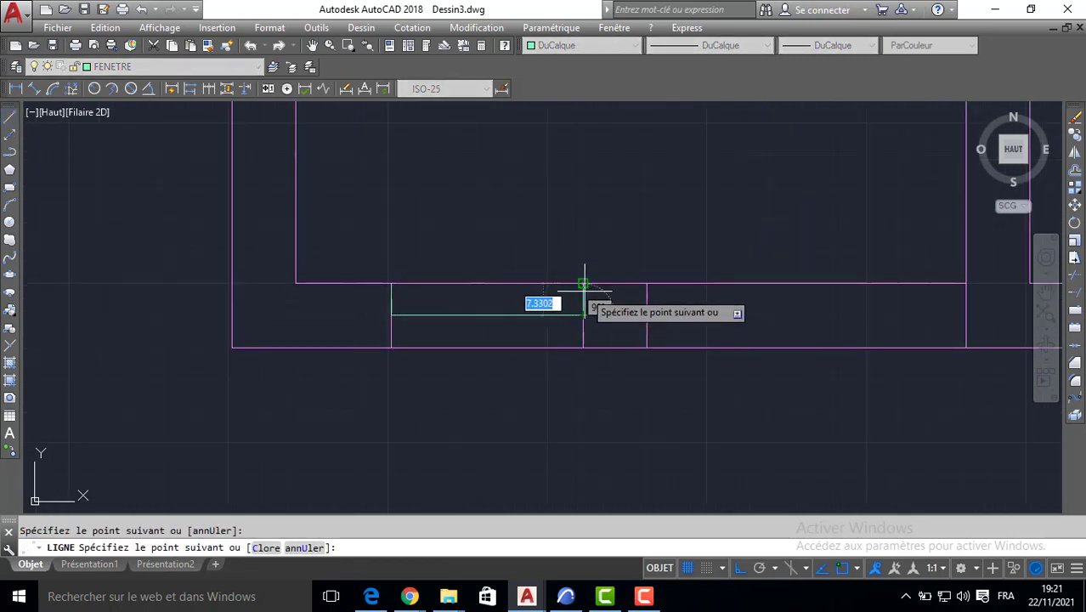
click(390, 284)
key(Return)
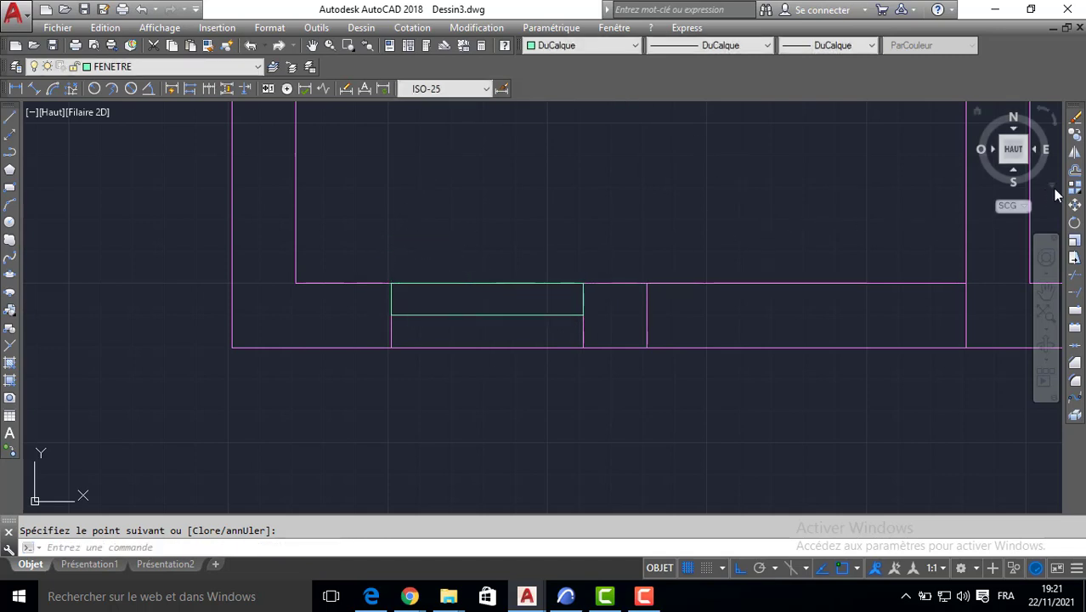
Step: Offset both end lines of the small staircase window's outline 10 inward to form the side frames
click(1075, 171)
key(Return)
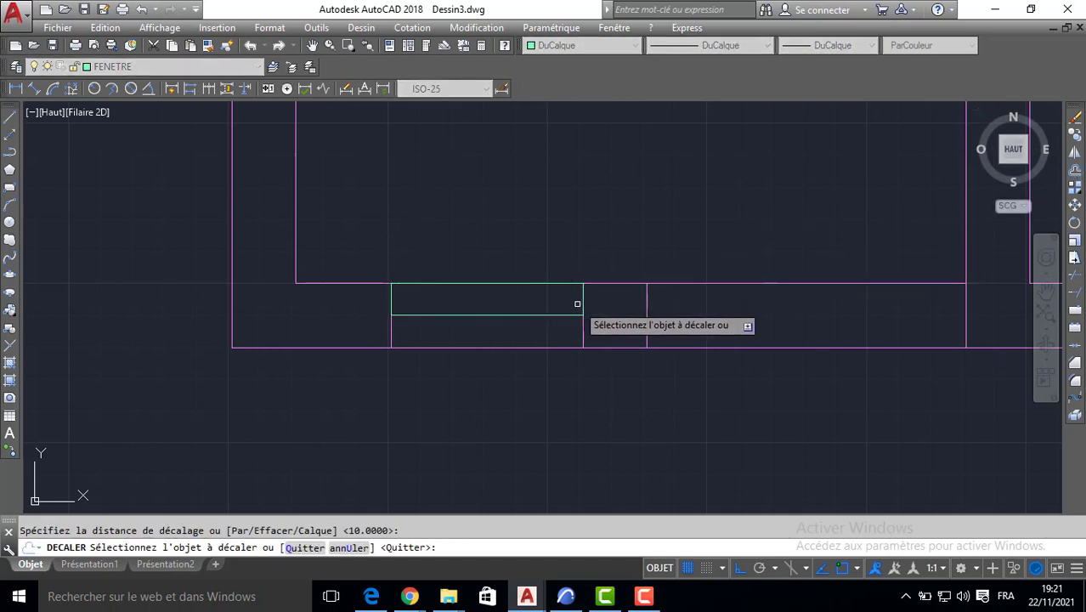
click(582, 296)
click(490, 298)
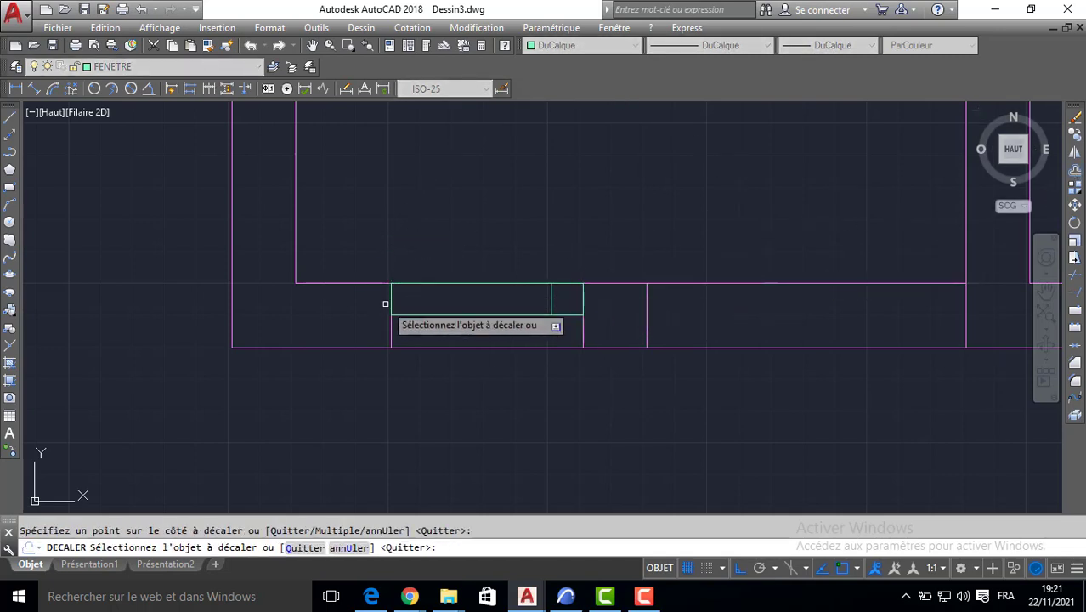
click(390, 301)
click(405, 301)
key(Return)
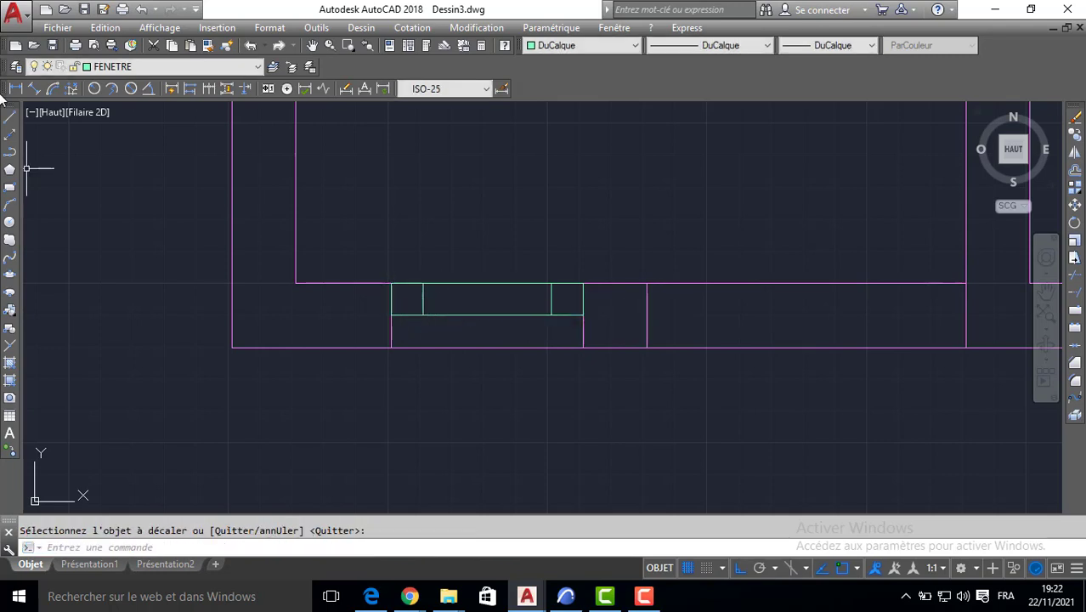
Step: Draw the glazing line between the midpoints of the small staircase window's two side frames
click(10, 118)
click(423, 299)
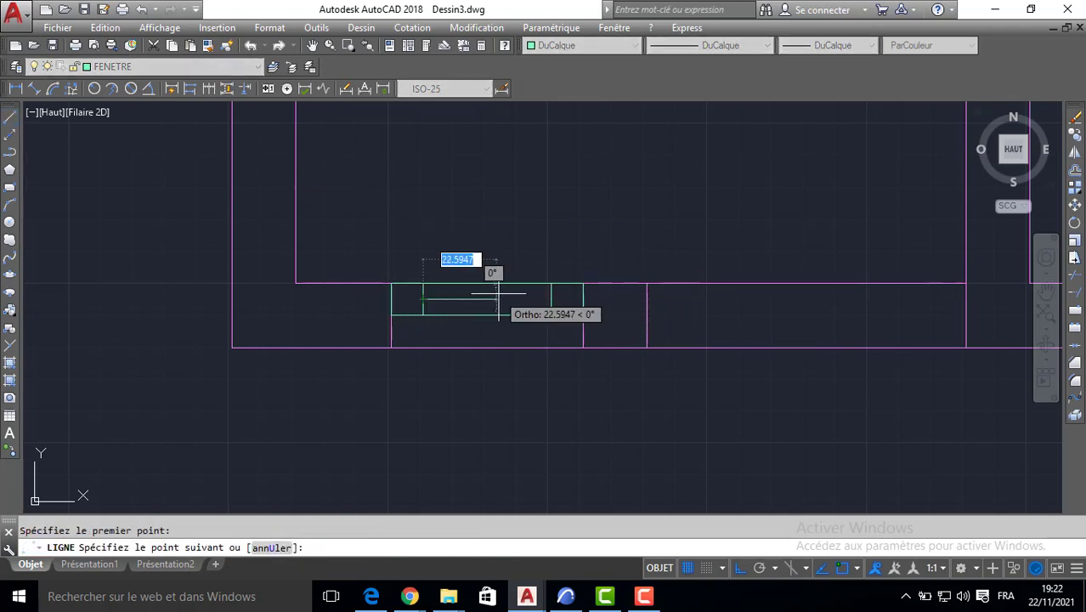
click(551, 299)
key(Return)
Step: Trim the inner wall line across the entrance door opening between the small window and SALON's wall
scroll(583, 310, down, 2)
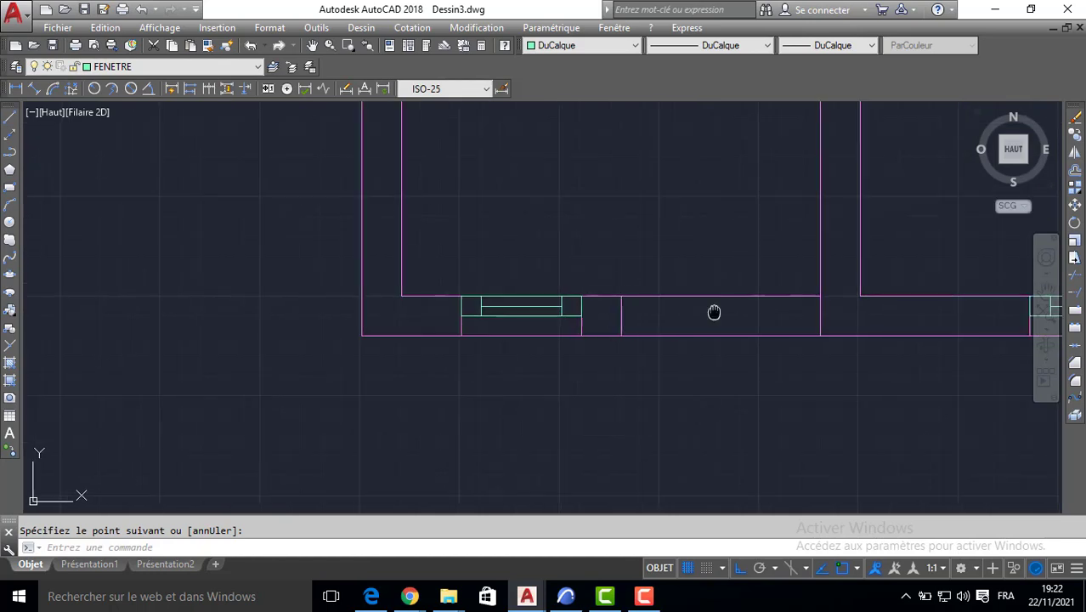
middle_drag(715, 310, 525, 325)
click(1073, 287)
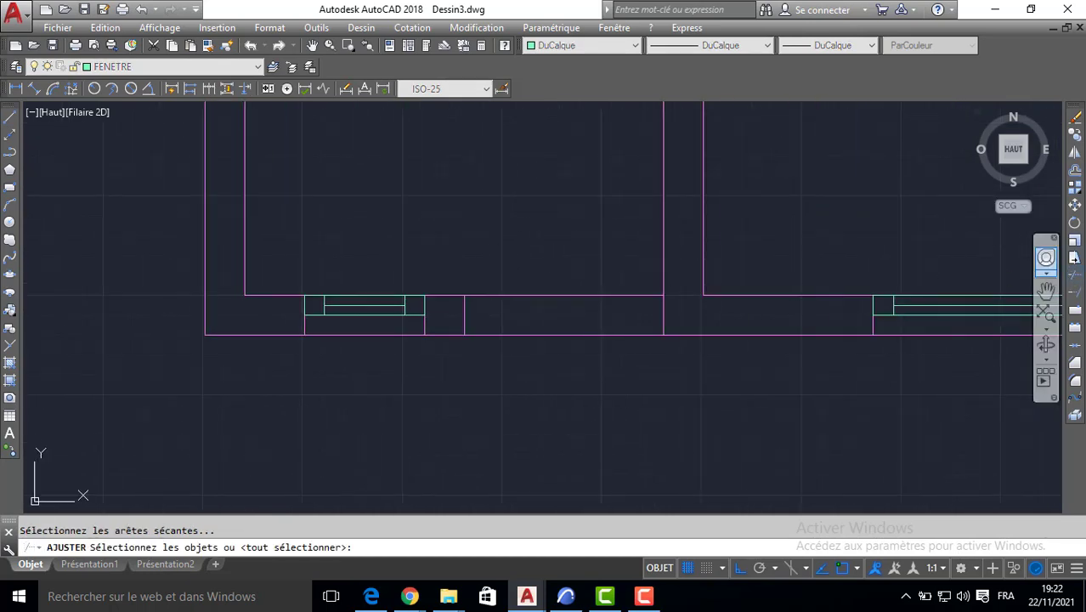
key(Return)
click(606, 295)
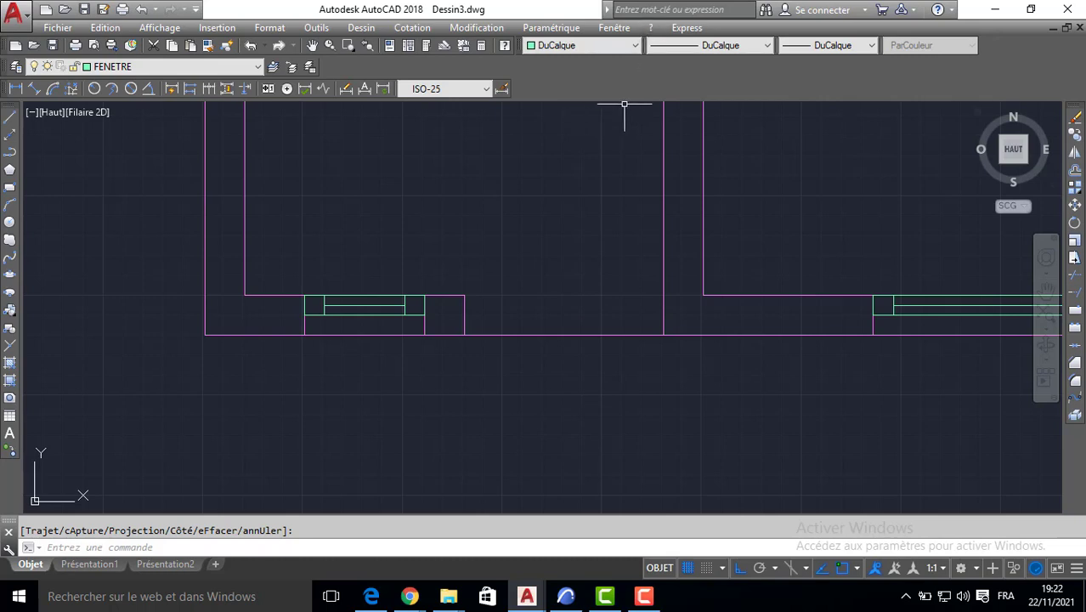
Step: Make PORTE the current layer and draw a 5 by 5 square jamb at the opening's inner corner beside the small window
scroll(607, 106, down, 2)
middle_drag(553, 202, 488, 348)
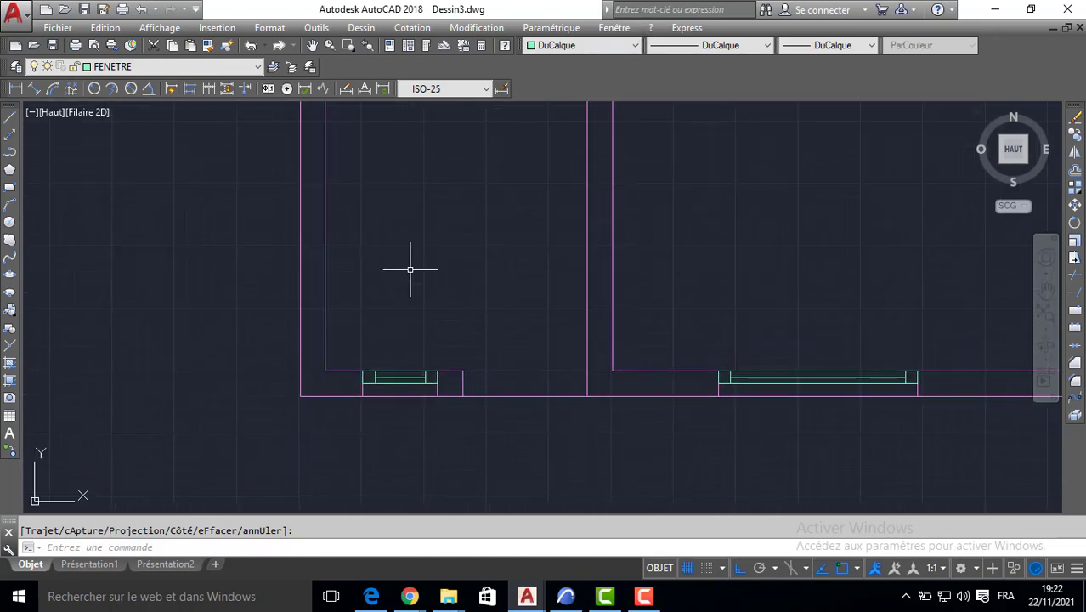
click(170, 66)
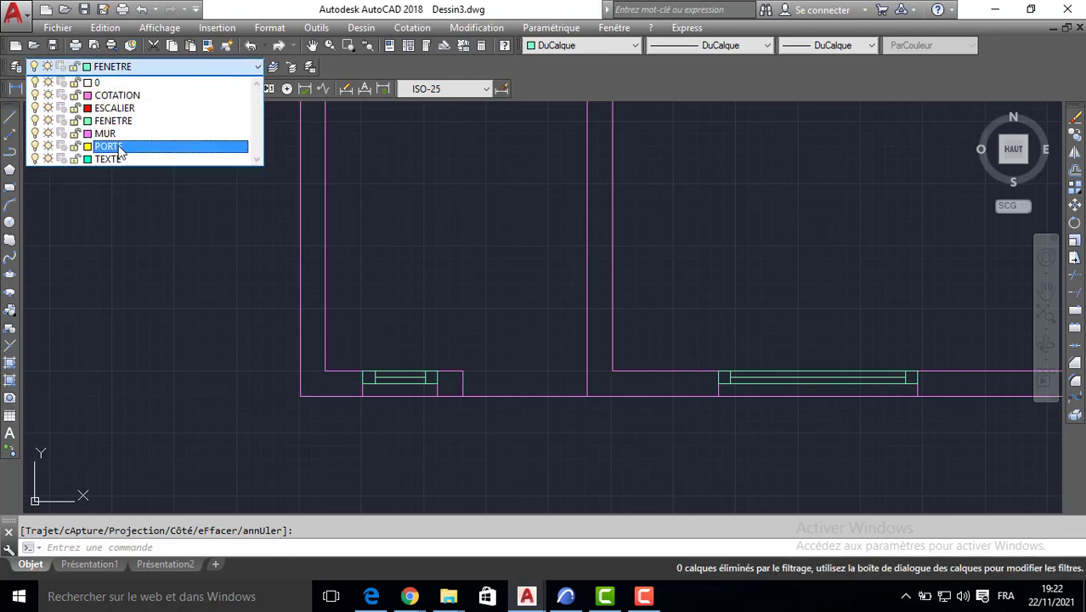
click(111, 146)
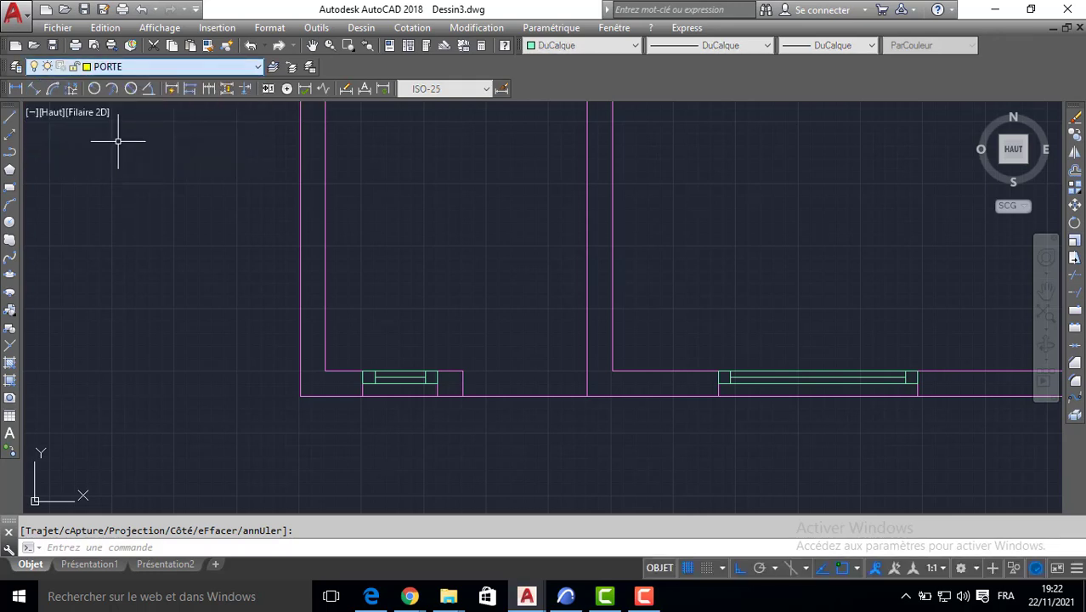
click(10, 122)
scroll(459, 370, up, 2)
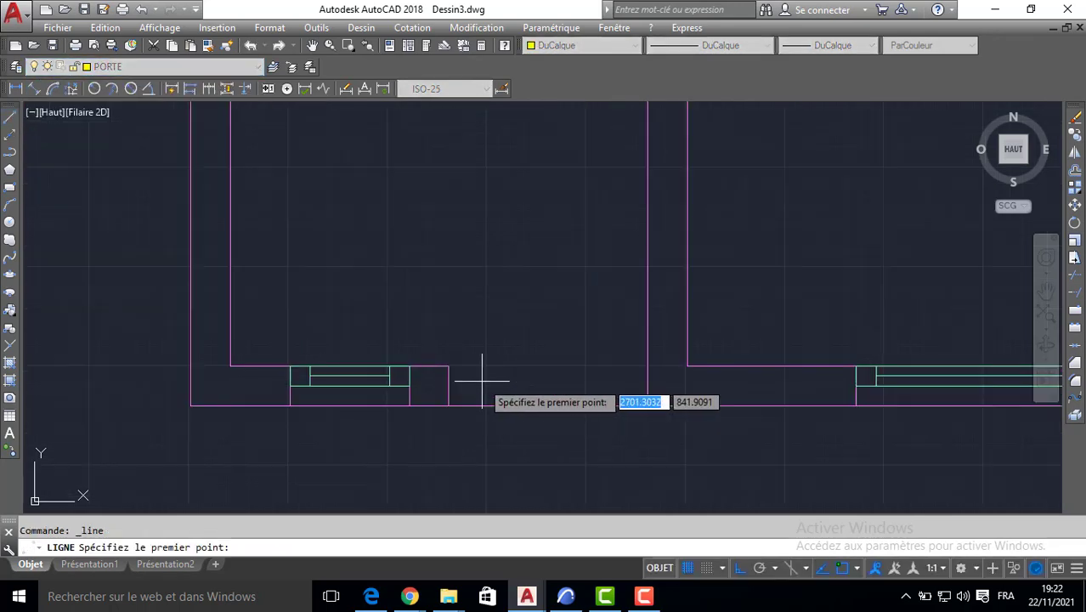
click(448, 406)
text(5)
key(Return)
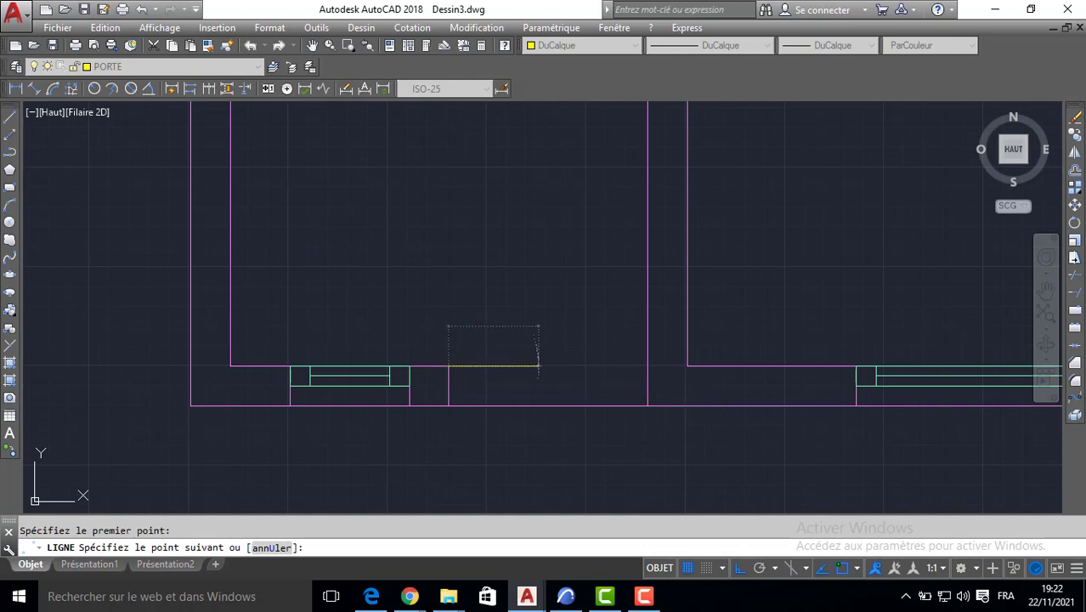
text(5)
key(Return)
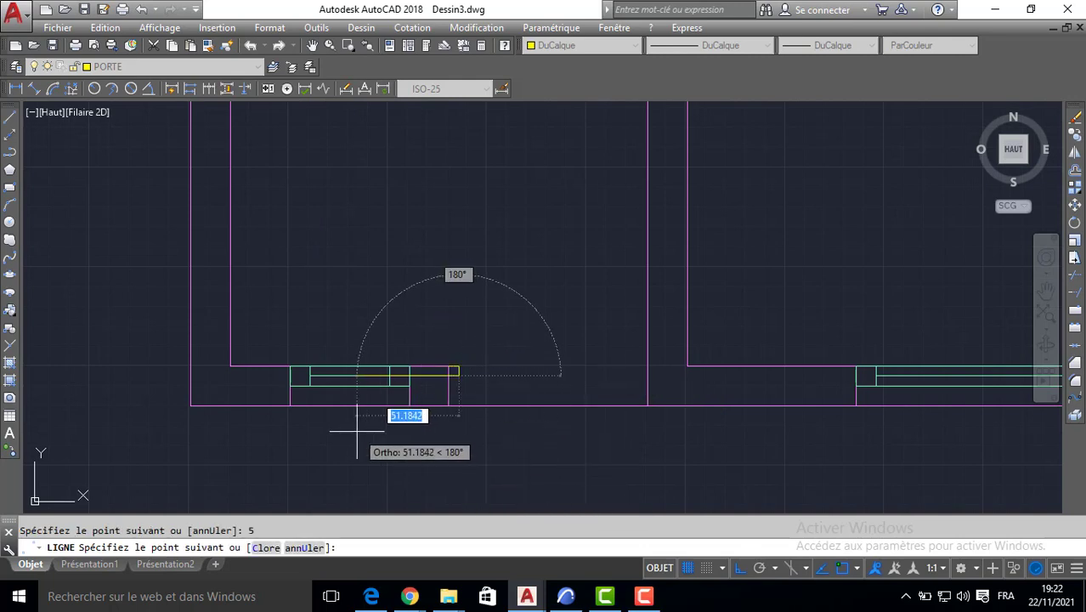
key(Return)
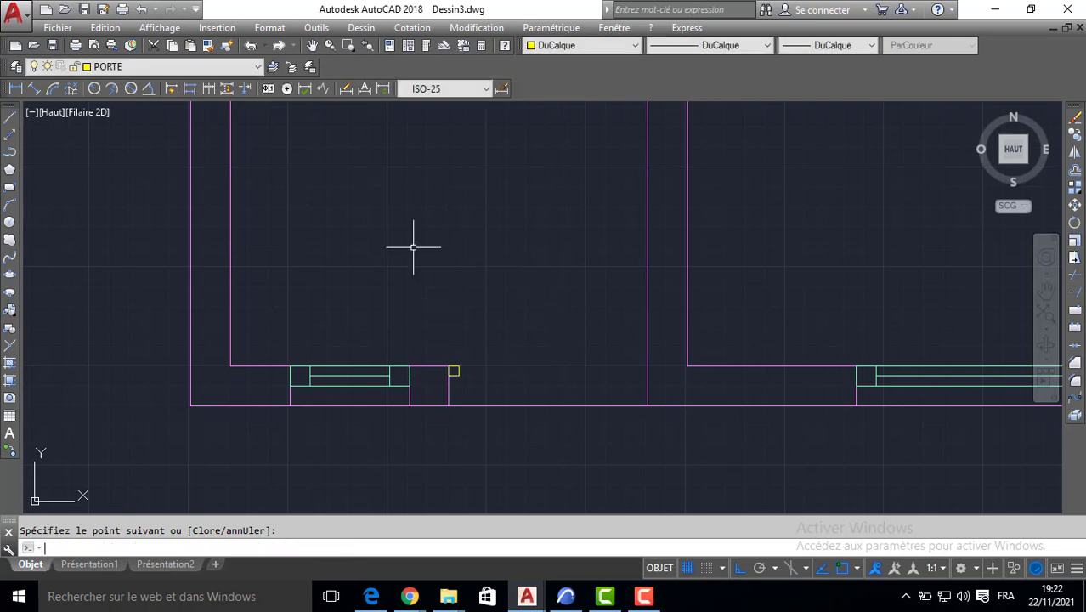
Step: Draw the second 5 by 5 square door jamb at the opening's inner corner against SALON's wall
key(Return)
click(646, 368)
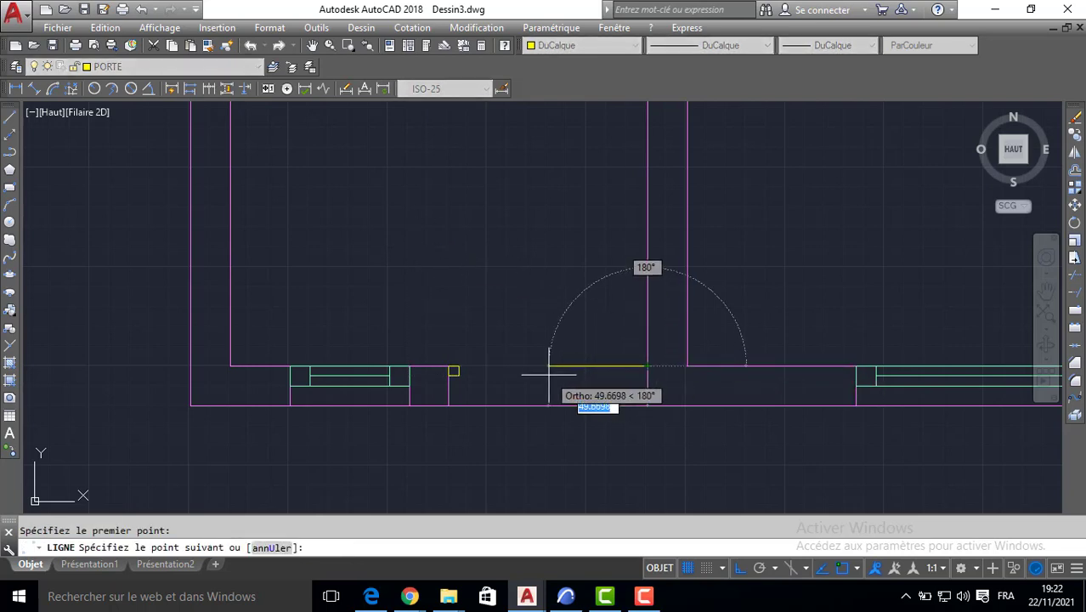
text(5)
key(Return)
text(5)
key(Return)
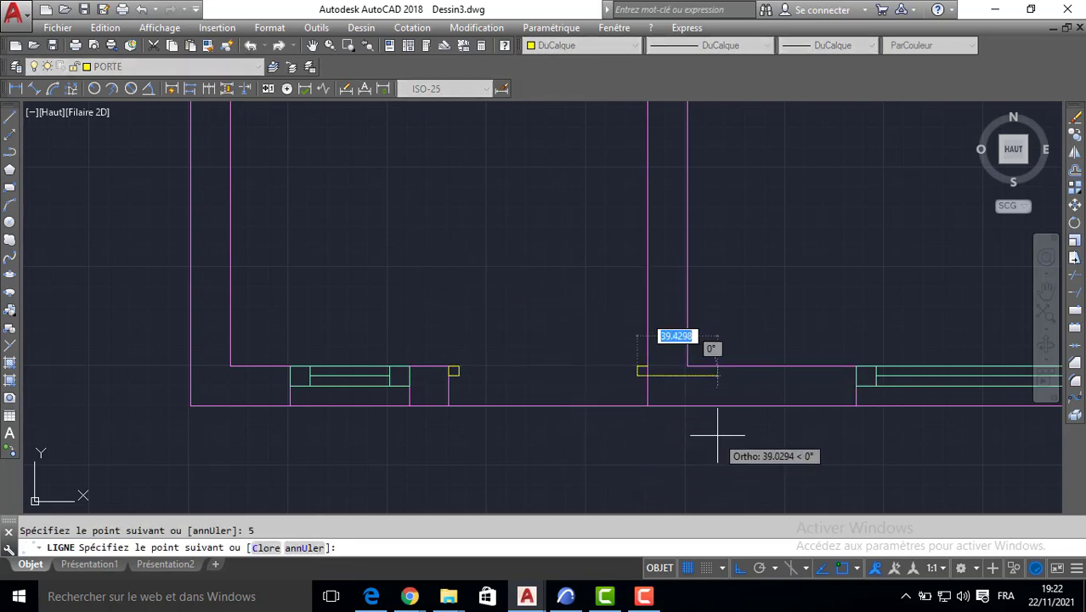
text(5)
key(Return)
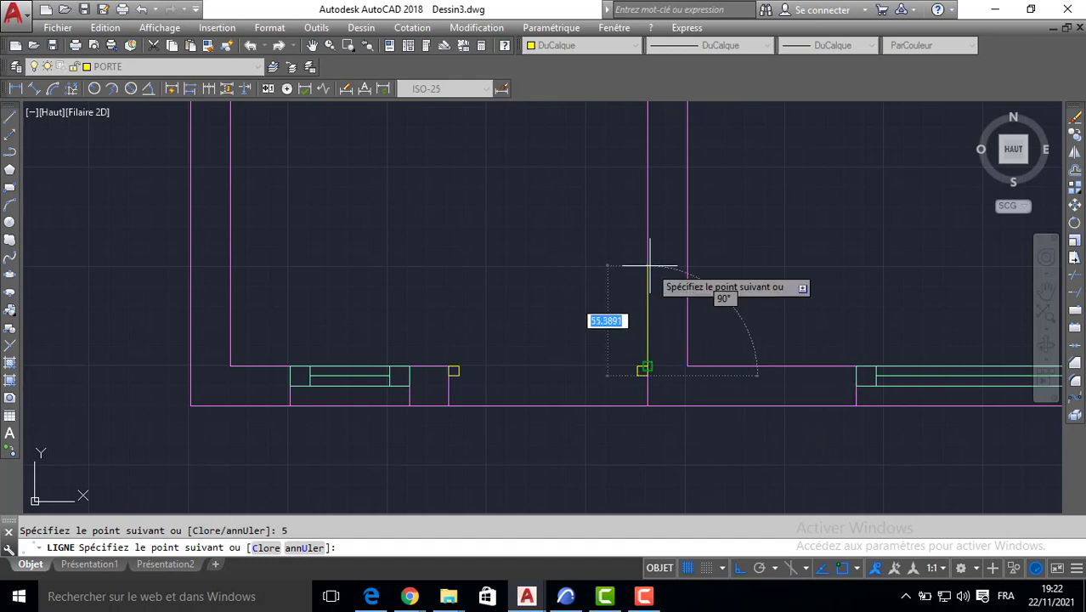
key(Return)
key(Return)
Step: Draw the door leaf as a 90-long line into the room from the inner corner of the jamb beside SALON's wall
key(Return)
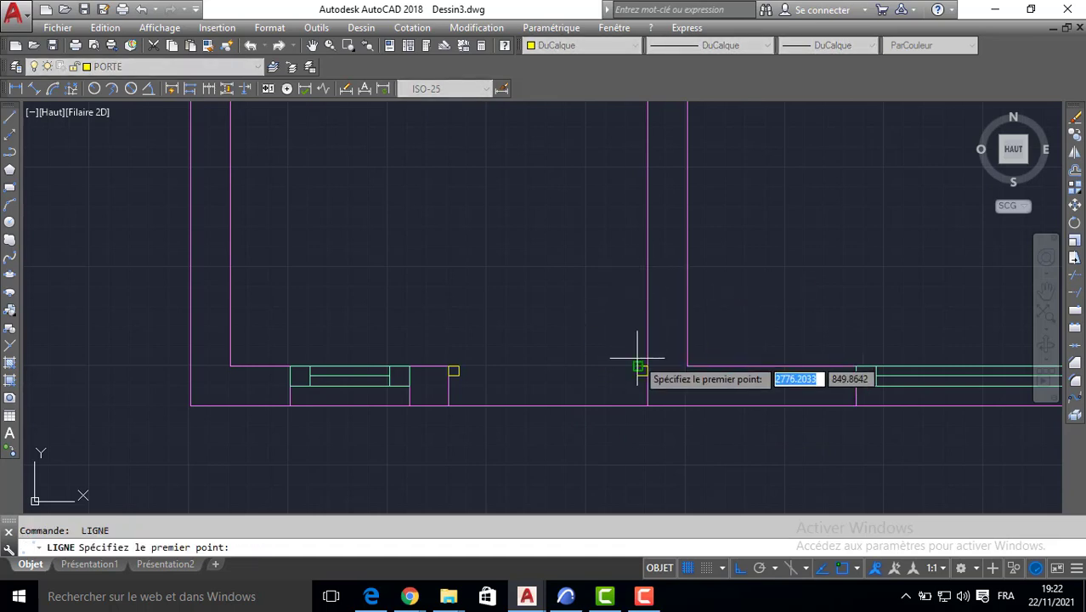
click(637, 359)
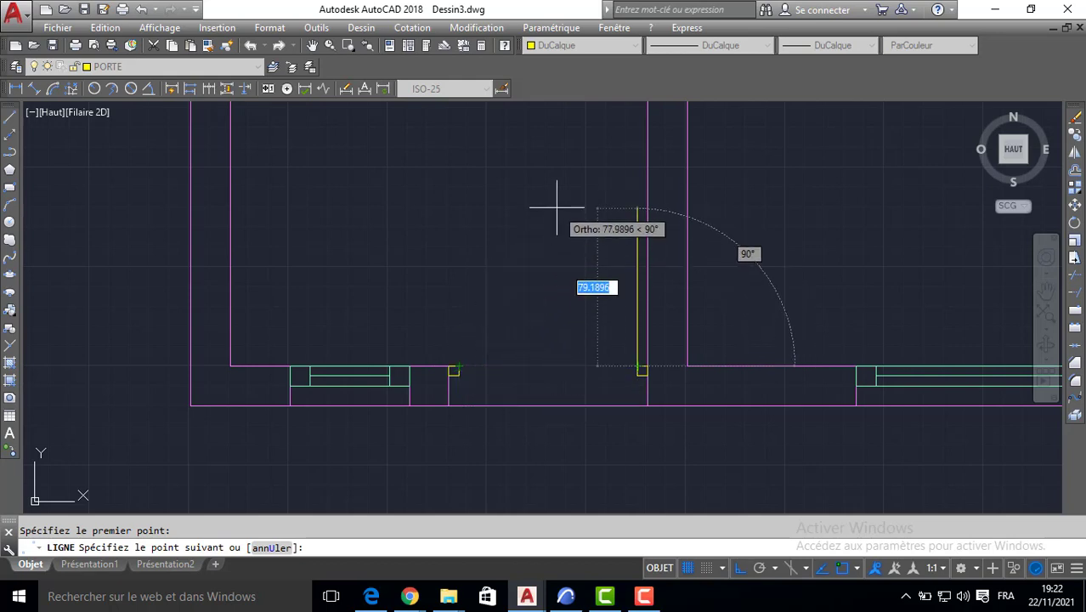
text(90)
key(Return)
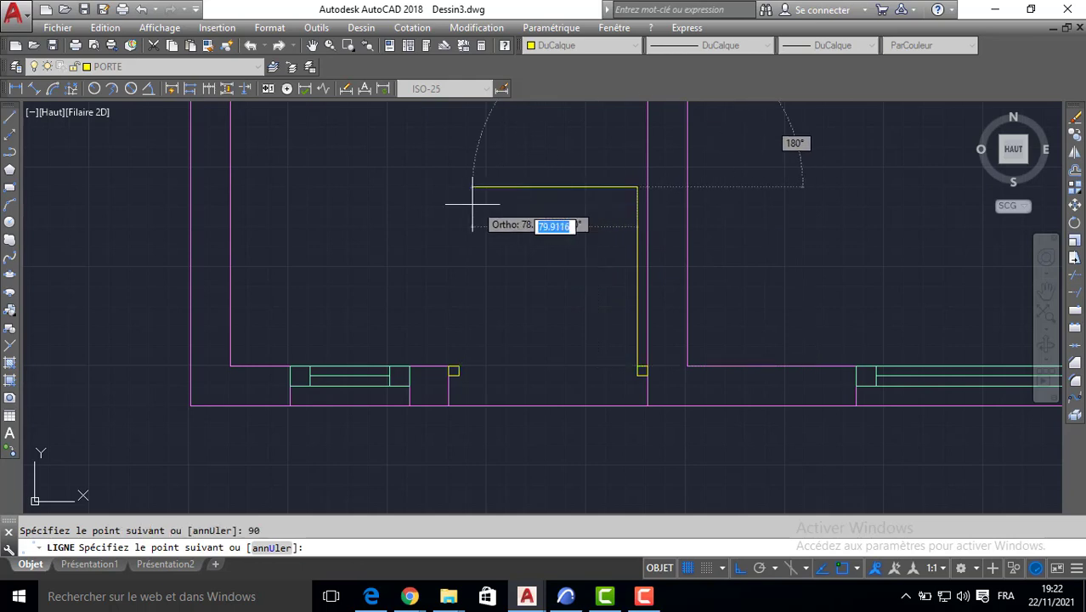
key(Return)
Step: Draw the door-swing arc from the free end of the door leaf to the inner corner of the opposite jamb
click(9, 206)
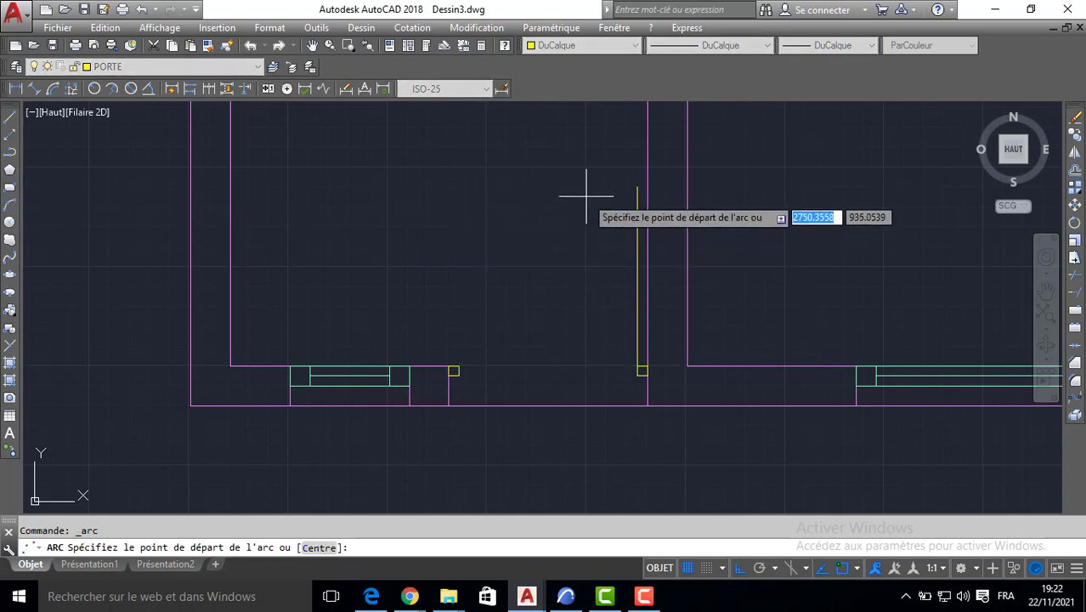
click(638, 186)
click(458, 366)
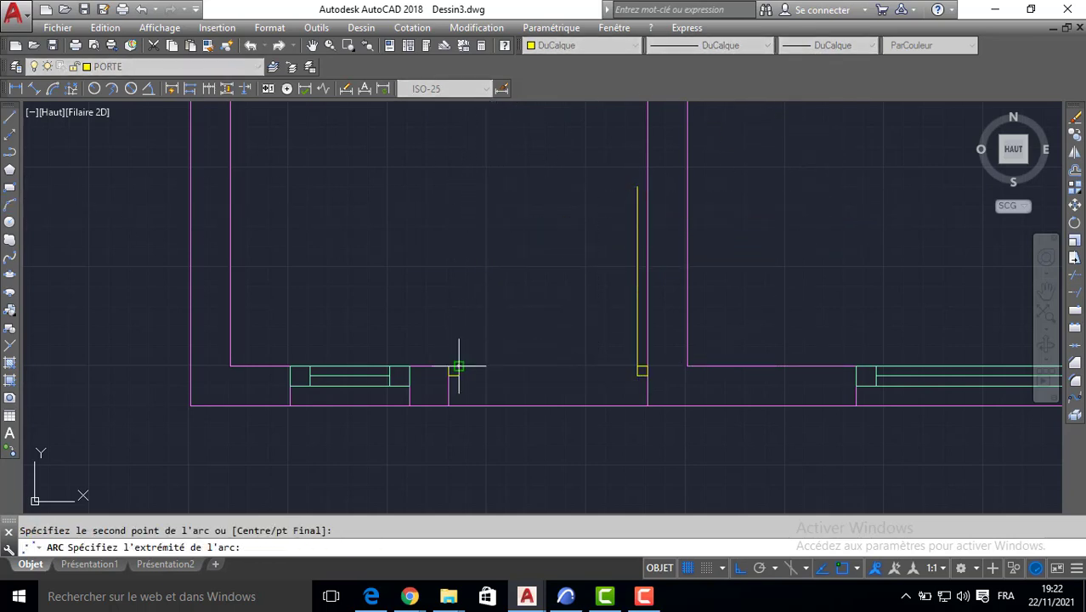
click(459, 368)
scroll(521, 339, down, 5)
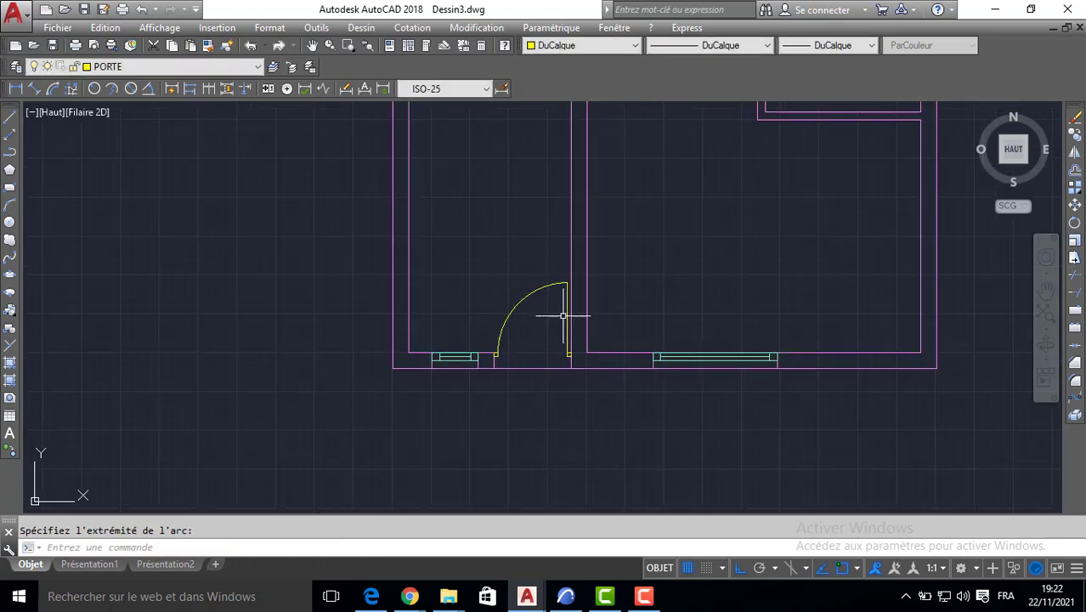
middle_drag(565, 310, 512, 419)
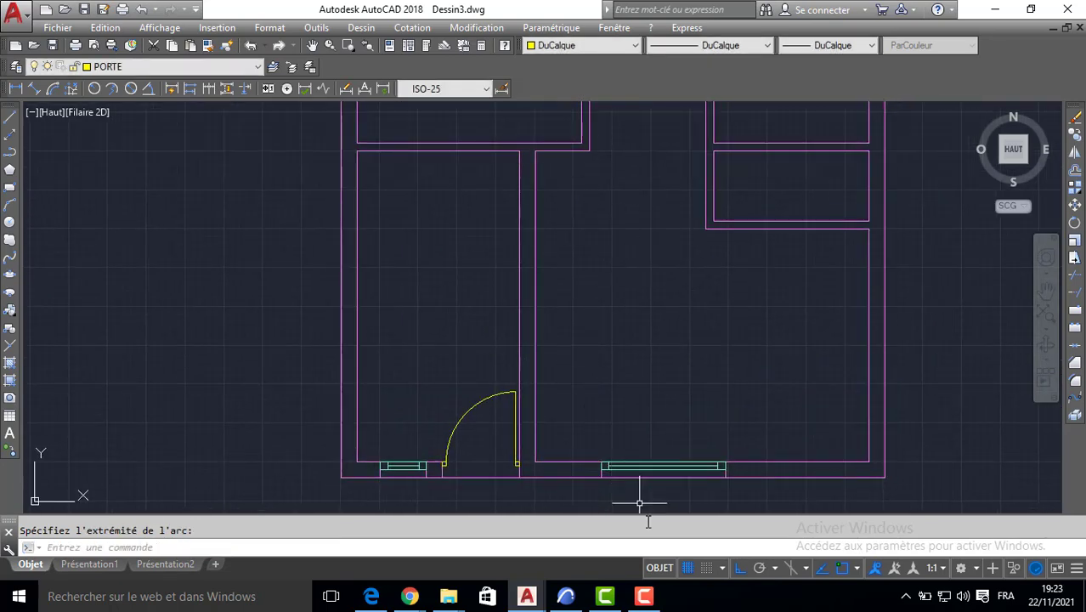
click(644, 596)
click(877, 520)
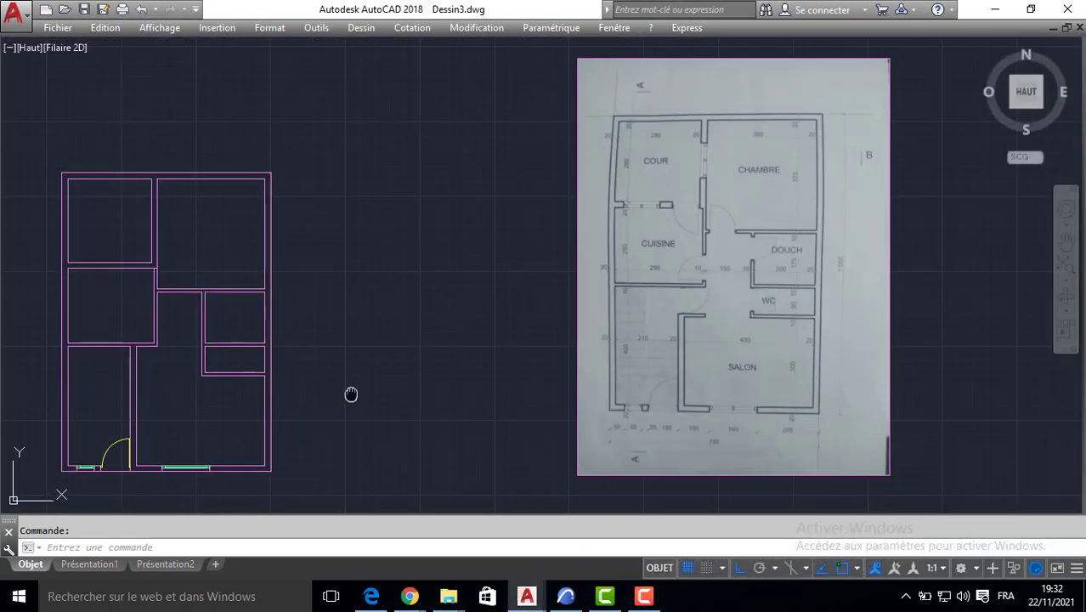
Step: Examine the windows and doors around COUR, CUISINE, CHAMBRE and DOUCH on the plan image and compare them with the drawn walls
middle_drag(351, 395, 604, 323)
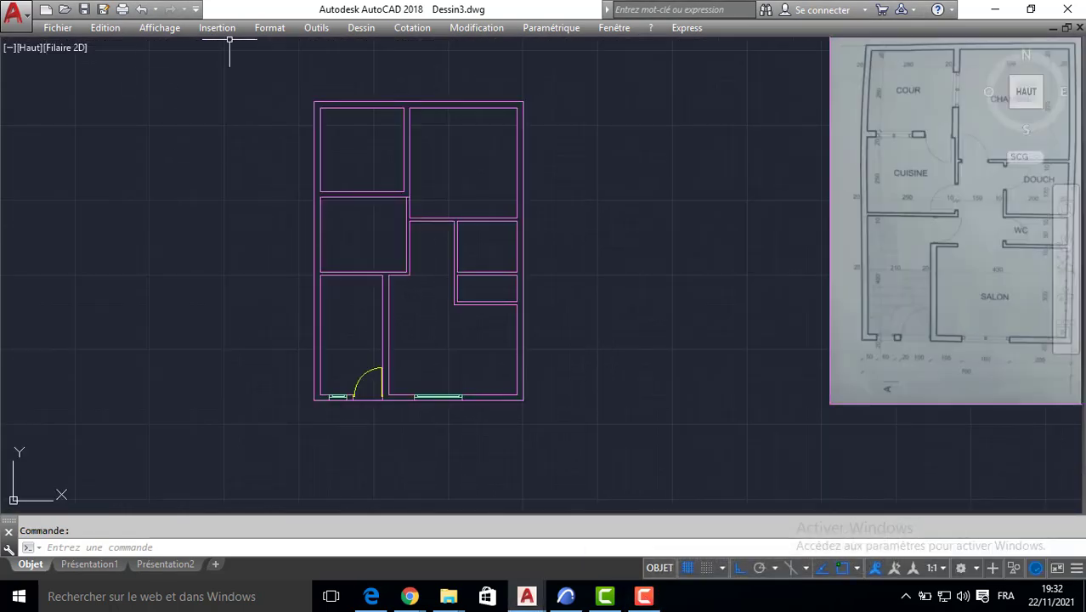
scroll(380, 335, up, 2)
mouse_move(349, 253)
middle_down()
mouse_move(320, 320)
mouse_move(340, 404)
middle_up()
scroll(599, 287, down, 4)
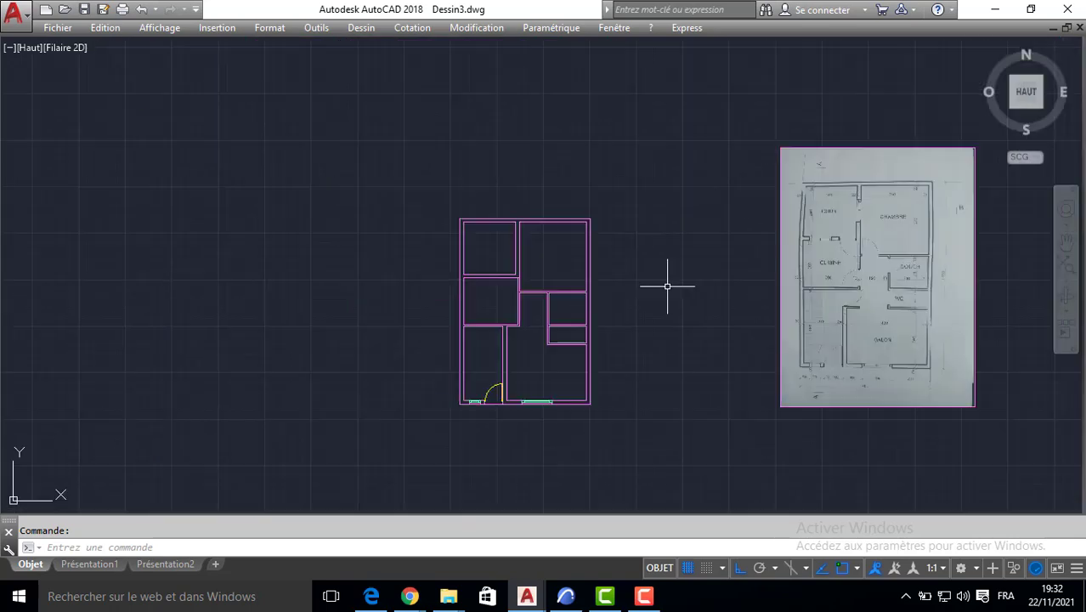
middle_drag(870, 261, 643, 299)
scroll(644, 300, up, 5)
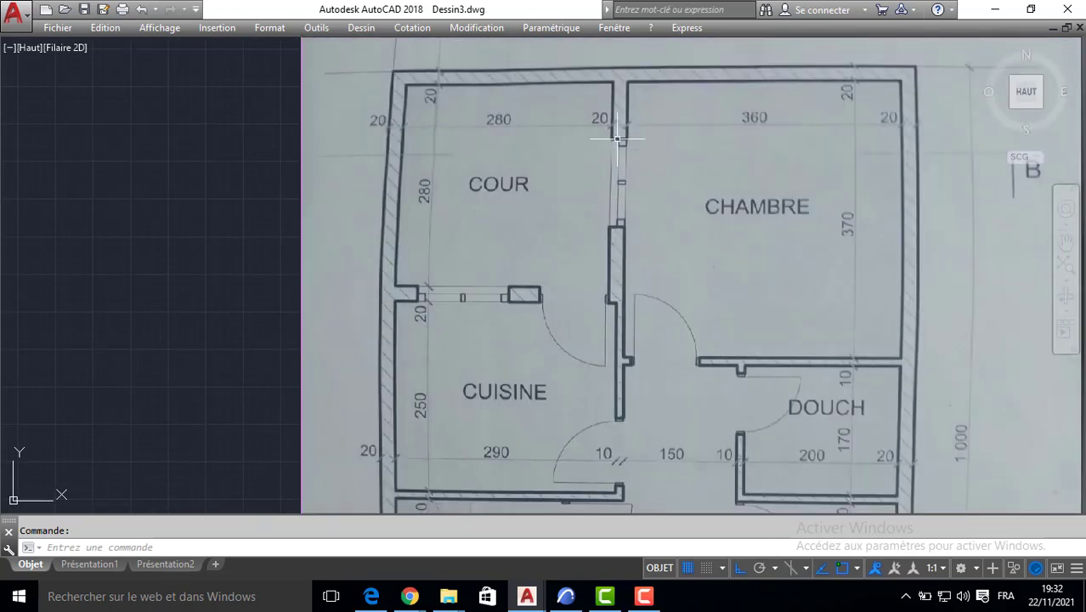
middle_drag(520, 301, 534, 293)
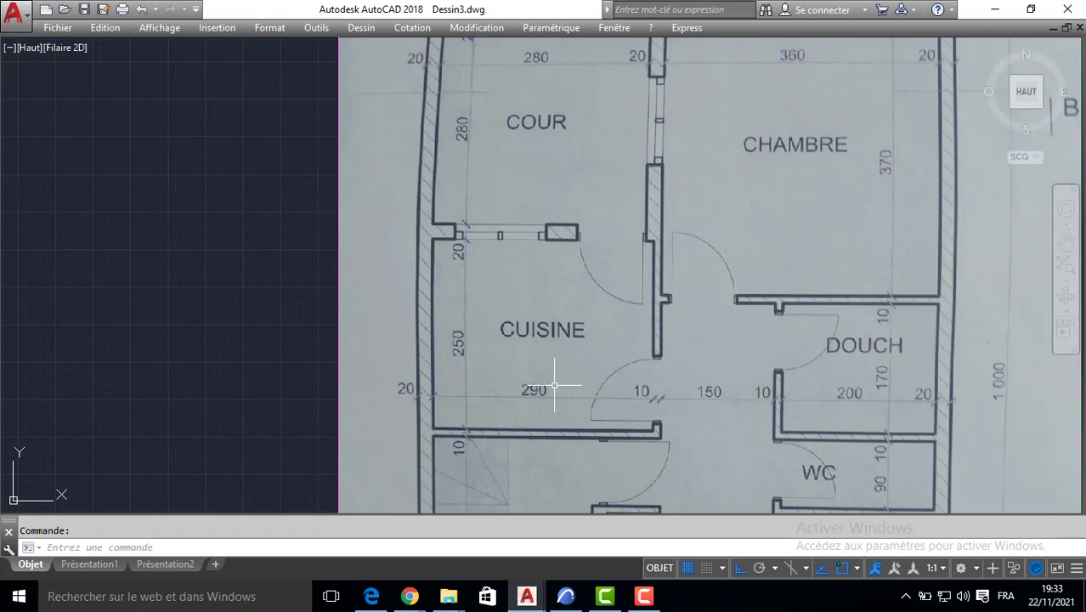
middle_drag(594, 347, 590, 355)
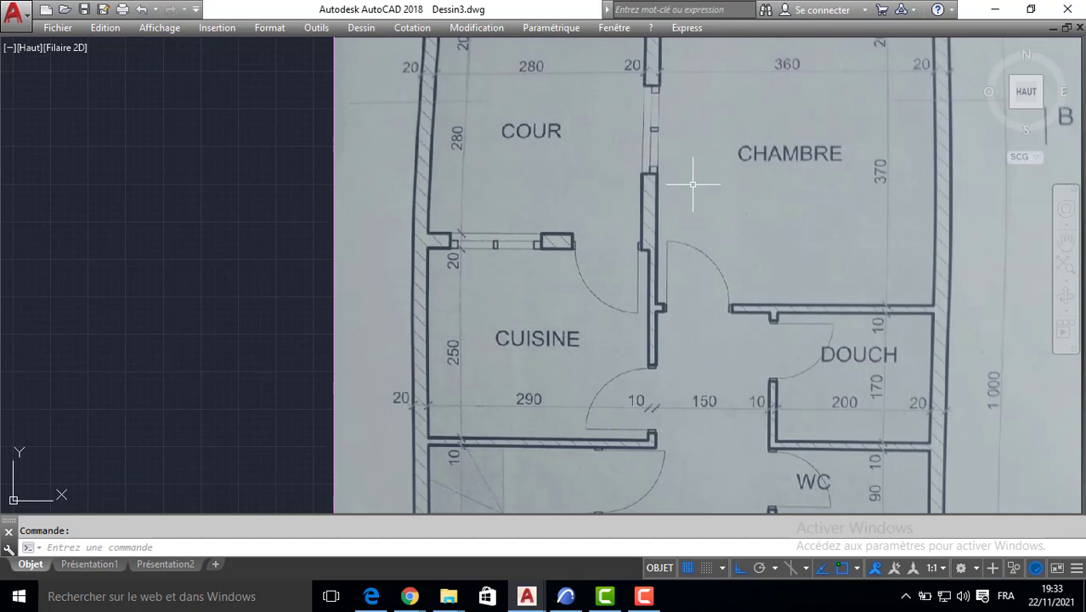
scroll(734, 206, down, 2)
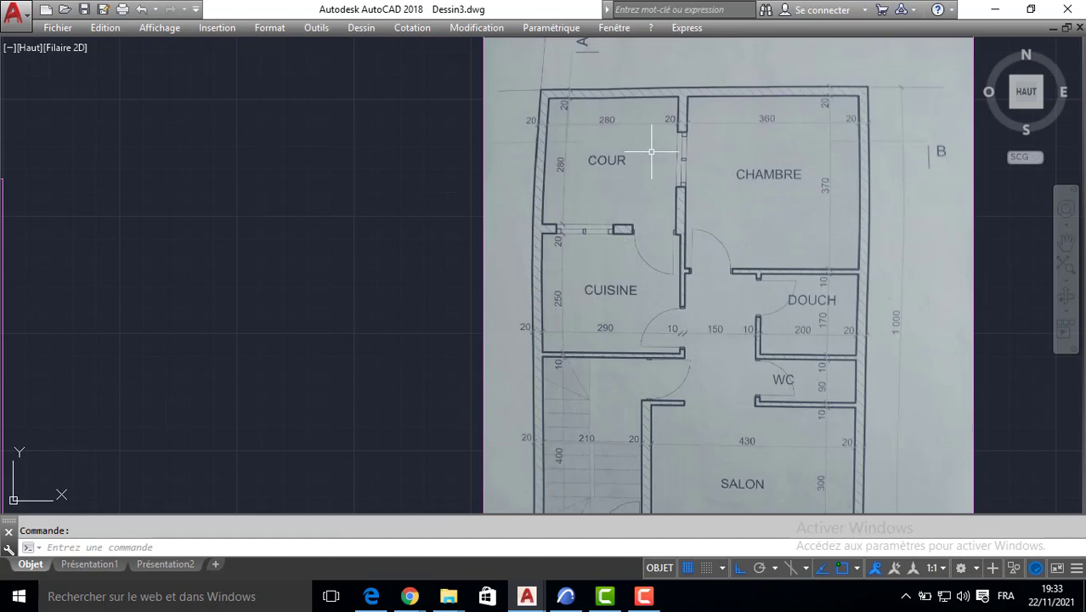
scroll(703, 207, up, 2)
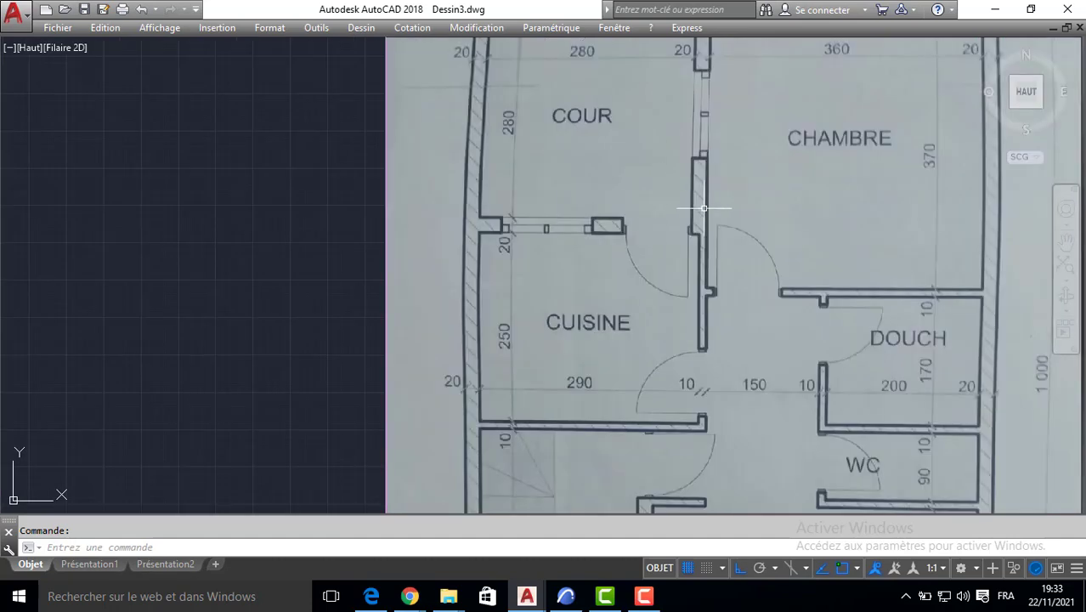
middle_drag(718, 98, 708, 157)
scroll(663, 192, down, 4)
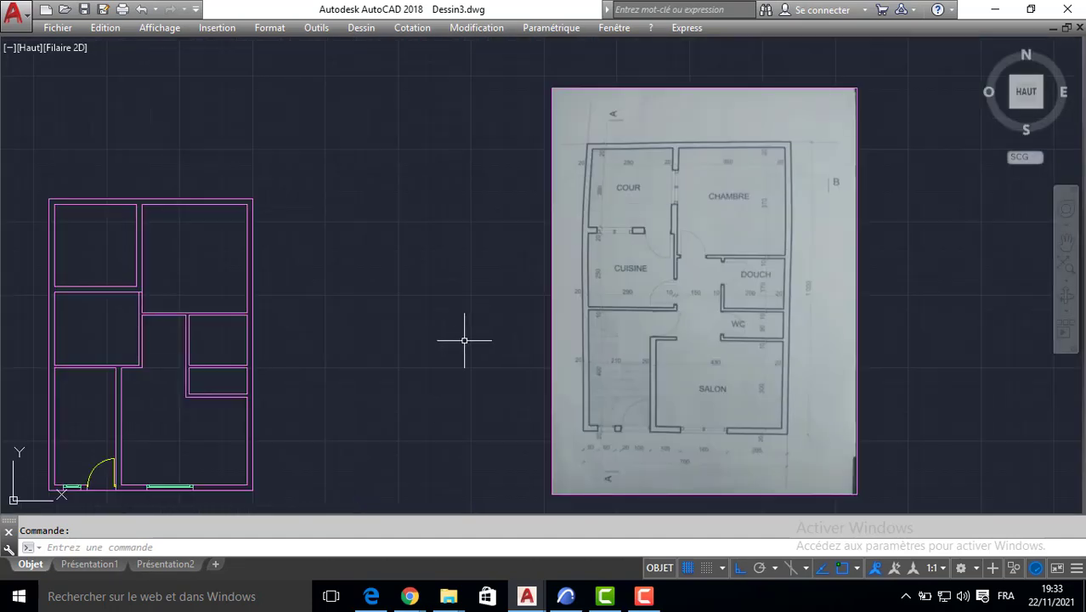
middle_drag(168, 309, 367, 248)
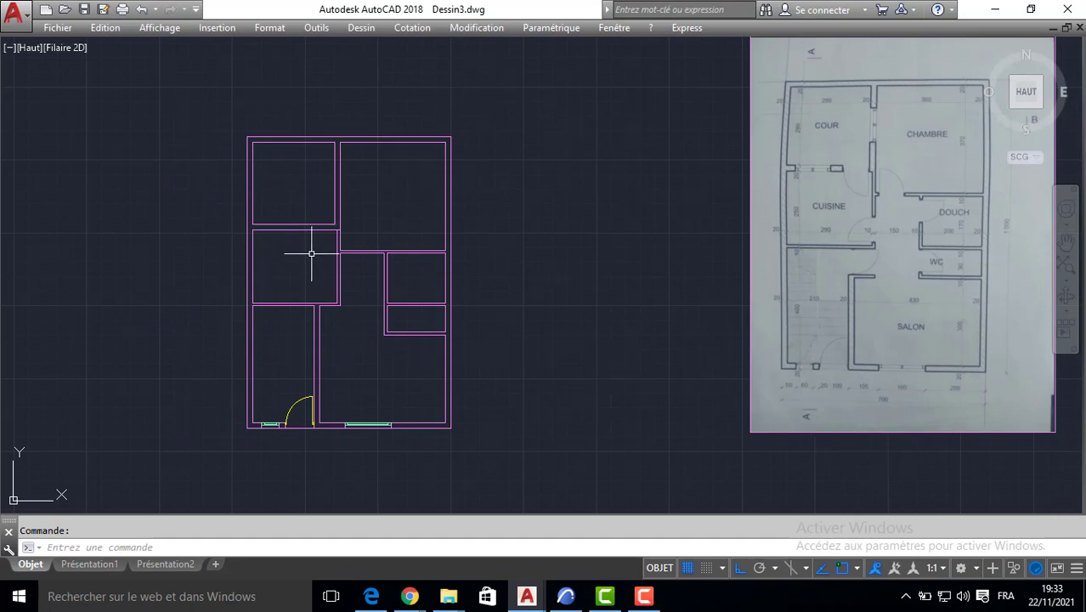
middle_drag(279, 122, 97, 151)
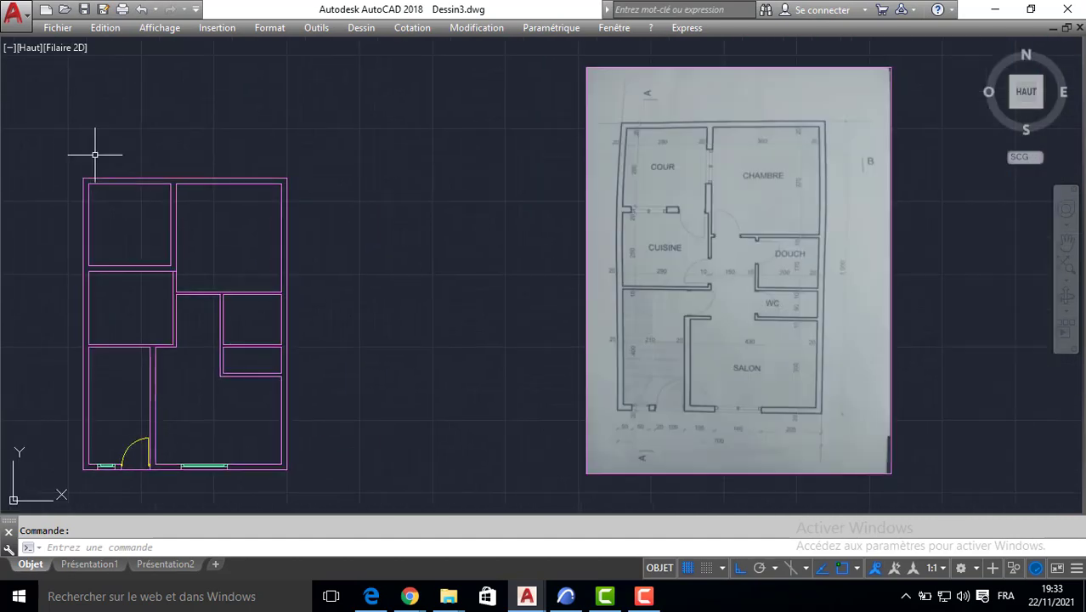
Step: Restore the missing toolbars by switching the workspace to Dessin et annotation and back to CLASSIC
click(963, 568)
click(913, 467)
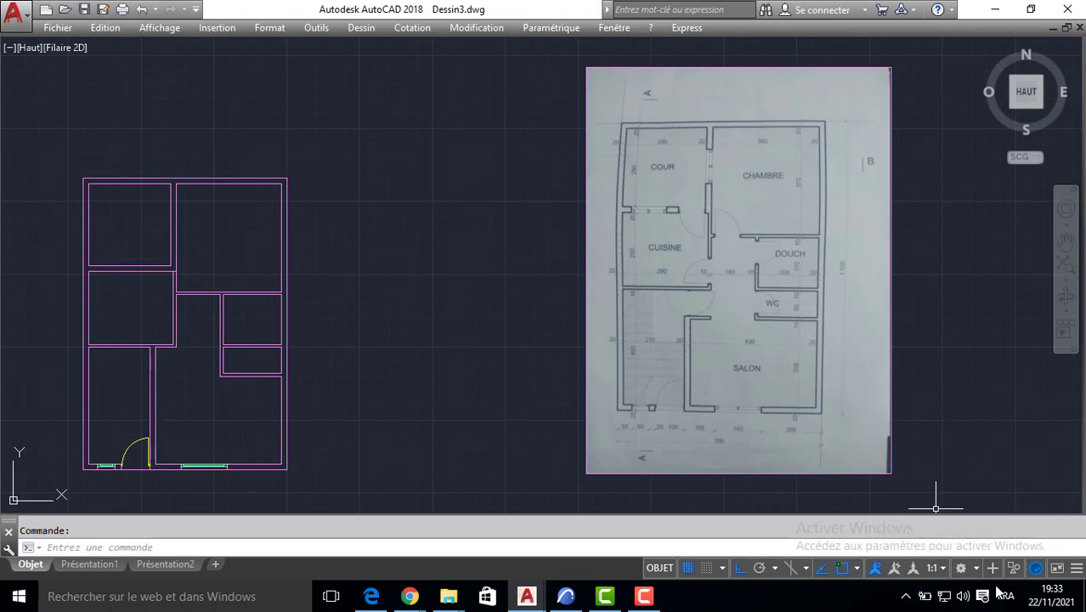
click(977, 567)
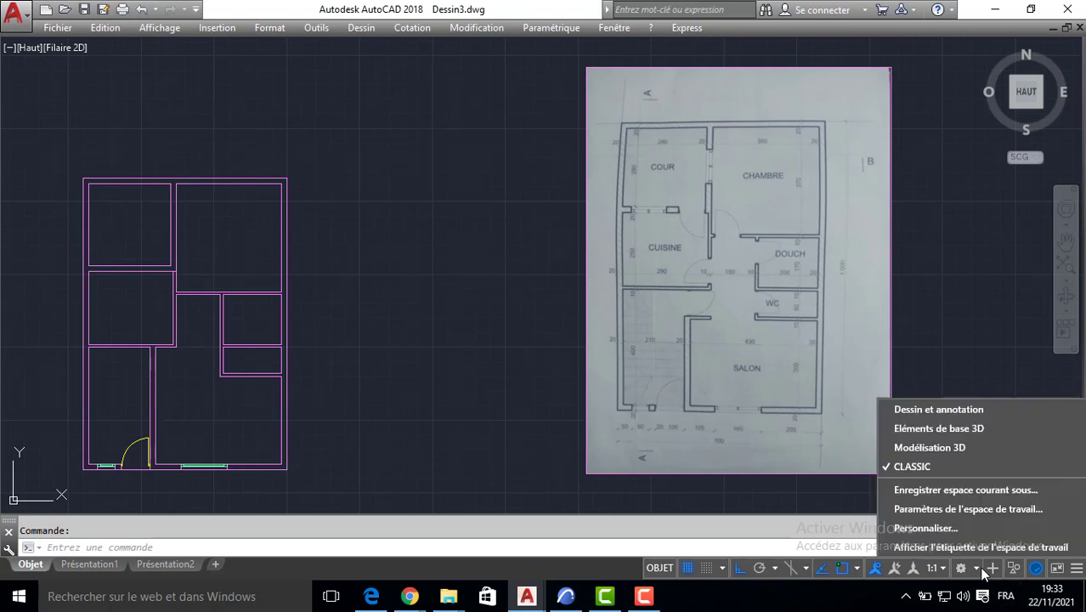
click(928, 411)
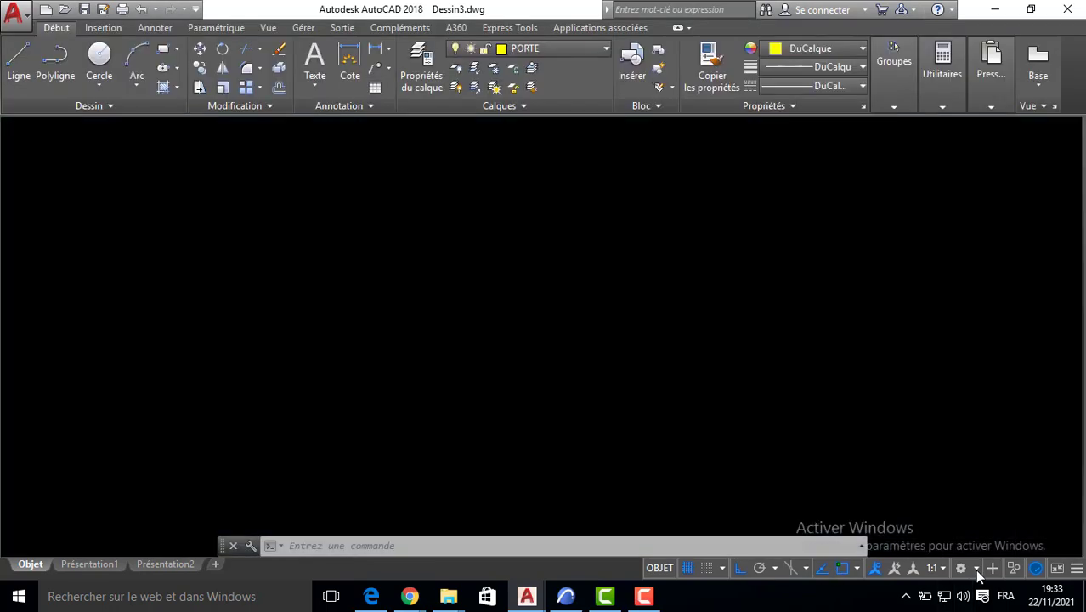
click(975, 569)
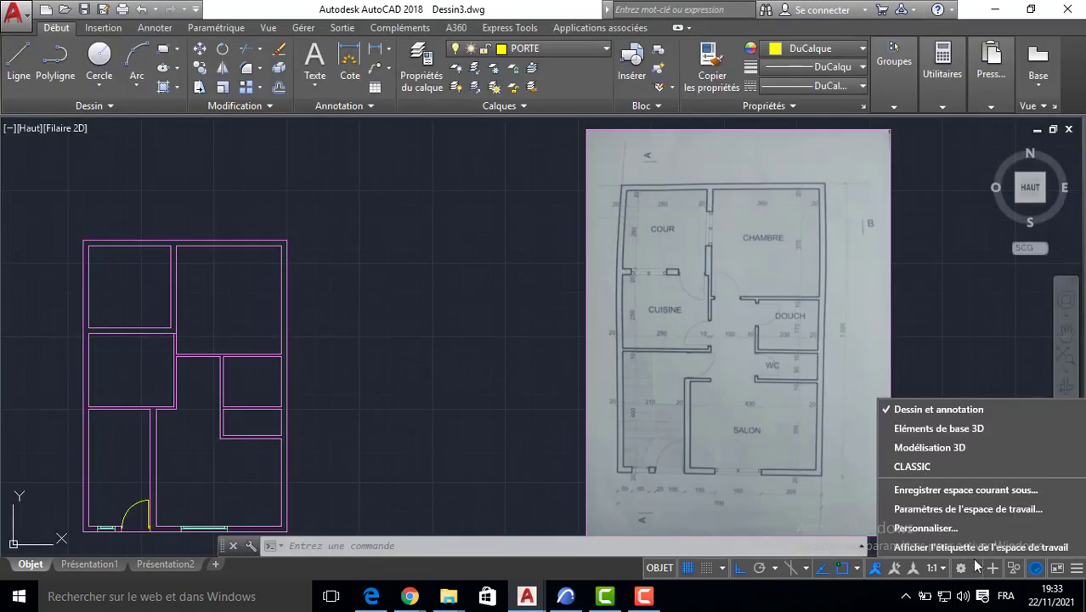
click(907, 468)
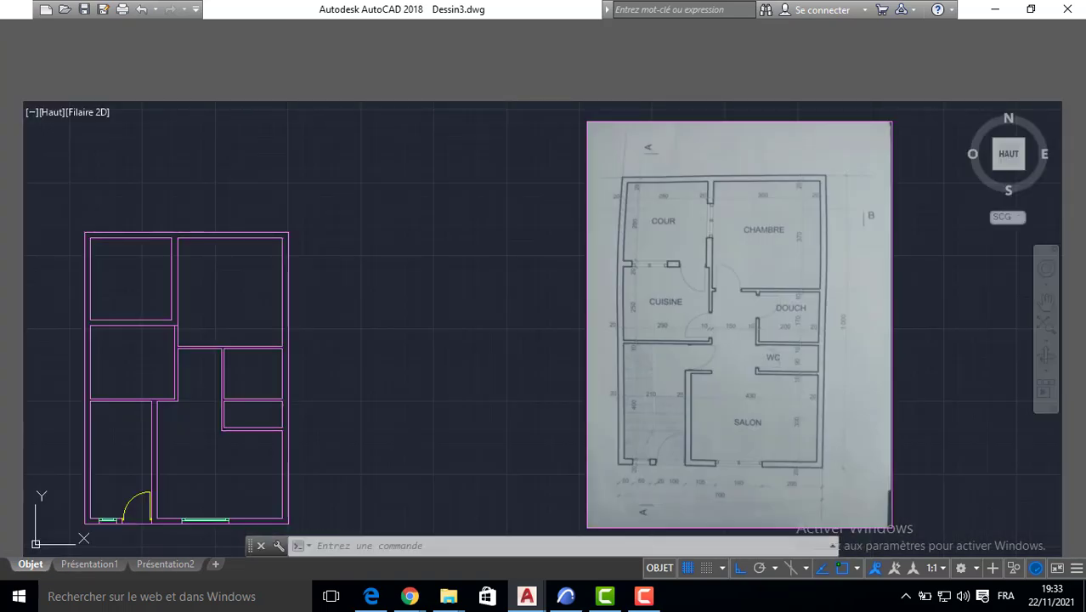
Step: Make MUR the current layer and draw a line across the COUR–CHAMBRE wall at the midpoint of COUR's side
scroll(332, 234, down, 2)
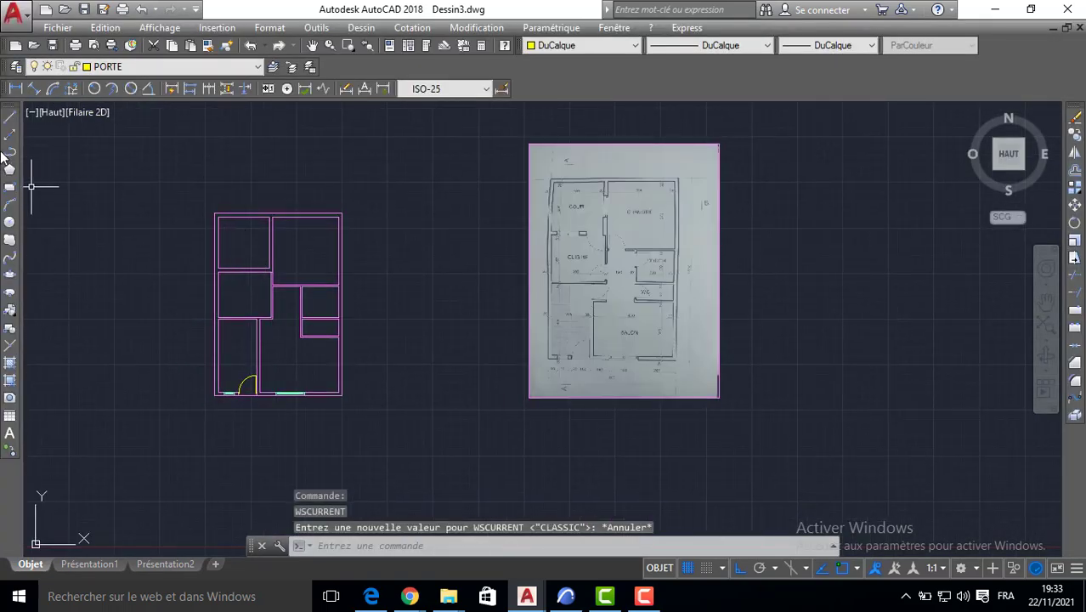
click(112, 67)
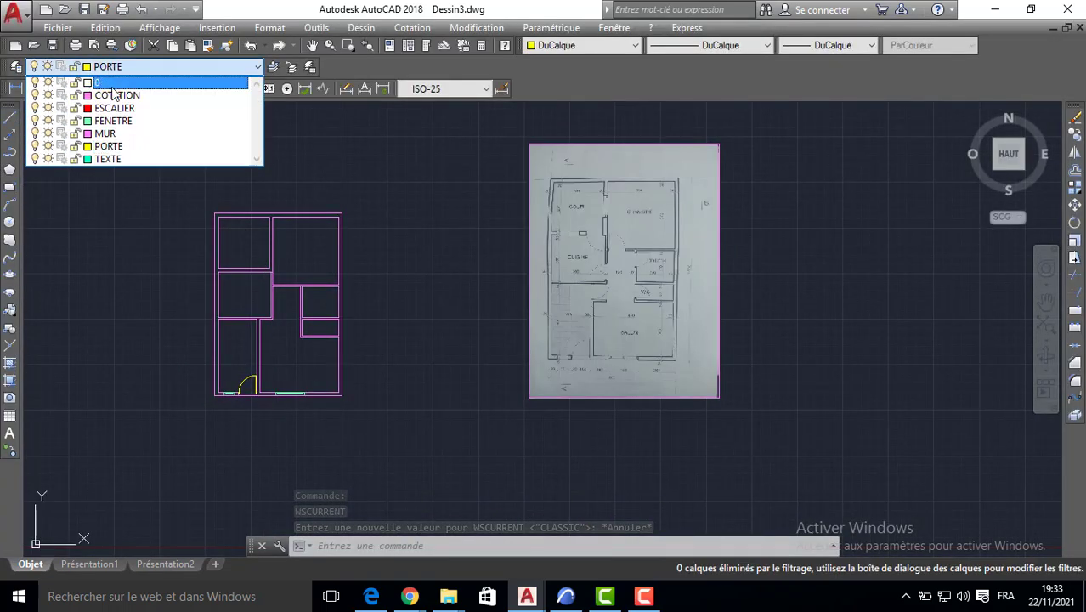
click(103, 134)
click(10, 118)
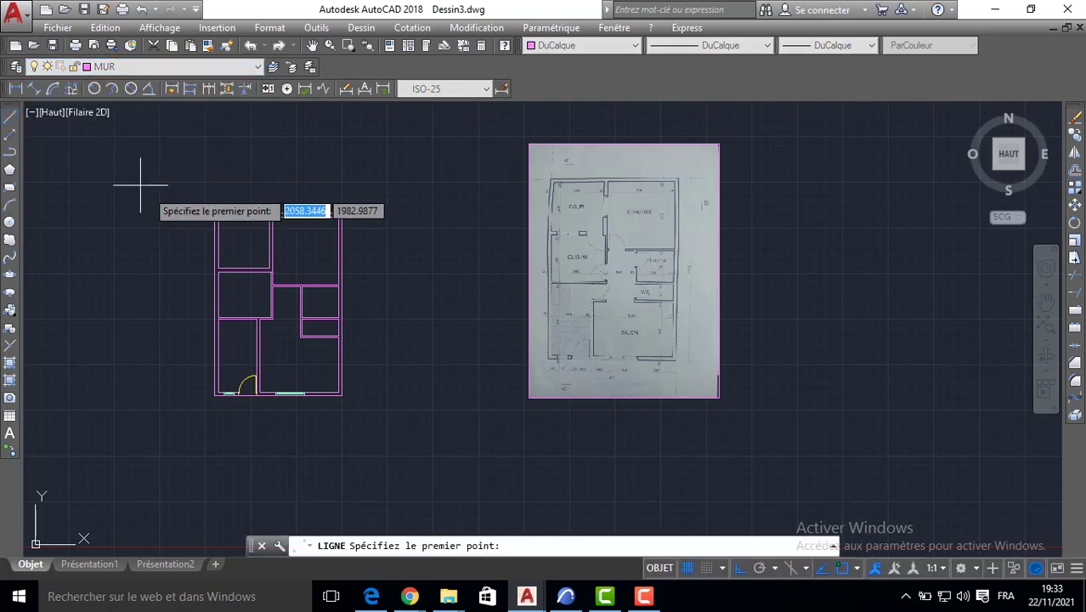
scroll(294, 248, up, 4)
click(255, 235)
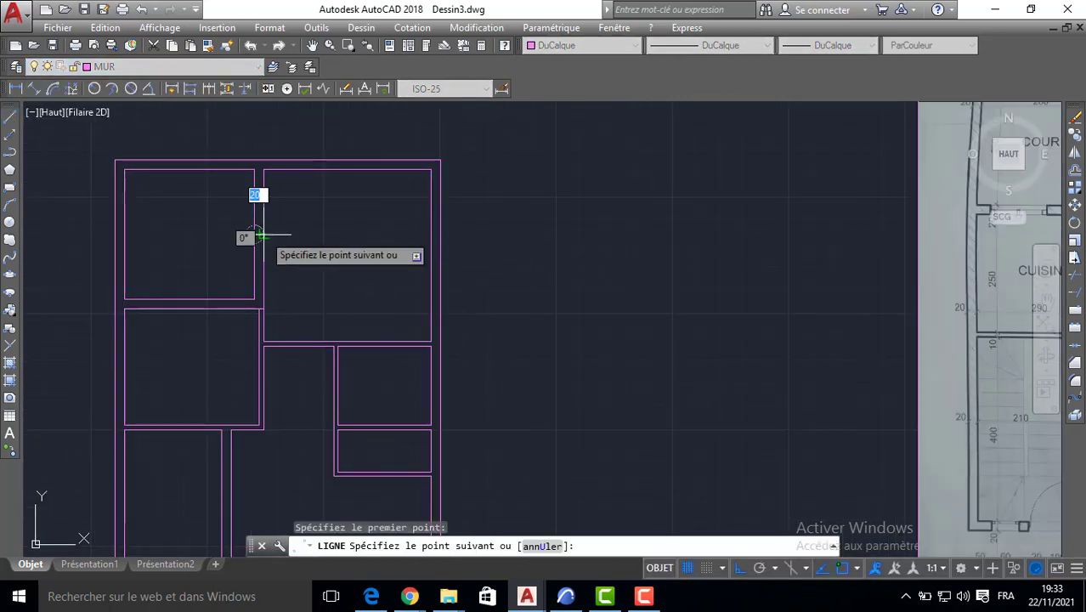
click(263, 234)
key(Return)
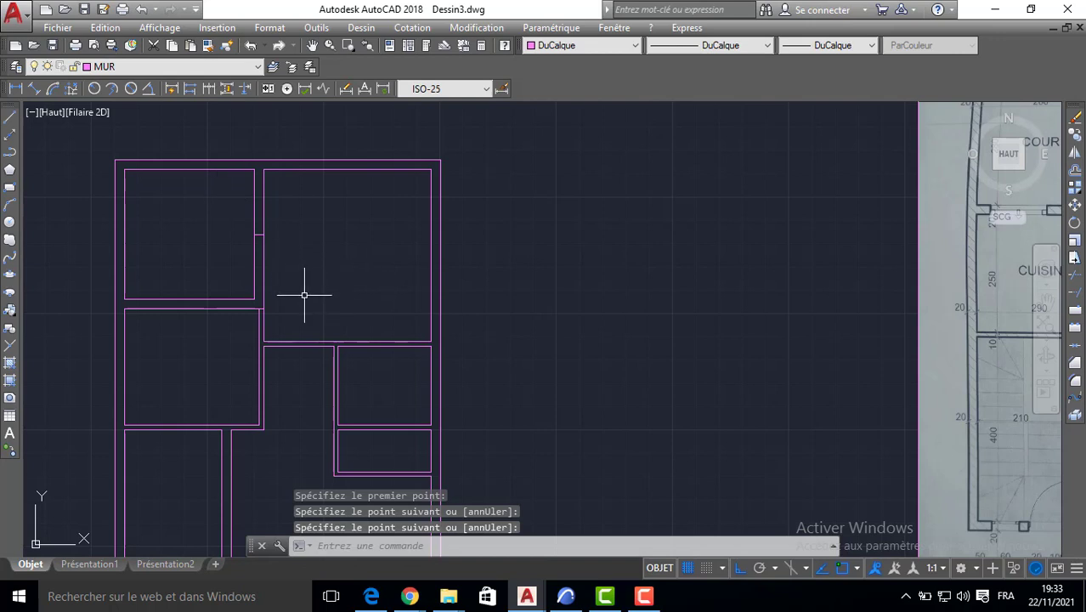
Step: Offset the line crossing the COUR–CHAMBRE wall by 60 to both sides to mark the window opening
click(1075, 169)
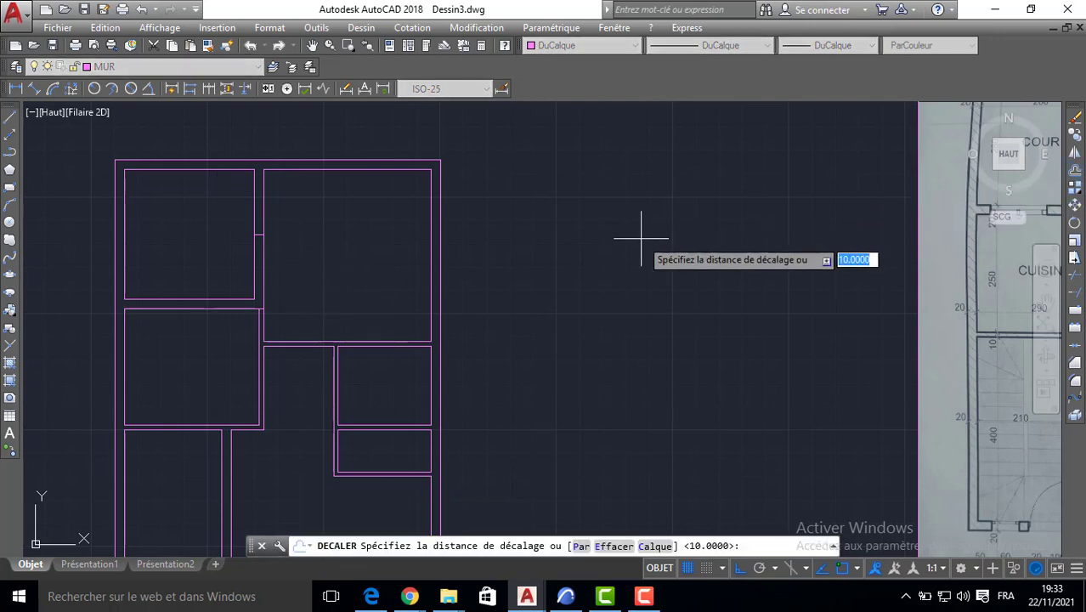
text(60)
key(Return)
scroll(259, 233, up, 5)
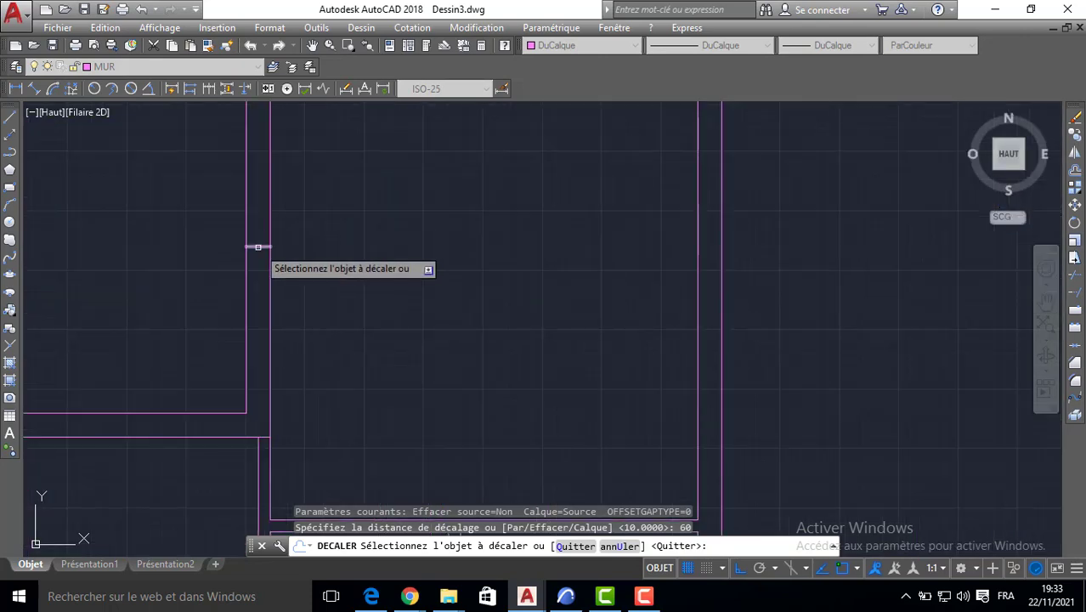
click(257, 246)
click(283, 222)
click(258, 246)
click(315, 307)
key(Return)
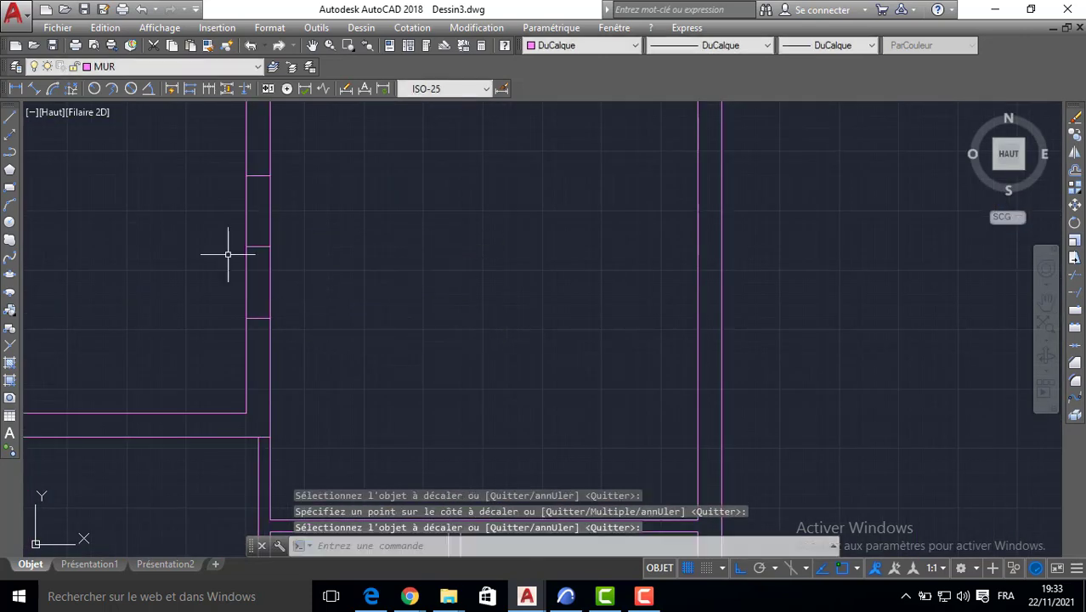
Step: Erase the middle line between the two window opening edges in the COUR–CHAMBRE wall
click(228, 239)
click(279, 252)
key(Delete)
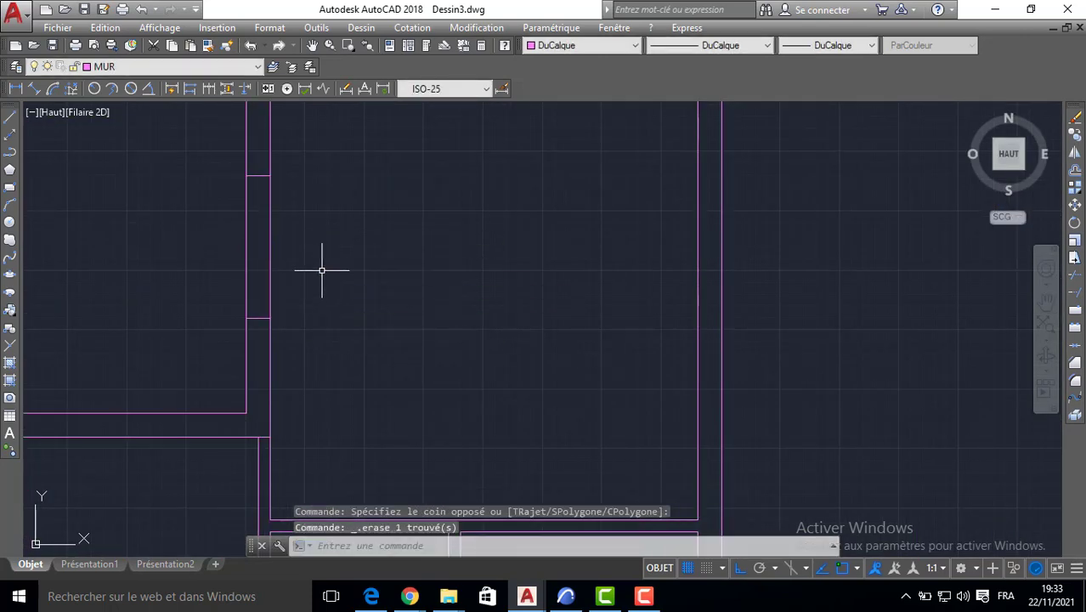
Step: Draw a line across the COUR–CUISINE wall from COUR's inner corner beside the CHAMBRE wall
scroll(318, 266, down, 2)
middle_drag(294, 301, 333, 267)
key(Return)
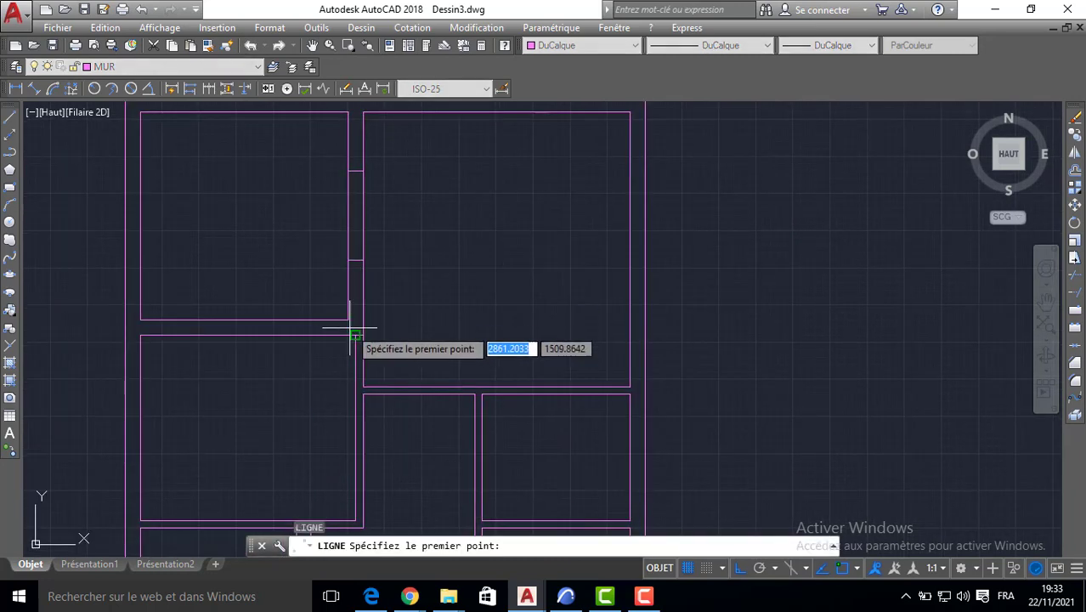
click(356, 320)
click(332, 336)
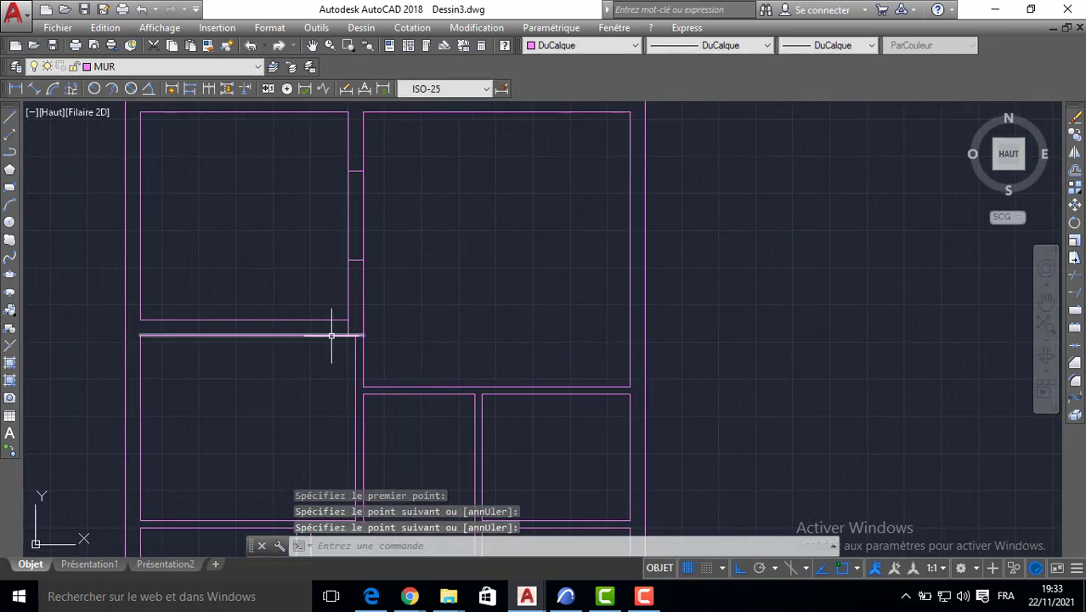
Step: Offset the new line across the COUR–CUISINE wall by 90, away from CHAMBRE, to mark the door opening
click(1074, 169)
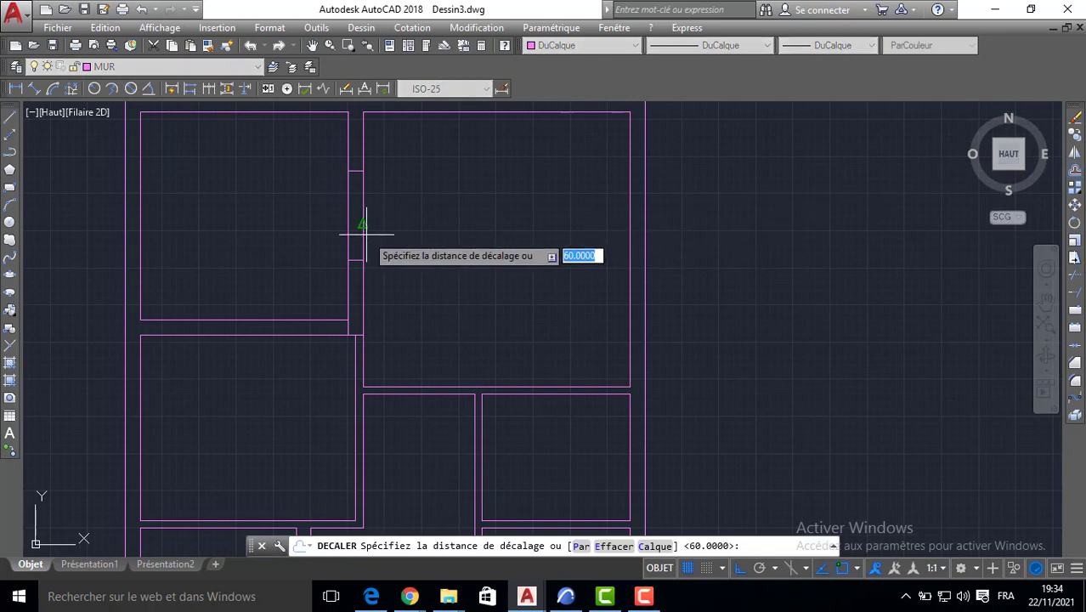
text(90)
key(Return)
click(353, 327)
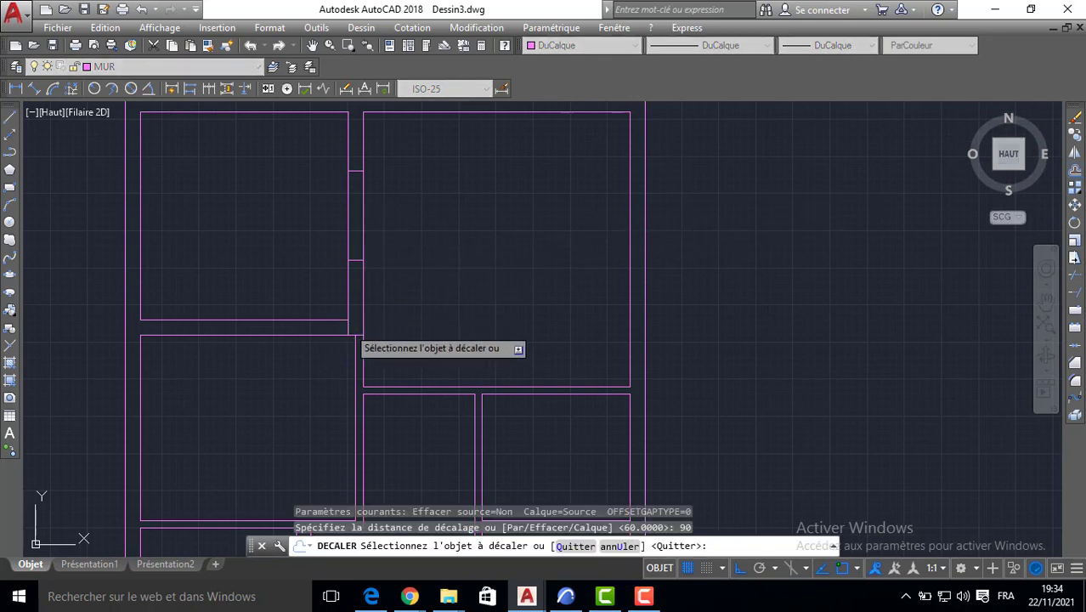
click(291, 357)
key(Return)
Step: Offset the door opening's far edge by 30, away from CHAMBRE, to form the pier between door and window
key(Return)
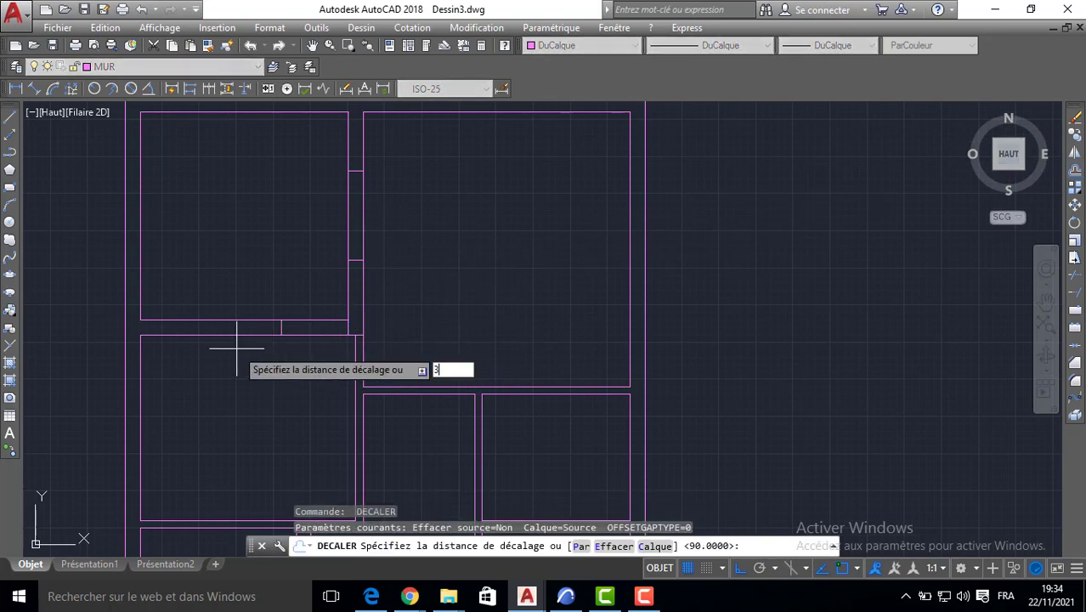
text(30)
key(Return)
click(281, 330)
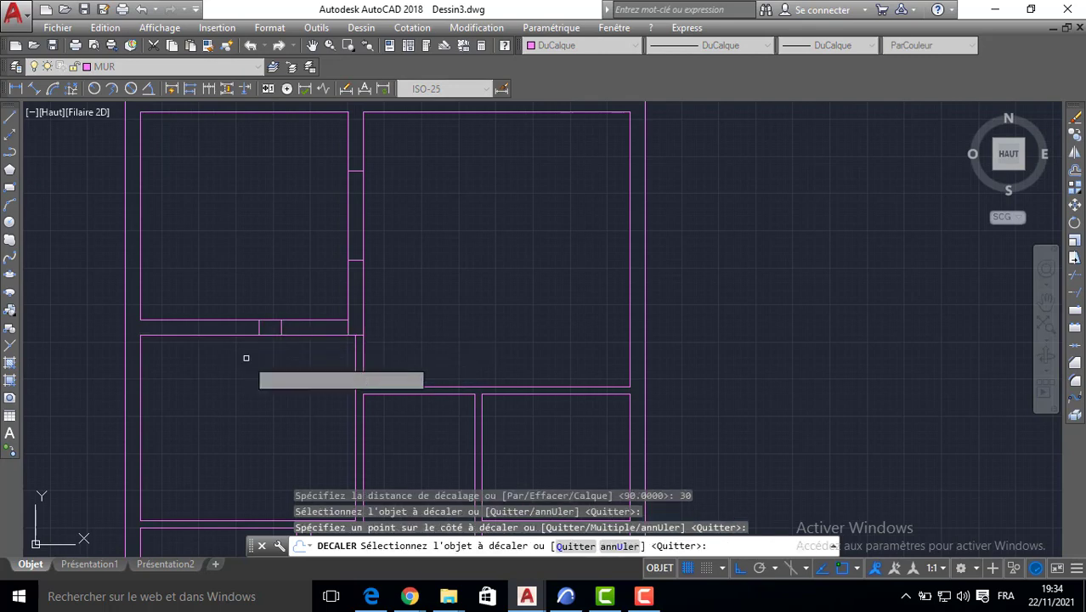
click(246, 357)
key(Return)
Step: Offset the pier's far edge by 120 toward the outer wall to mark the window opening between COUR and CUISINE
key(Return)
text(120)
key(Return)
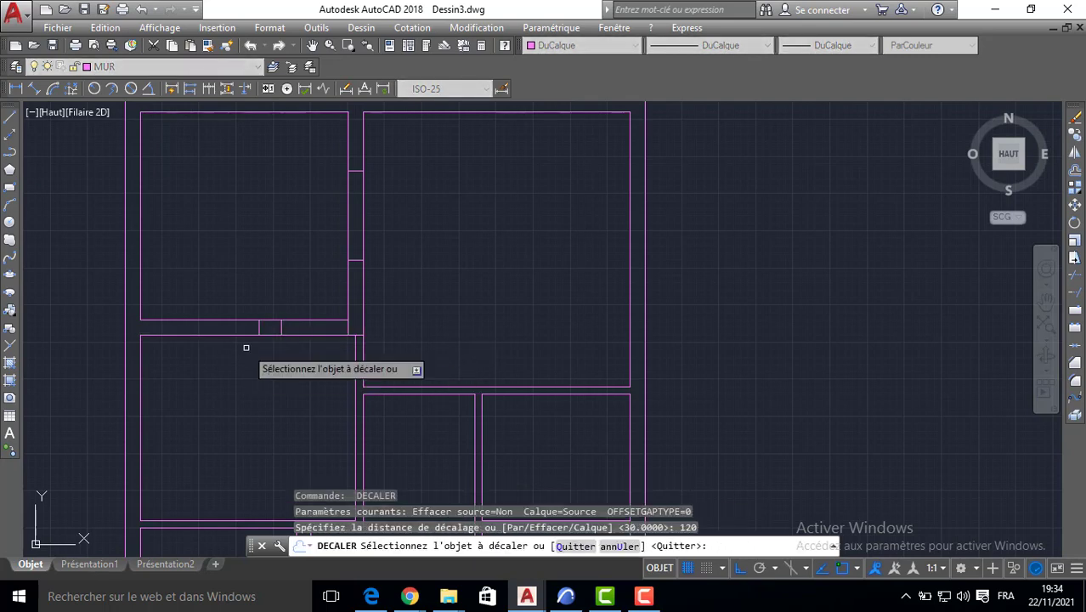
click(258, 327)
click(246, 352)
key(Return)
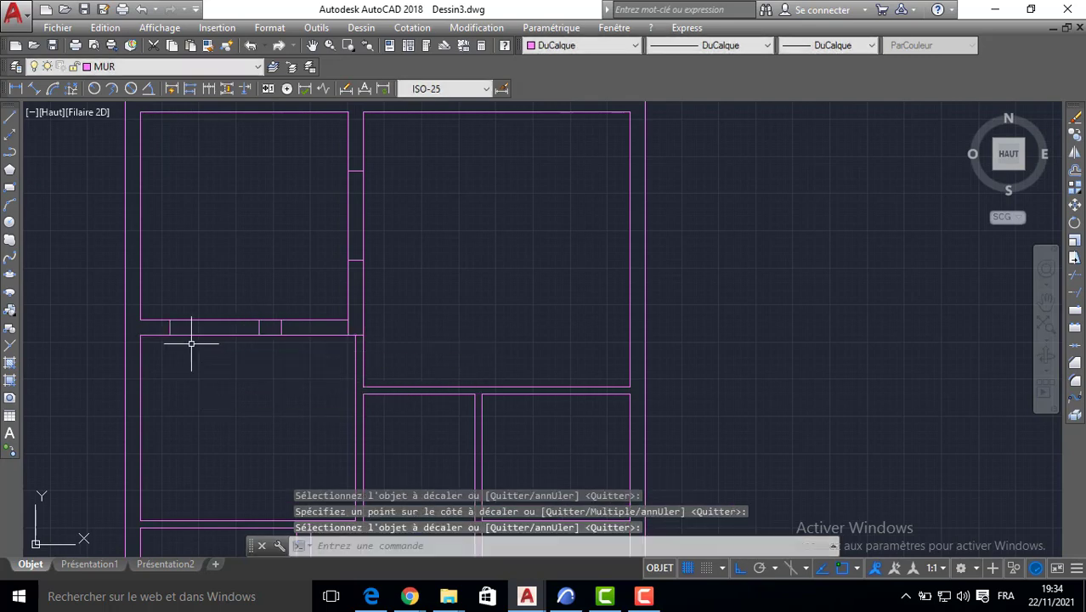
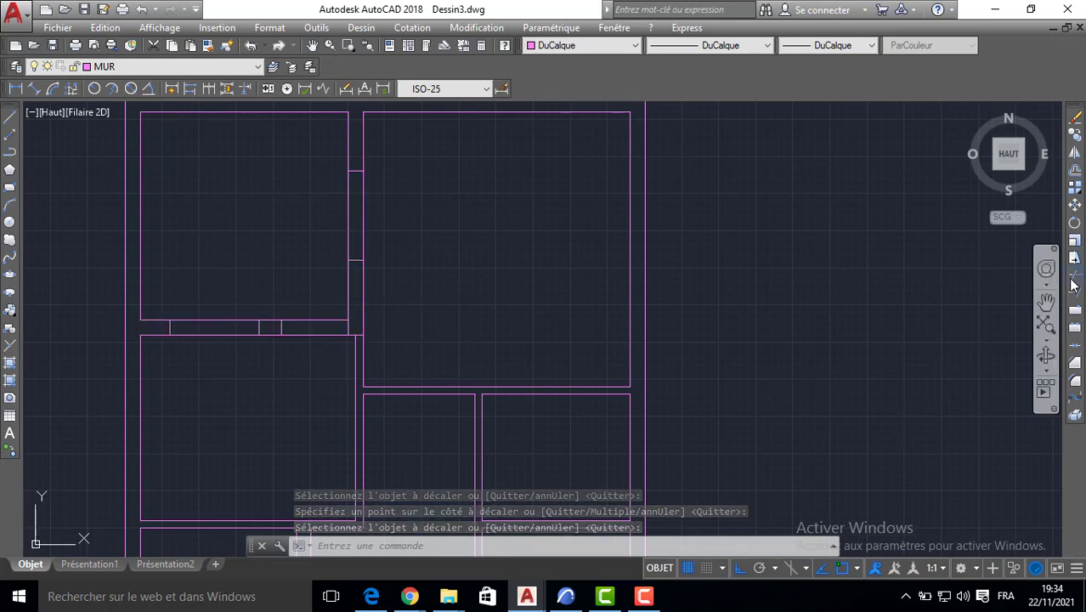
Step: Trim both wall lines and the end line out of the 90-wide door opening between COUR and CUISINE
click(1073, 279)
key(Return)
click(319, 303)
click(310, 361)
key(Return)
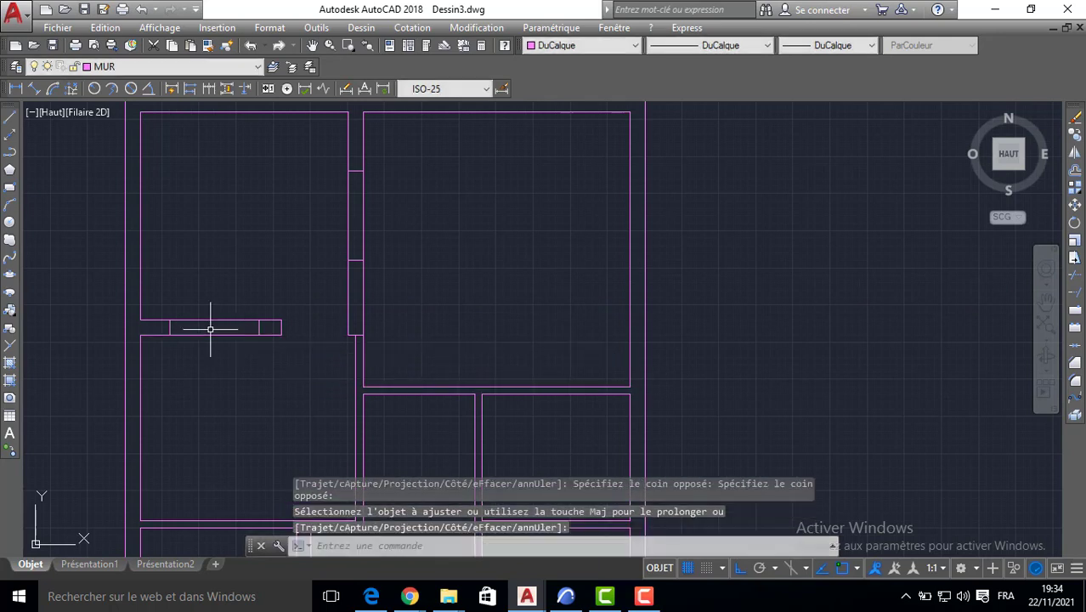
Step: On layer FENETRE, draw a 120 by 10 window frame in the CUISINE-side half of the COUR–CUISINE window opening
click(127, 66)
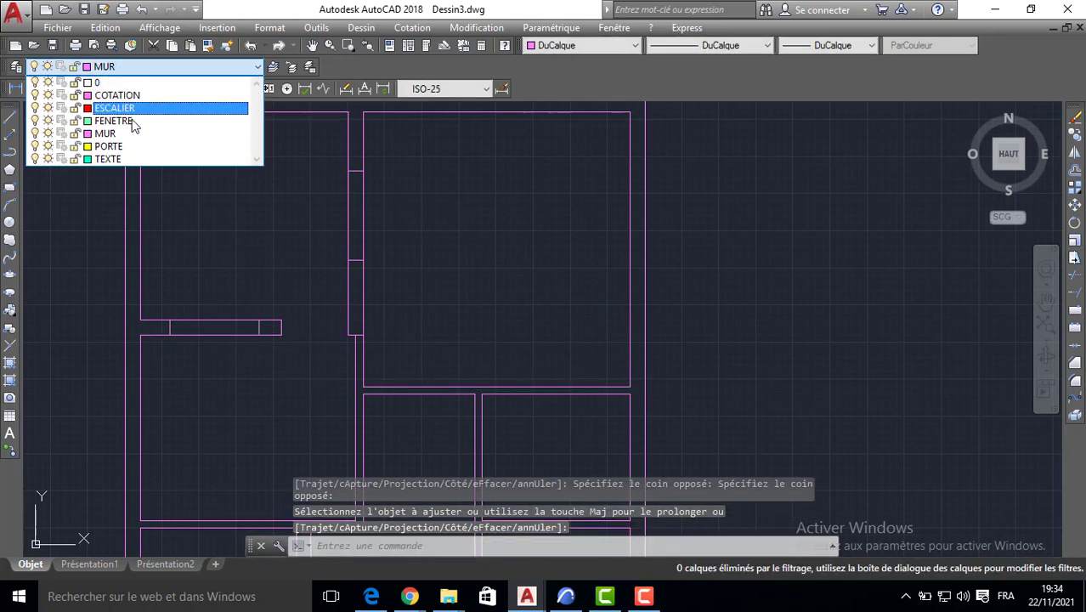
click(119, 121)
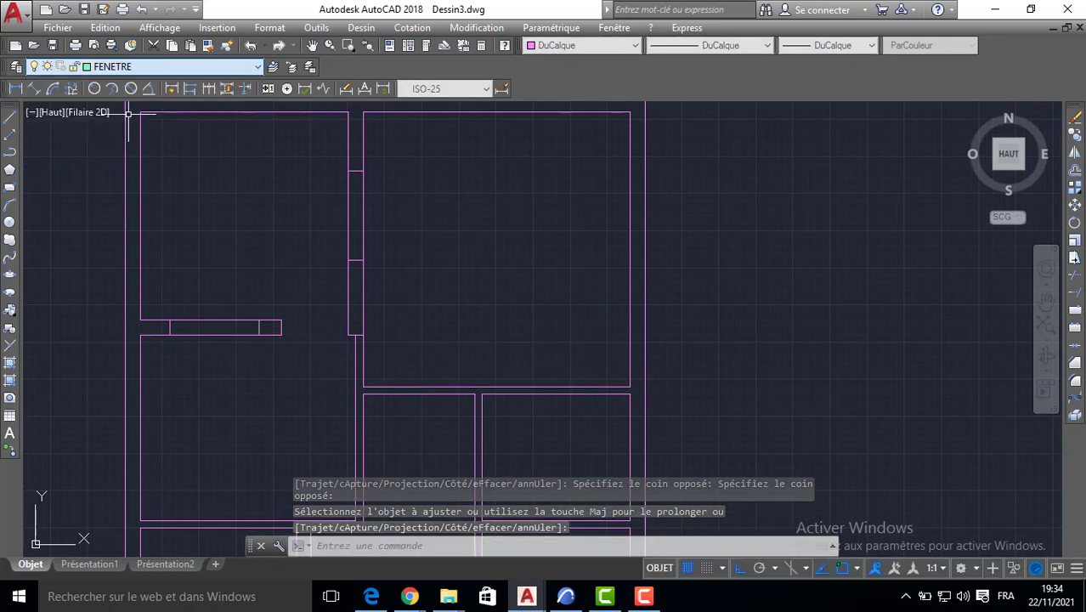
click(11, 119)
scroll(170, 322, up, 2)
click(172, 320)
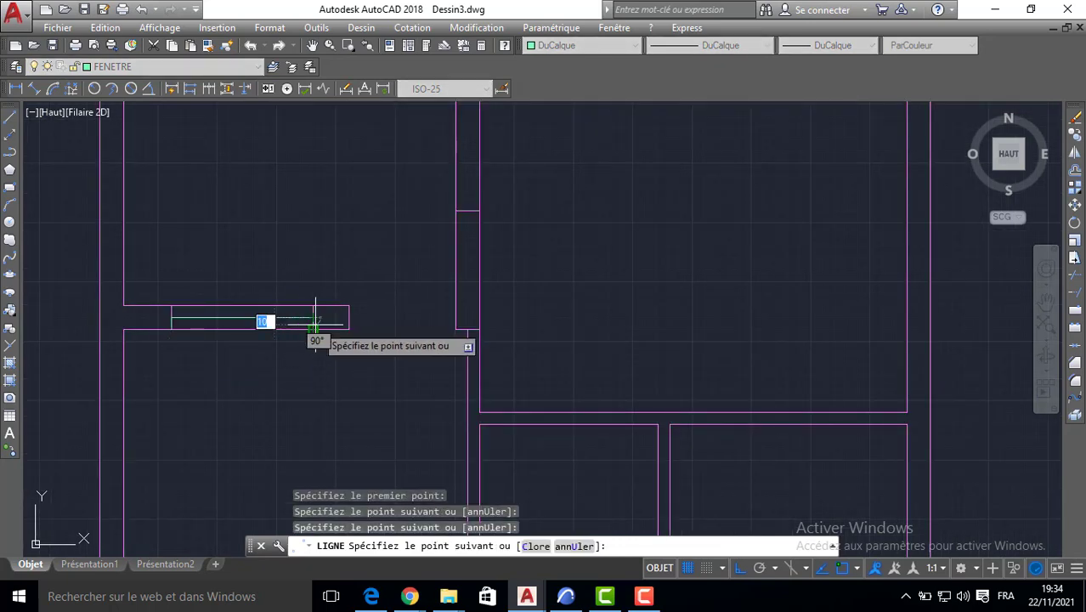
key(Return)
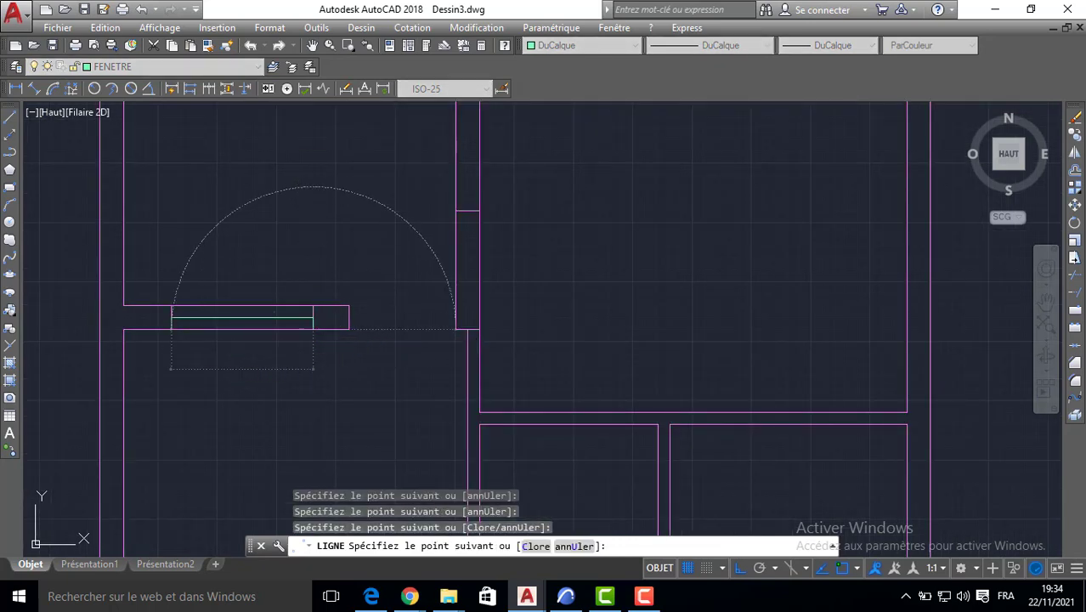
key(Return)
Step: Offset both short ends of the COUR–CUISINE window frame inward by 10
scroll(173, 333, up, 2)
text(5)
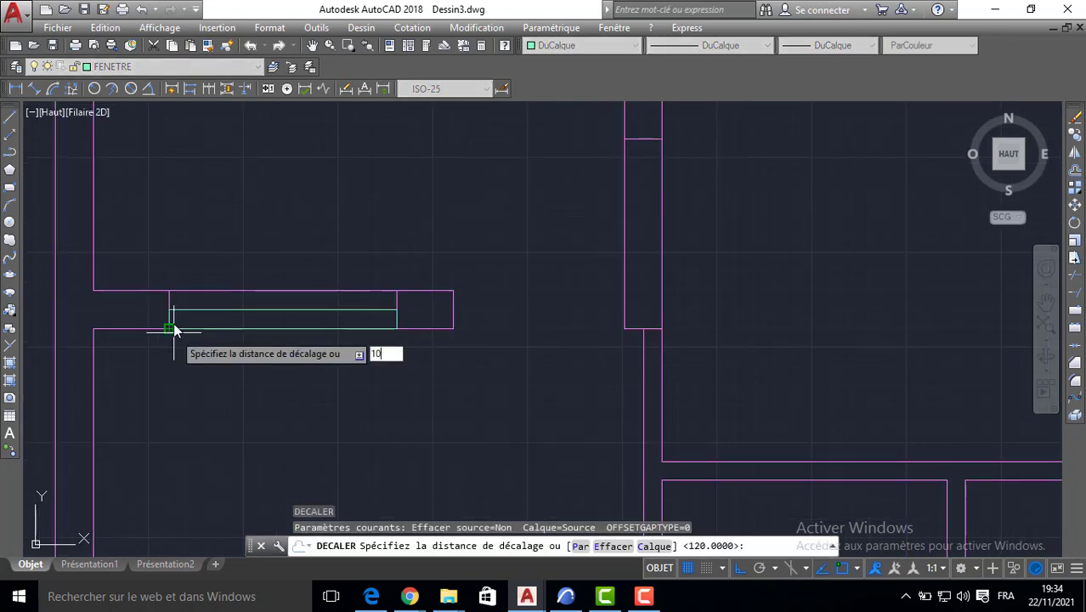
key(Return)
click(169, 317)
click(386, 344)
click(396, 321)
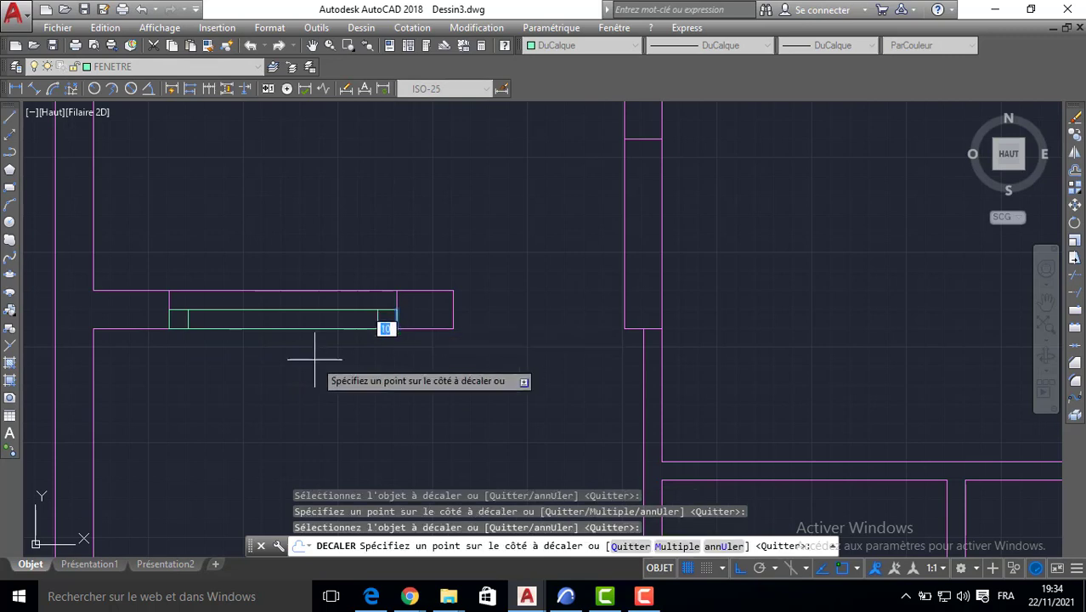
click(315, 358)
key(Return)
Step: Draw the glazing line between the midpoints of the two inner end lines of the COUR–CUISINE window
text(l)
key(Return)
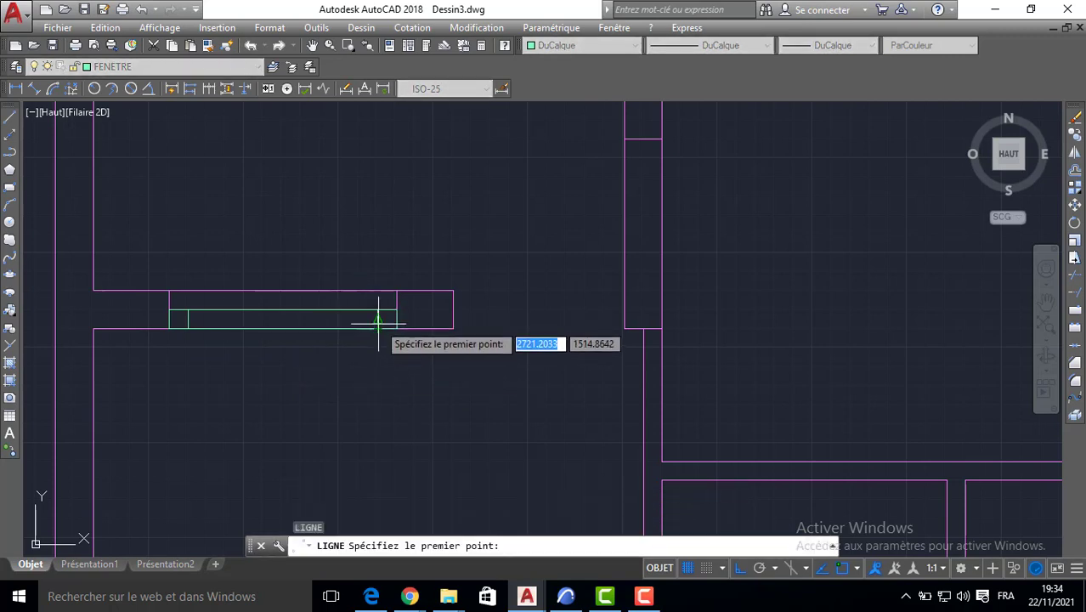
click(378, 322)
click(191, 321)
key(Return)
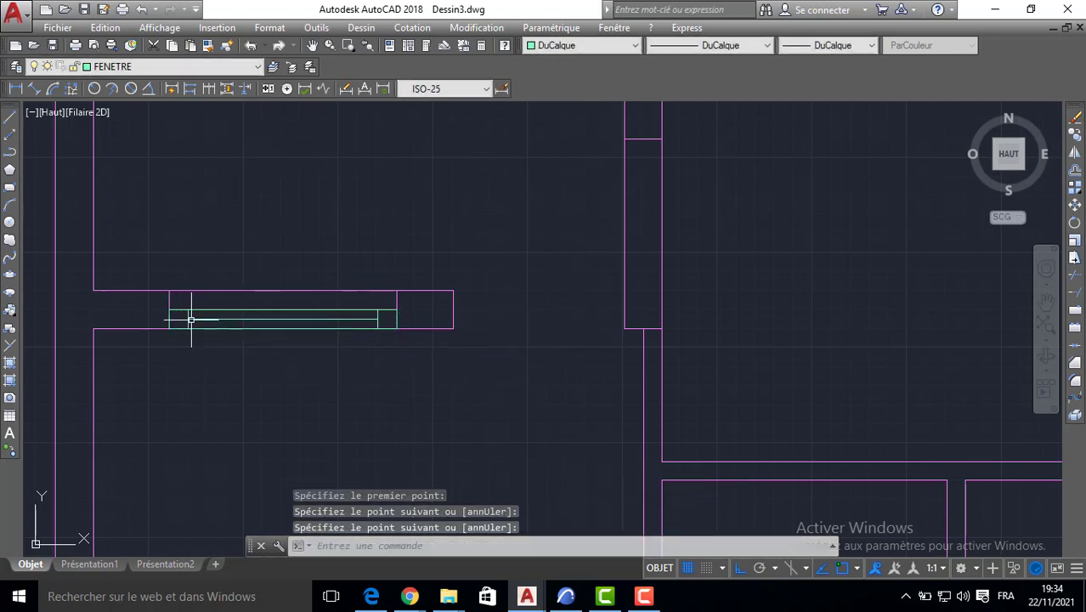
Step: Draw a 120 by 10 window frame in the CHAMBRE-side half of the COUR–CHAMBRE window opening
middle_drag(480, 237, 303, 380)
key(Return)
click(382, 352)
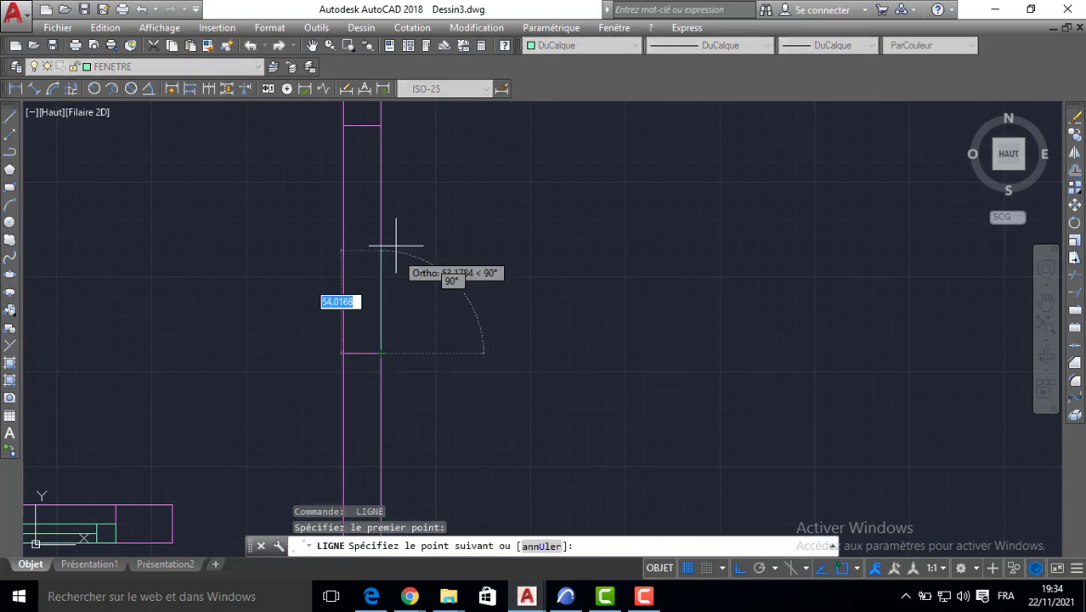
click(380, 124)
click(369, 124)
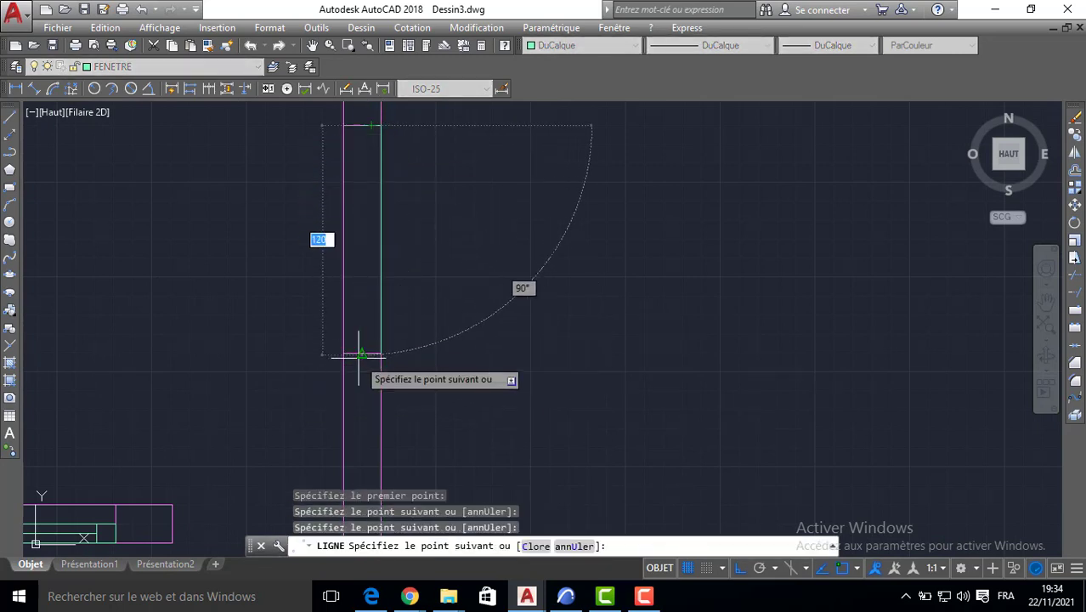
click(361, 353)
click(380, 352)
key(Return)
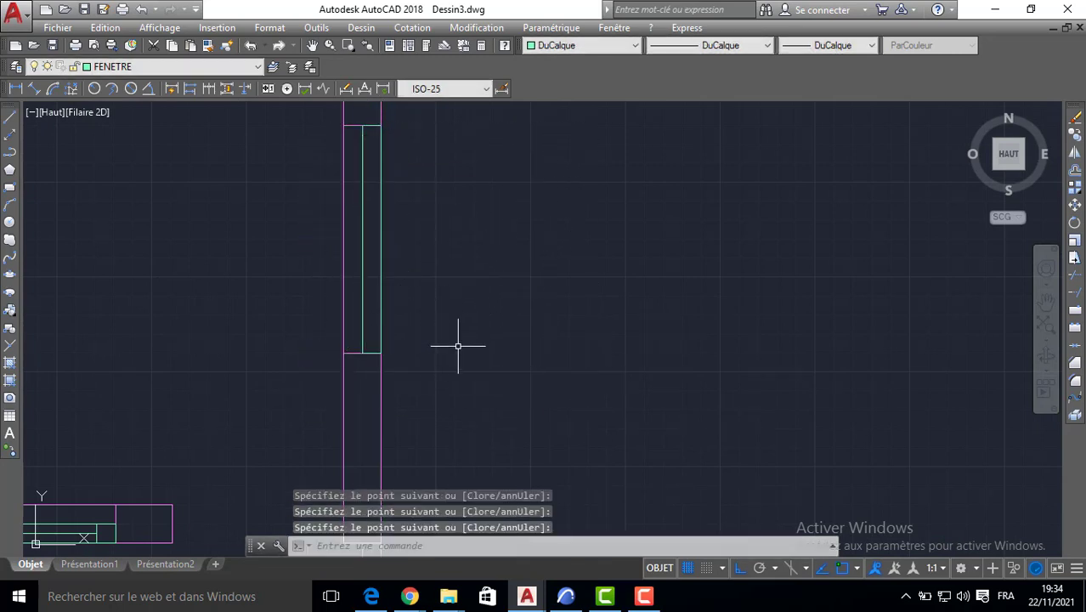
Step: Offset both short ends of the COUR–CHAMBRE window frame inward by 10
click(1076, 171)
key(Return)
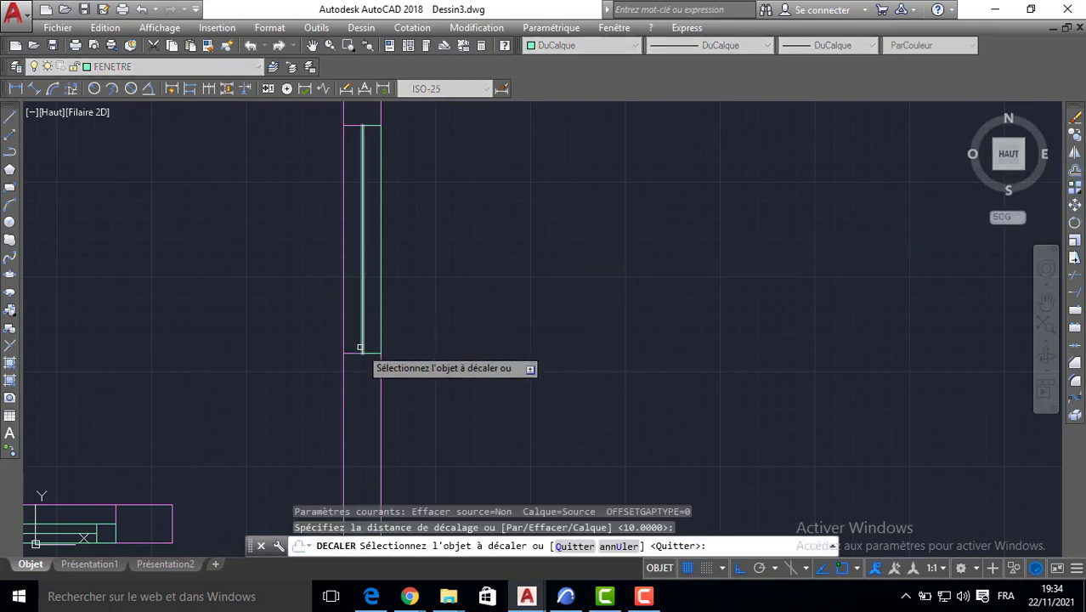
click(373, 351)
click(373, 314)
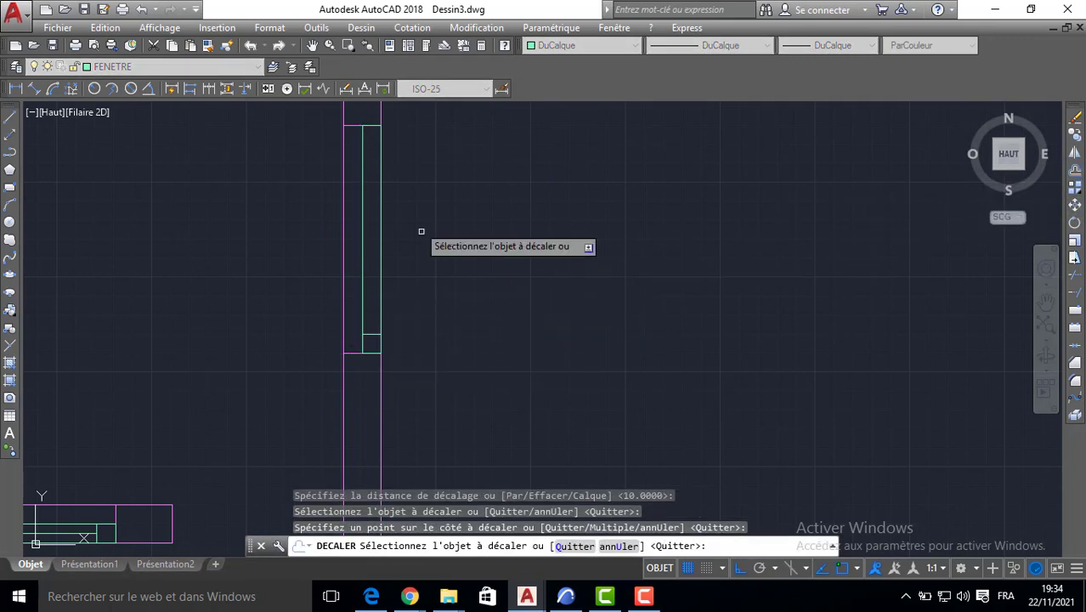
click(371, 128)
click(429, 162)
key(Escape)
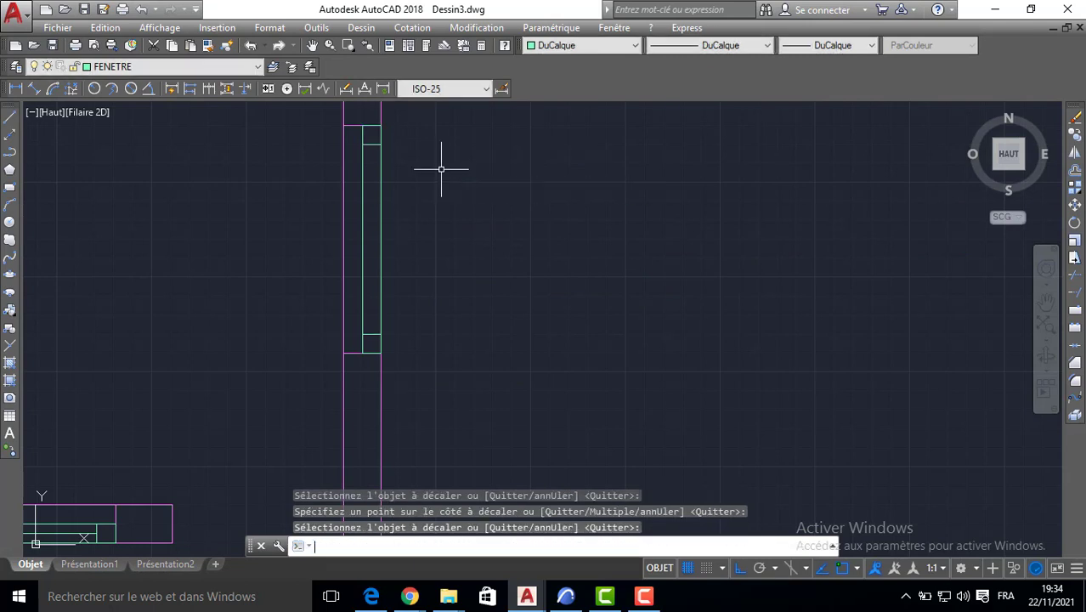
Step: Draw the glazing line between the midpoints of the two inner end lines of the COUR–CHAMBRE window
text(l)
key(Return)
click(374, 142)
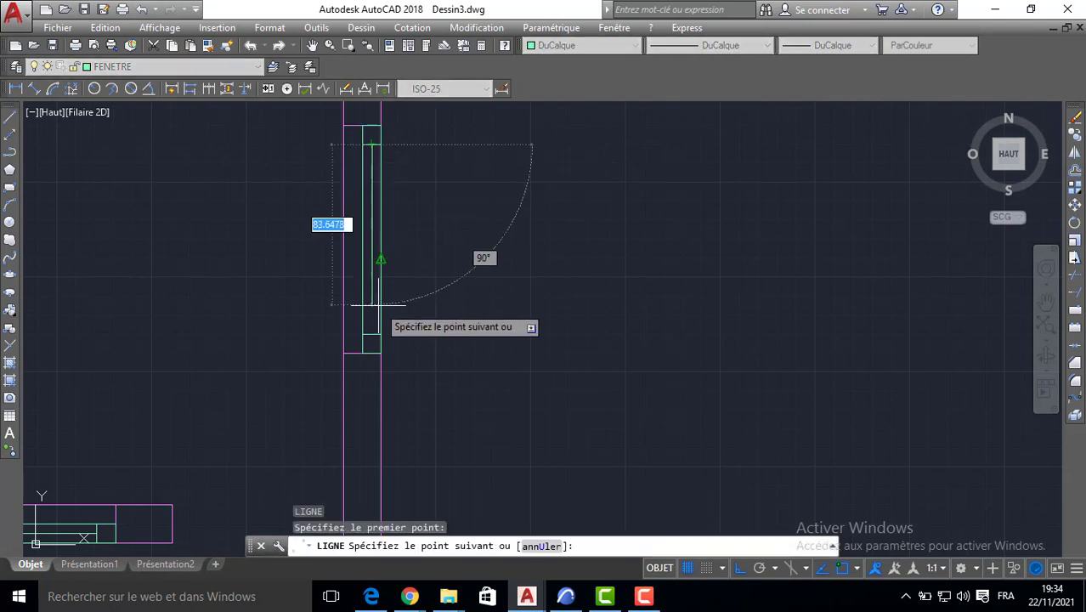
click(374, 332)
key(Return)
Step: On layer MUR, draw a 10-long door jamb line across the CHAMBRE's lower wall, 10 from its corner with the CUISINE wall
scroll(460, 307, down, 5)
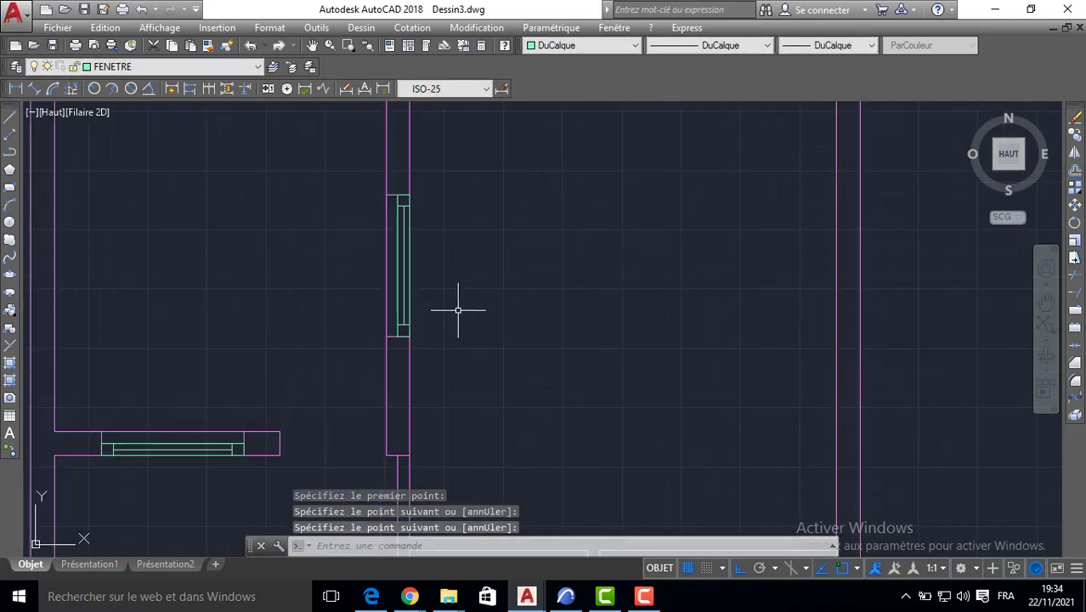
middle_drag(505, 354, 518, 261)
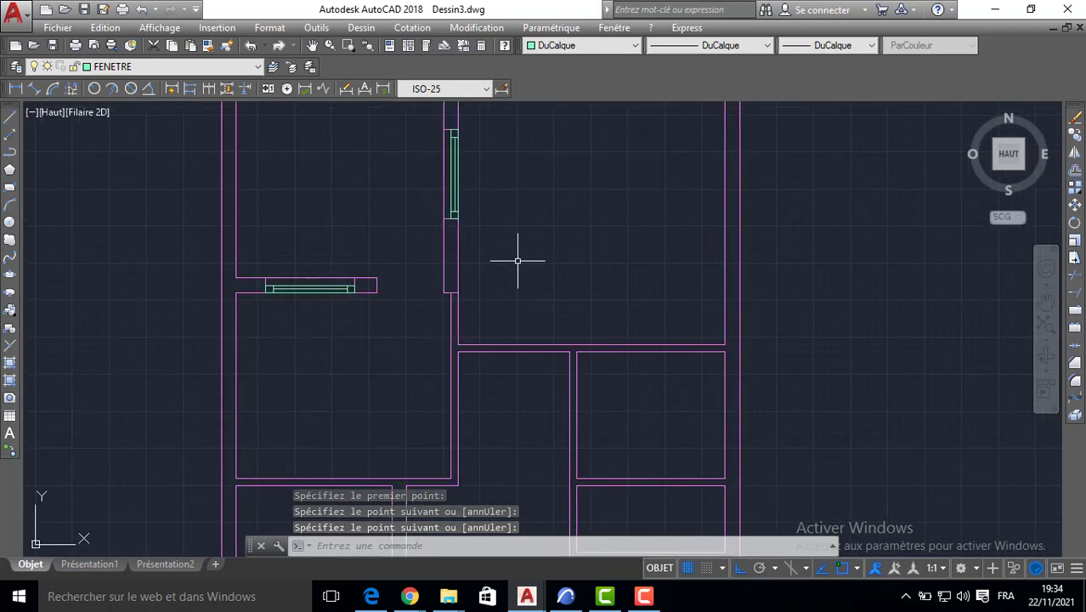
click(105, 70)
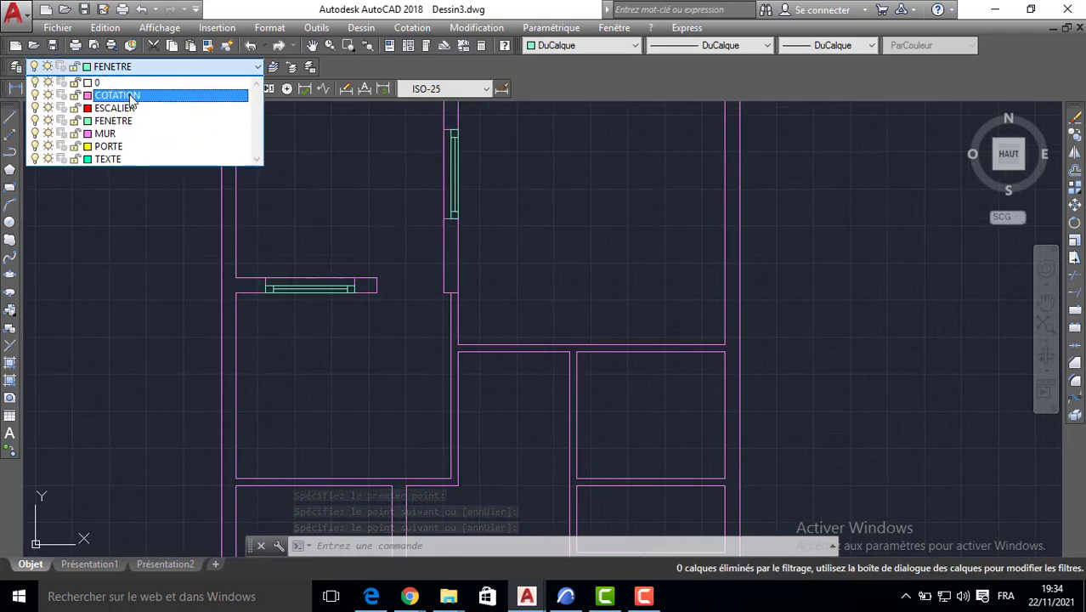
click(106, 133)
click(10, 117)
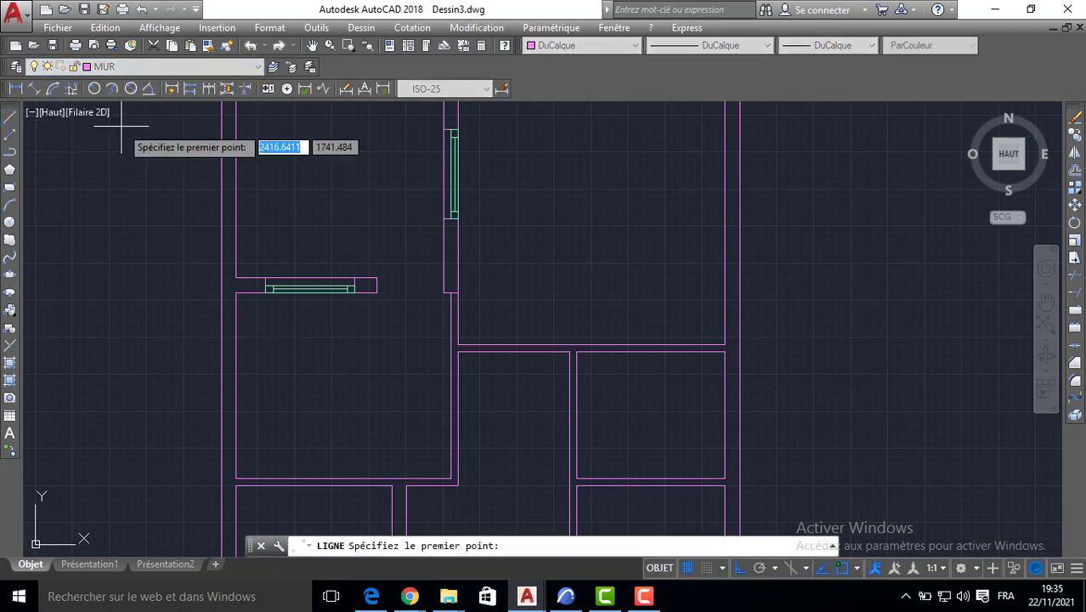
scroll(454, 350, up, 3)
click(453, 350)
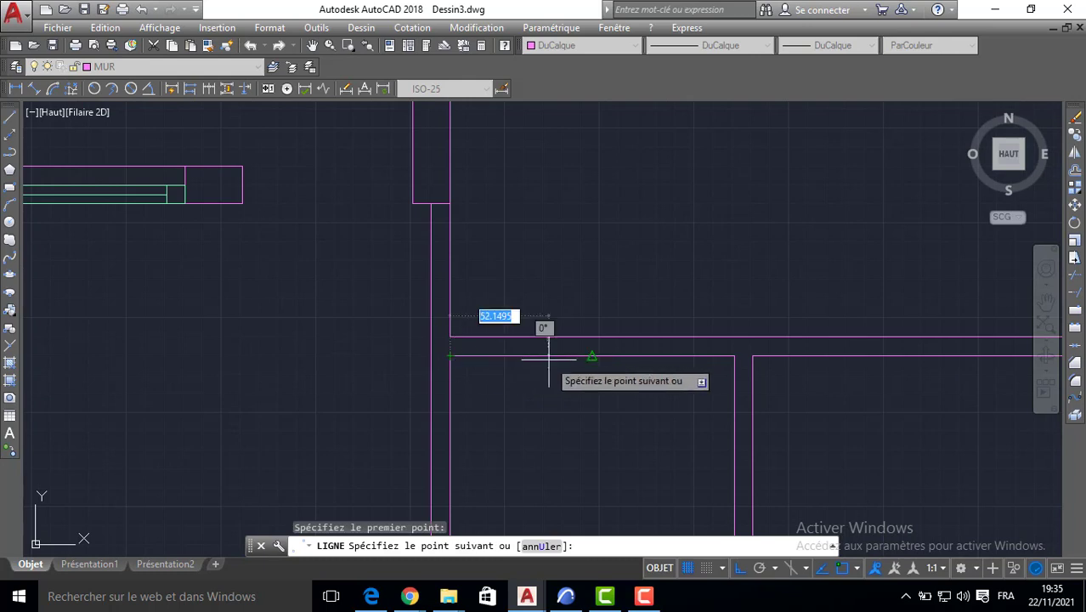
key(Return)
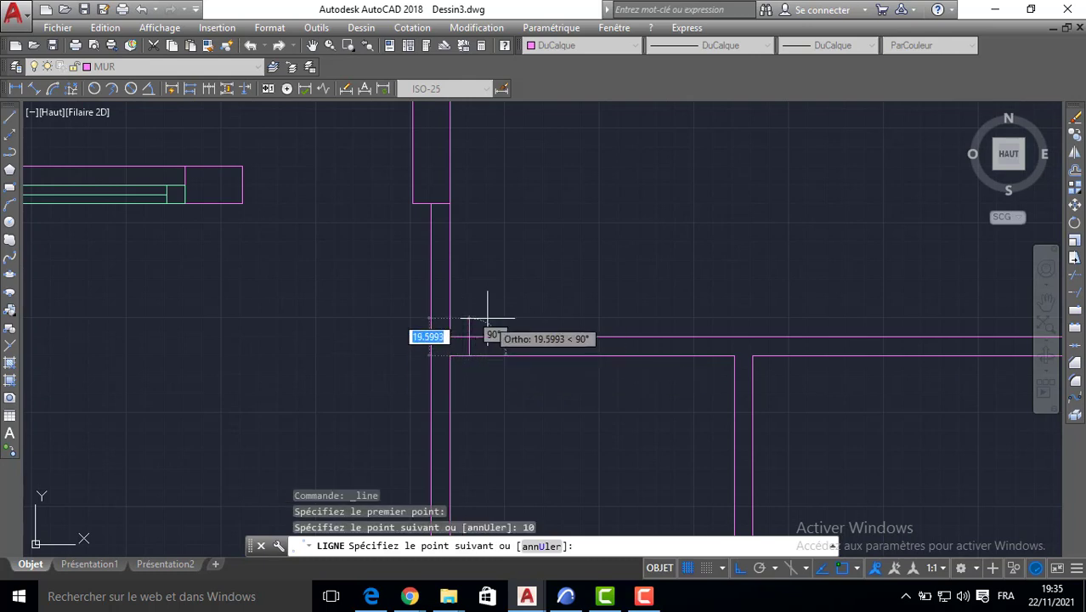
text(10)
key(Return)
key(Return)
Step: Draw a 10-long jamb line across the corridor's right-hand wall, 10 below its junction with the CHAMBRE's lower wall
key(Return)
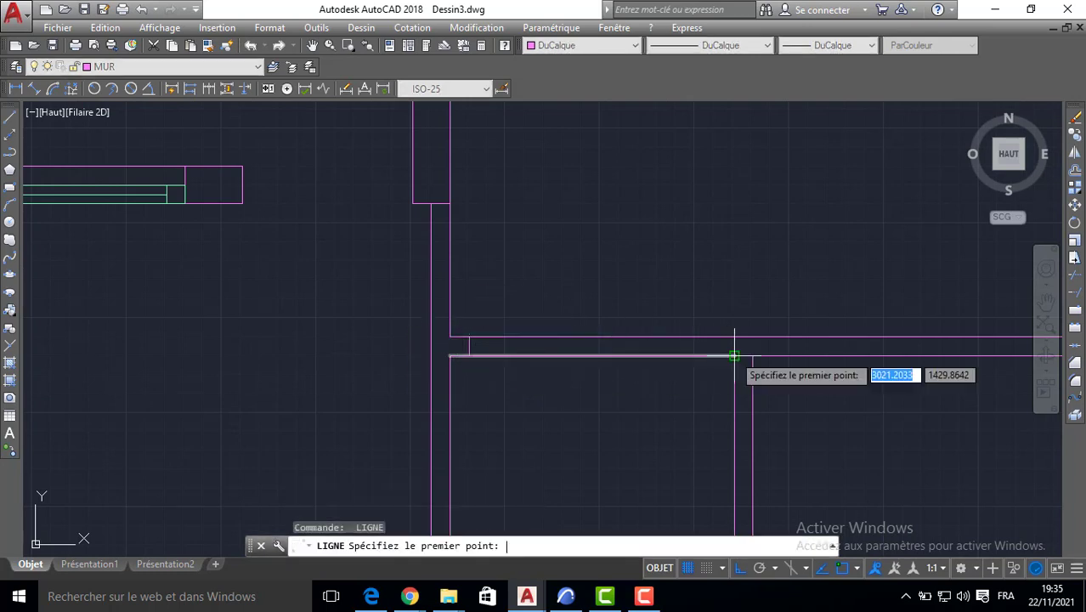
text(10)
key(Return)
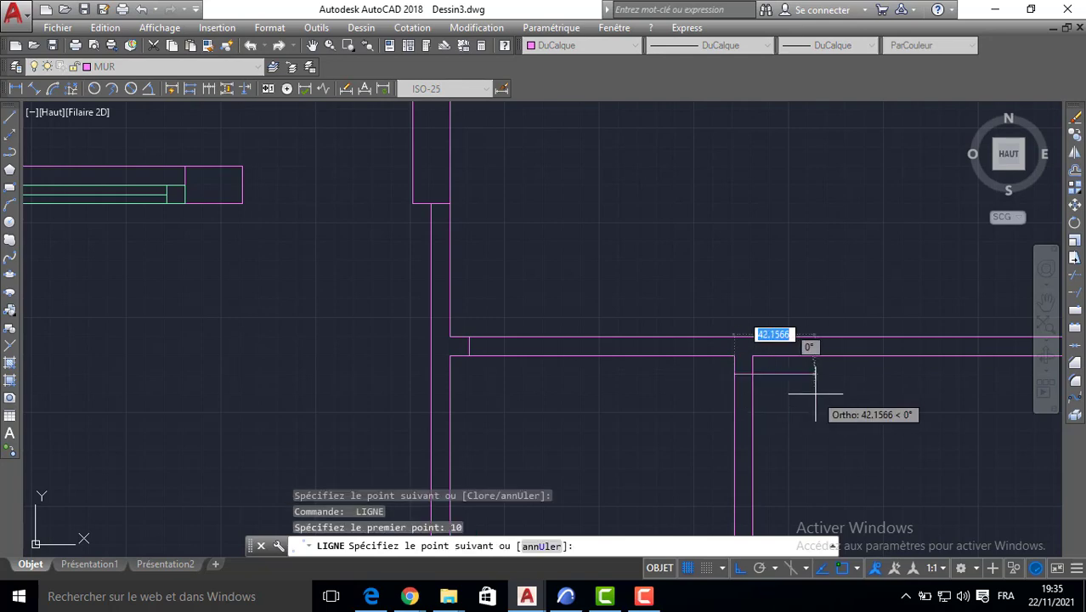
text(10)
key(Return)
key(Return)
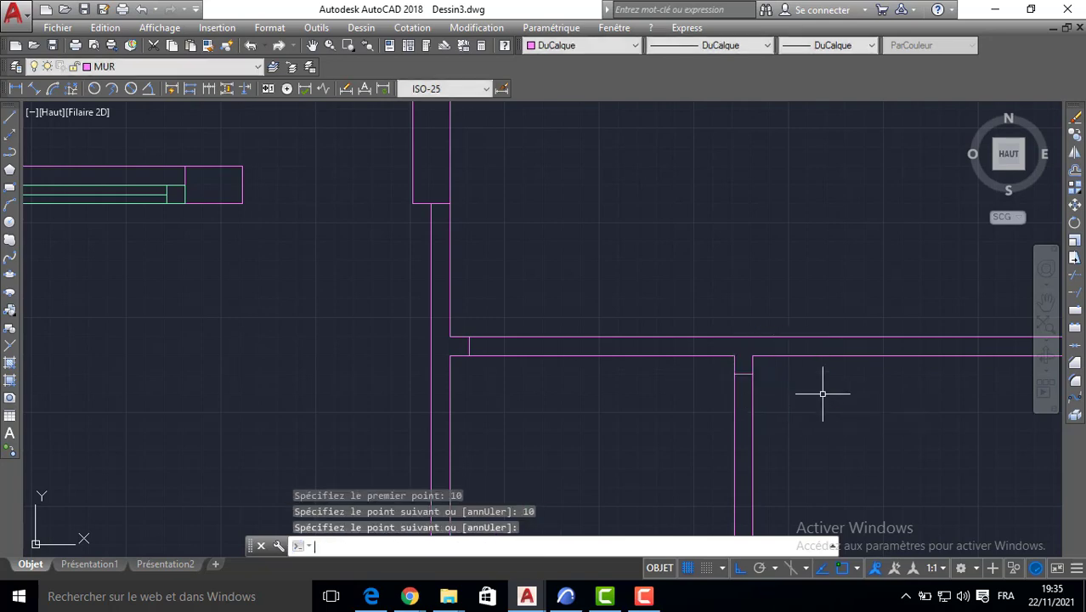
Step: Draw a jamb line across the wall between CUISINE and corridor, 10 above the CUISINE's lower inner corner
middle_drag(737, 411, 686, 318)
scroll(634, 349, down, 3)
middle_drag(587, 380, 578, 211)
key(Return)
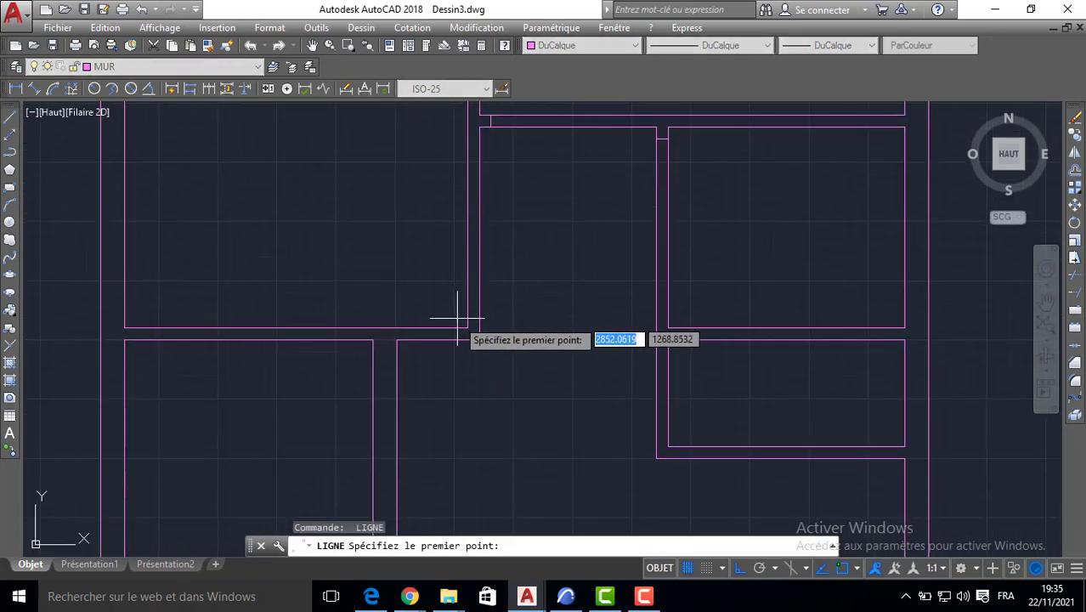
click(468, 327)
text(1)
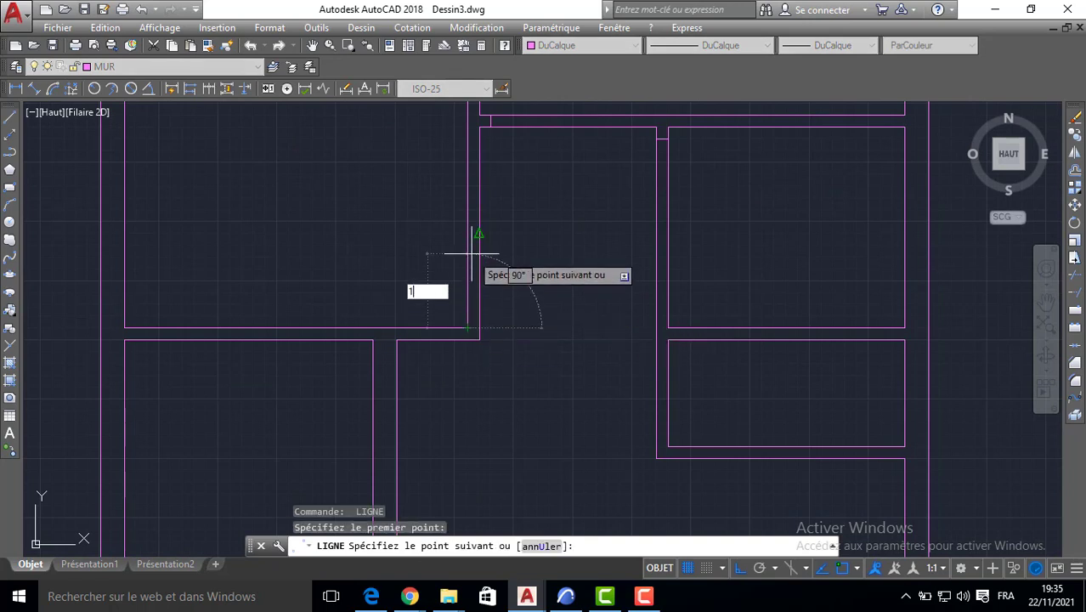
text(0)
key(Return)
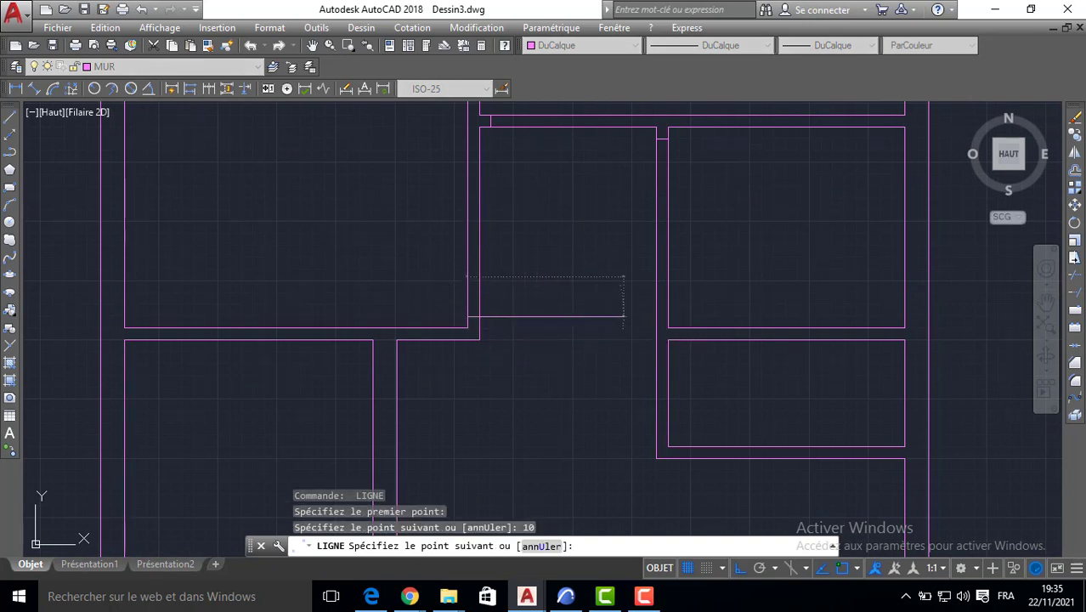
key(Return)
Step: Draw a jamb line across the corridor-side wall of the small lower-right room, 10 above that room's lower inner corner
key(Return)
click(668, 446)
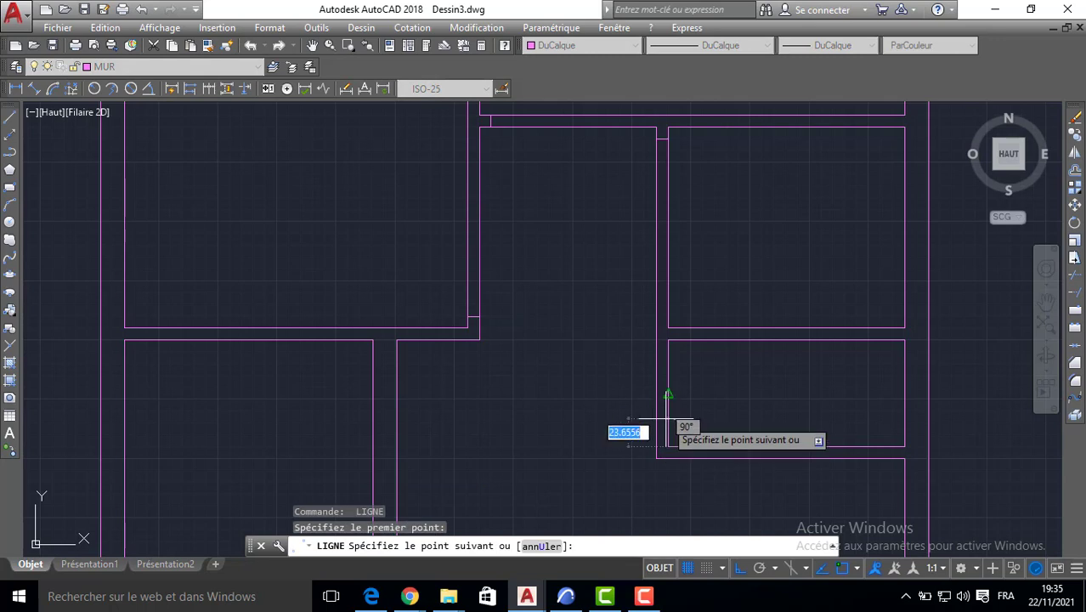
text(10)
key(Return)
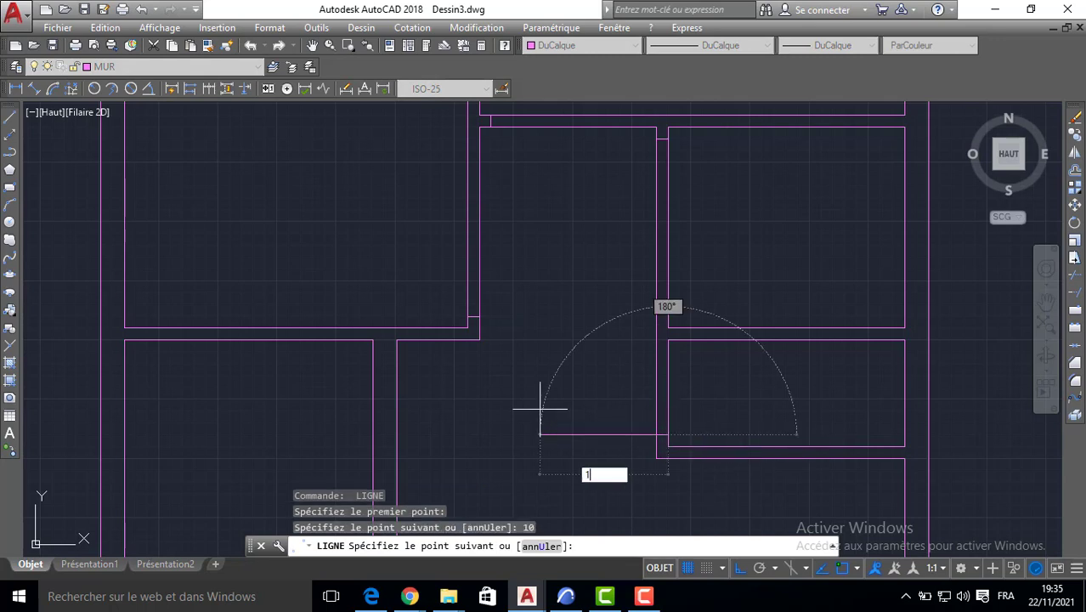
key(Return)
key(Return)
Step: Draw a line closing the upper end of the thick vertical wall where it meets the CUISINE's lower wall
key(Return)
click(396, 340)
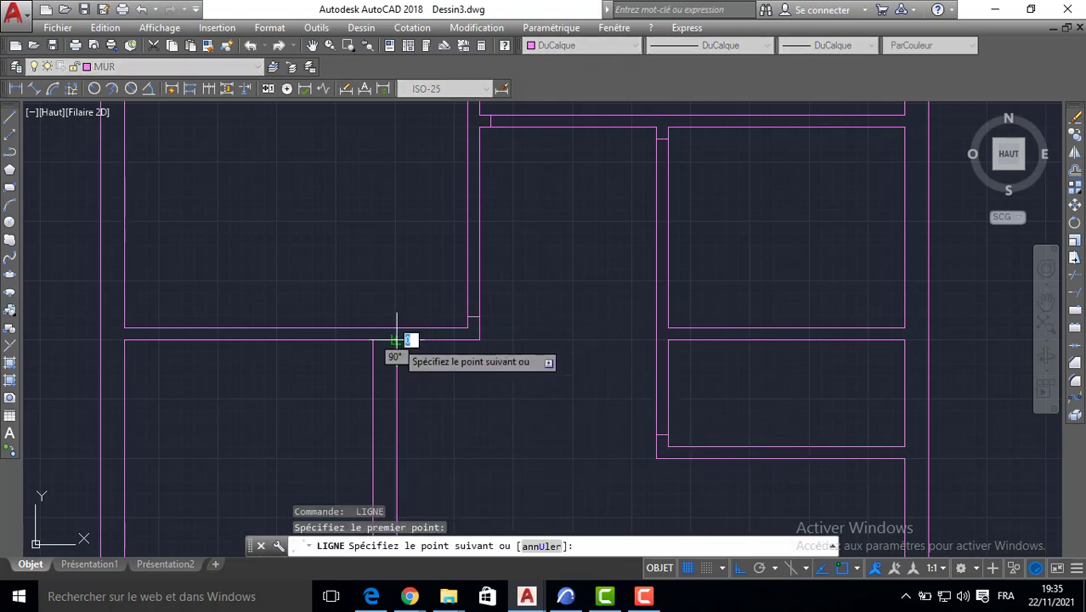
click(373, 340)
key(Return)
Step: Extend both faces of the small lower-right room's lower wall to the thick vertical wall, and the corridor-side face of the CUISINE wall down to them
middle_drag(497, 431, 503, 333)
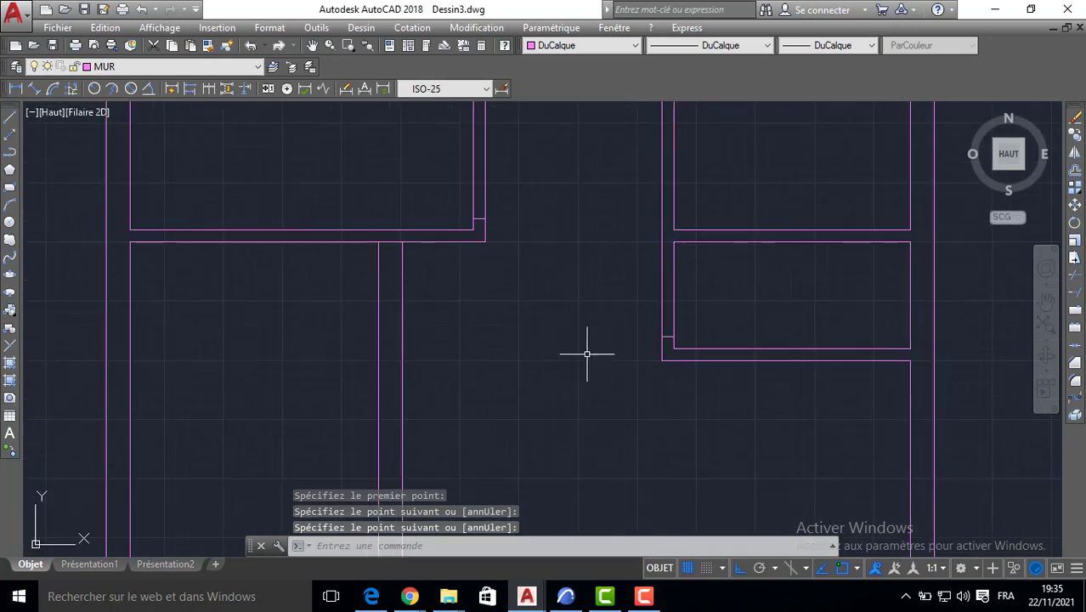
text(PR)
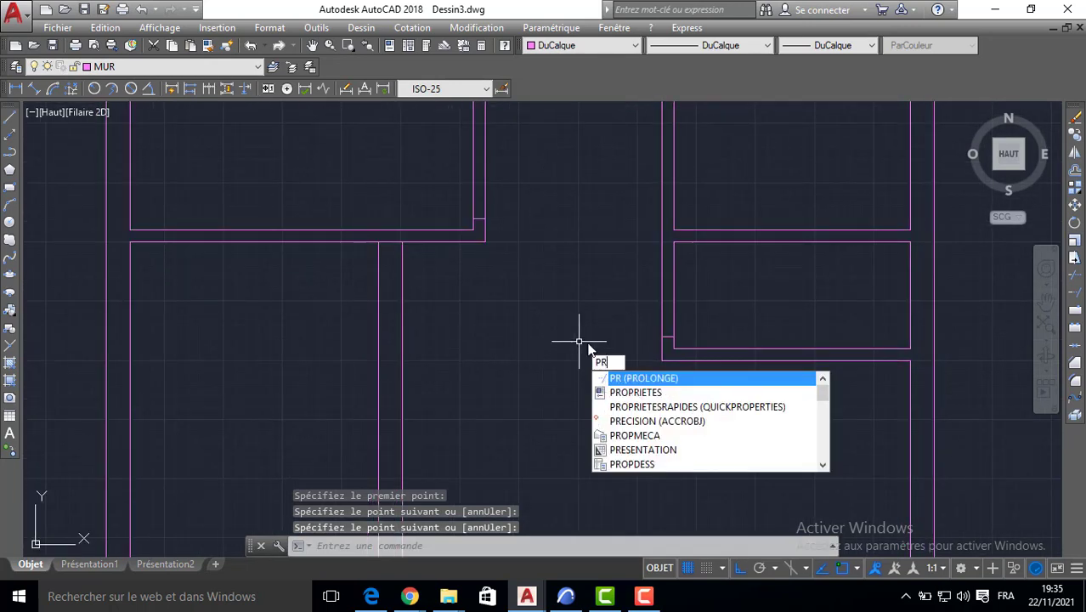
key(Return)
key(Return)
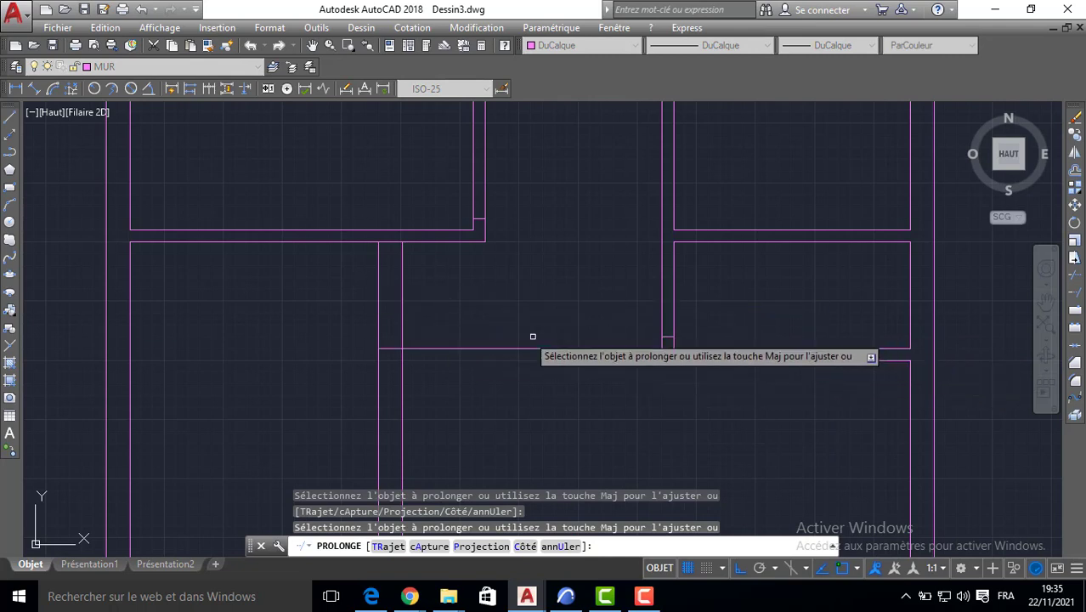
click(679, 359)
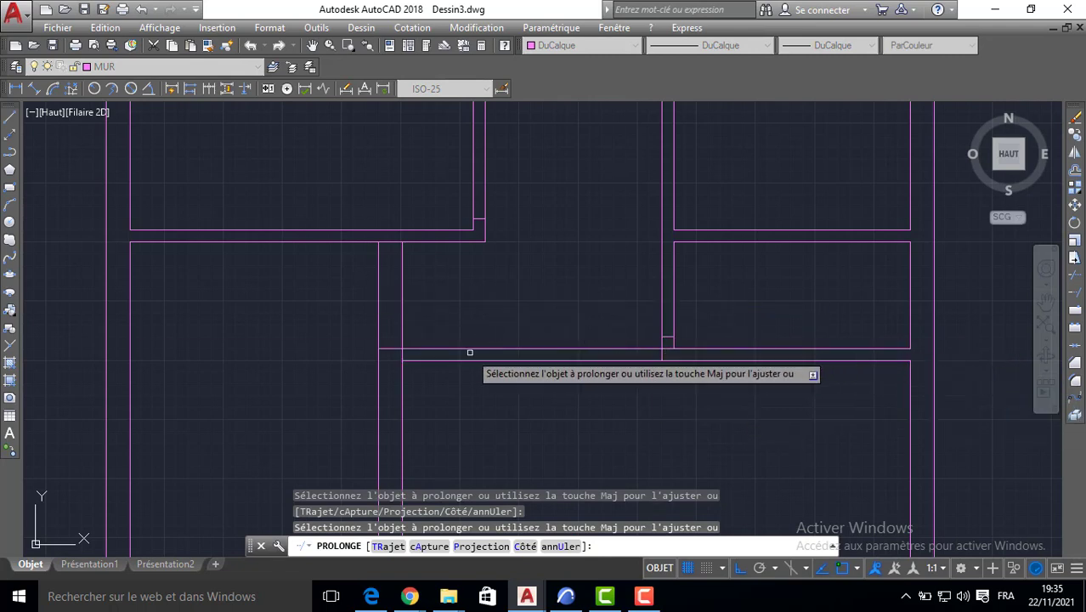
click(493, 306)
click(451, 327)
key(Return)
Step: Trim the extended lines across the corridor and the vertical wall lines below the CUISINE, leaving a short wall stub on the thick wall
text(A)
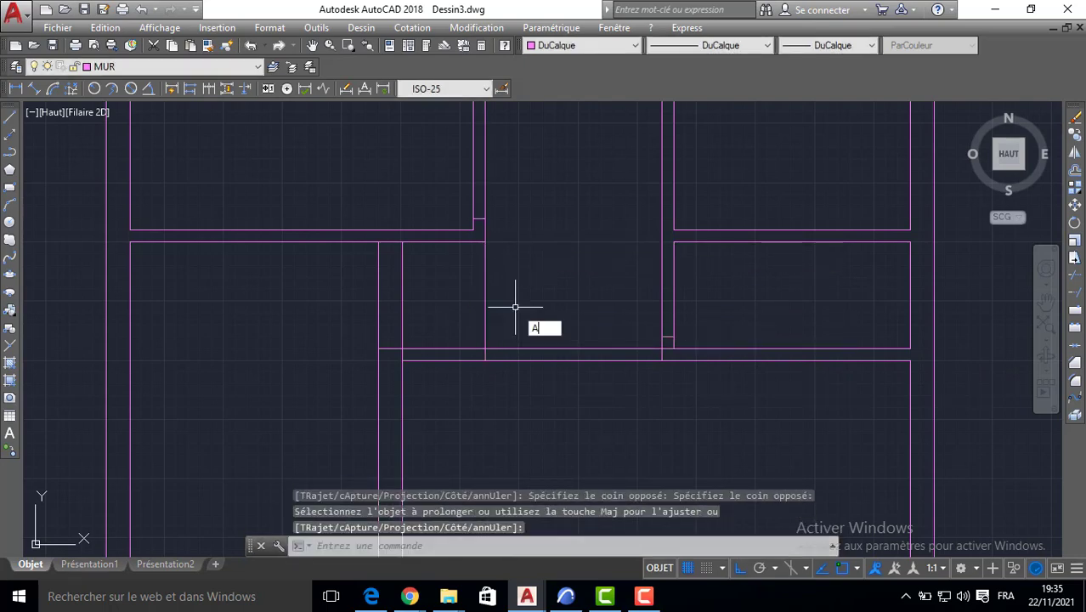
text(J)
key(Return)
key(Return)
click(574, 327)
click(546, 376)
click(527, 286)
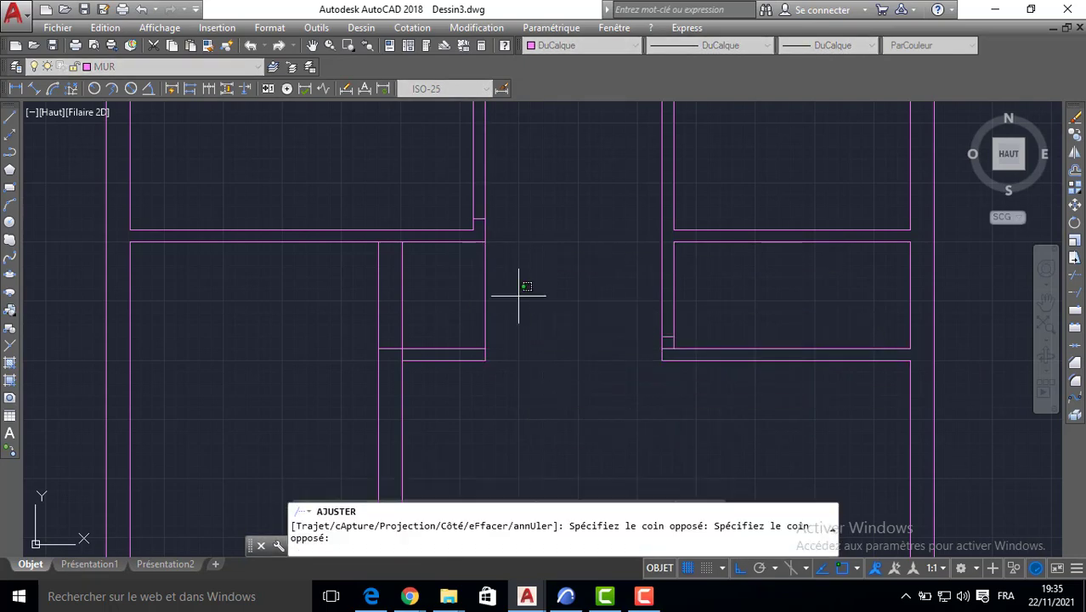
click(460, 302)
click(429, 303)
click(375, 304)
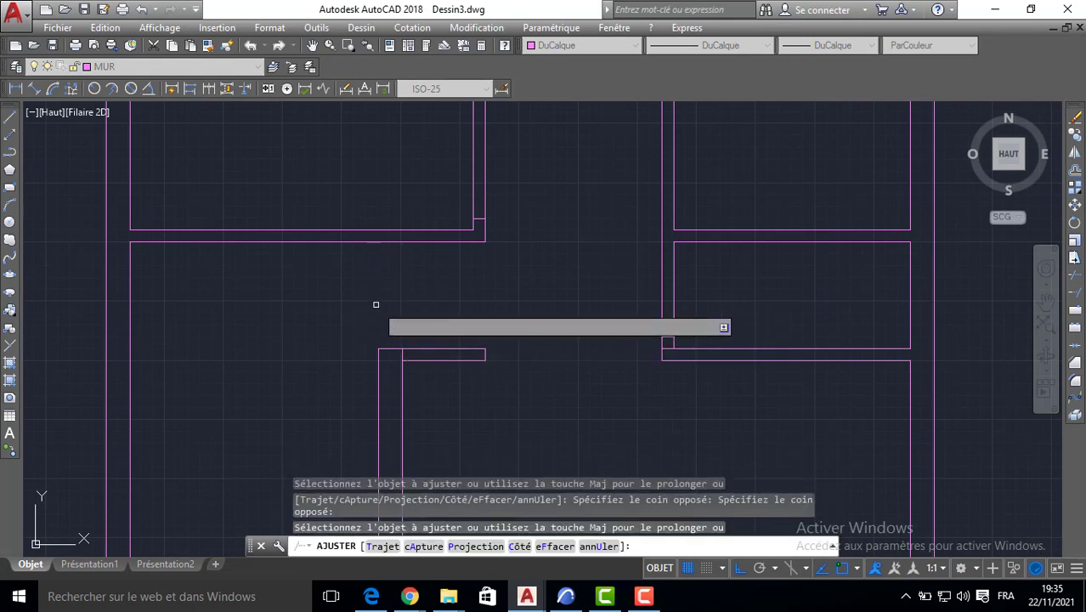
key(Return)
click(390, 242)
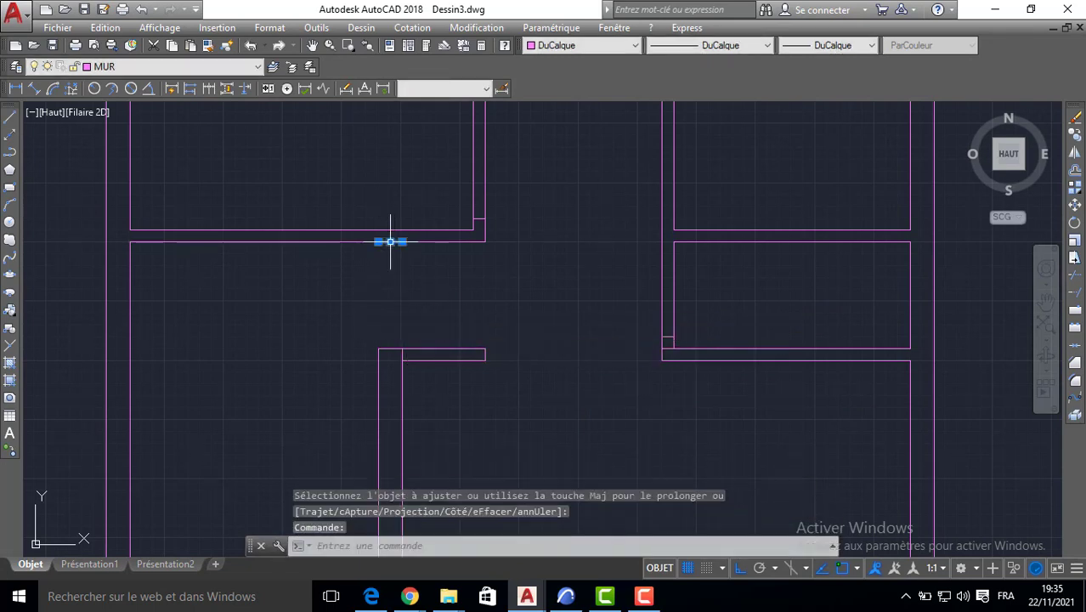
key(Escape)
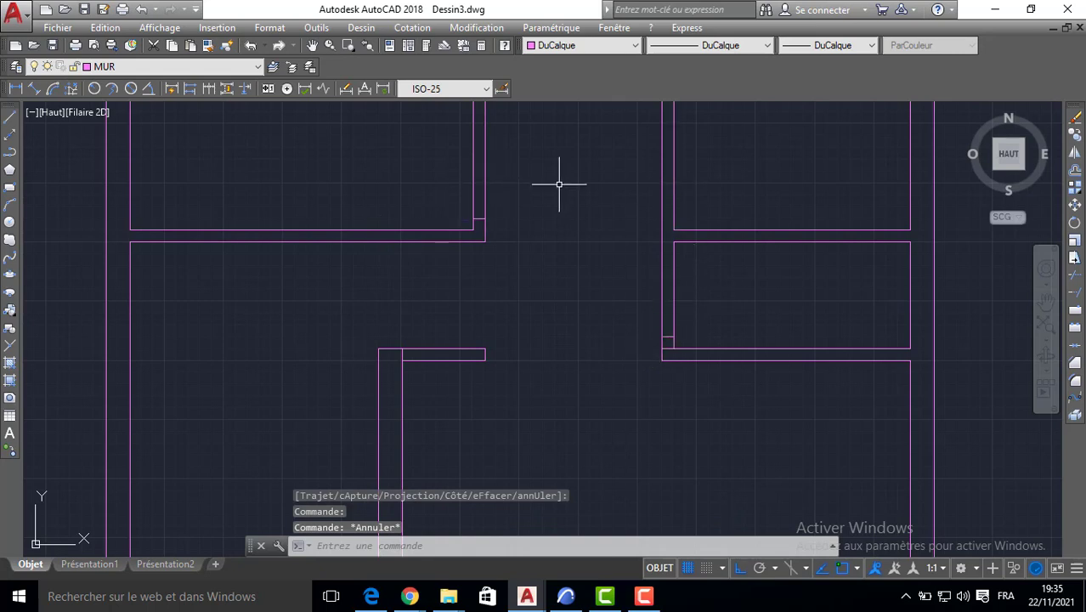
Step: Offset the CUISINE wall jamb upward and the CHAMBRE lower-wall jamb toward the right by 90 to mark the door widths
click(1075, 170)
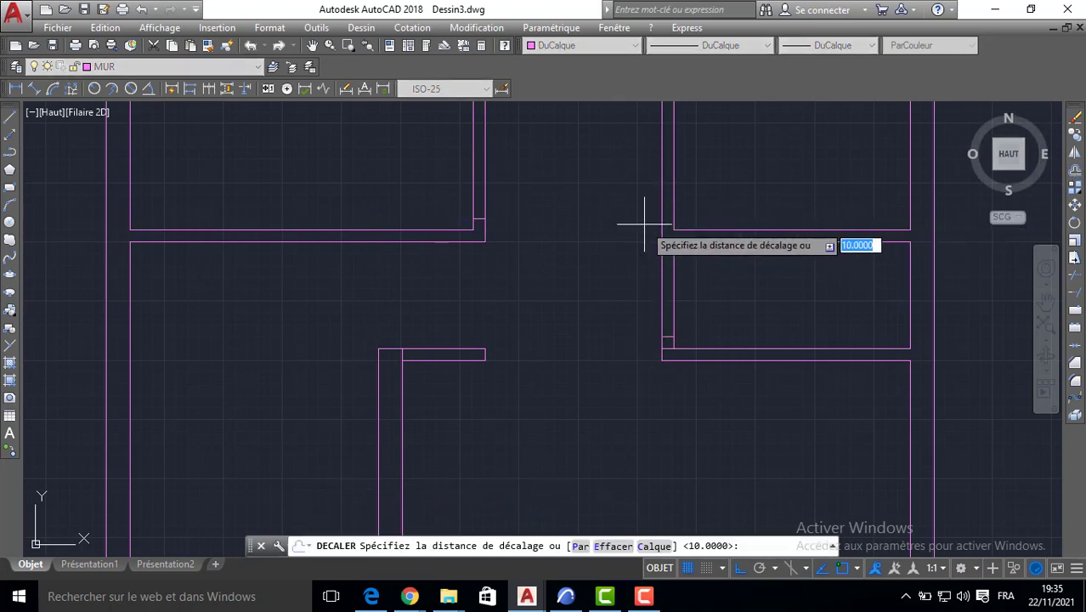
middle_drag(637, 230, 633, 359)
text(90)
key(Return)
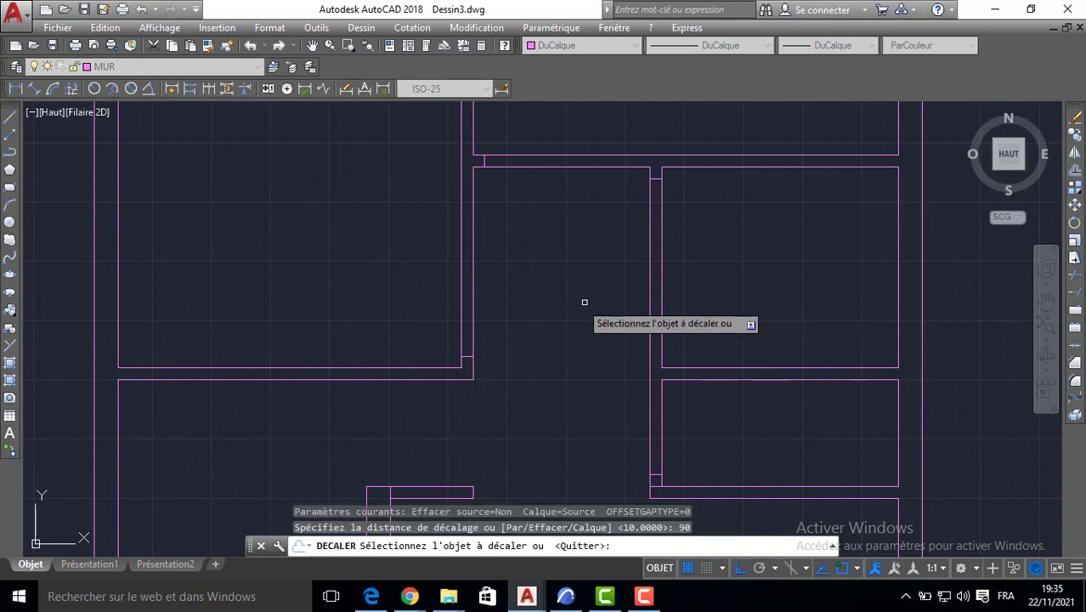
click(467, 356)
click(491, 289)
click(485, 162)
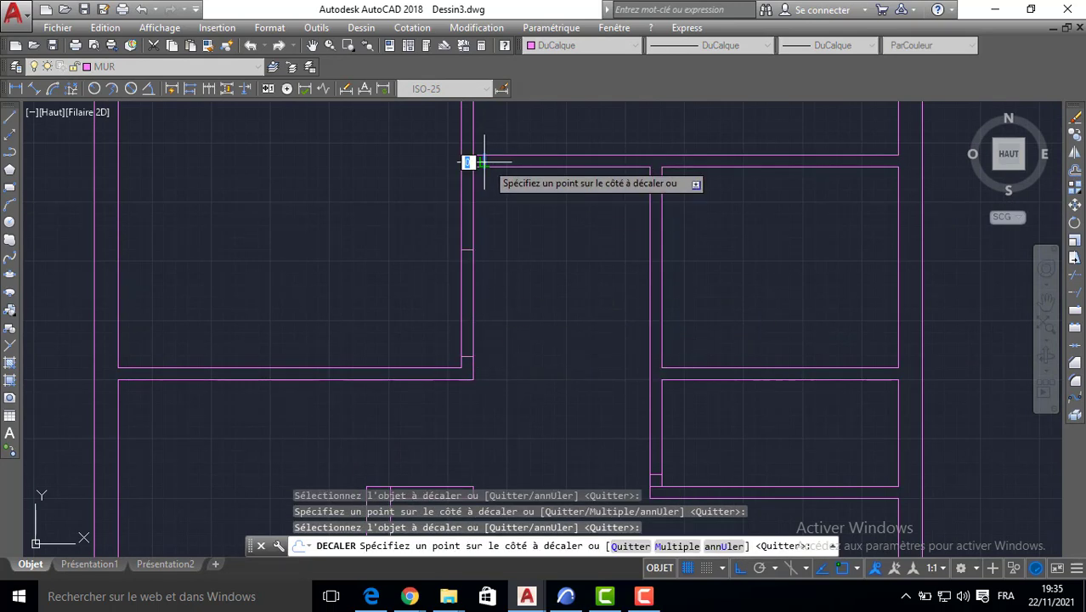
click(563, 193)
Step: Offset the small lower-right room's jamb line upward by 80 to mark its door width
middle_drag(420, 180, 441, 279)
scroll(473, 251, down, 4)
mouse_move(510, 290)
middle_down()
mouse_move(508, 180)
mouse_move(538, 268)
middle_up()
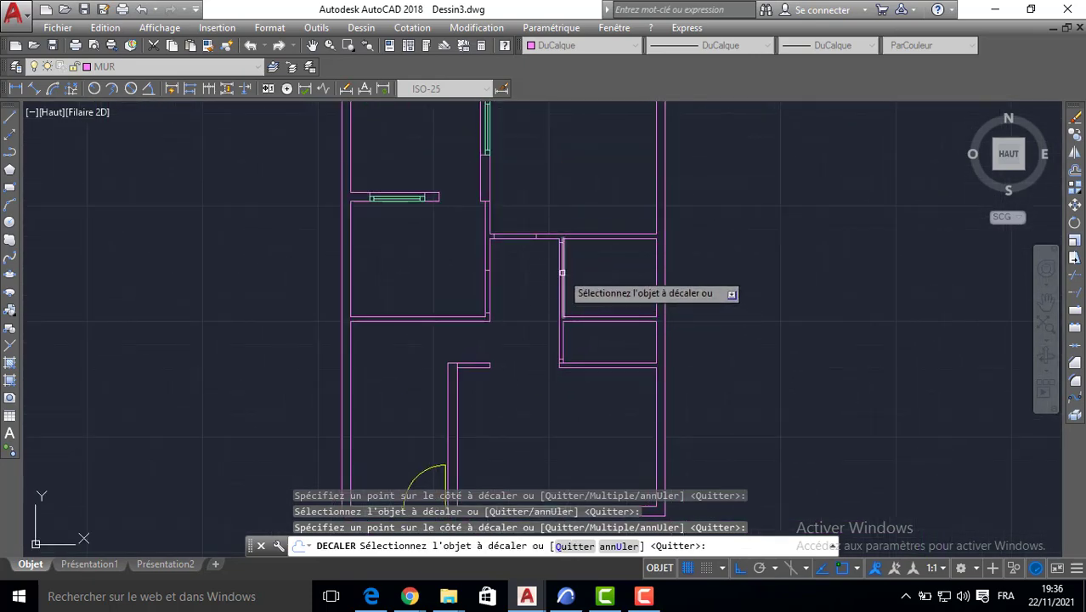
scroll(568, 325, up, 2)
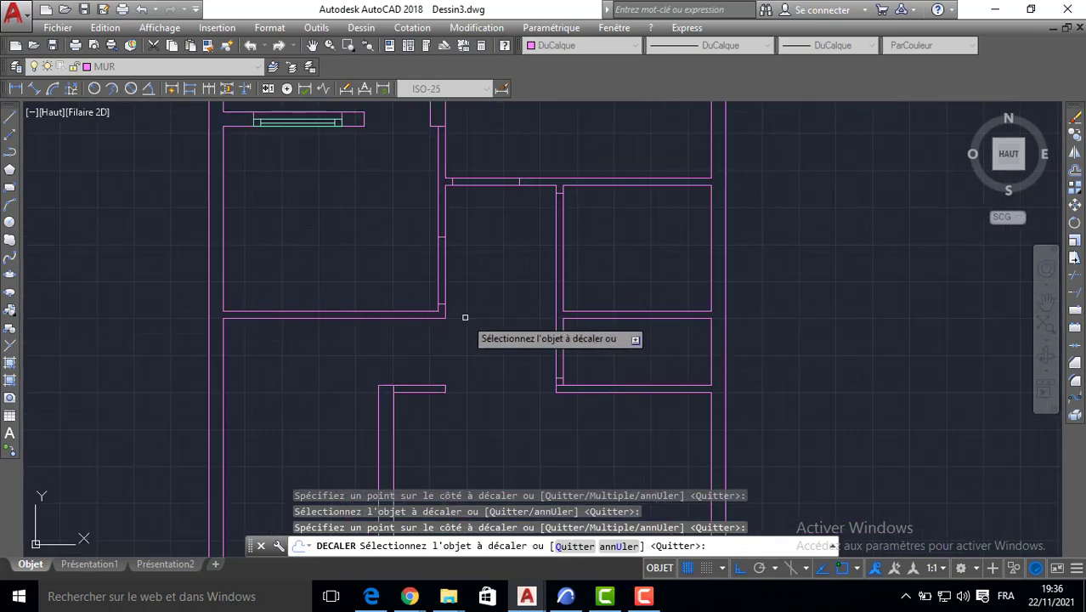
key(Return)
key(Return)
text(80)
key(Return)
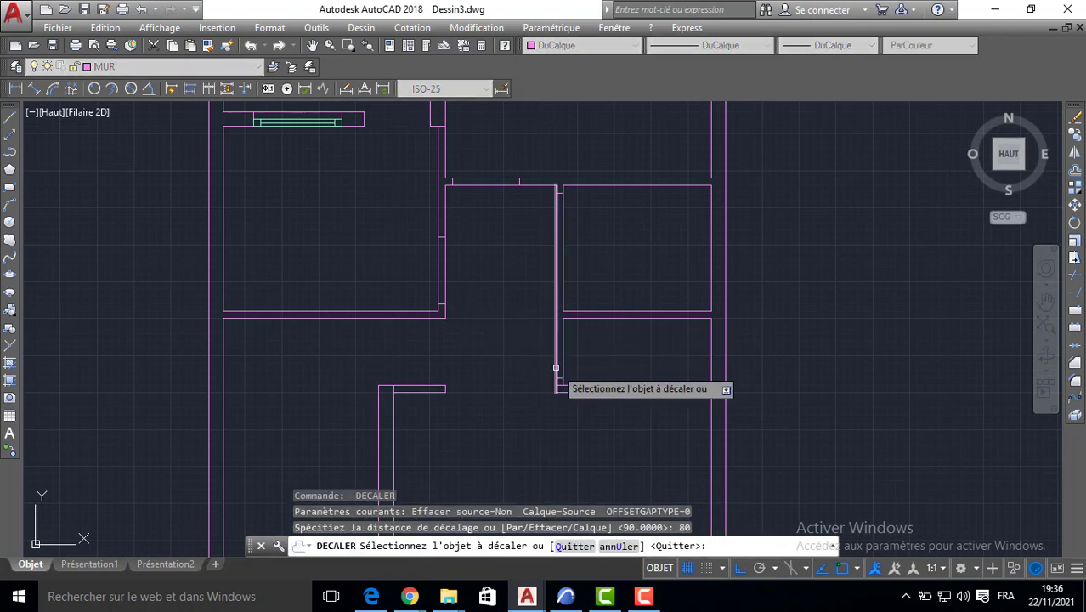
click(558, 378)
click(563, 316)
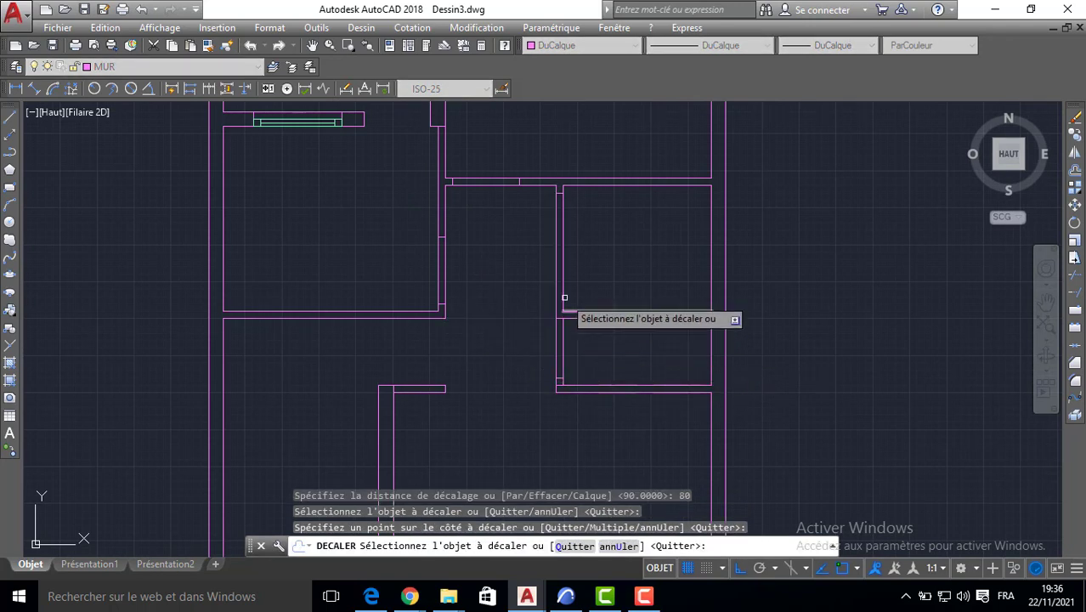
Step: Offset the jamb line at the upper end of the larger right-hand room's corridor wall downward by 80 to mark its door width
click(557, 190)
click(655, 225)
key(Return)
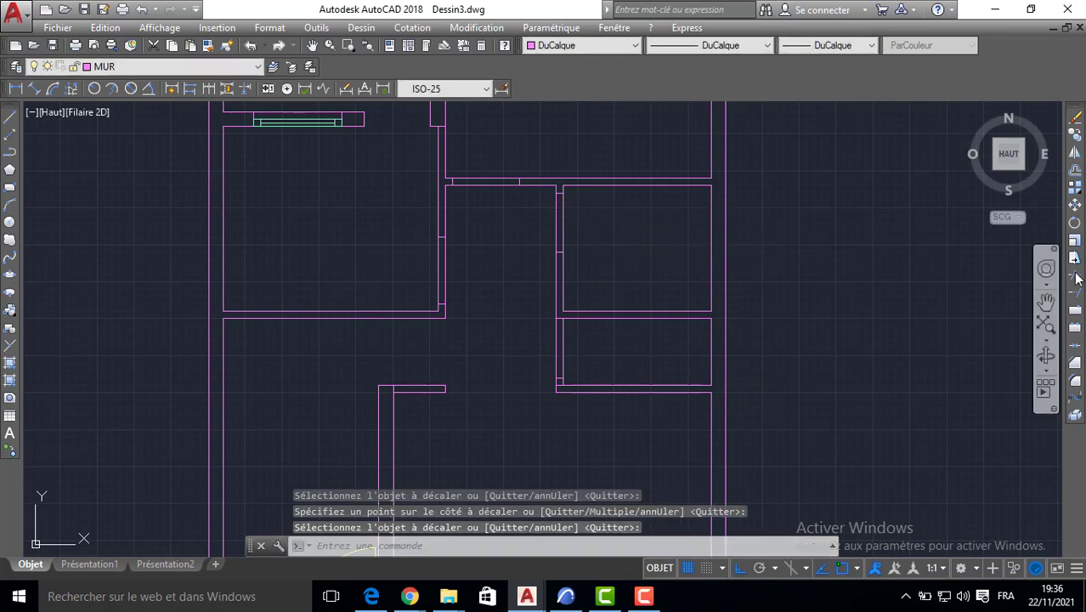
Step: Trim the wall lines between the small lower-right room's jamb and the wall above to open its doorway
click(1075, 275)
scroll(599, 375, up, 2)
key(Return)
click(554, 327)
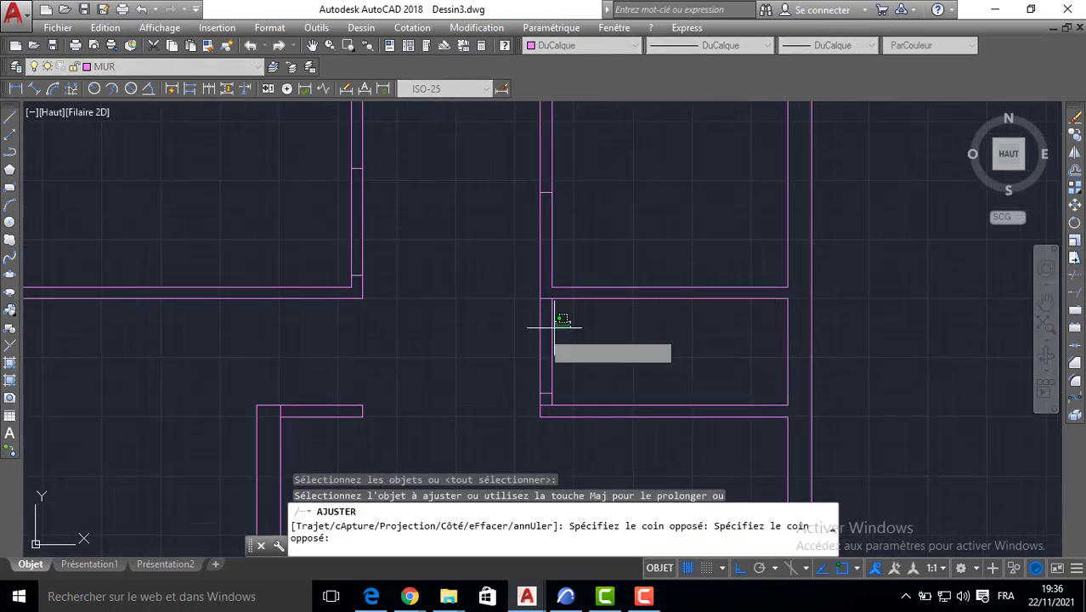
click(514, 340)
scroll(544, 401, up, 2)
click(546, 407)
click(543, 397)
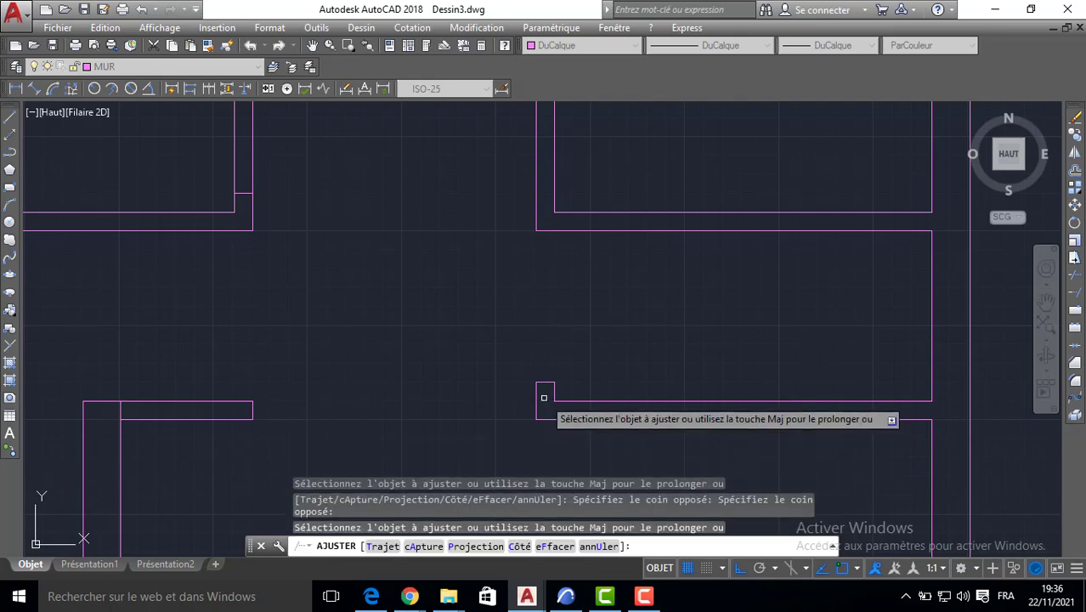
Step: Trim the wall lines between the jambs in the CUISINE wall, the larger right-hand room's corridor wall and the CHAMBRE lower wall to open their doorways
scroll(345, 241, down, 5)
click(634, 251)
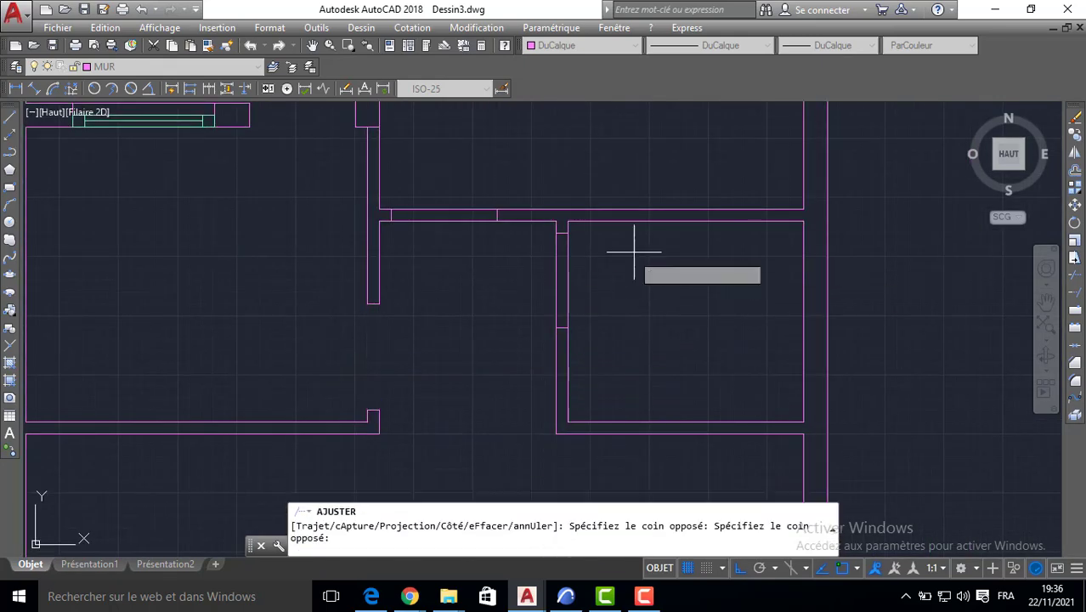
click(505, 299)
click(447, 184)
click(431, 248)
middle_drag(373, 216, 422, 303)
scroll(422, 304, down, 2)
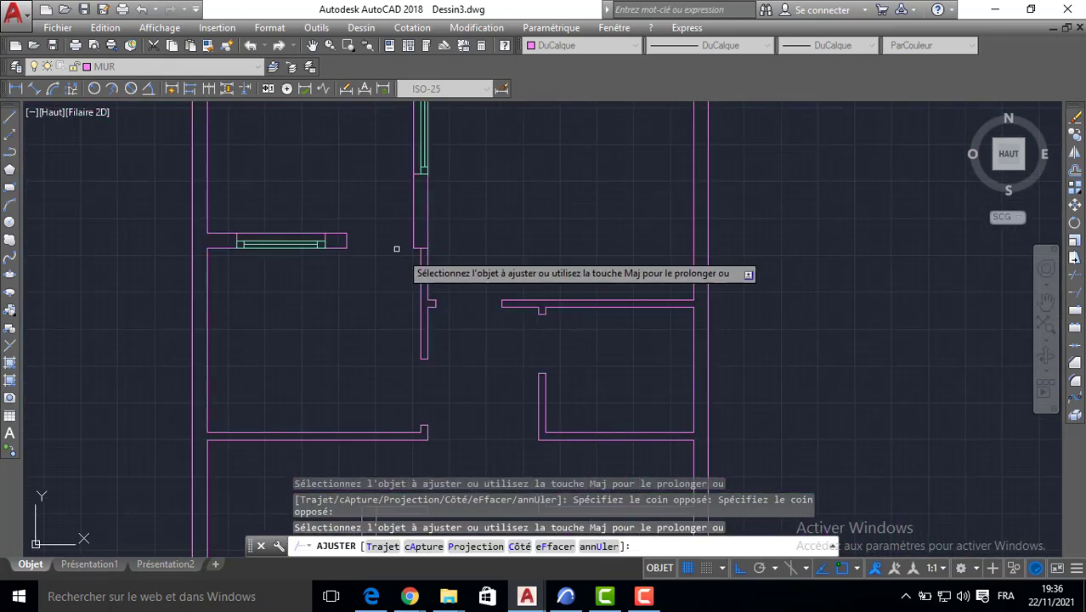
middle_drag(500, 315, 505, 250)
middle_drag(476, 381, 490, 320)
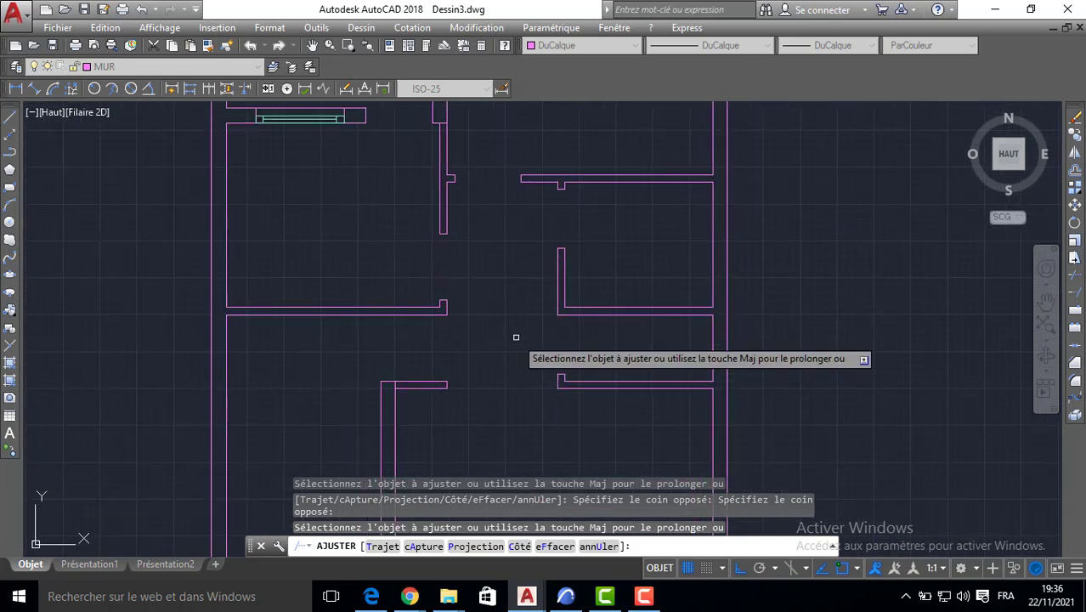
key(Return)
Step: Make PORTE the current layer and draw a 5 by 5 square from the room-side corner of the small lower-right room's door jamb
click(105, 64)
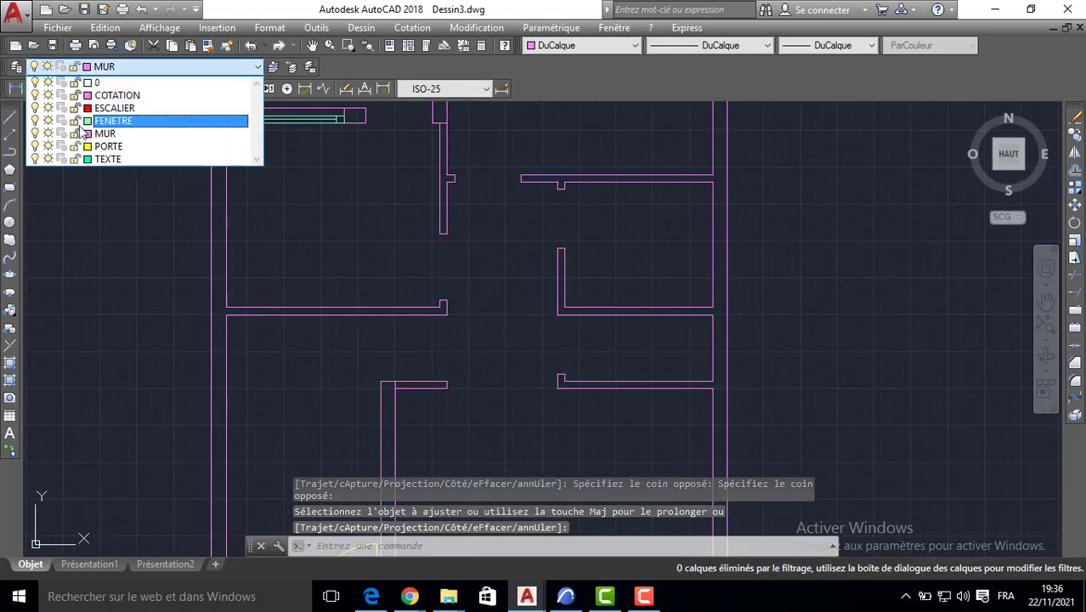
click(112, 149)
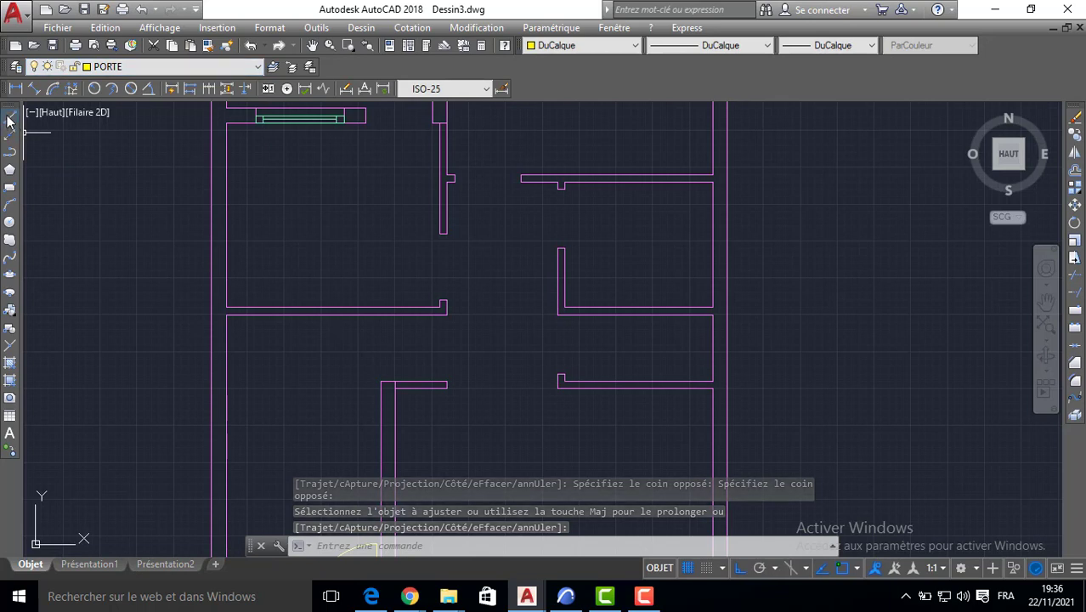
click(10, 119)
scroll(577, 356, up, 3)
click(527, 401)
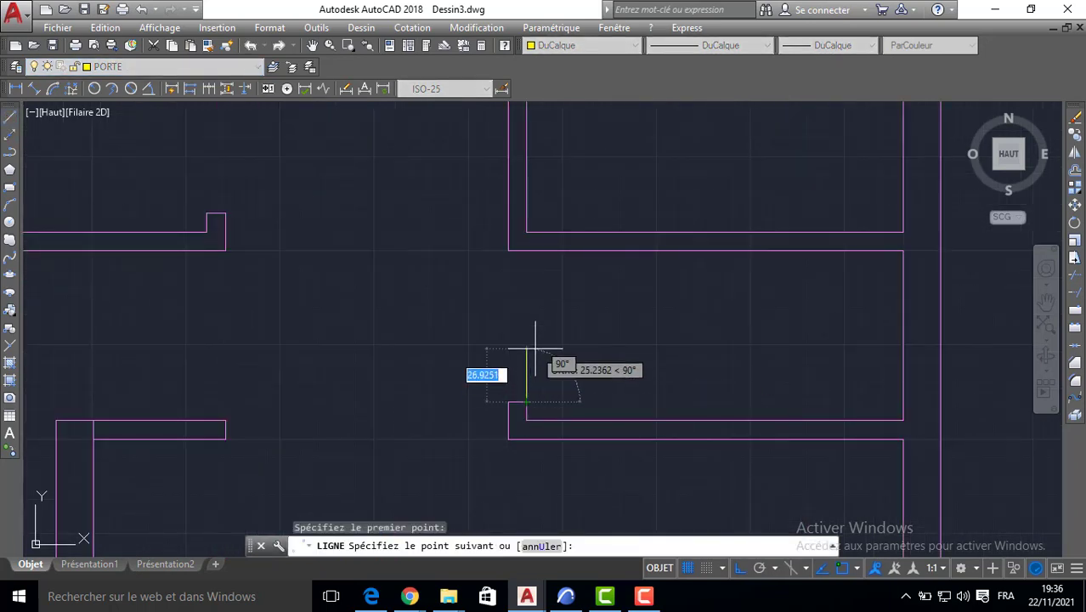
text(5)
key(Return)
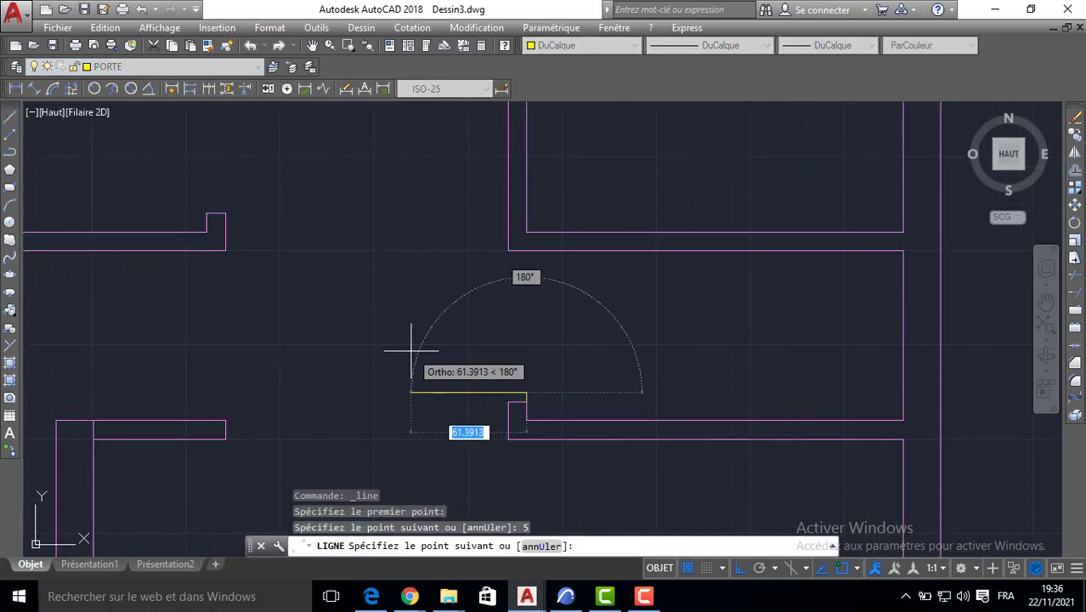
text(5)
key(Return)
text(5)
key(Return)
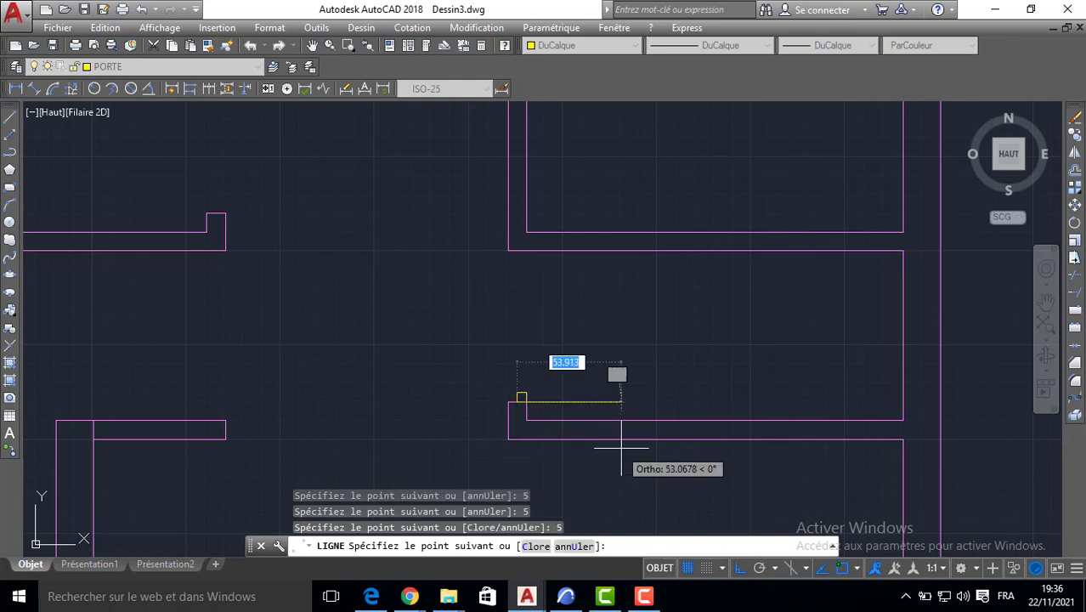
text(5)
key(Return)
key(Return)
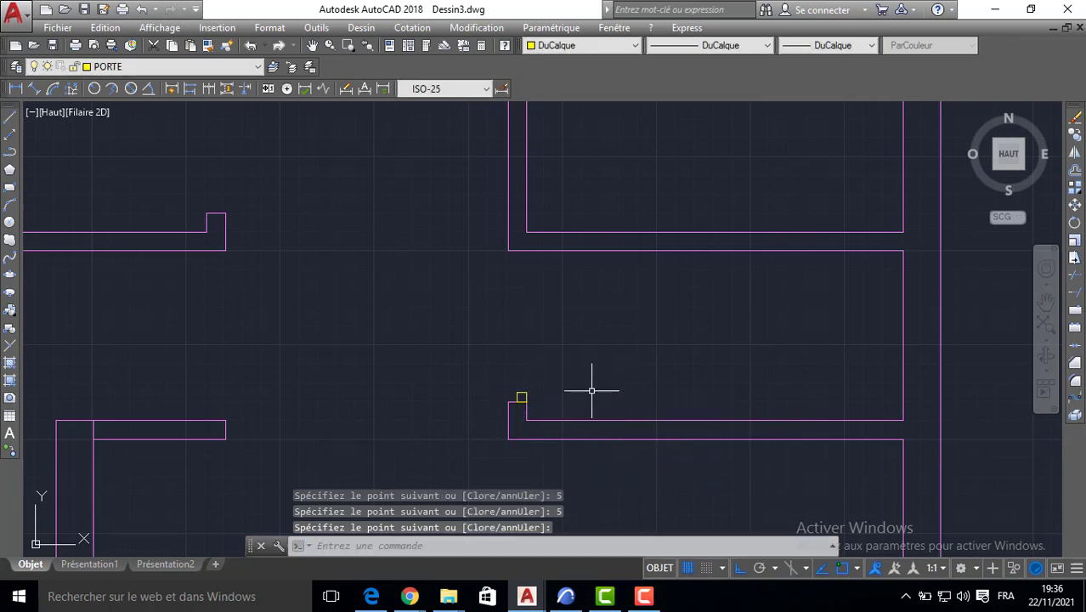
Step: Copy the small door-frame square straight up toward the opposite side of the small lower-right room's doorway
click(511, 378)
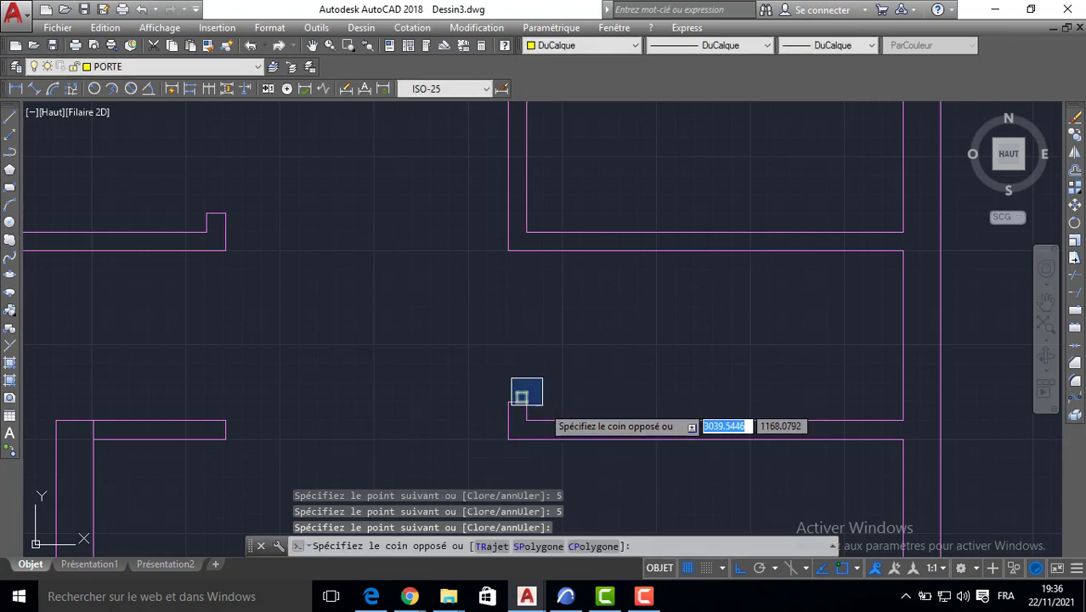
click(521, 397)
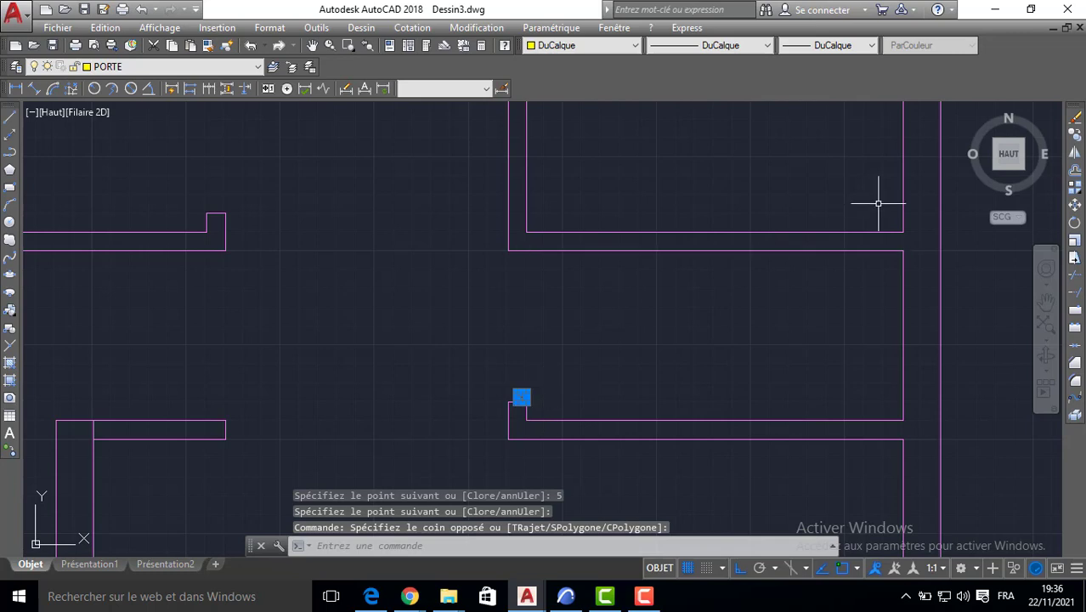
click(1076, 136)
click(521, 397)
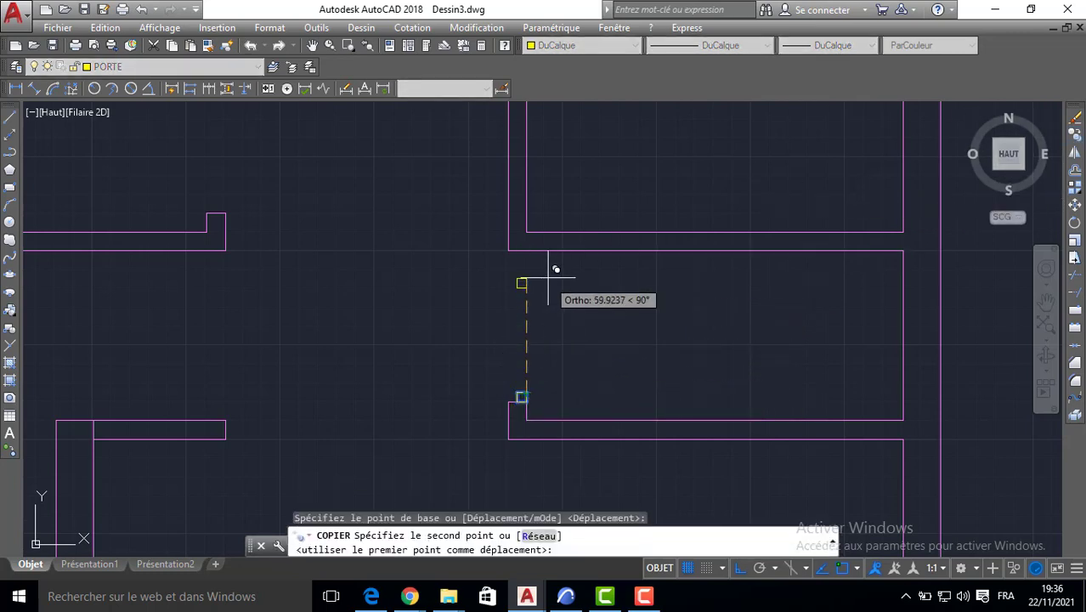
Step: Copy the door-frame square to the upper wall of the right-hand opening, and from there 230 units across to the left opening's upper wall
click(521, 252)
key(Return)
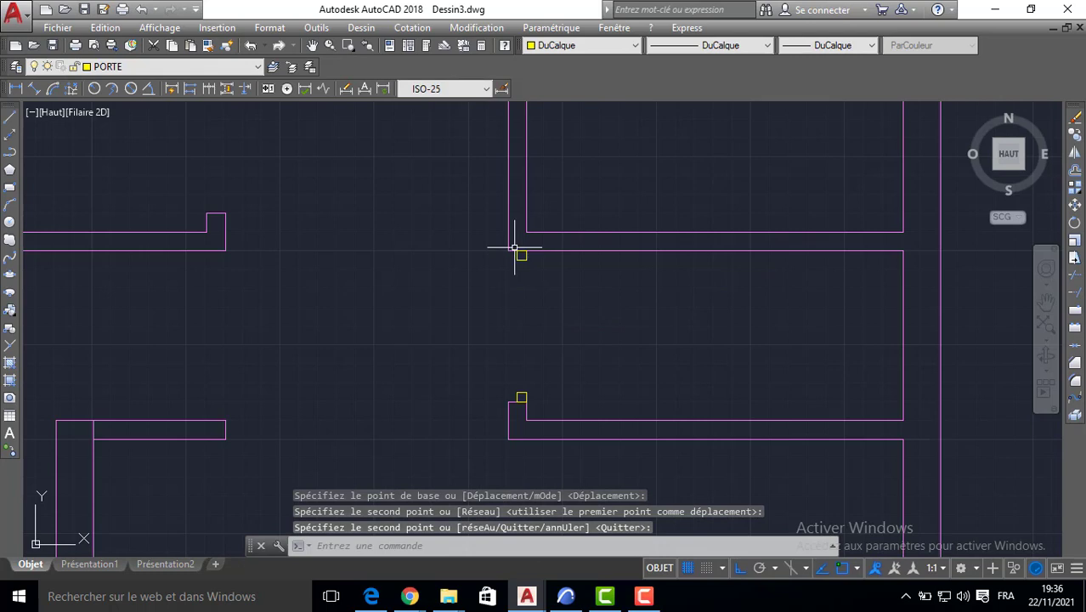
click(521, 252)
key(Return)
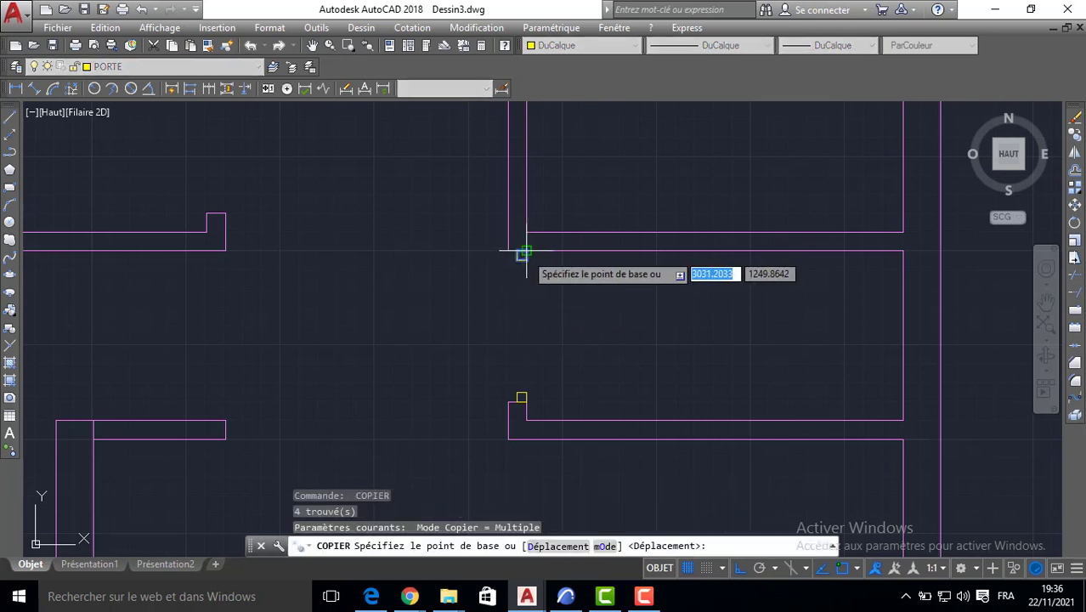
click(521, 254)
click(93, 251)
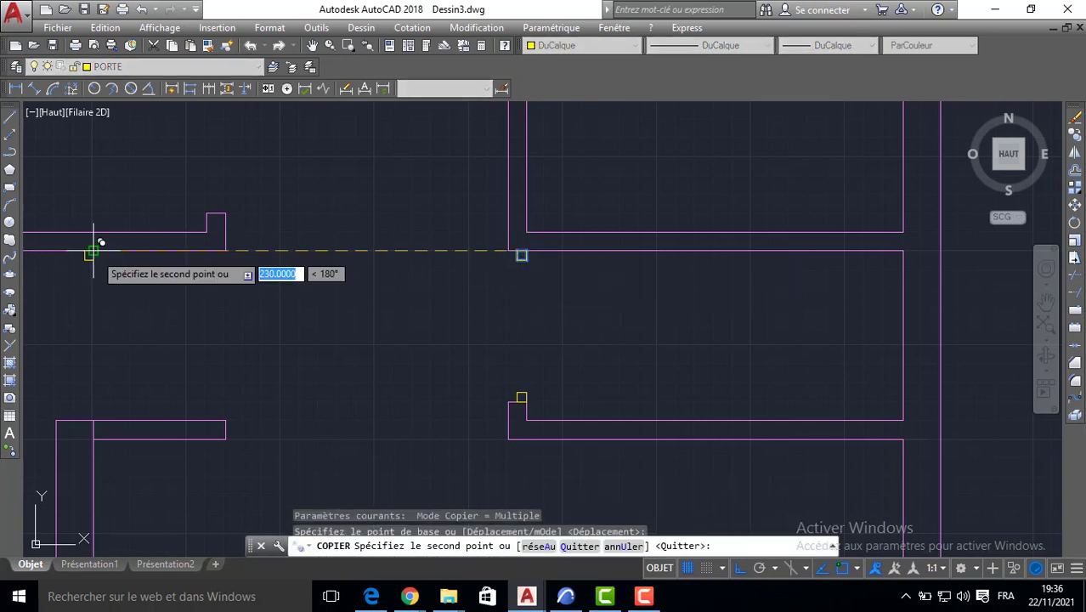
key(Return)
Step: Copy the left opening's upper frame square straight down onto the wall corner on the opposite side of that opening
click(75, 240)
click(114, 284)
key(Return)
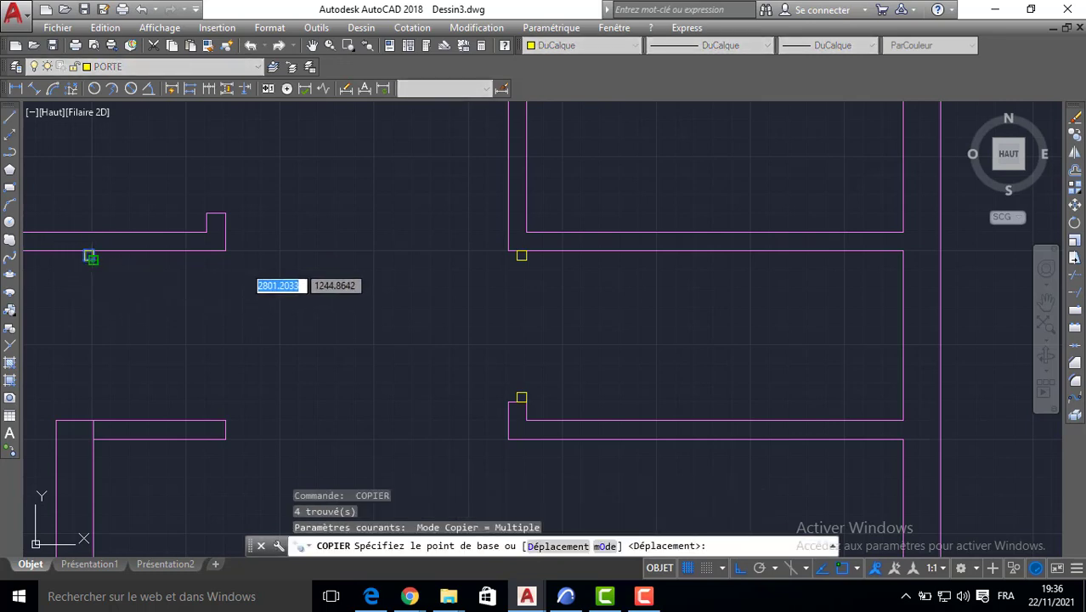
click(89, 255)
key(Return)
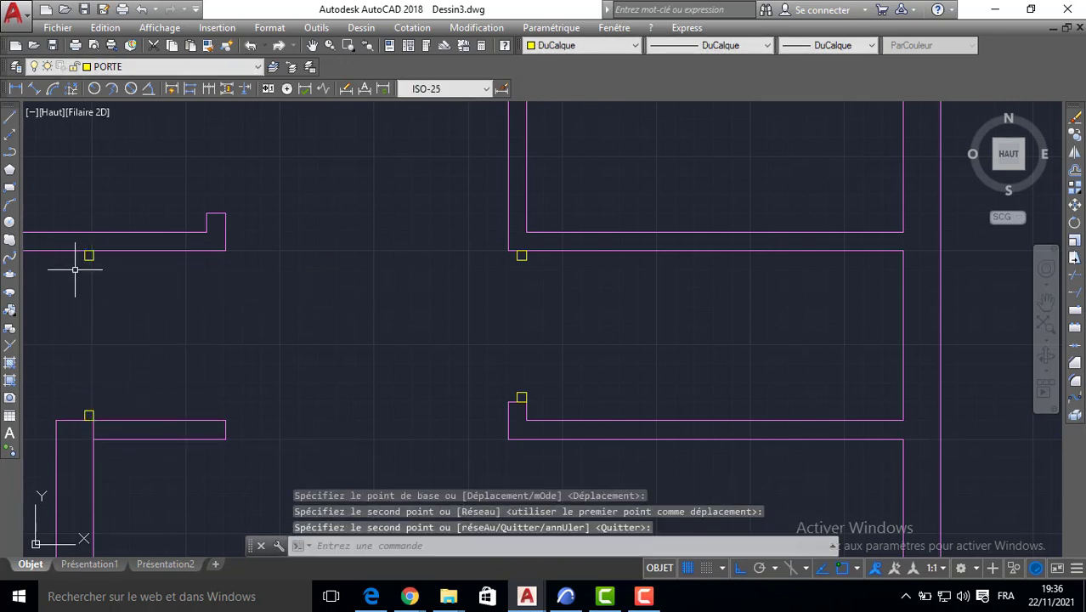
Step: Copy the left opening's pair of frame squares up to the next opening in the left vertical wall, aligned with the wall end
click(75, 235)
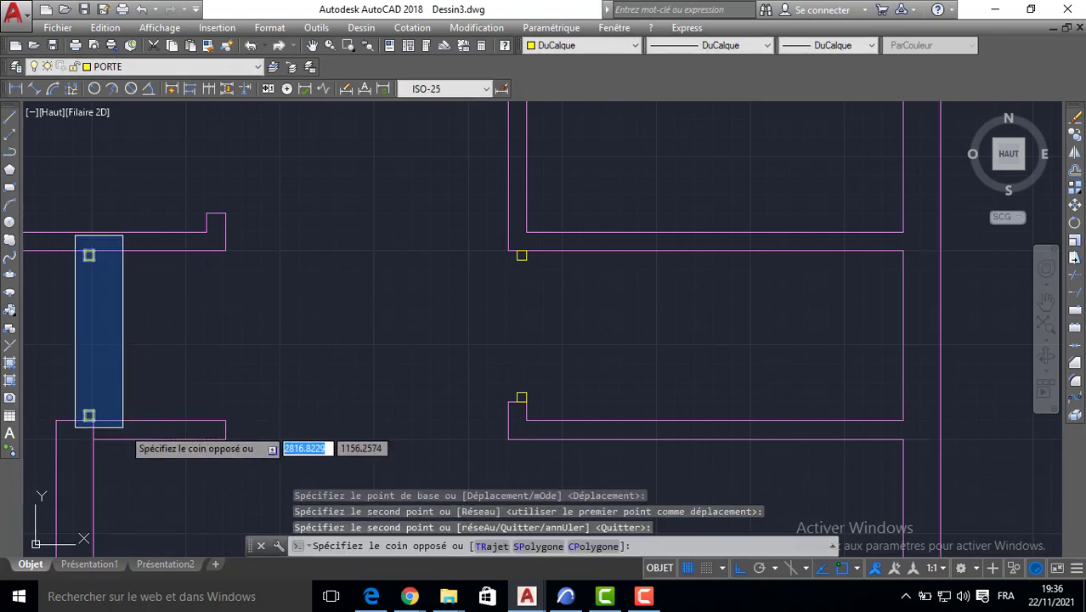
click(123, 426)
key(Return)
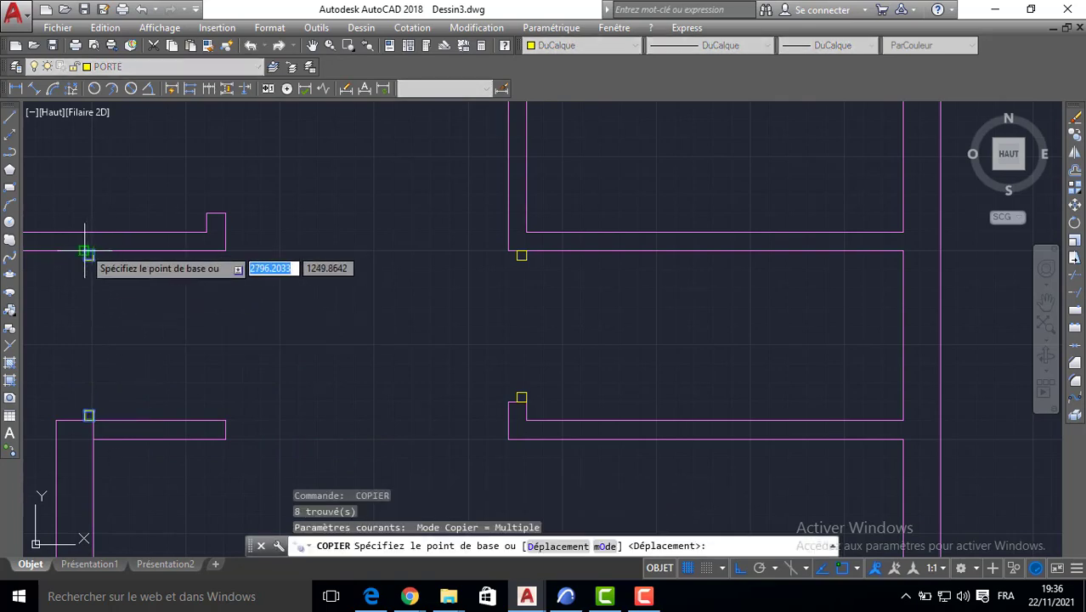
click(85, 252)
middle_drag(183, 168, 206, 329)
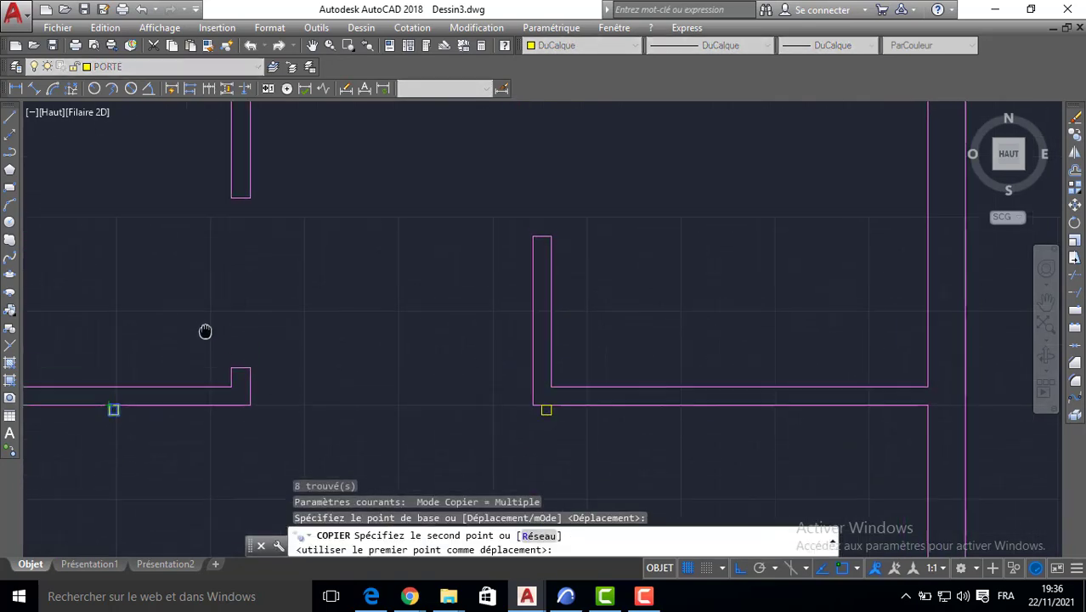
click(230, 204)
key(Return)
Step: Copy the right-hand opening's upper frame square to the short wall stub above the next opening on the right
scroll(376, 248, down, 3)
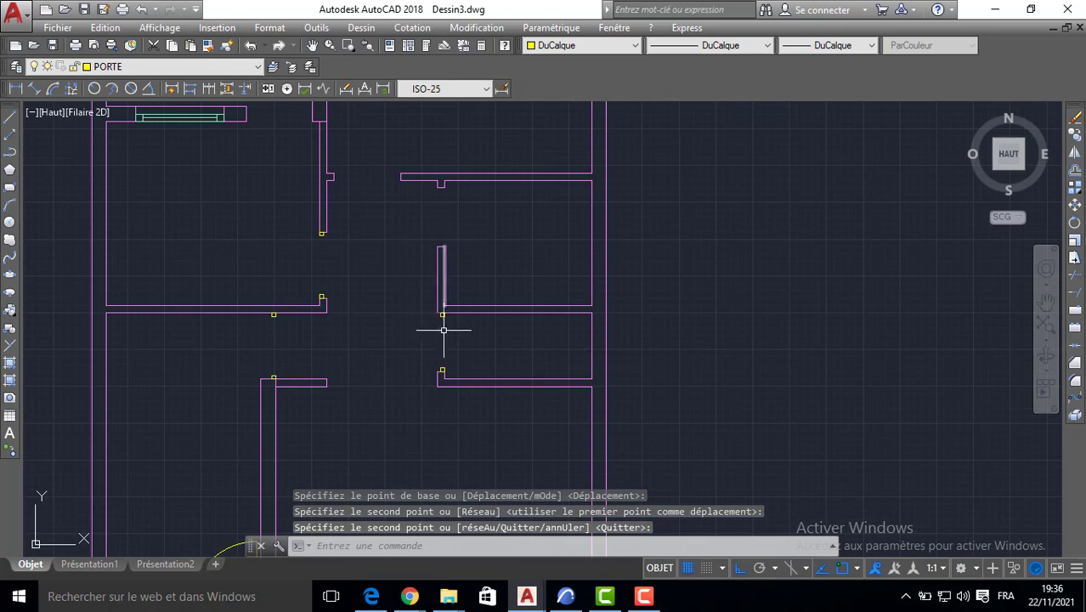
scroll(443, 329, up, 2)
click(429, 302)
click(455, 340)
key(Return)
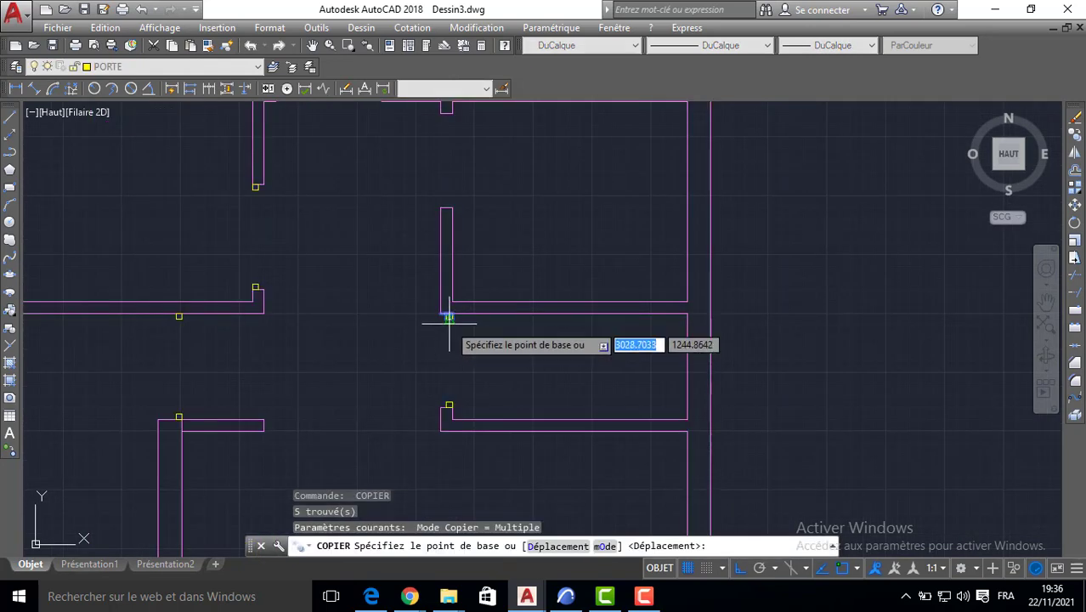
click(441, 313)
scroll(440, 176, up, 2)
middle_drag(439, 175, 439, 331)
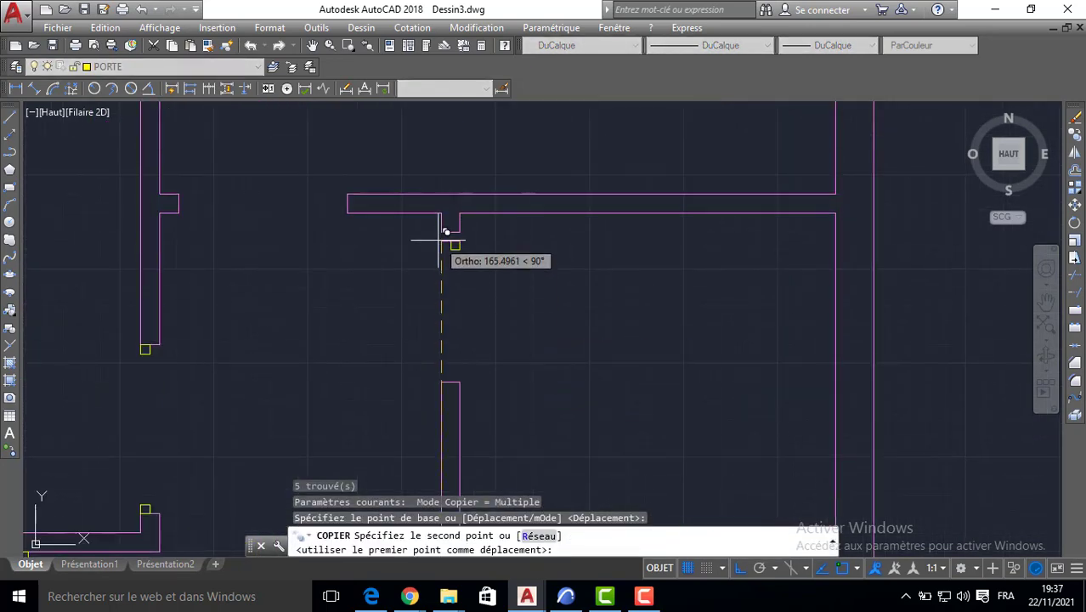
click(440, 236)
key(Return)
Step: Copy the stub's frame square 75 units down to the facing wall end, and also to the free end of the horizontal wall above
click(441, 223)
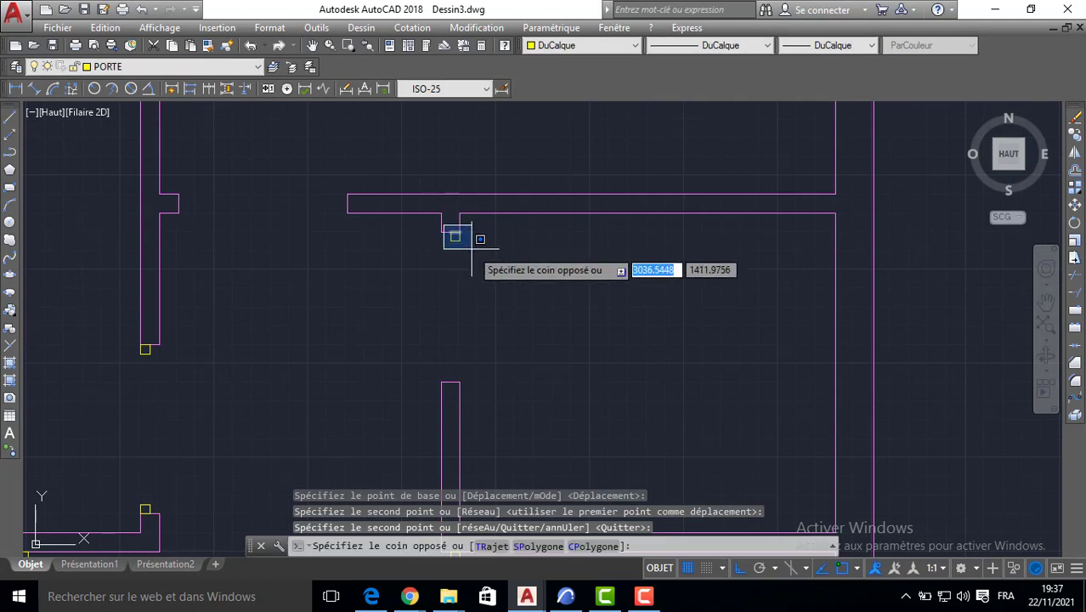
click(469, 245)
key(Return)
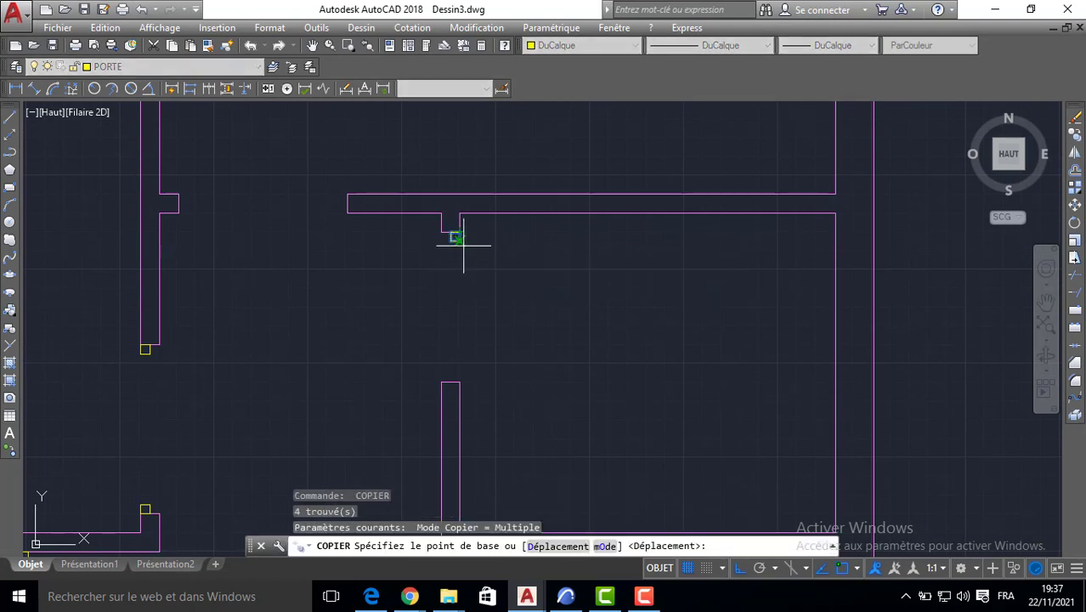
click(460, 241)
click(458, 377)
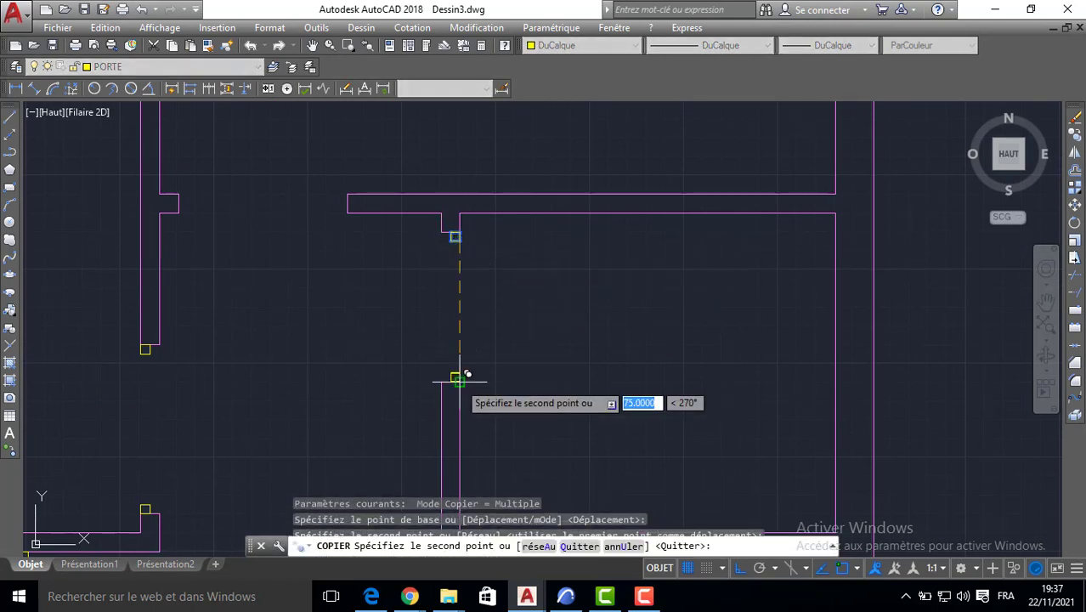
key(Return)
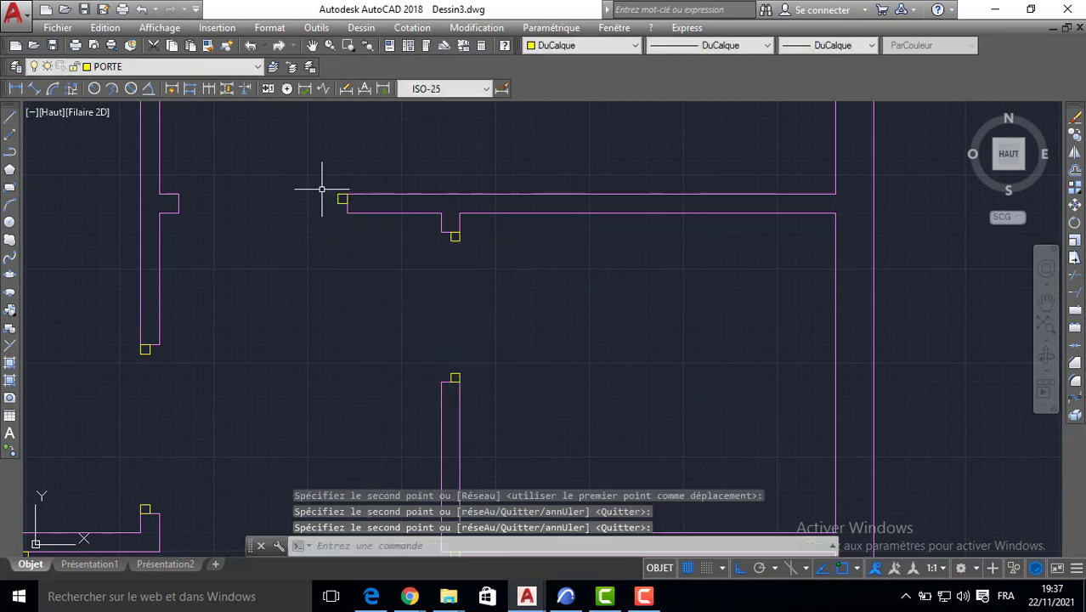
Step: Copy the frame square at the horizontal wall's free end across to the facing stub on the left vertical wall
click(335, 192)
click(339, 197)
key(Return)
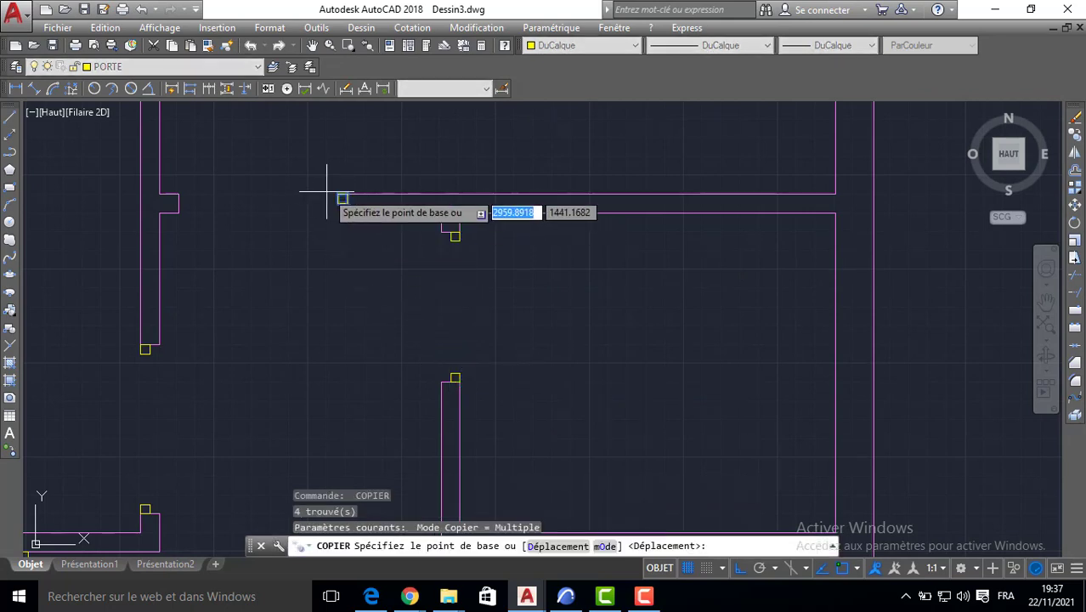
click(339, 195)
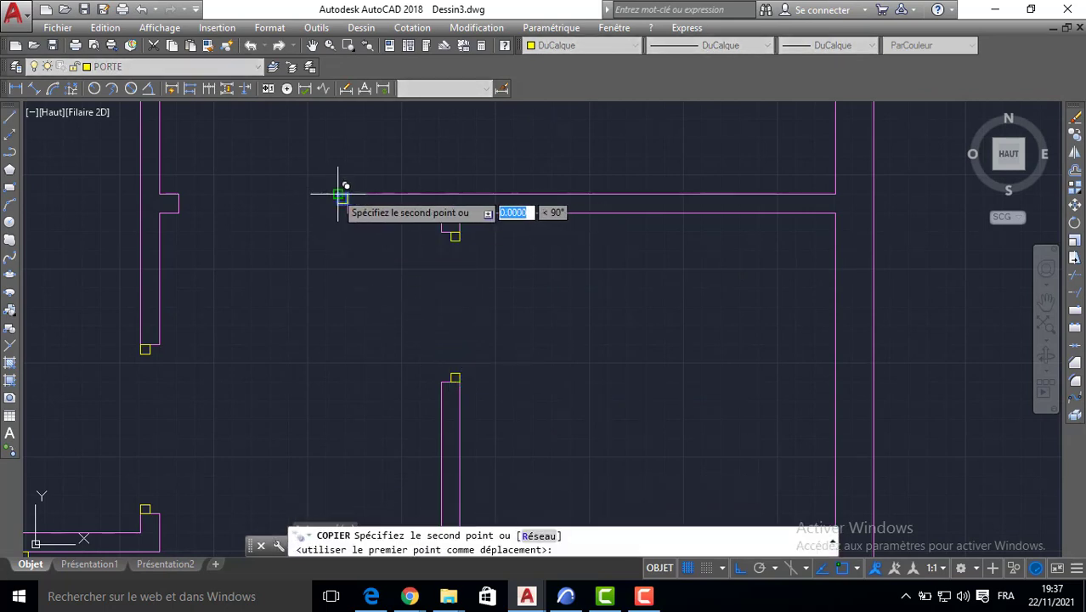
click(184, 196)
key(Return)
Step: Copy the pair of frame squares from the corridor opening to the opening beside the window in the upper-left room
scroll(263, 258, down, 2)
middle_drag(262, 258, 295, 247)
scroll(252, 183, up, 2)
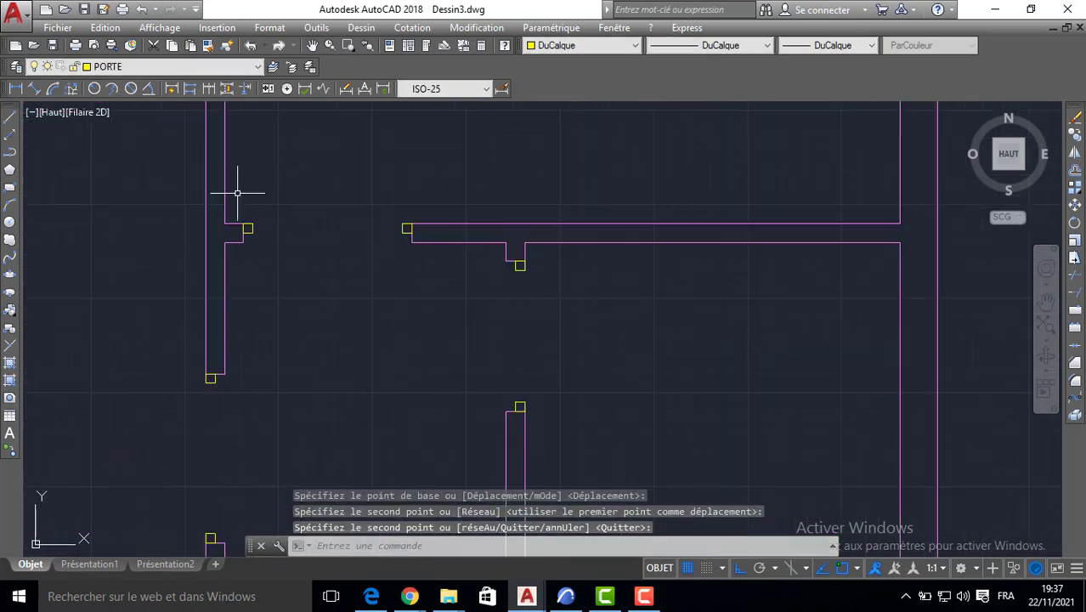
click(231, 217)
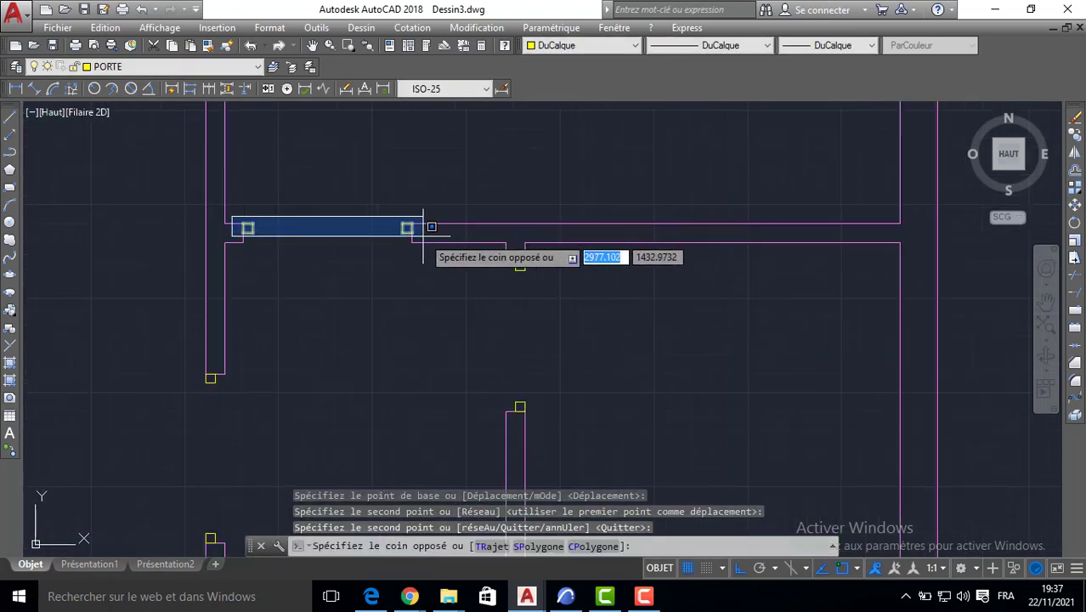
click(423, 228)
key(Return)
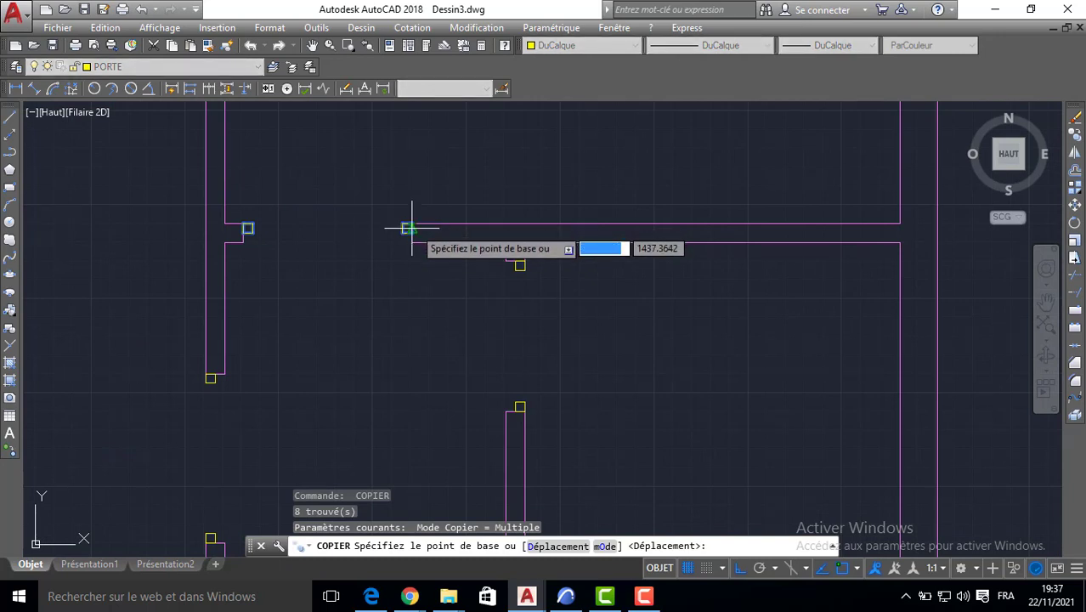
click(408, 228)
middle_drag(407, 211, 467, 315)
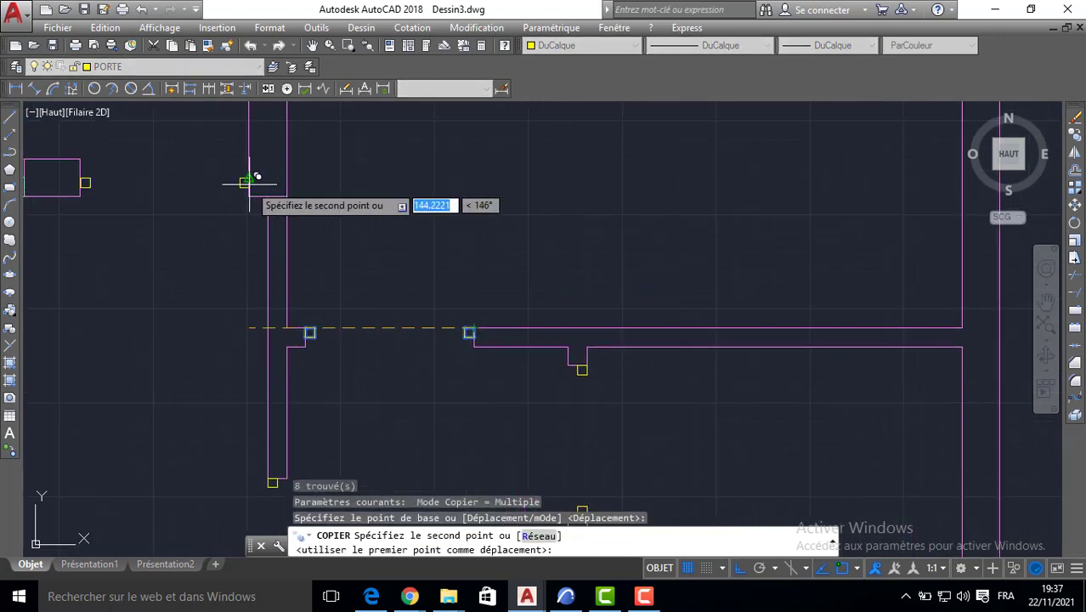
click(246, 181)
key(Return)
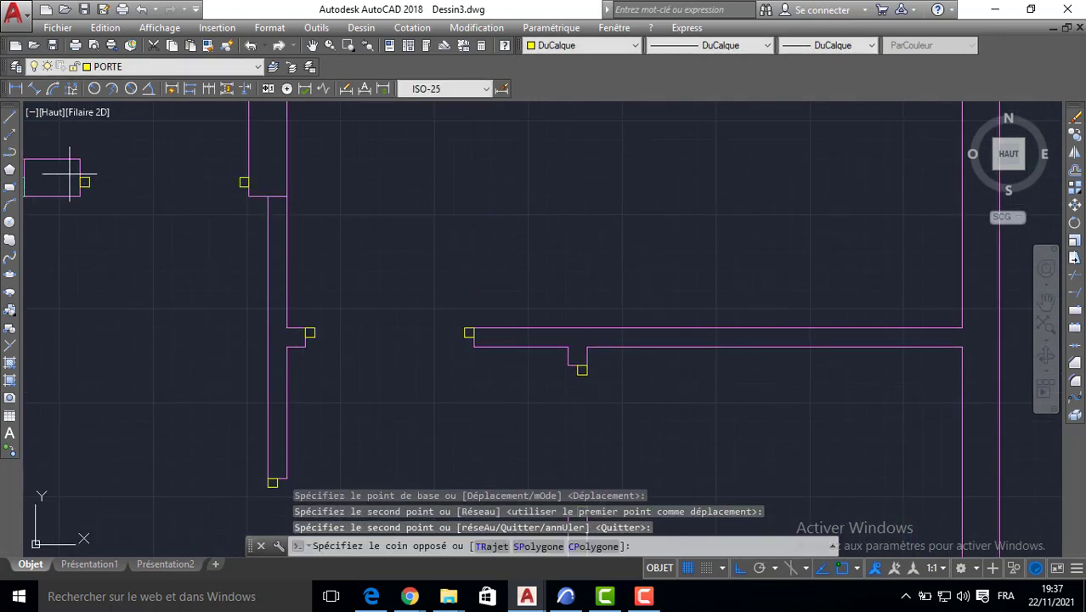
Step: Move the upper-left opening's two frame squares down so their lower edges align with the wall corners
click(255, 183)
scroll(95, 202, up, 4)
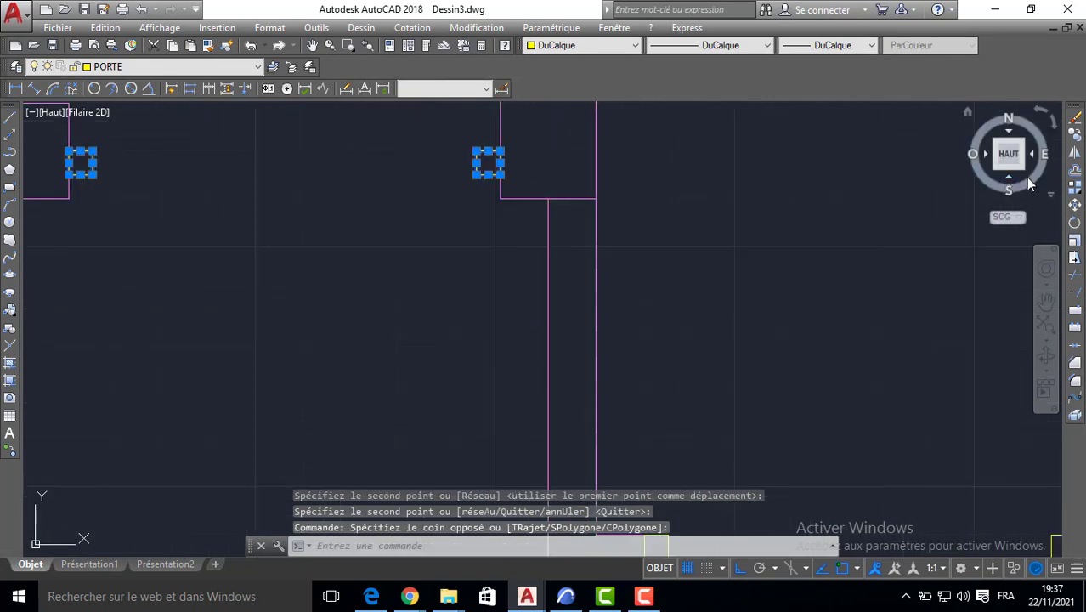
click(1074, 205)
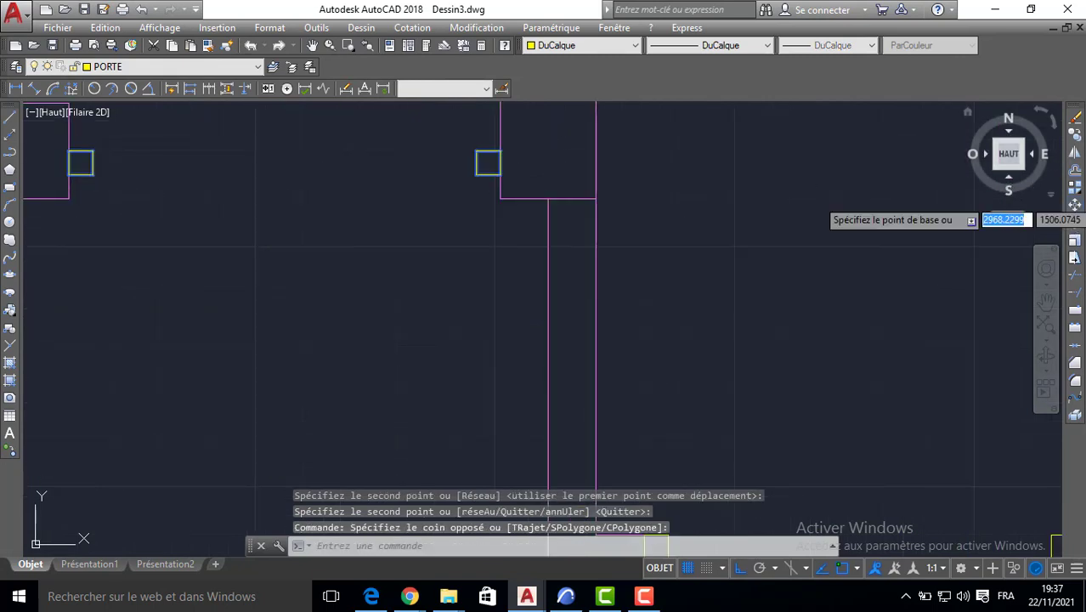
click(500, 165)
click(485, 182)
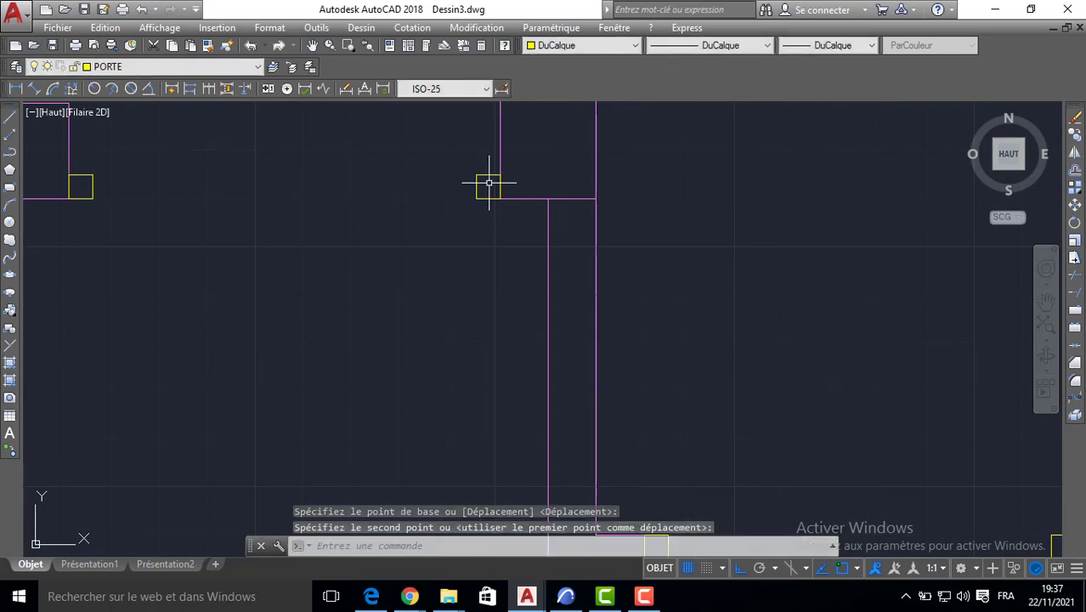
Step: Draw an 80-unit horizontal door-leaf line rightward from the lower corner of the left opening's upper frame square
scroll(482, 179, down, 3)
middle_drag(474, 448, 497, 204)
scroll(495, 206, down, 2)
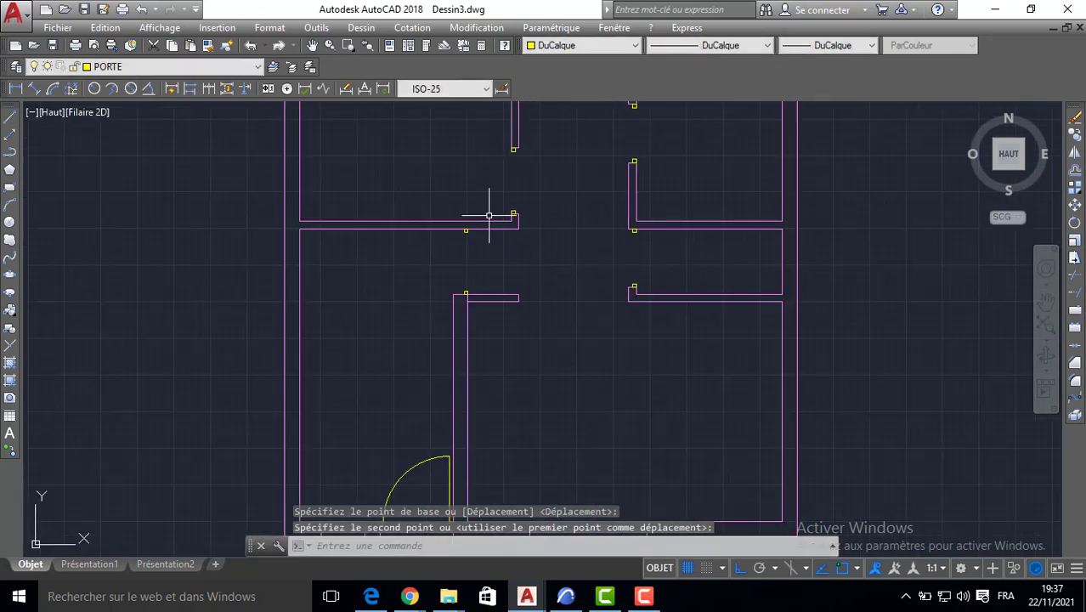
middle_drag(562, 243, 539, 337)
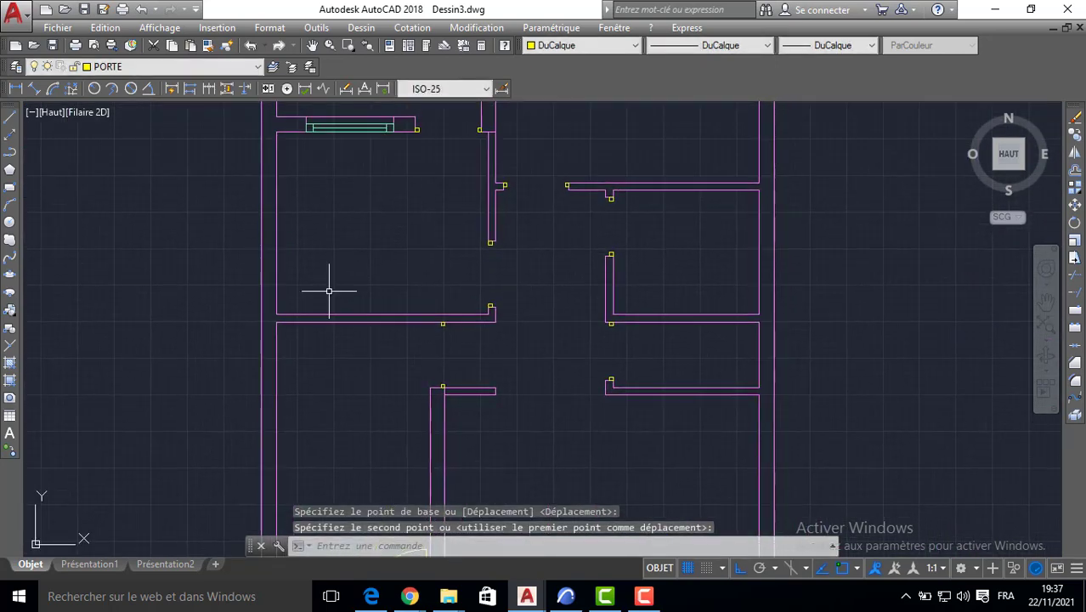
click(11, 120)
scroll(444, 312, up, 3)
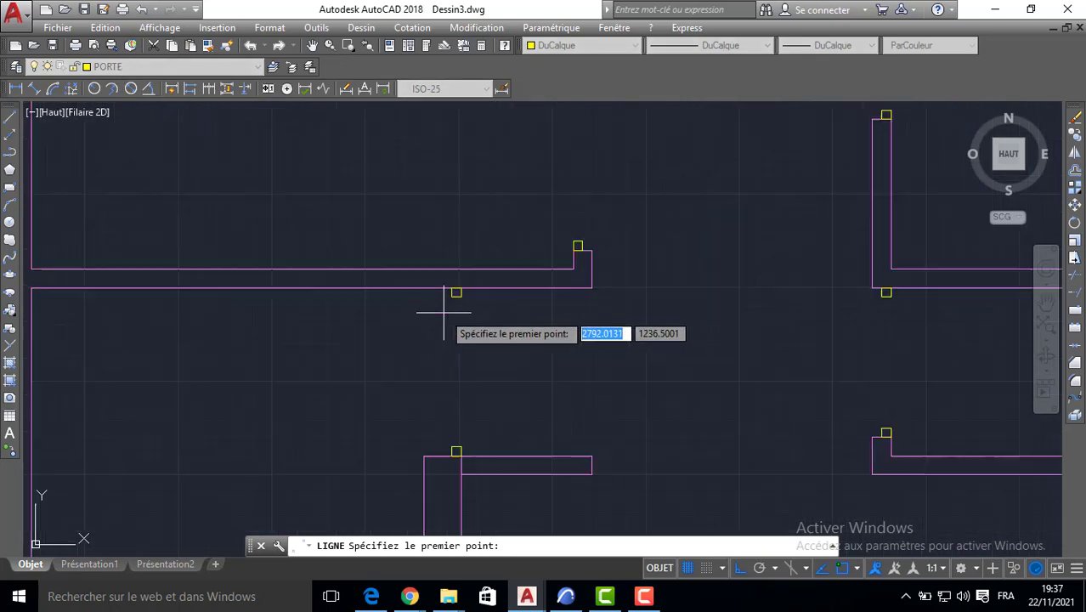
click(466, 299)
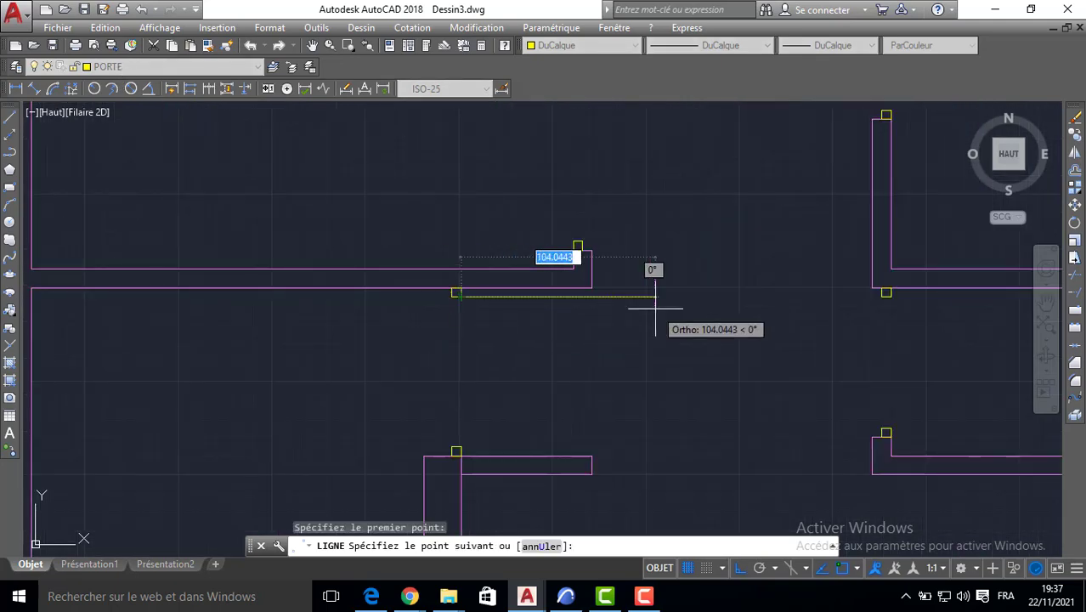
text(80)
key(Return)
key(Return)
Step: Draw a horizontal door-leaf line into the small right-hand room from the upper corner of its opening's lower frame square
mouse_move(849, 335)
middle_down()
mouse_move(594, 358)
mouse_move(509, 346)
middle_up()
key(Return)
click(550, 437)
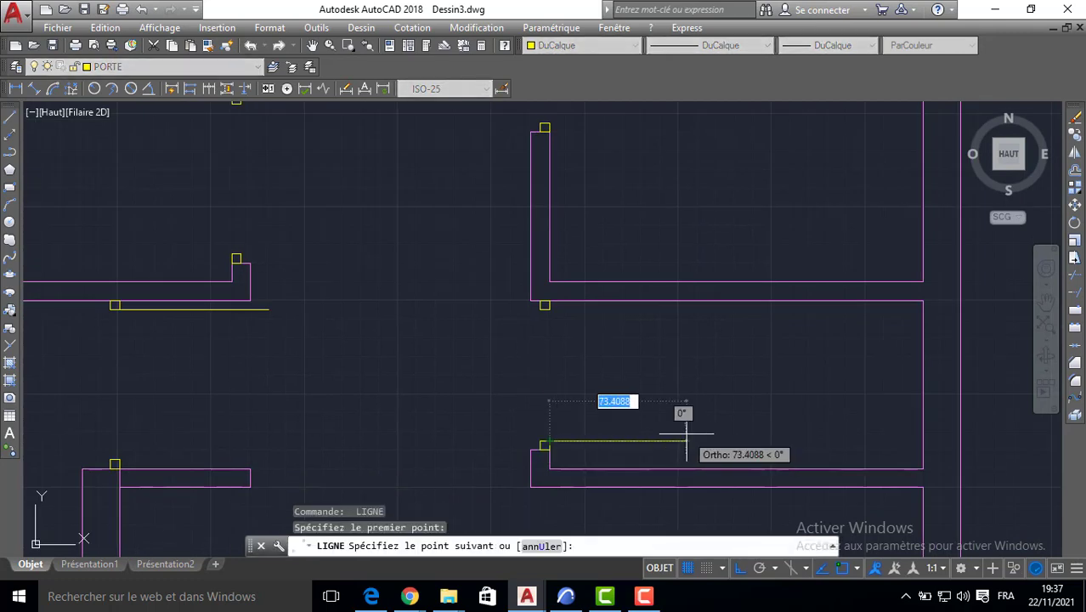
key(Return)
key(Return)
Step: Draw a 70-unit horizontal door-leaf line rightward from the frame square under the wall stub of the upper right-hand opening
middle_drag(579, 230, 567, 456)
key(Return)
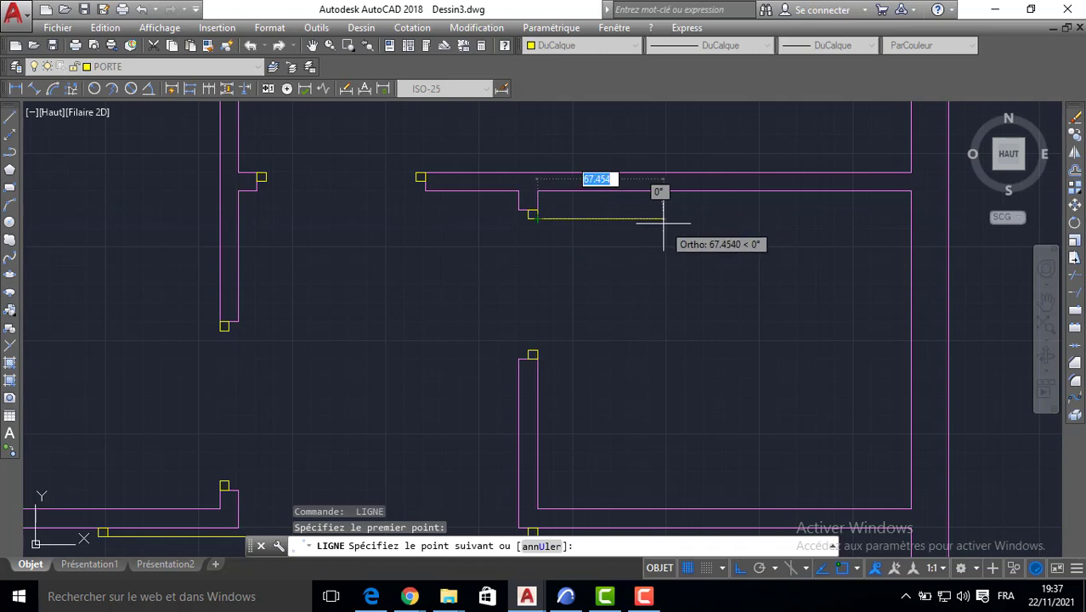
text(70)
key(Return)
key(Return)
Step: Draw an 80-unit vertical door-leaf line upward from the left frame square of the corridor opening
middle_drag(428, 198, 480, 370)
key(Return)
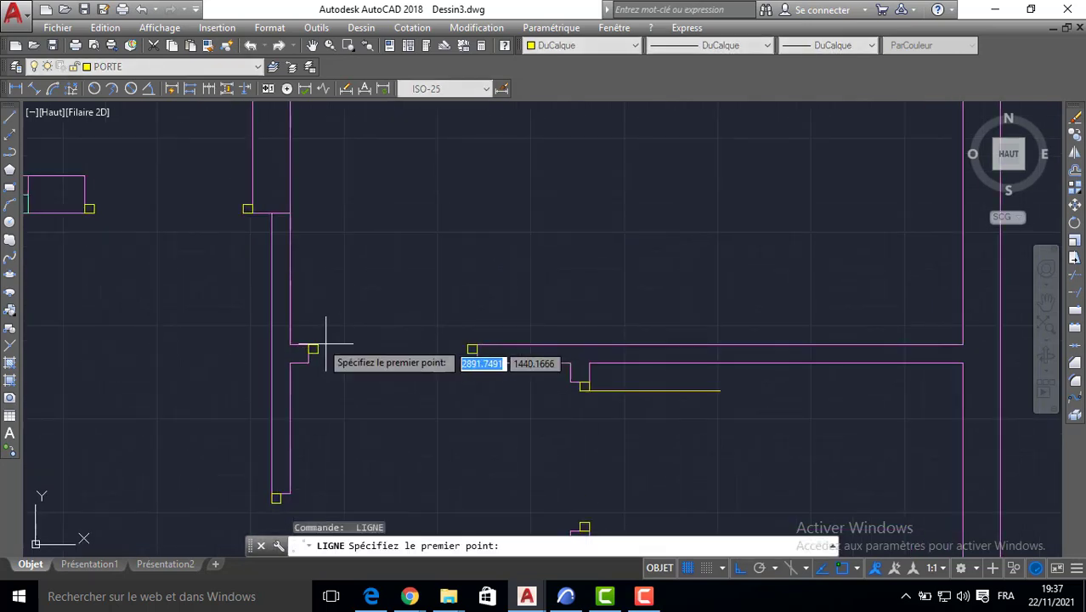
click(312, 348)
text(78)
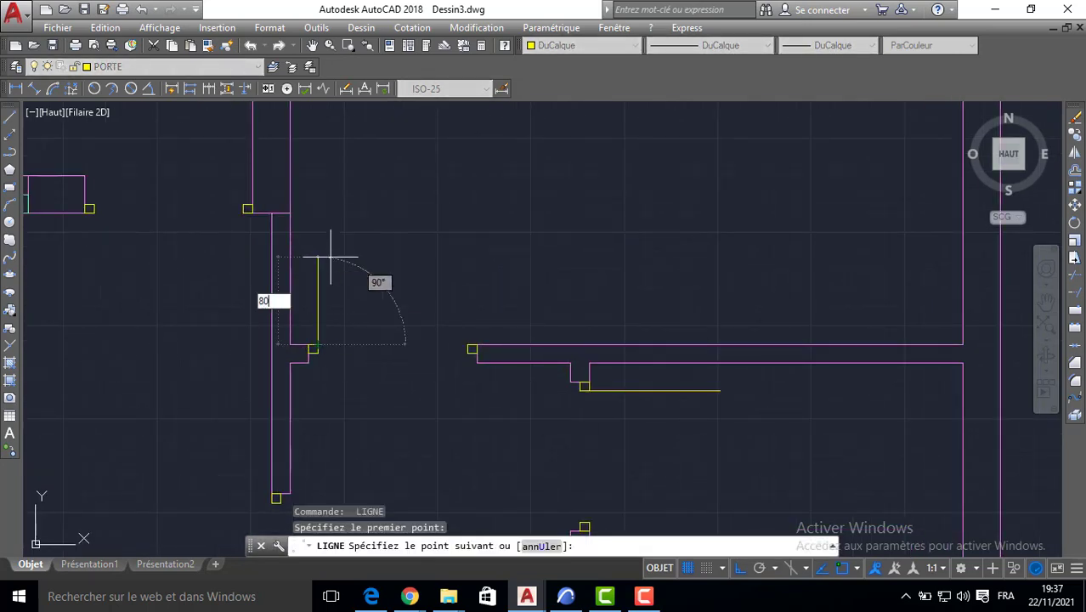
key(Return)
key(Return)
Step: Draw an 80-unit vertical door-leaf line downward from the right frame square of the opening beside the window
key(Return)
click(239, 215)
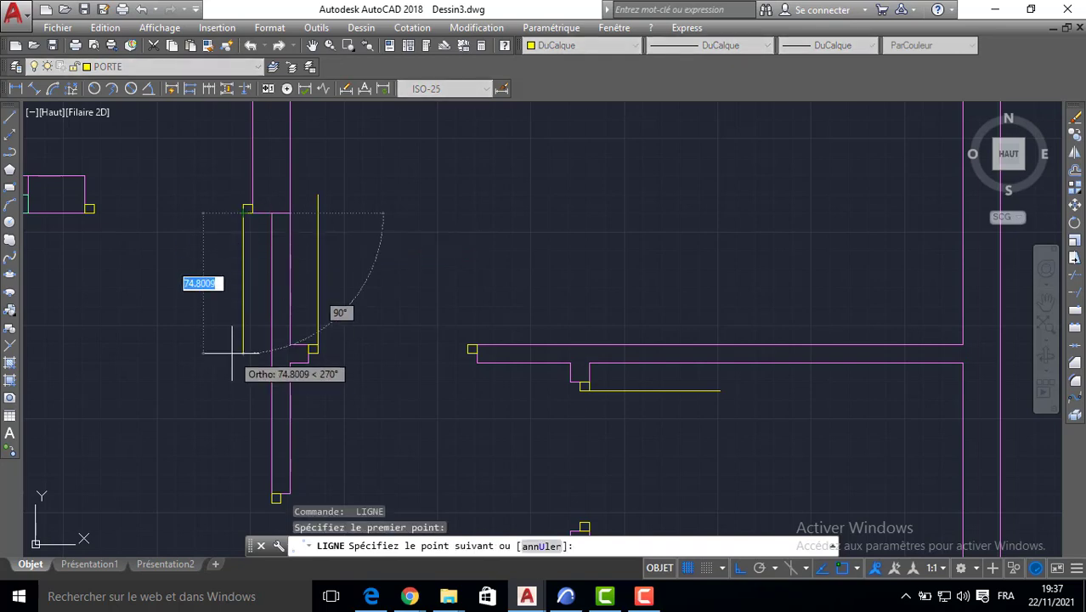
text(8)
key(Return)
key(Return)
middle_drag(303, 385, 369, 245)
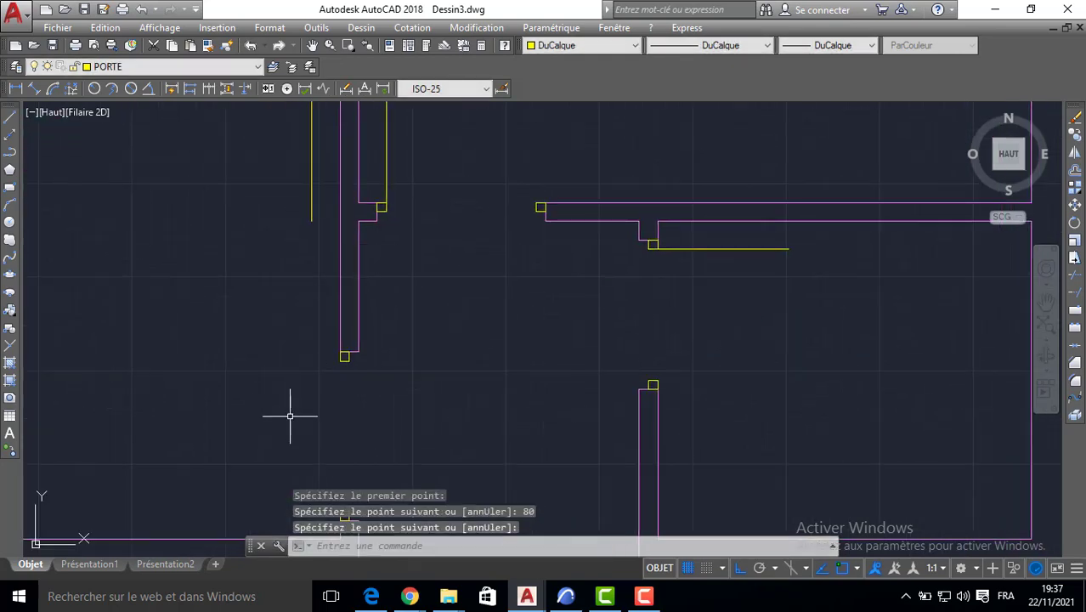
Step: Draw an 80-unit horizontal door-leaf line leftward from the upper corner of the lower frame square of the corridor's left-hand opening
key(Return)
middle_drag(328, 415, 334, 288)
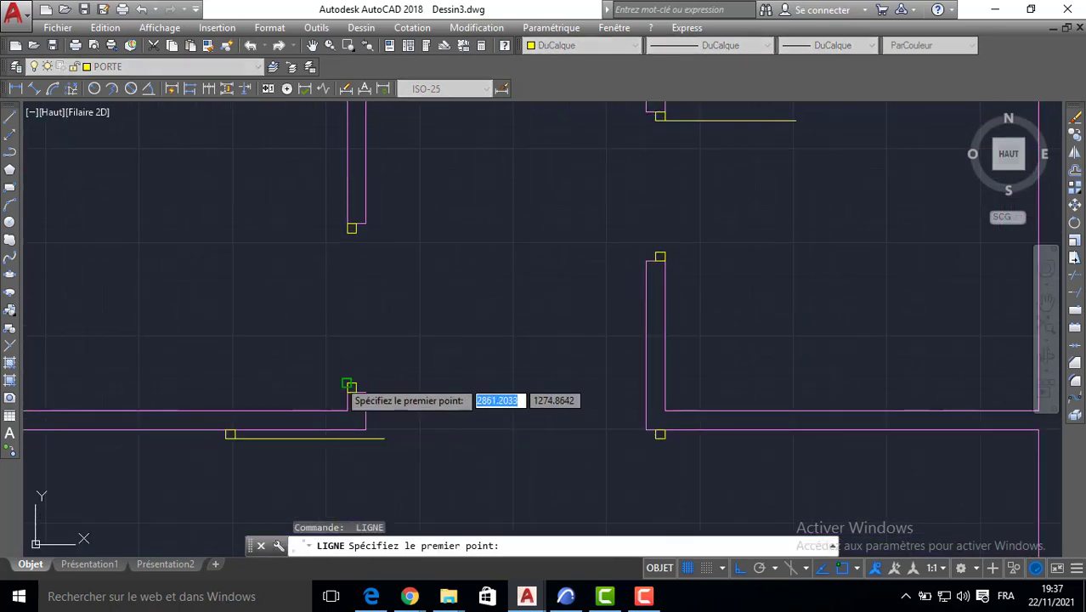
click(349, 384)
text(80)
key(Return)
key(Return)
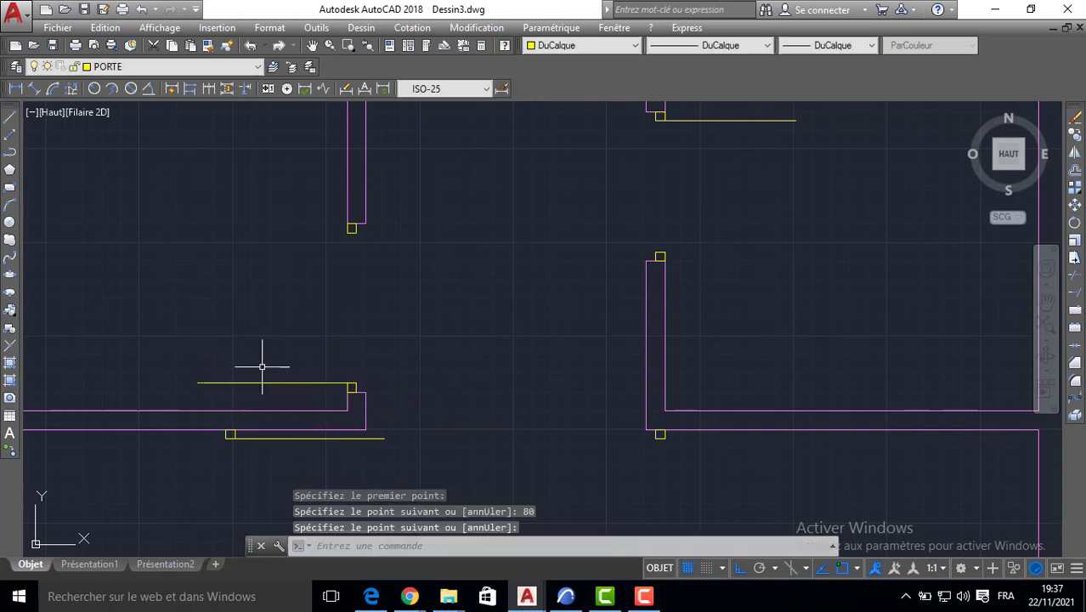
Step: Draw the door-swing arc from the free end of that leaf up to the opening's upper frame square
click(9, 204)
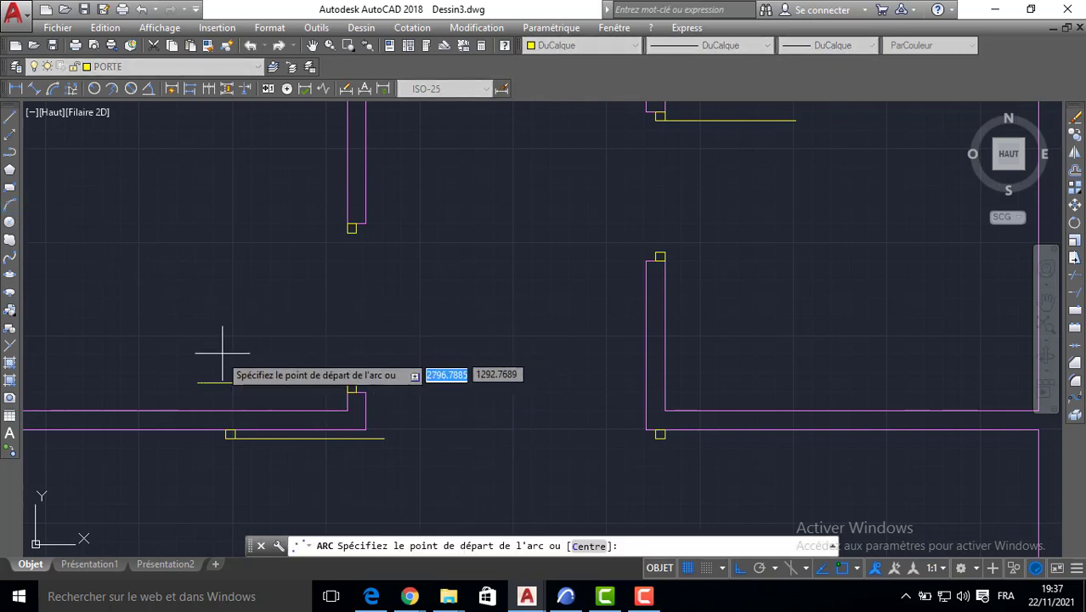
click(197, 383)
scroll(336, 232, up, 2)
click(354, 233)
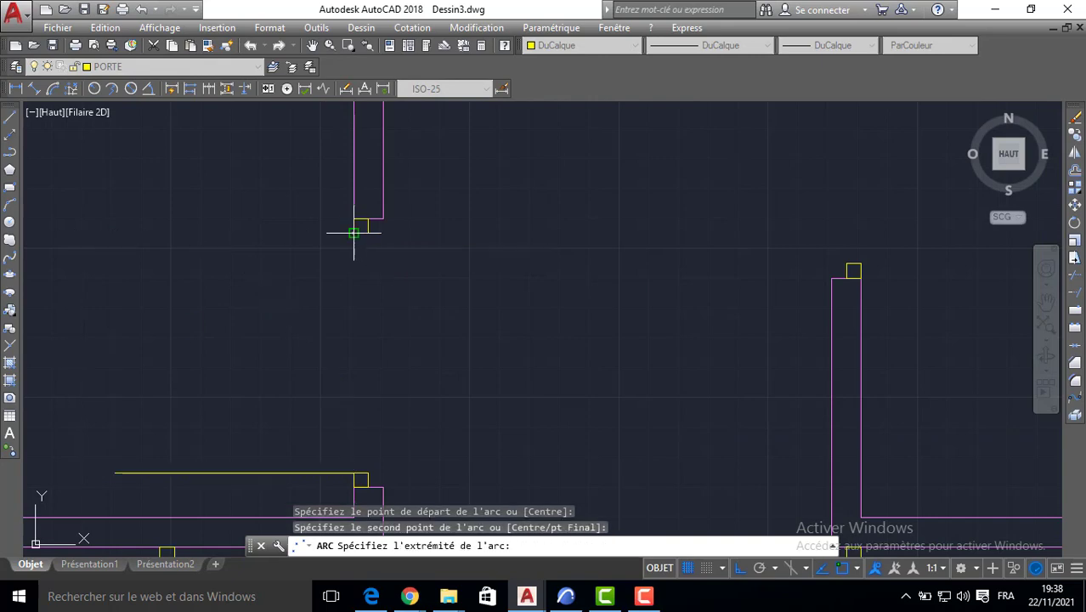
click(365, 233)
scroll(372, 258, down, 2)
middle_drag(396, 408, 412, 269)
Step: Draw the swing arc of the door just below, from its leaf's free end down to the lower frame square
key(Return)
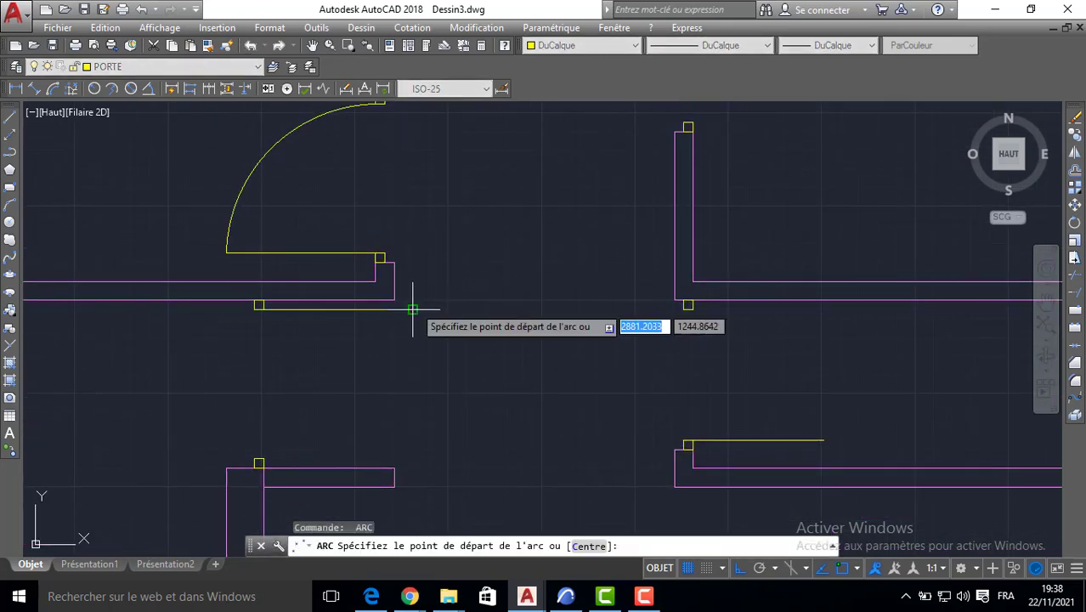
click(413, 308)
scroll(272, 450, up, 2)
click(241, 465)
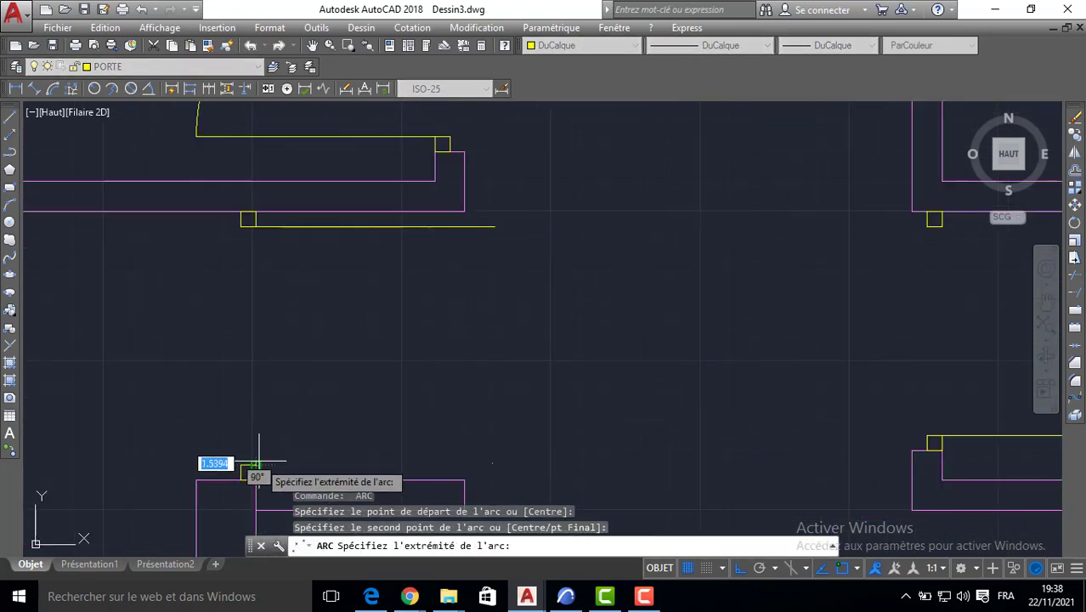
click(243, 464)
scroll(255, 382, down, 3)
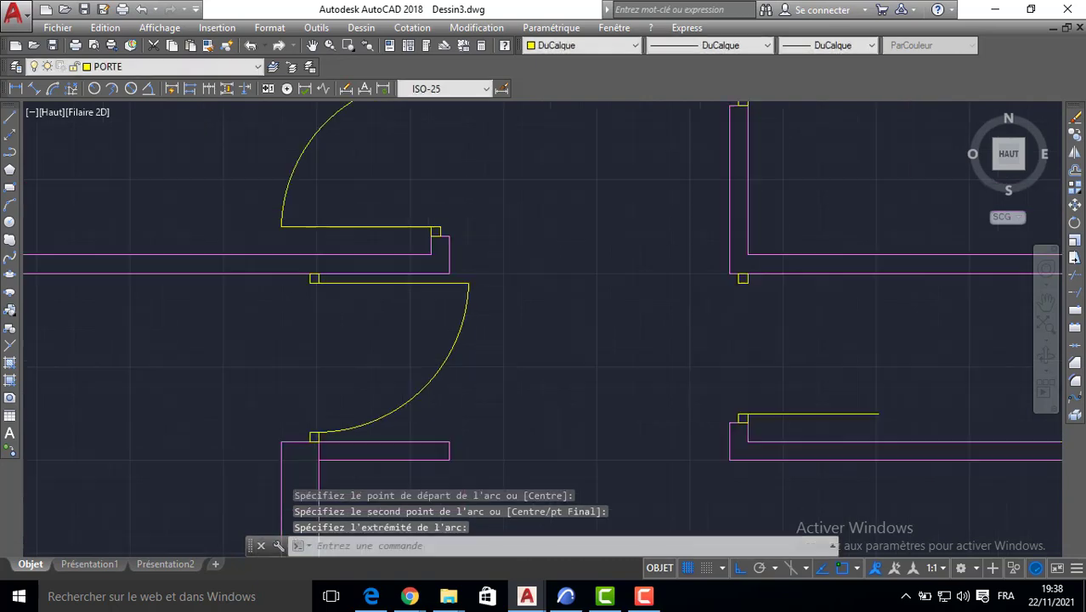
Step: Draw the swing arc of the lower small right-hand room's door, from its leaf's free end up to the upper frame square
key(Return)
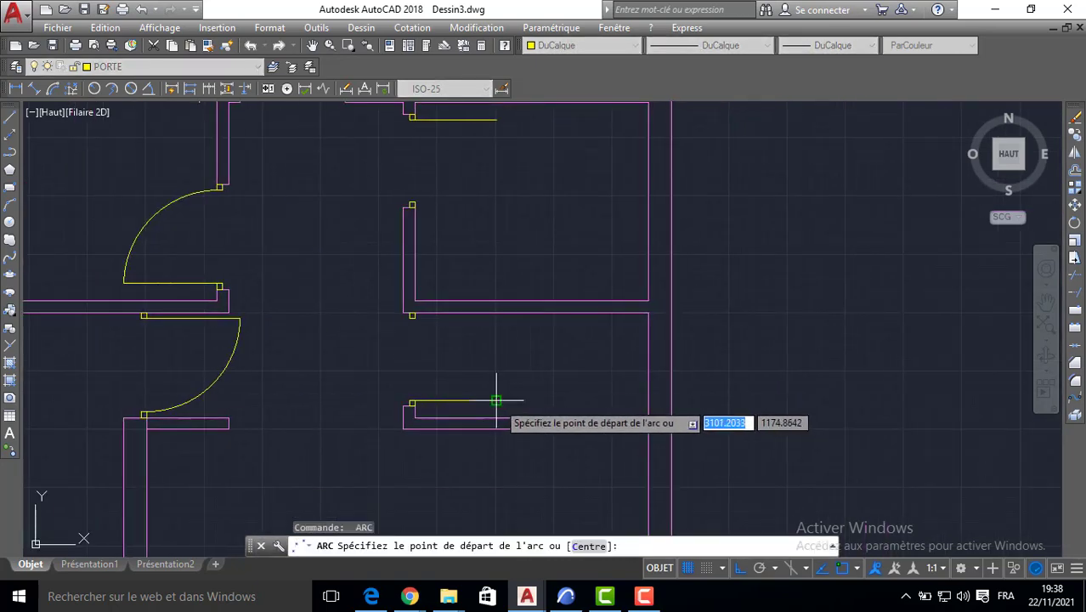
click(497, 401)
scroll(497, 401, up, 4)
click(357, 259)
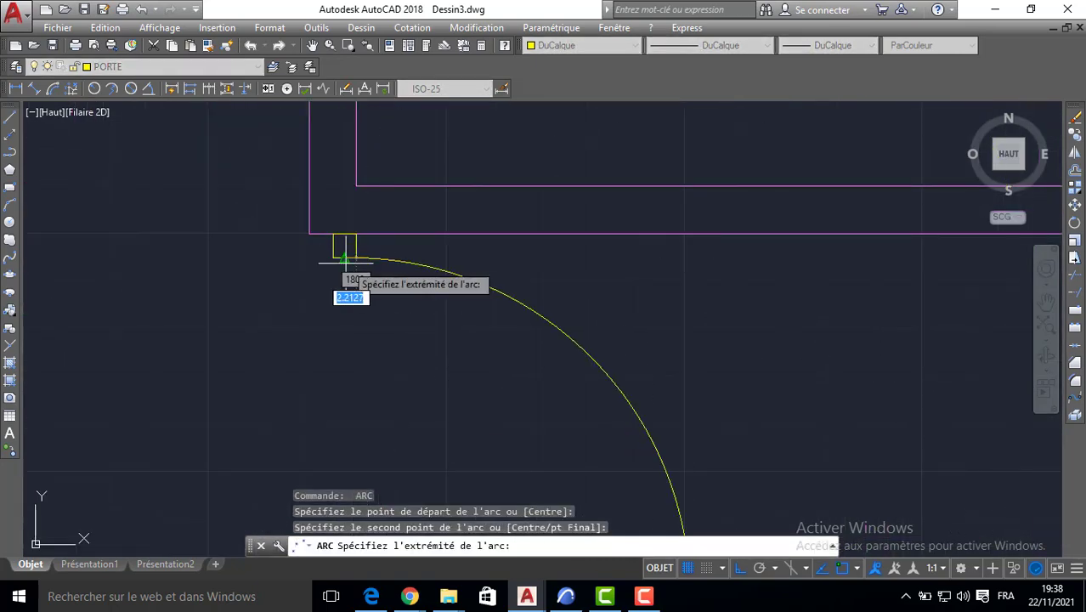
click(344, 260)
scroll(346, 259, down, 5)
Step: Draw the swing arc of the upper small right-hand room's door, from its leaf's free end down to the lower frame square
middle_drag(364, 138, 352, 451)
scroll(388, 375, up, 3)
key(Return)
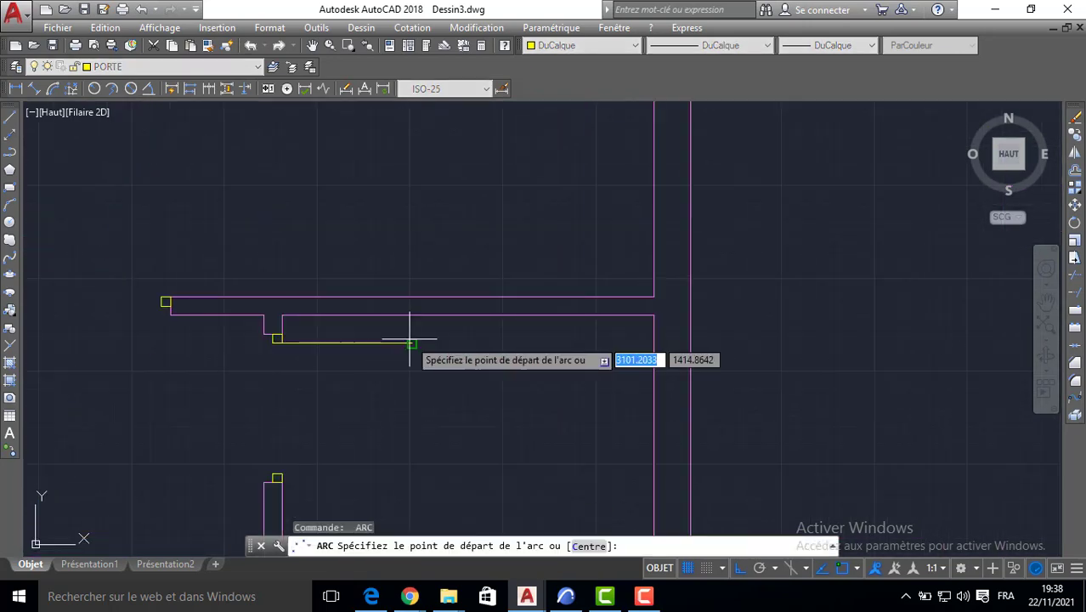
click(410, 340)
scroll(285, 458, up, 5)
click(270, 491)
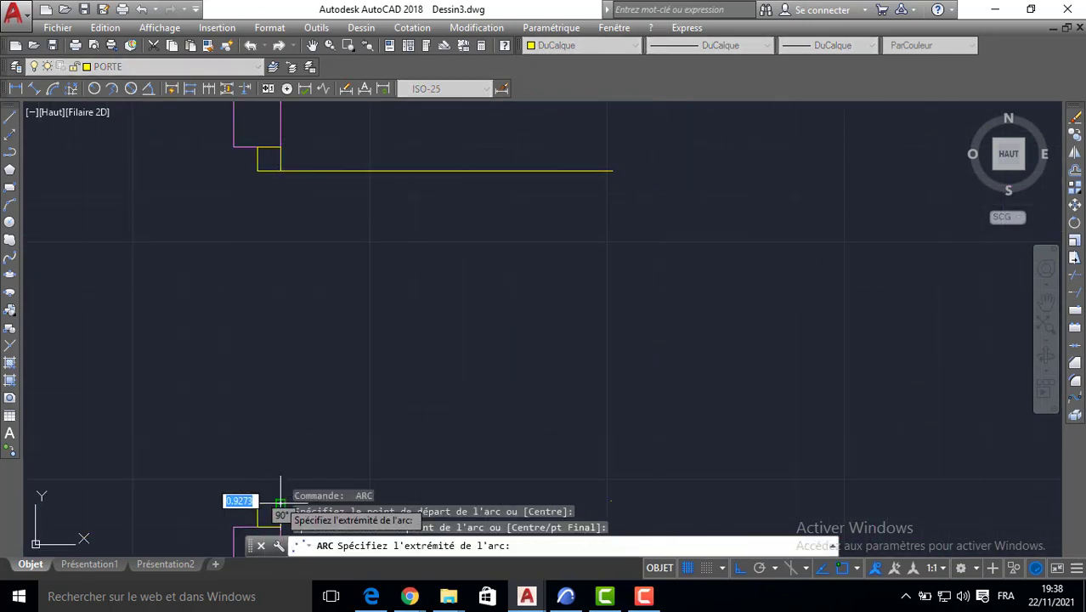
click(264, 501)
scroll(201, 383, down, 2)
Step: Draw the swing arc of the door at the corridor's upper end, from the top of its leaf to the right frame square
middle_drag(187, 318, 441, 447)
key(Return)
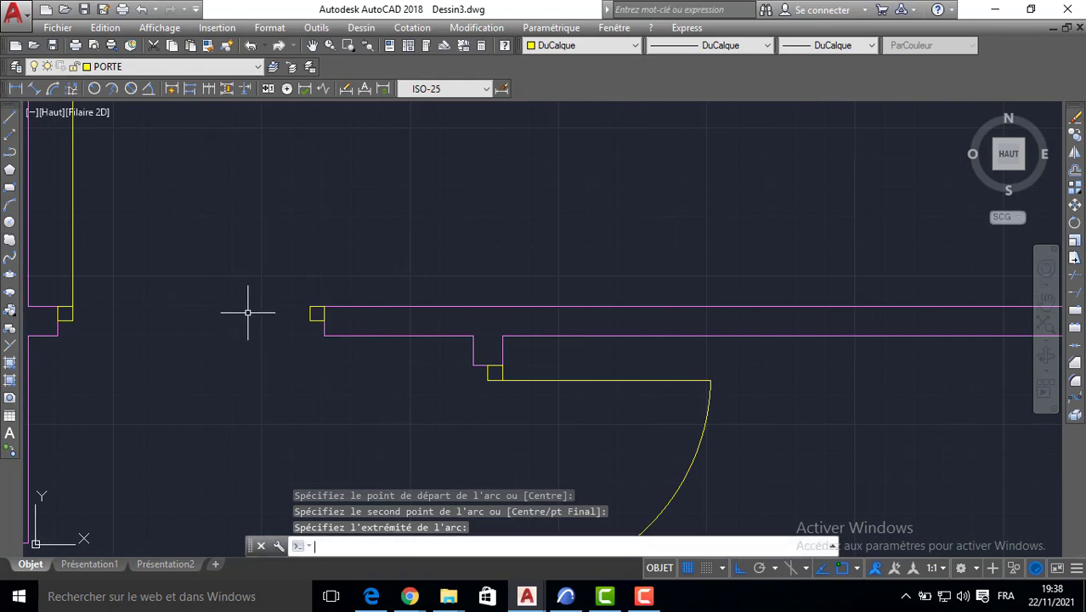
middle_drag(164, 257, 279, 412)
click(187, 223)
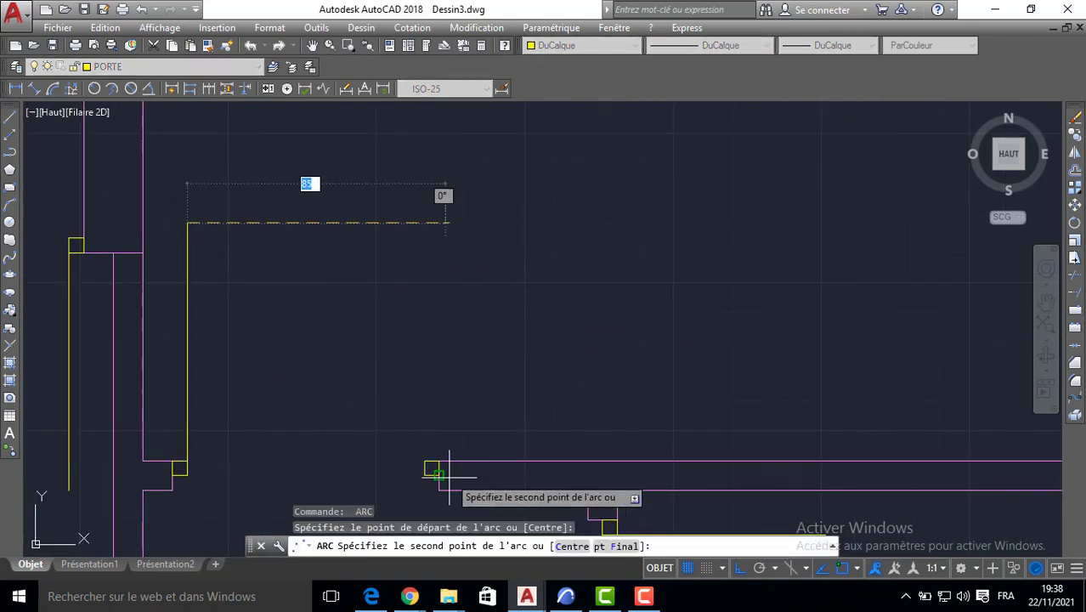
click(424, 459)
click(424, 473)
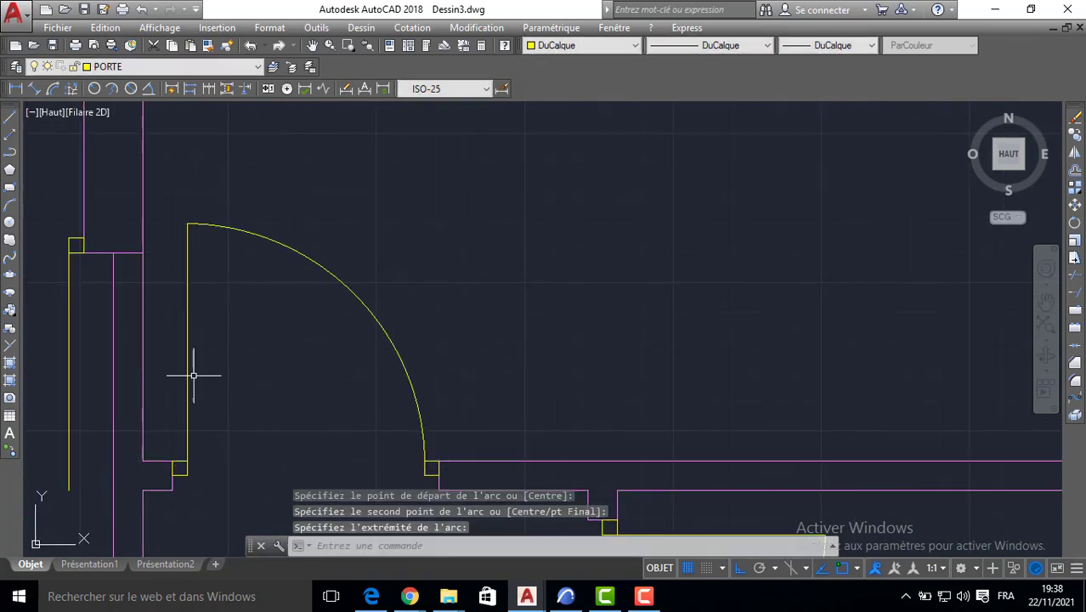
Step: Draw the swing arc of the door beside the window, from the lower end of its leaf to the left frame square
middle_drag(194, 369, 517, 353)
key(Return)
click(446, 408)
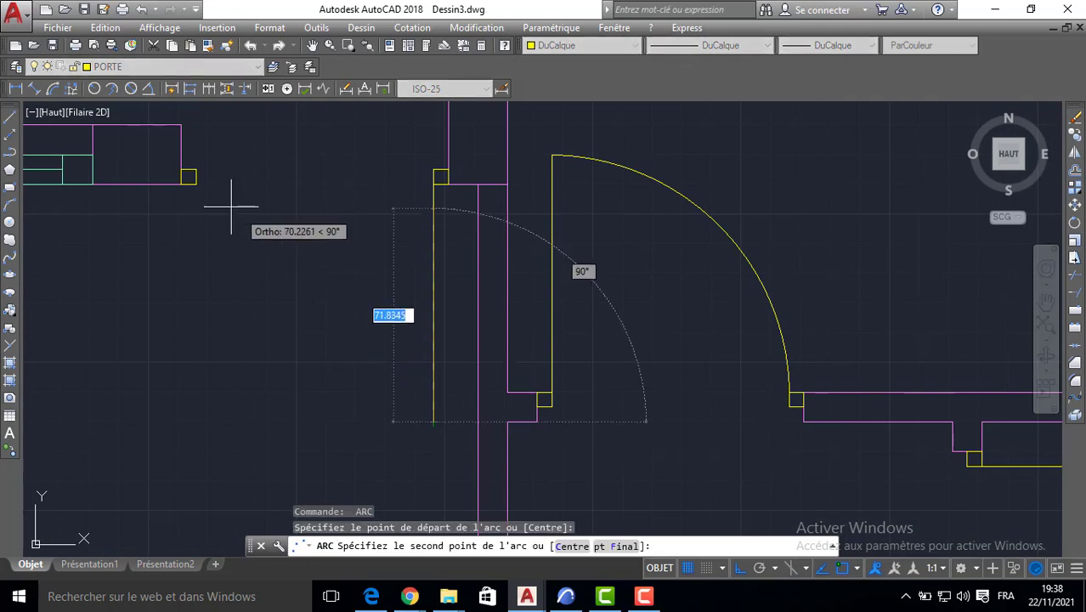
scroll(205, 194, up, 2)
click(187, 180)
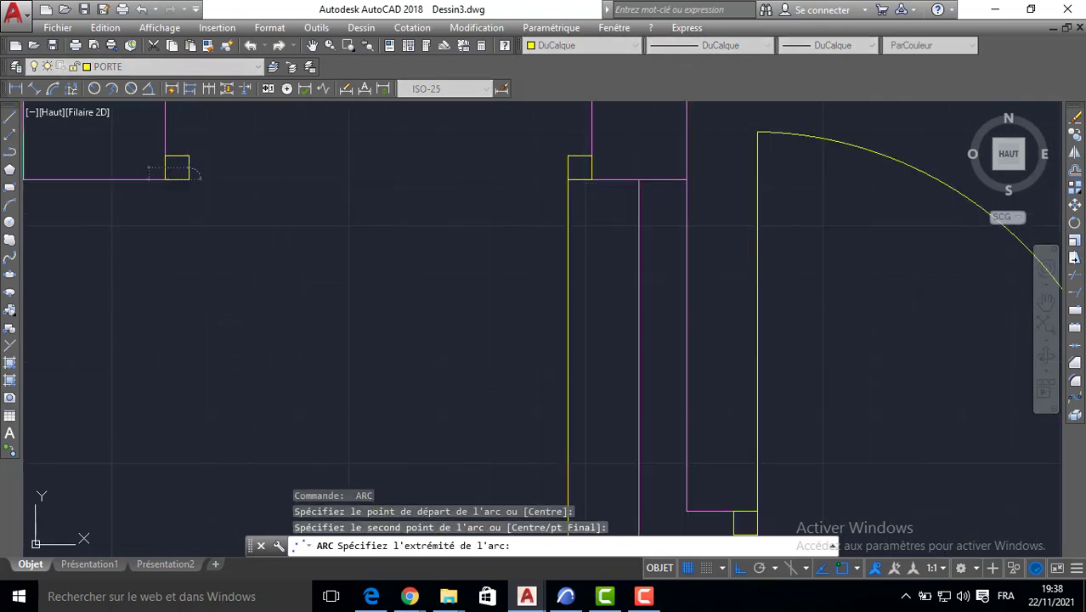
click(188, 179)
scroll(208, 177, down, 4)
middle_drag(318, 301, 372, 213)
scroll(371, 214, down, 2)
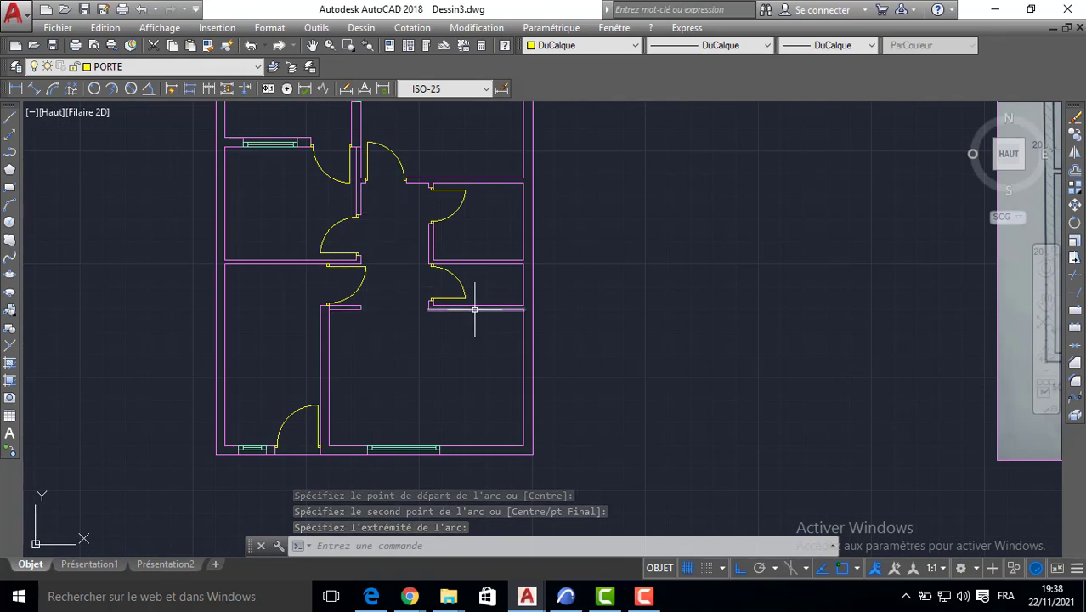
Step: Trim the leftover wall lines at the junction beside the window-side door and at the wall corner below the corridor doors
middle_drag(460, 235, 461, 329)
scroll(387, 268, up, 4)
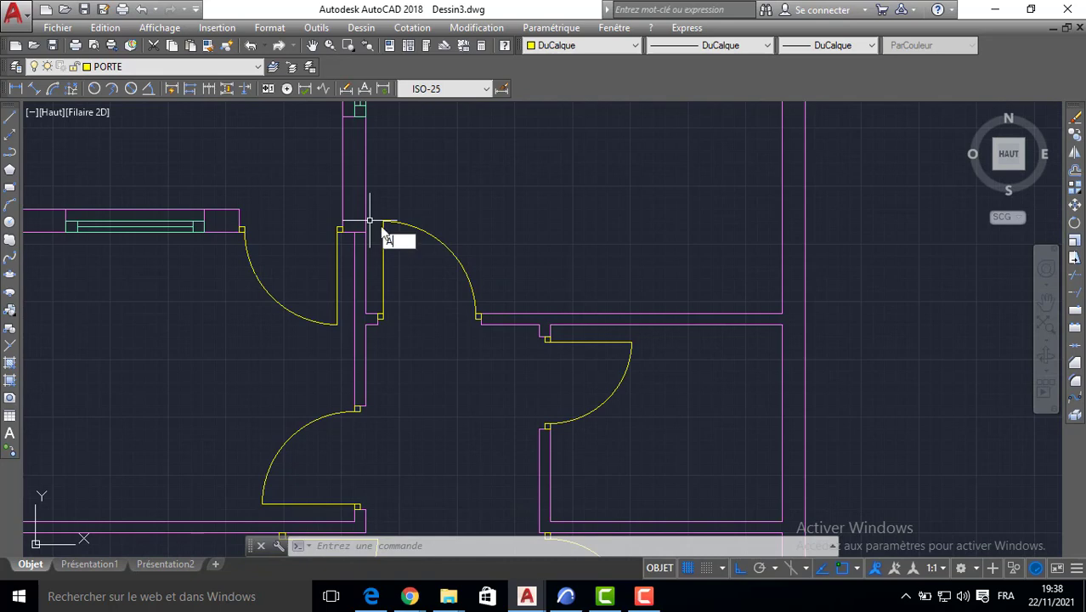
text(j)
key(Return)
key(Return)
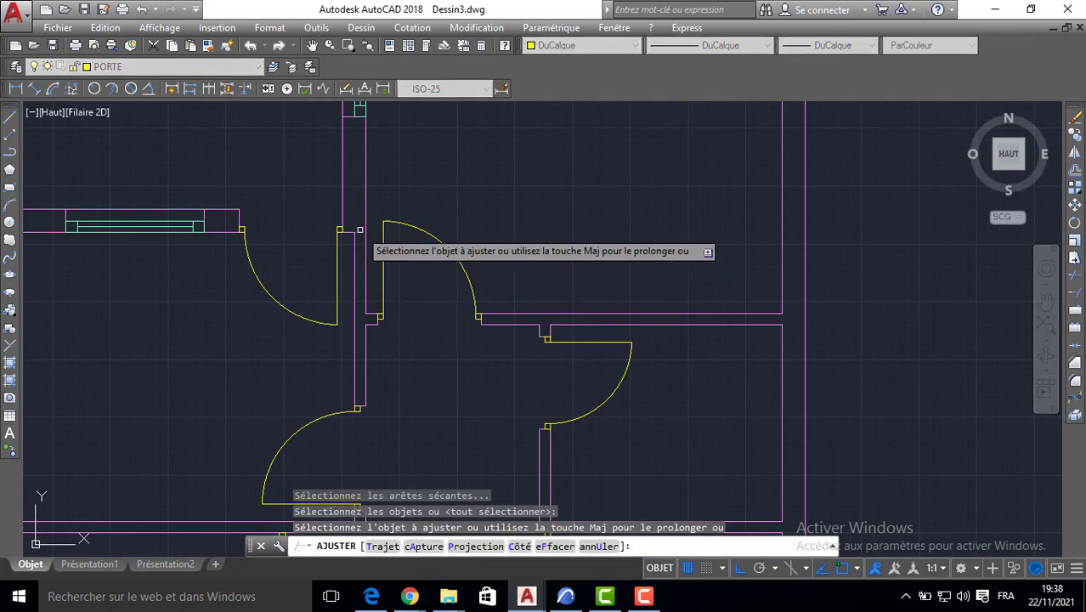
scroll(328, 204, down, 3)
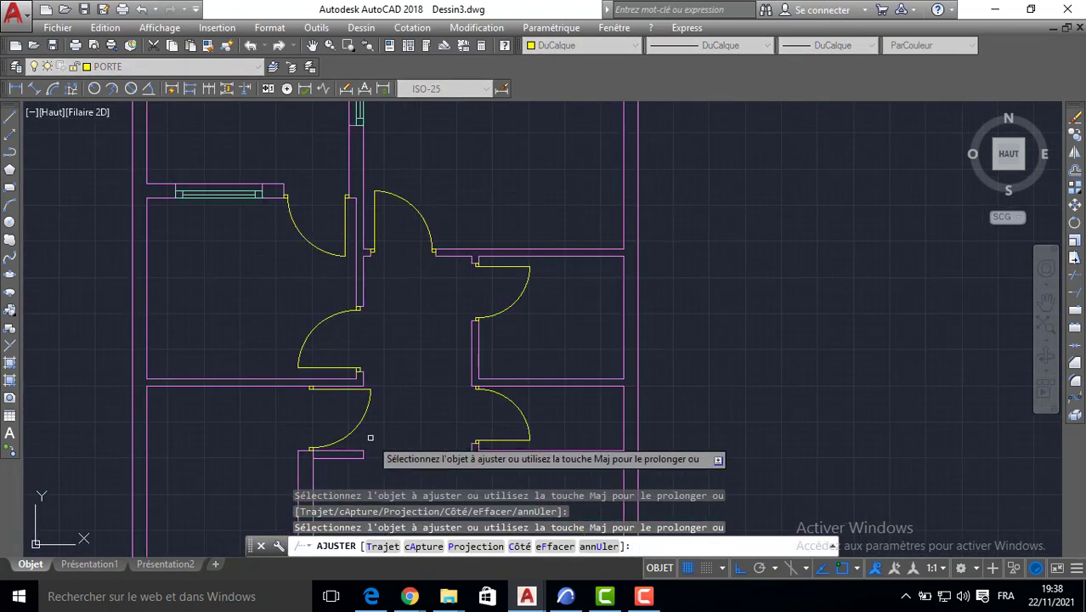
middle_drag(370, 438, 358, 314)
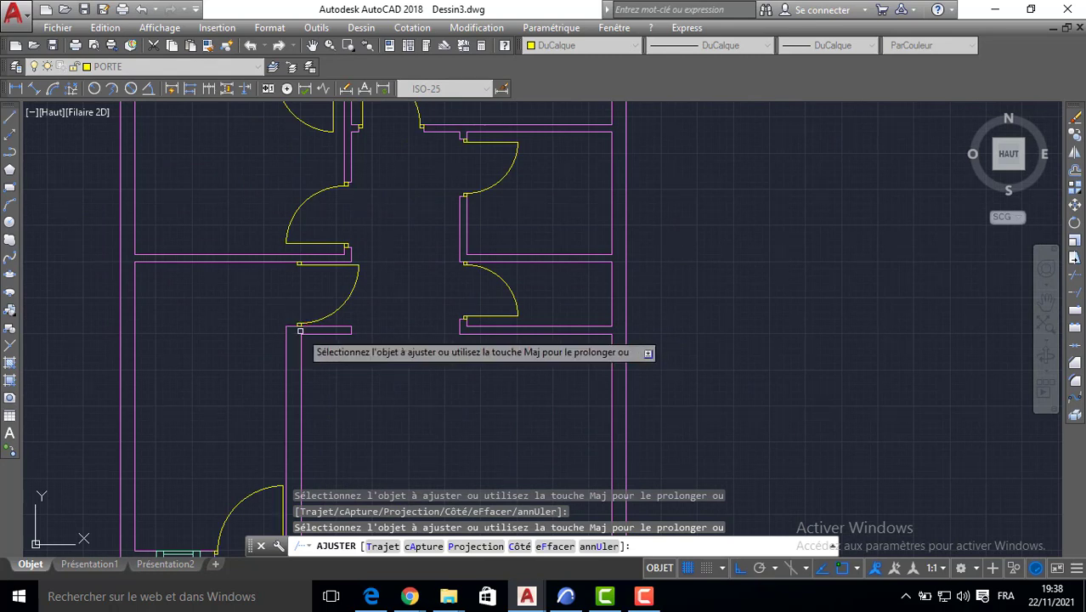
key(Return)
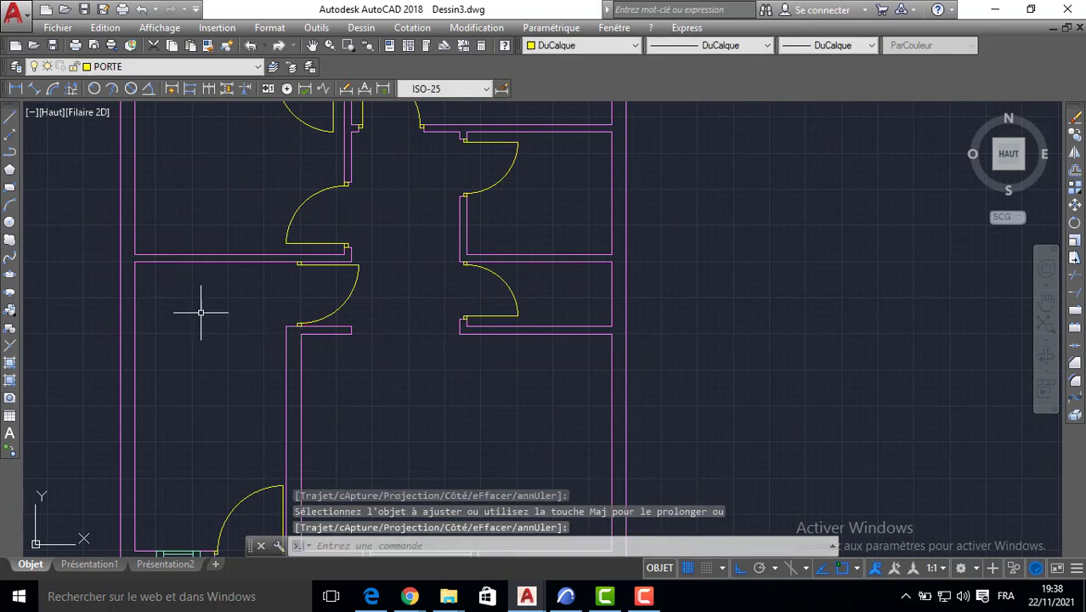
Step: Make MUR the current layer and choose the predefined JIS_LC_20 pattern for a new hatch
click(93, 67)
click(110, 133)
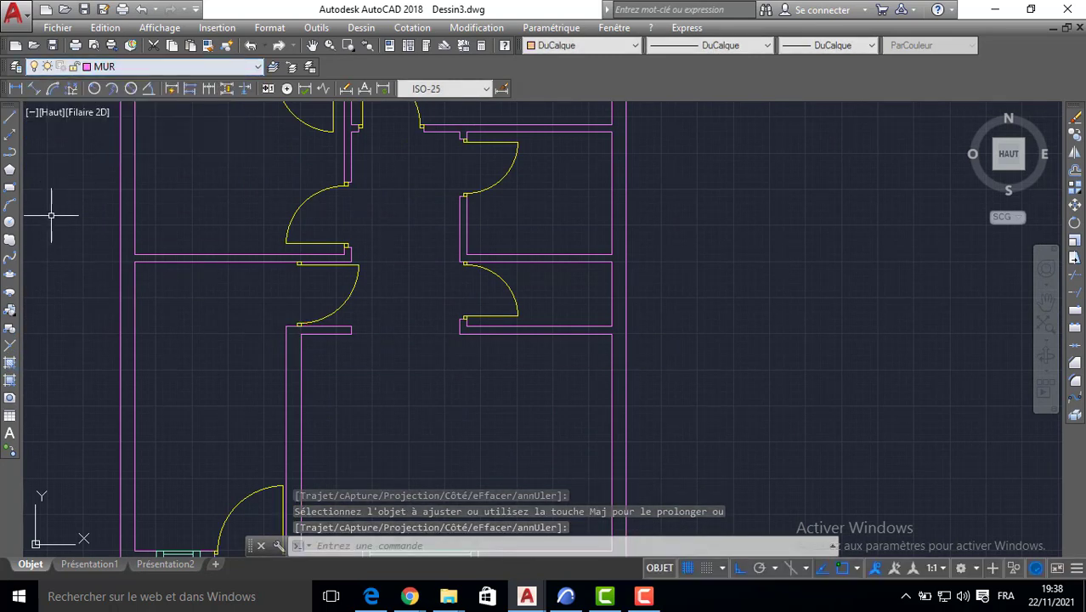
click(10, 364)
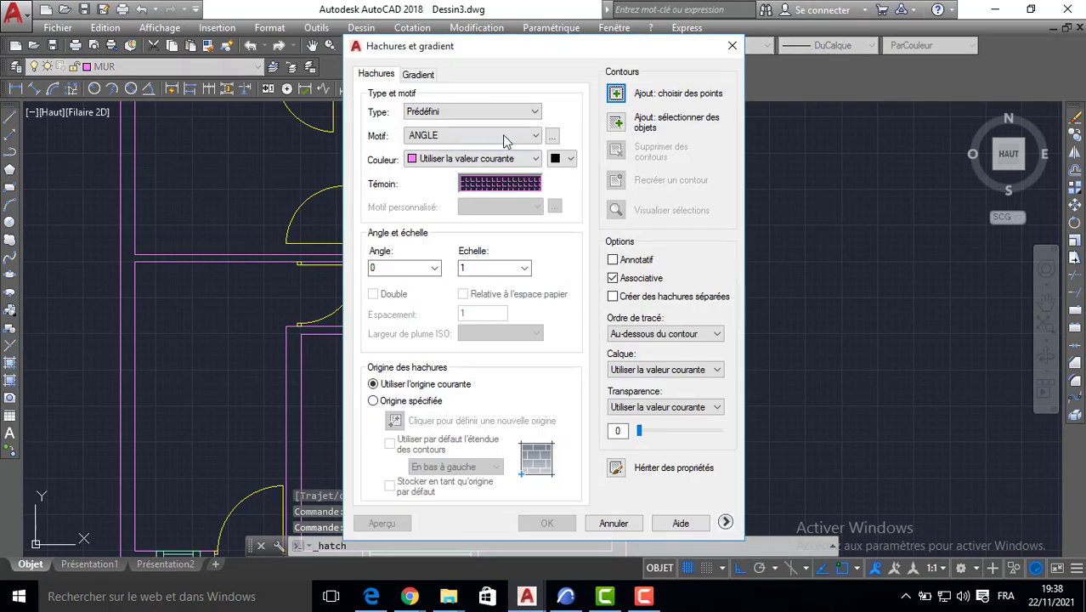
click(553, 139)
scroll(500, 238, down, 6)
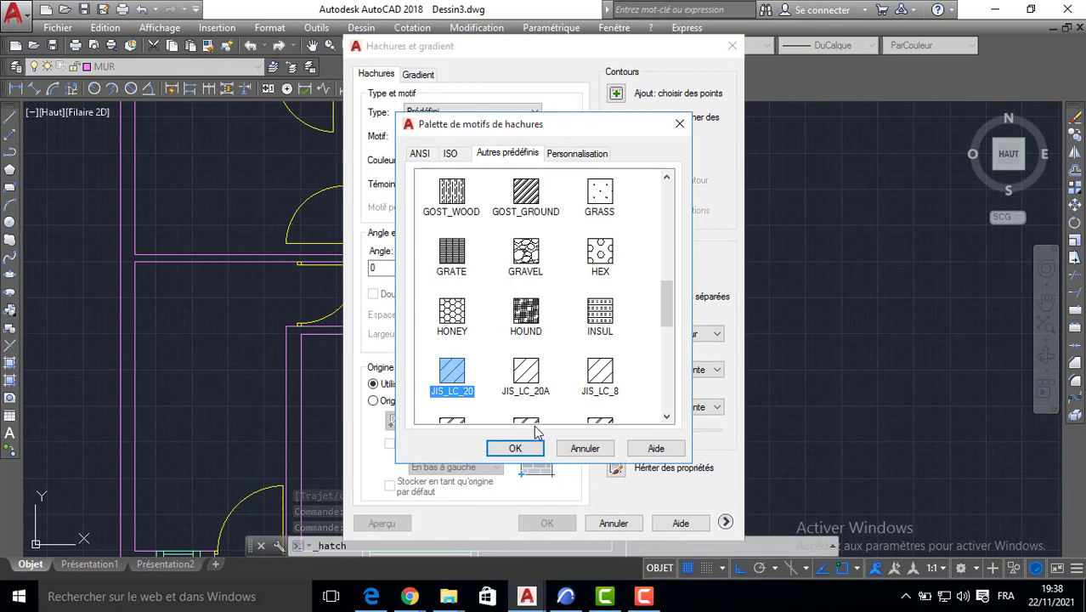
click(515, 447)
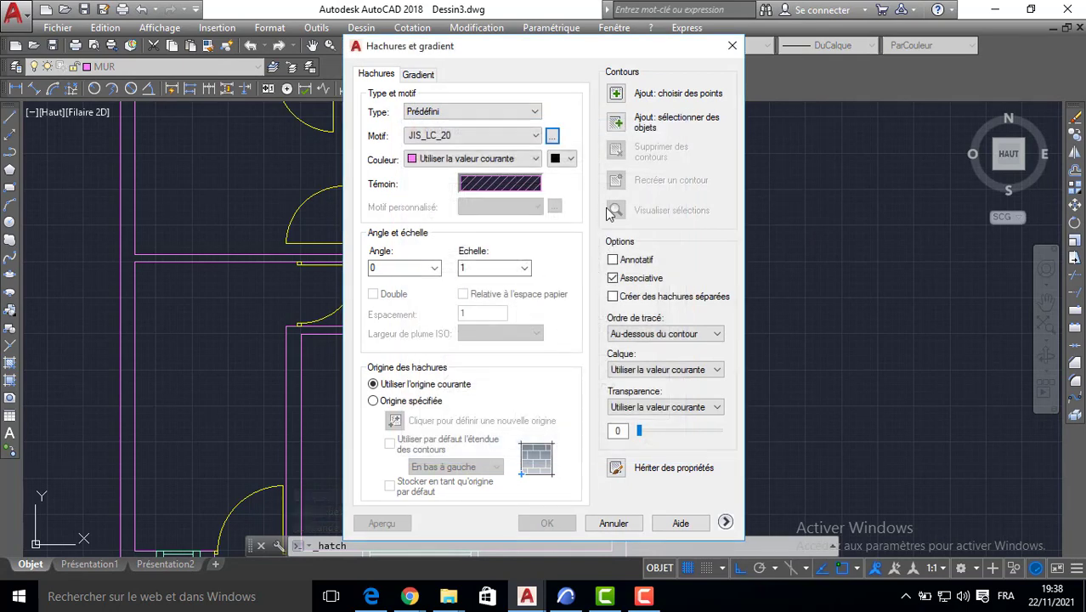
Step: Try hatching all the wall segments of the plan with the JIS_LC_20 pattern by picking points inside them
click(619, 98)
scroll(605, 130, down, 2)
middle_drag(599, 200, 570, 328)
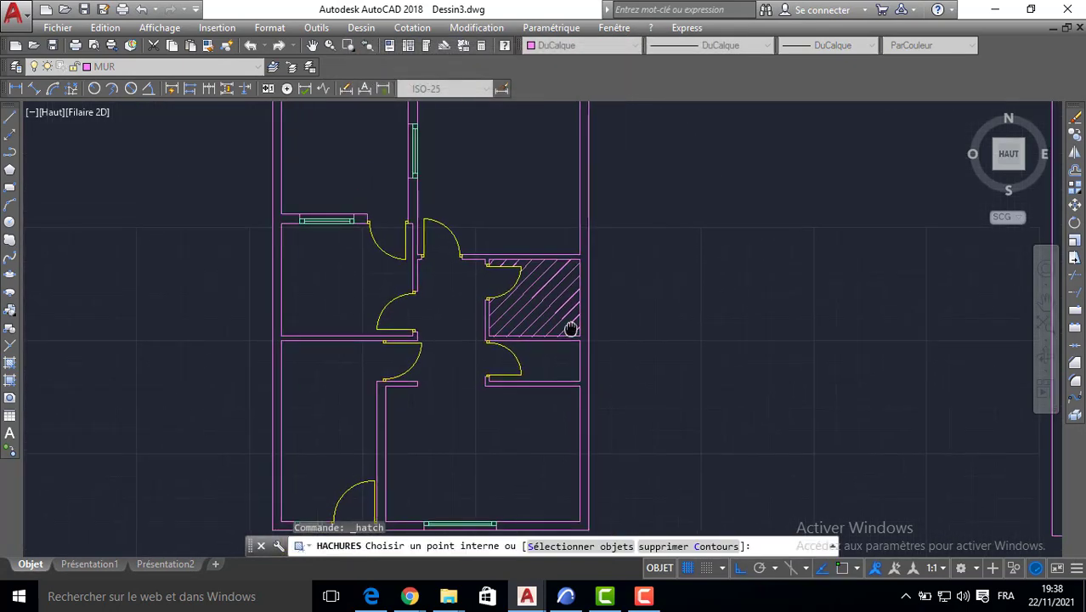
scroll(574, 289, down, 4)
scroll(586, 131, up, 2)
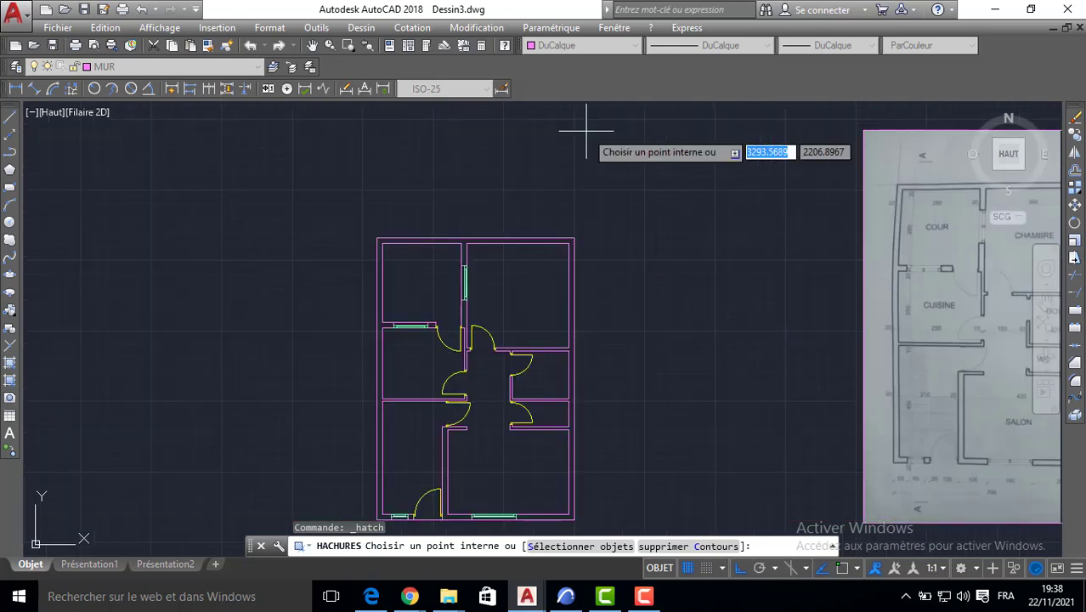
middle_drag(571, 364, 585, 246)
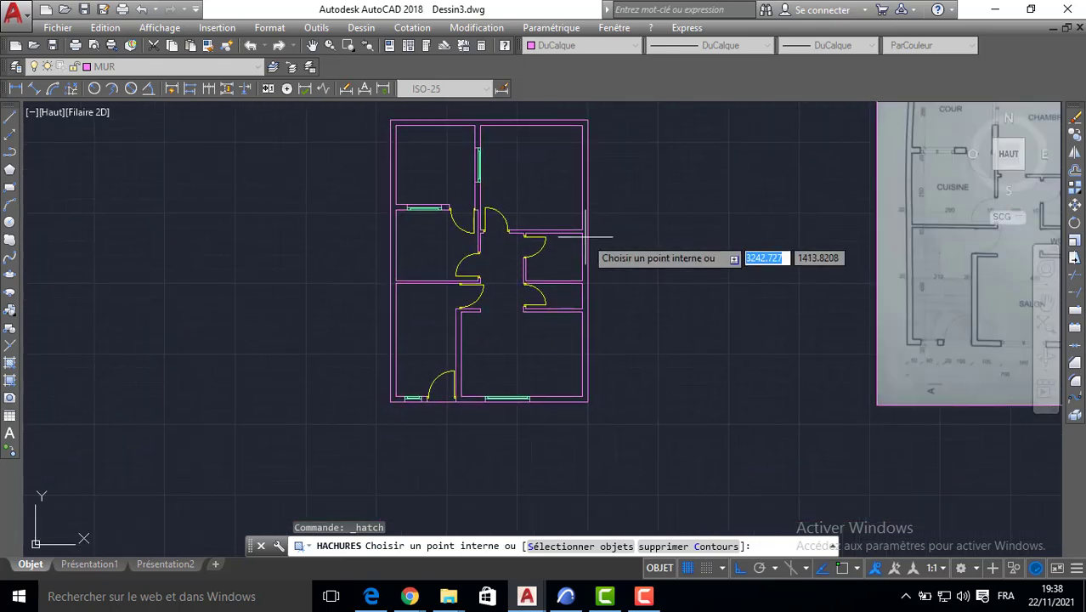
click(583, 240)
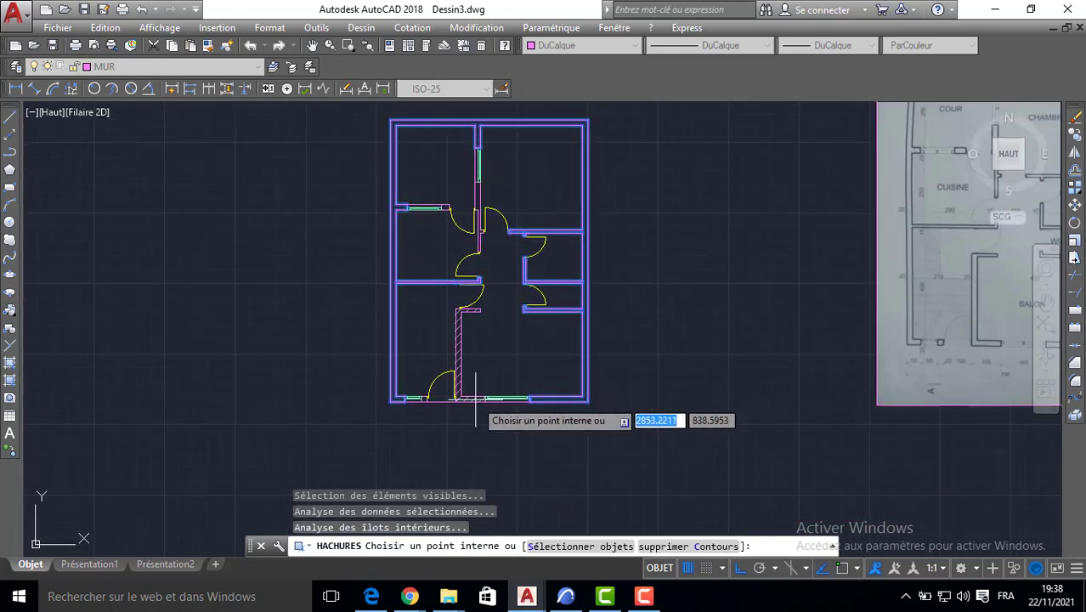
scroll(480, 196, up, 2)
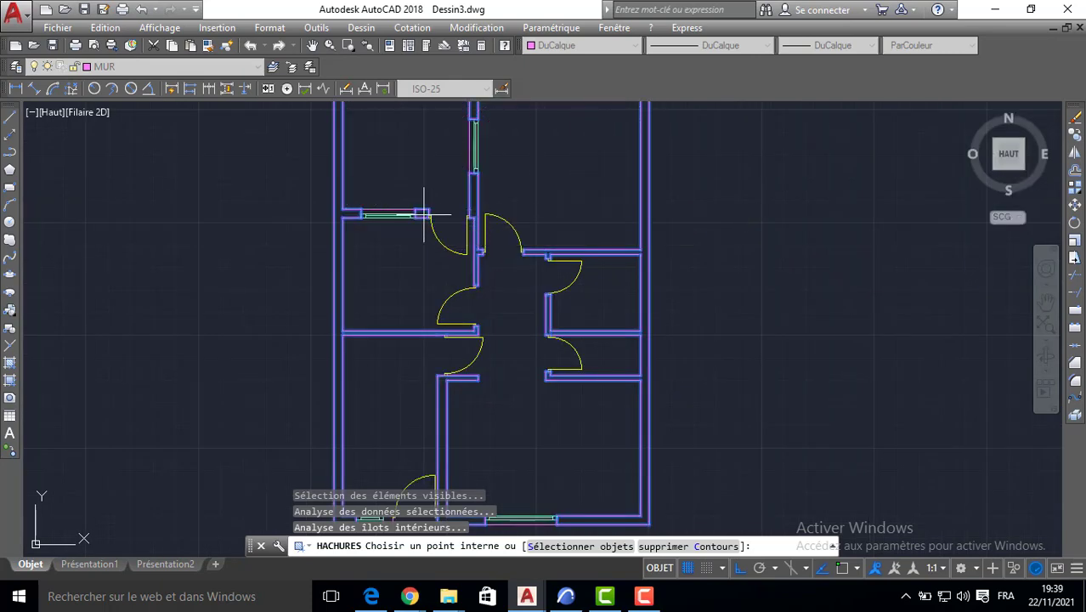
key(Return)
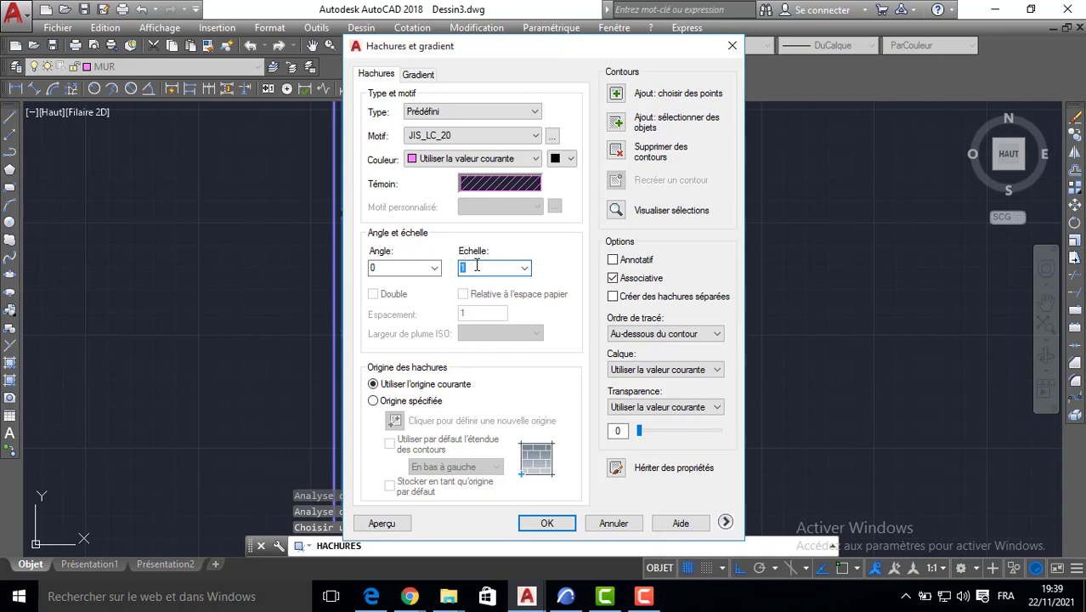
key(Return)
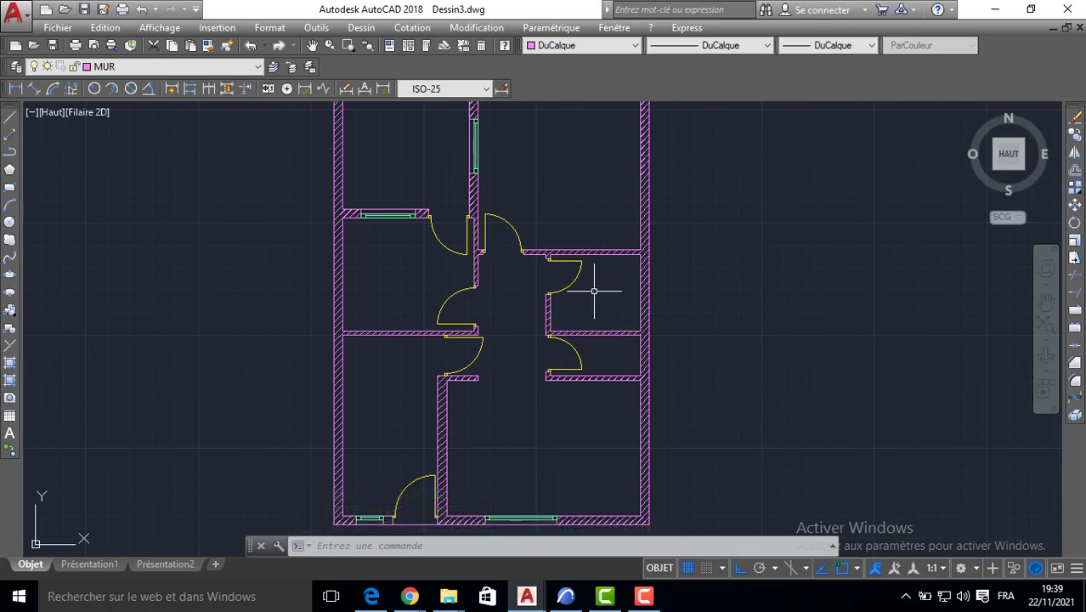
scroll(594, 291, down, 2)
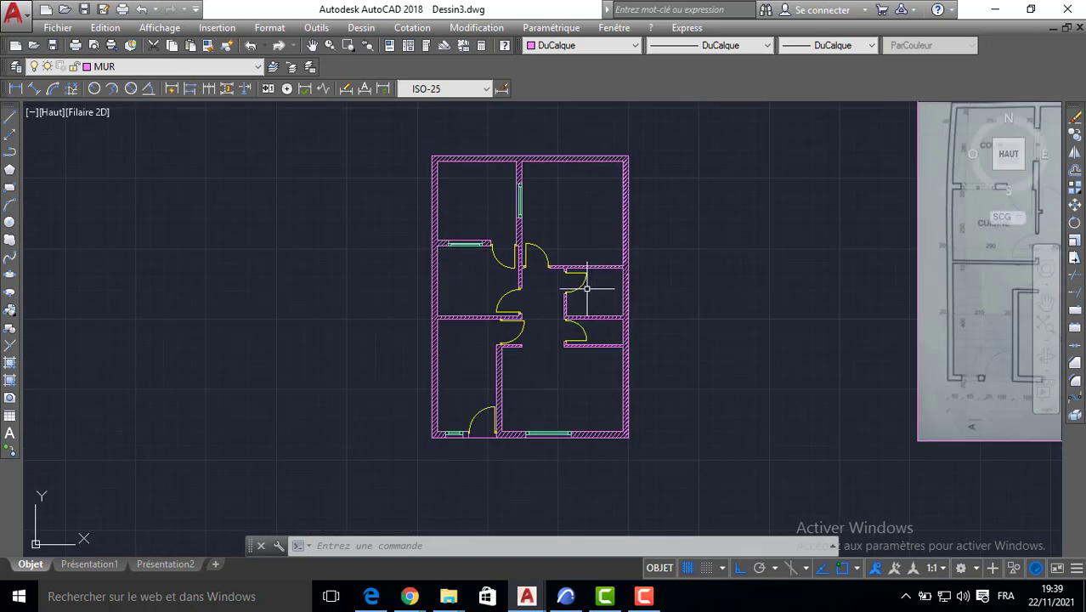
scroll(594, 321, up, 4)
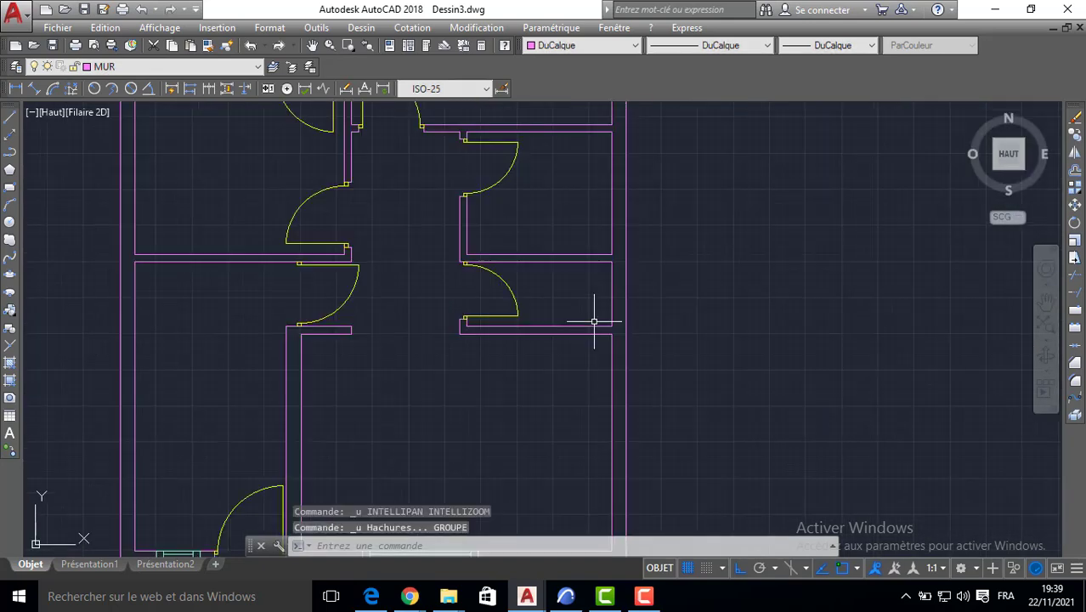
Step: Start a new hatch and choose the predefined JIS_LC_20 pattern
click(10, 363)
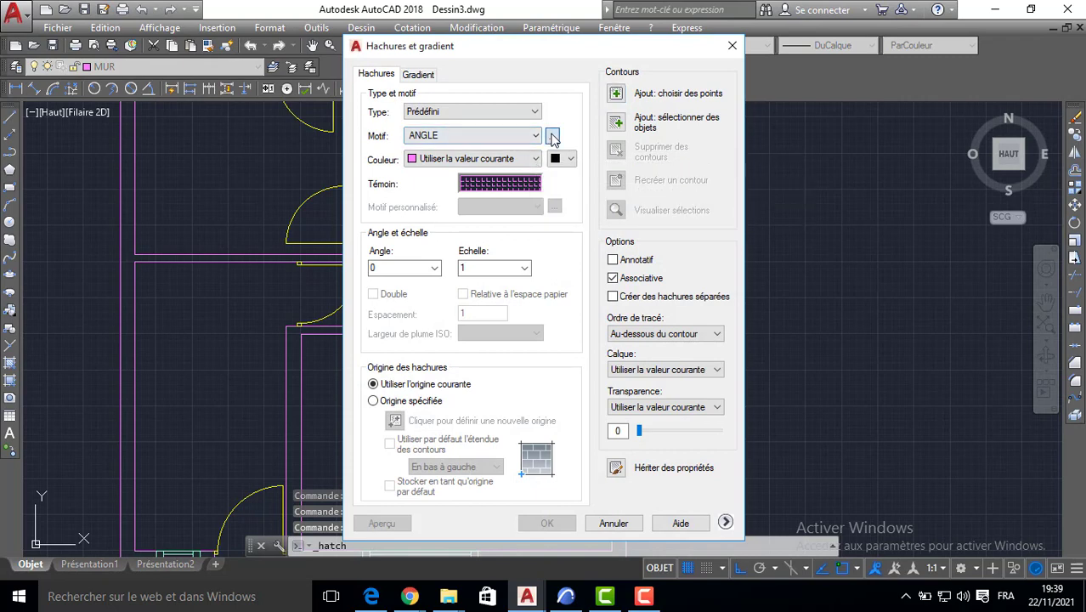
click(553, 138)
scroll(446, 296, down, 3)
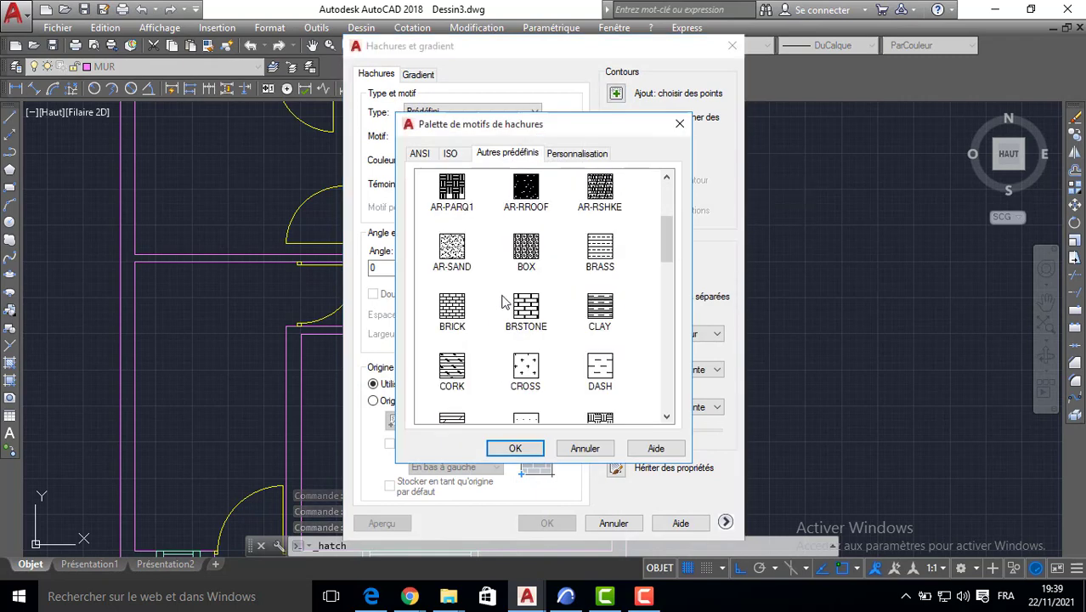
scroll(502, 302, down, 8)
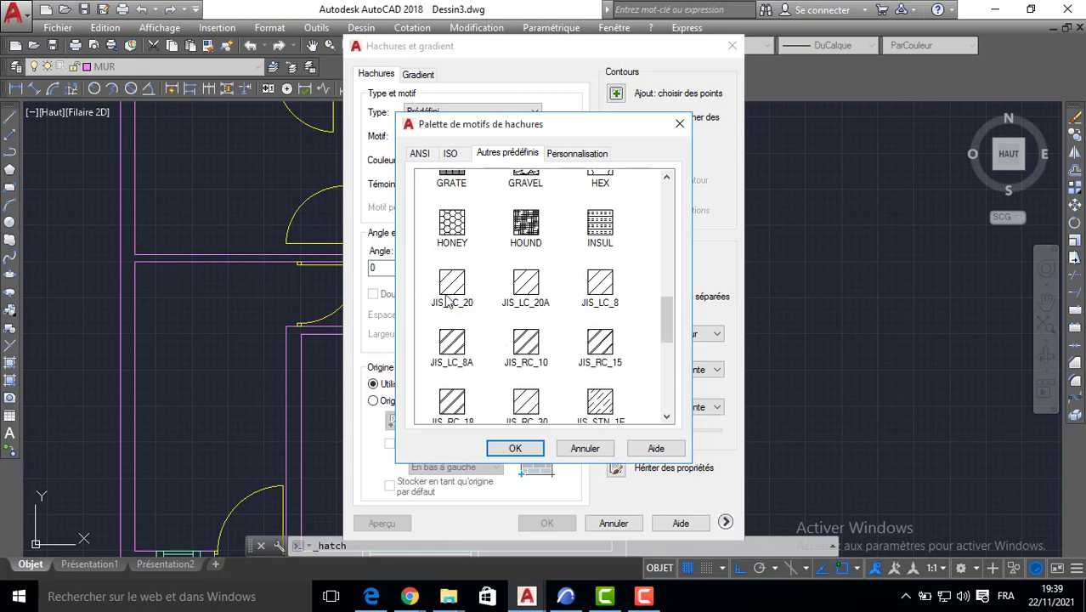
click(510, 448)
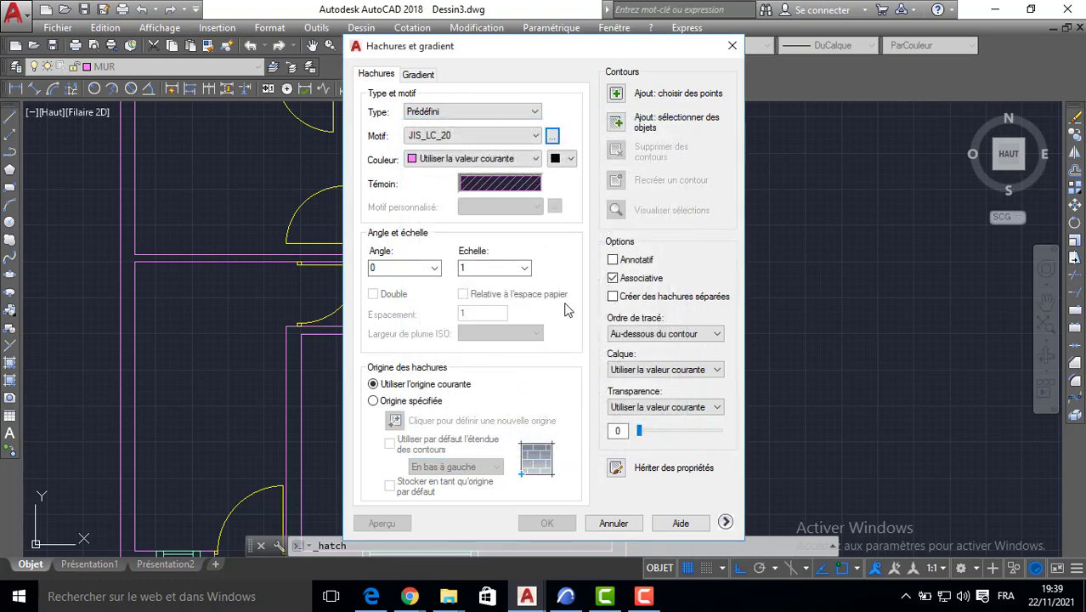
Step: Hatch all the wall segments of the plan by picking points inside them, using a reduced pattern scale
click(616, 94)
scroll(562, 225, down, 2)
click(581, 242)
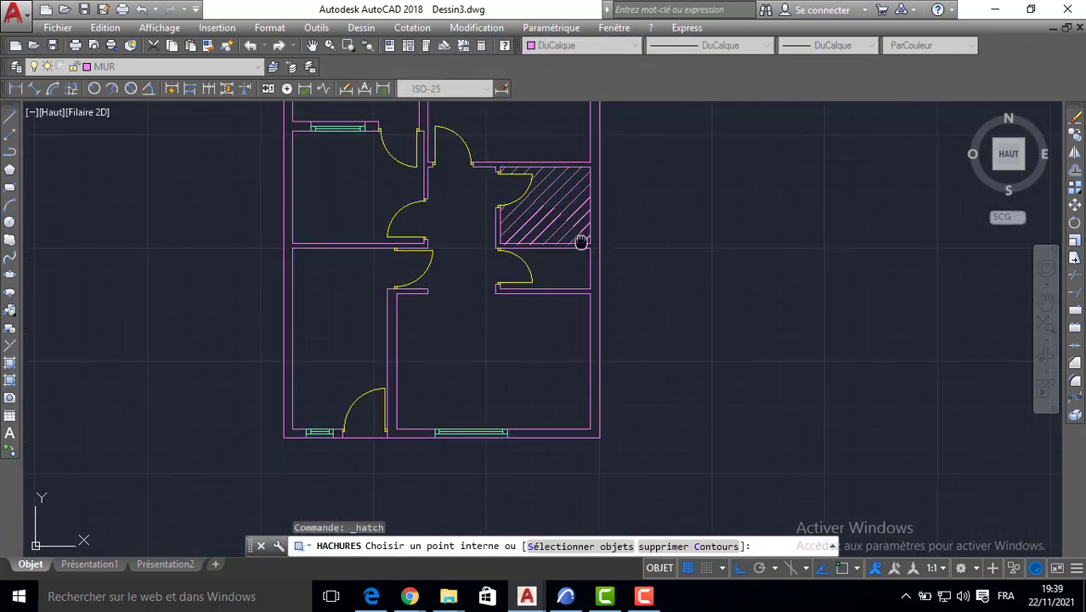
middle_drag(581, 243, 586, 306)
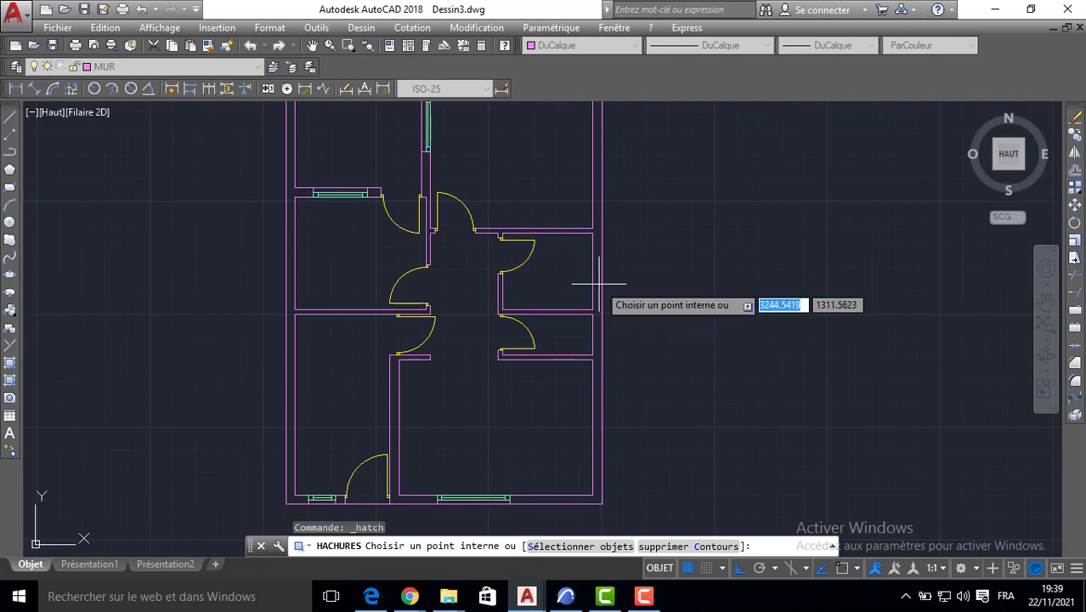
scroll(599, 270, down, 2)
click(601, 291)
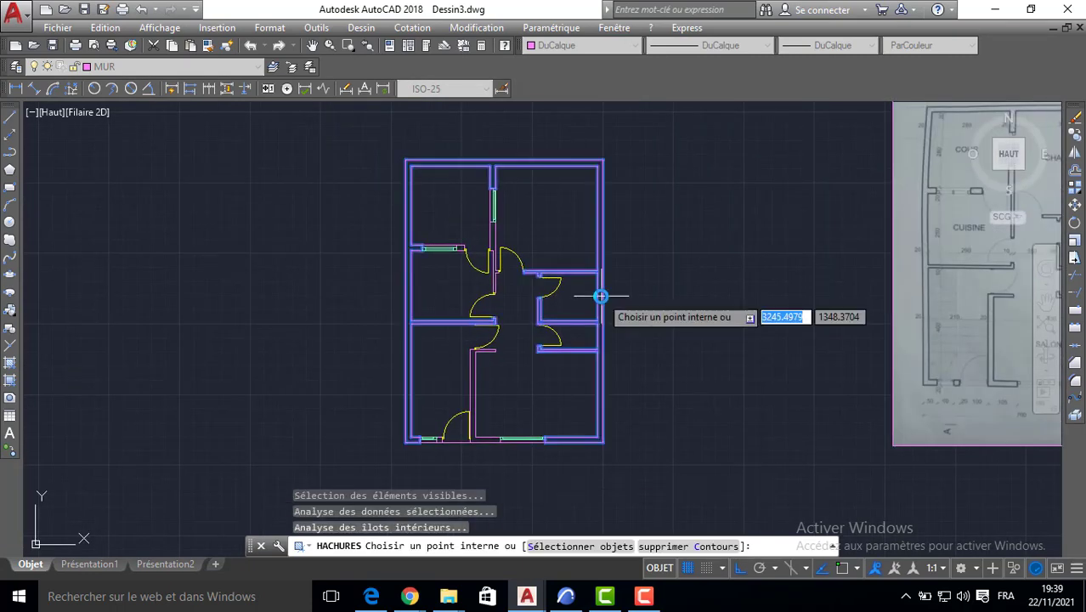
scroll(493, 241, up, 2)
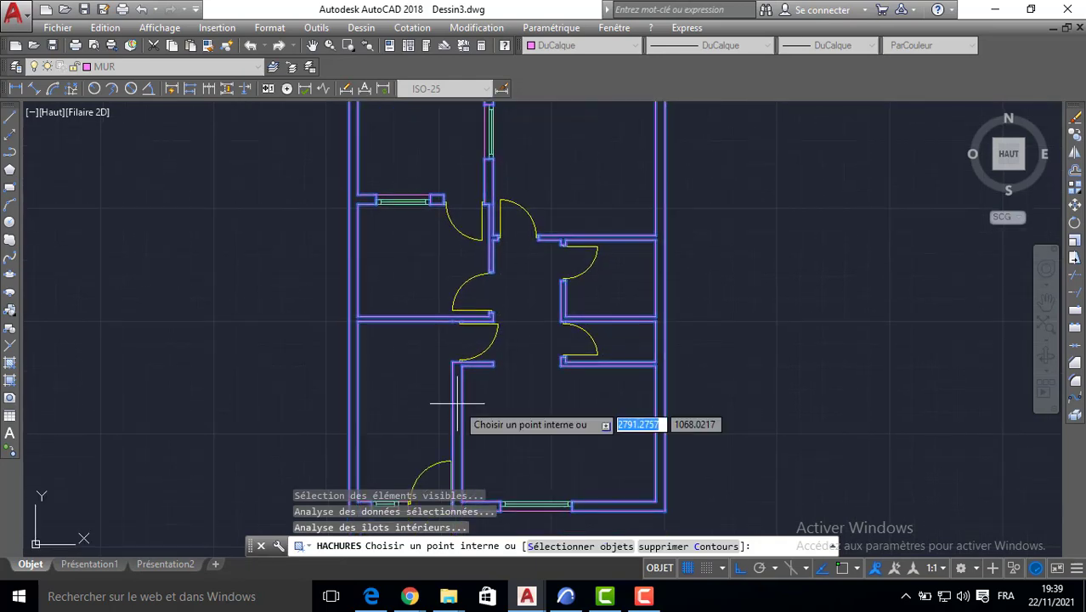
key(Return)
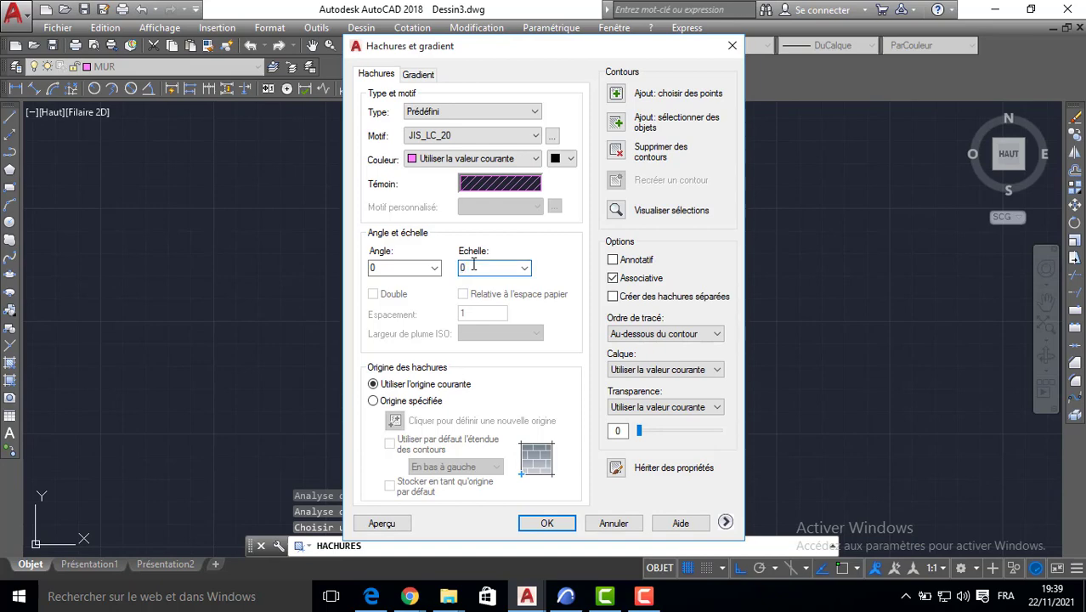
key(Return)
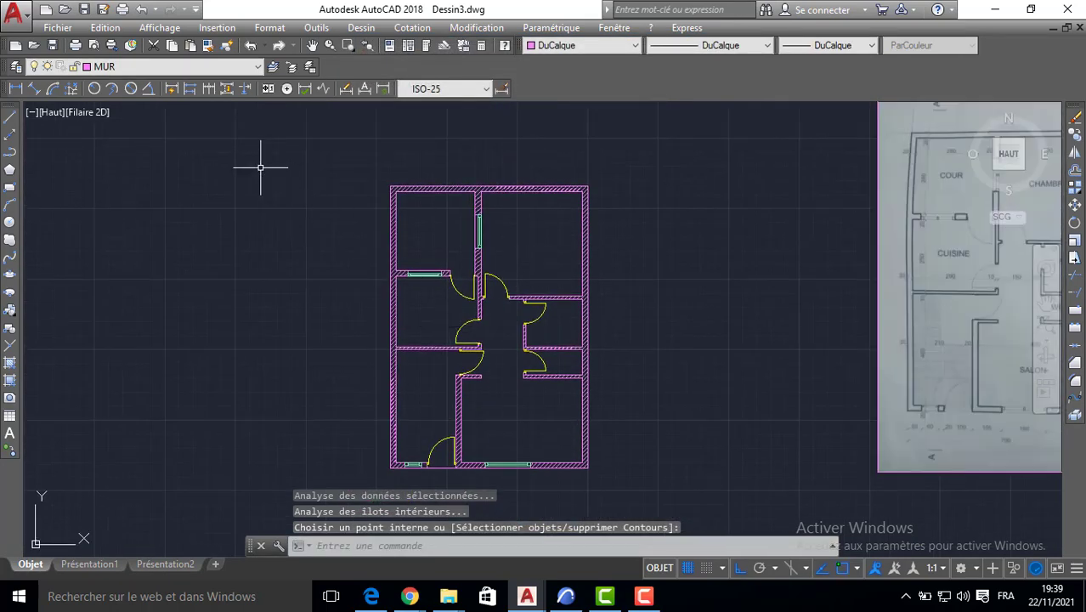
Step: Turn off the PORTE and FENETRE layers to check the hatched walls on their own
click(97, 68)
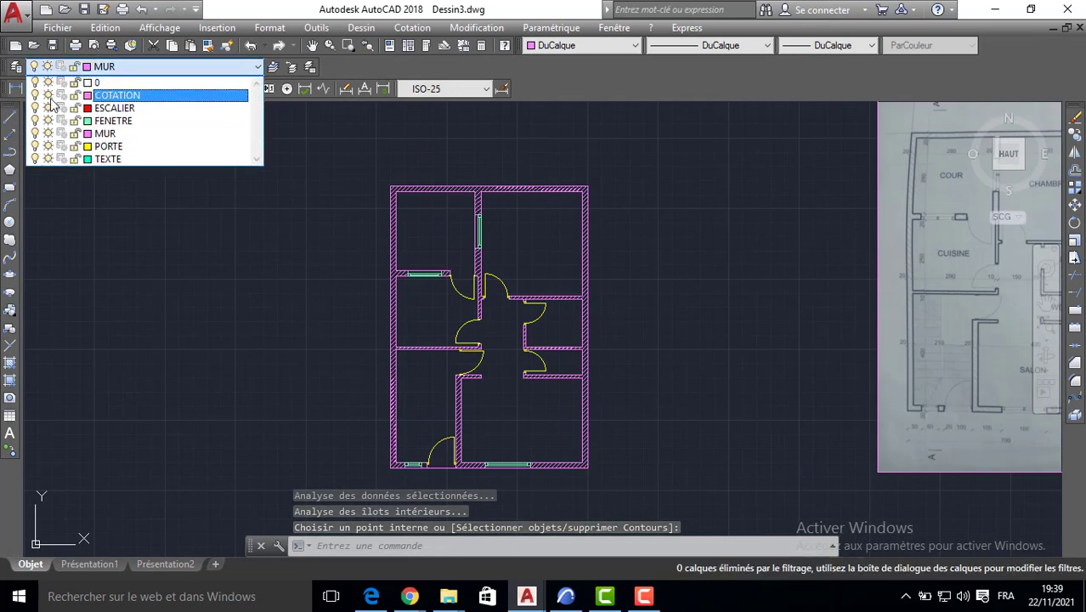
click(35, 146)
click(192, 244)
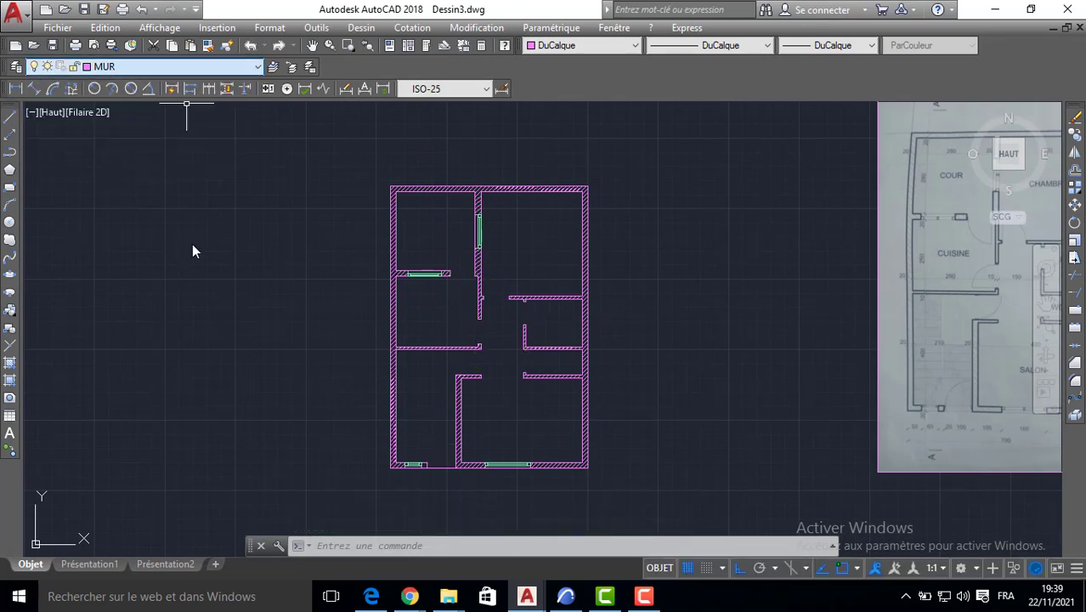
scroll(443, 289, up, 5)
middle_drag(610, 348, 588, 291)
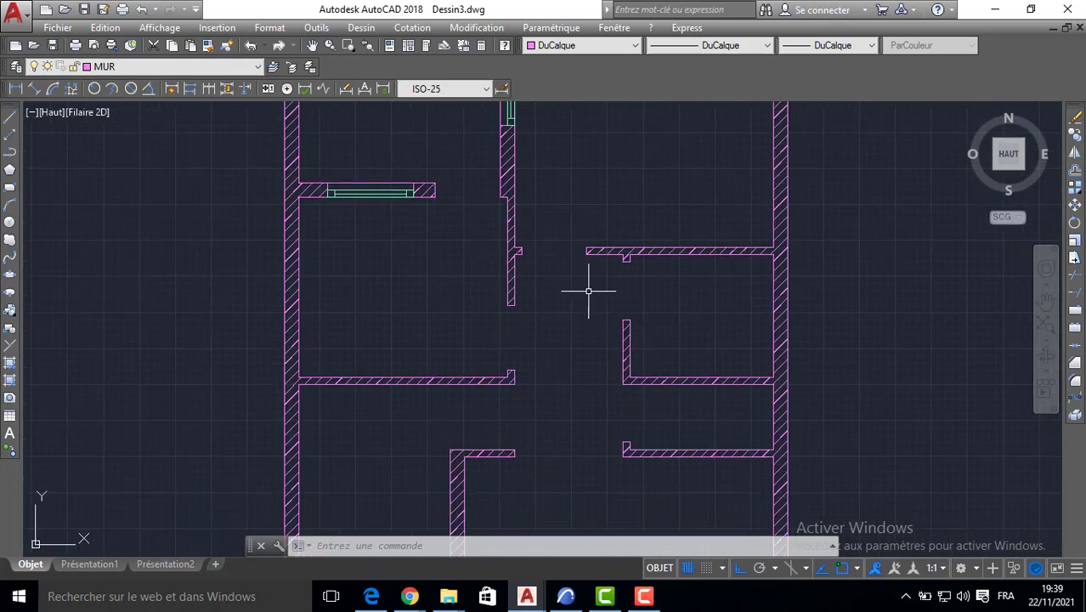
click(98, 71)
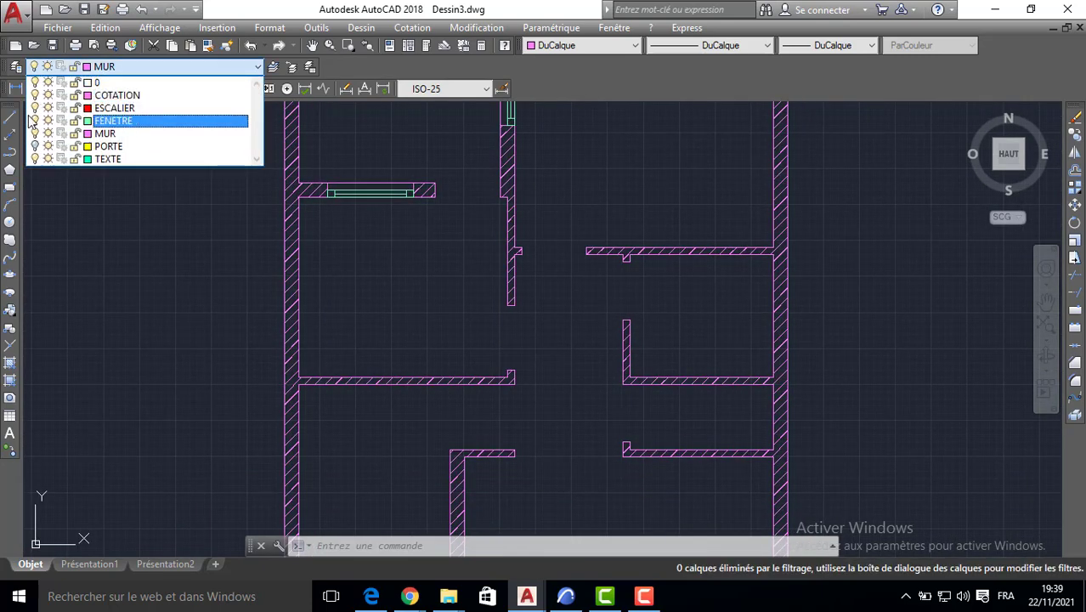
click(35, 121)
click(194, 266)
scroll(376, 266, down, 3)
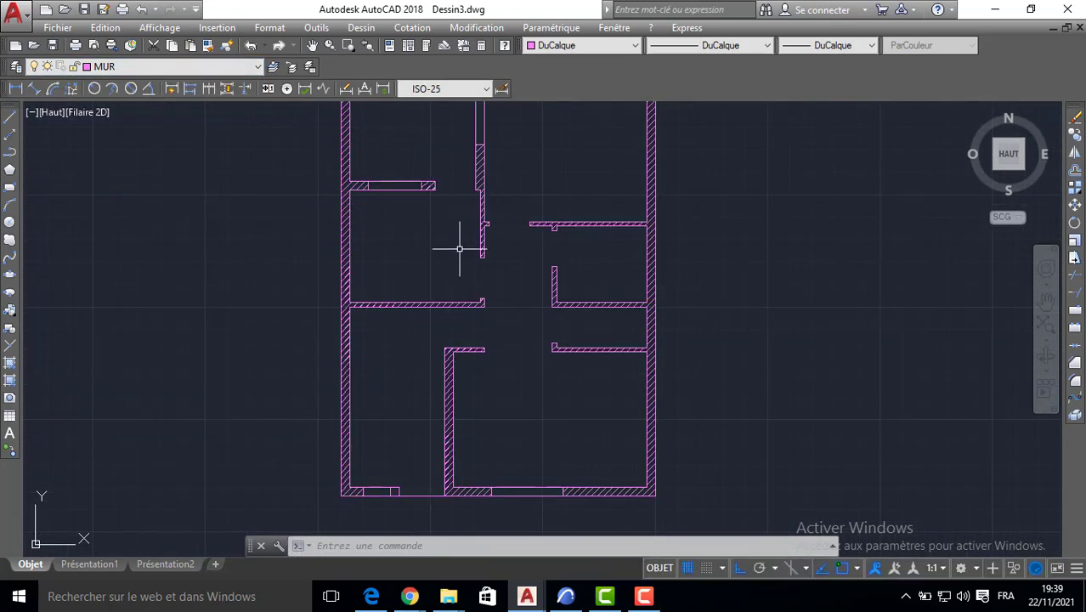
Step: Turn the FENETRE and PORTE layers back on
click(128, 67)
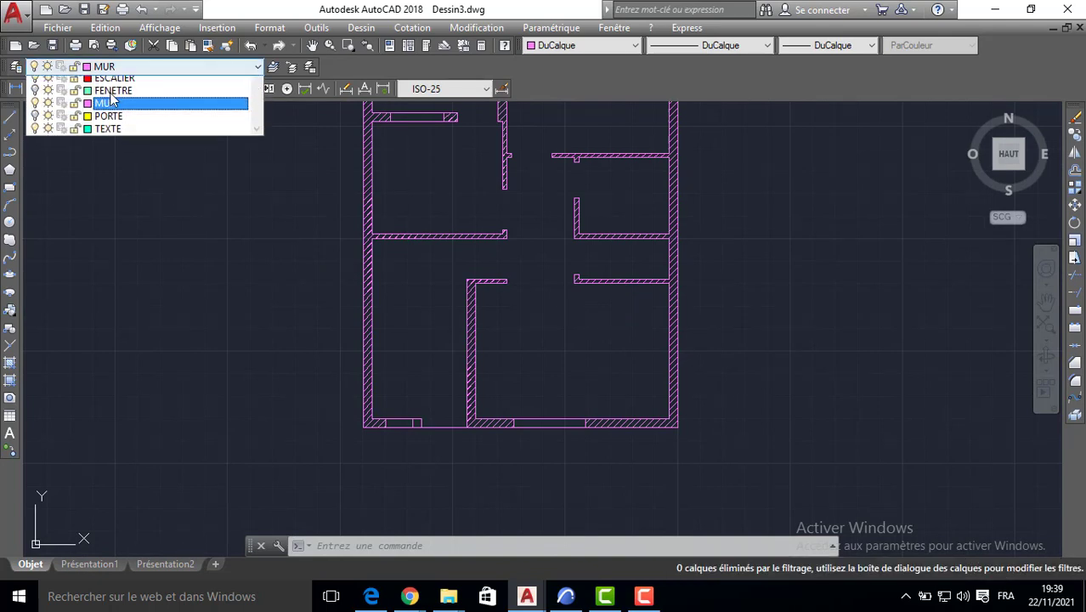
click(35, 121)
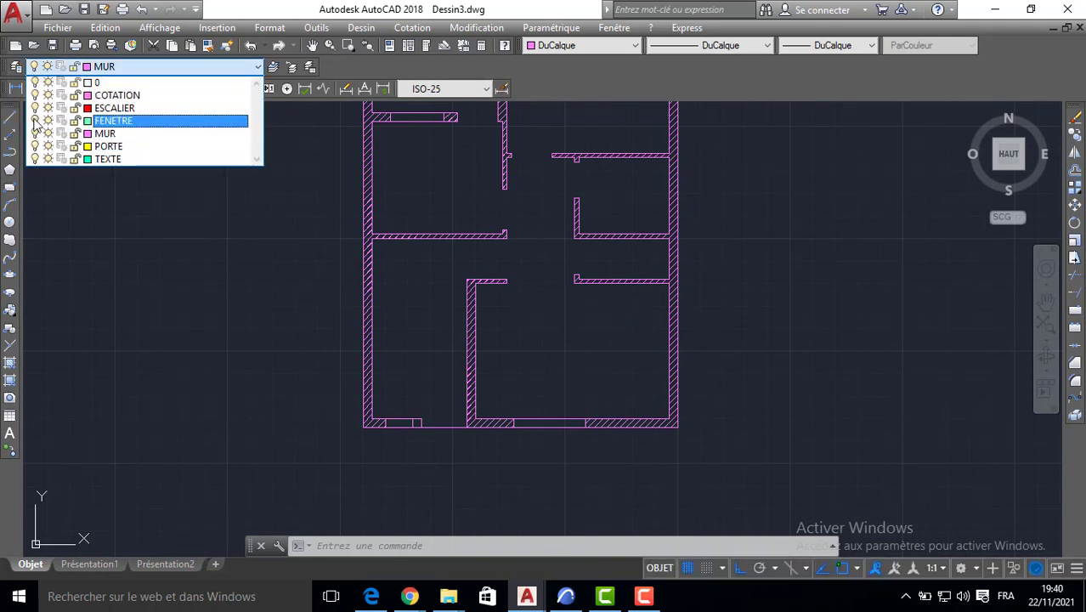
click(148, 231)
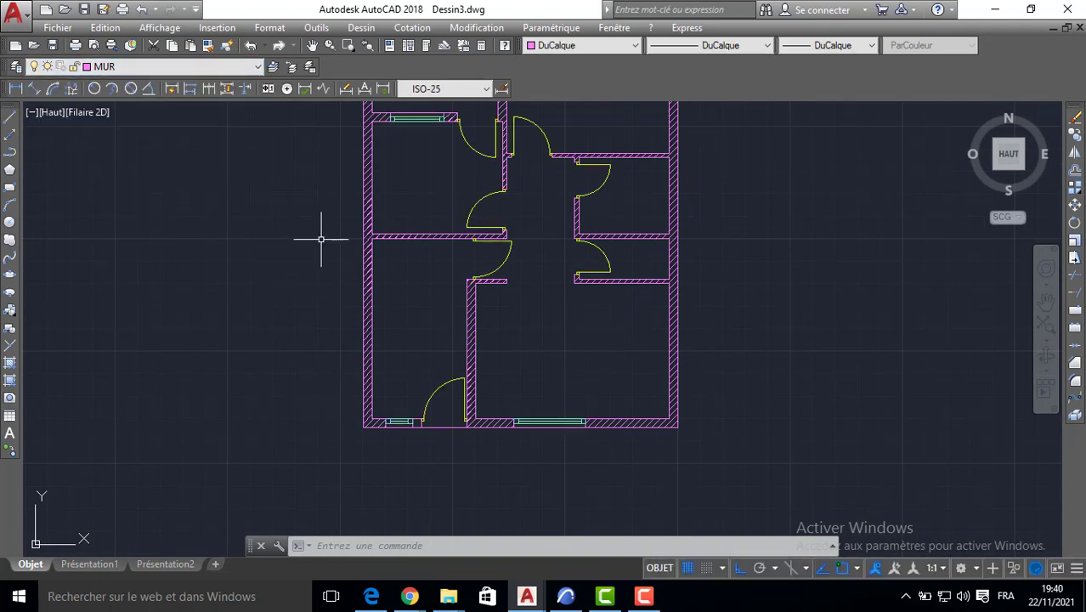
Step: Make TEXTE the current layer and place the multiline text SALON, height 20, in the large room at the plan's lower right
click(94, 73)
click(109, 159)
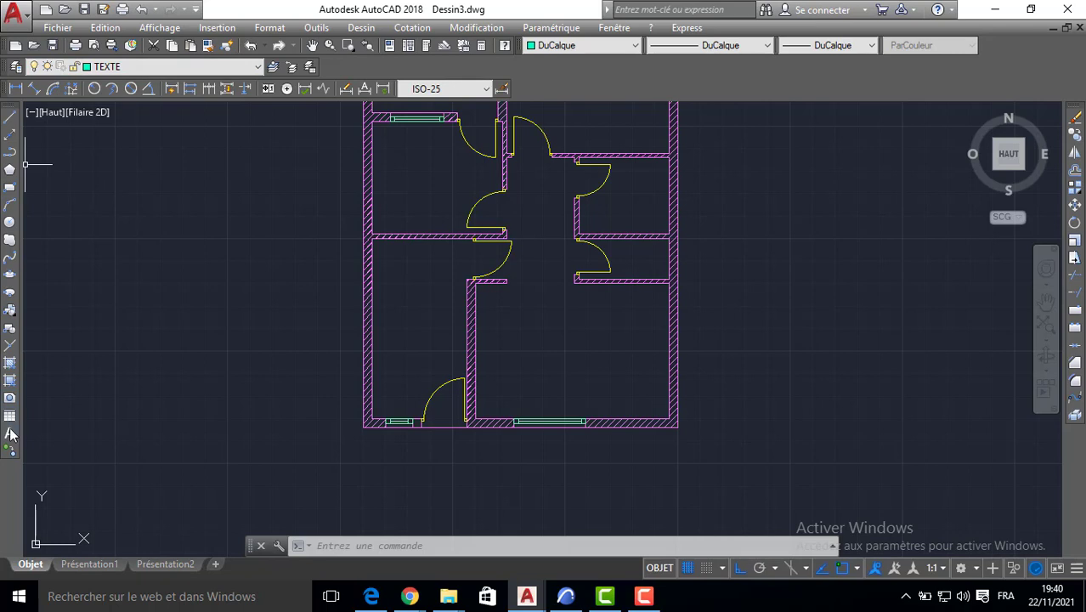
click(537, 363)
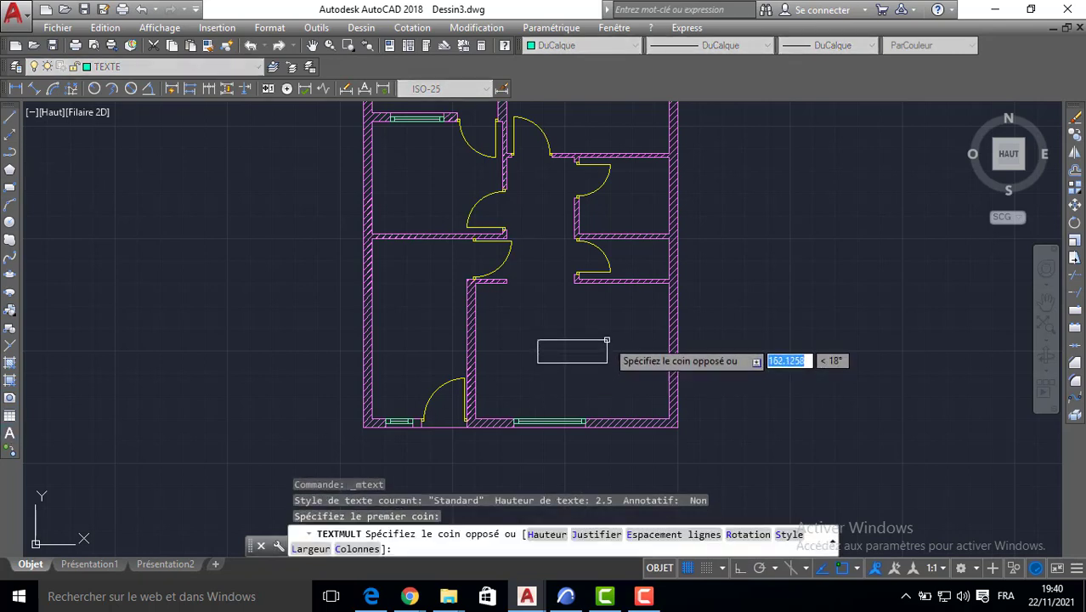
click(607, 340)
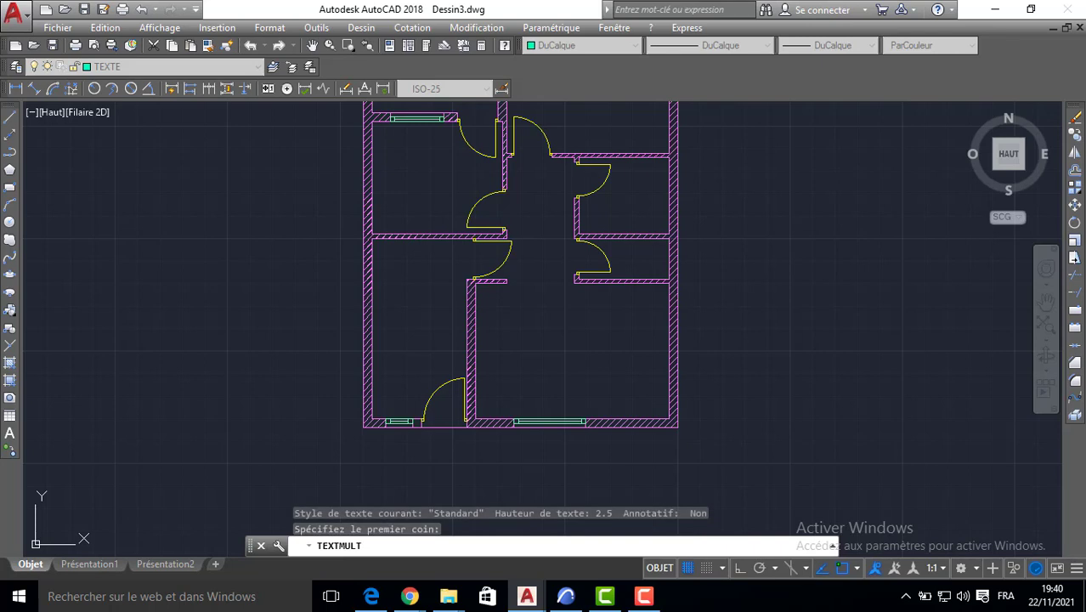
click(668, 246)
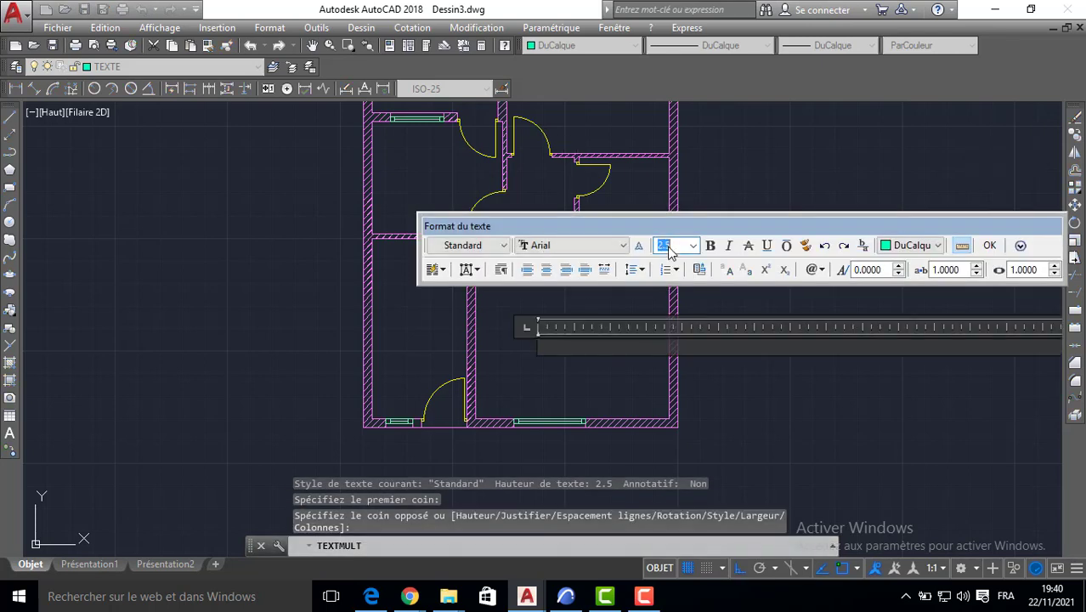
text(20)
click(605, 339)
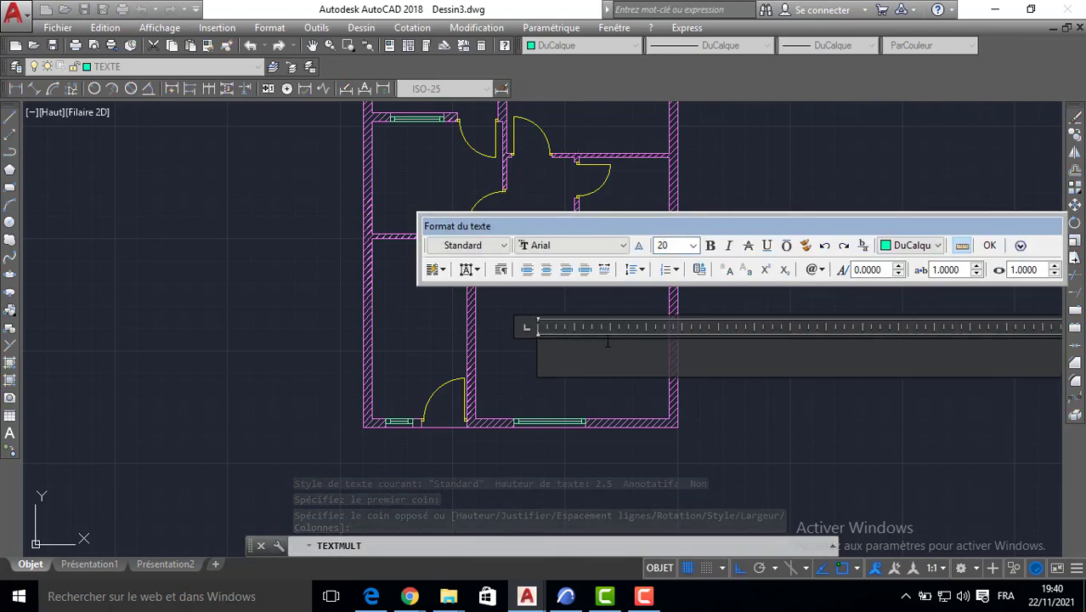
text(SALON)
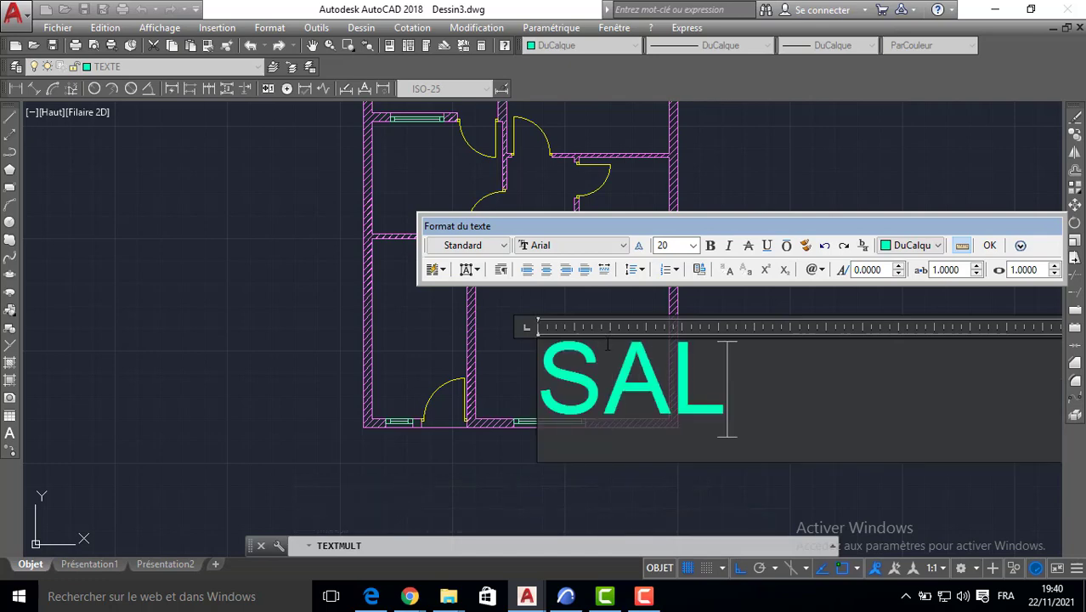
click(451, 336)
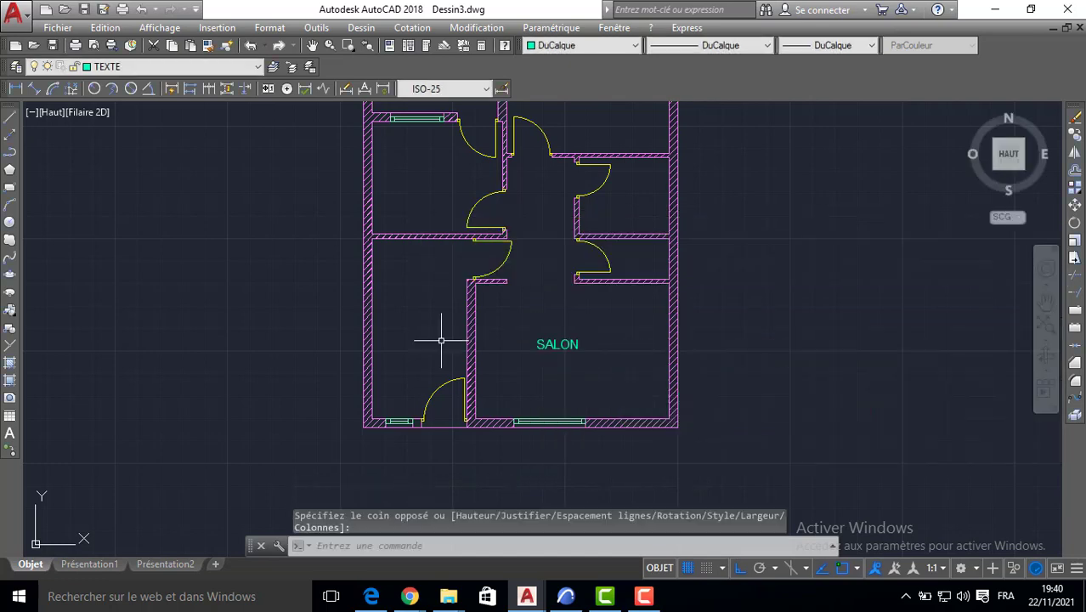
Step: Copy the SALON label into the two small right-hand rooms, the two upper rooms and the room below the upper-left one
click(561, 342)
scroll(578, 332, down, 4)
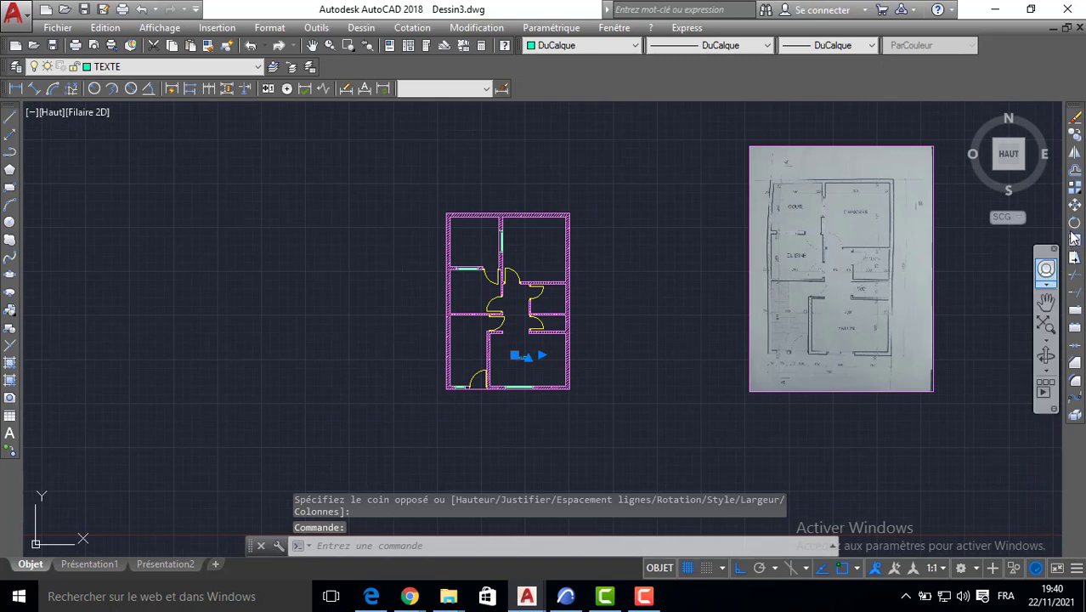
click(1075, 134)
click(523, 359)
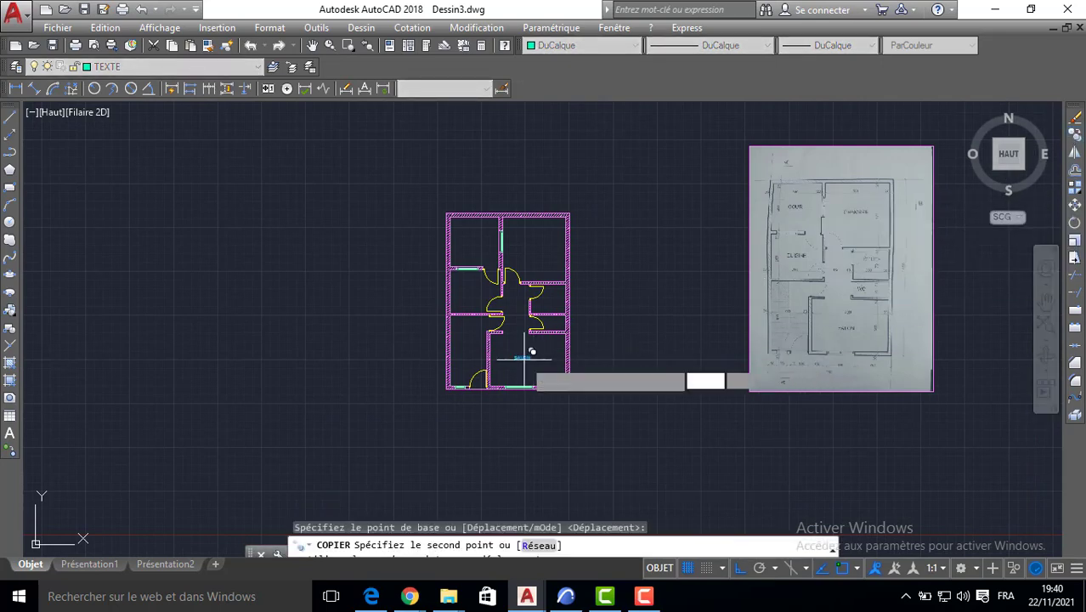
scroll(550, 325, up, 2)
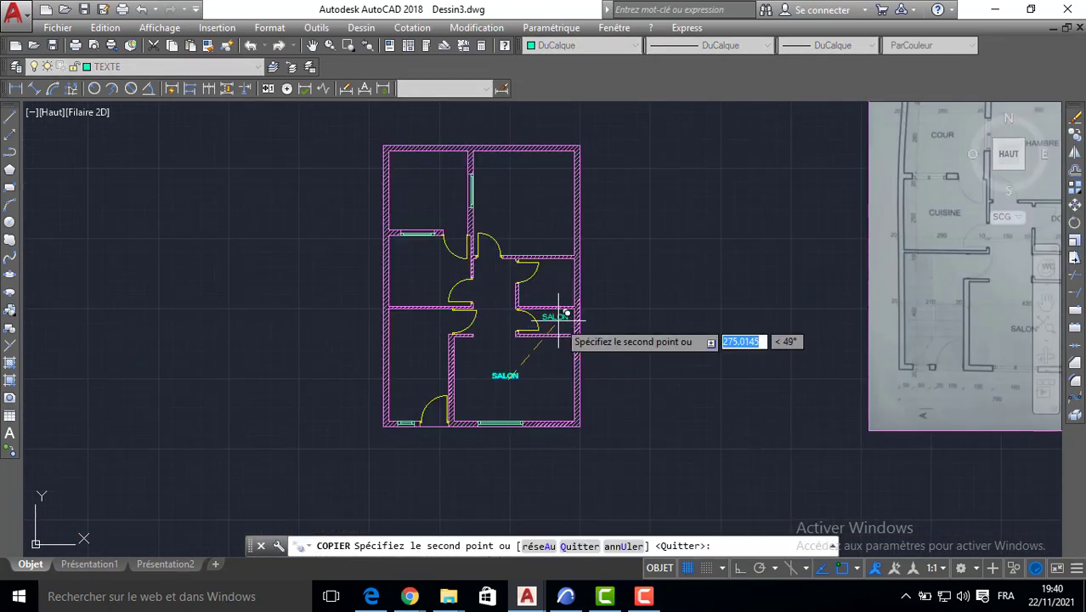
click(559, 320)
click(545, 284)
click(508, 201)
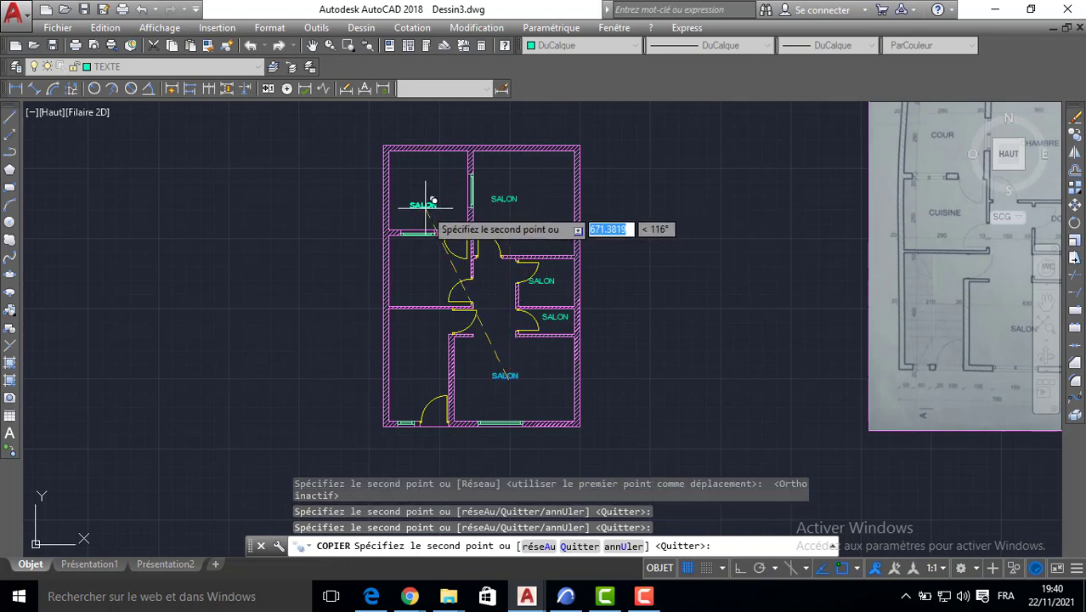
click(430, 192)
click(426, 272)
key(Return)
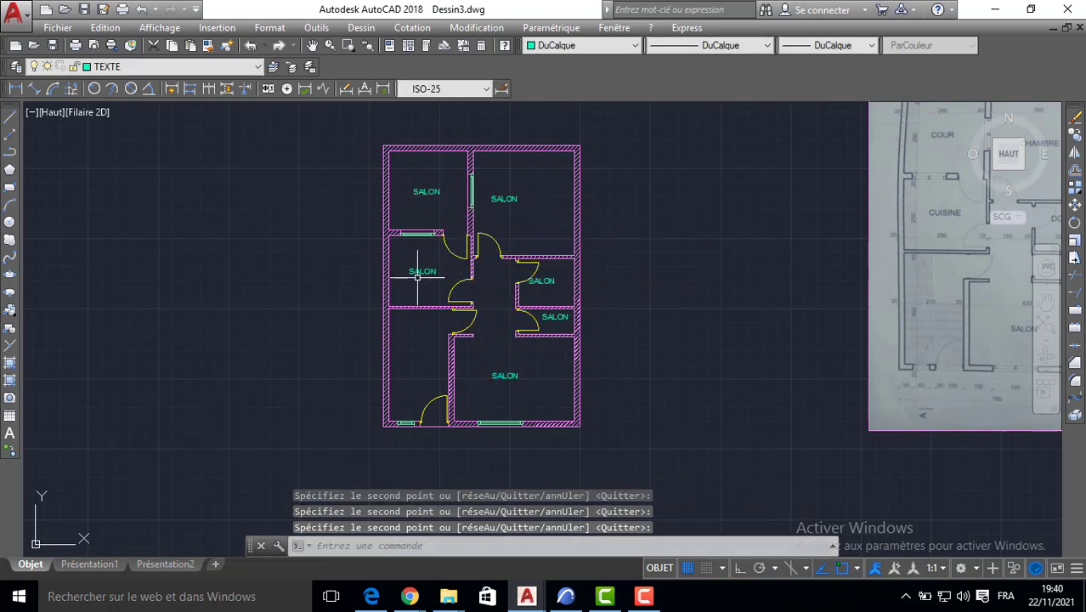
Step: Change the label of the middle-left room to CUISINE and that of the upper small right-hand room to DOUCH
click(418, 277)
click(426, 273)
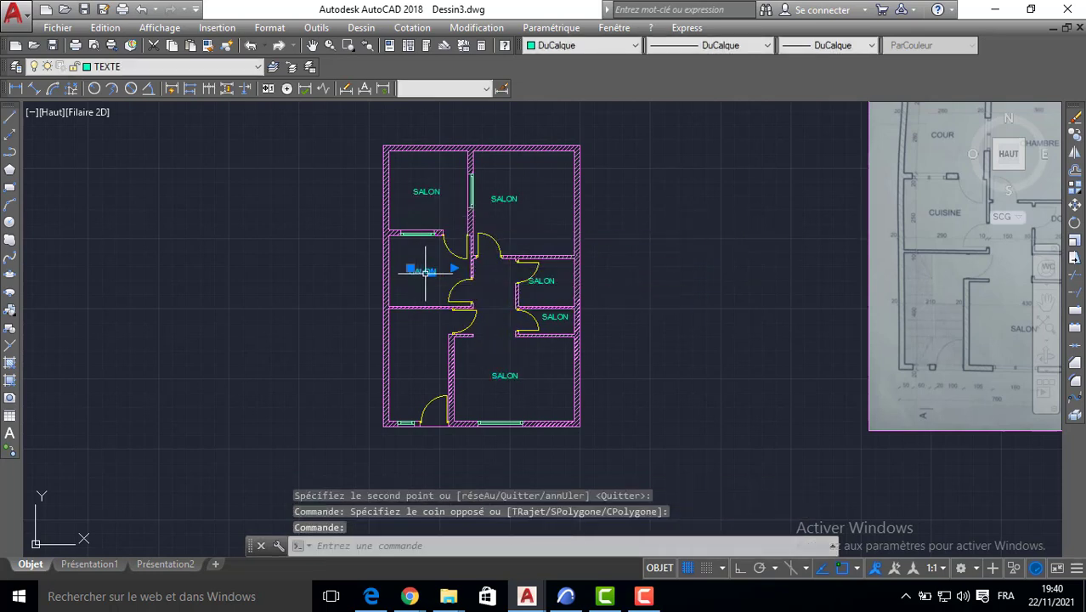
double_click(425, 273)
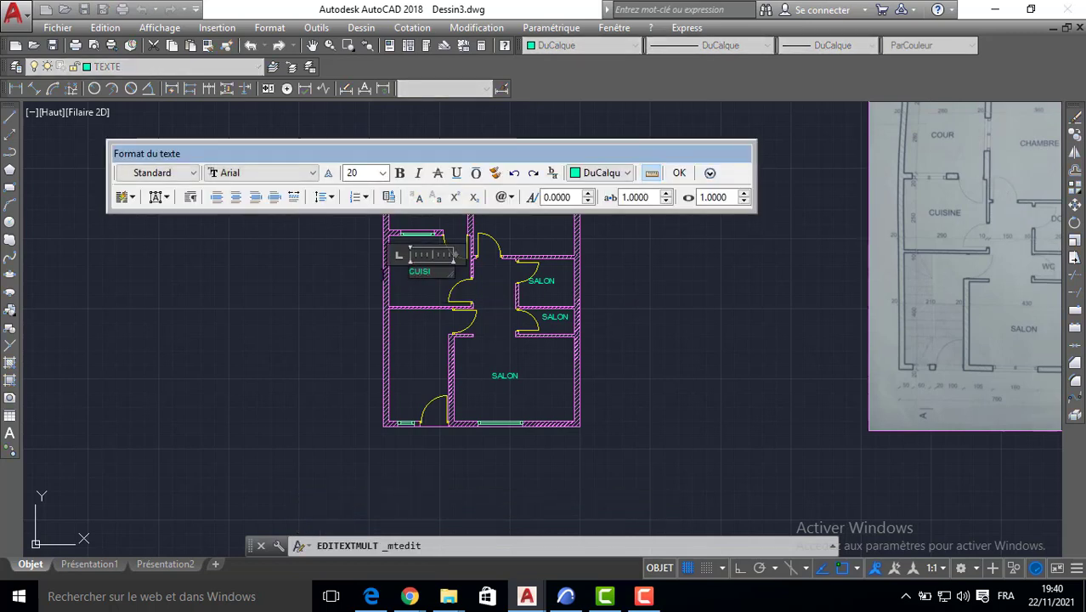
text(CUISINE)
click(409, 324)
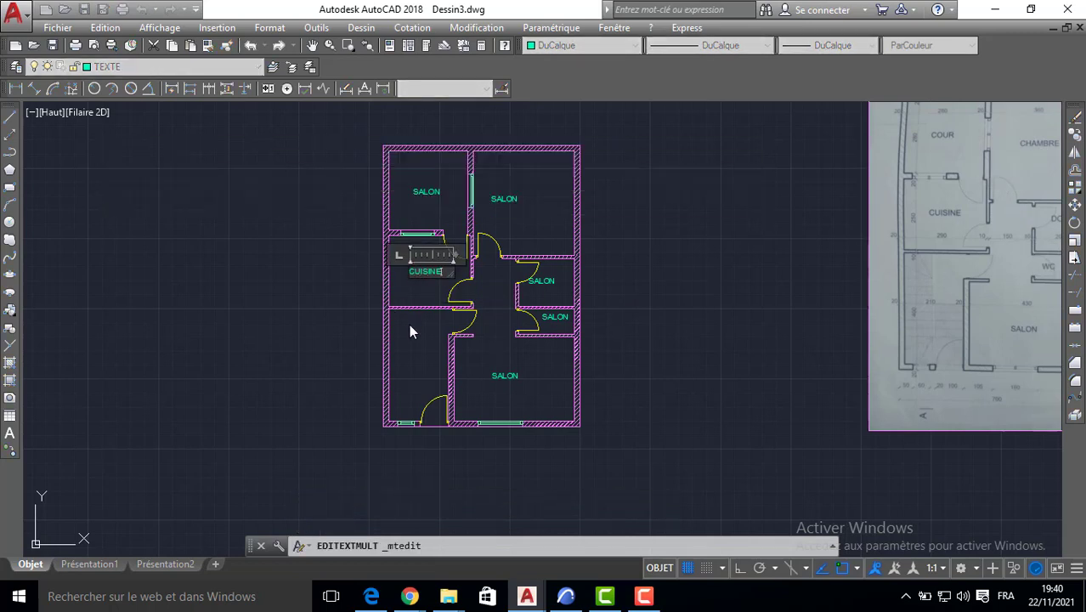
double_click(545, 281)
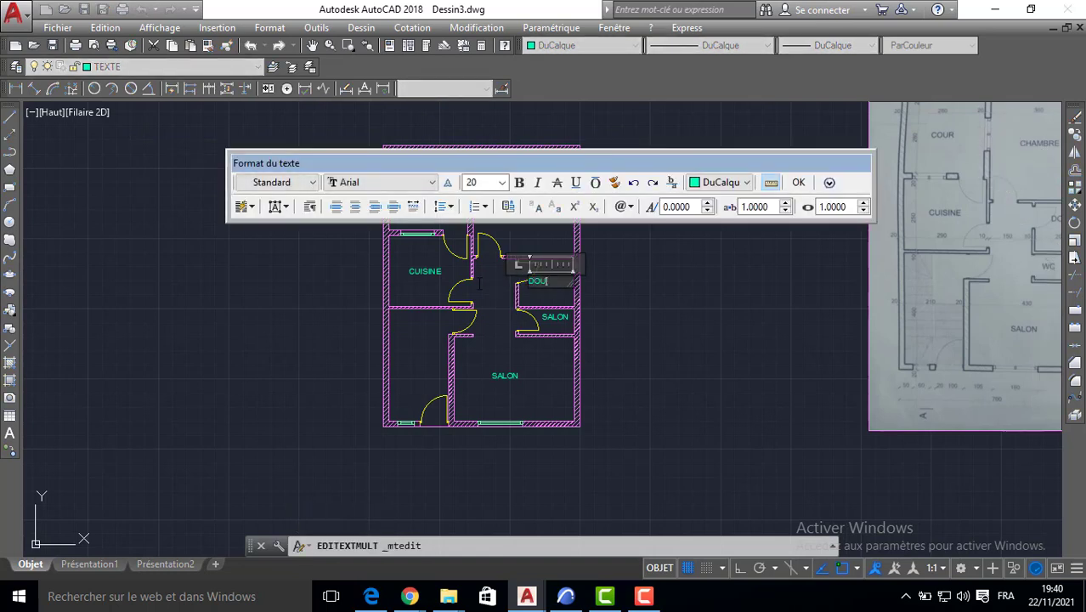
click(556, 316)
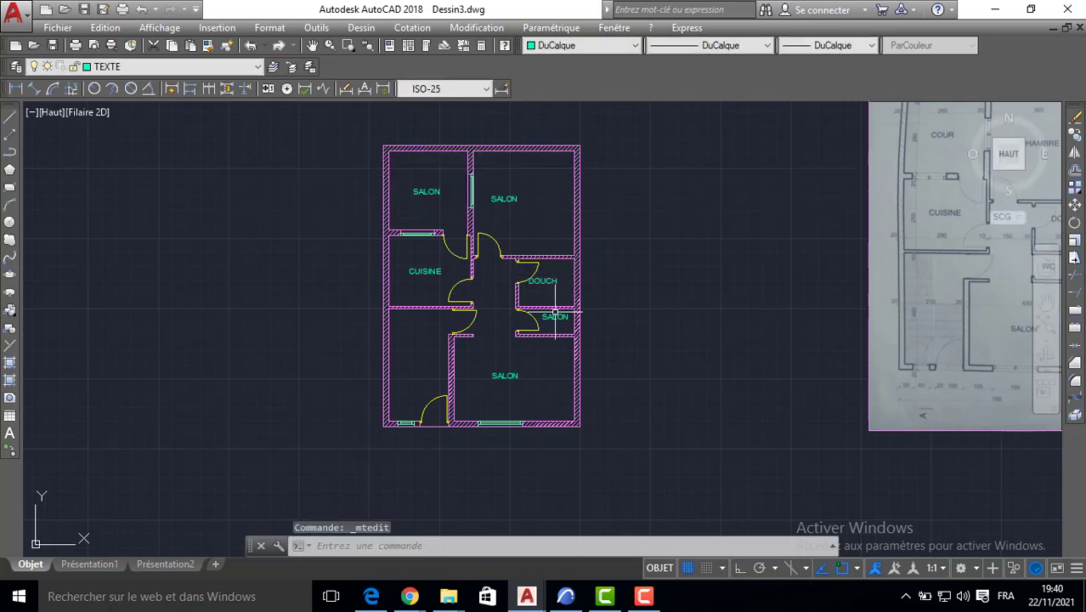
Step: Change the label of the lower small right-hand room to WC, the upper-left room to COUR and the upper-right room to CHAMBRE
double_click(553, 316)
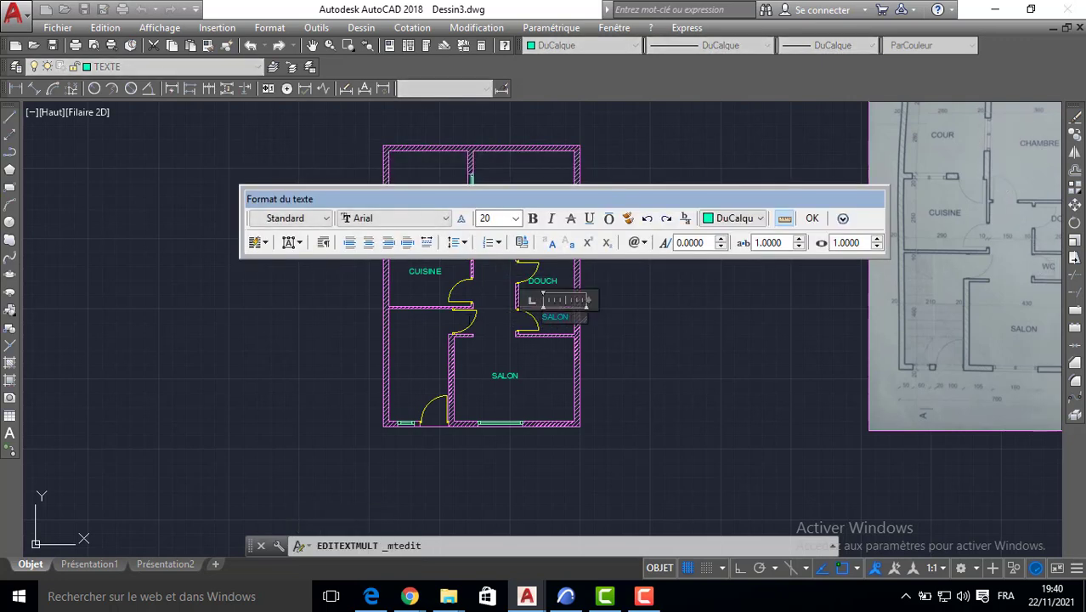
click(433, 287)
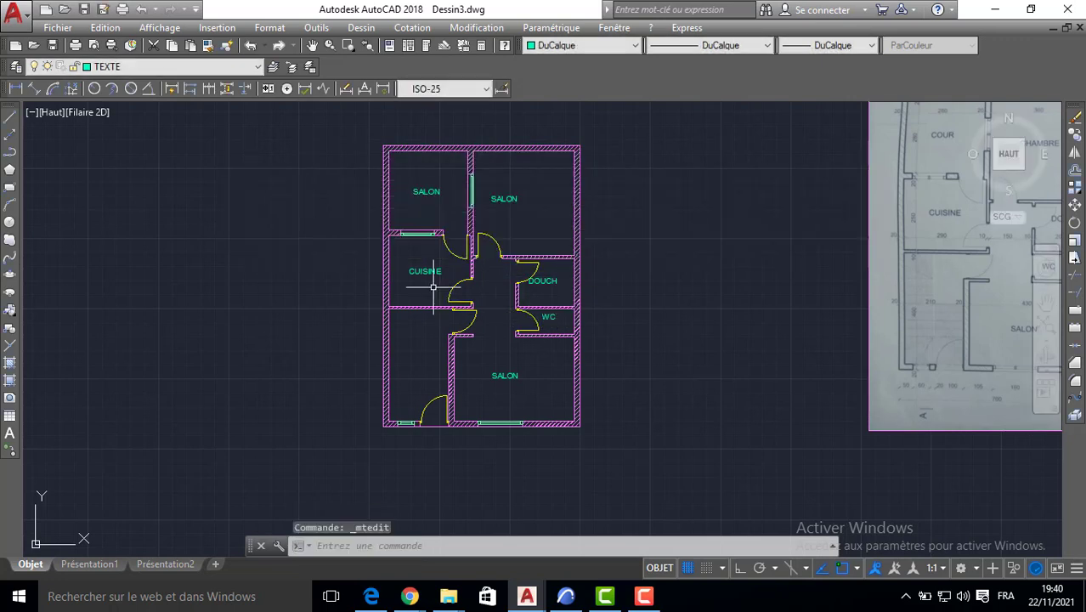
double_click(425, 190)
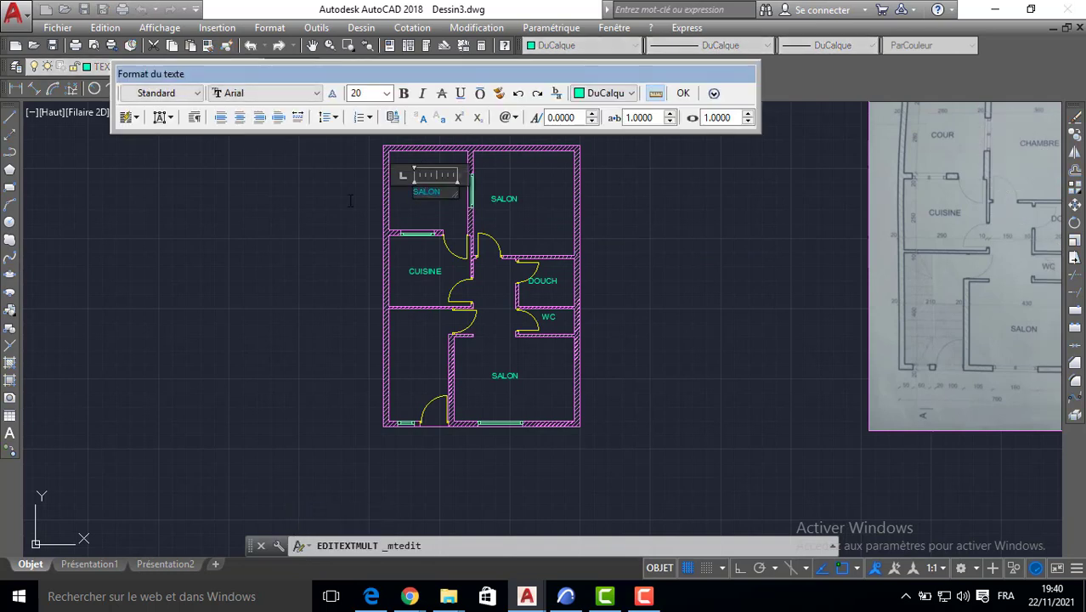
click(367, 249)
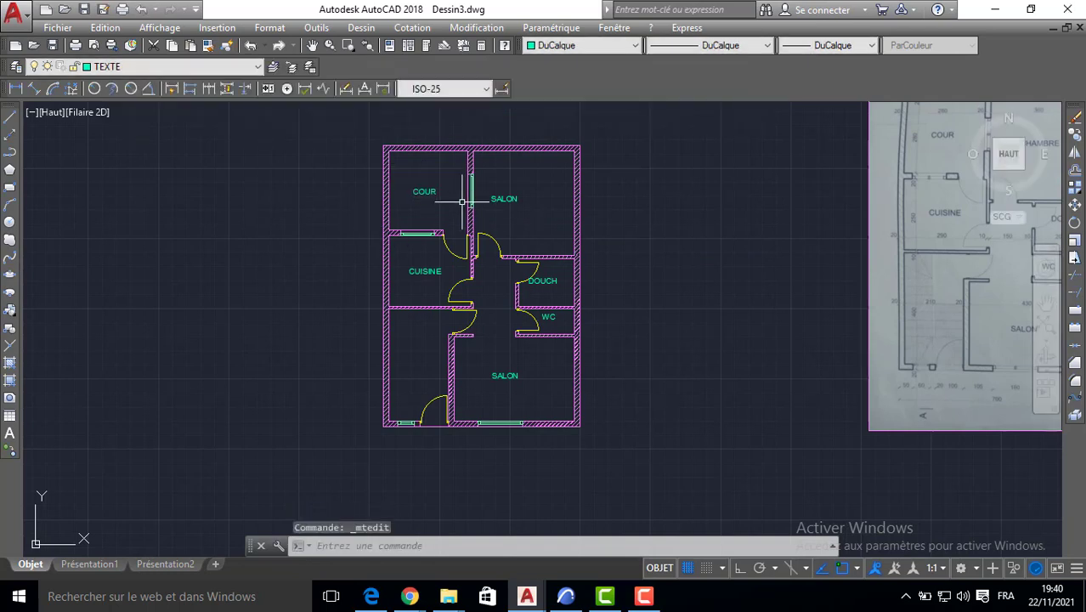
double_click(508, 200)
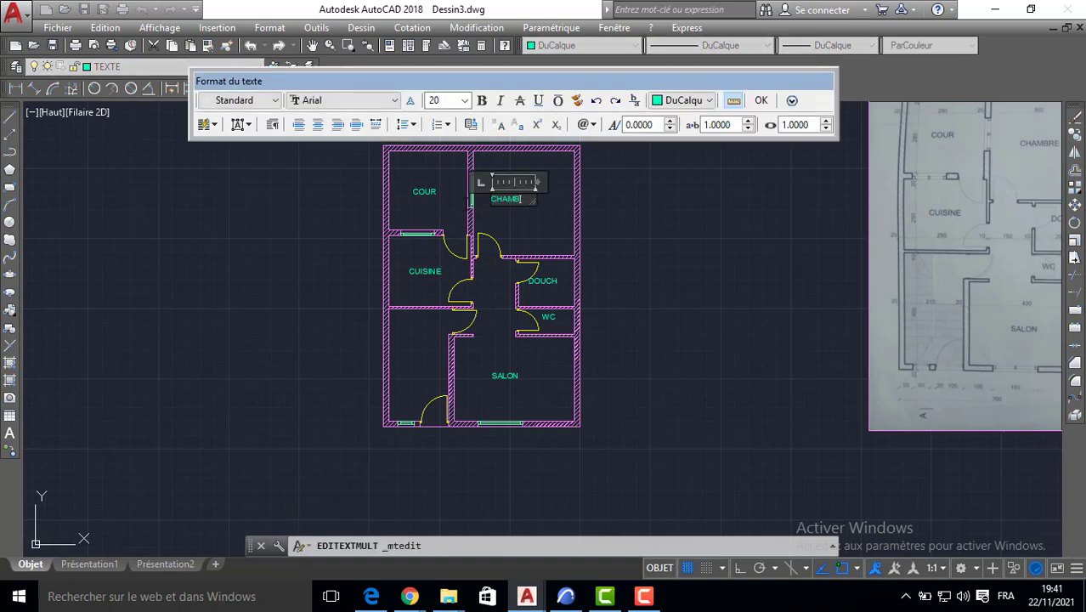
click(361, 288)
Step: Turn the current TEXTE layer off and back on to check that it controls the room labels
scroll(501, 208, up, 4)
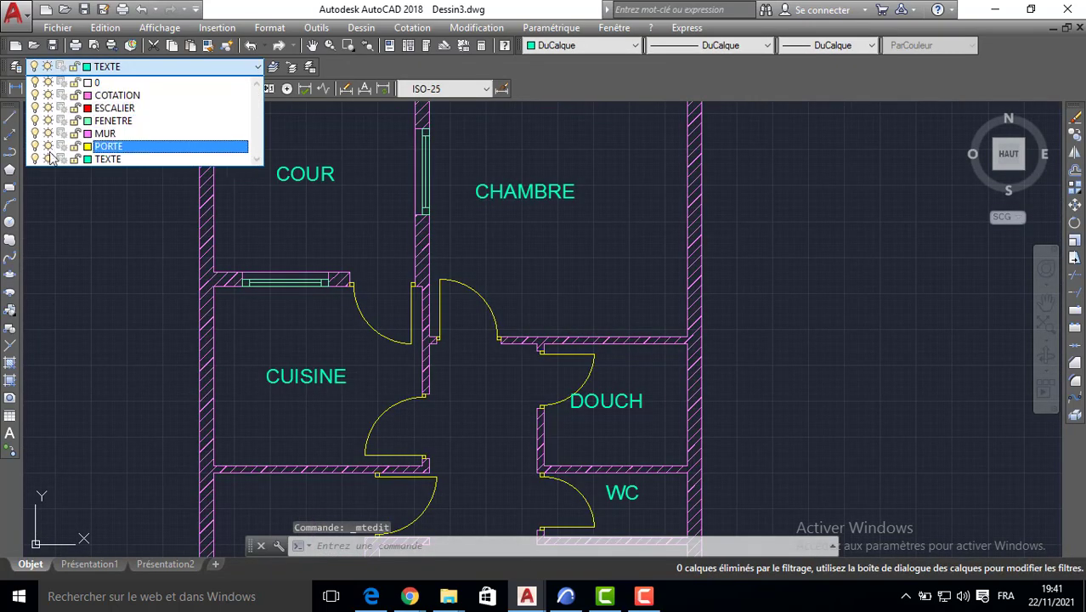
click(37, 166)
click(122, 299)
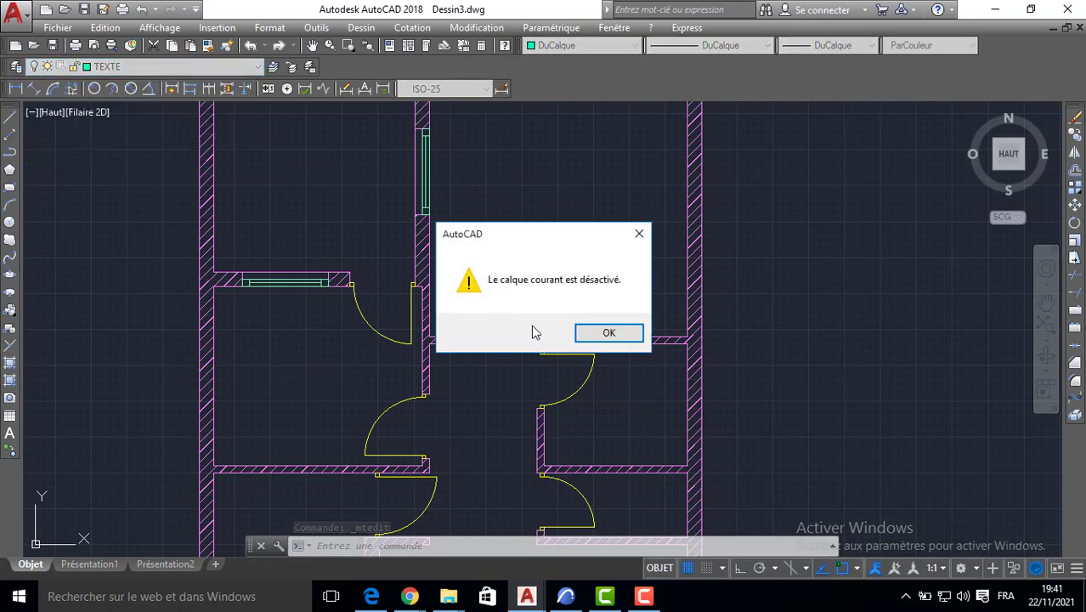
click(609, 334)
scroll(535, 276, down, 3)
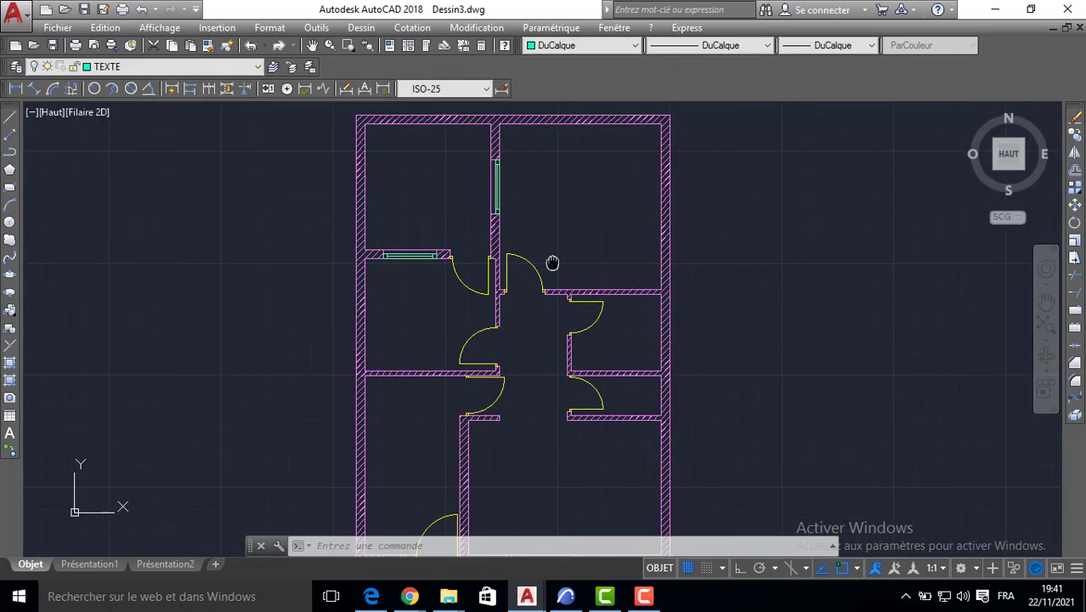
click(136, 75)
click(40, 163)
click(225, 245)
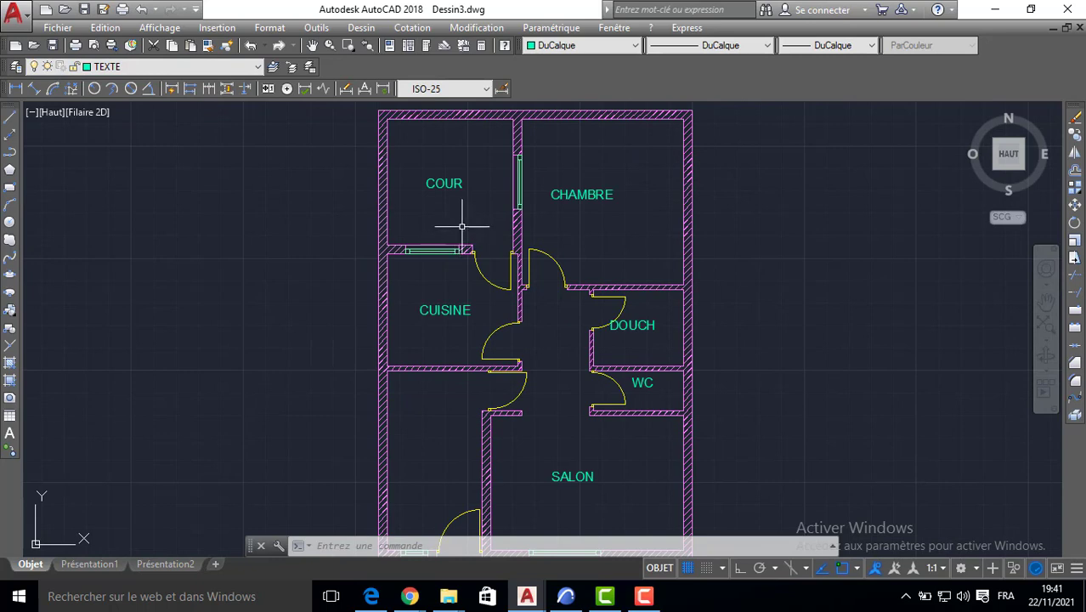
Step: Move the CHAMBRE label to the middle of its room
middle_drag(458, 226, 380, 244)
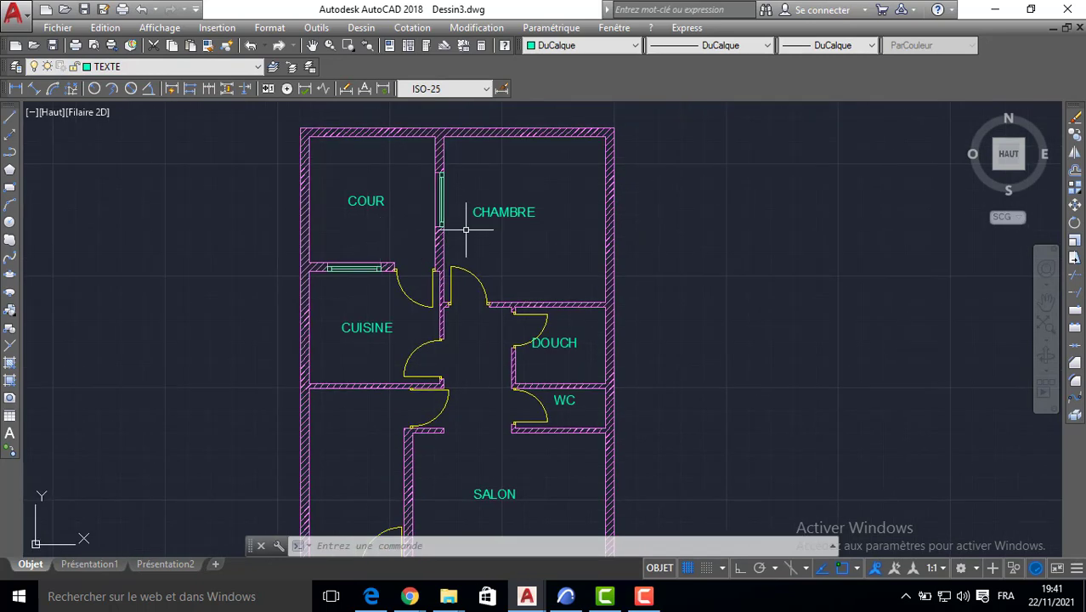
click(489, 212)
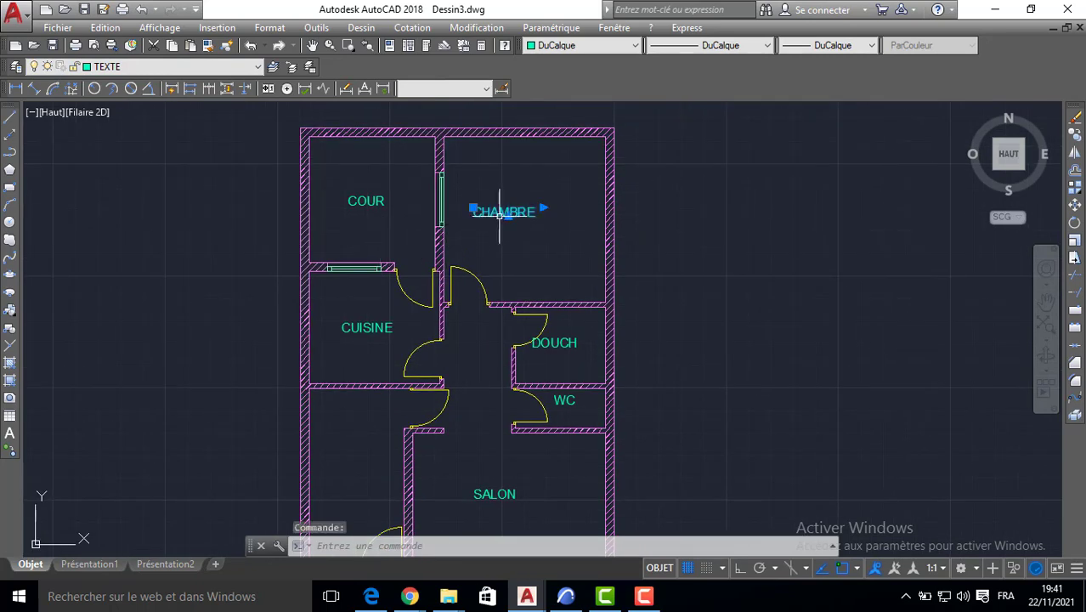
click(507, 216)
click(532, 225)
key(Escape)
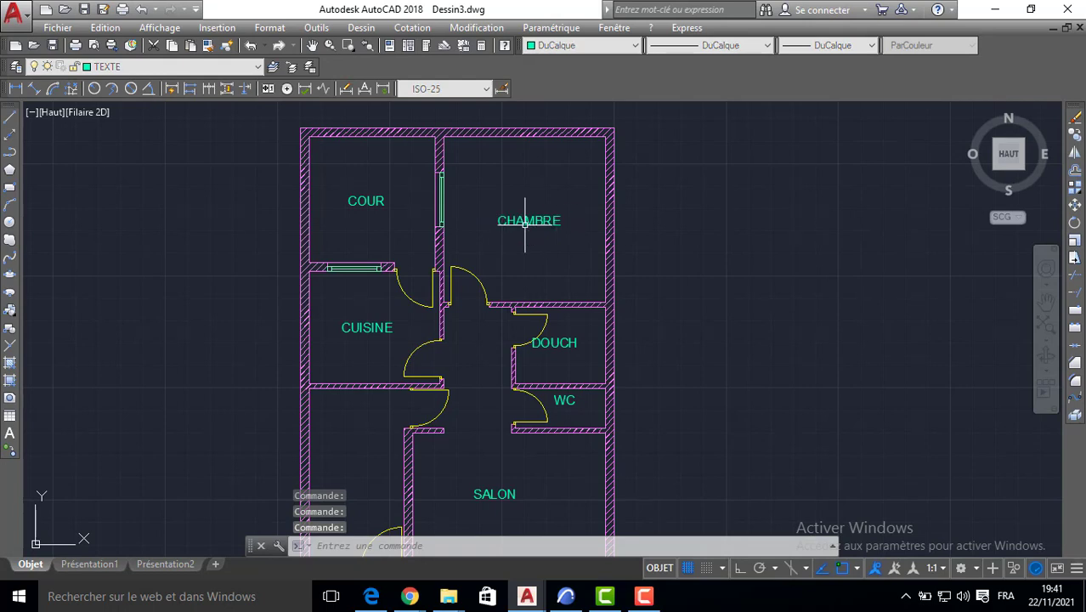
click(645, 595)
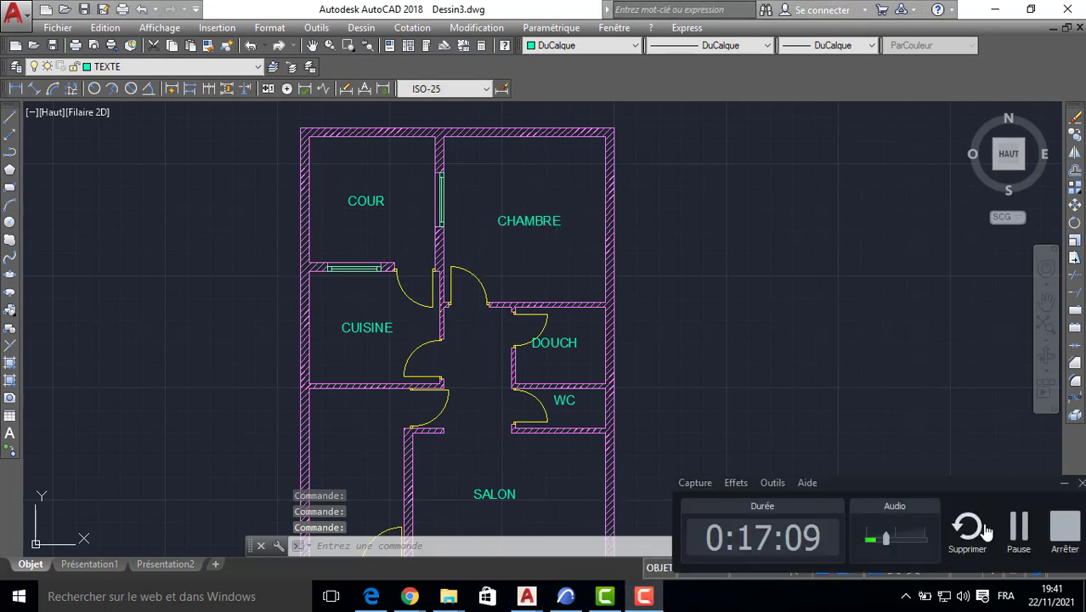
click(1019, 528)
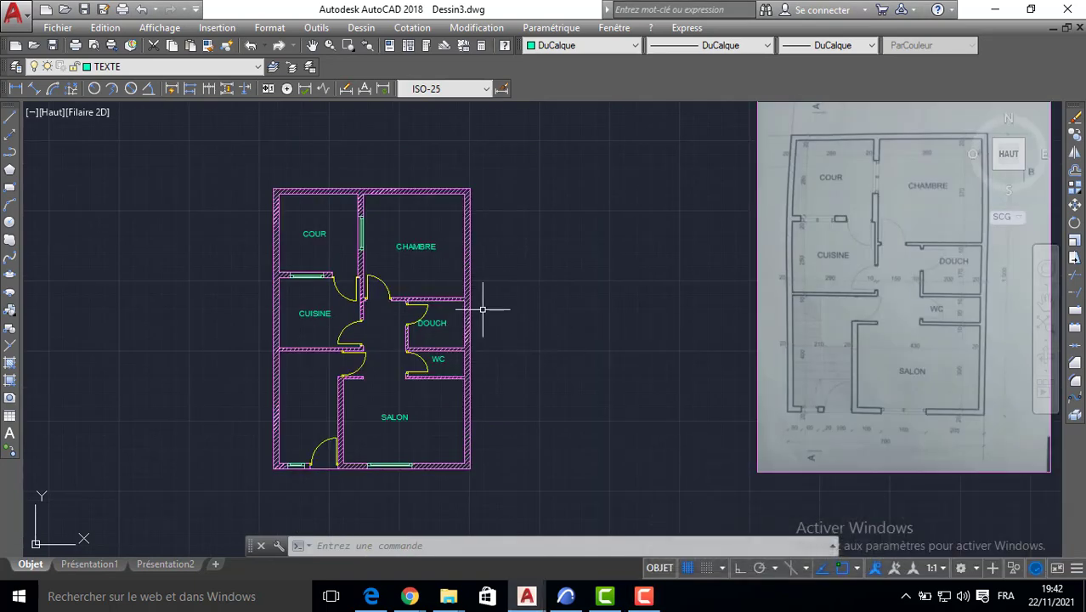
Step: Create a new layer for the dimensions, trying the name COTATION before naming it COTATION1
middle_drag(484, 367, 507, 350)
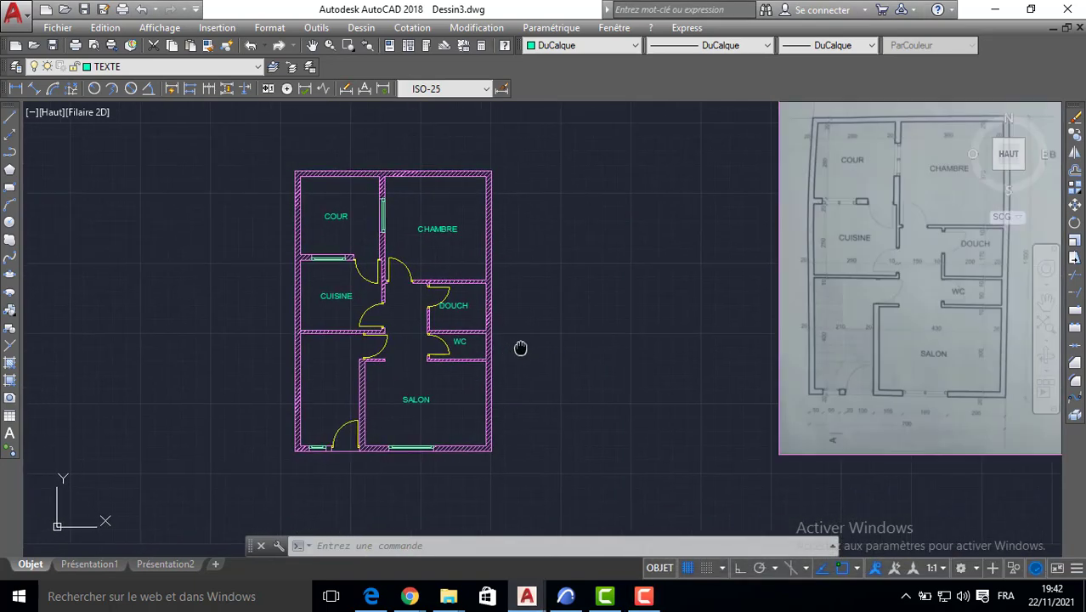
click(119, 67)
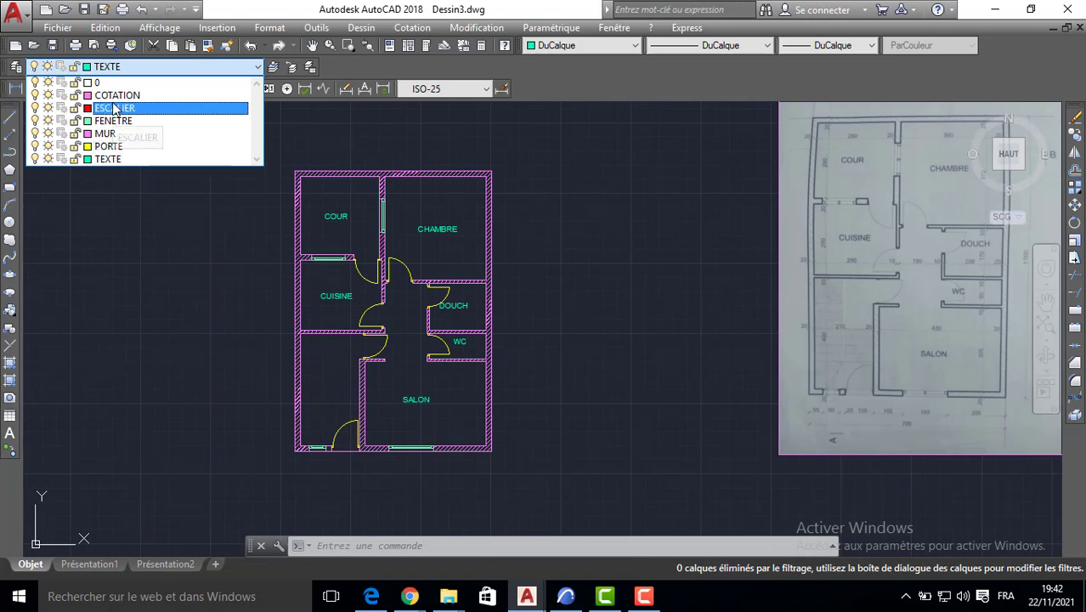
click(15, 71)
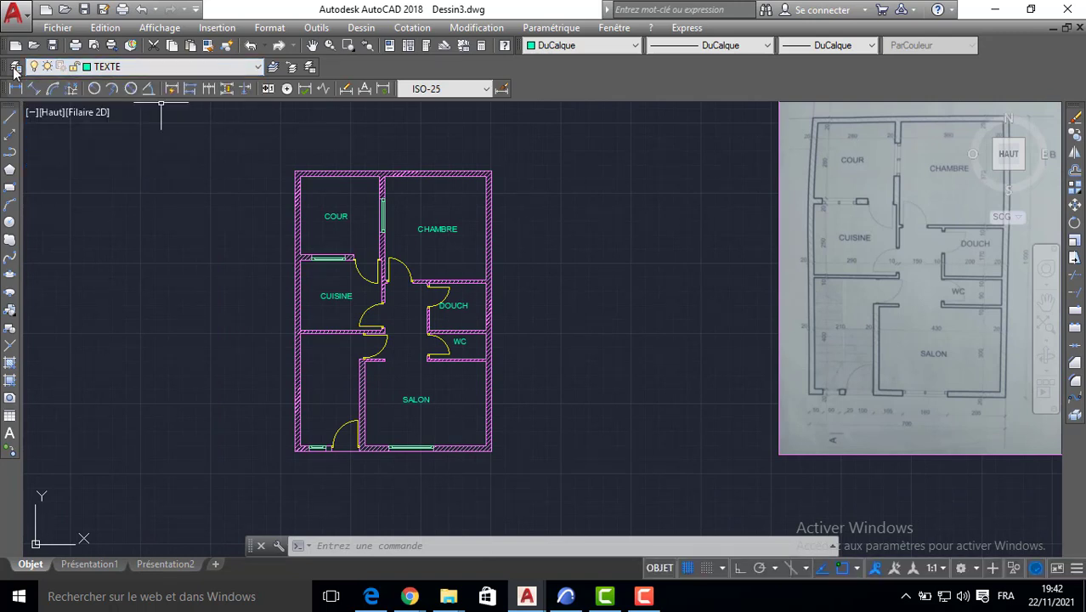
click(14, 72)
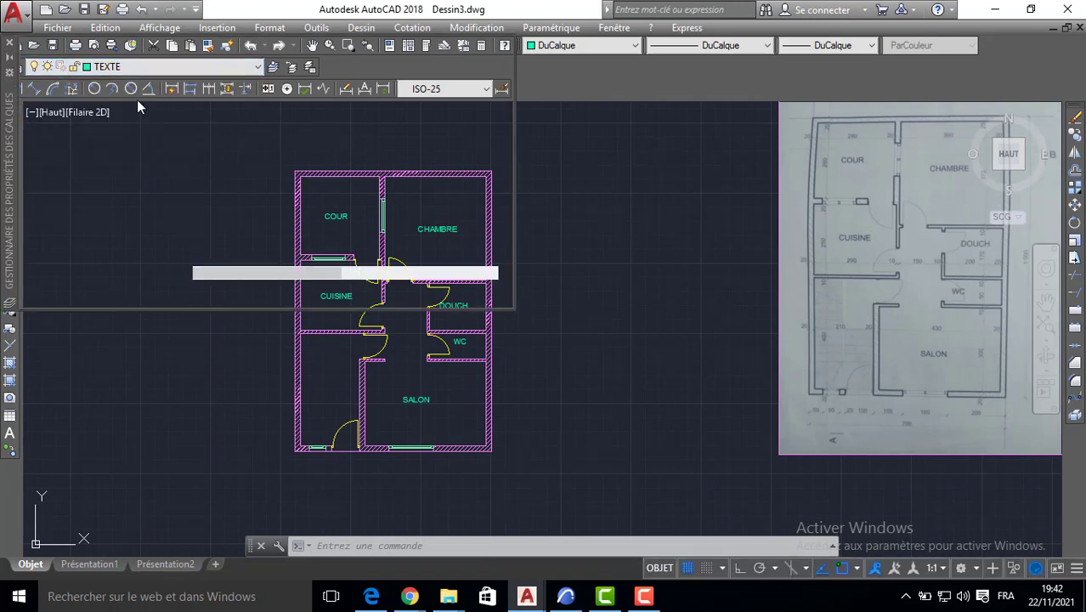
click(187, 69)
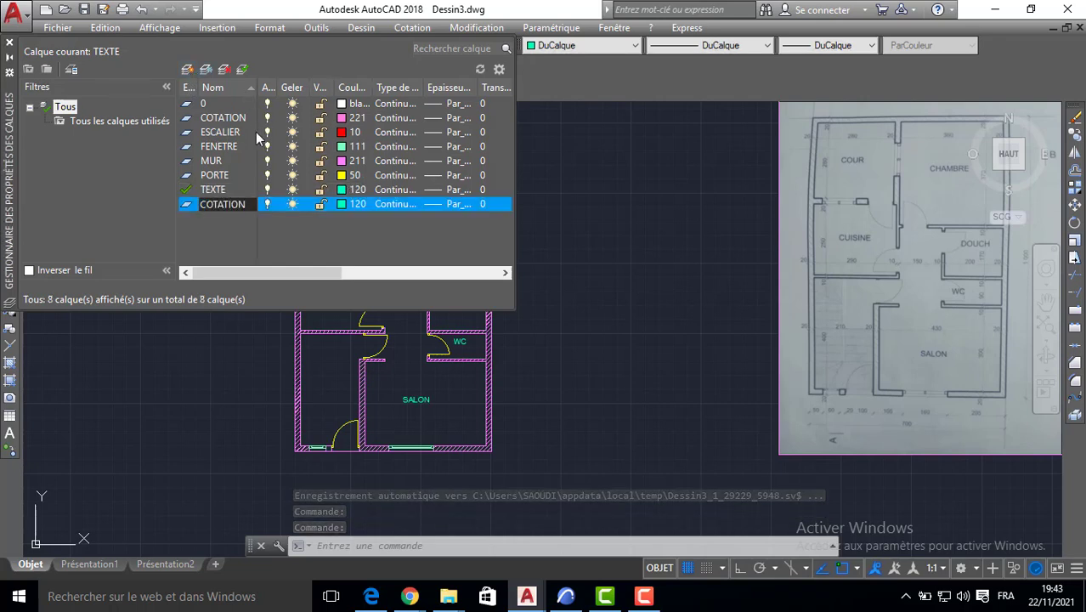
text(COTATION)
key(Return)
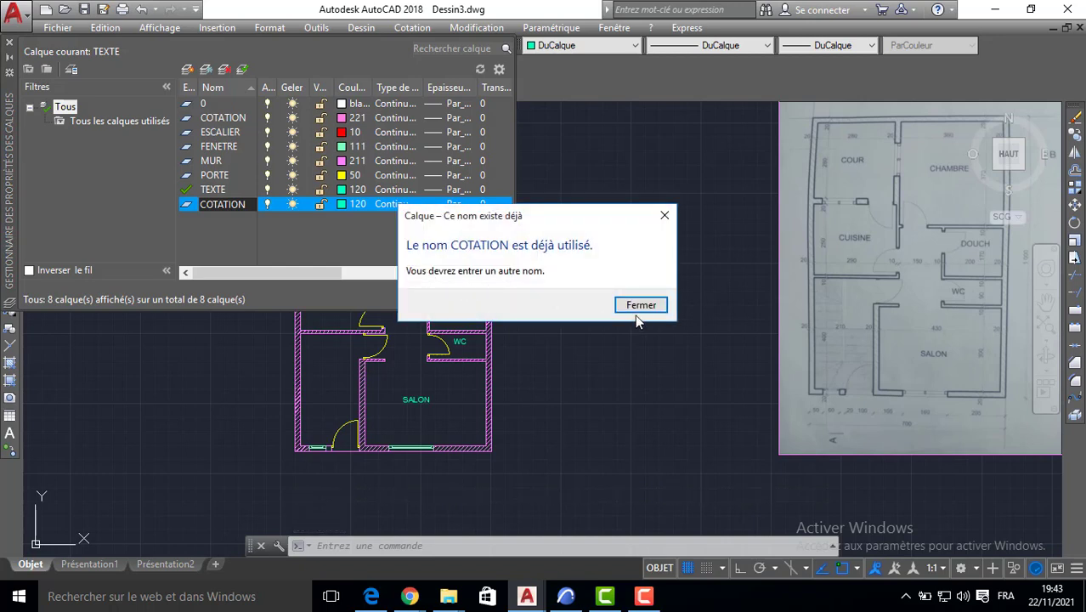
click(640, 306)
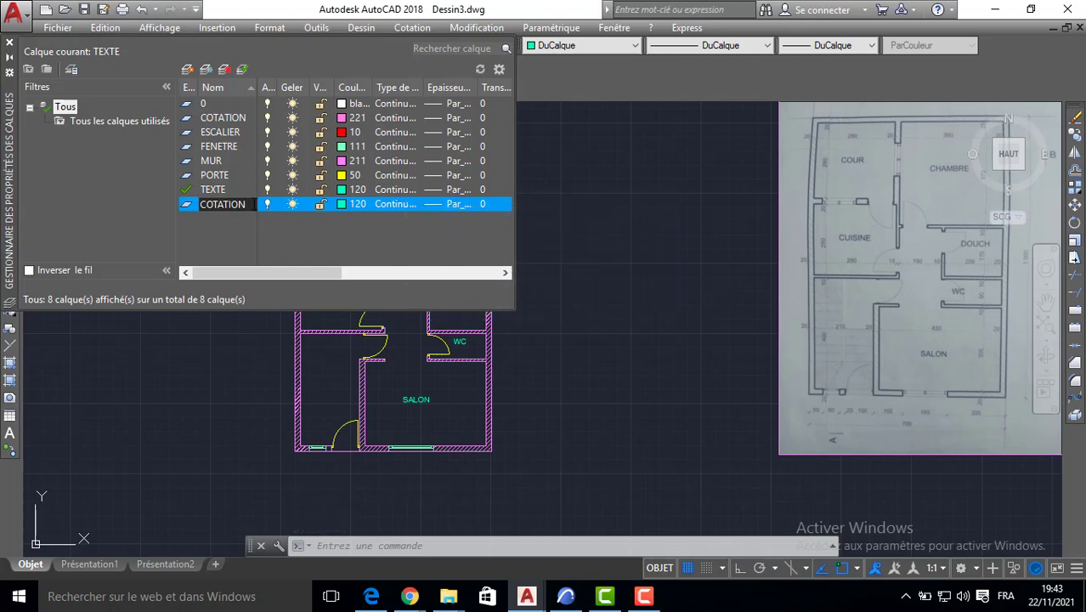
Step: Set the COTATION1 layer's colour to index 90 and make it the current layer
click(340, 205)
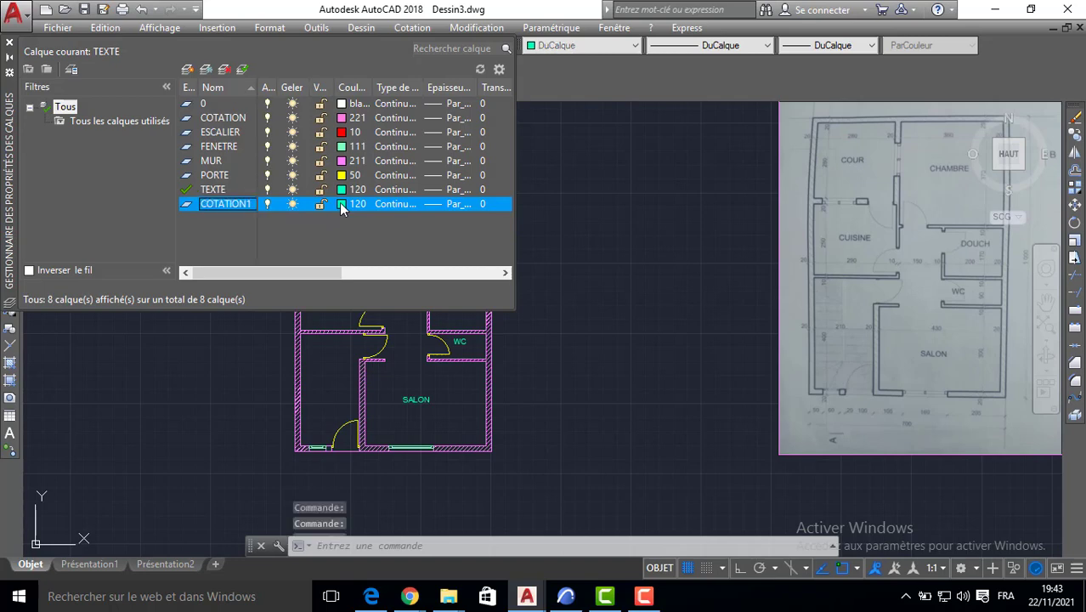
click(441, 243)
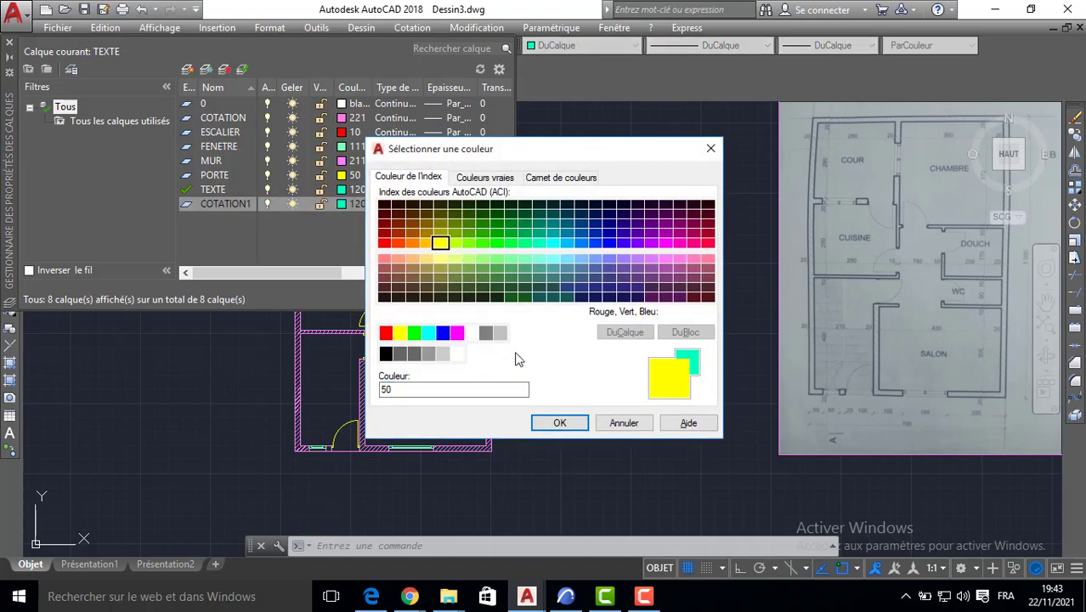
click(497, 243)
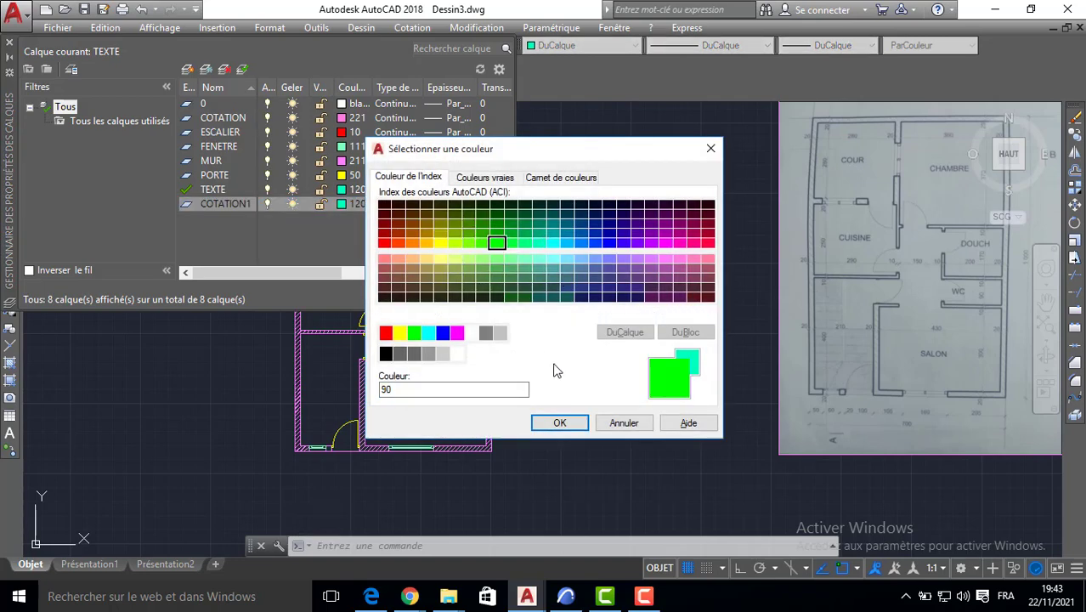
click(560, 423)
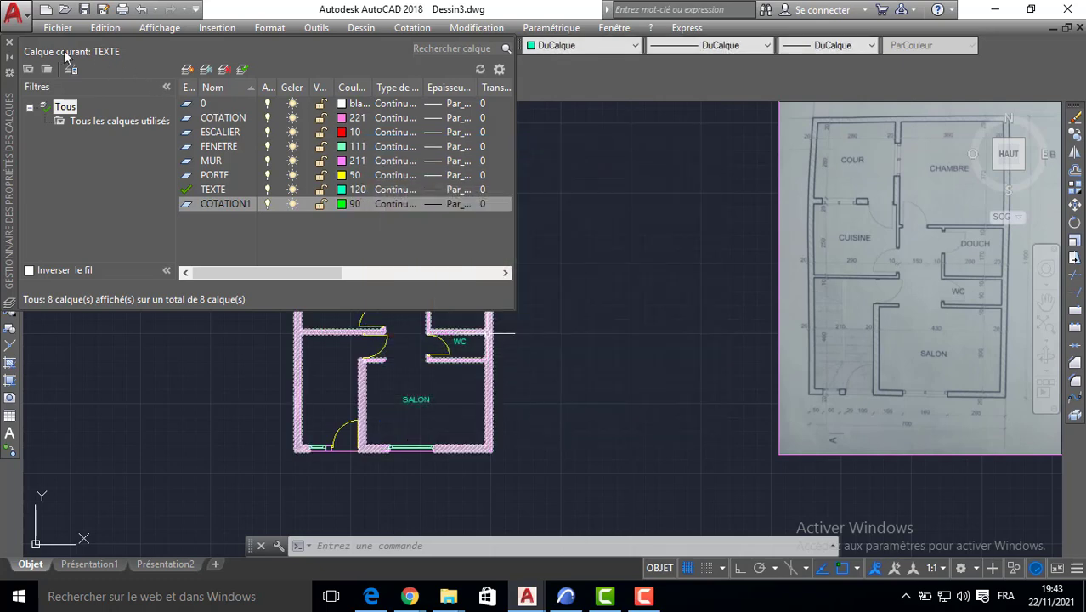
click(10, 46)
click(88, 65)
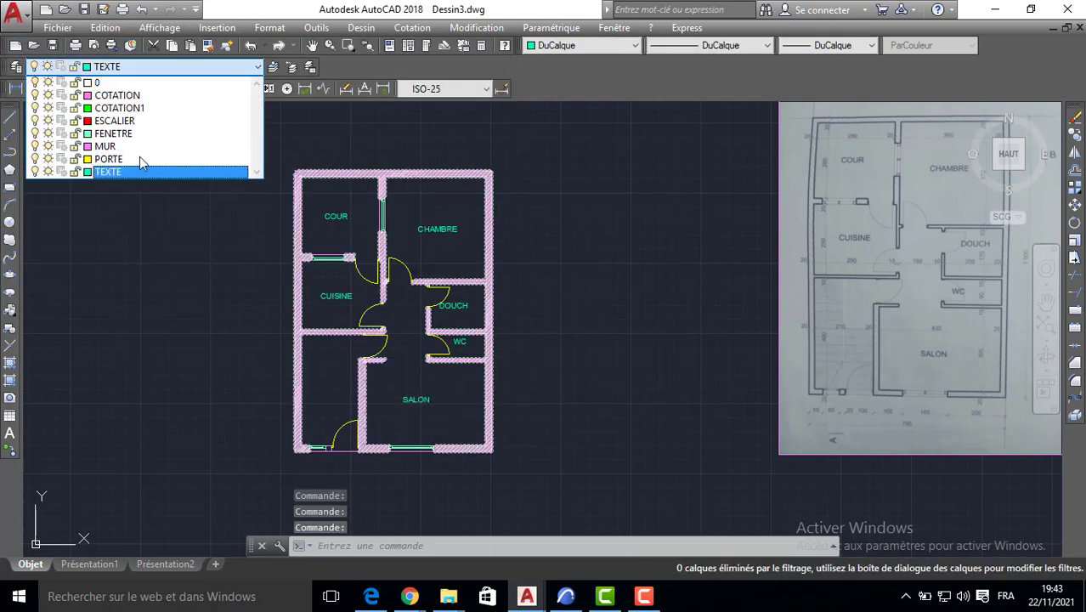
click(134, 109)
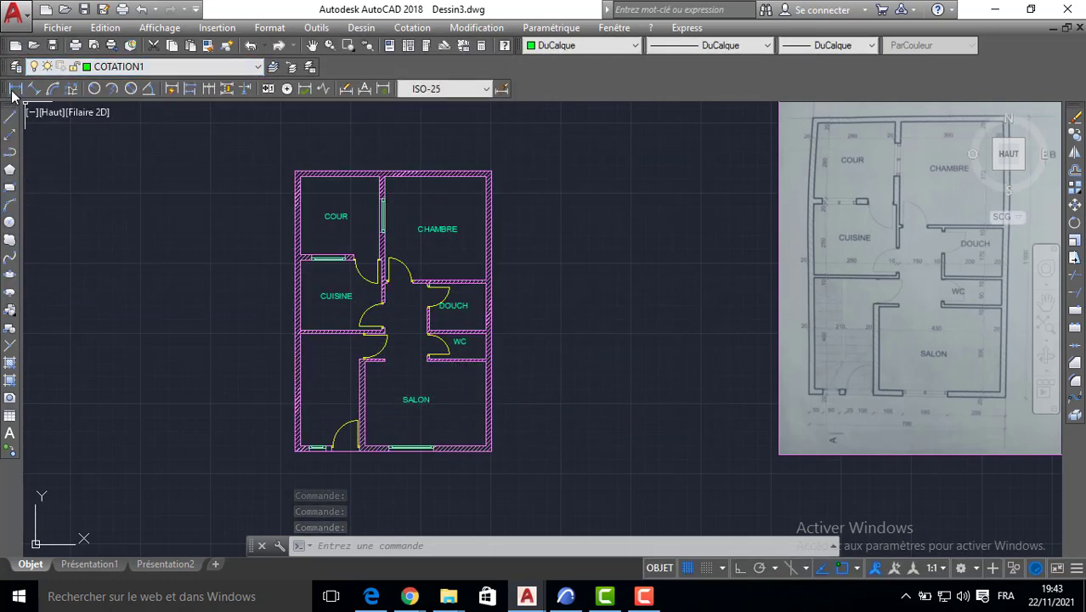
Step: Close the Cotation toolbar, display it again and dock it back above the drawing area
mouse_move(3, 90)
mouse_down()
mouse_move(169, 141)
mouse_move(337, 211)
mouse_move(360, 194)
mouse_up()
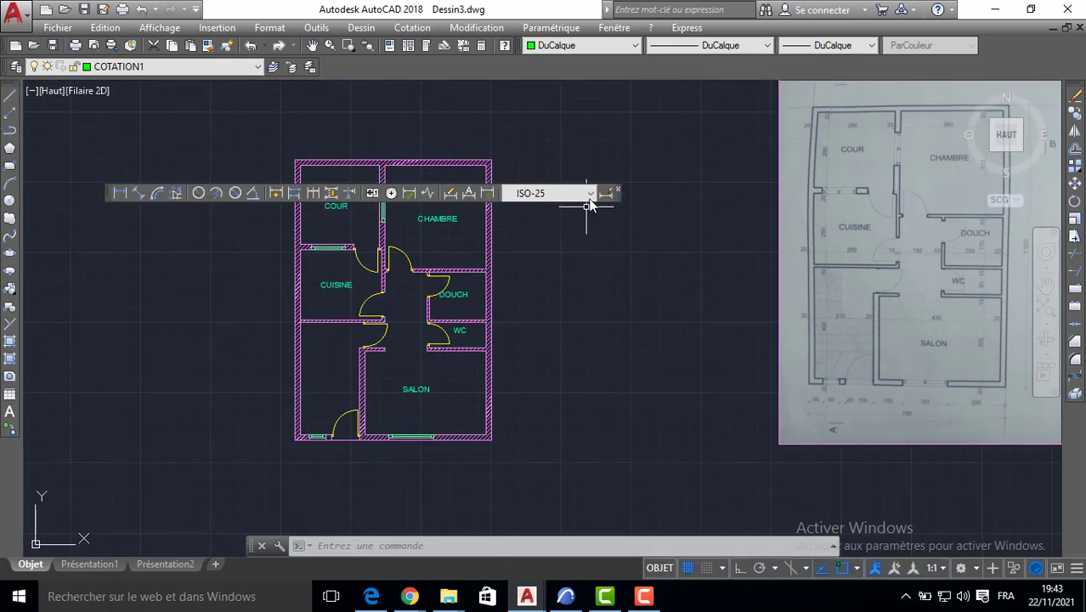
click(619, 189)
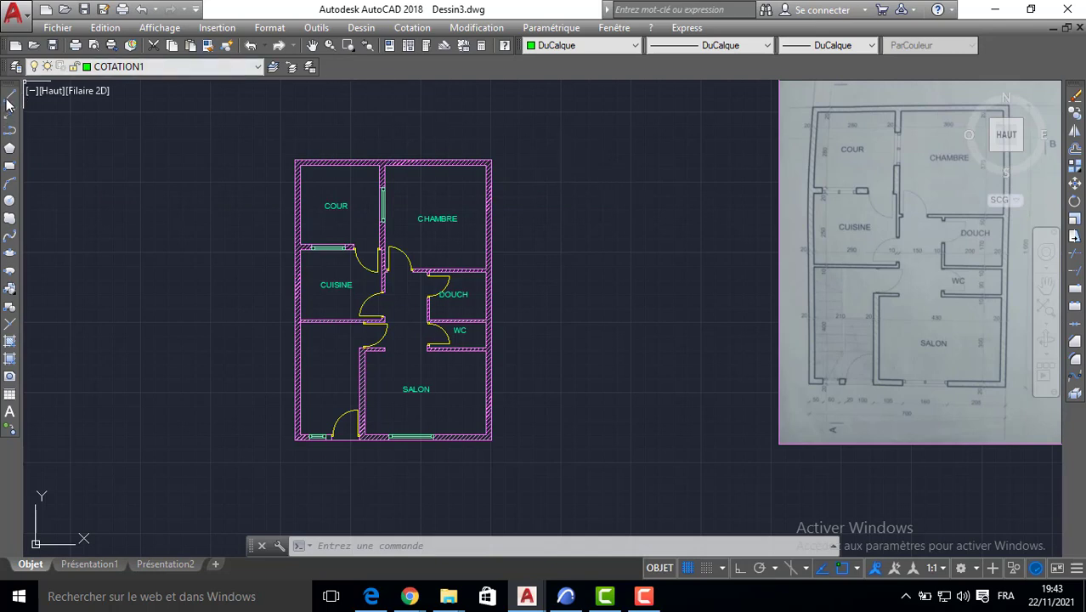
right_click(12, 168)
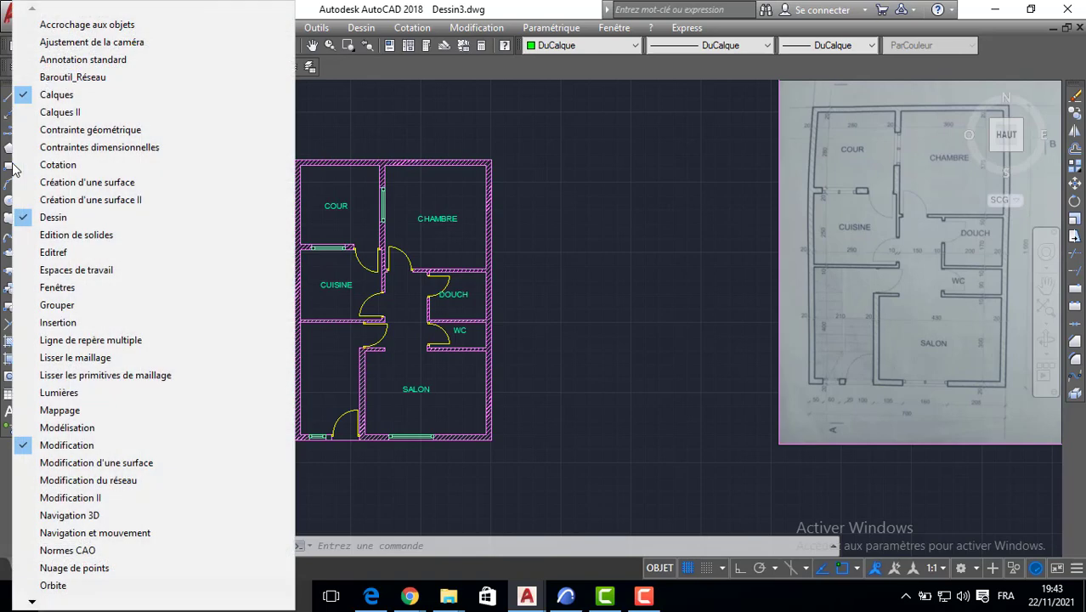
click(83, 165)
drag(105, 190, 37, 80)
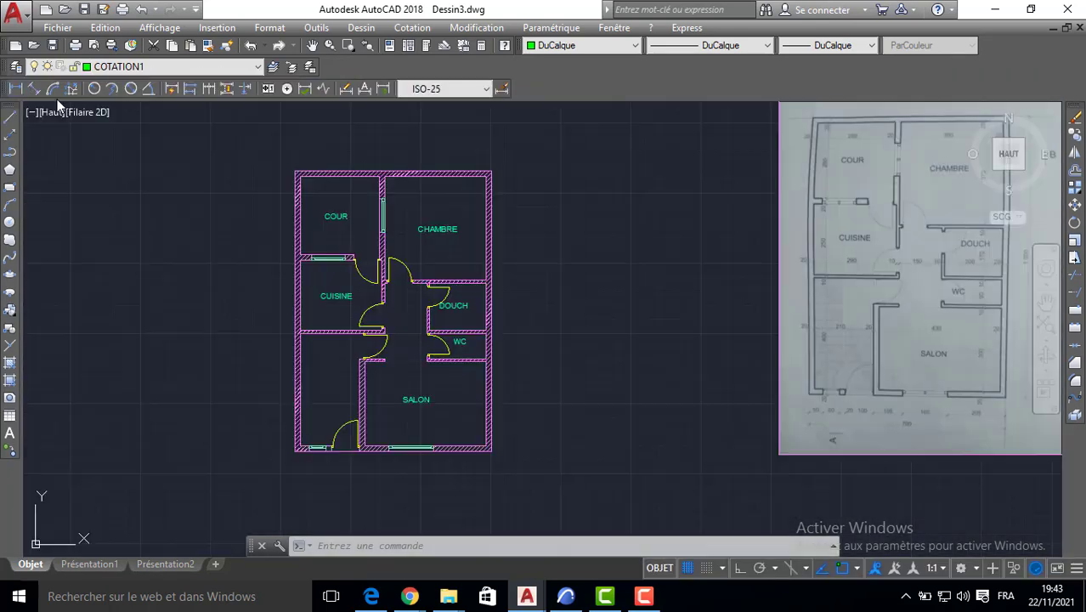
Step: Add a horizontal linear dimension from the plan's lower-right outer corner to the salon window's right edge, with its line placed 50 below the wall
click(14, 90)
scroll(493, 443, up, 3)
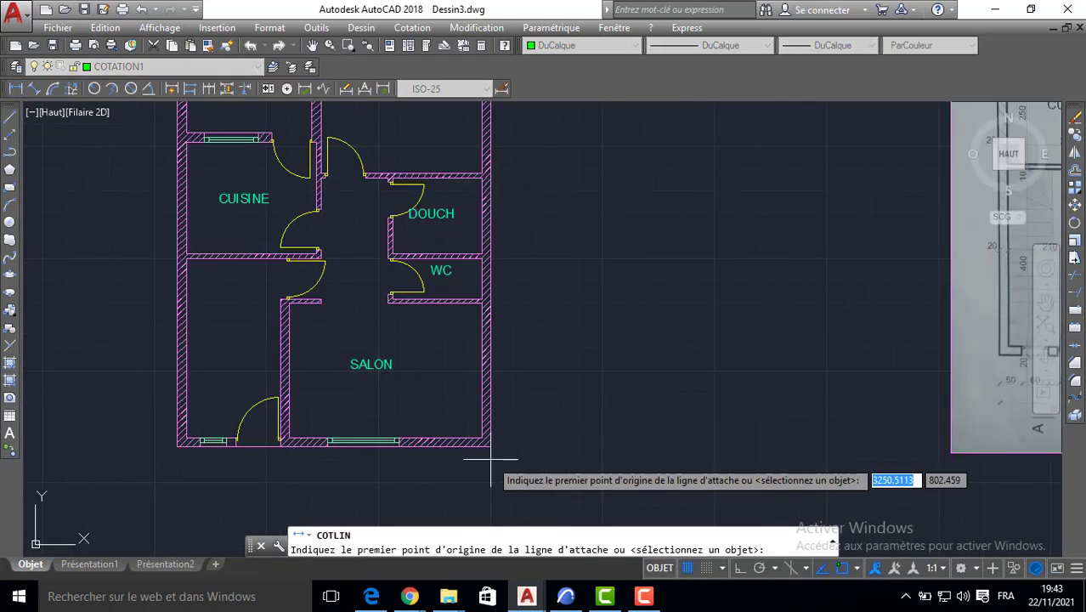
click(490, 440)
click(344, 440)
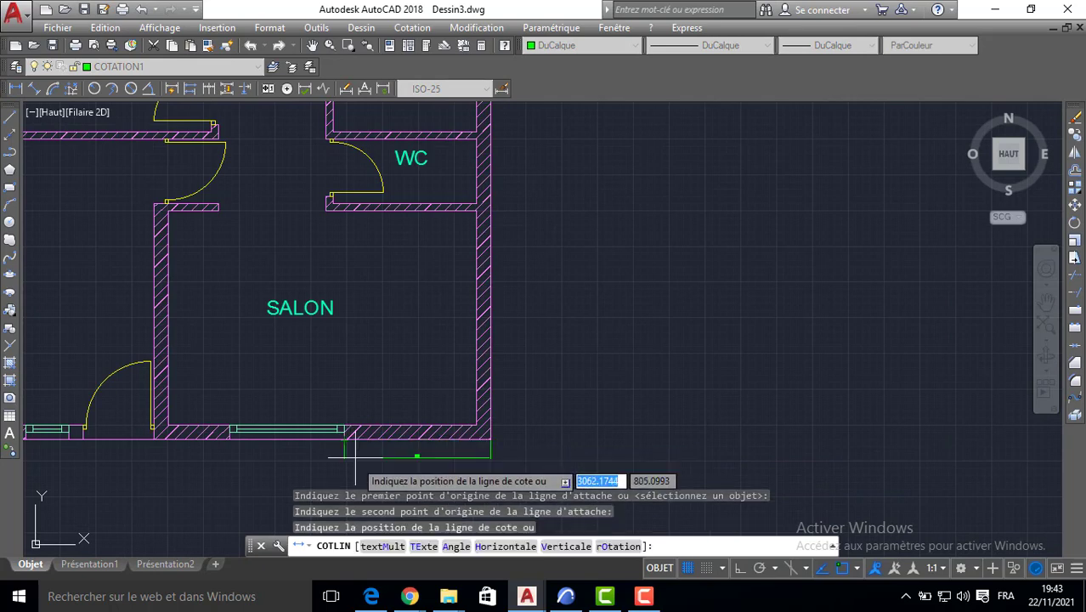
scroll(358, 449, up, 2)
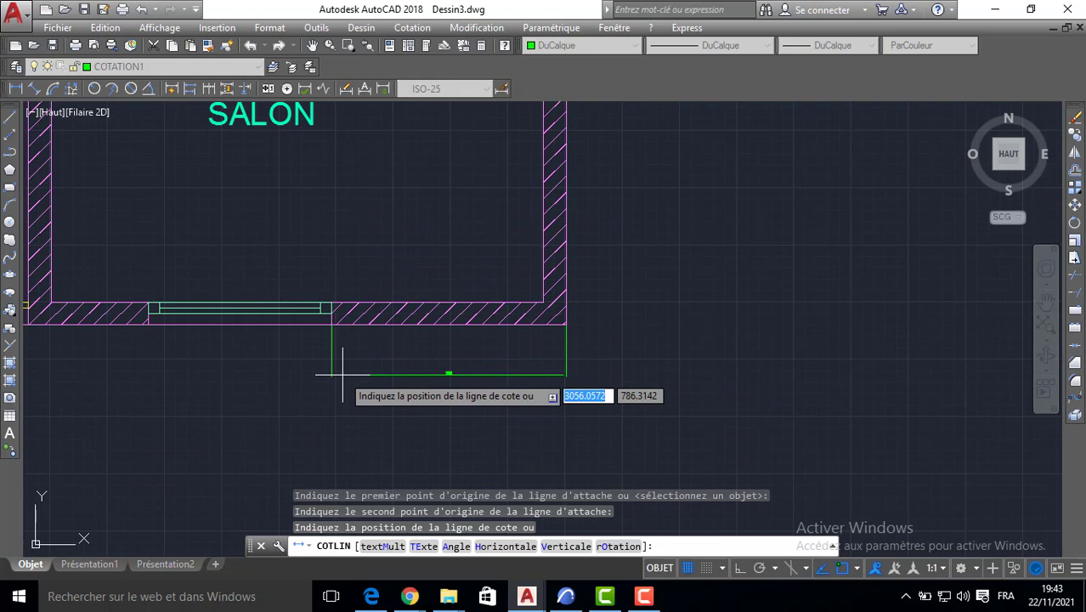
key(Return)
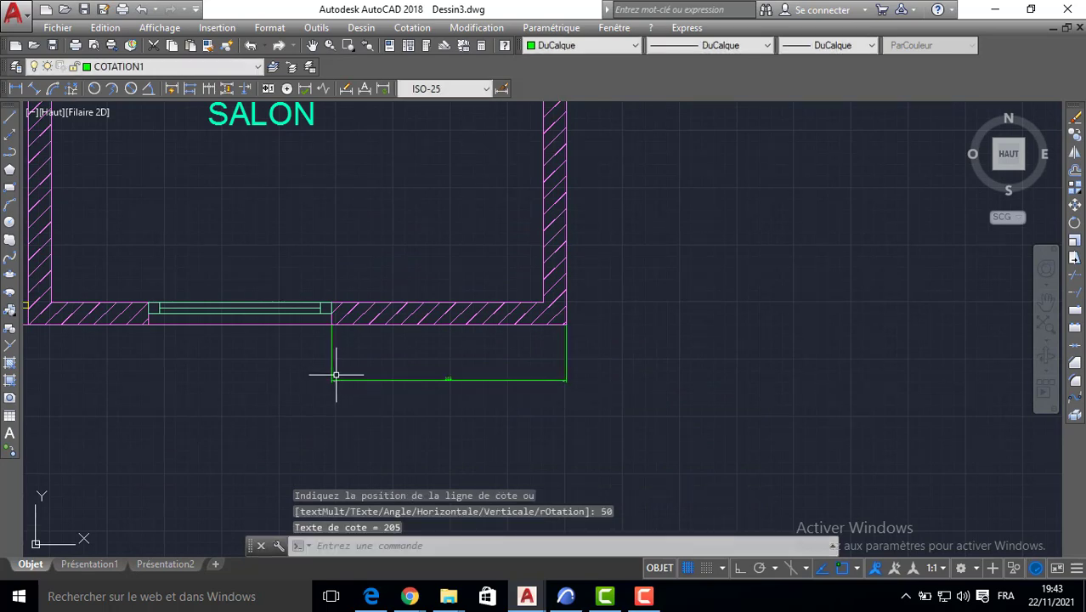
Step: Modify the ISO-25 dimension style to suppress both extension lines, Ligne d'attache 1 and Ligne d'attache 2
scroll(436, 381, up, 4)
scroll(501, 367, up, 4)
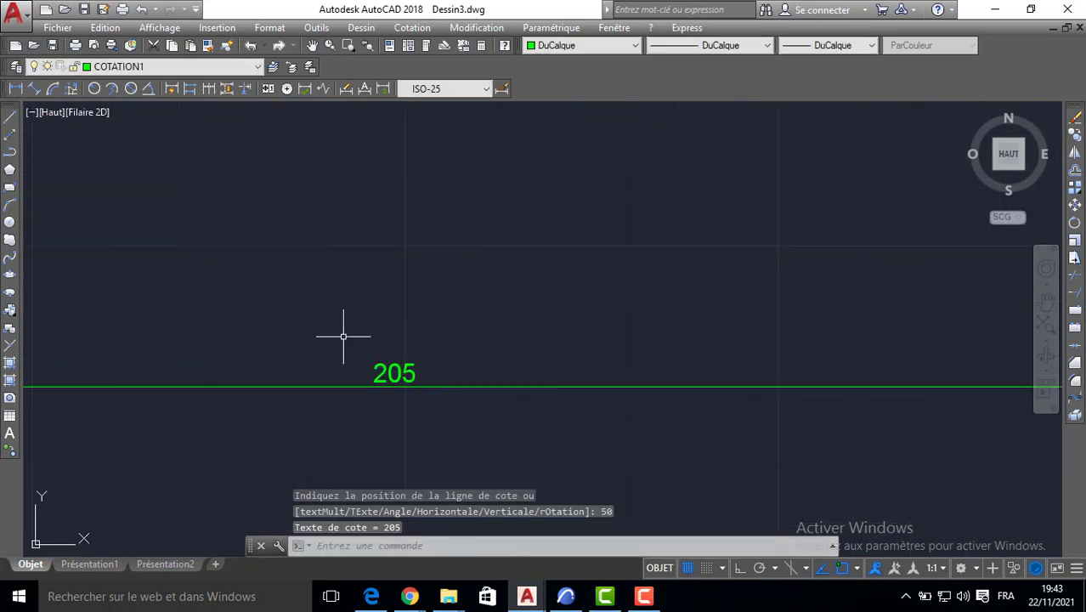
scroll(490, 147, down, 6)
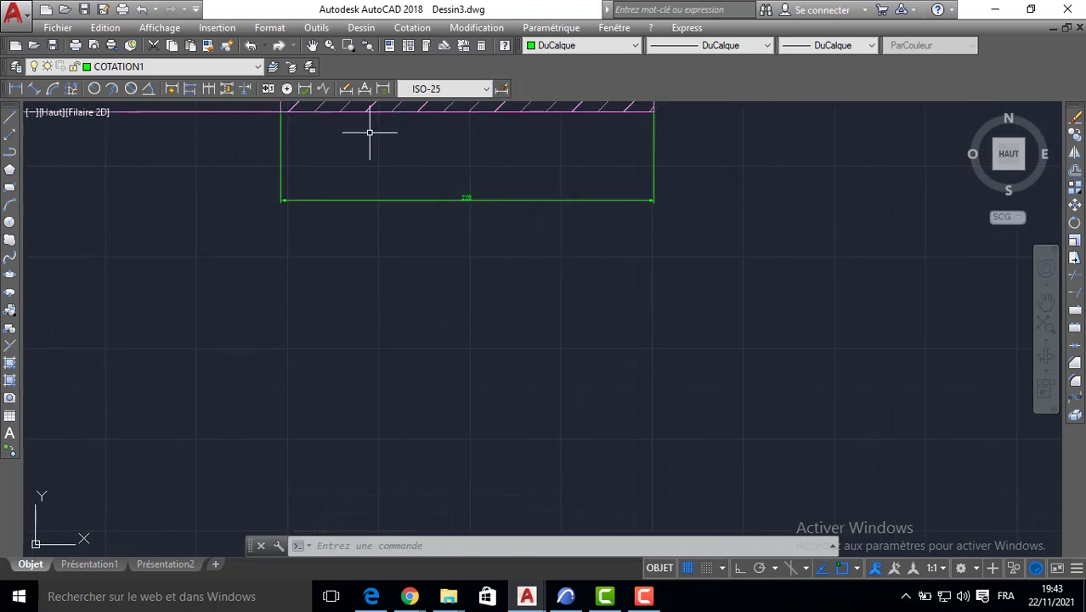
click(501, 89)
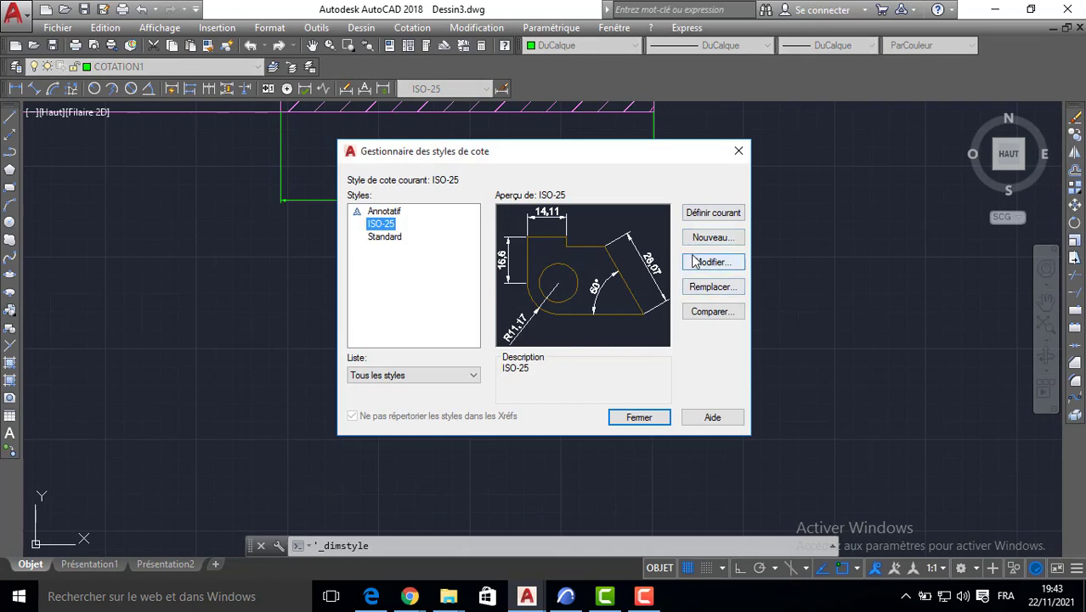
click(697, 261)
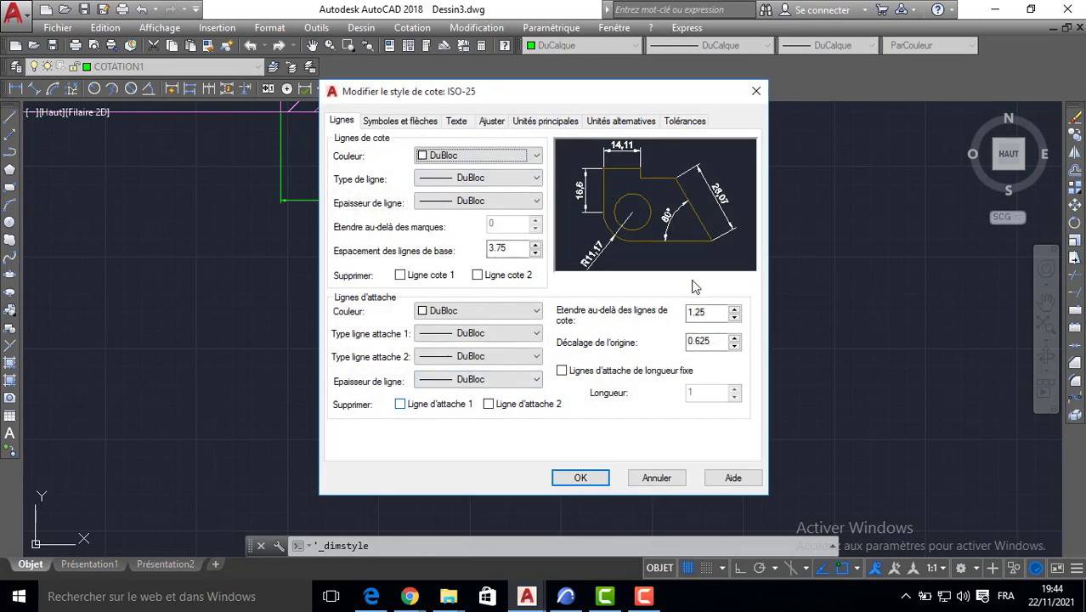
click(399, 407)
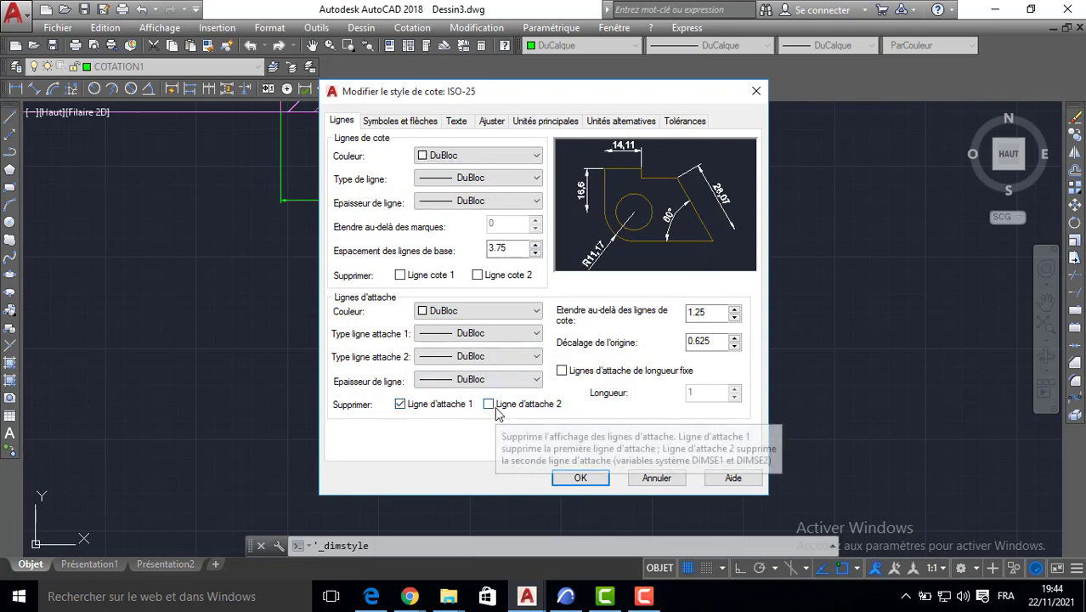
click(491, 405)
Step: Set the ISO-25 style's arrowheads to Marque architecturale at size 10 and its text height to 15, and apply the changes
click(400, 121)
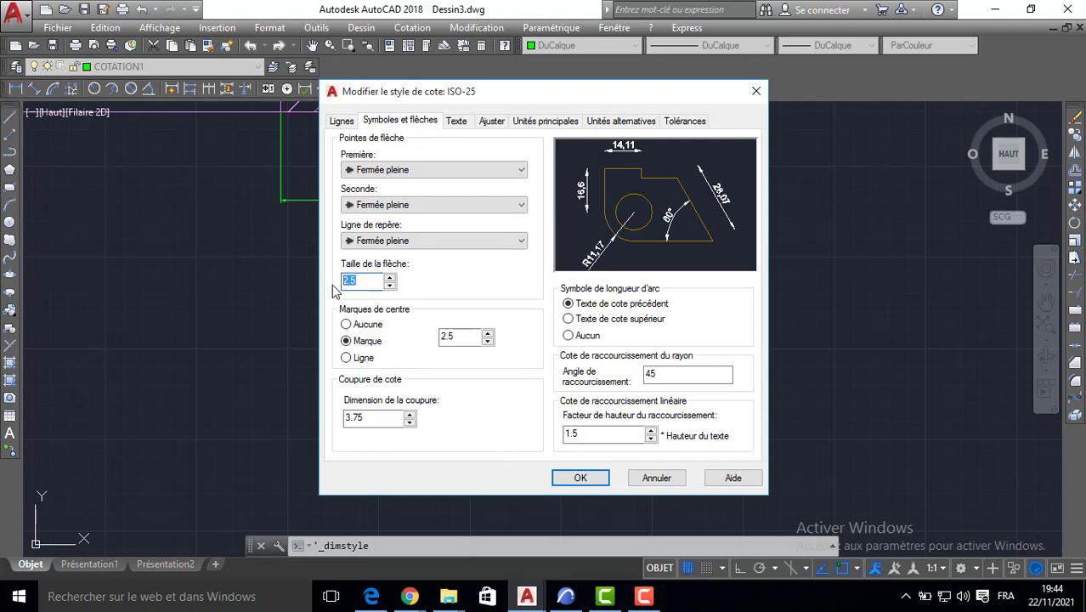
click(390, 174)
click(376, 242)
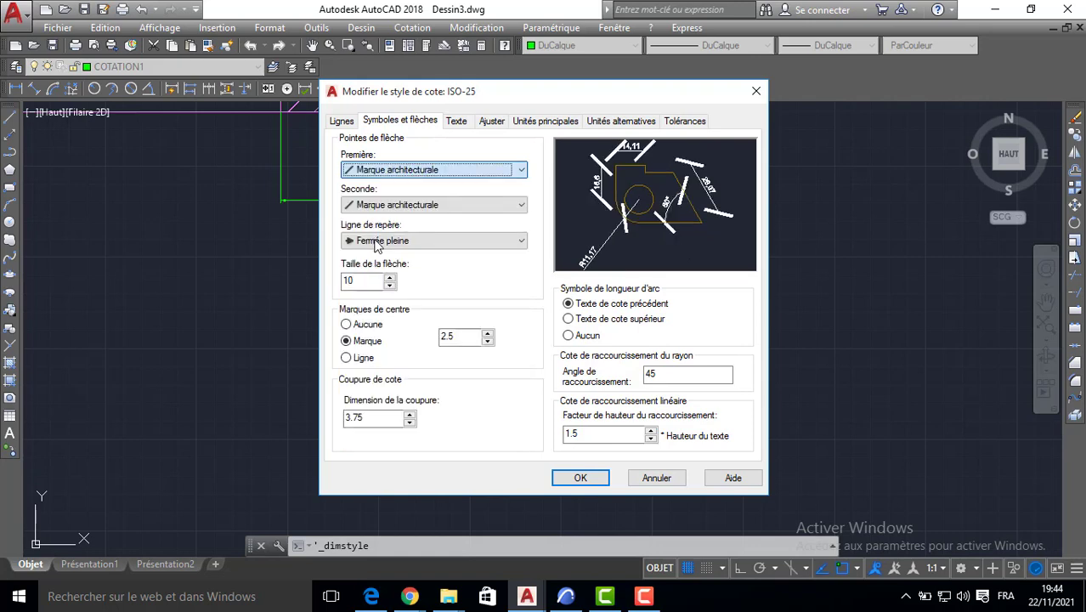
click(457, 123)
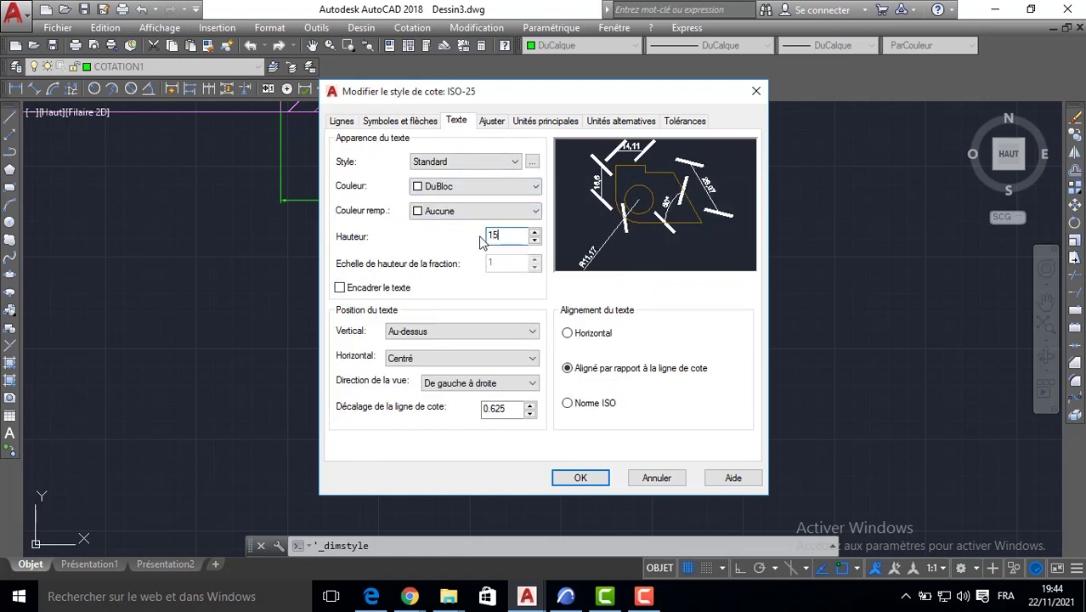
click(580, 480)
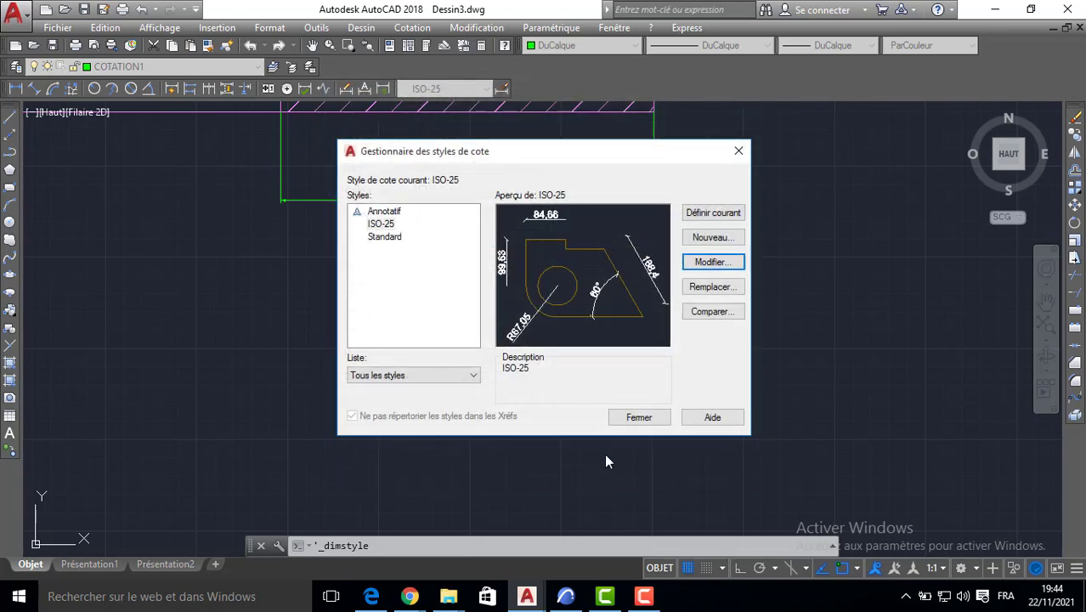
click(636, 416)
Step: Continue the dimension chain from the salon window's right edge through each opening of the lower wall to the plan's lower-left outer corner
mouse_move(300, 281)
middle_down()
mouse_move(461, 335)
mouse_move(541, 412)
middle_up()
click(210, 89)
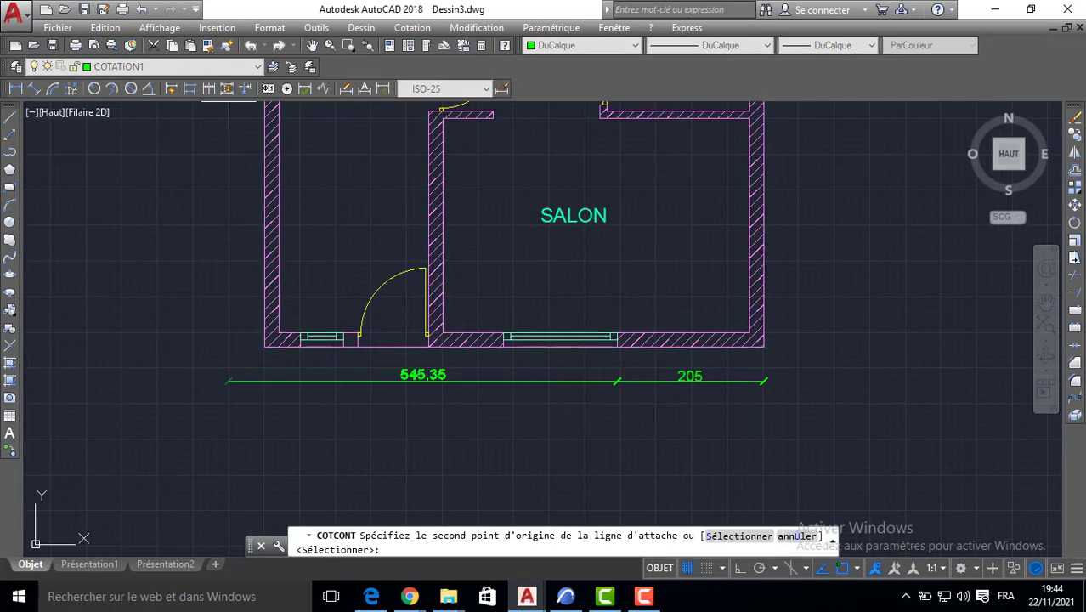
click(504, 339)
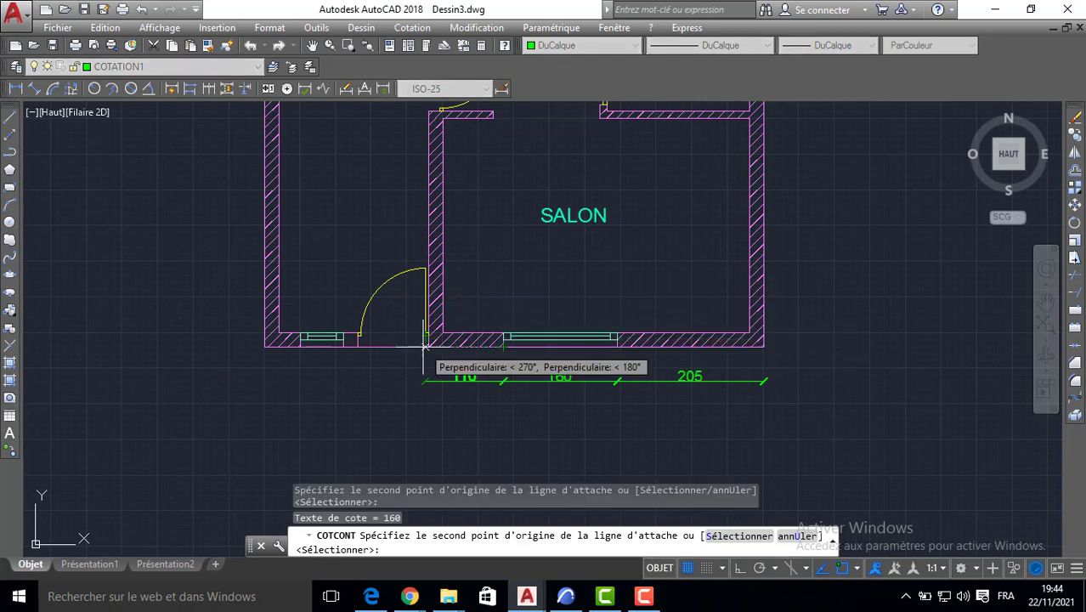
click(428, 345)
click(357, 346)
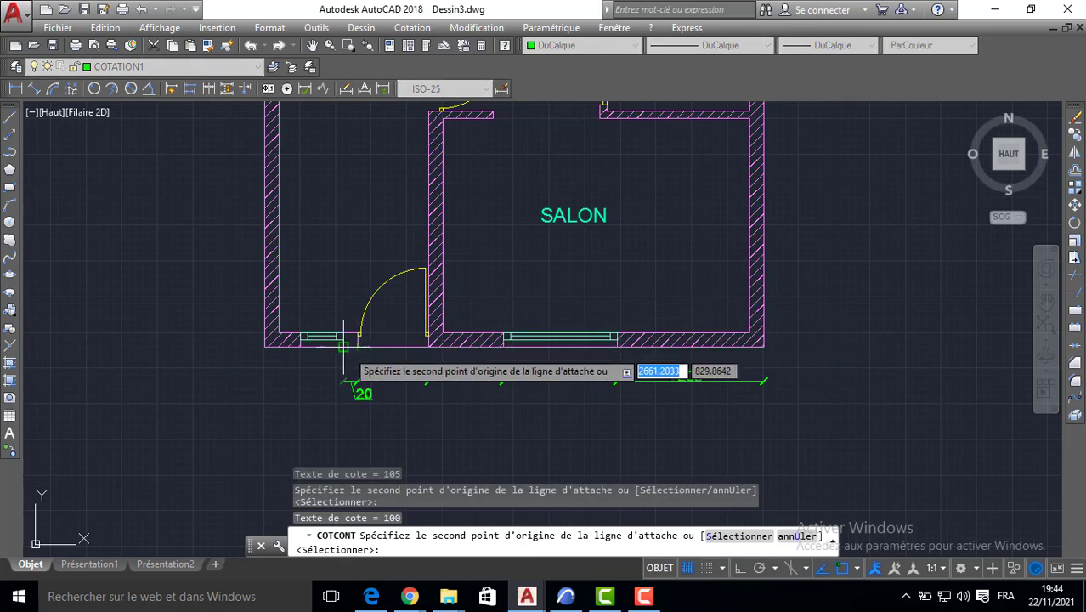
click(300, 346)
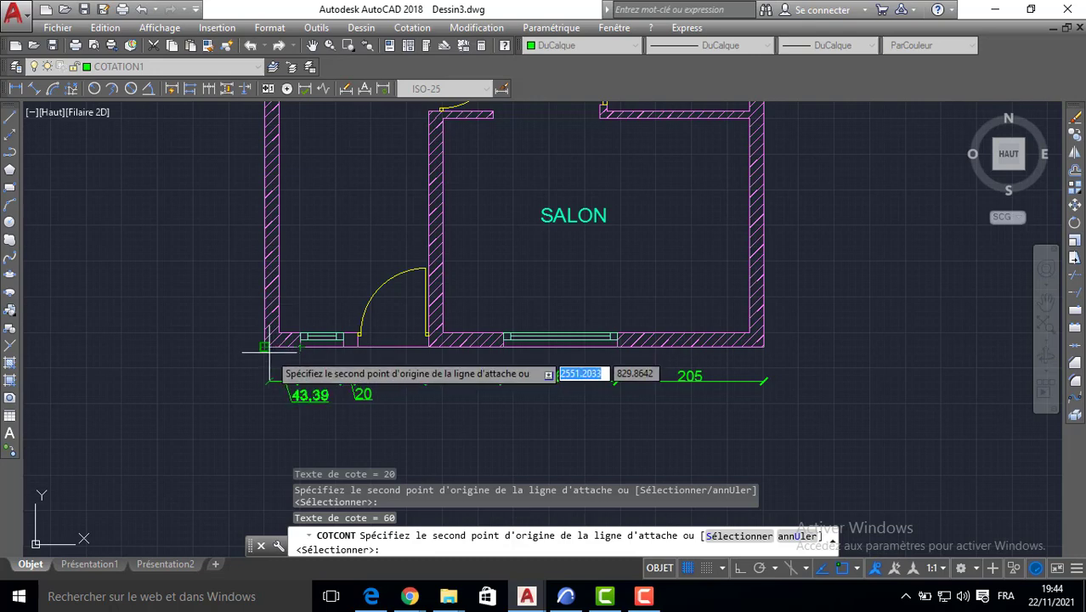
click(266, 348)
key(Escape)
Step: Move the text of the dimension between the small window and the entrance door up onto its dimension line
click(359, 389)
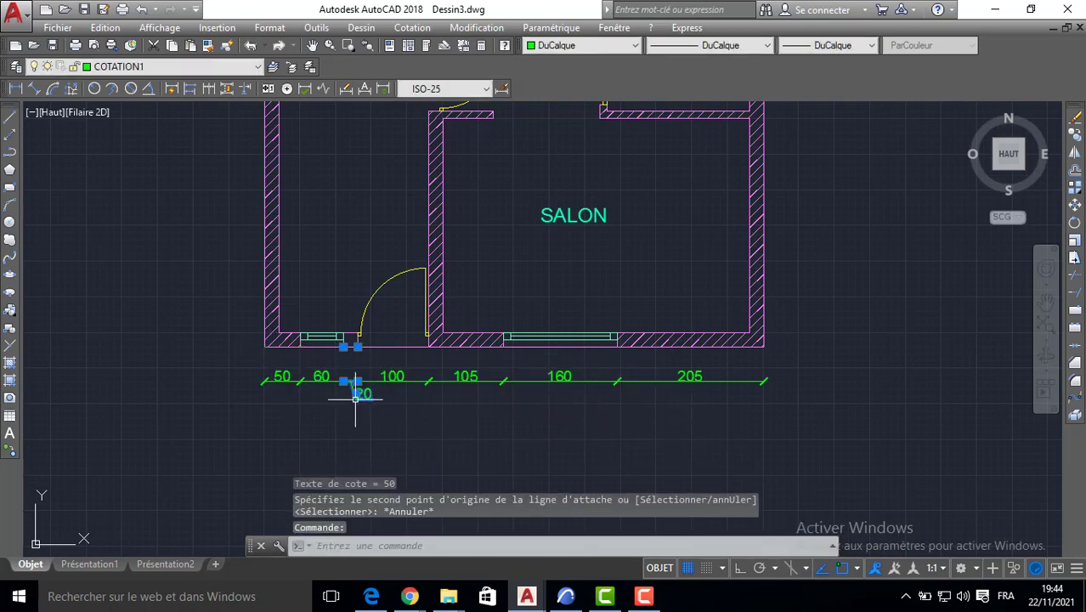
click(357, 392)
scroll(357, 391, up, 4)
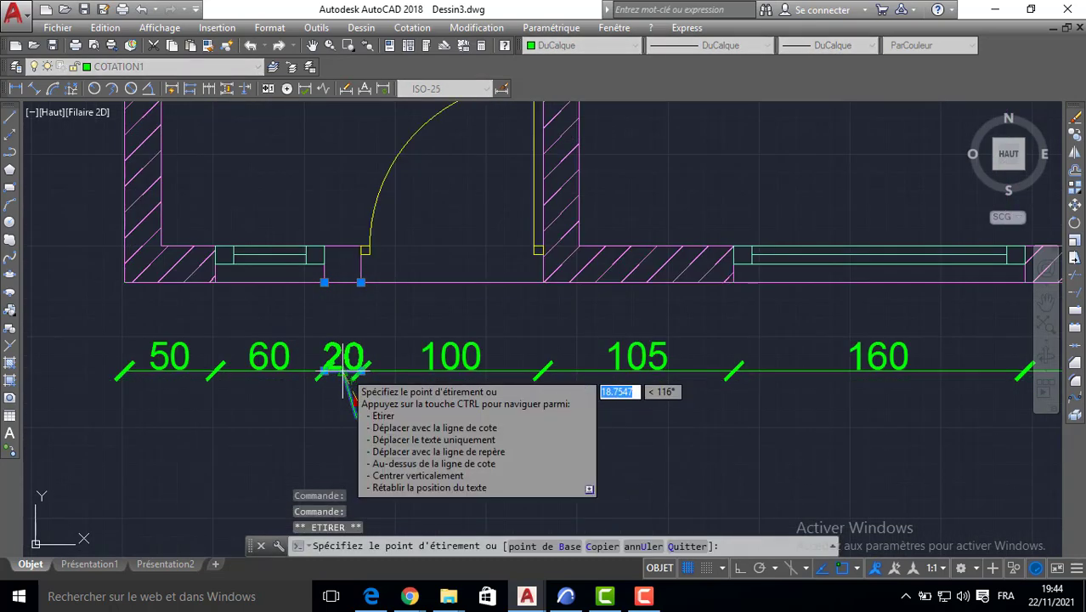
scroll(331, 323, down, 2)
key(Escape)
Step: Add an overall horizontal dimension between the plan's two lower outer corners, with its line placed 100 below the wall
click(15, 88)
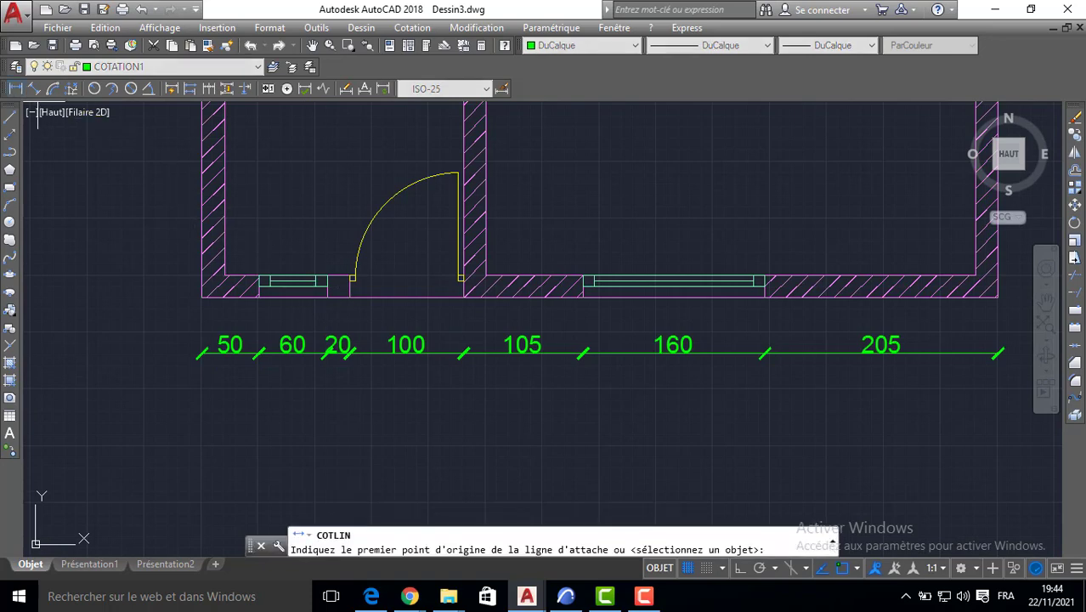
click(201, 296)
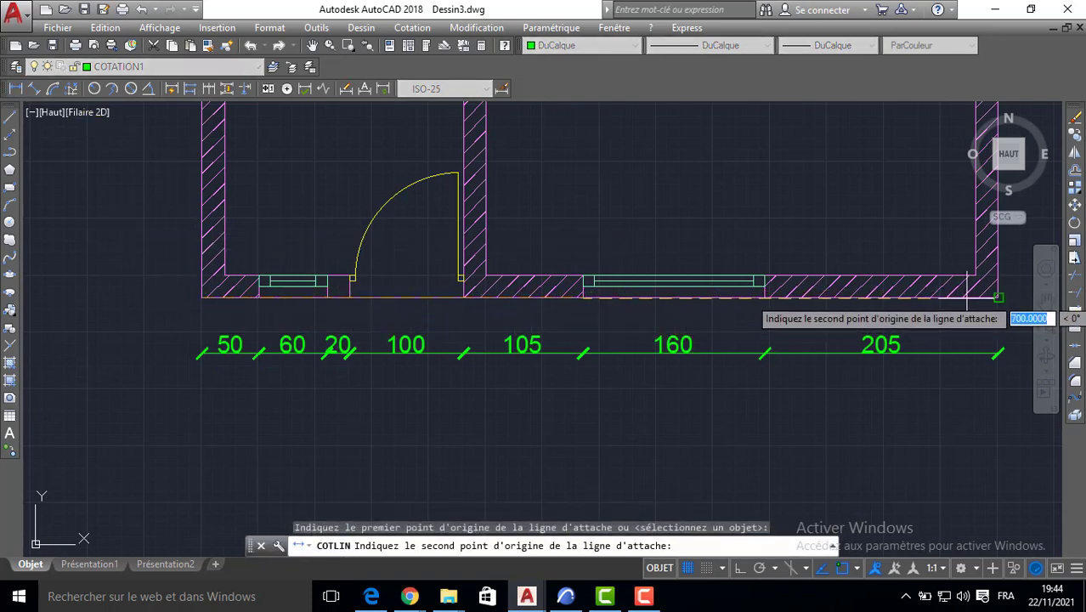
click(997, 297)
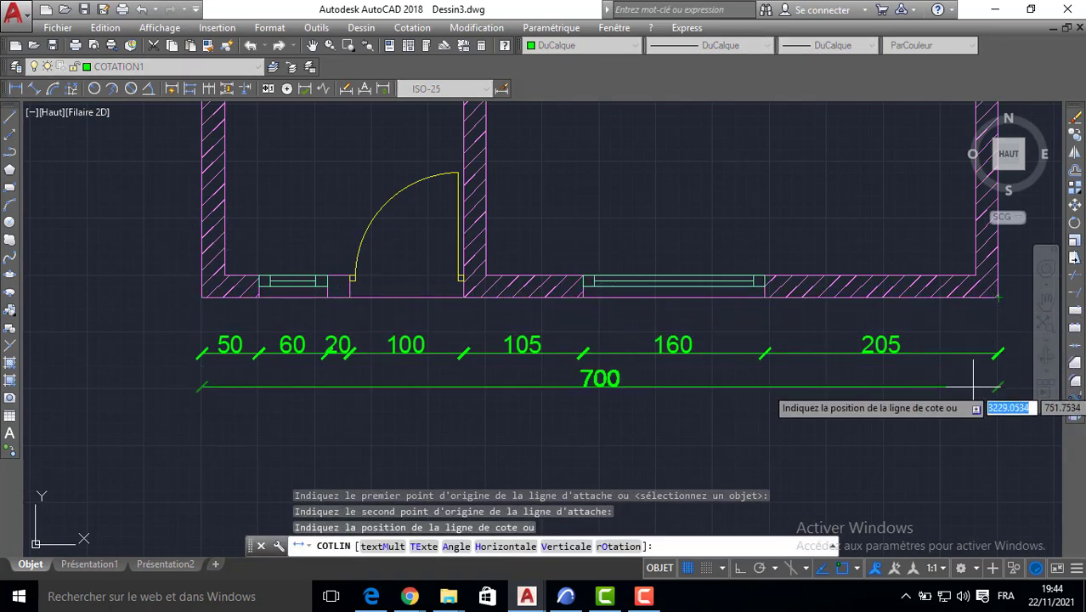
text(100)
key(Return)
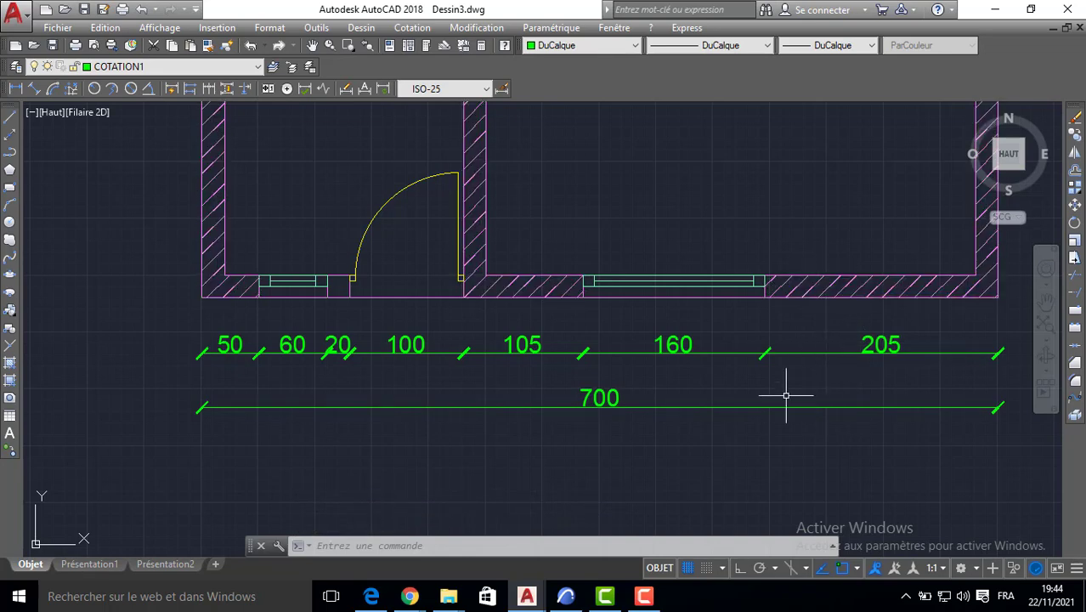
Step: Add an overall vertical dimension between the plan's two left outer corners, with its line placed 50 outside the wall
scroll(786, 395, down, 3)
middle_drag(696, 277, 567, 459)
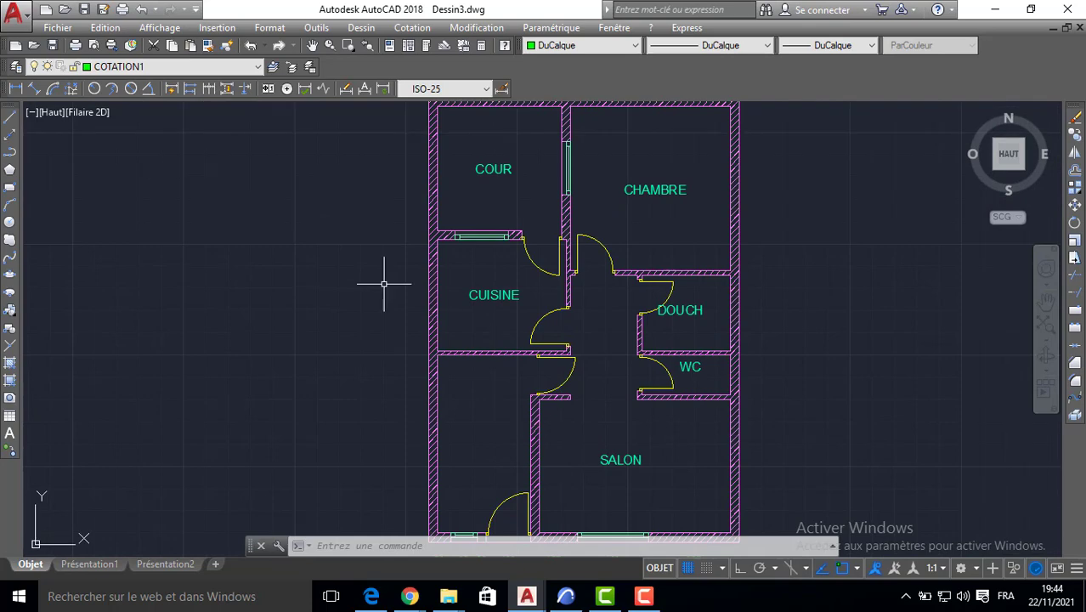
click(15, 88)
scroll(481, 217, down, 2)
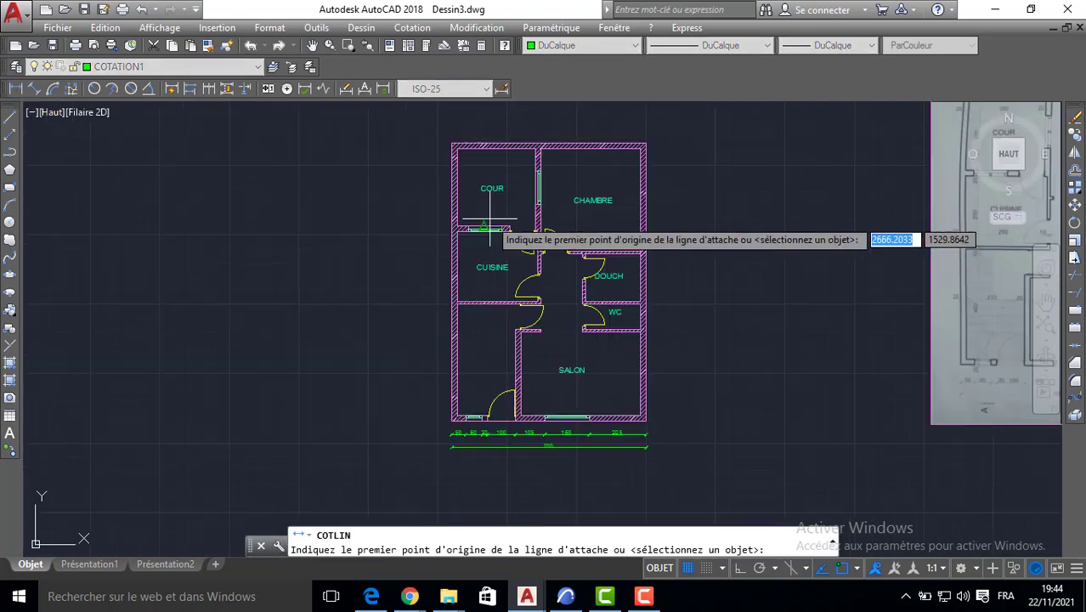
click(451, 145)
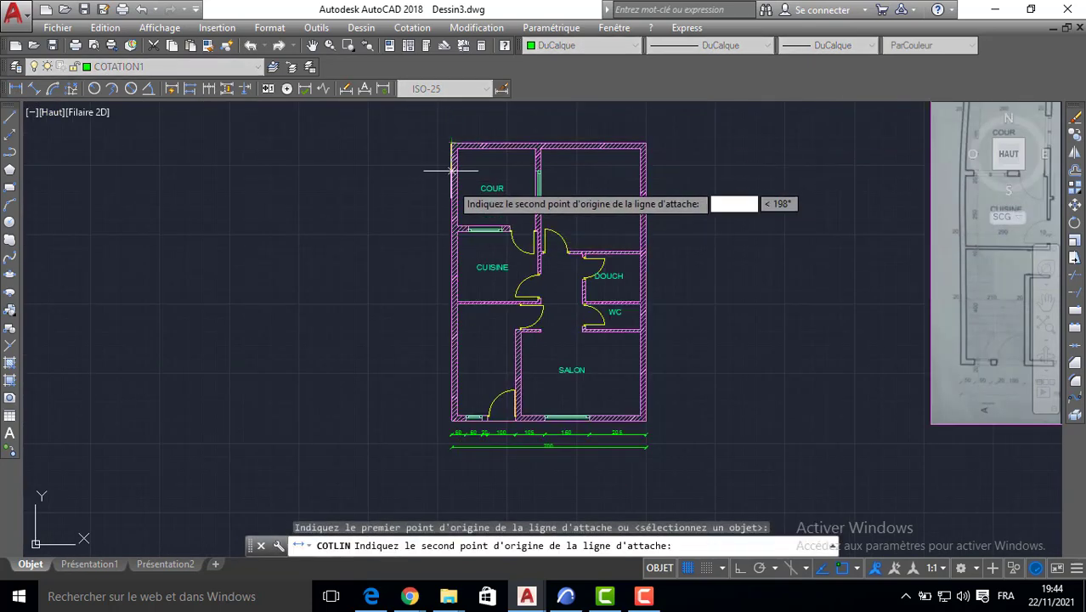
click(451, 419)
text(5)
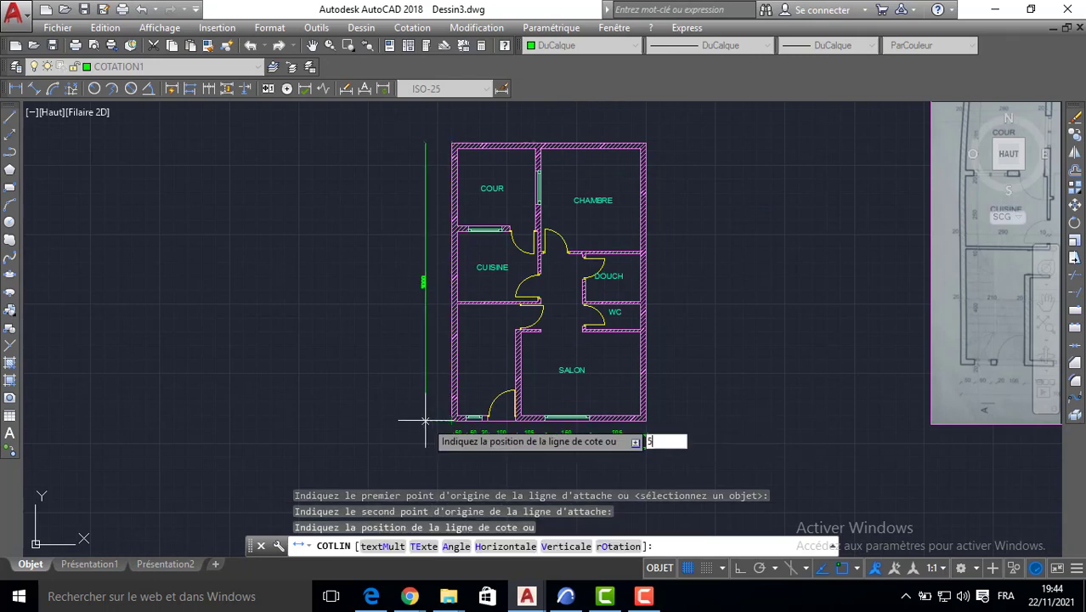
text(0)
key(Return)
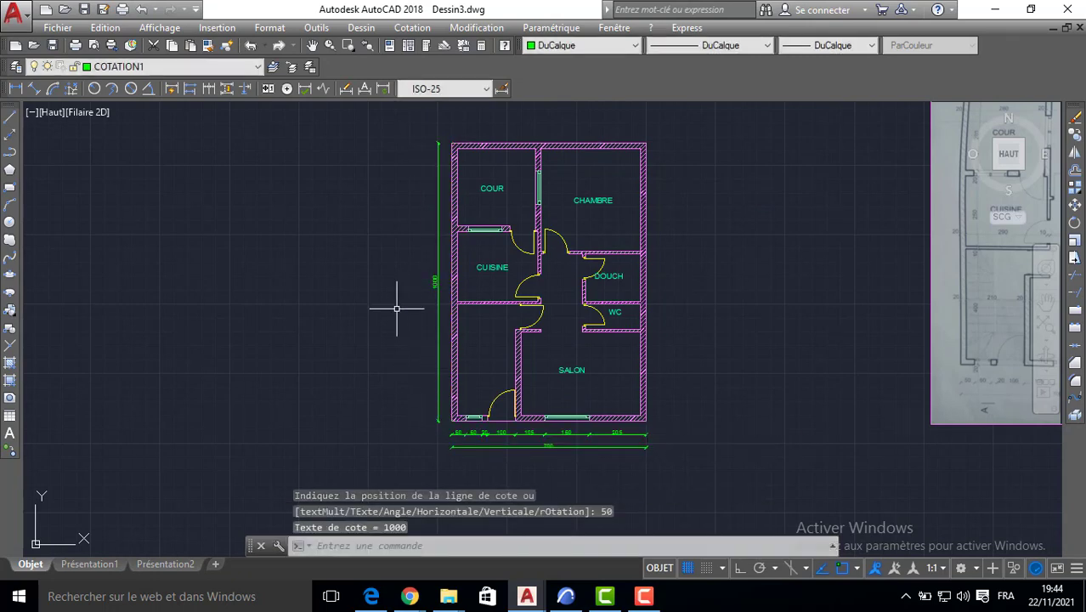
Step: Dimension the thickness of the COUR's left outer wall, placing the horizontal dimension line across the upper part of the room
click(15, 89)
scroll(474, 133, up, 4)
click(451, 142)
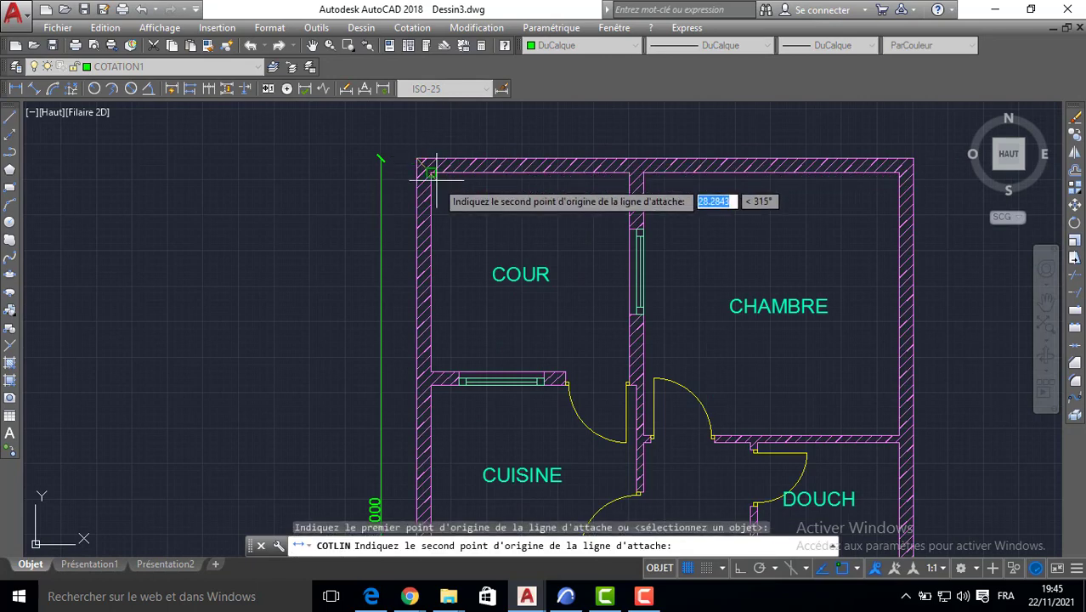
click(432, 174)
scroll(438, 223, up, 4)
click(476, 197)
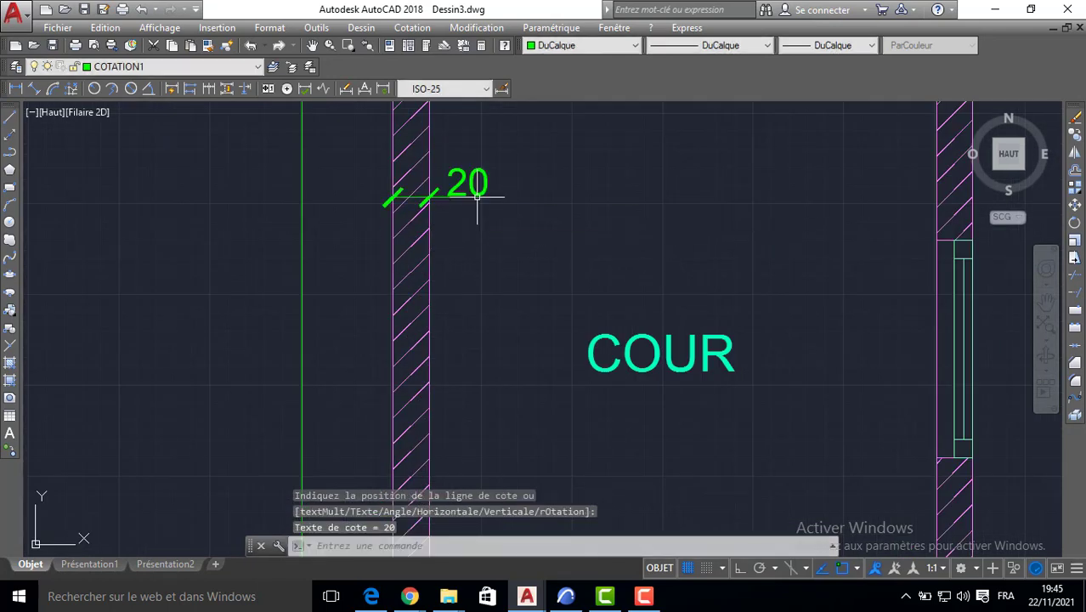
Step: Continue the dimension chain across the COUR, the dividing wall, the CHAMBRE and the right outer wall
click(210, 89)
middle_drag(694, 170, 514, 170)
click(592, 193)
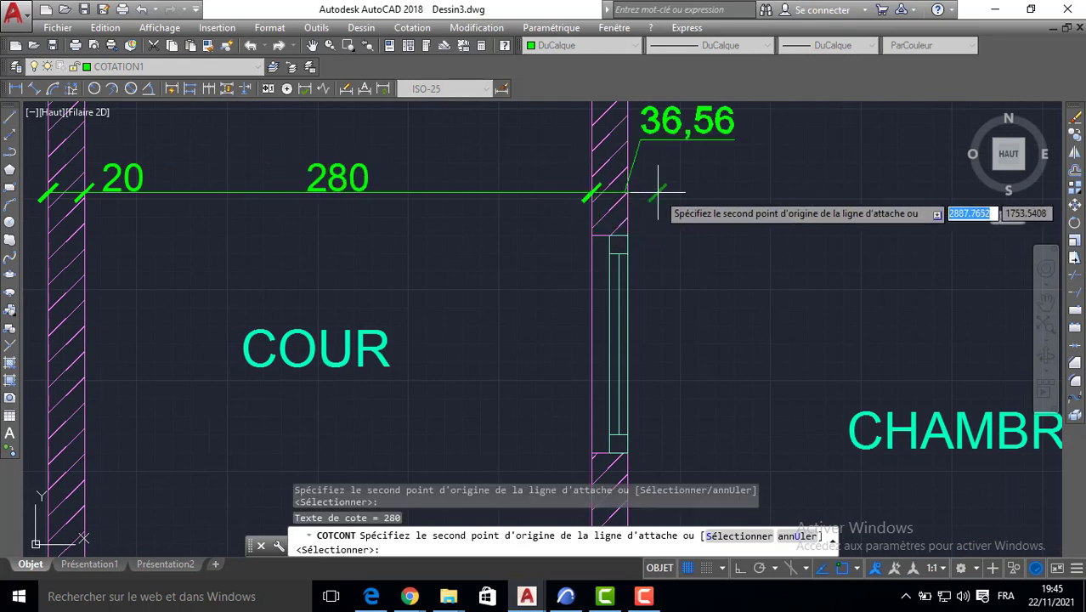
click(628, 193)
middle_drag(822, 193, 472, 189)
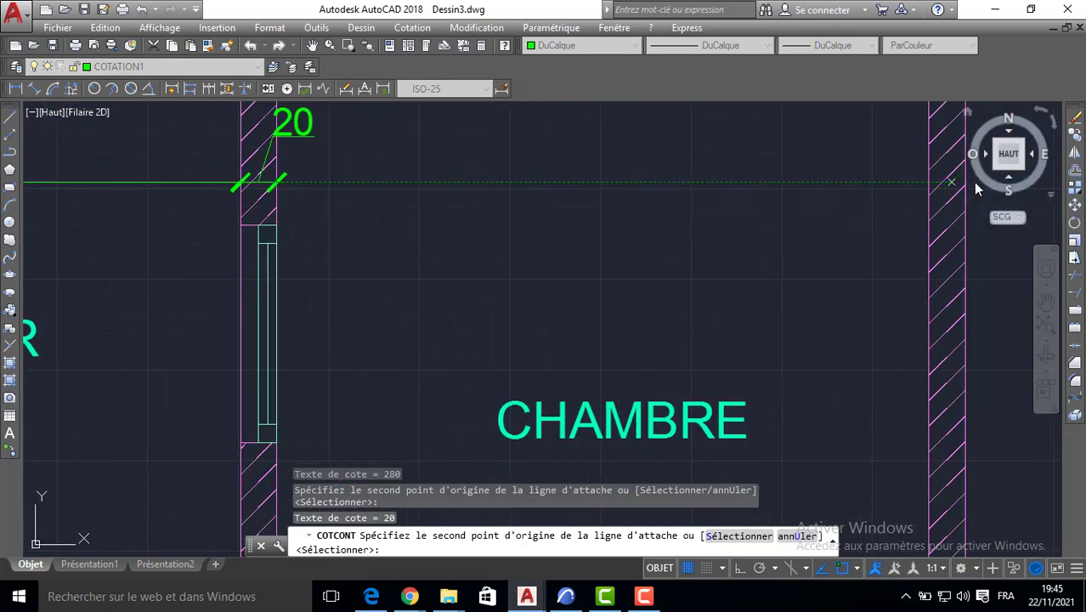
click(928, 177)
middle_drag(778, 187, 558, 179)
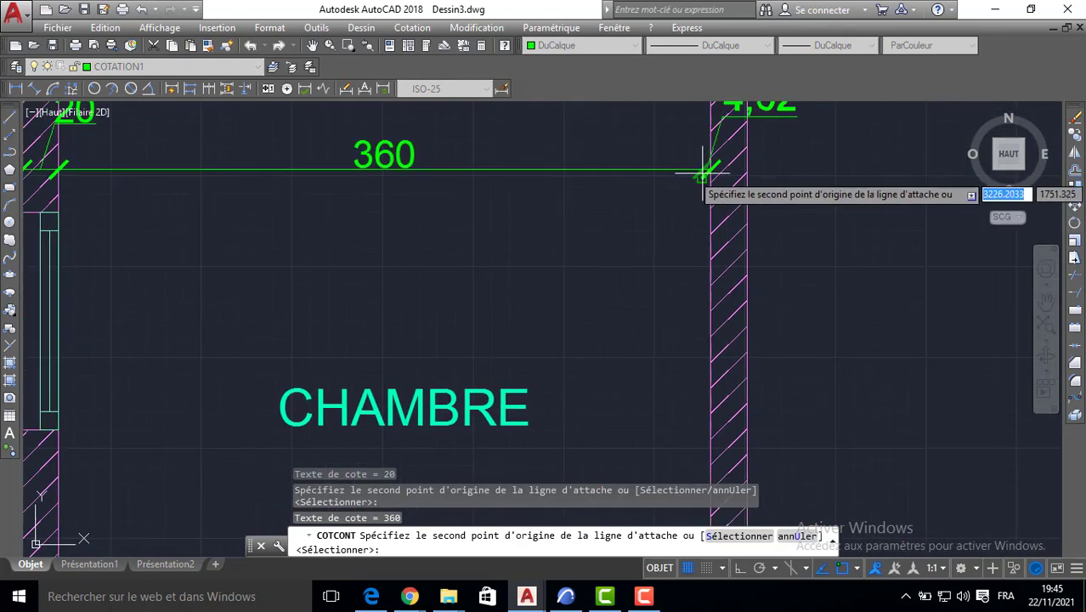
click(749, 170)
key(Return)
key(Return)
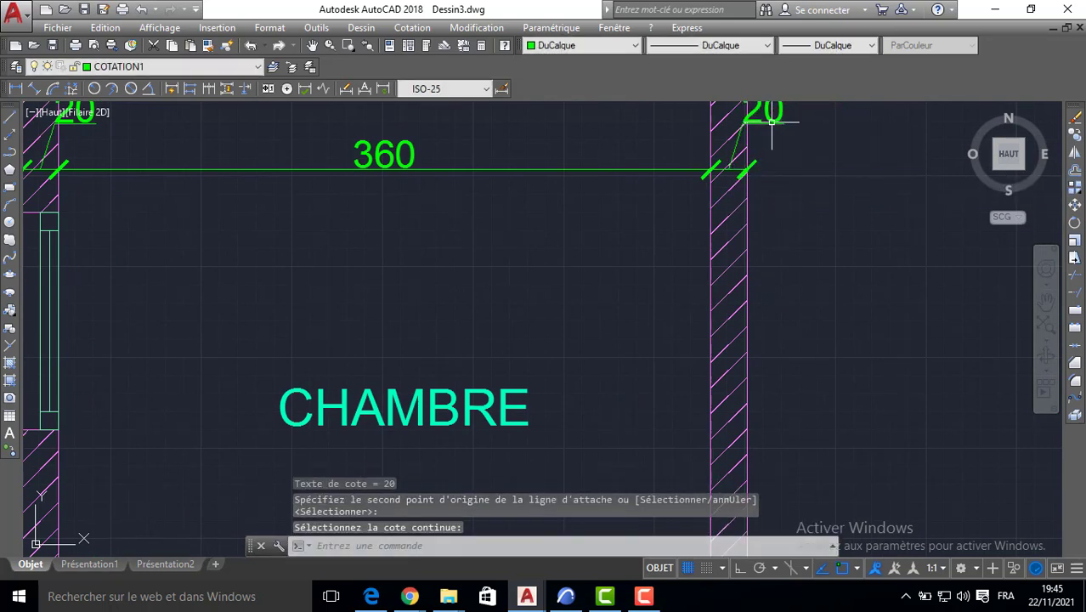
Step: Move the thickness texts of the right outer wall and the COUR–CHAMBRE dividing wall beside their walls, near the dimension line
click(751, 106)
click(747, 107)
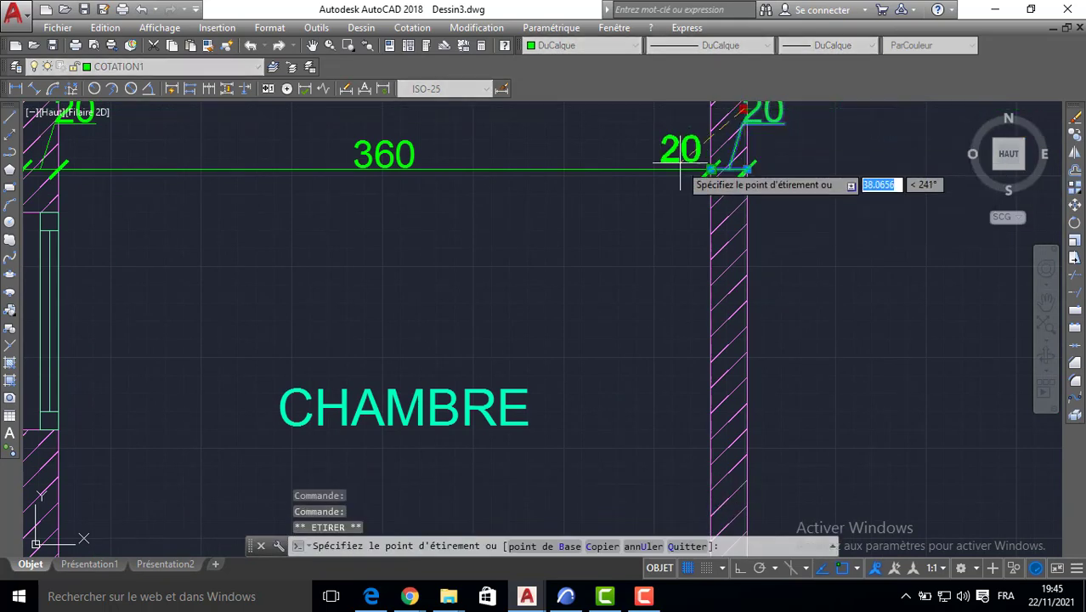
mouse_move(157, 153)
middle_down()
mouse_move(177, 177)
mouse_move(321, 257)
middle_up()
click(251, 222)
click(223, 213)
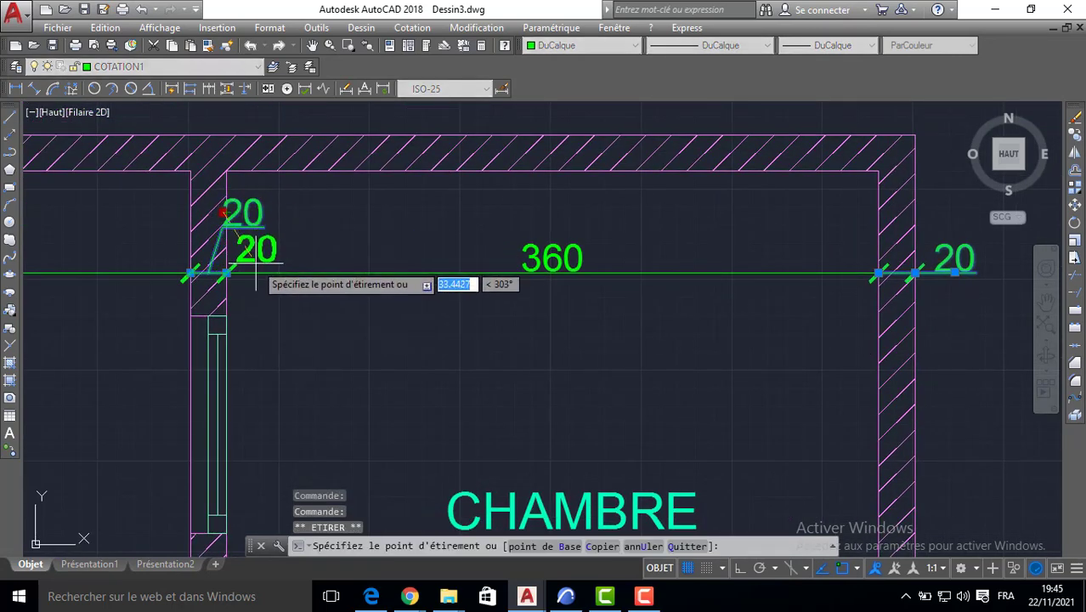
click(261, 266)
mouse_move(261, 267)
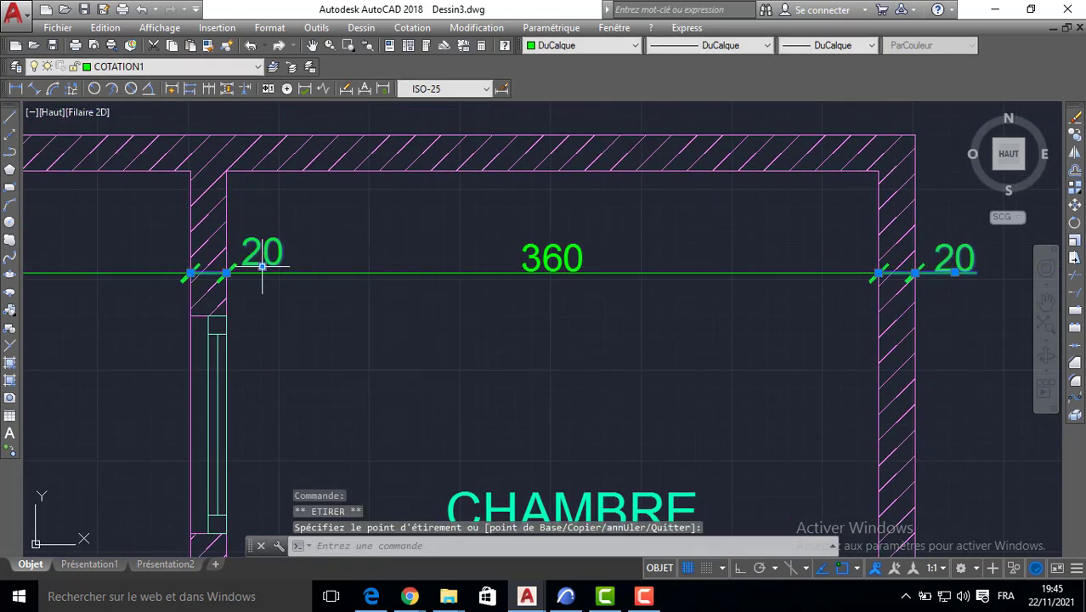
key(Escape)
Step: Dimension the thickness of the CHAMBRE's upper outer wall with a vertical dimension placed near the right outer wall
scroll(347, 284, down, 4)
middle_drag(247, 274, 366, 283)
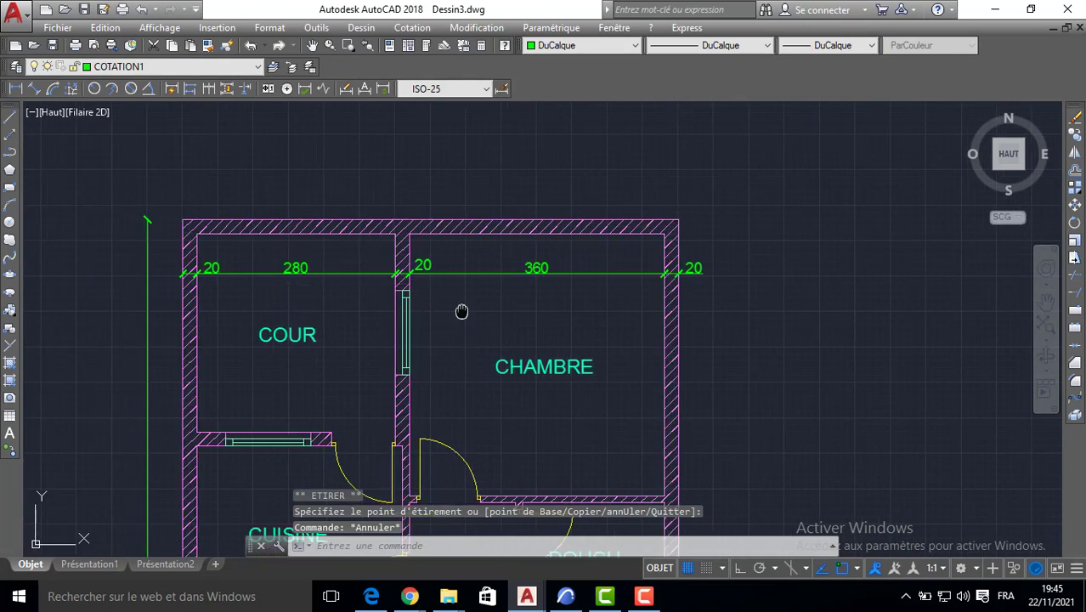
middle_drag(461, 312, 449, 217)
click(15, 89)
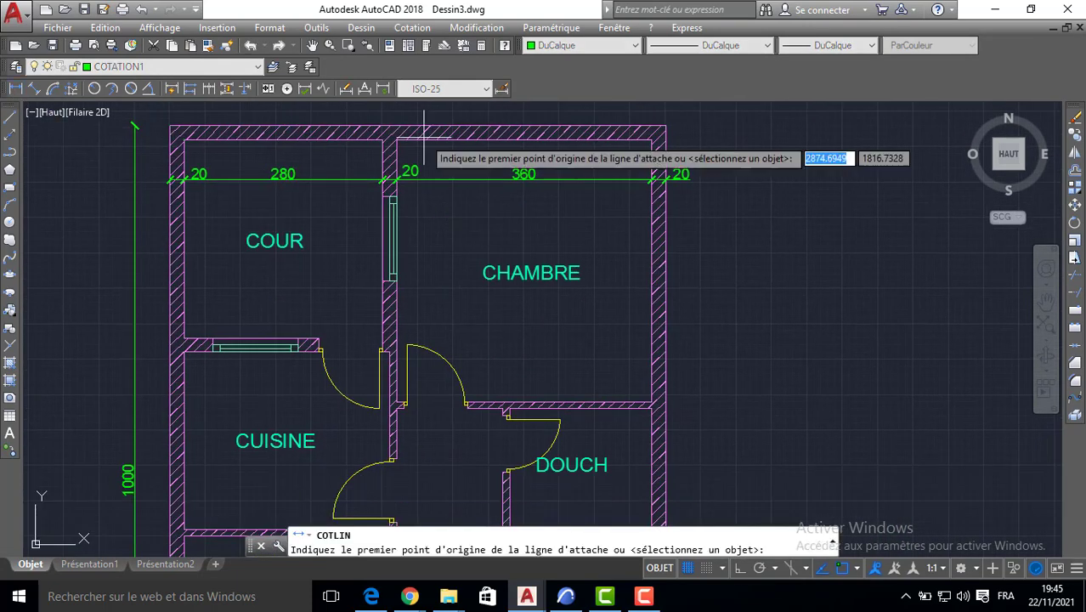
click(418, 127)
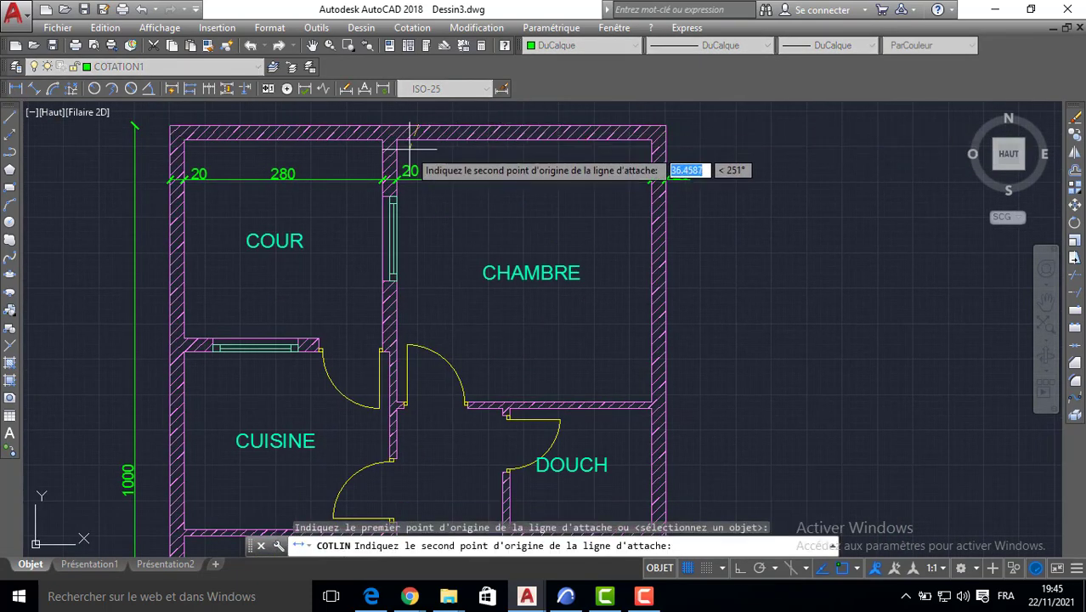
click(406, 142)
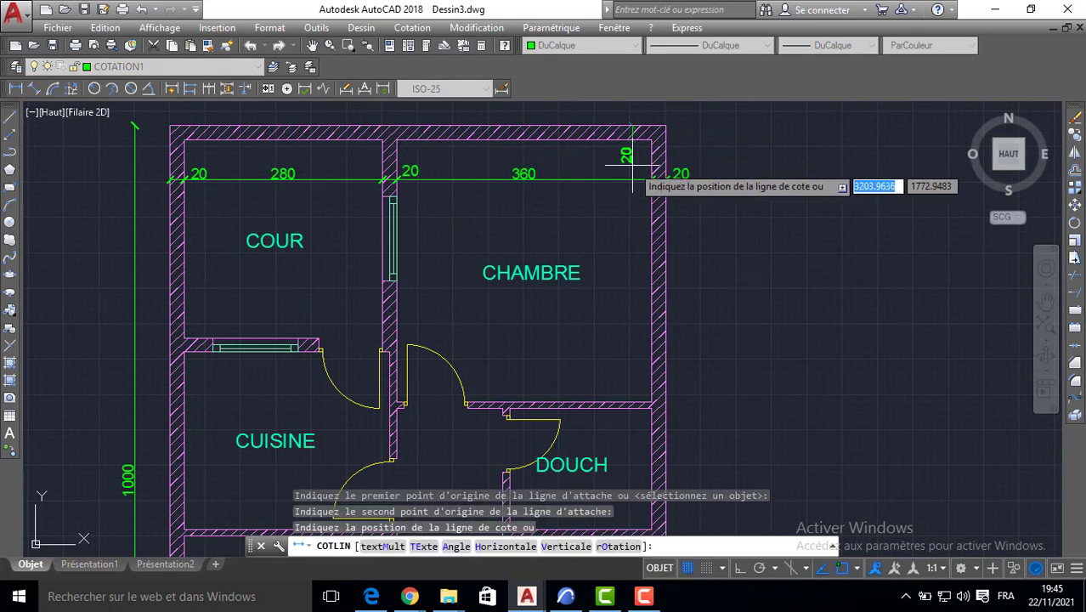
click(630, 175)
Step: Continue the vertical dimension chain down across the CHAMBRE, the CHAMBRE–DOUCH wall, the DOUCH and the DOUCH–WC wall
click(212, 89)
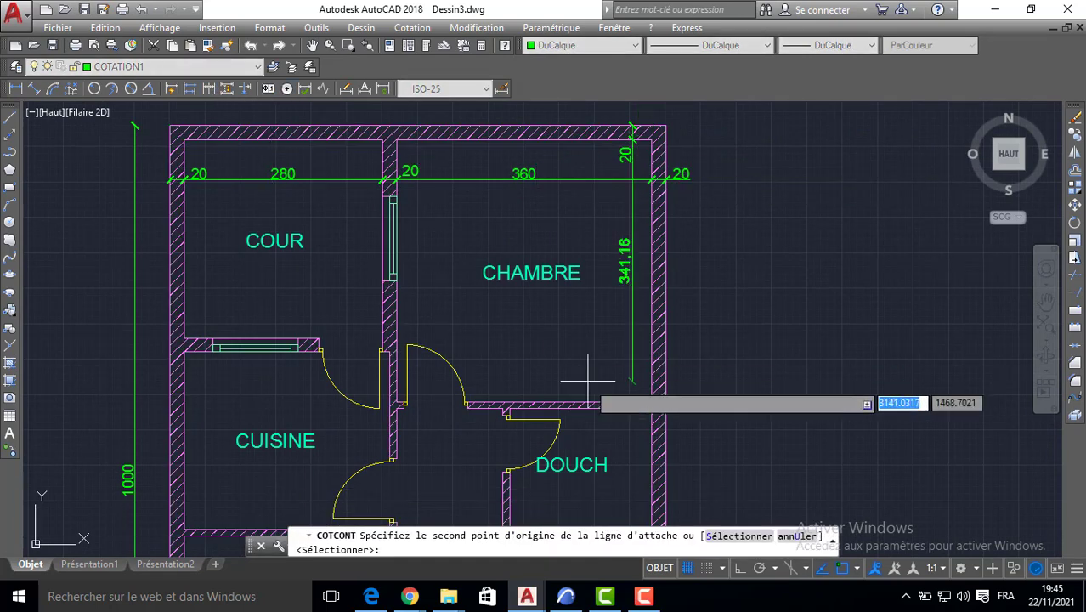
middle_drag(586, 378, 585, 248)
scroll(630, 270, up, 2)
click(631, 272)
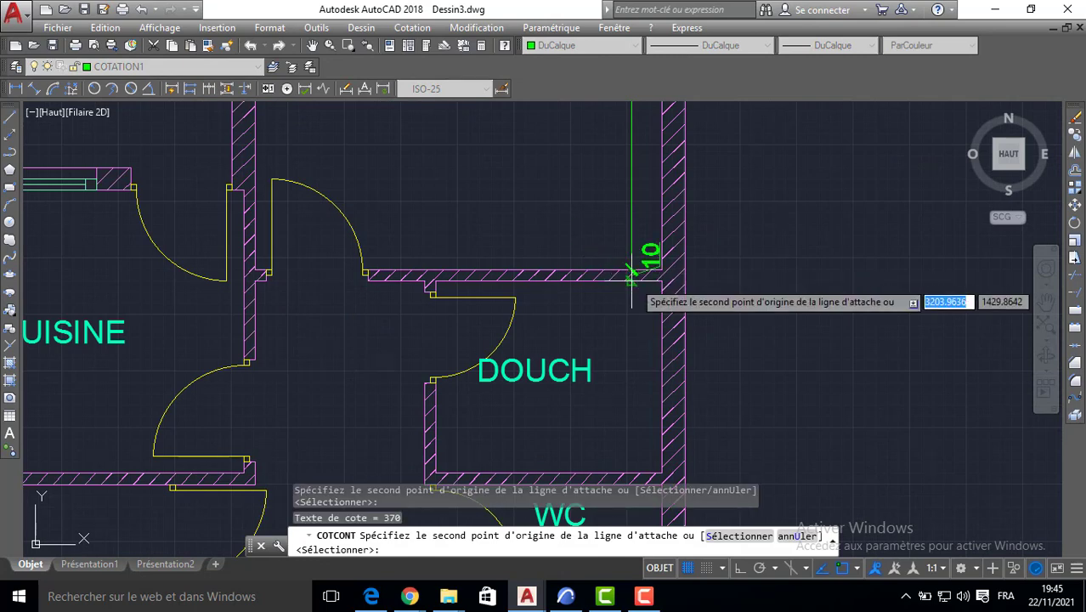
click(630, 472)
scroll(631, 472, up, 2)
middle_drag(625, 453, 602, 197)
click(634, 323)
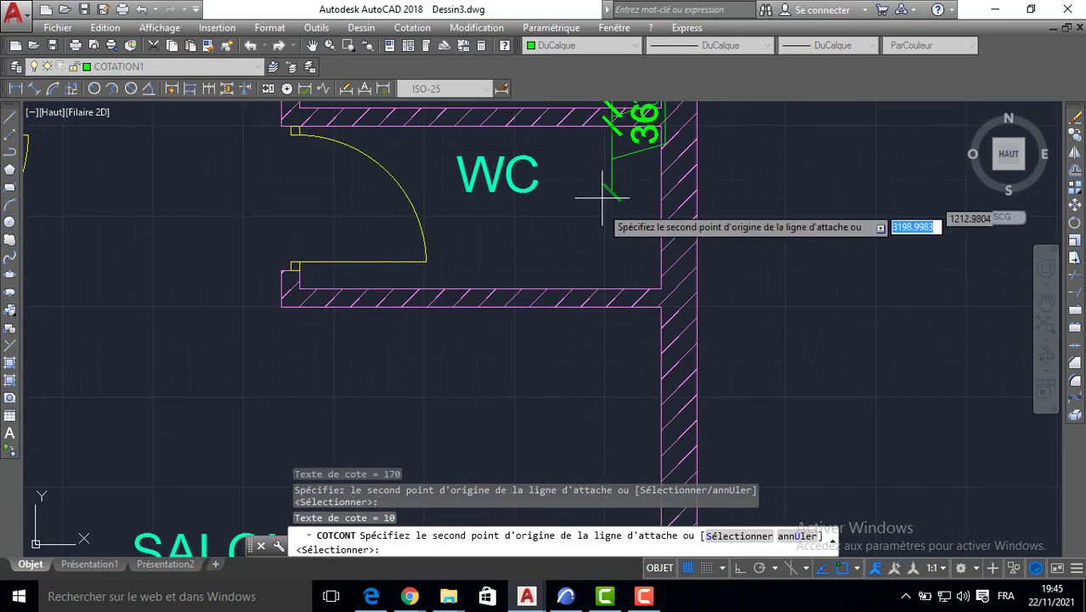
Step: Continue the same chain across the WC, the WC–SALON wall, the SALON and the lower outer wall, and end it
click(608, 284)
click(610, 299)
middle_drag(603, 343, 601, 324)
scroll(601, 324, down, 3)
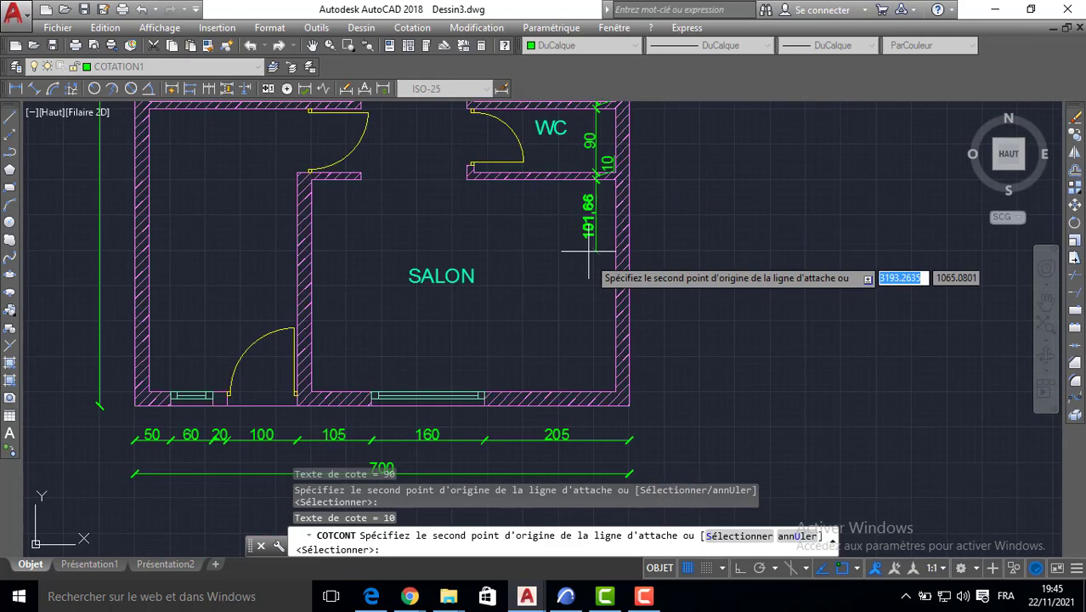
click(596, 393)
click(599, 404)
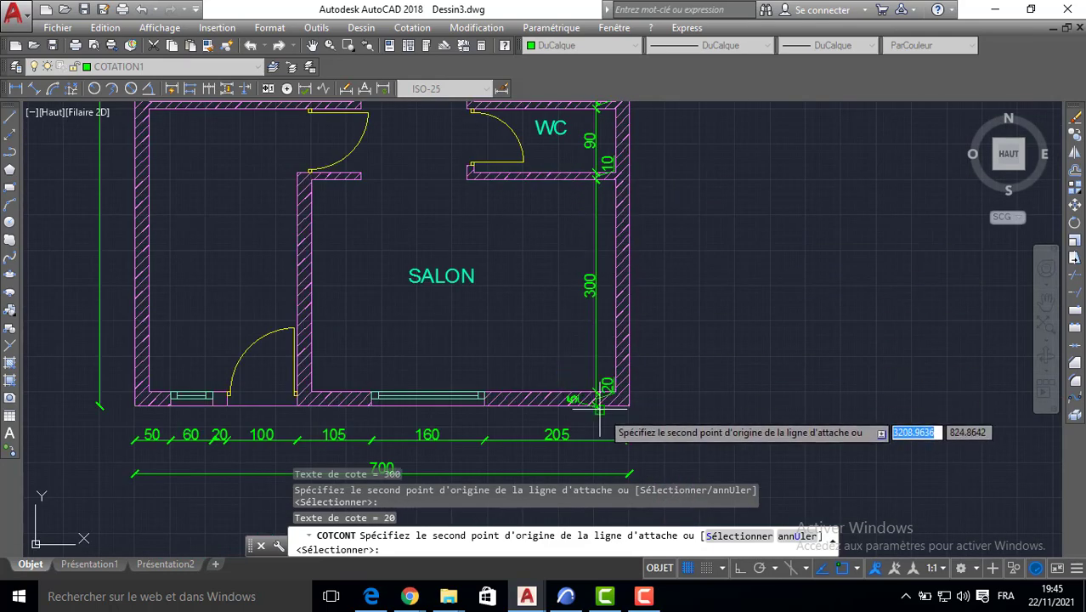
key(Escape)
Step: Move the SALON's lower outer wall thickness text onto the dimension line, just above the wall
scroll(607, 404, up, 2)
click(609, 392)
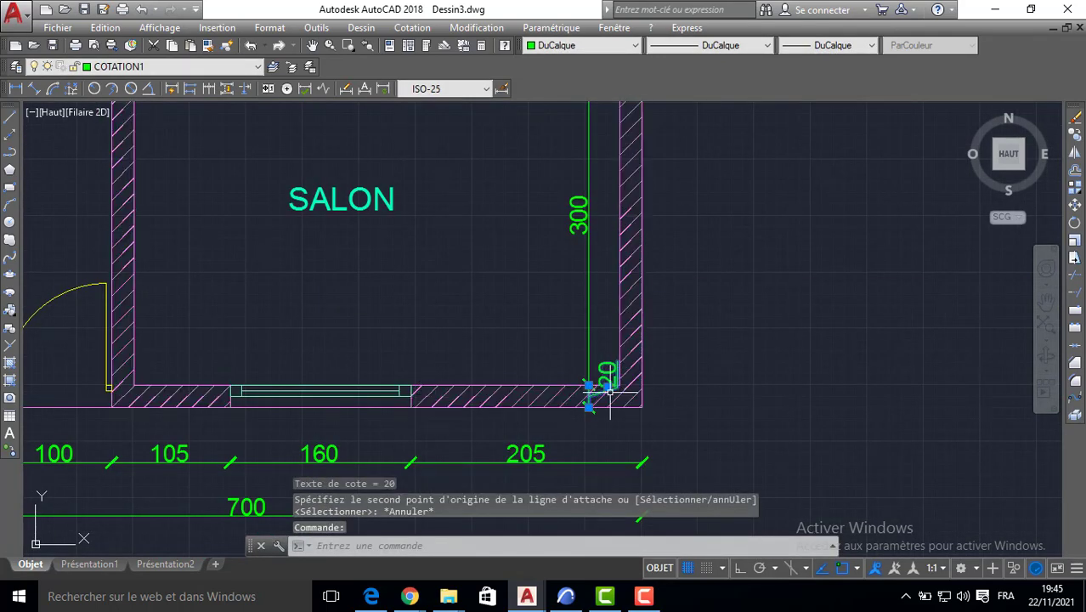
click(608, 387)
click(589, 364)
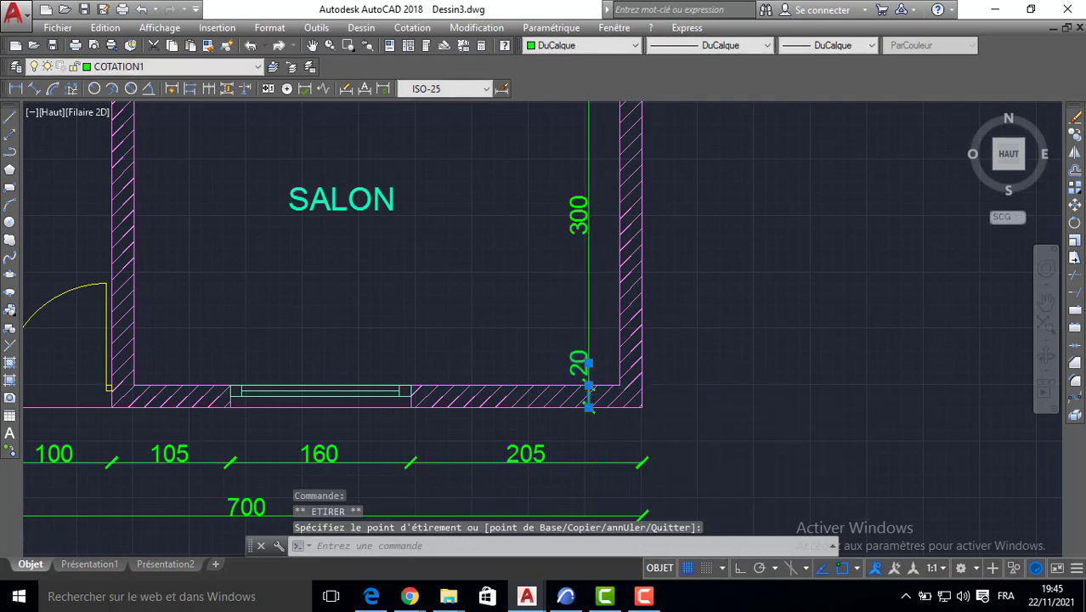
Step: Move the thickness texts of the WC's two walls to the dimension line, below the WC–SALON wall and above the DOUCH–WC wall
scroll(542, 195, down, 2)
middle_drag(542, 195, 541, 395)
scroll(567, 282, up, 2)
key(Escape)
click(591, 282)
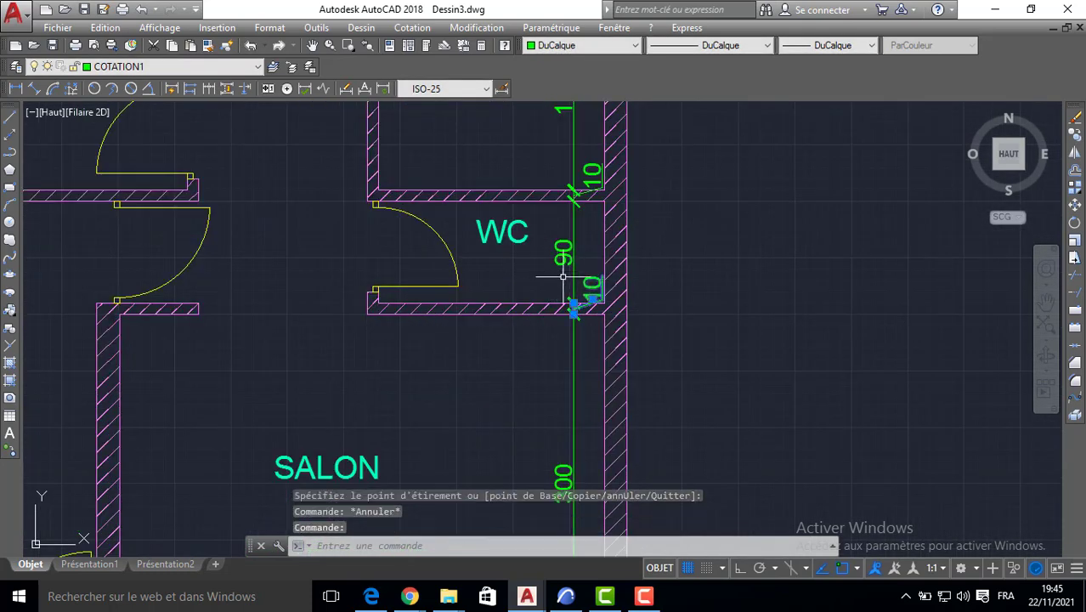
scroll(576, 287, up, 2)
click(602, 303)
click(577, 346)
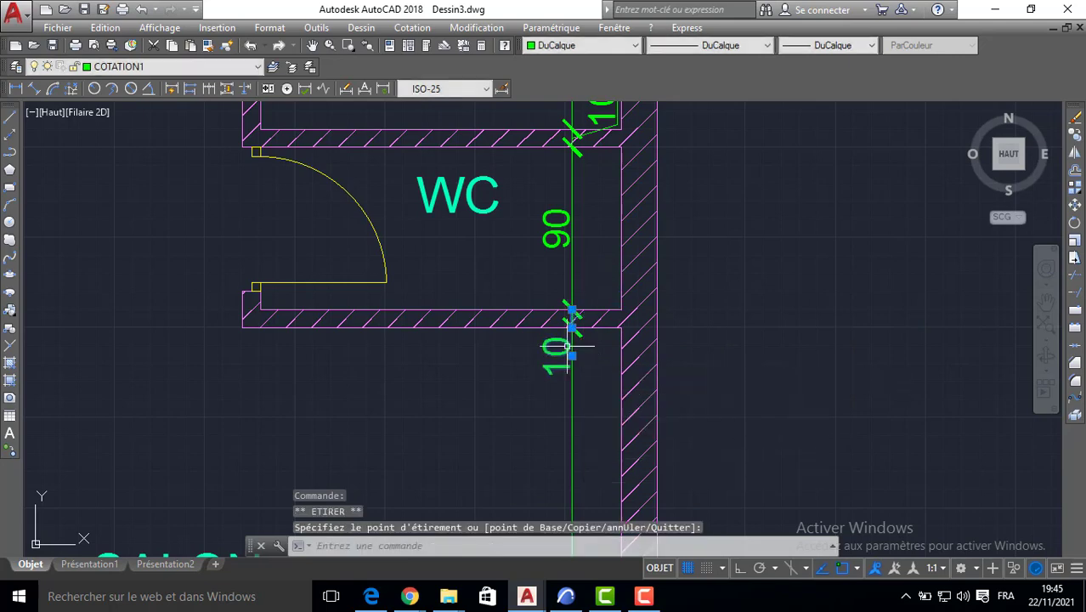
middle_drag(606, 133, 585, 225)
click(570, 208)
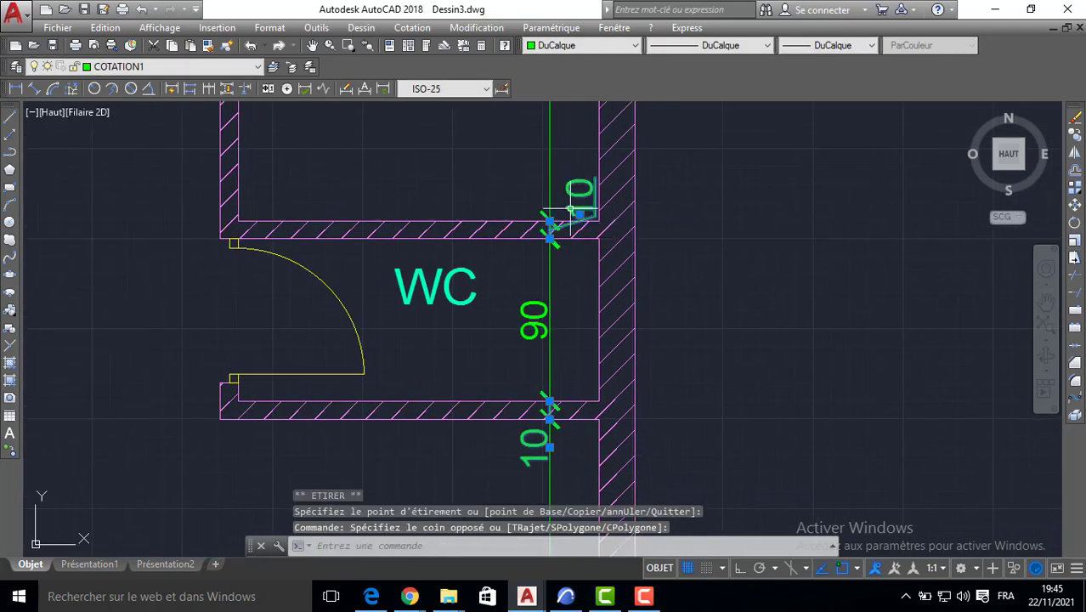
click(579, 216)
Step: Move the CHAMBRE–DOUCH wall's thickness text to the other side of the dimension line, just above the wall
scroll(542, 190, down, 4)
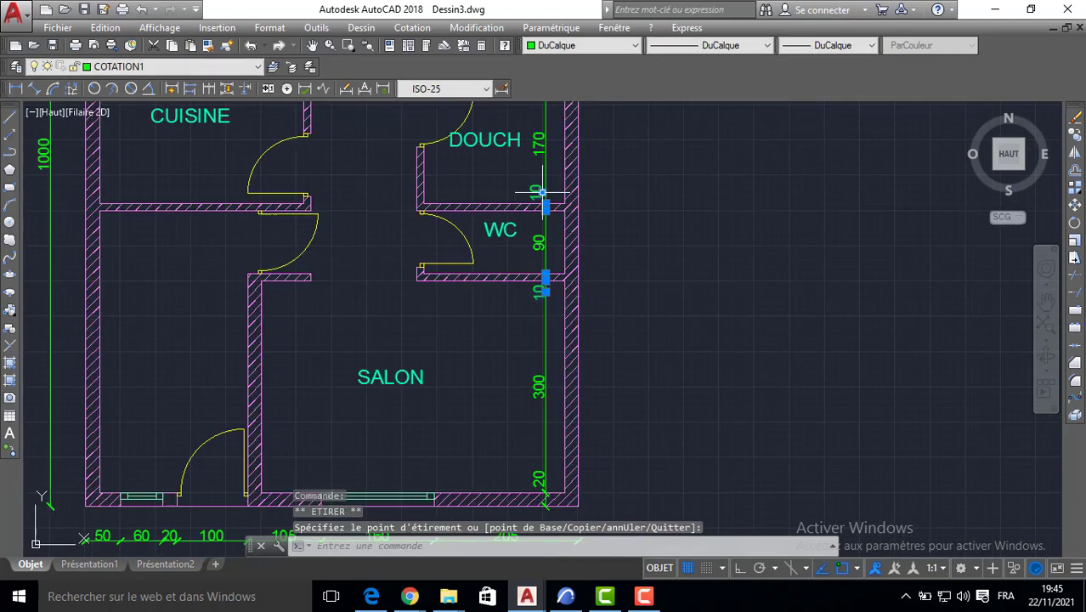
middle_drag(542, 191, 555, 348)
middle_drag(560, 214, 559, 256)
key(Escape)
click(567, 266)
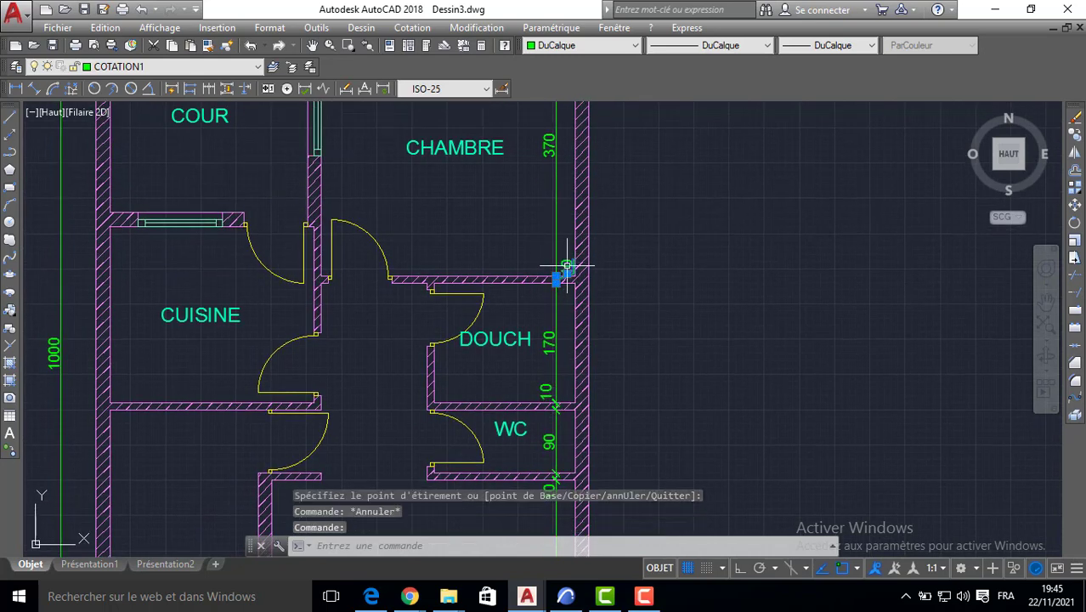
click(567, 266)
scroll(565, 266, up, 4)
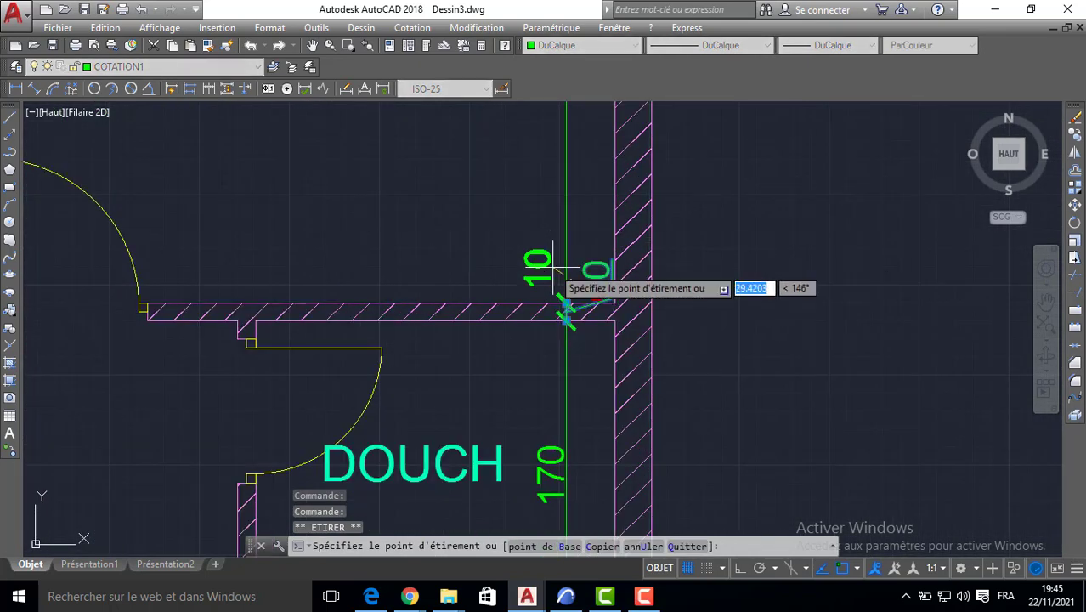
scroll(537, 261, down, 6)
key(Escape)
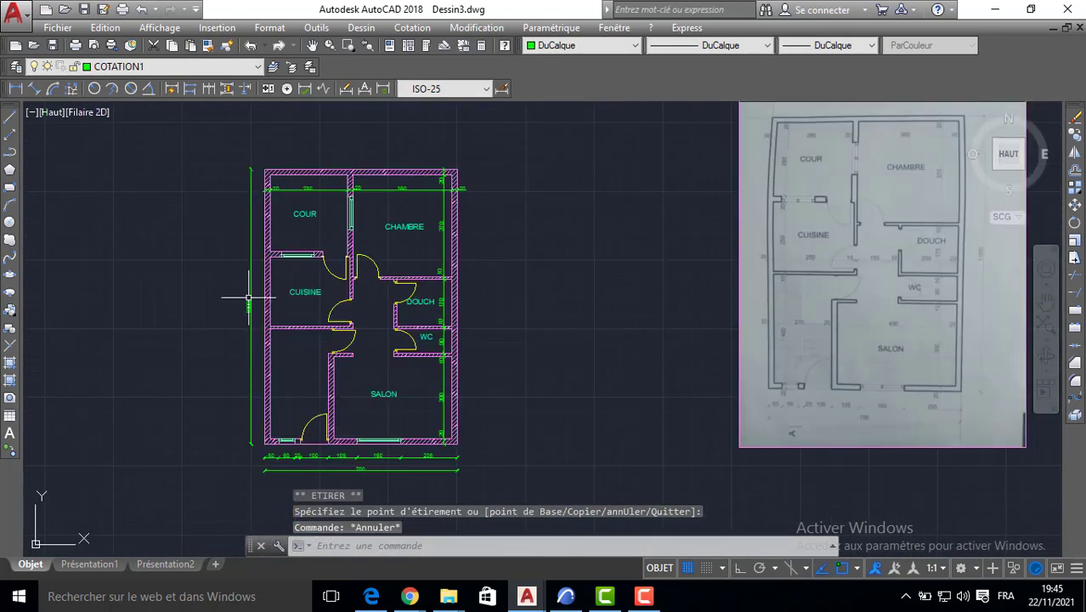
Step: Dimension the thickness of the COUR's upper outer wall with a vertical dimension placed near the room's left wall
scroll(421, 200, up, 4)
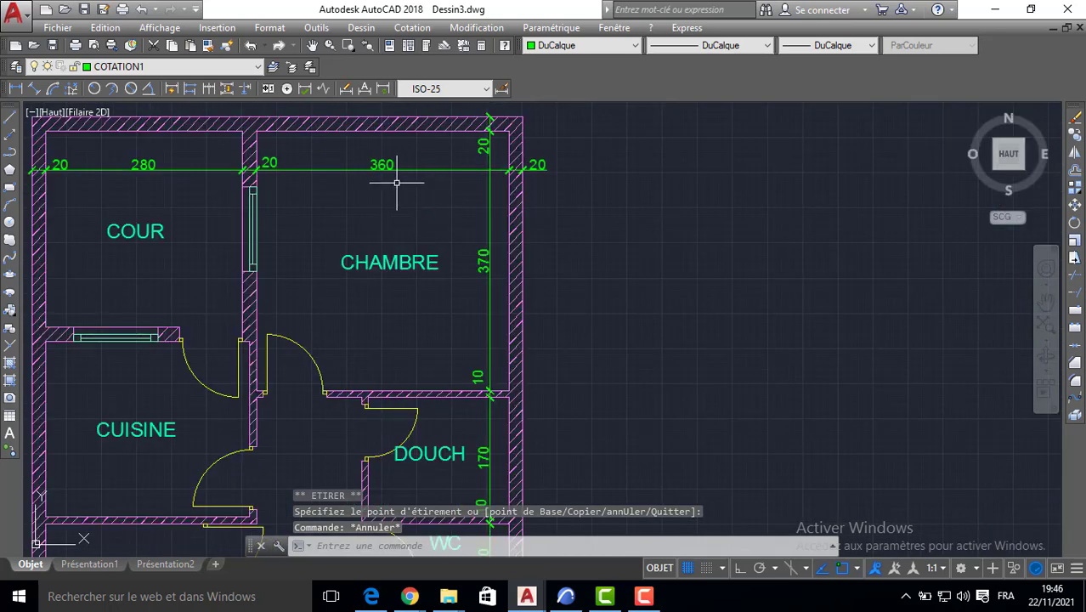
middle_drag(320, 225, 386, 228)
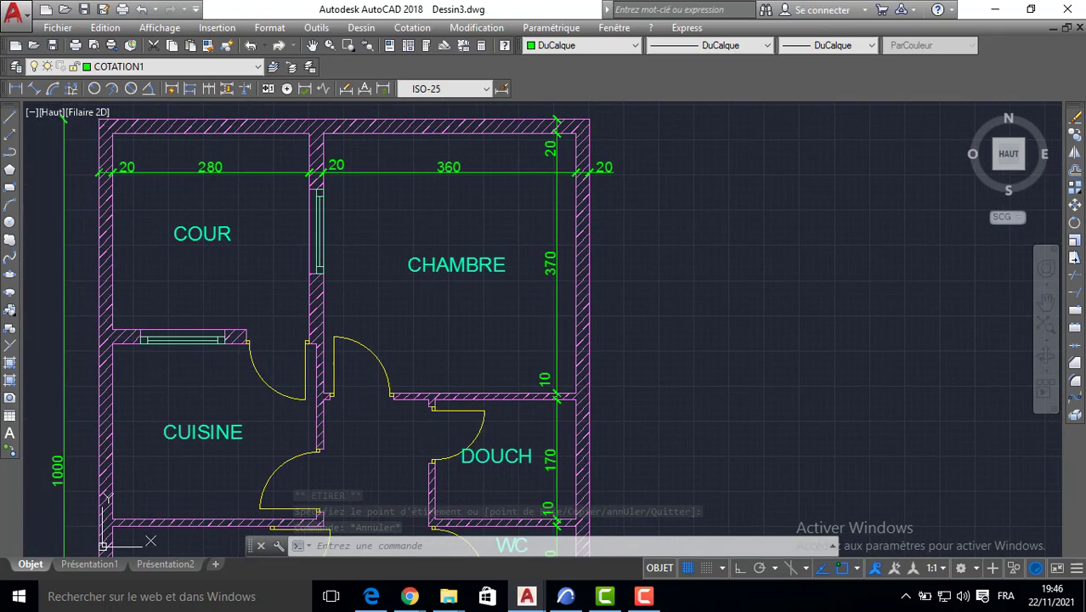
click(32, 88)
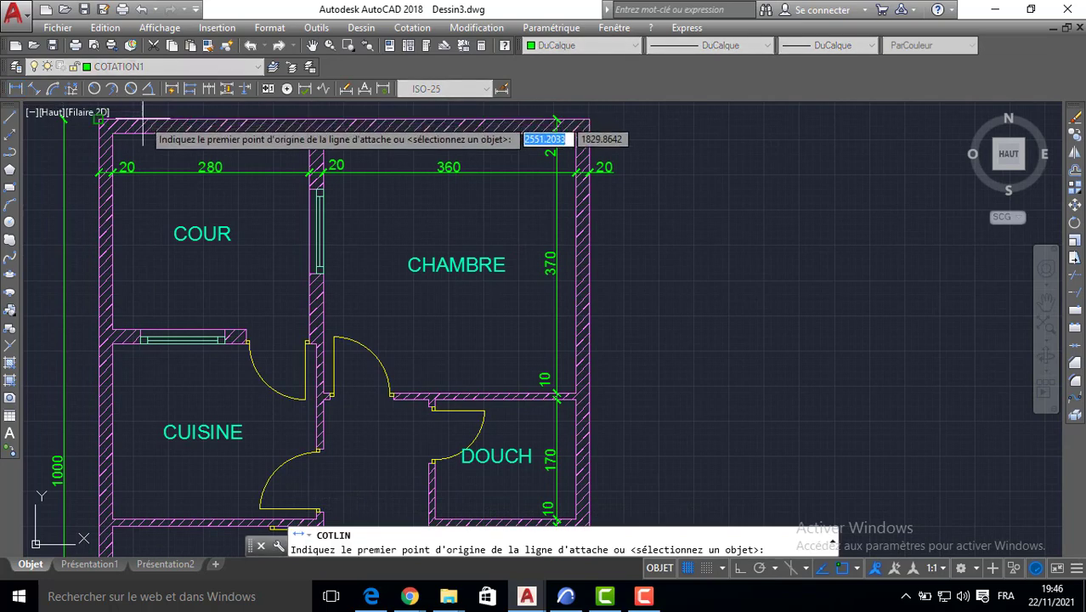
click(111, 119)
click(110, 130)
scroll(143, 143, up, 4)
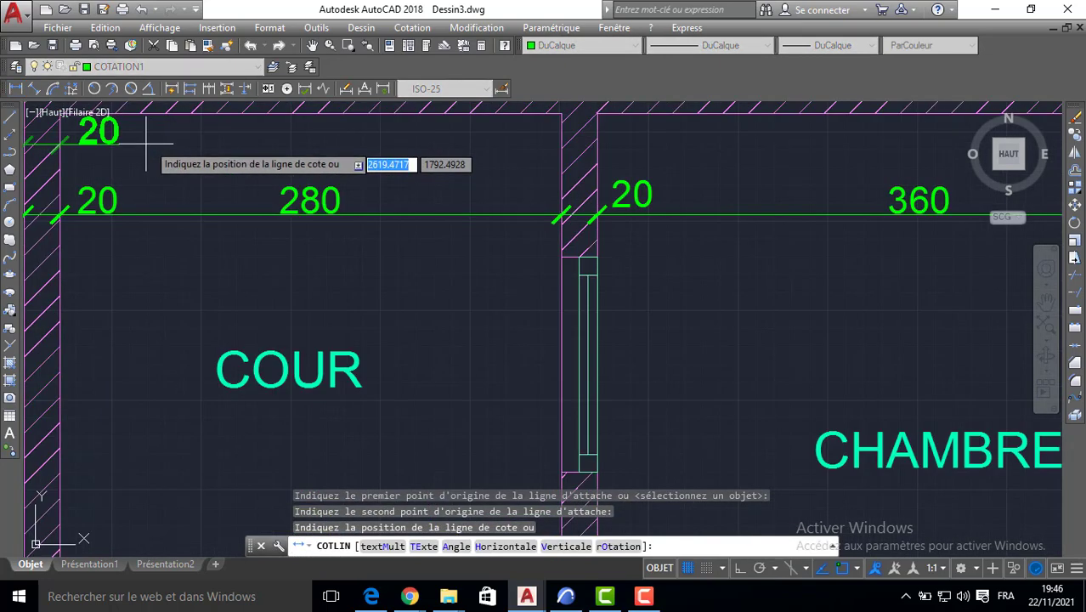
middle_drag(236, 198, 344, 239)
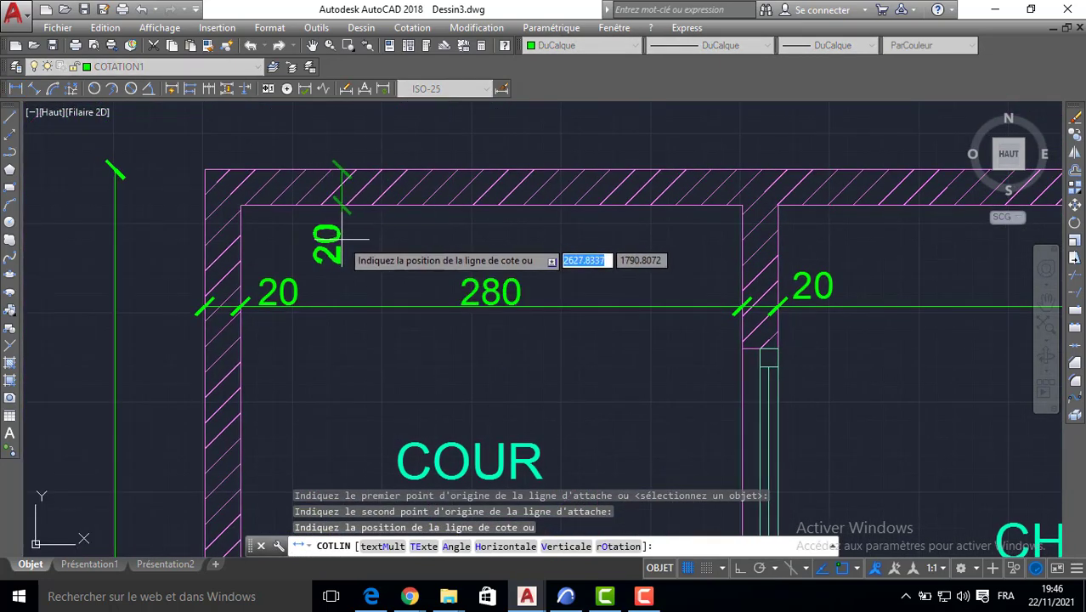
click(340, 241)
Step: Continue the vertical dimension chain down across the COUR, the COUR–CUISINE wall and the CUISINE
click(208, 88)
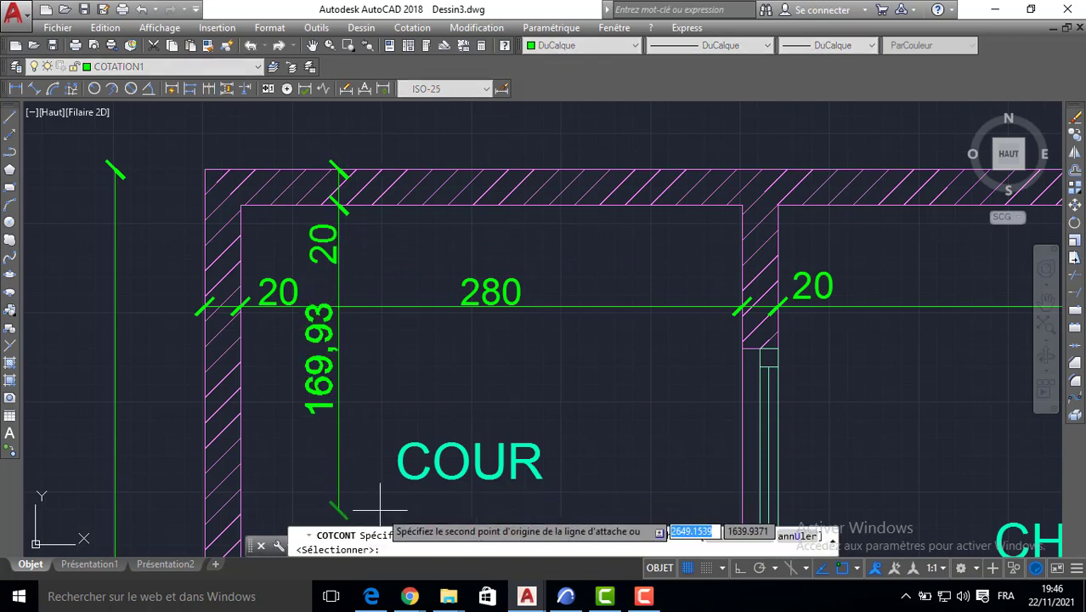
middle_drag(340, 424, 376, 242)
scroll(376, 242, down, 3)
click(285, 432)
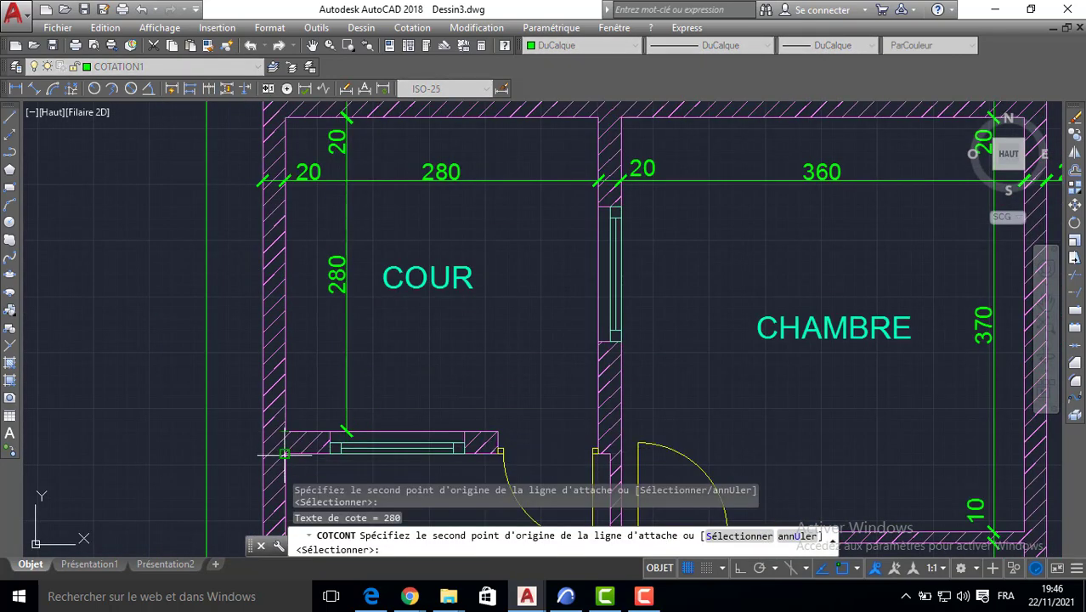
scroll(327, 299, down, 3)
scroll(308, 374, up, 4)
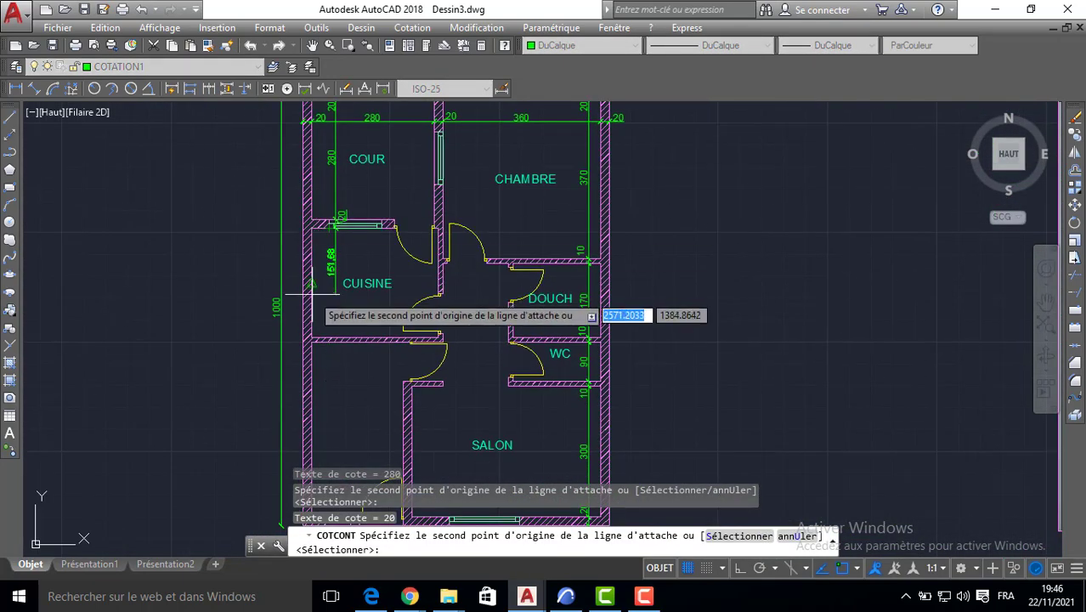
click(310, 406)
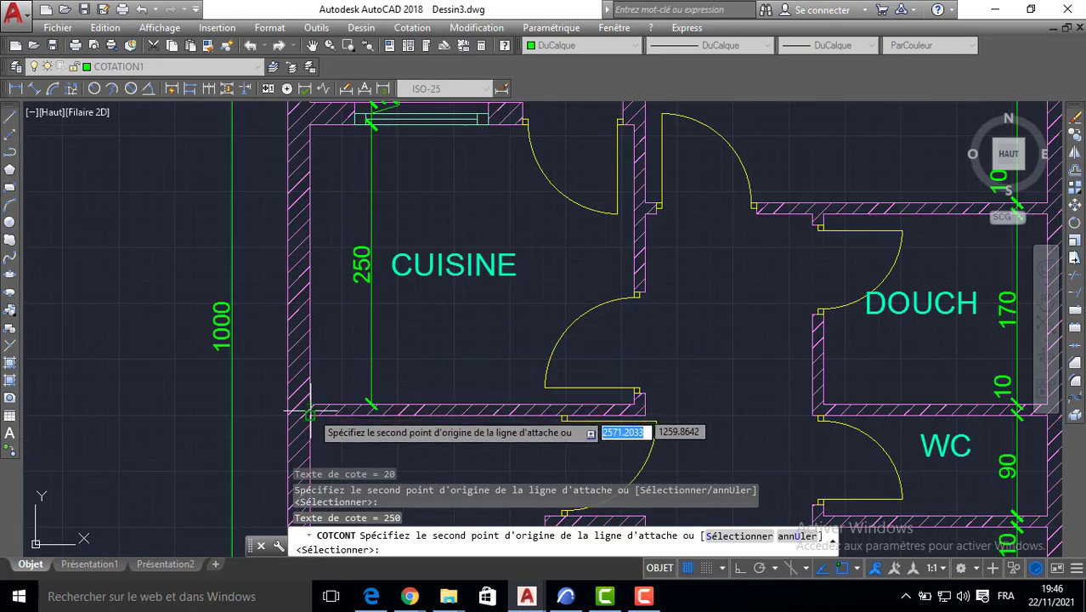
Step: Extend the chain across the CUISINE's lower wall, the unlabelled room beneath it and the lower outer wall, and end it
middle_drag(368, 441, 328, 60)
scroll(347, 284, down, 2)
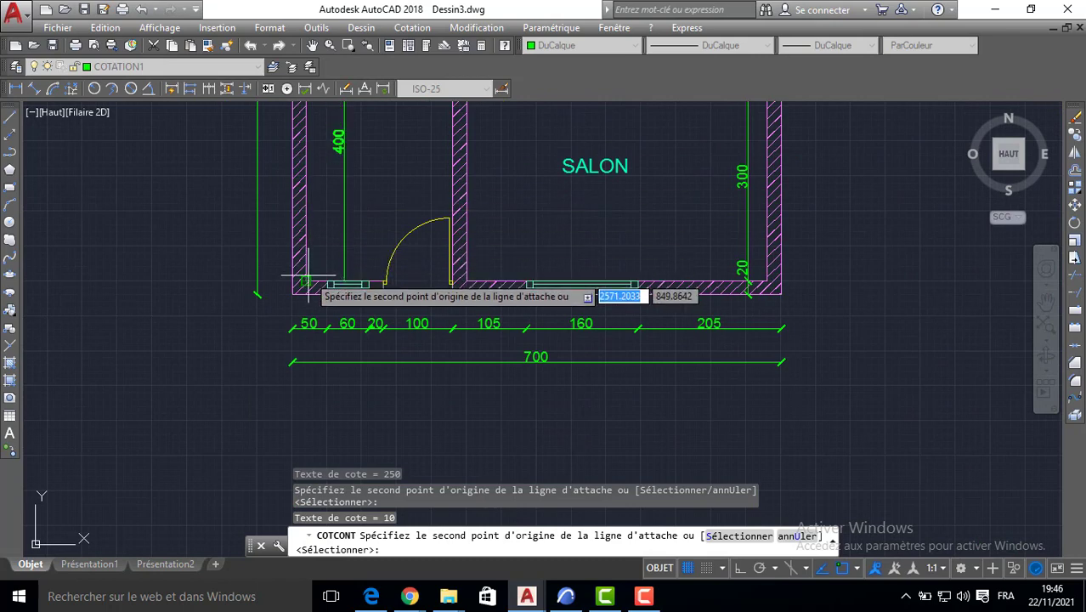
click(306, 280)
key(Escape)
key(Escape)
Step: Move the lower outer wall's thickness text in the left chain below the wall, in line with the dimension line
scroll(351, 295, up, 2)
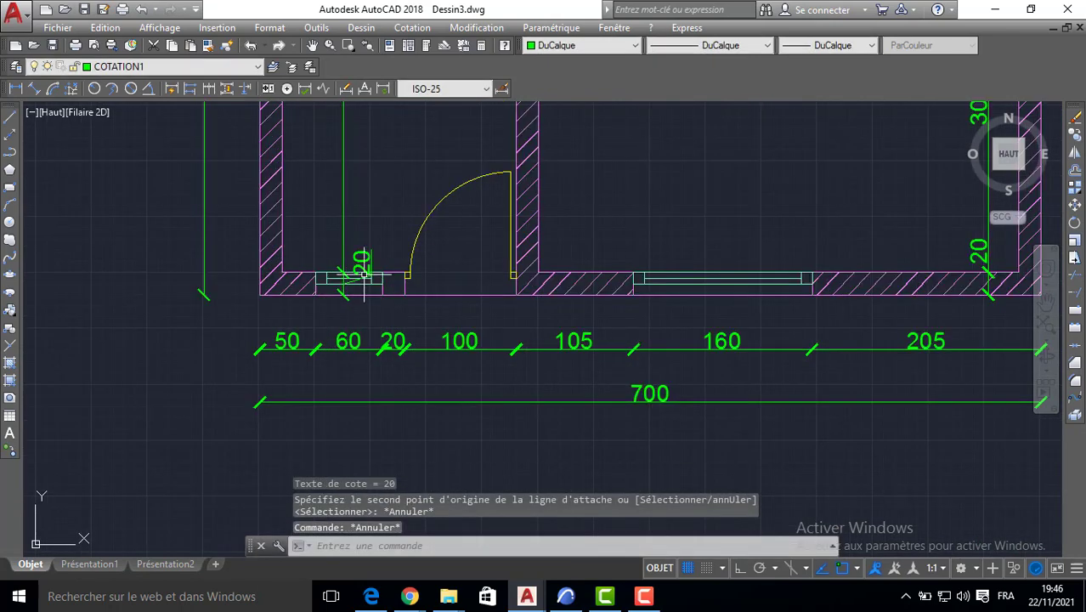
click(362, 264)
click(362, 274)
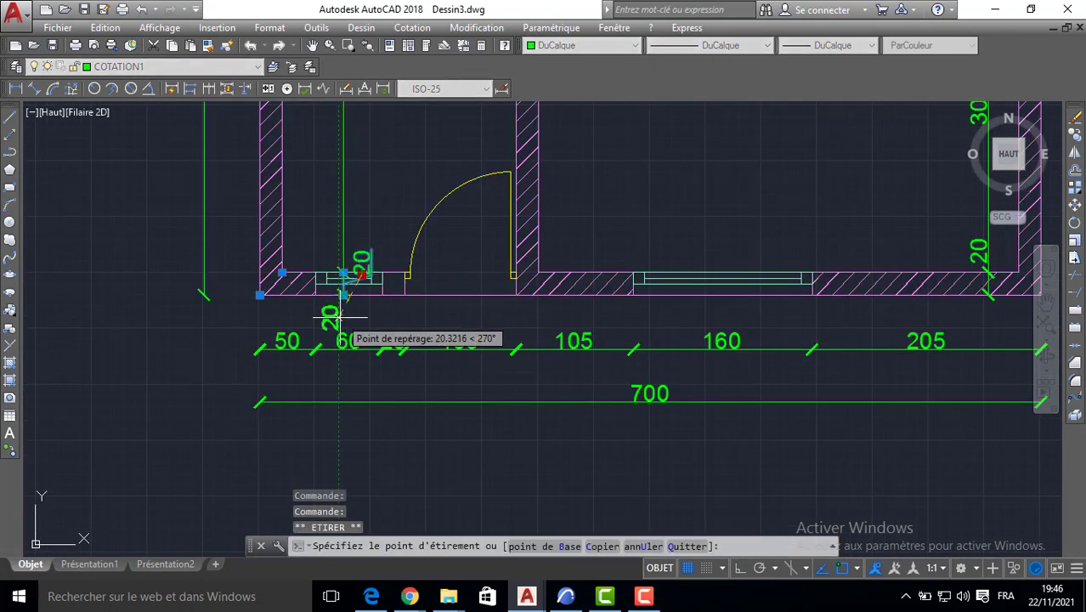
click(343, 314)
Step: Move the thickness text of the CUISINE's lower wall onto the dimension line, just above the wall
scroll(328, 247, down, 4)
middle_drag(337, 116, 329, 245)
scroll(332, 204, up, 6)
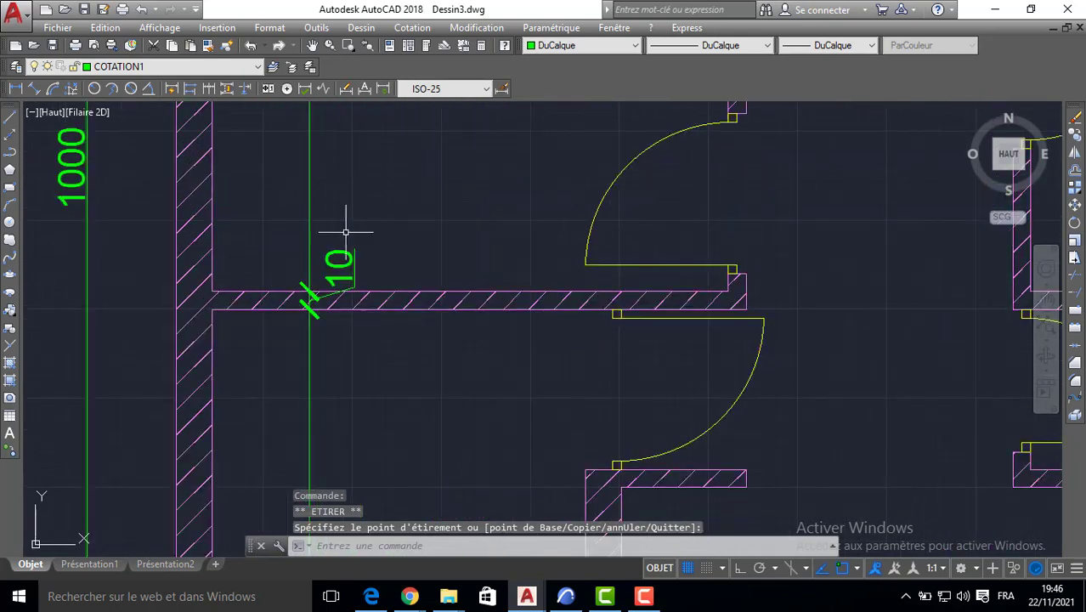
click(344, 256)
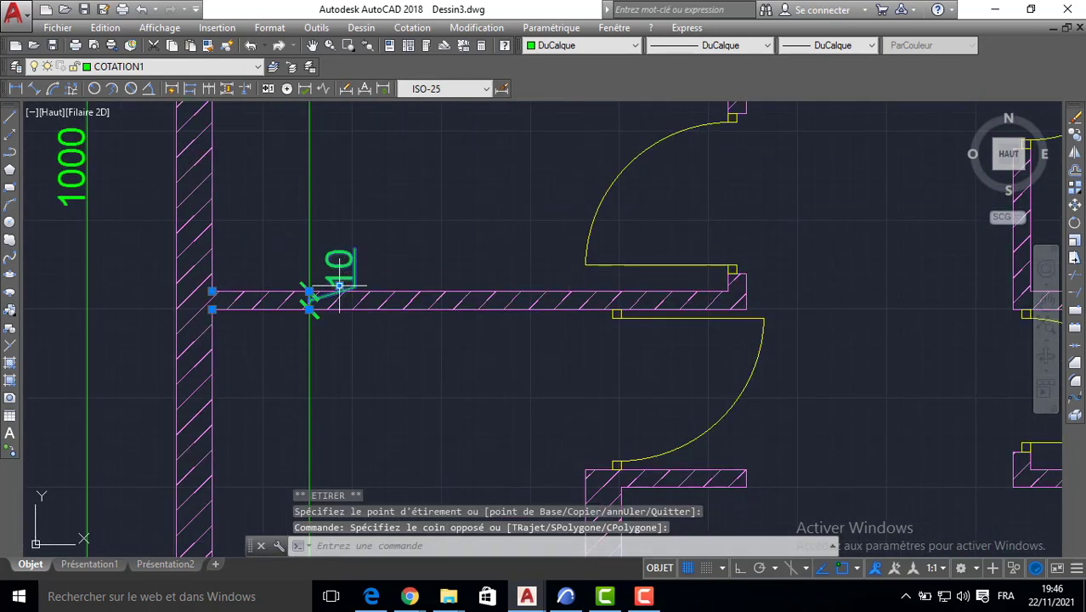
click(339, 286)
click(315, 260)
Step: Move the COUR–CUISINE wall's thickness text onto the dimension line, just above the wall, and clear the selection
scroll(315, 247, down, 4)
middle_drag(336, 205, 339, 355)
scroll(323, 212, up, 2)
click(322, 226)
click(328, 238)
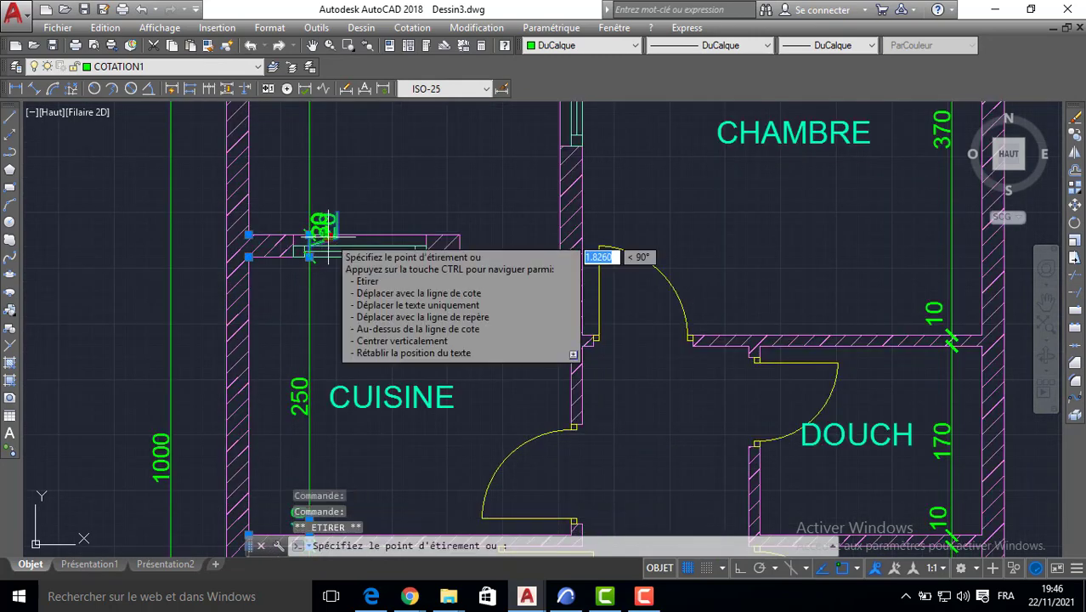
scroll(334, 201, down, 4)
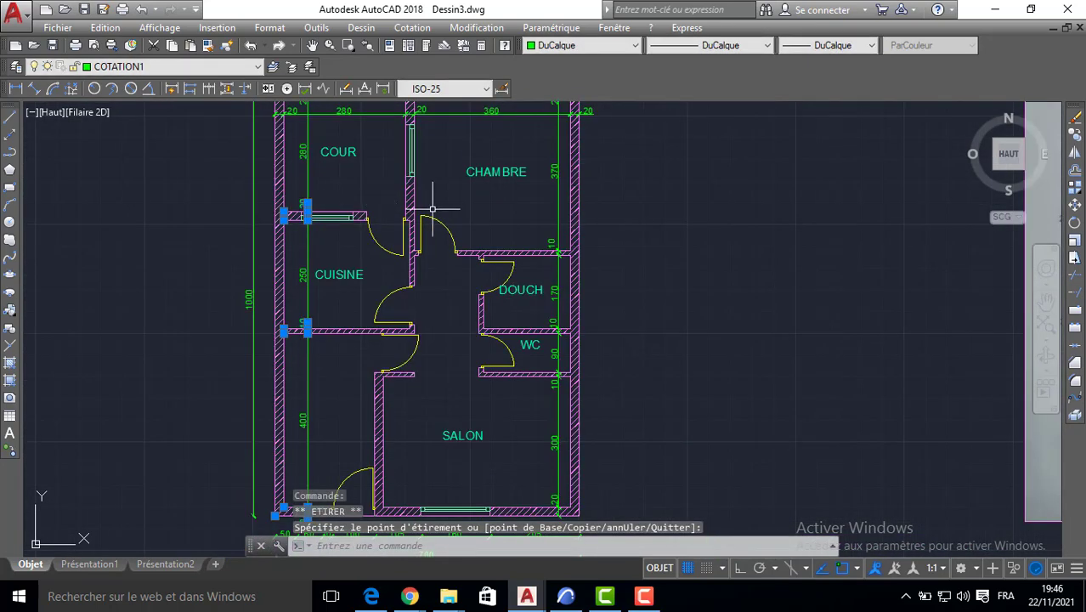
middle_drag(487, 291, 497, 260)
key(Escape)
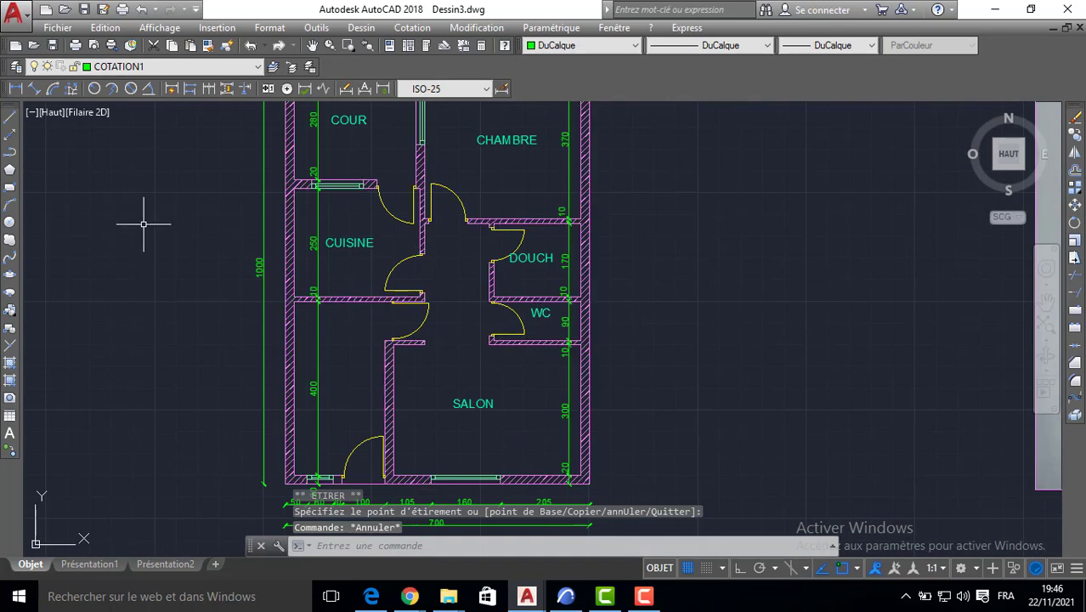
Step: Add a linear dimension for the left outer wall's thickness, placing its line across the CUISINE just above the room label
click(16, 88)
scroll(263, 316, up, 4)
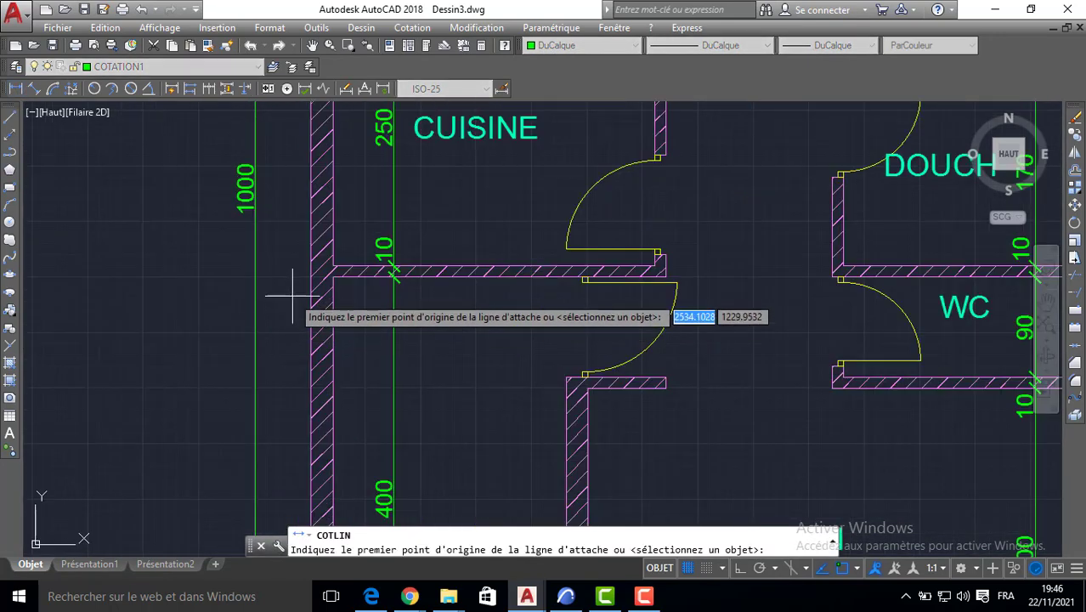
click(311, 195)
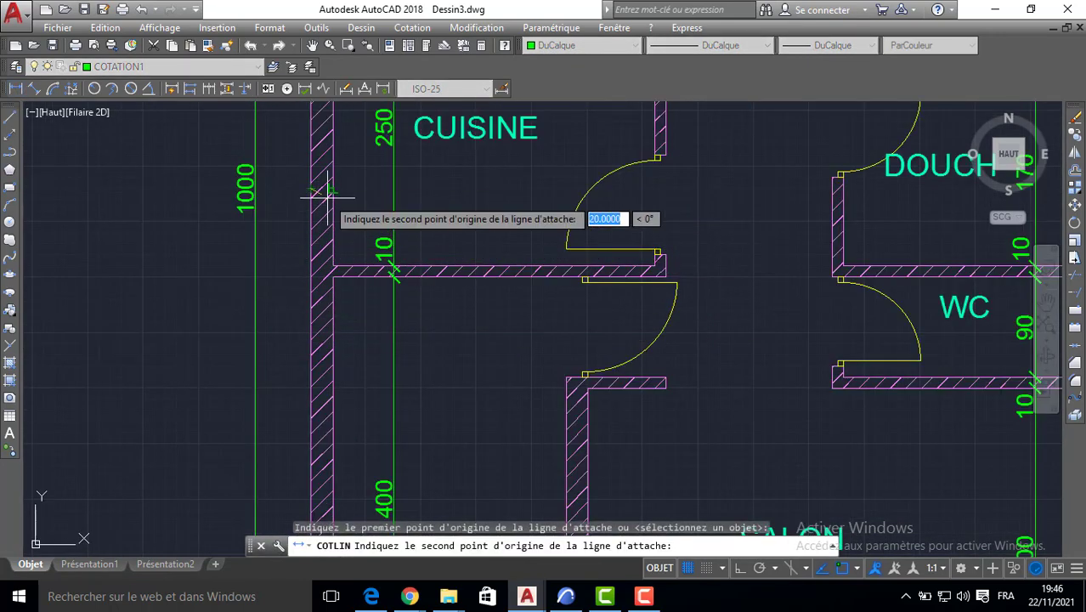
click(331, 194)
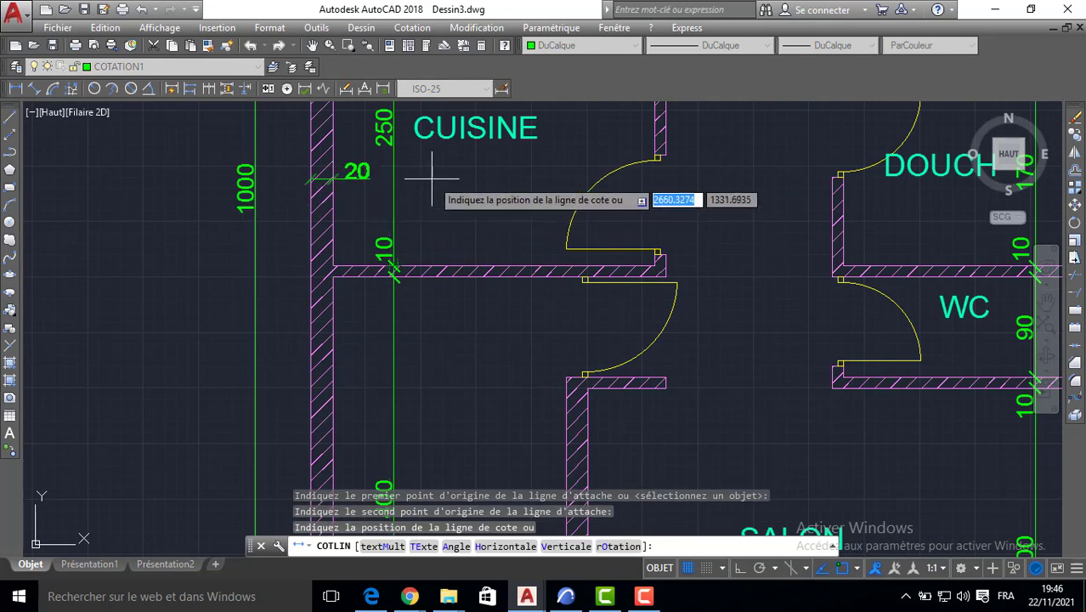
middle_drag(424, 172, 430, 387)
click(490, 298)
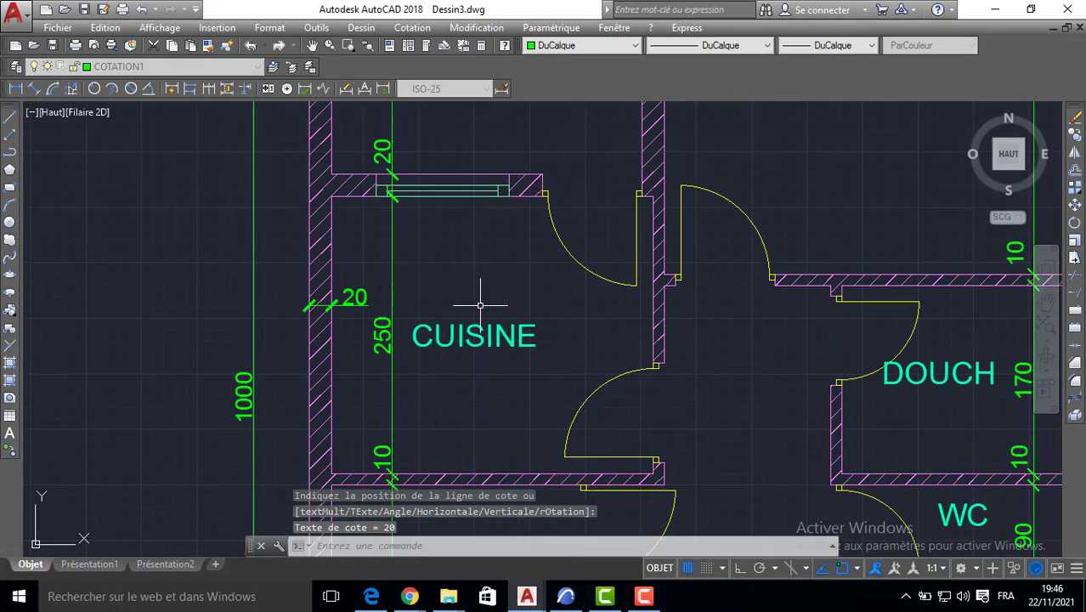
Step: Continue the dimension chain across the CUISINE, its corridor wall, the corridor, the DOUCH wall, the DOUCH and the right outer wall, and end it
click(210, 88)
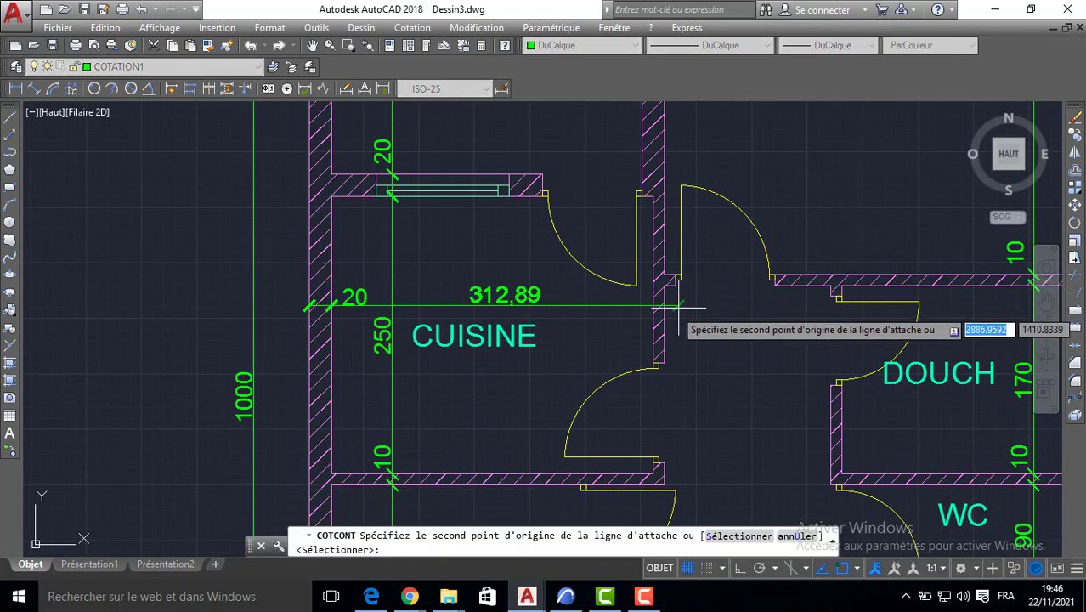
click(650, 307)
click(666, 304)
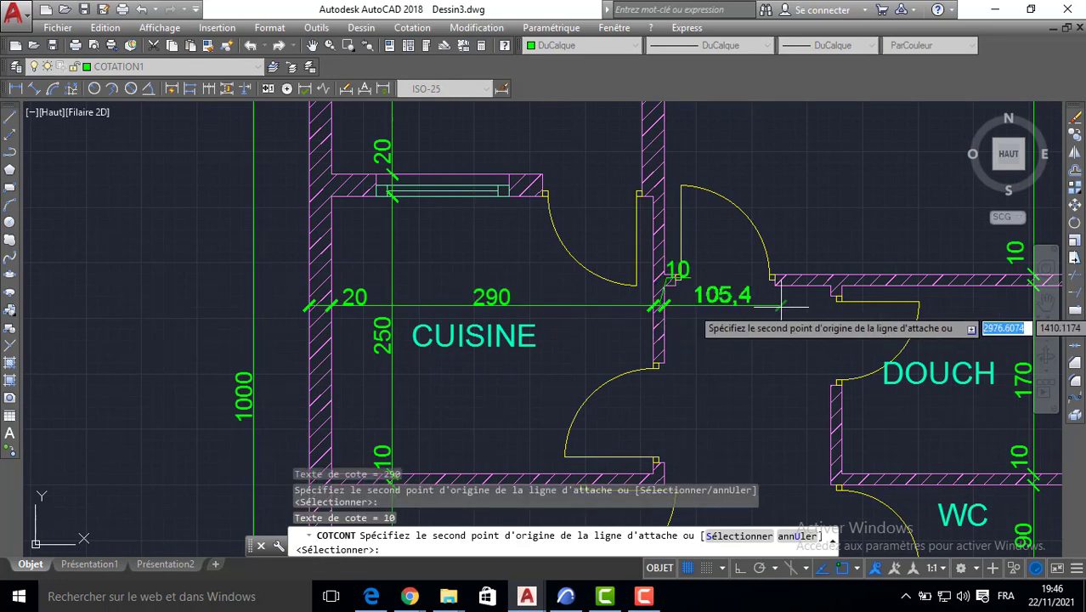
click(841, 280)
middle_drag(807, 297, 355, 310)
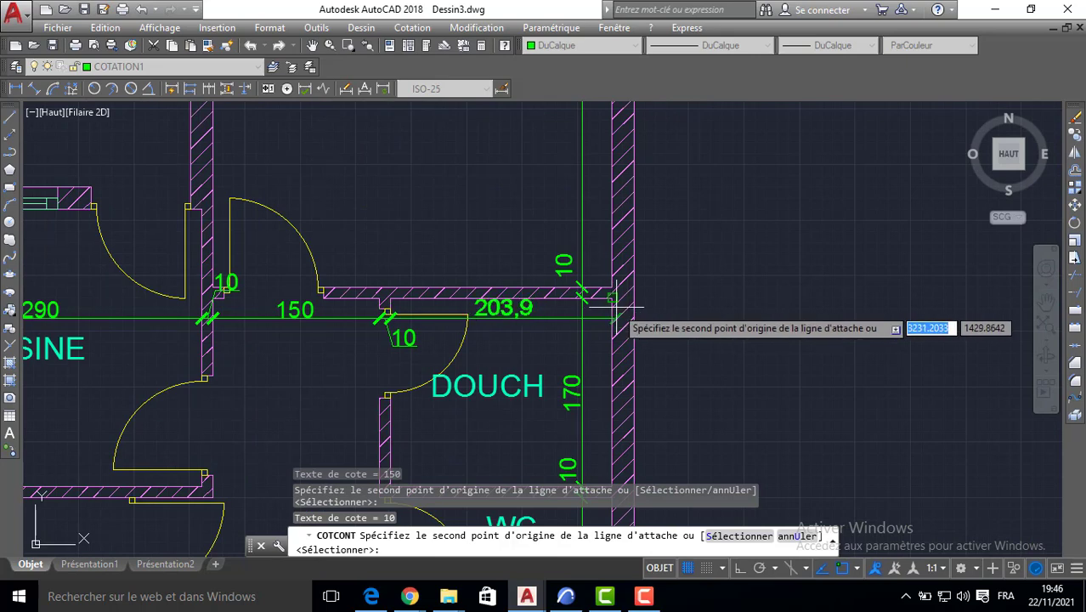
click(633, 311)
key(Escape)
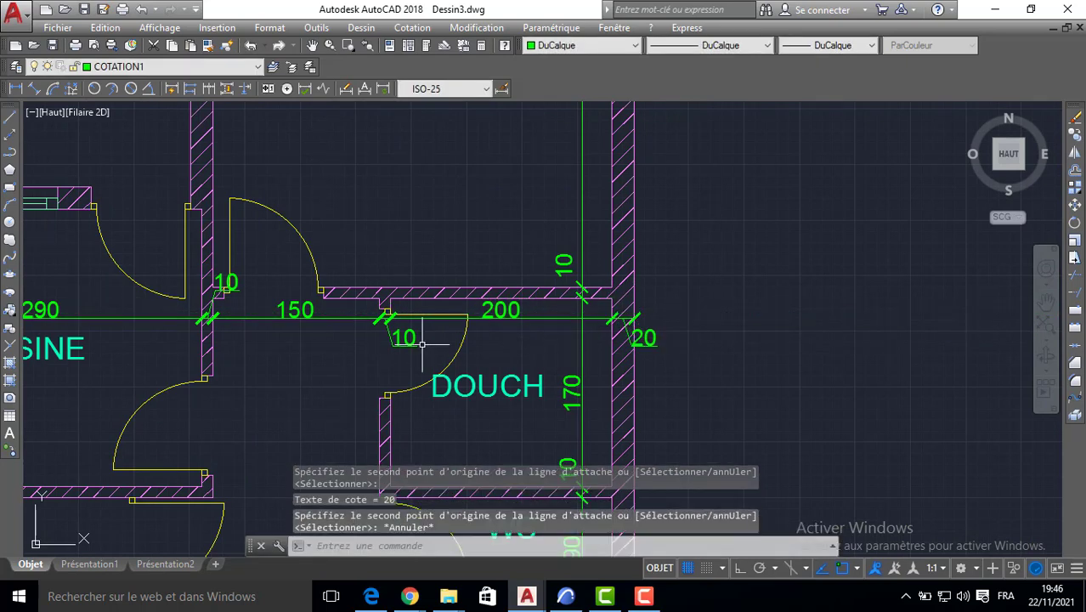
Step: Move the corridor–DOUCH wall's thickness text to the corridor side of the wall, directly on the dimension line
click(396, 341)
click(403, 345)
click(358, 323)
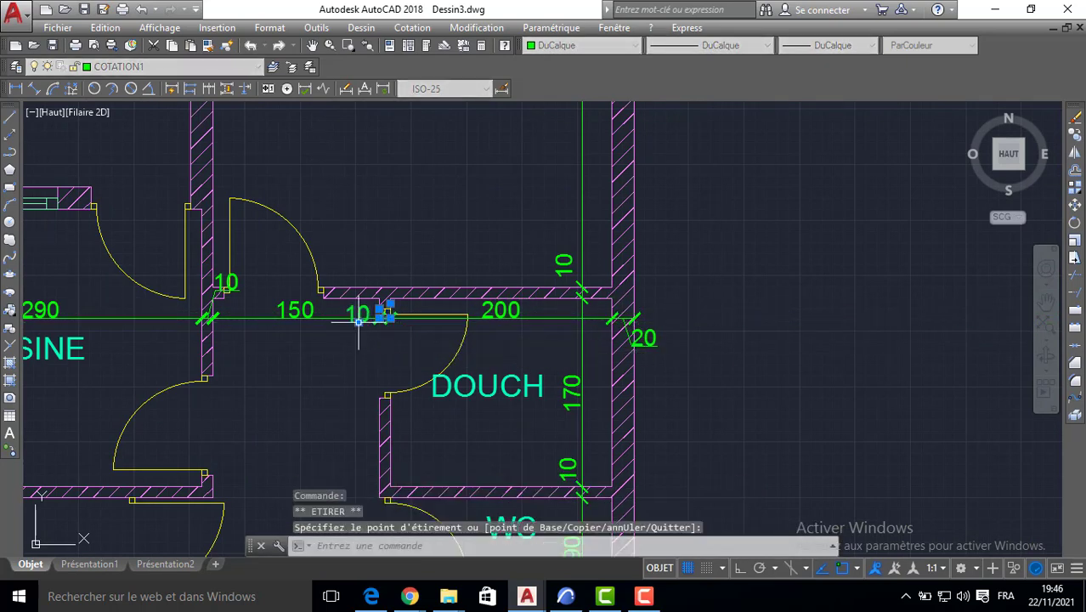
scroll(310, 310, up, 4)
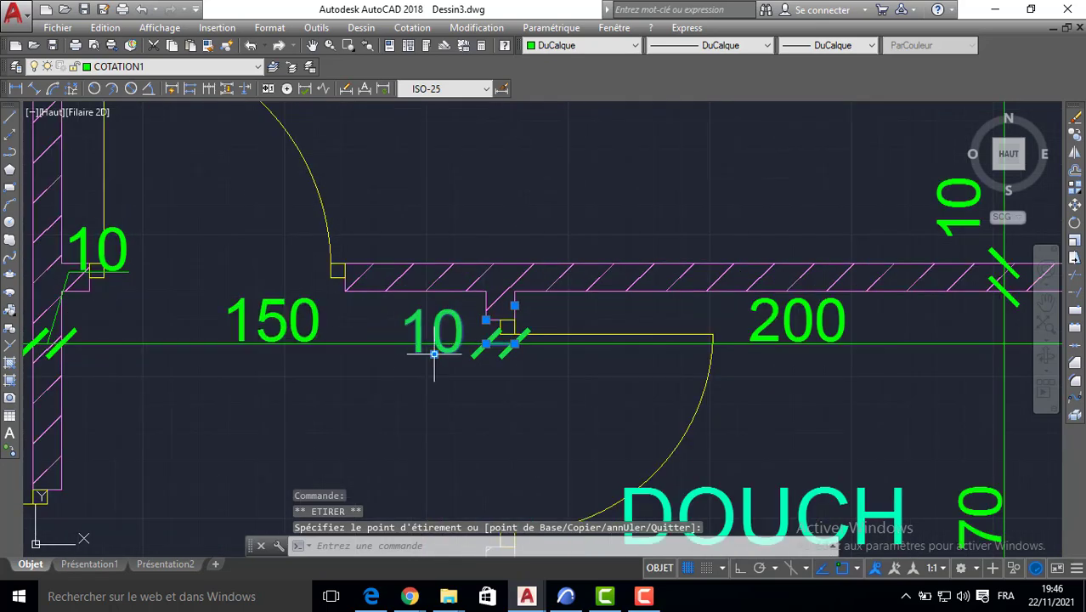
click(434, 353)
click(434, 343)
Step: Move the right outer wall's thickness text in the CUISINE–DOUCH chain outside the wall, in line with the dimension line
middle_drag(963, 382, 675, 342)
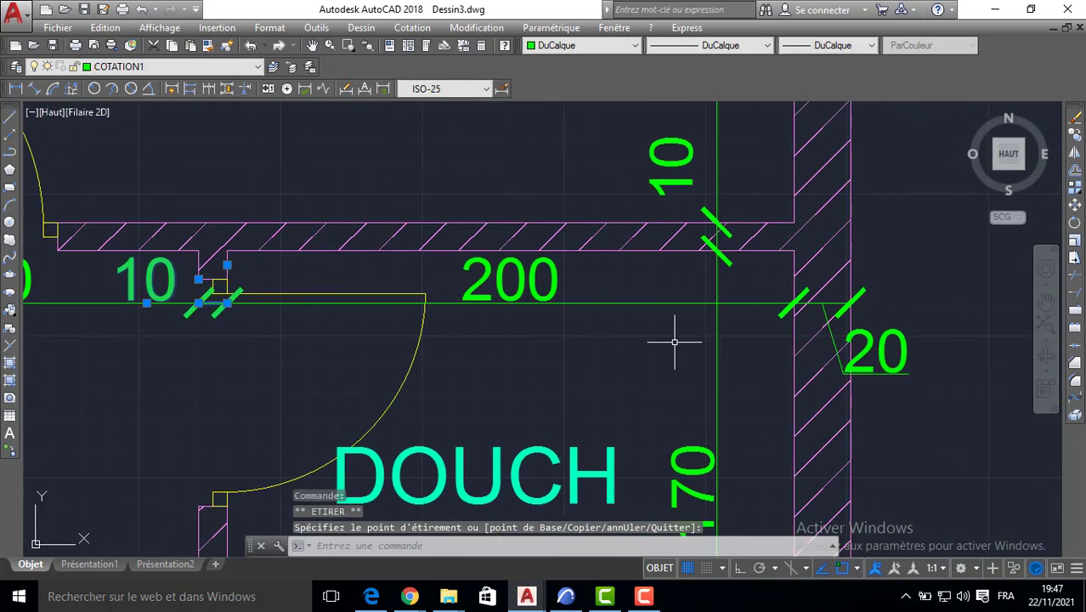
click(886, 358)
click(844, 350)
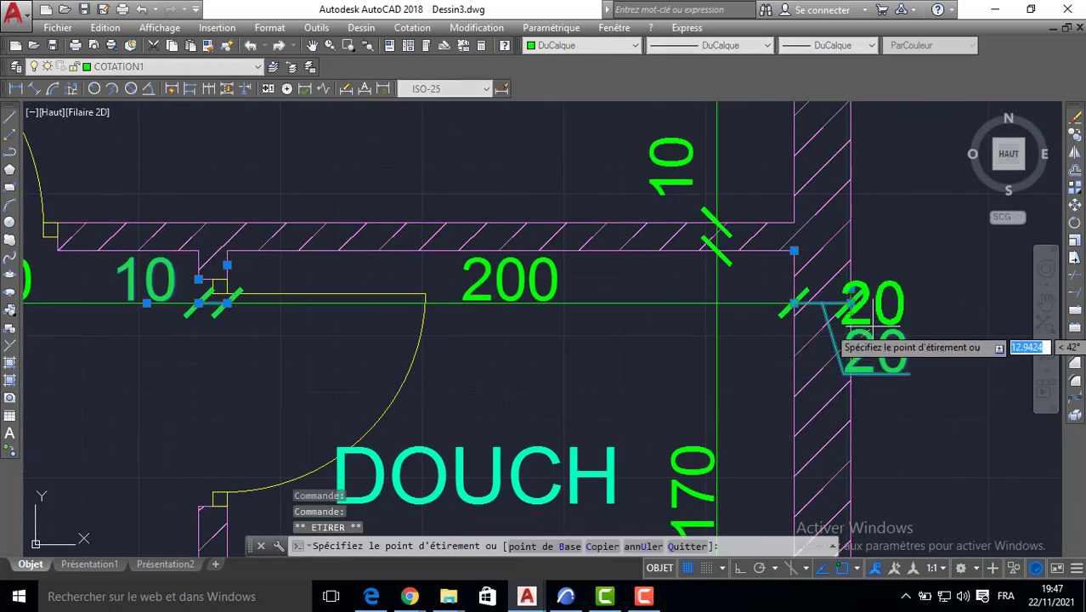
click(910, 314)
scroll(595, 293, down, 8)
middle_drag(316, 293, 484, 293)
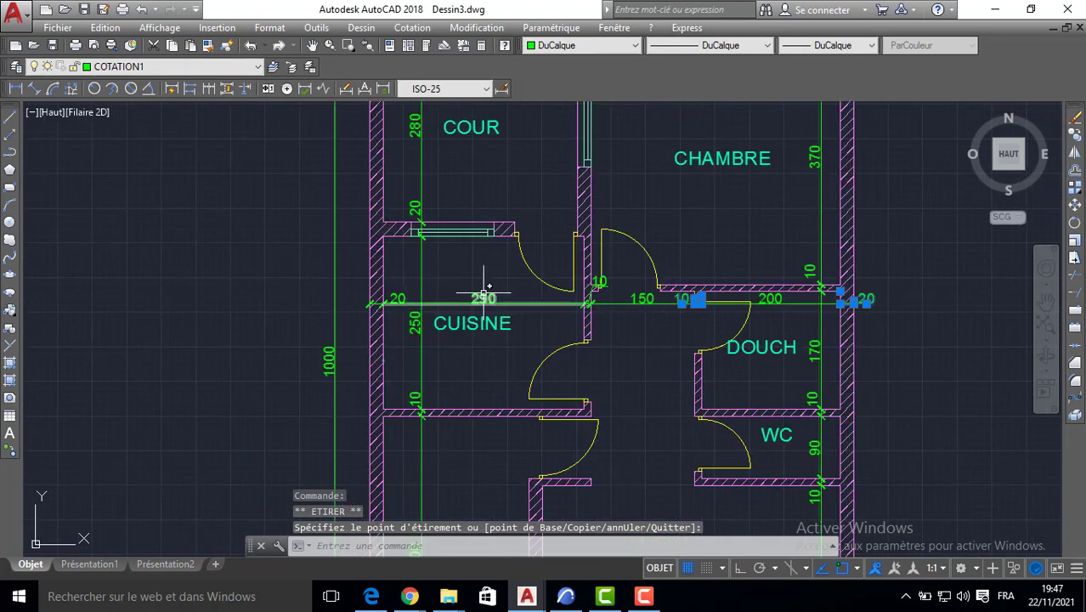
Step: Move the CUISINE–corridor wall's thickness text onto the dimension line on the CUISINE side, and clear the selection
scroll(585, 301, up, 4)
key(Escape)
click(590, 250)
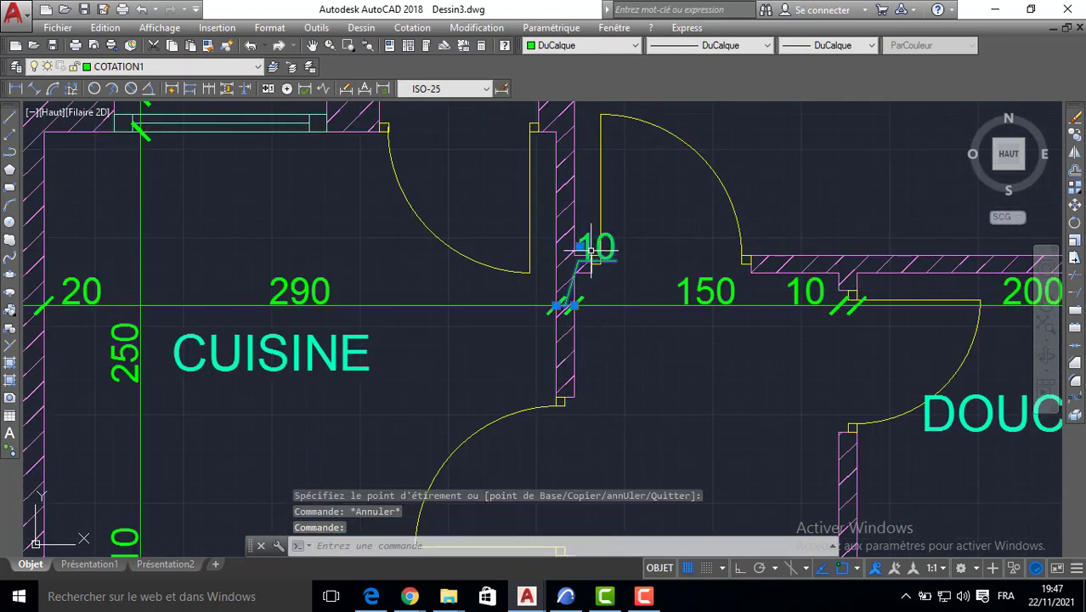
click(579, 247)
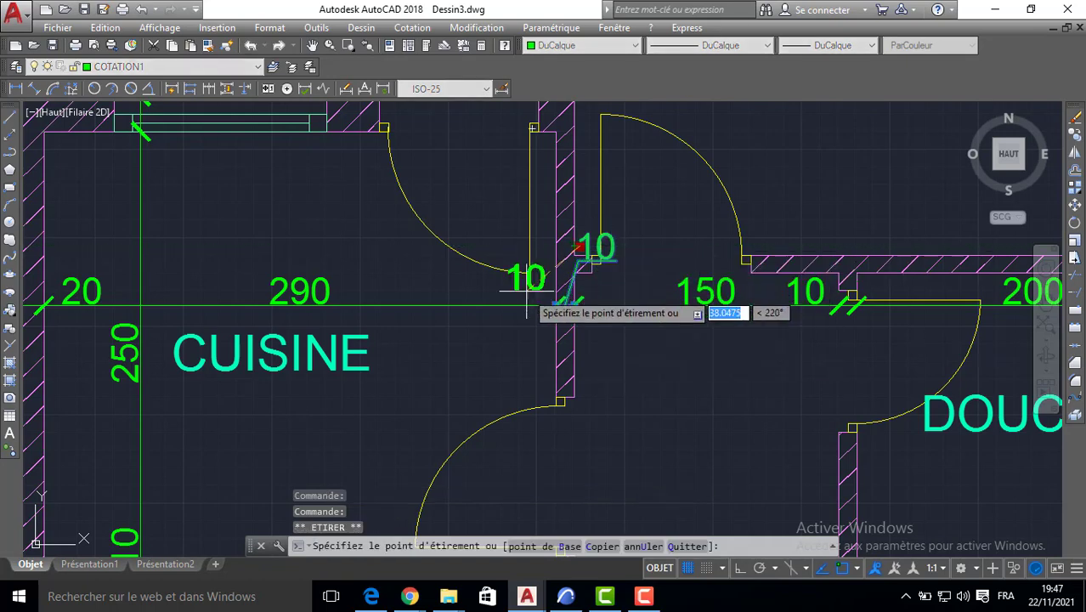
click(529, 294)
key(Escape)
scroll(418, 350, down, 4)
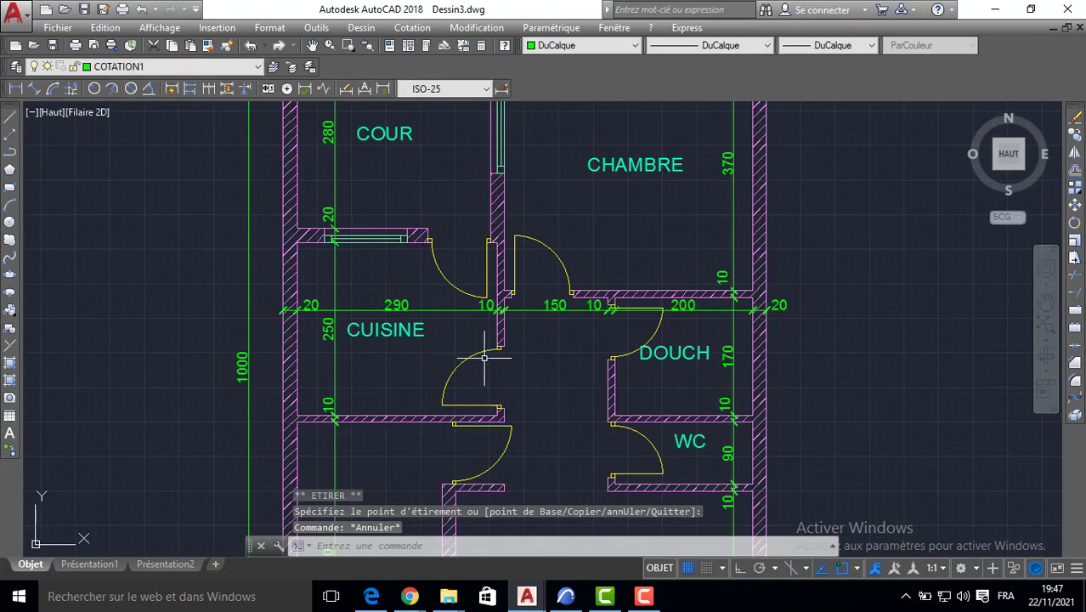
Step: Add a linear dimension for the left outer wall's thickness, placing its line just above the entrance door in the unlabelled room
mouse_move(555, 418)
middle_down()
mouse_move(574, 384)
mouse_move(603, 391)
mouse_move(582, 365)
middle_up()
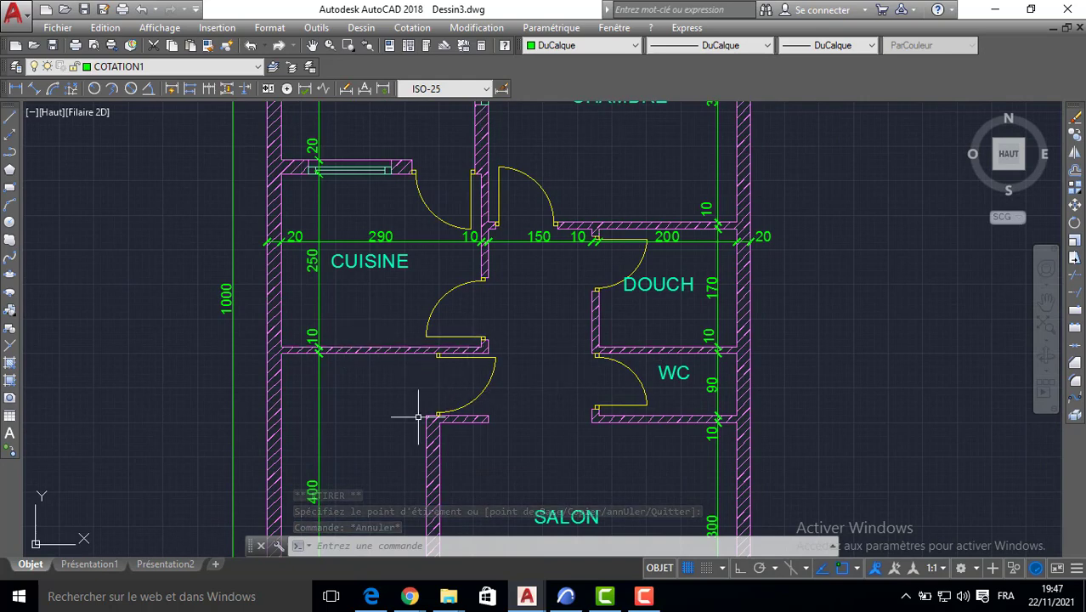
middle_drag(418, 416, 463, 250)
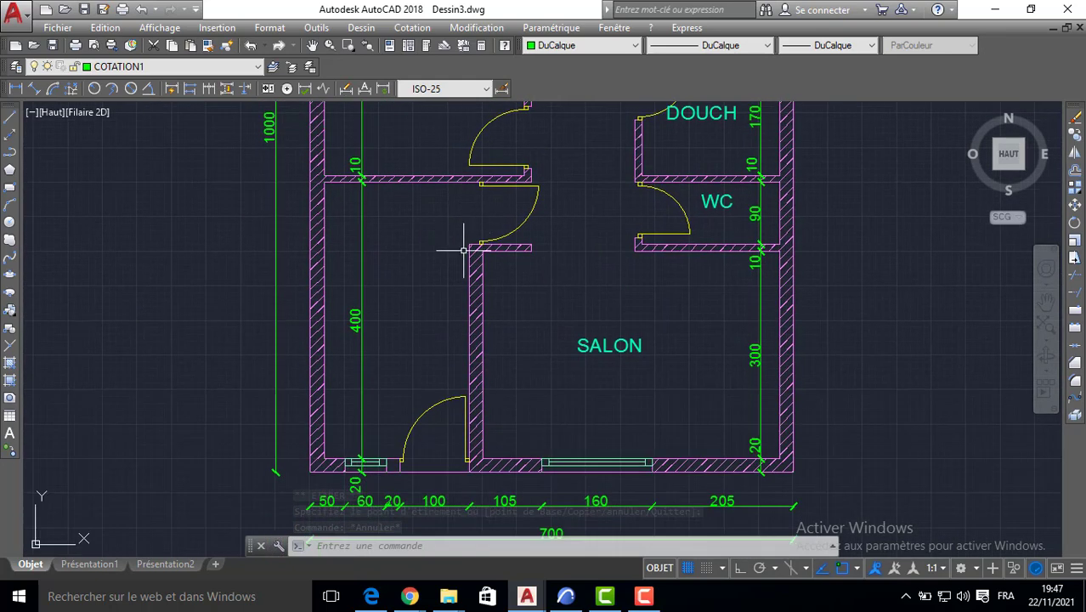
click(16, 92)
click(311, 469)
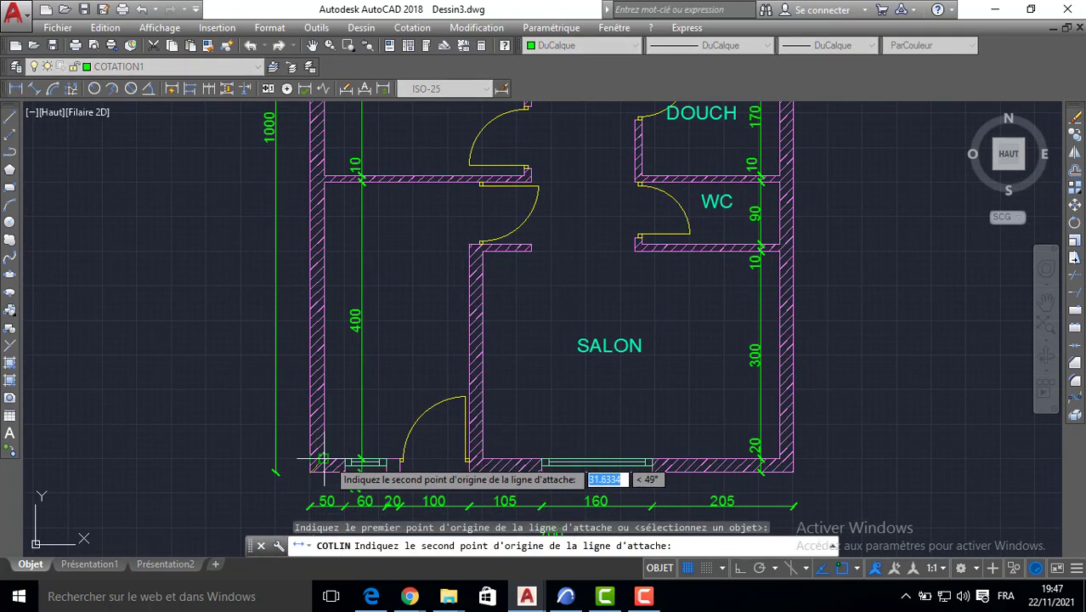
click(324, 466)
click(319, 391)
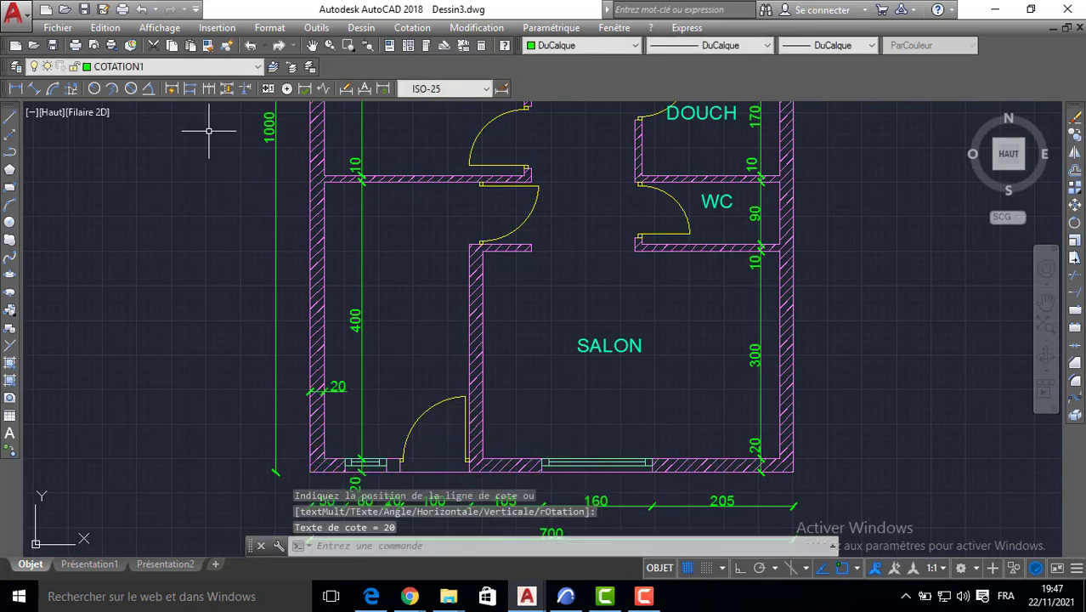
Step: Continue the dimension chain across the unlabelled room, the wall before the SALON, the SALON and the right outer wall, and end it
click(211, 90)
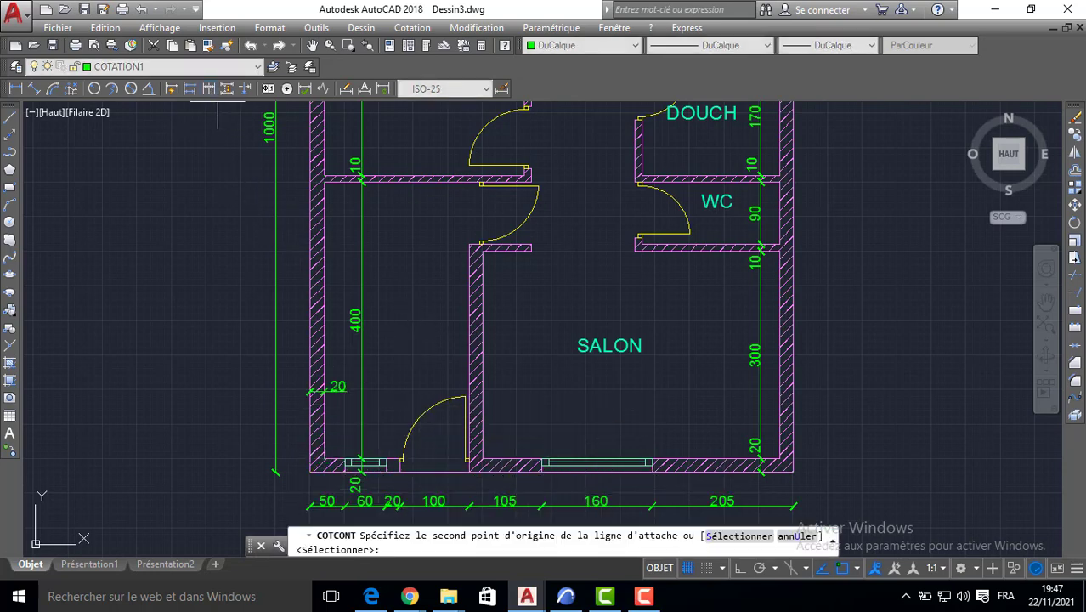
click(469, 389)
click(483, 393)
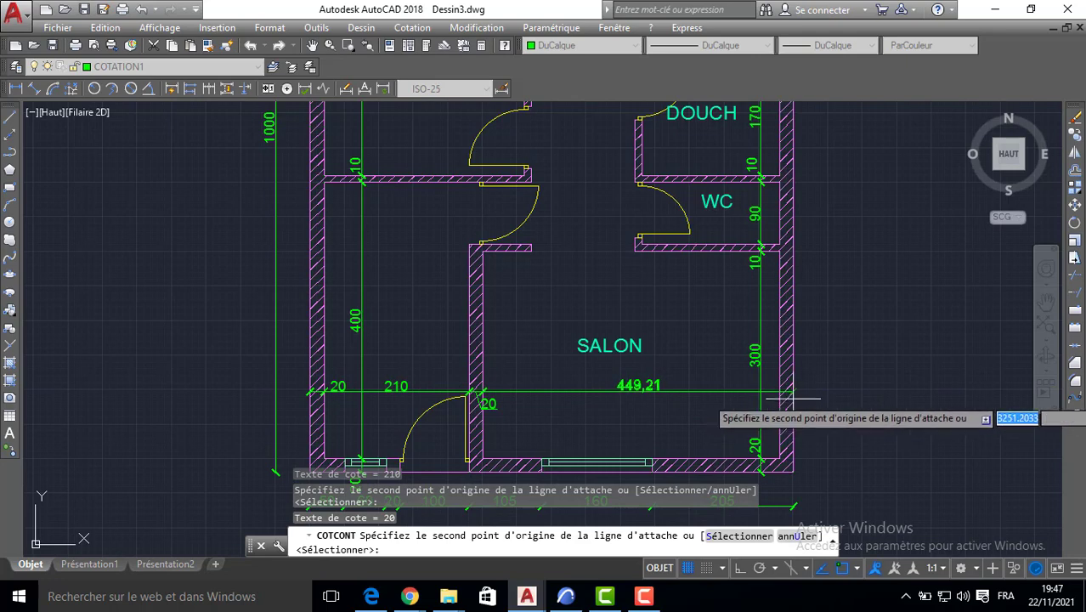
click(779, 392)
click(795, 393)
key(Escape)
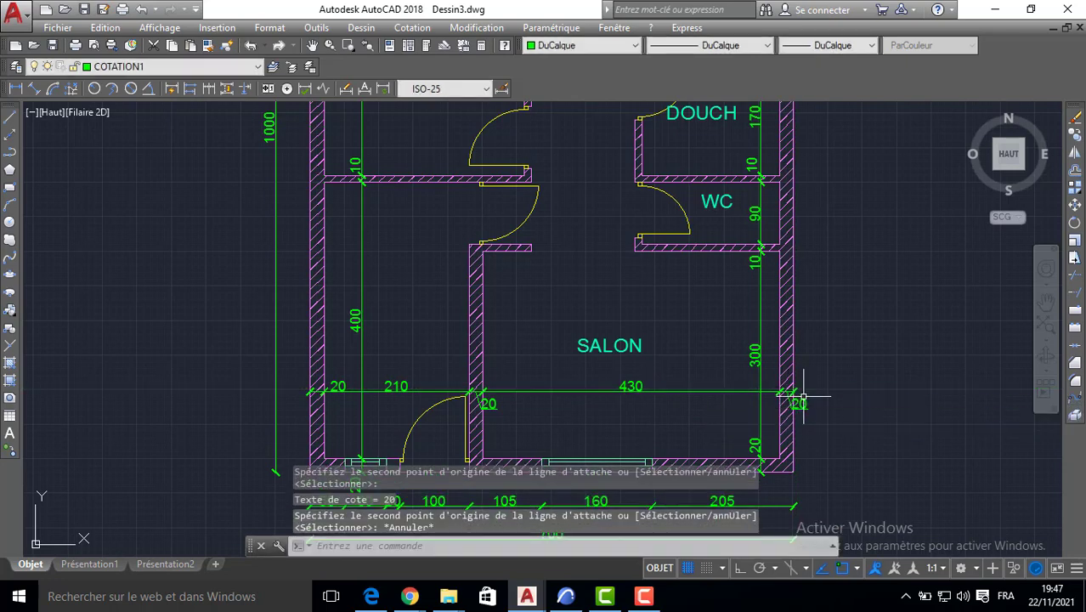
Step: Move the thickness texts of the right outer wall and the SALON's left wall onto the dimension line, just right of each wall
click(800, 402)
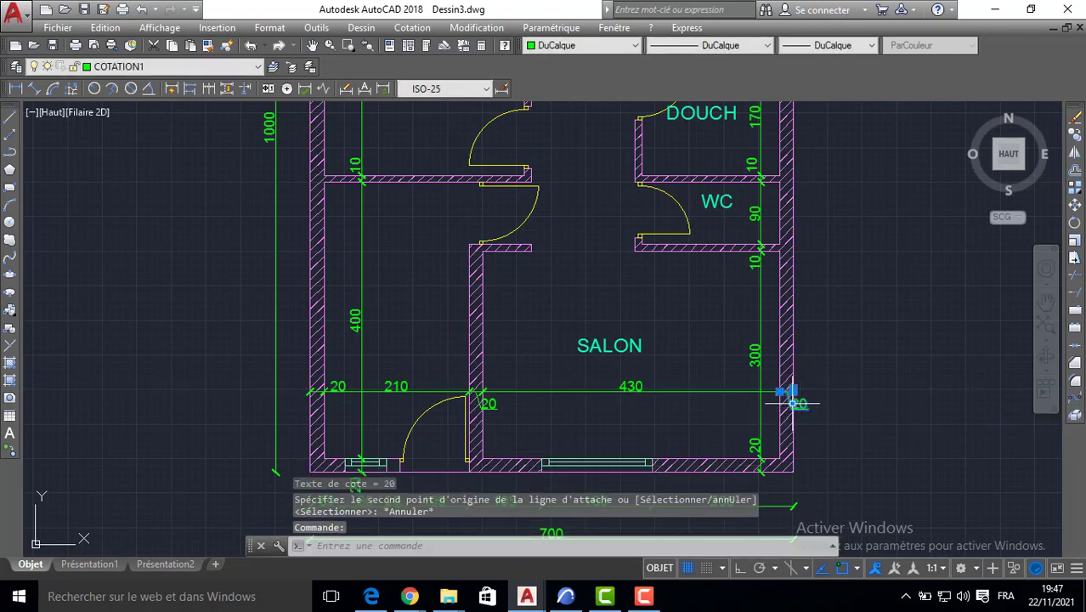
click(793, 393)
click(490, 404)
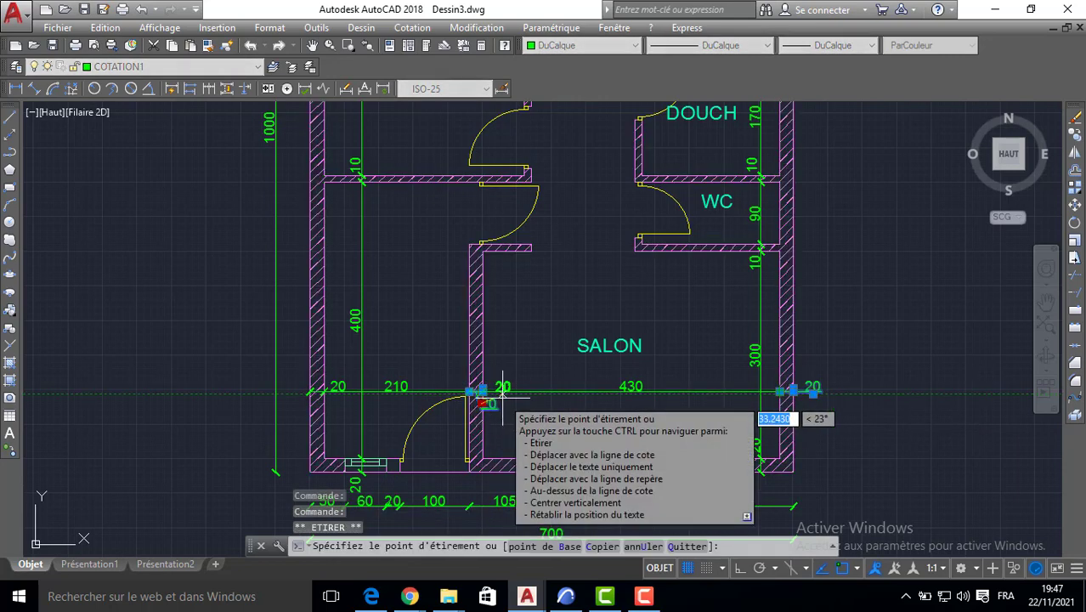
click(482, 405)
key(Escape)
key(Escape)
scroll(475, 398, down, 2)
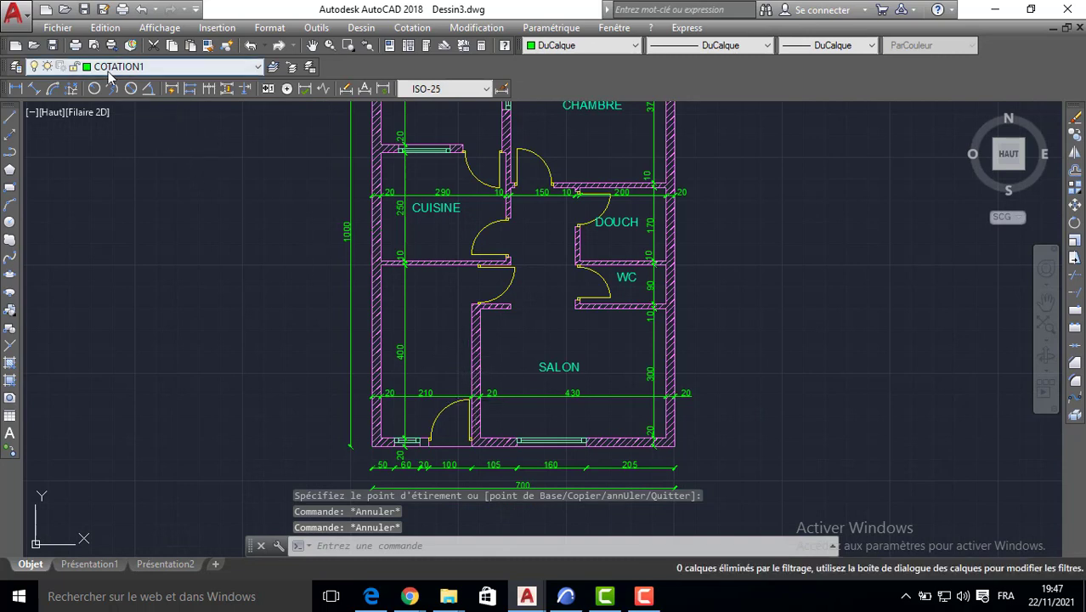
Step: Turn off the COTATION1 layer, accepting that it is current, and make ESCALIER the current layer
click(170, 66)
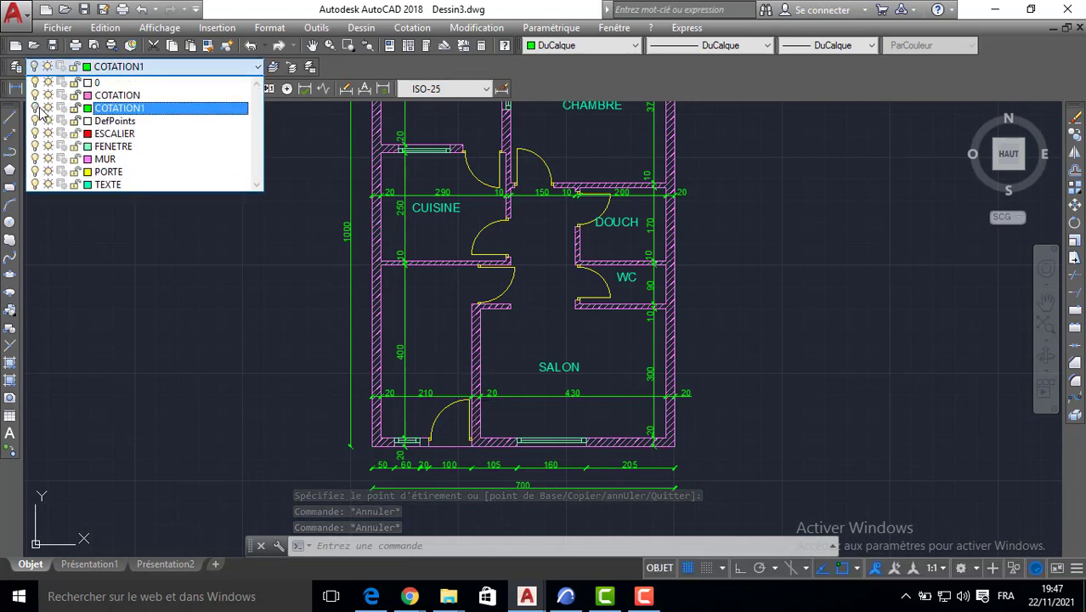
click(190, 313)
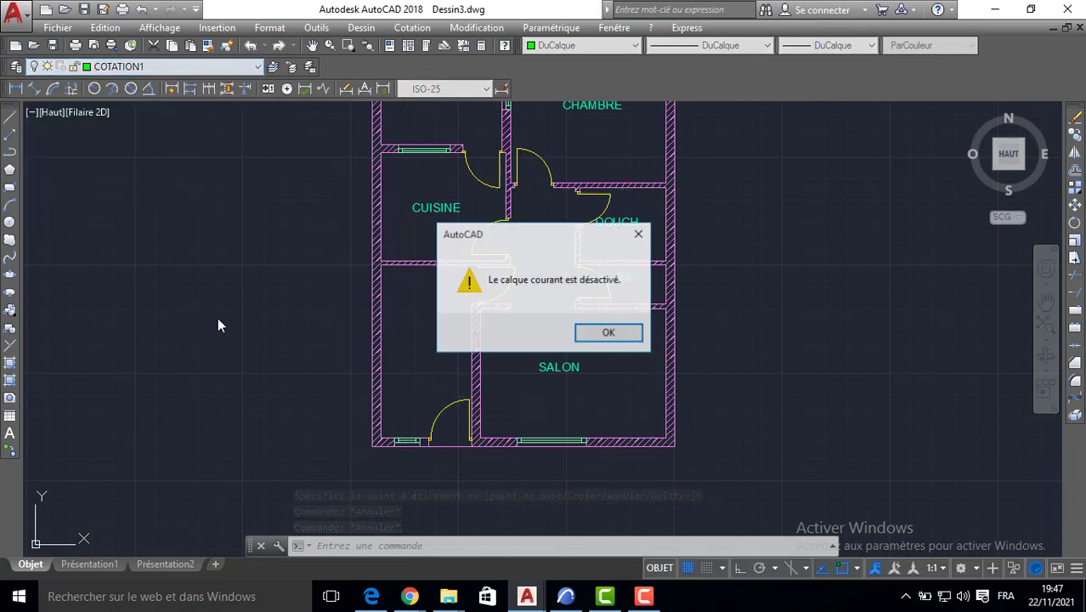
click(602, 333)
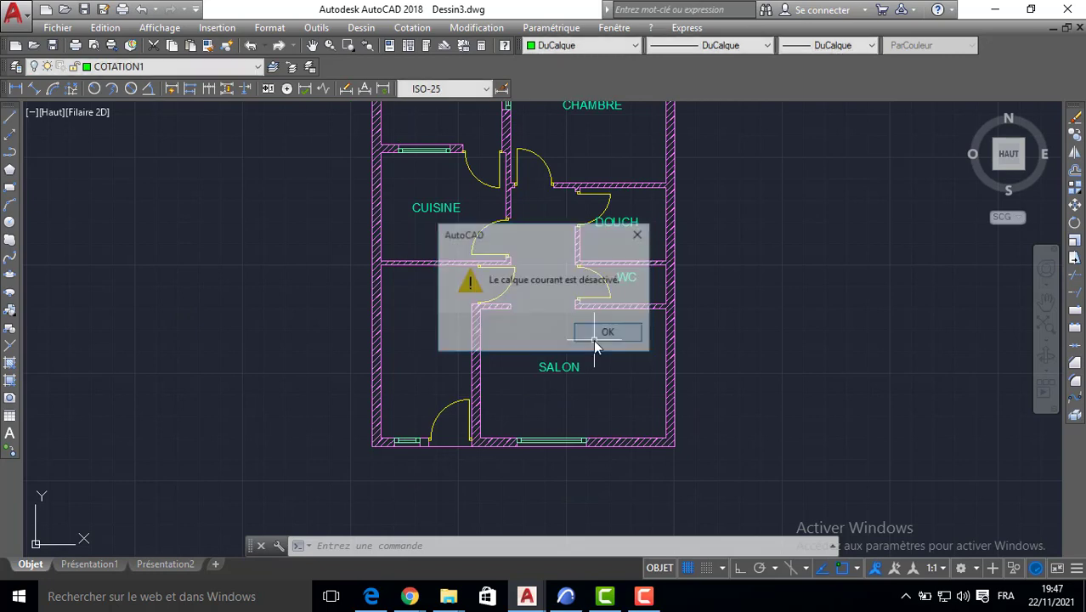
click(74, 71)
click(126, 136)
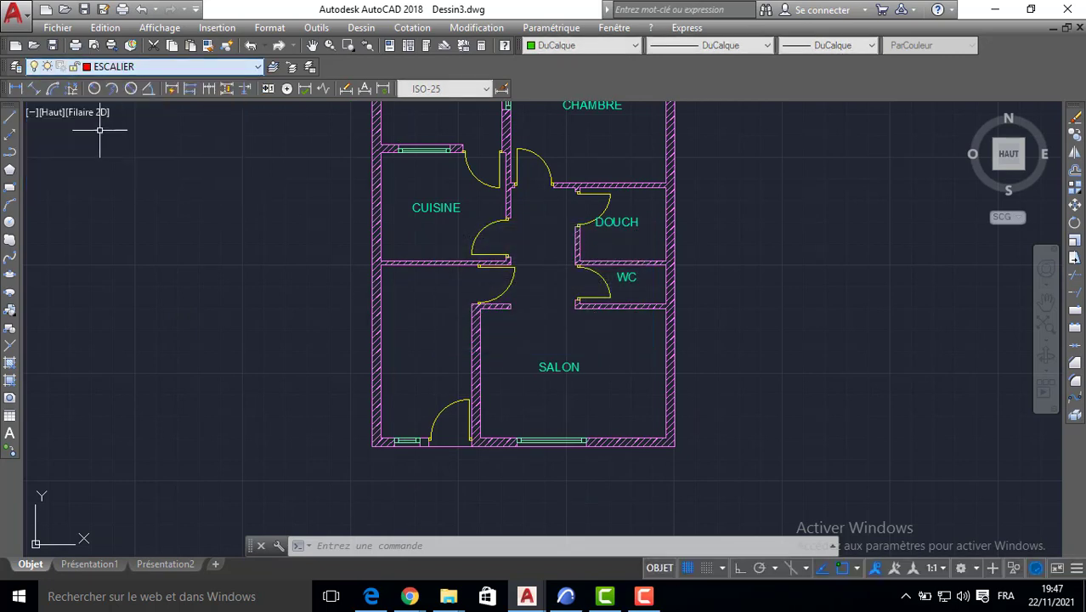
Step: With Ortho on, draw the stair outline from the unlabelled room's upper-left inner corner: 100 right, 90 down, then back to the outer wall
click(8, 118)
scroll(389, 284, up, 4)
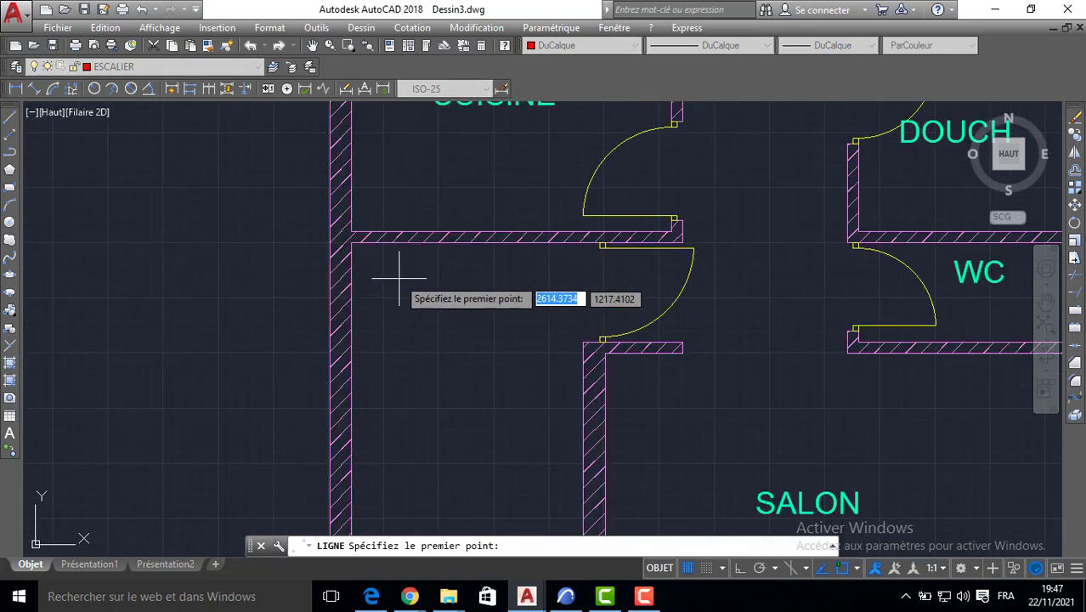
click(352, 244)
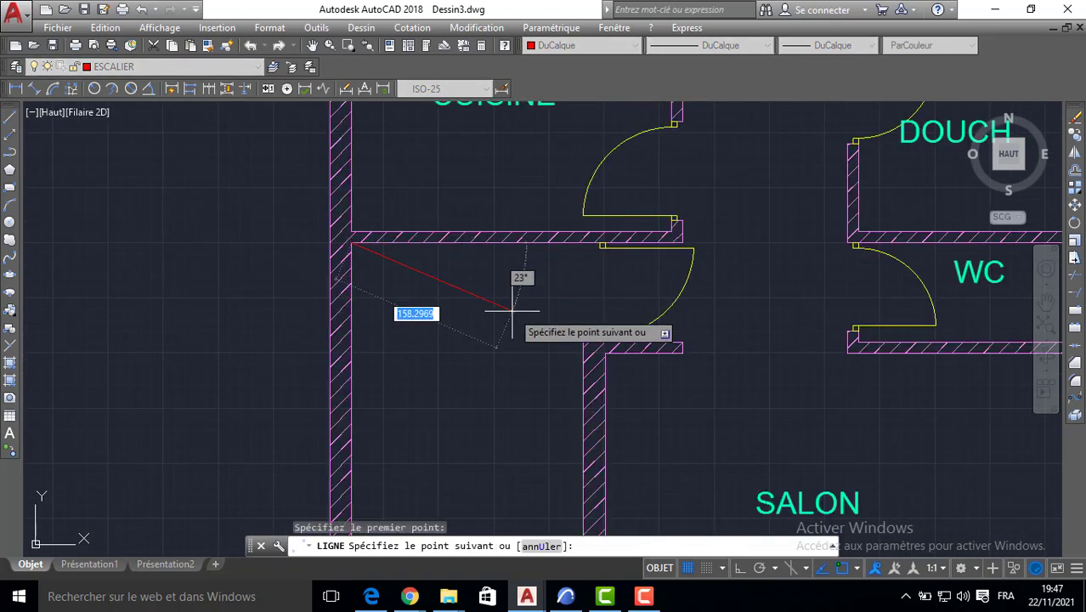
key(F8)
text(100)
key(Return)
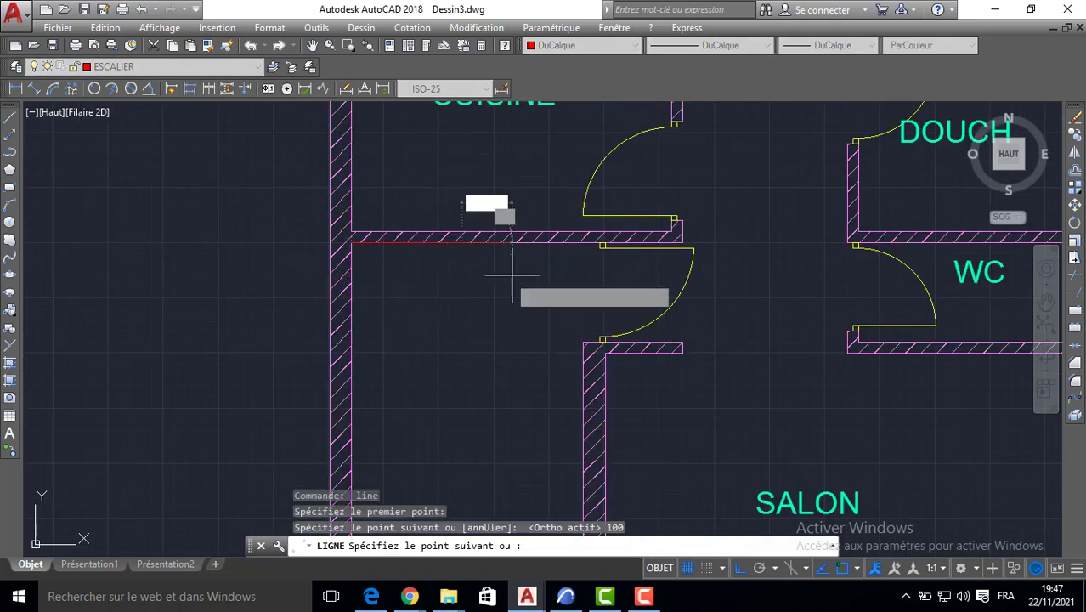
key(Return)
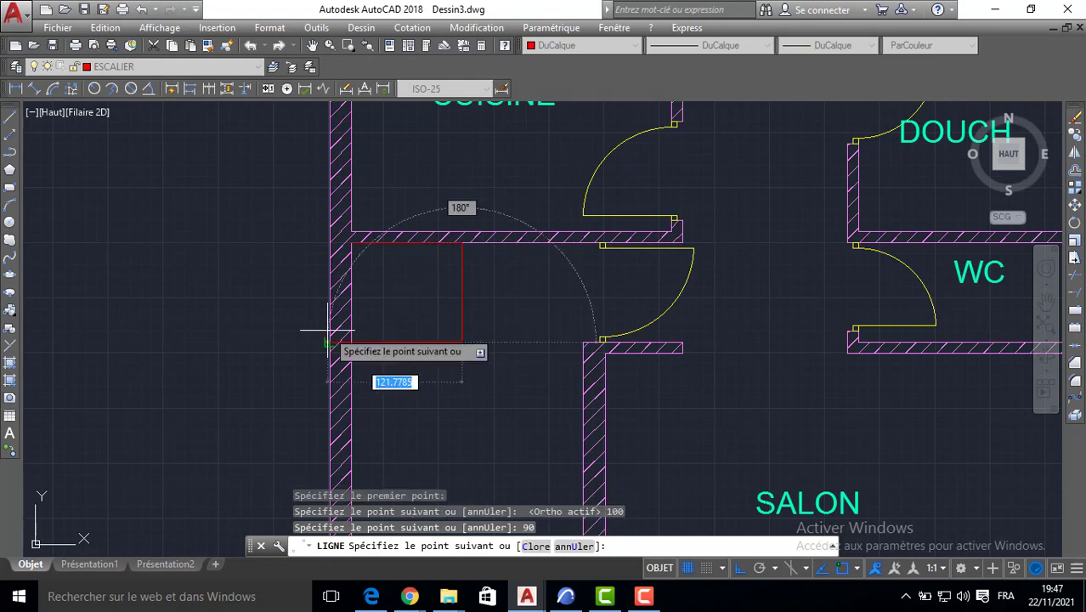
click(351, 244)
key(Return)
key(Return)
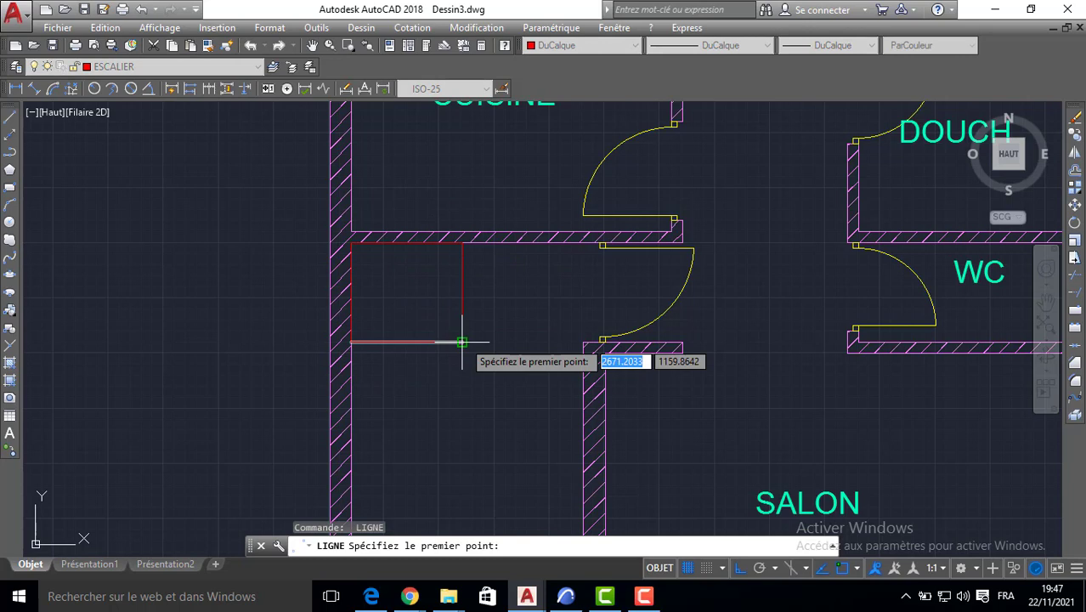
Step: In the upper stair block, draw two winder lines from its lower-right corner to the midpoints of its top and left edges
click(407, 243)
key(Return)
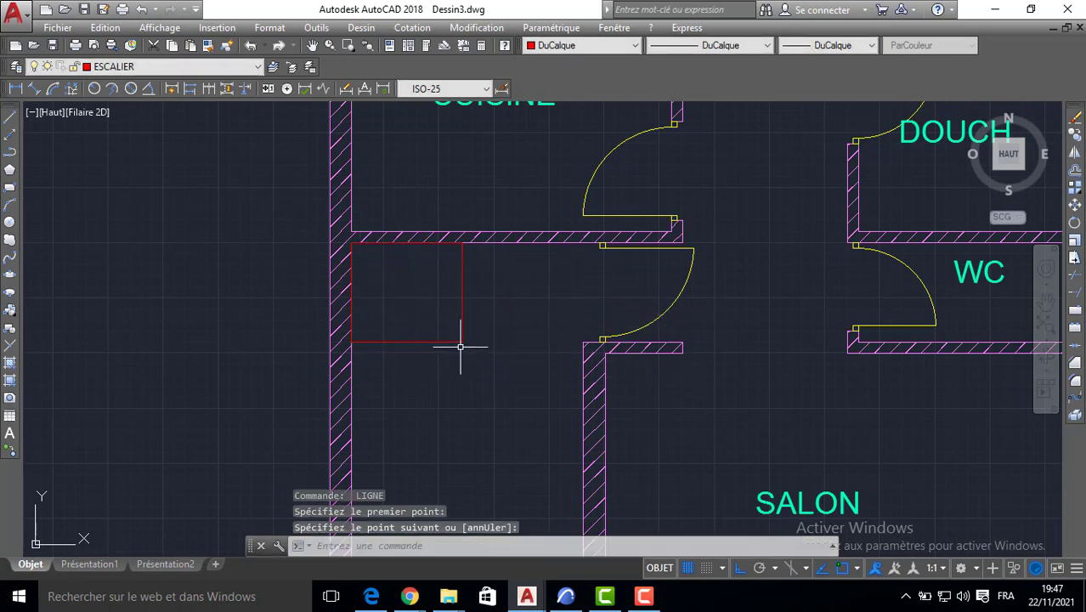
key(Return)
click(462, 342)
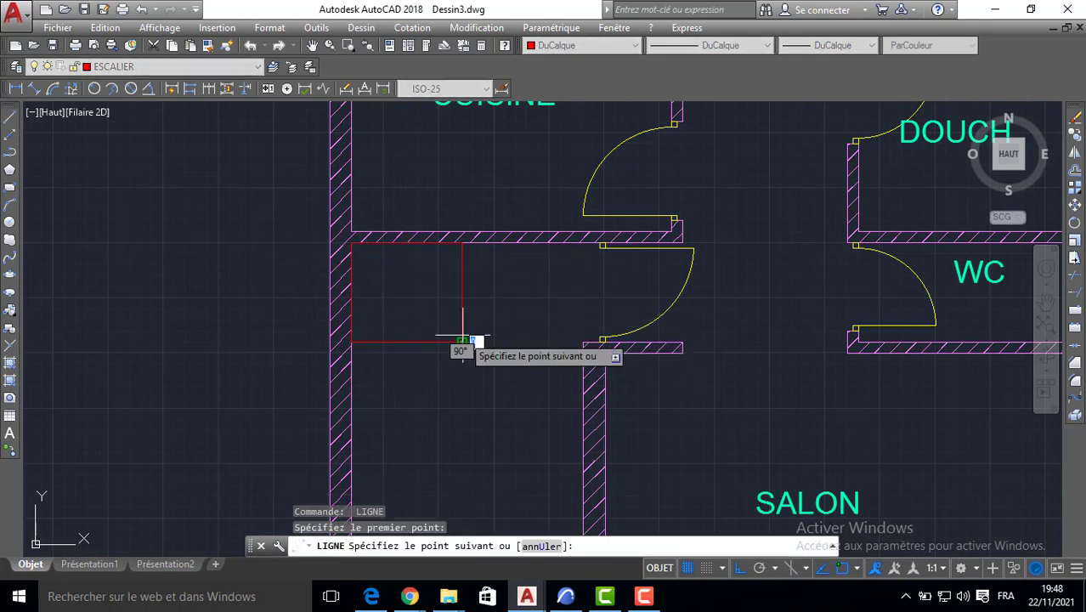
click(407, 243)
key(Return)
key(Return)
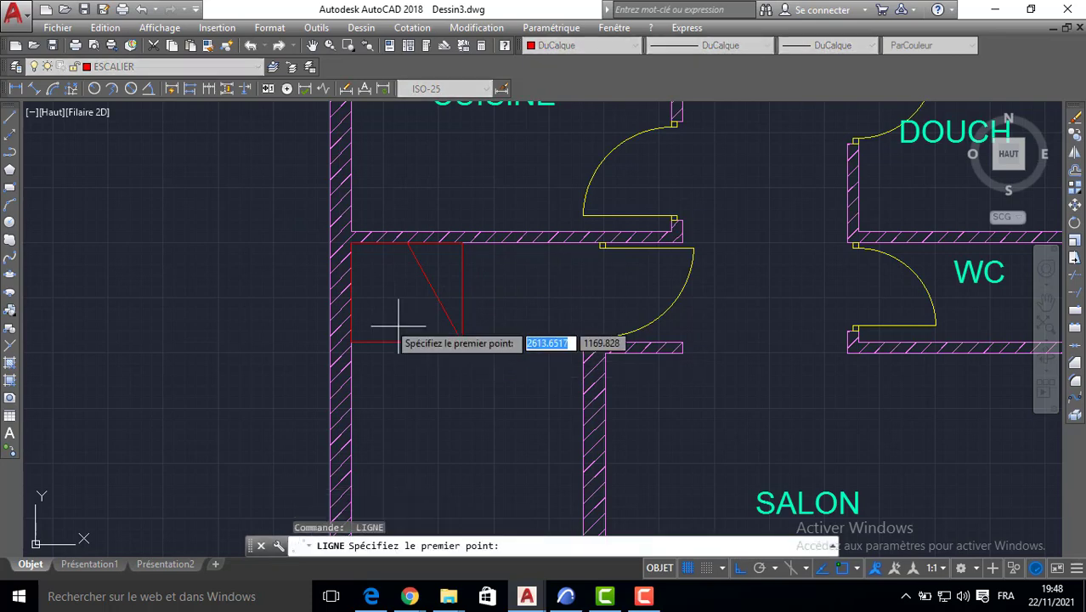
click(352, 289)
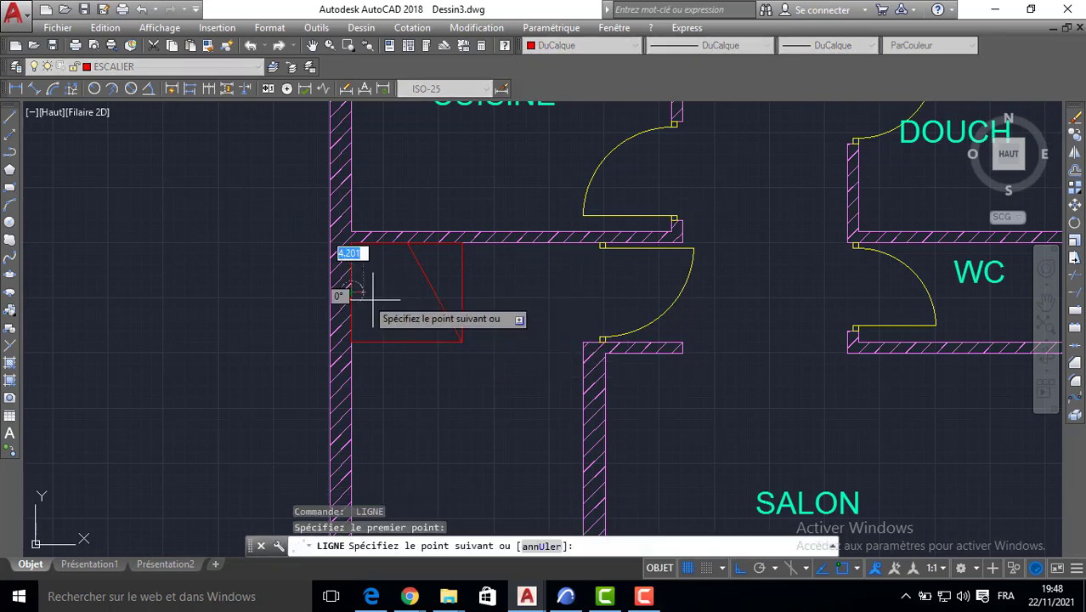
click(461, 340)
key(Return)
Step: Draw the lower stair block from the room's lower-left inner corner: 100 up, 100 right, then down and back to the corner
middle_drag(436, 333, 442, 261)
scroll(441, 261, down, 2)
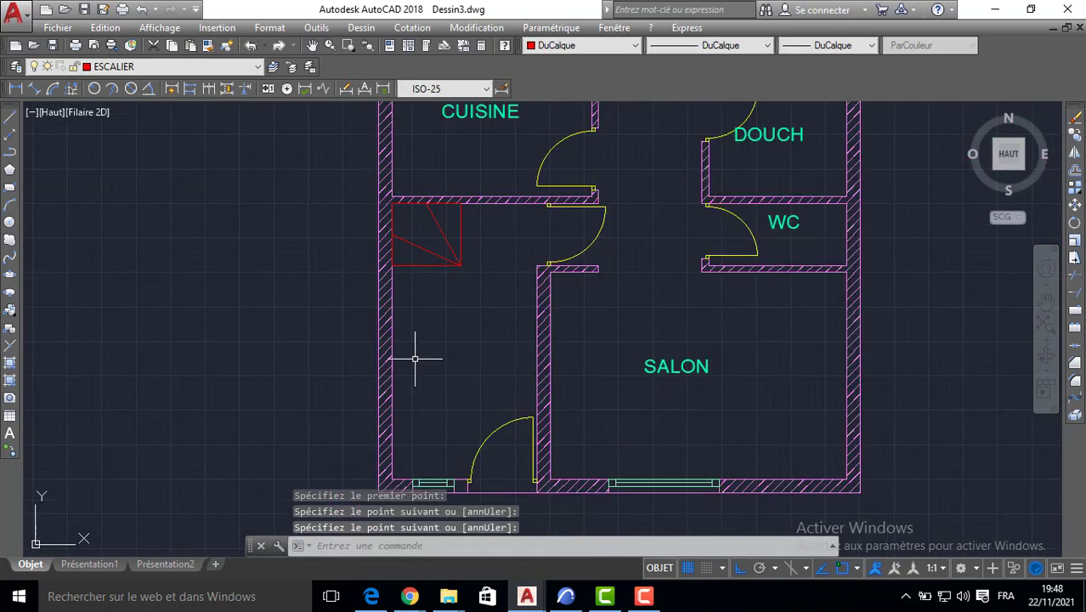
middle_drag(383, 474, 380, 376)
scroll(382, 388, up, 2)
key(Return)
click(394, 370)
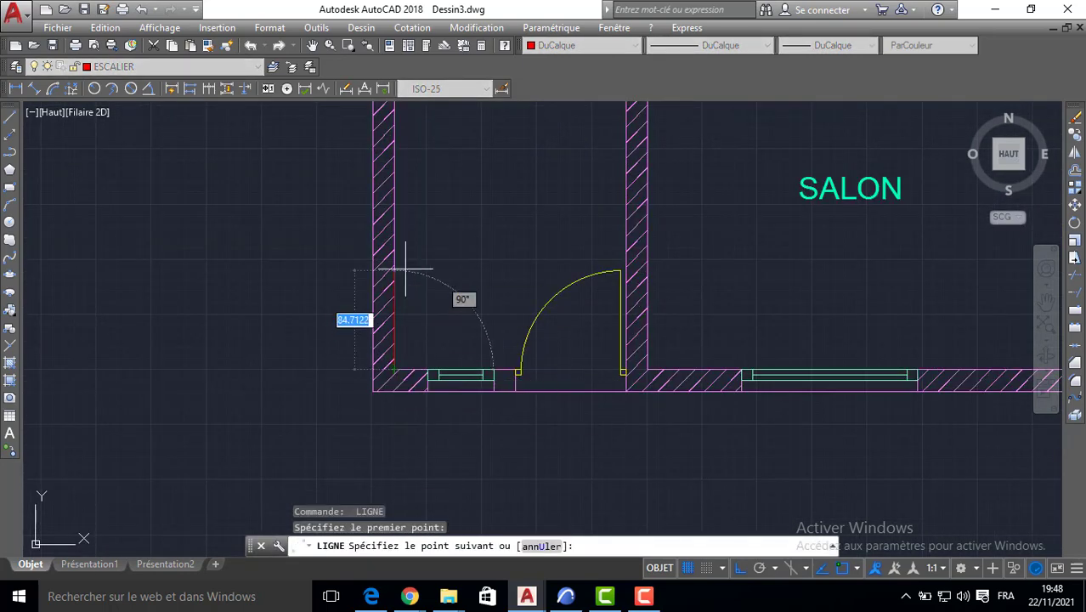
key(Return)
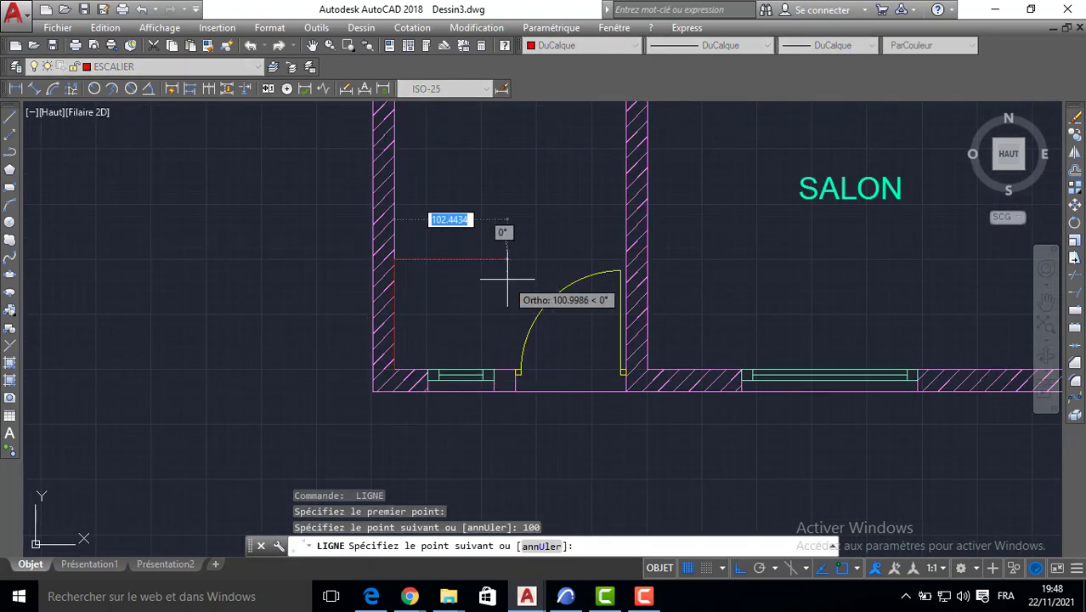
text(100)
key(Return)
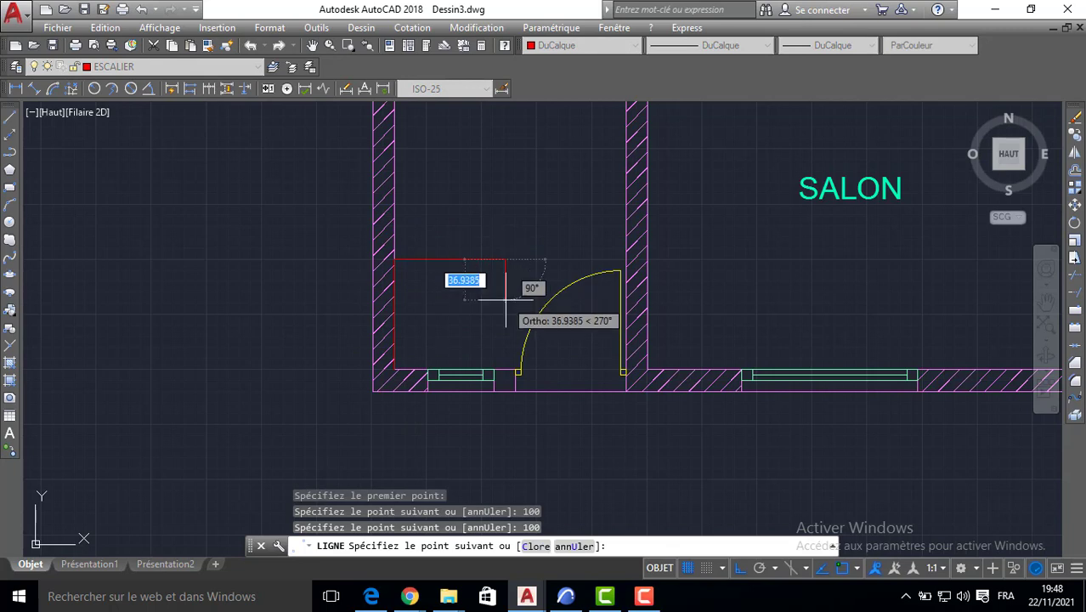
click(394, 369)
key(Return)
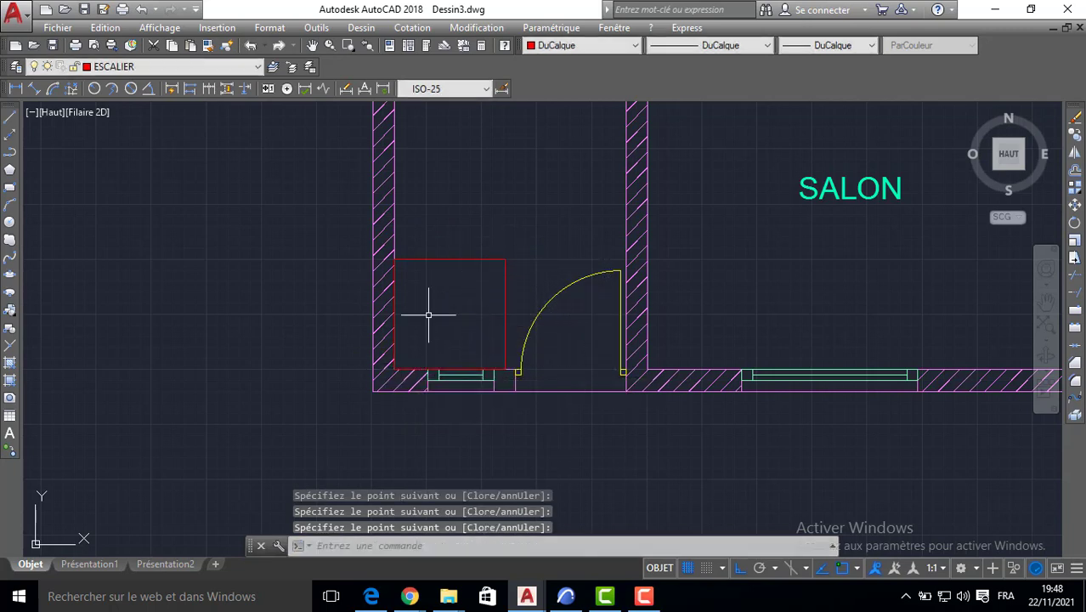
Step: In the lower stair block, draw winder lines from its upper-right corner to its left edge's midpoint and near the middle of its bottom edge
key(Return)
click(504, 261)
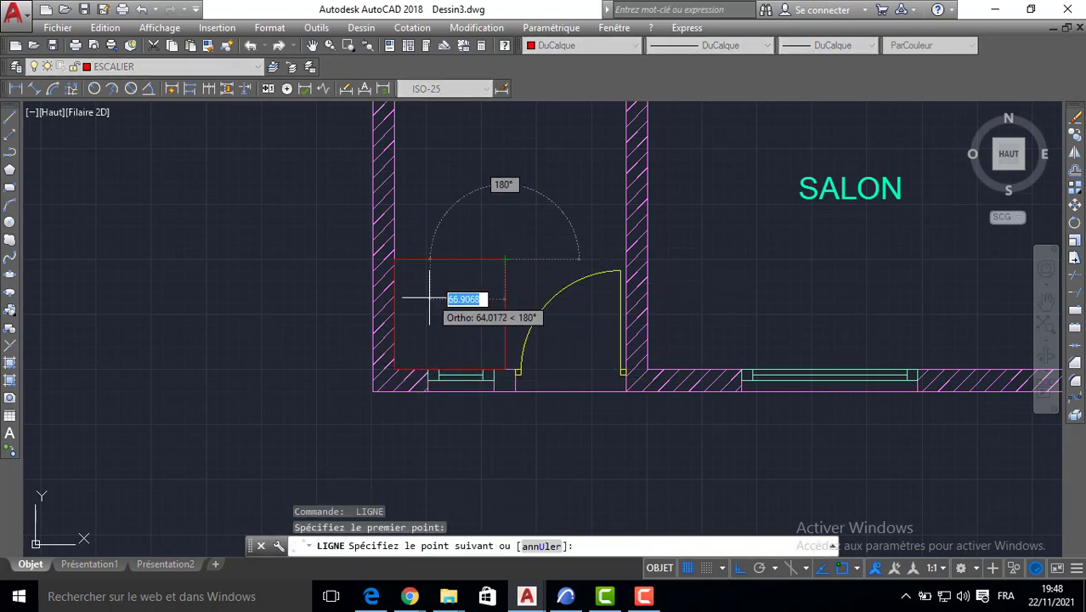
key(Return)
key(Return)
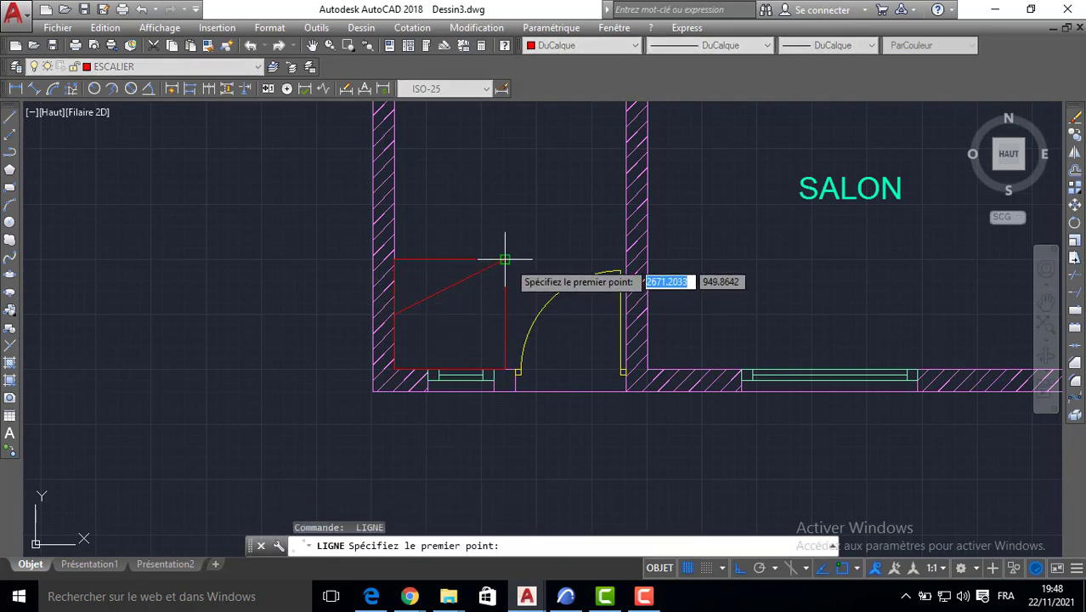
click(504, 260)
click(452, 369)
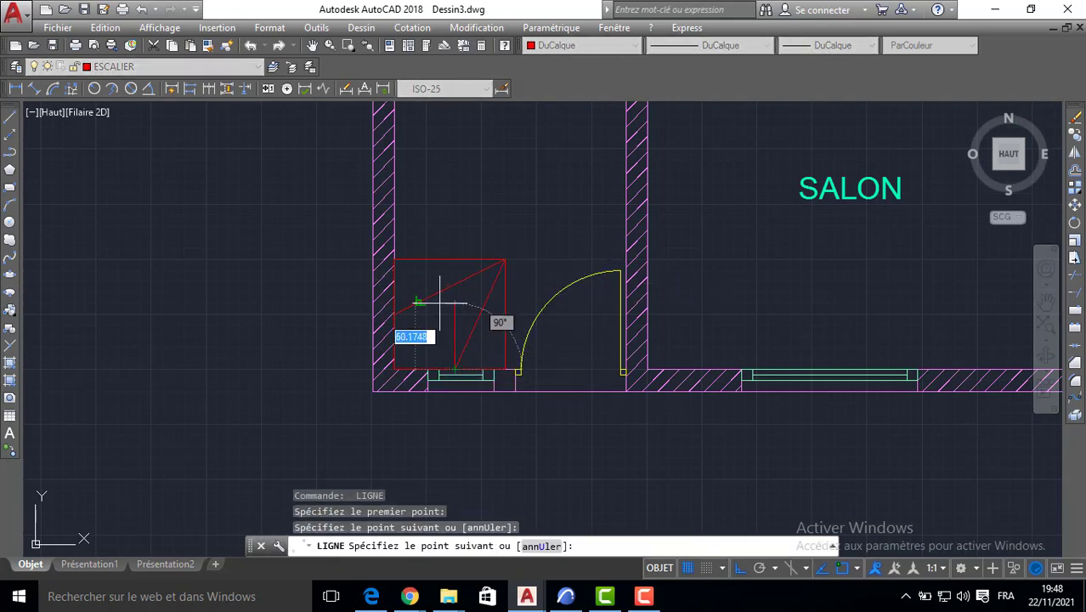
key(Return)
Step: Connect the upper and lower stair blocks with vertical lines between their right corners and between their left corners
scroll(440, 301, down, 2)
middle_drag(439, 301, 439, 322)
key(Return)
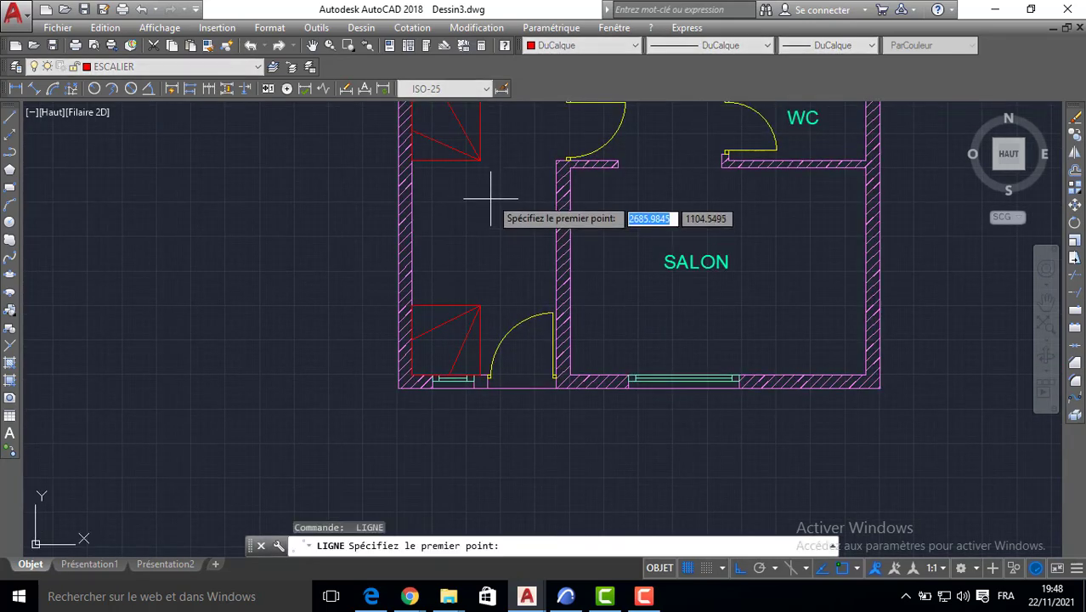
click(480, 160)
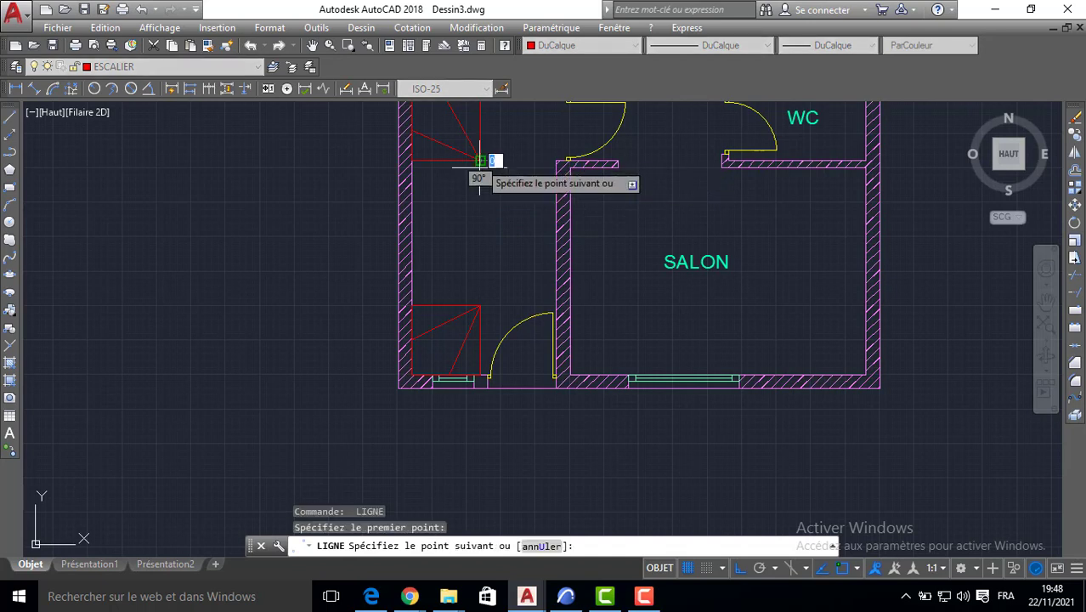
click(480, 304)
key(Return)
key(Return)
click(413, 305)
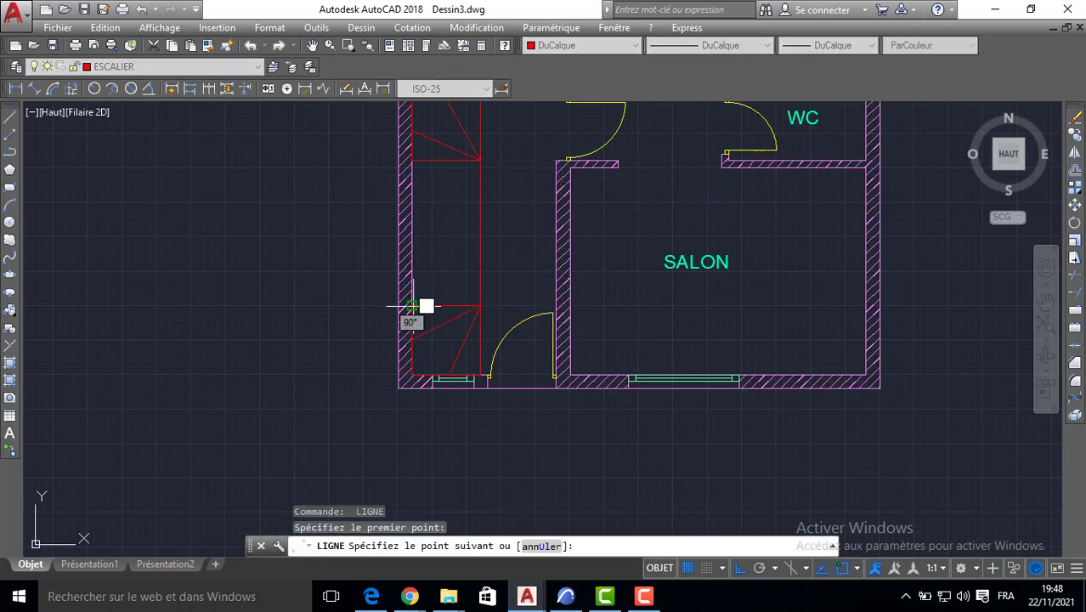
click(411, 161)
key(Return)
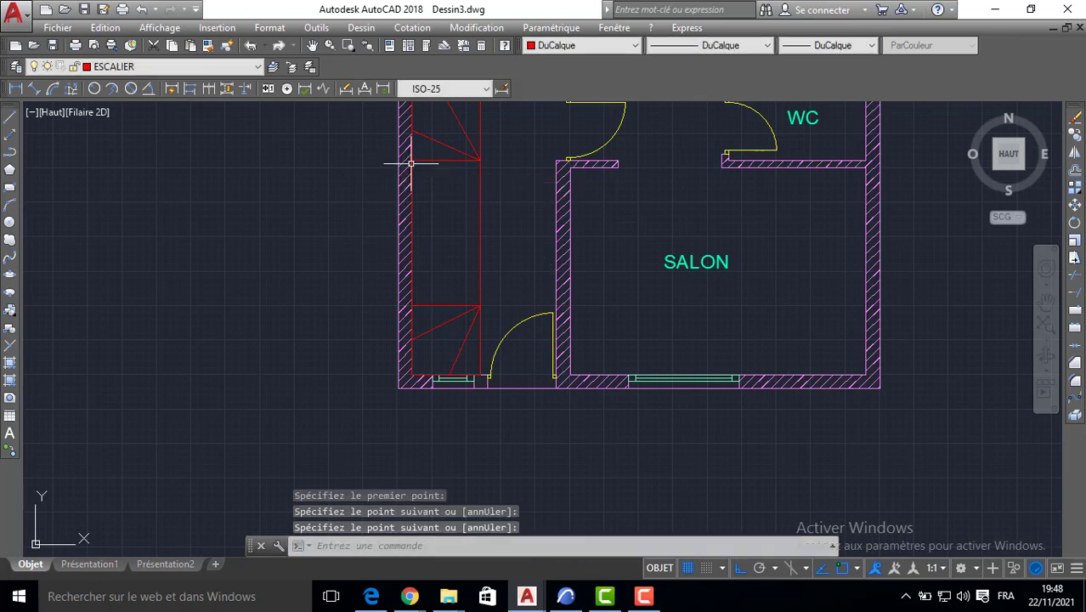
Step: Offset the upper block's bottom edge downward six times in succession at 30 to create the straight flight's treads
text(DC)
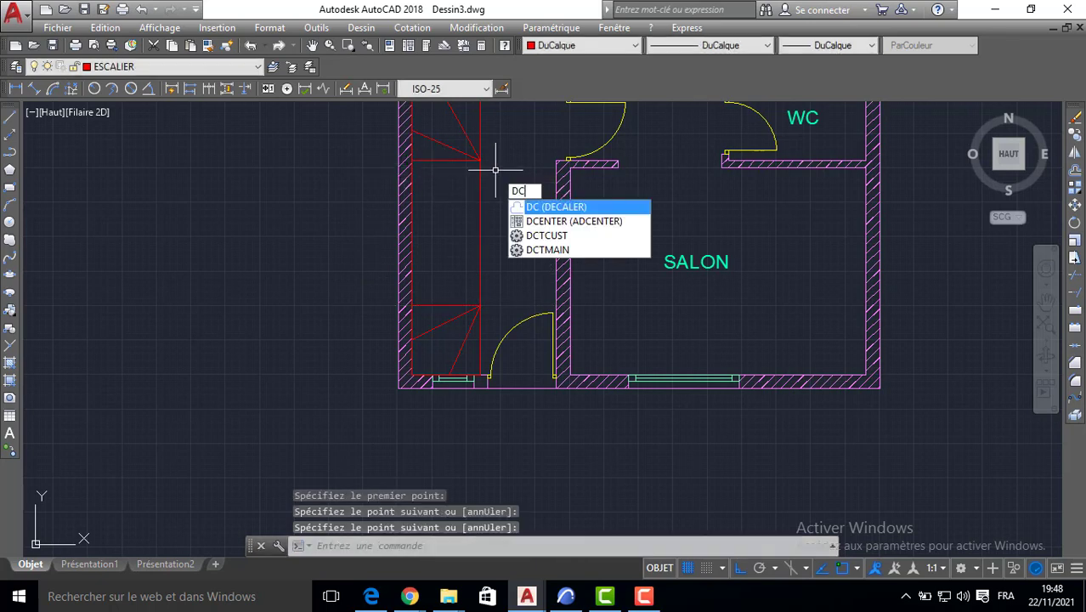
key(Return)
text(30)
key(Return)
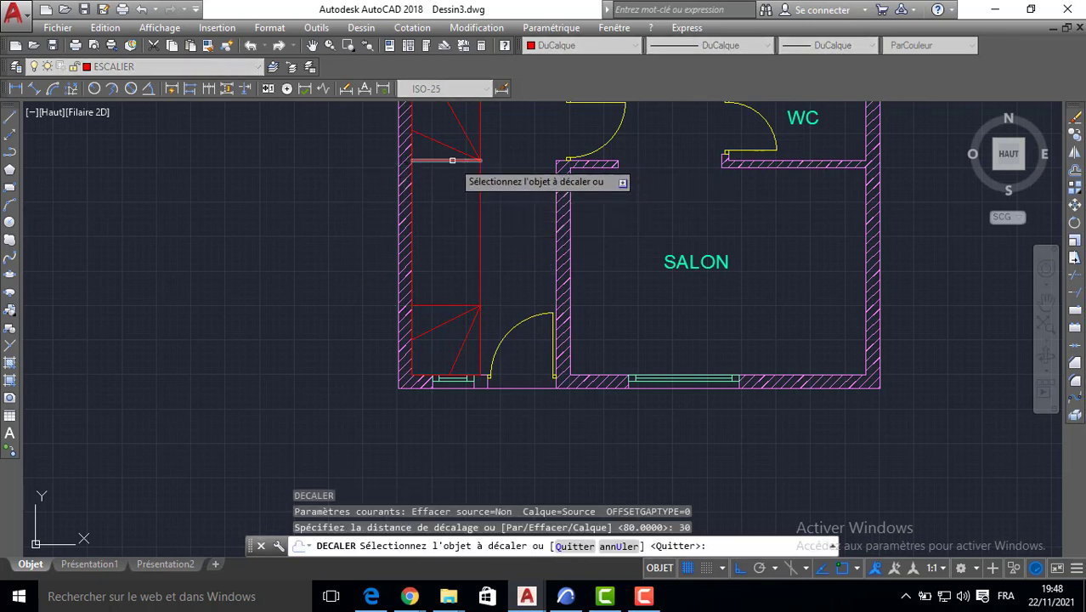
click(447, 162)
click(449, 209)
click(441, 181)
click(442, 216)
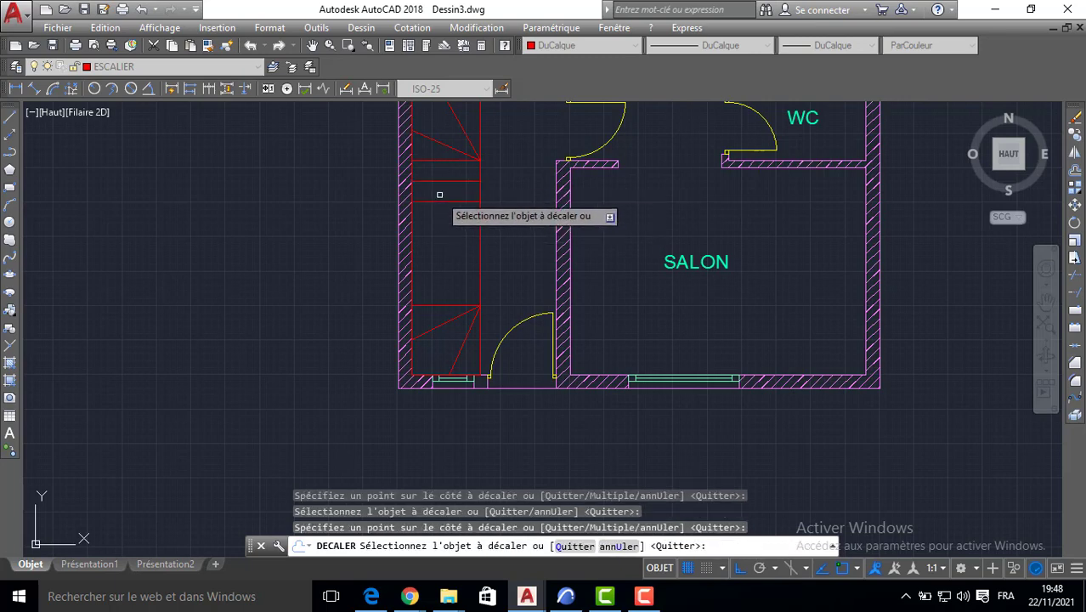
click(428, 201)
click(436, 243)
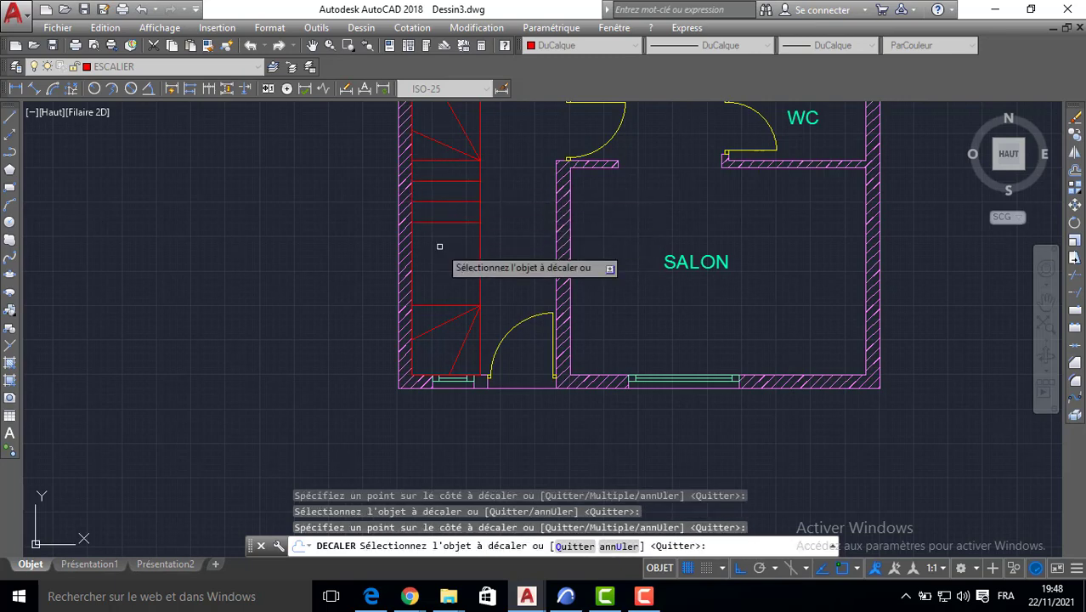
click(433, 222)
click(436, 246)
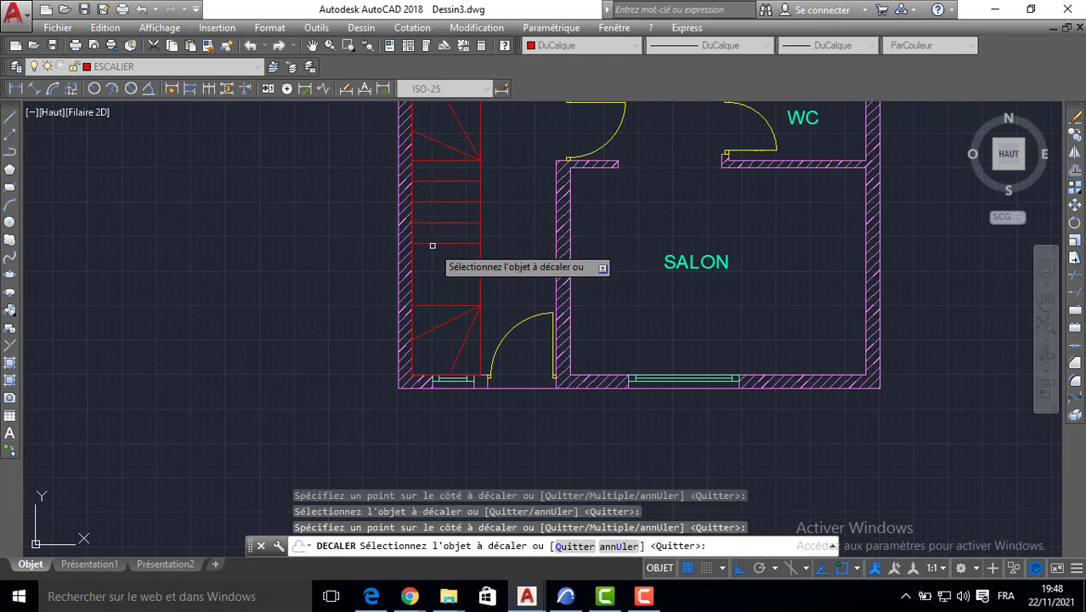
click(432, 244)
click(435, 272)
click(436, 263)
click(436, 280)
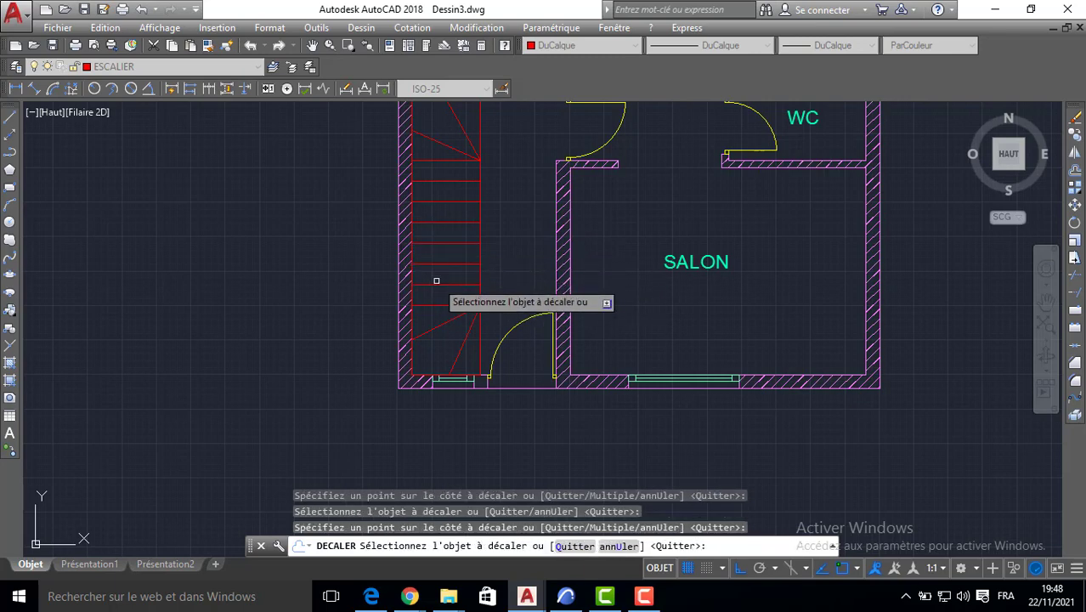
key(Return)
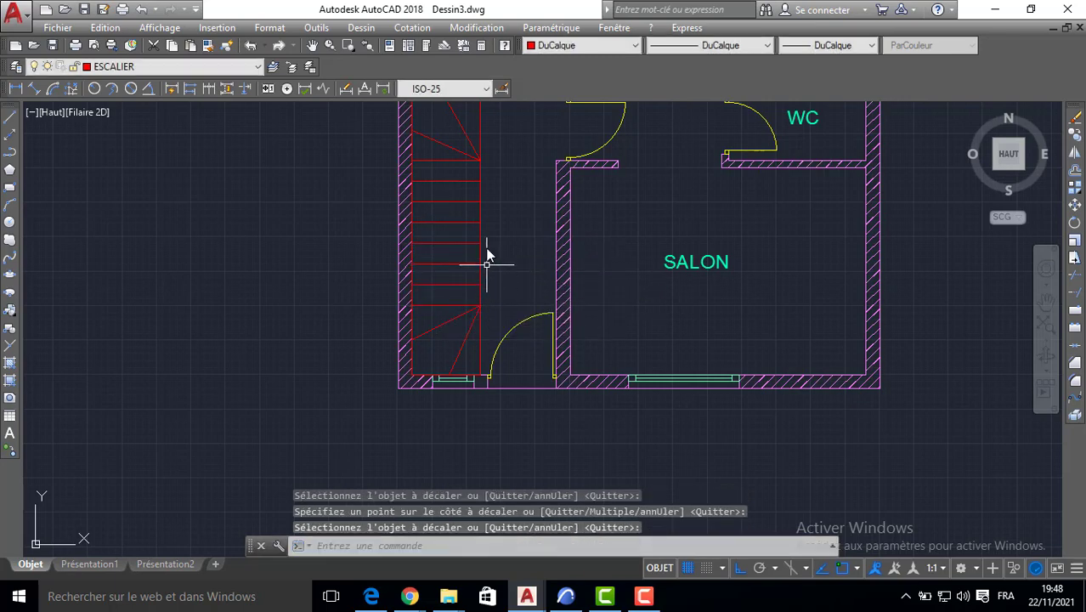
Step: Draw the stair's walking line from the upper block's right-edge midpoint to its centre, down through the treads, to the lower block's centre
text(l)
key(Return)
middle_drag(485, 185, 504, 289)
click(501, 234)
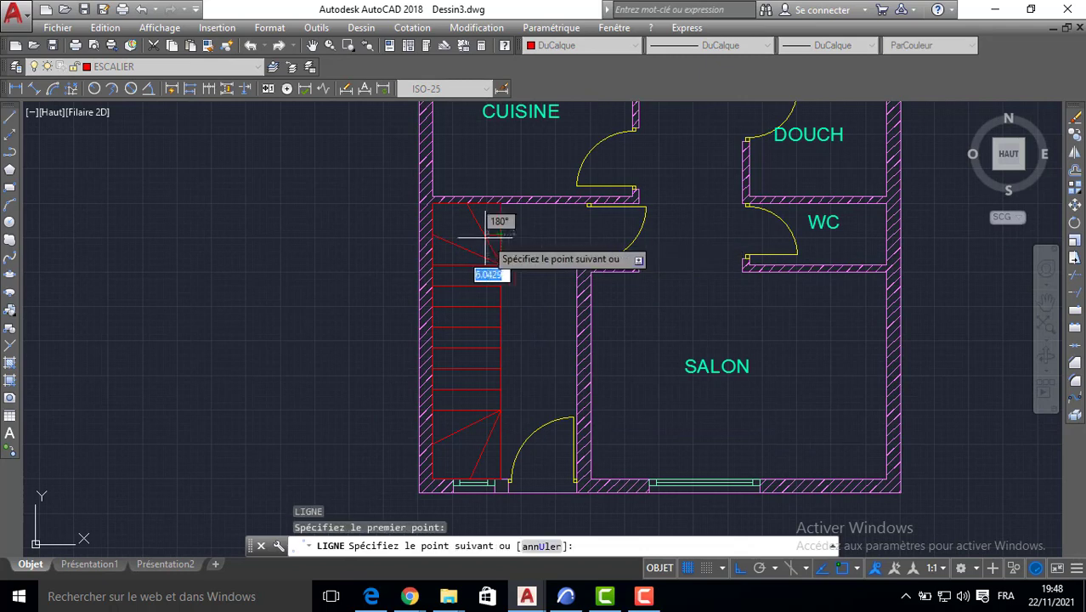
click(467, 234)
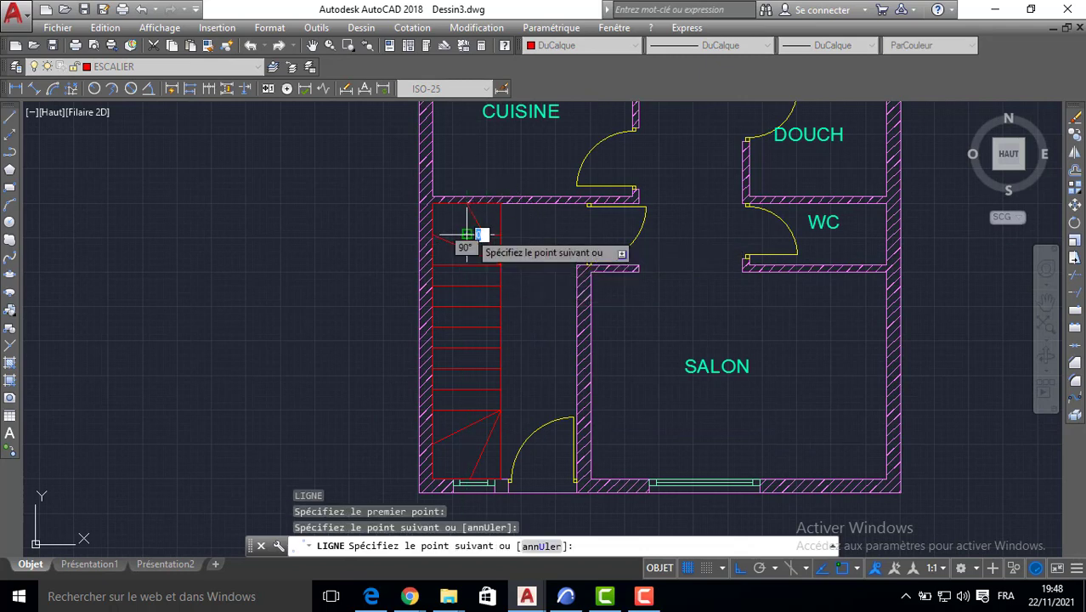
click(466, 411)
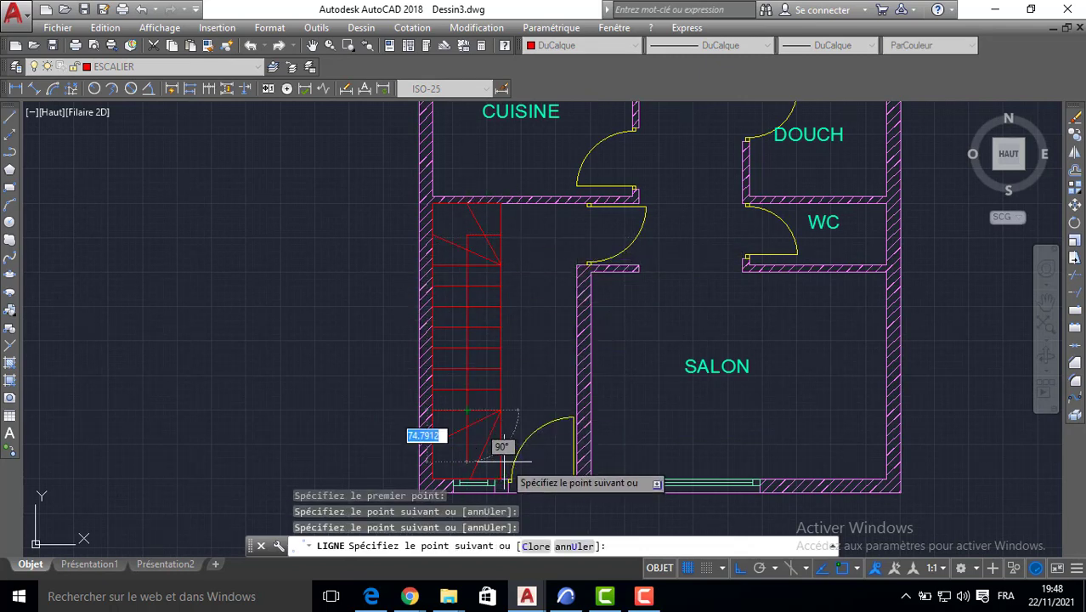
click(467, 445)
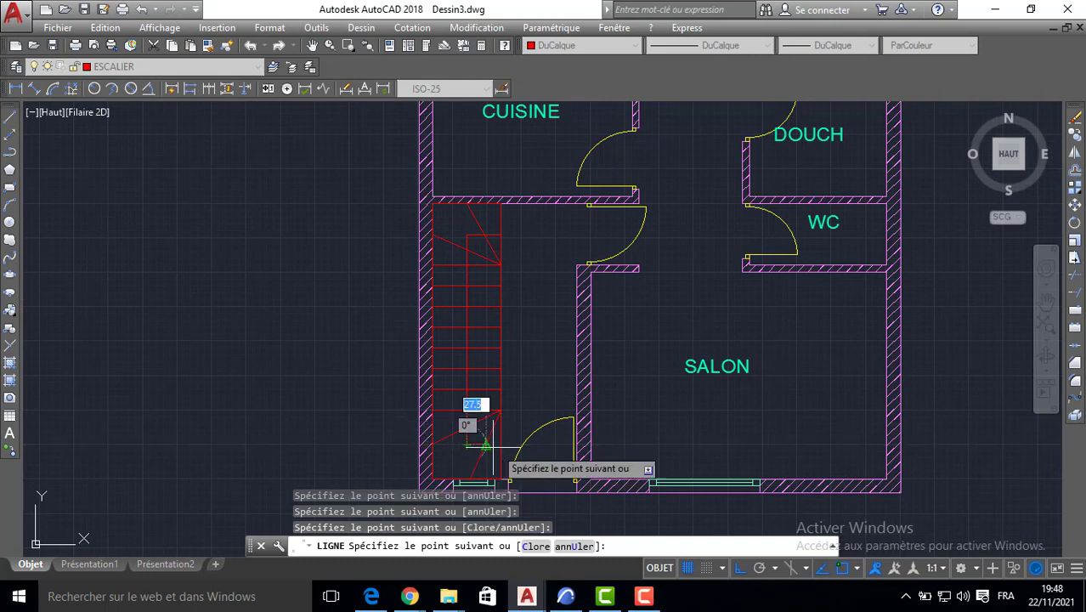
Step: Carry the walking line to the lower block's right edge and, with Ortho off, end it with a short slanted arrowhead stroke
scroll(499, 442, up, 6)
key(F8)
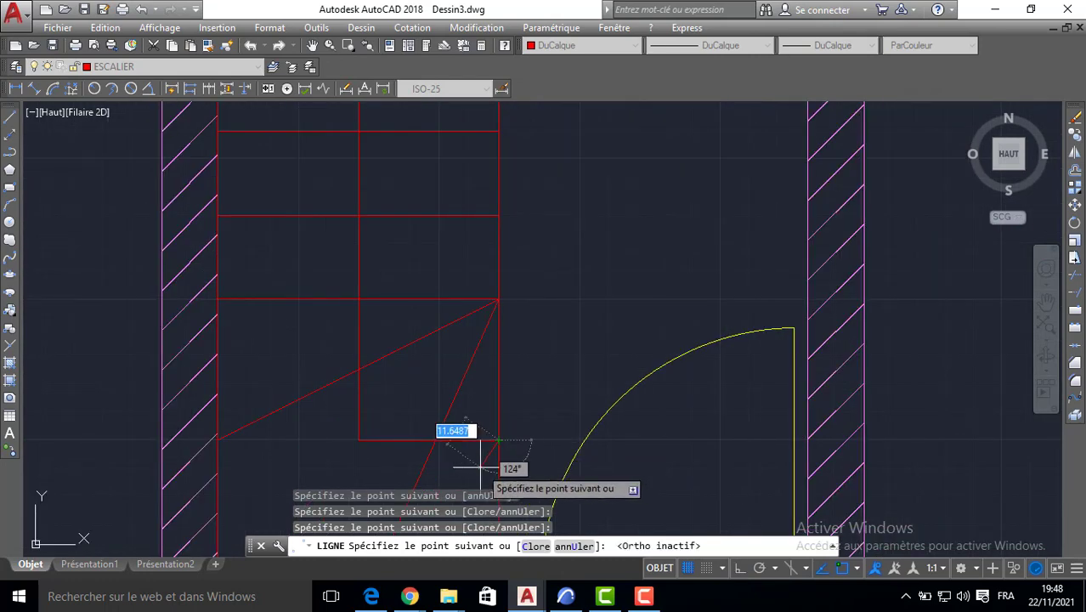
scroll(459, 459, up, 2)
scroll(458, 458, up, 2)
click(460, 452)
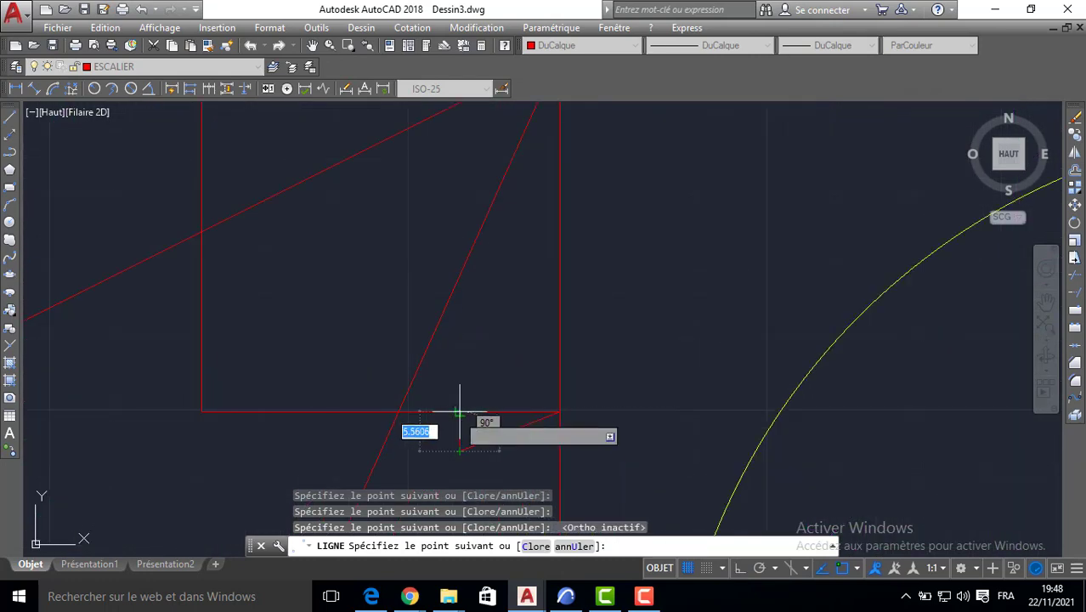
key(Return)
Step: Turn off the MUR layer to hide the walls and view the rest of the floor plan
scroll(449, 347, down, 6)
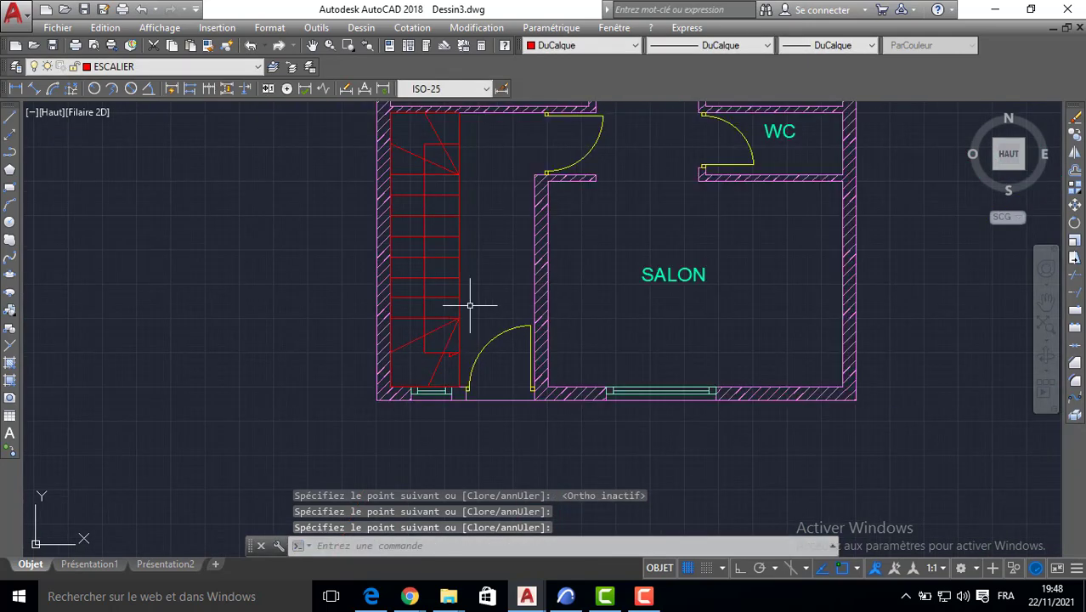
click(126, 68)
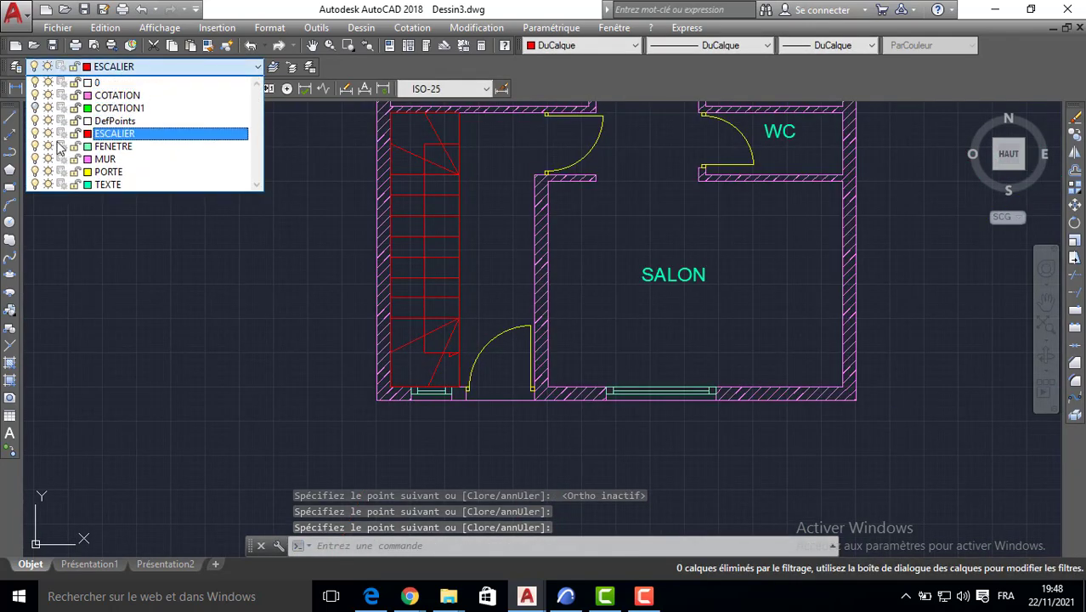
click(35, 159)
click(311, 364)
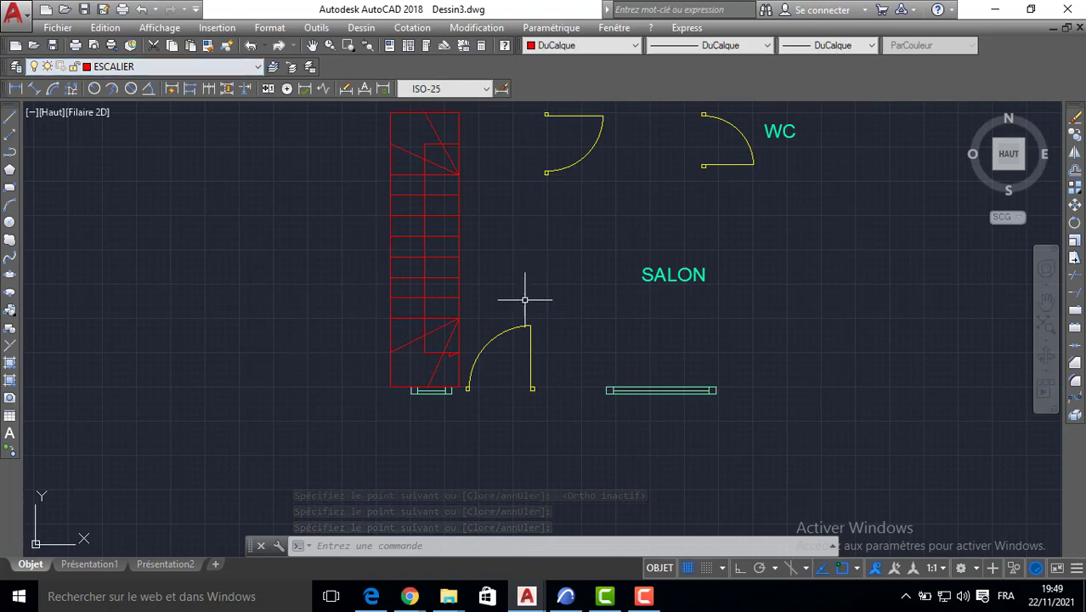
scroll(488, 270, down, 2)
middle_drag(559, 243, 571, 360)
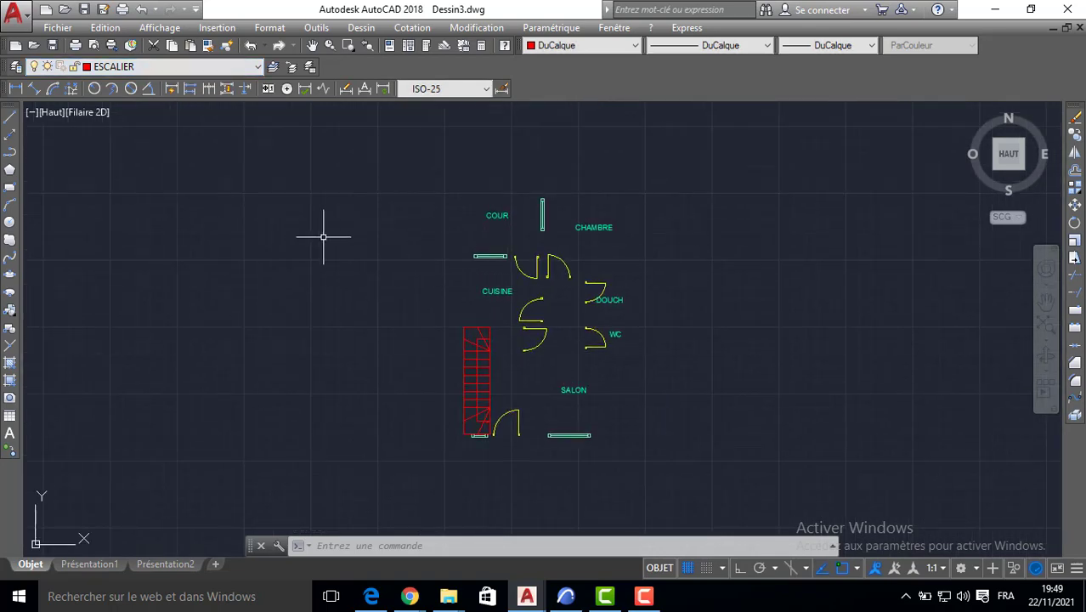
Step: Turn off the TEXTE and FENETRE layers to hide the room labels and the windows
click(116, 68)
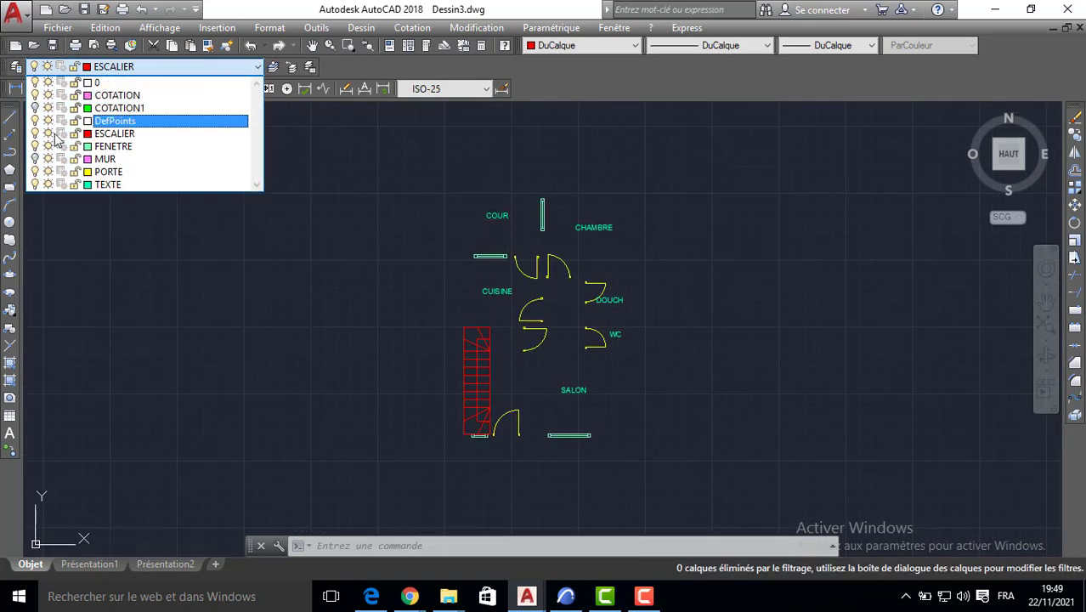
click(35, 185)
click(200, 298)
click(105, 71)
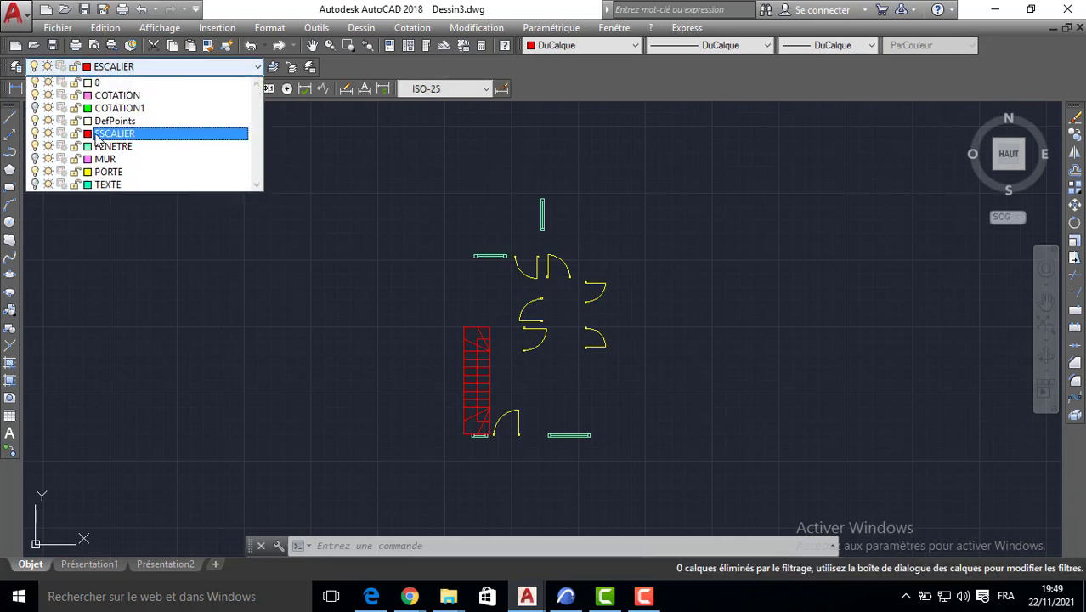
click(34, 146)
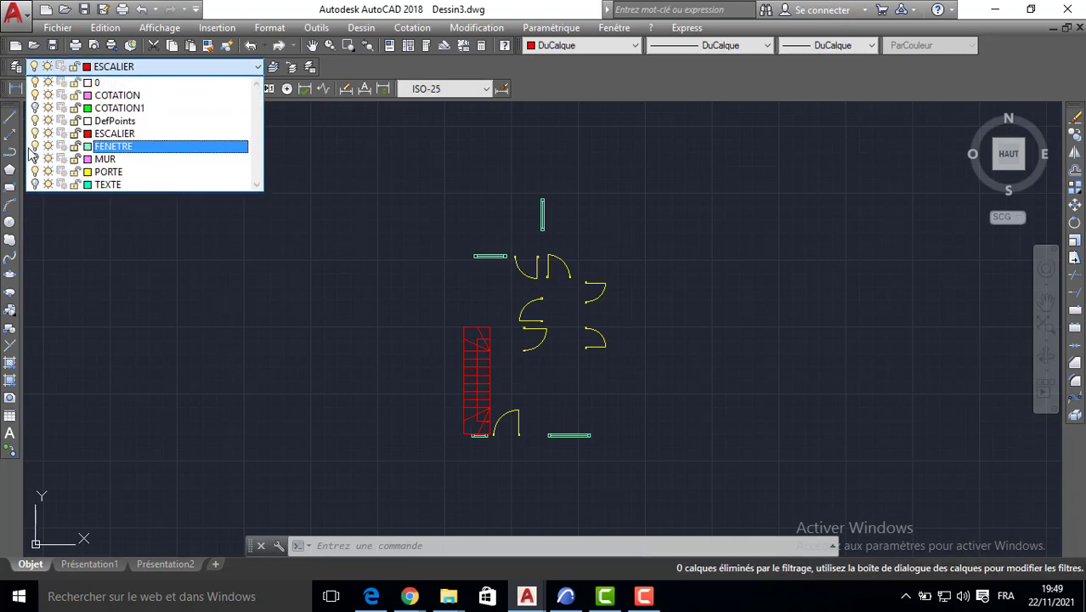
click(287, 297)
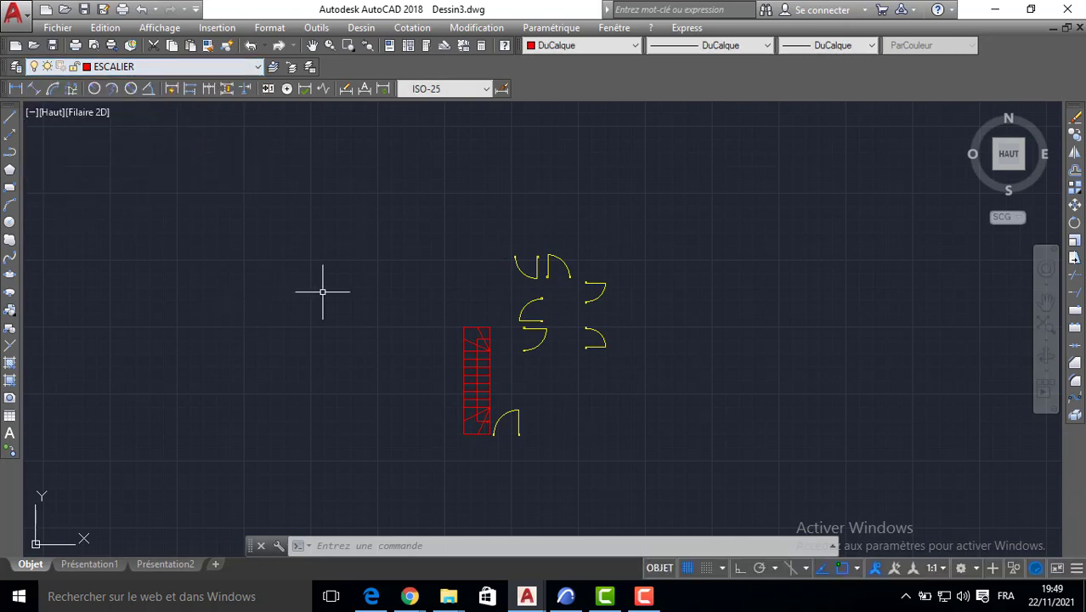
Step: Turn on the MUR, TEXTE, FENETRE and COTATION1 layers
click(114, 67)
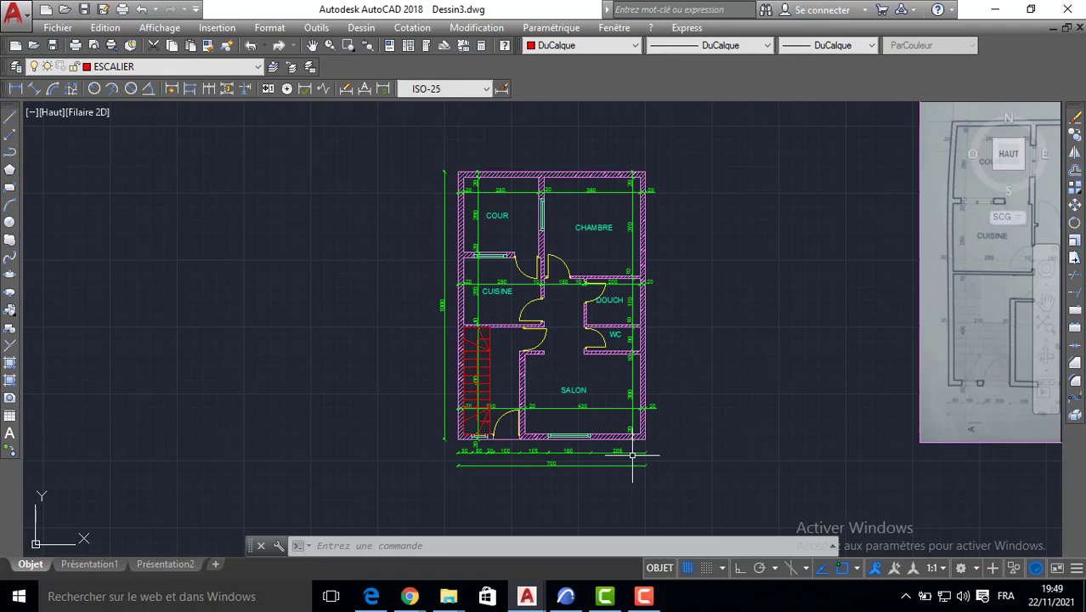
Step: Select the salon window's inner frame to check which layer it is on, and clear the selection
scroll(605, 423, up, 4)
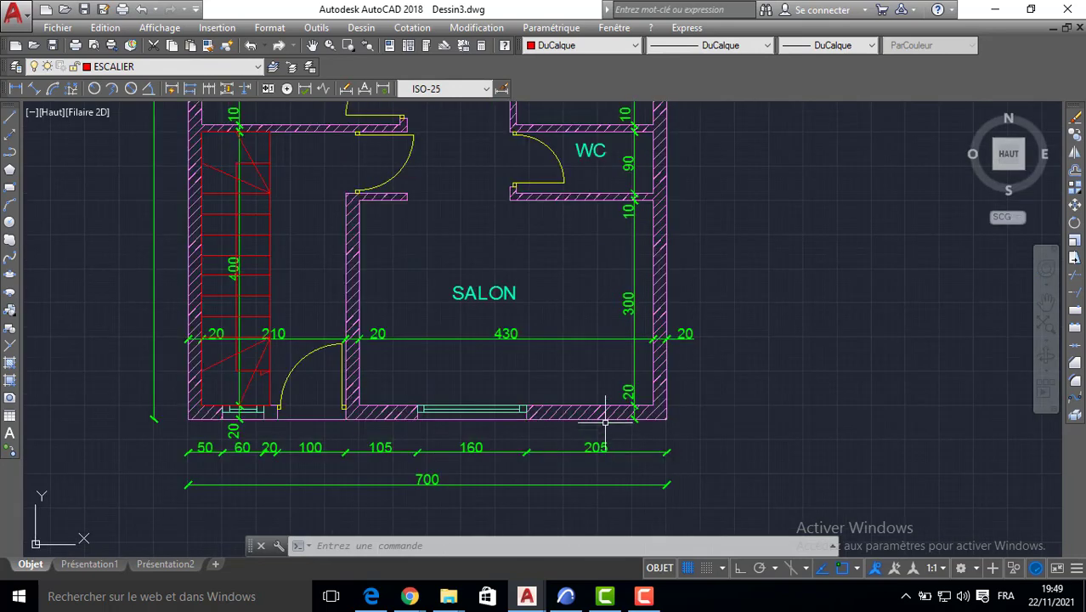
scroll(605, 422, up, 4)
click(382, 412)
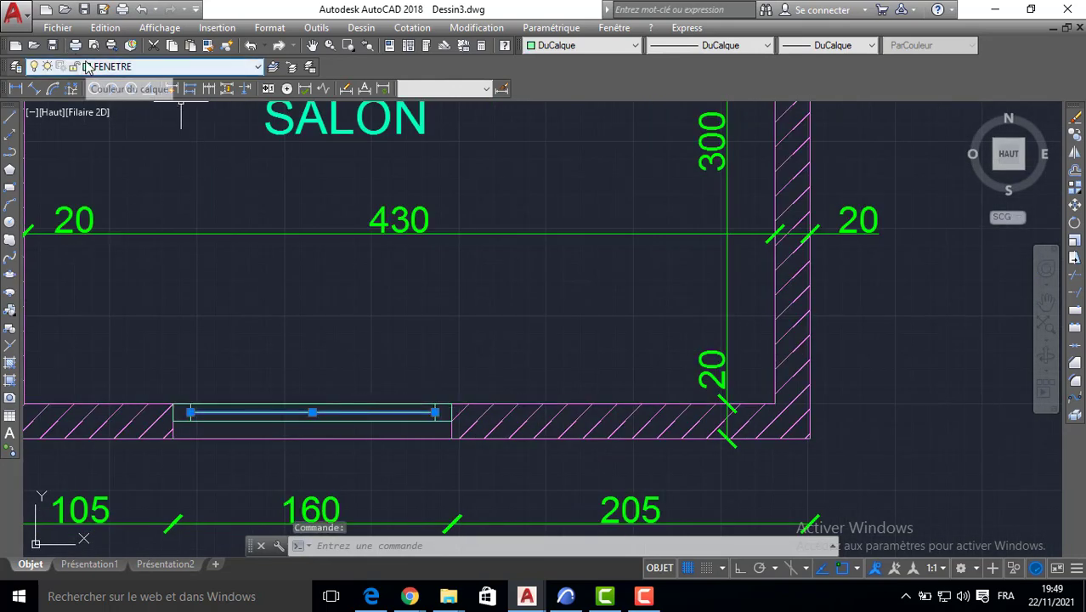
scroll(322, 211, down, 4)
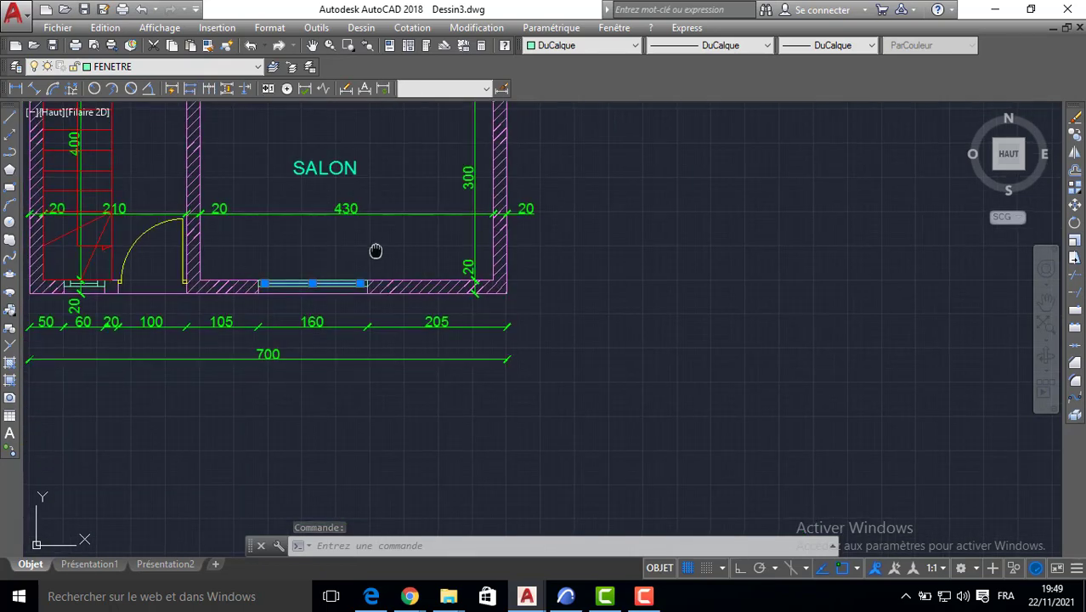
key(Escape)
key(Escape)
middle_drag(375, 250, 552, 369)
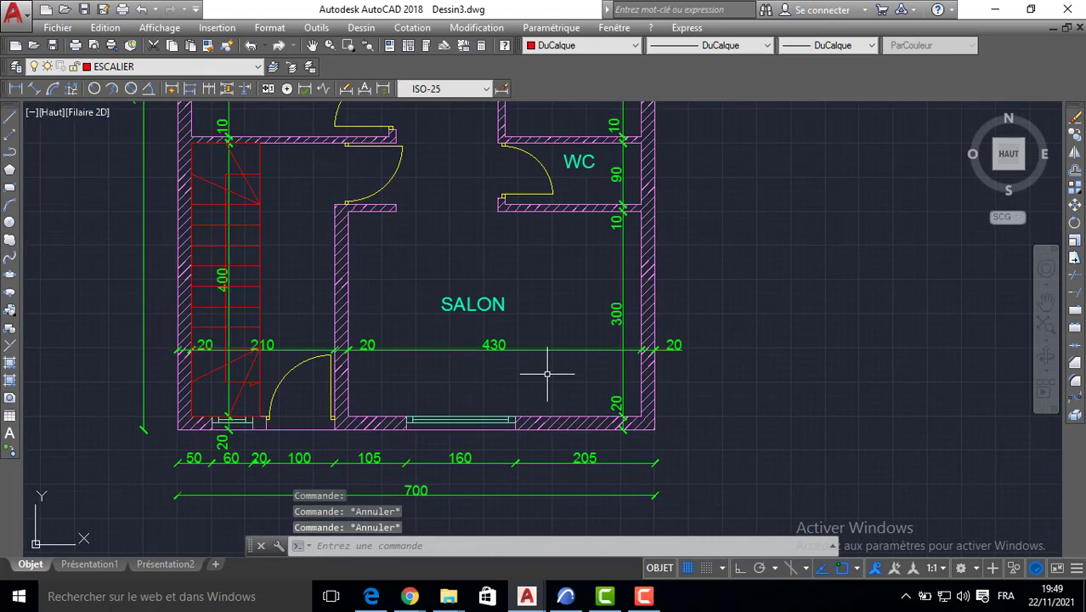
Step: Prepare to save the drawing on the desktop as PLAN in AutoCAD 2013/LT2013 DWG format, and cancel the save
key(ctrl+s)
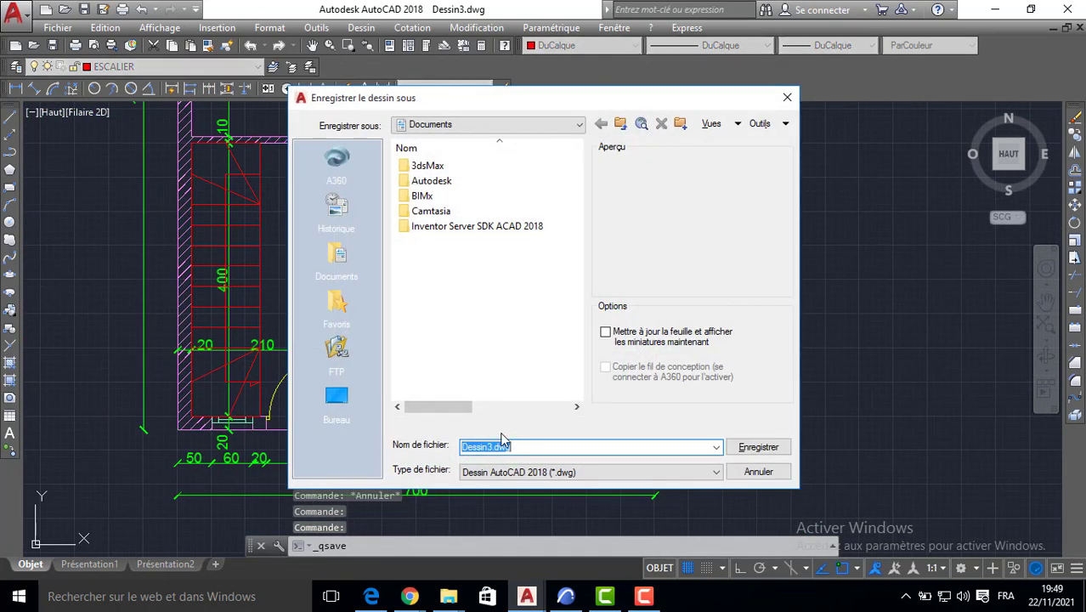
text(PLAN)
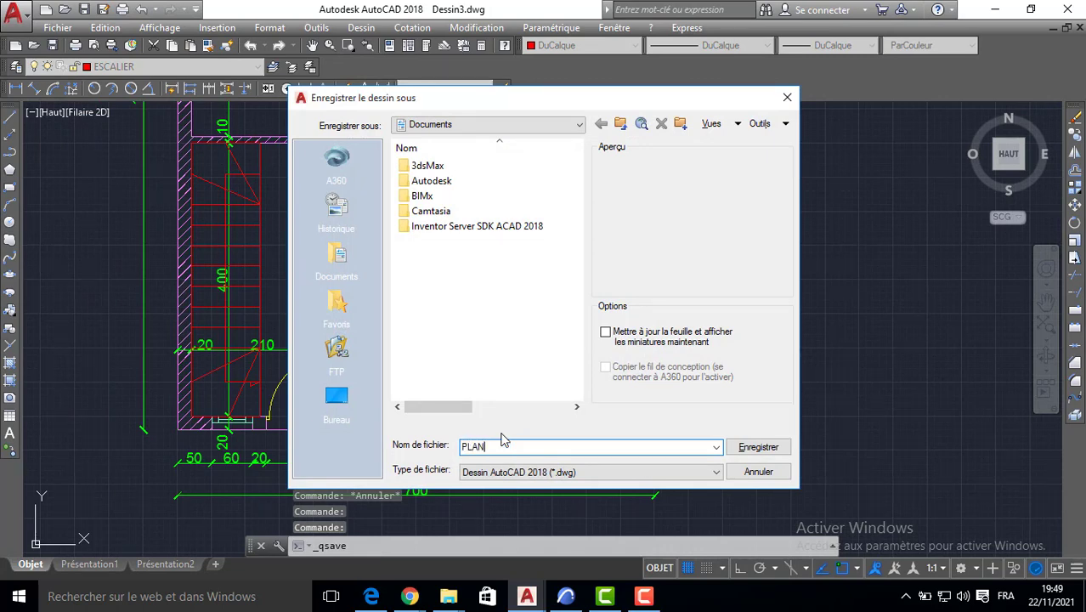
click(337, 399)
click(597, 476)
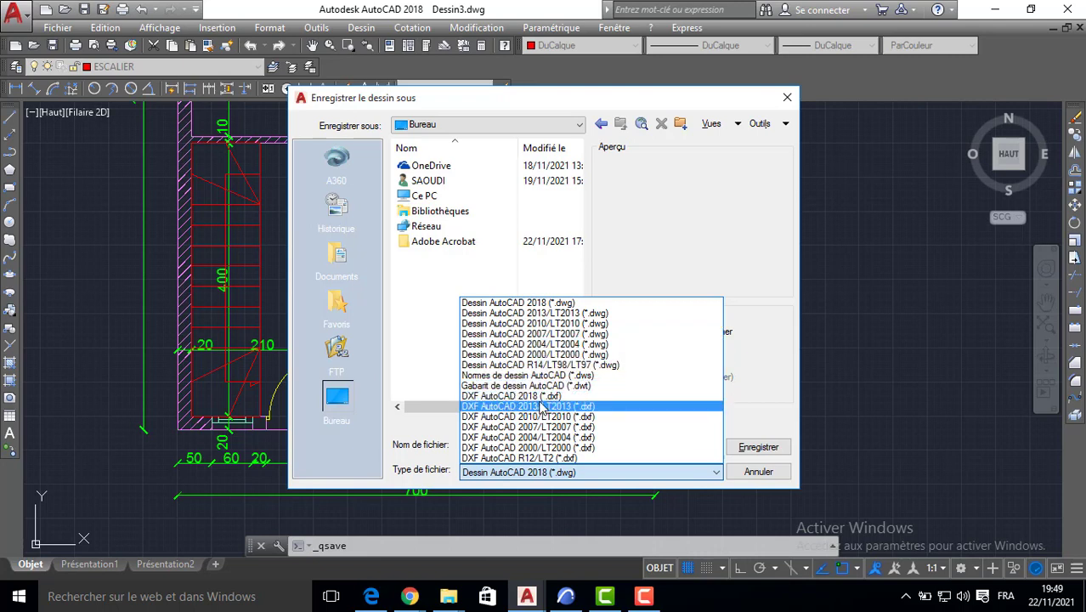
click(535, 313)
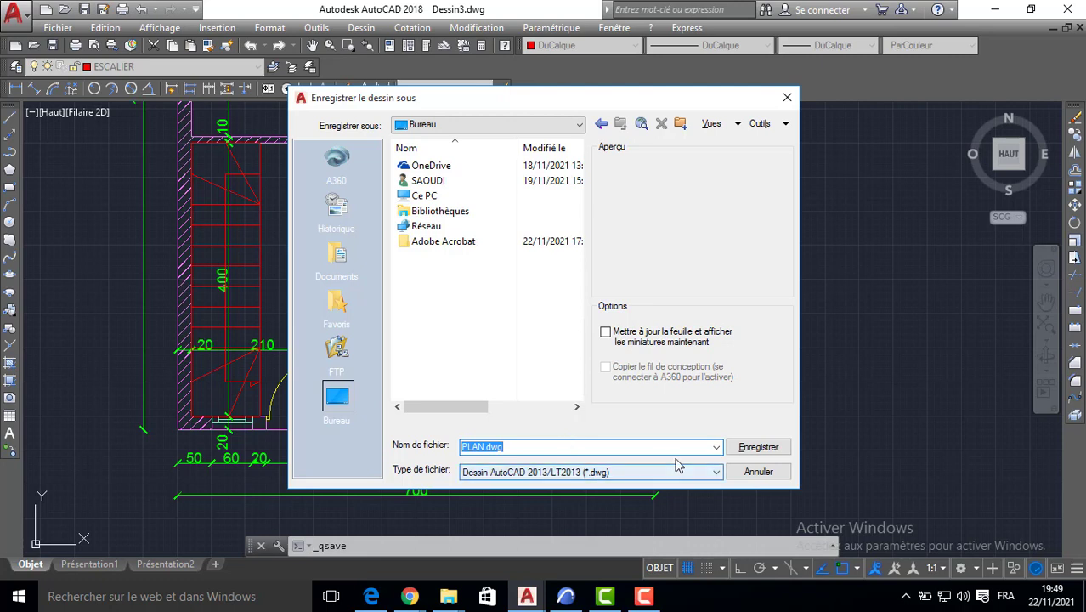
click(737, 472)
scroll(761, 414, down, 2)
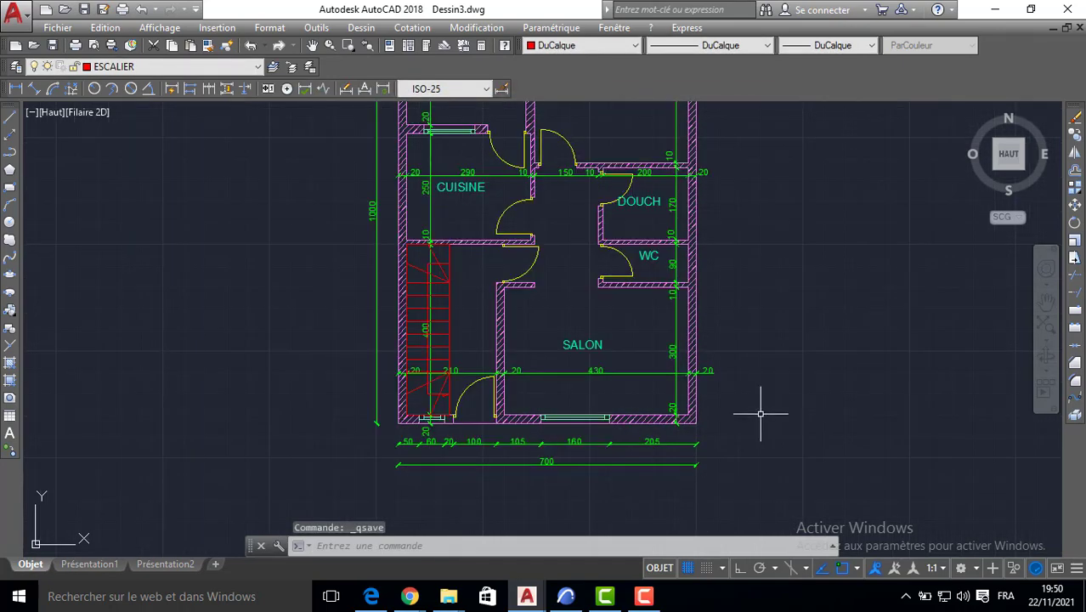
scroll(765, 391, down, 2)
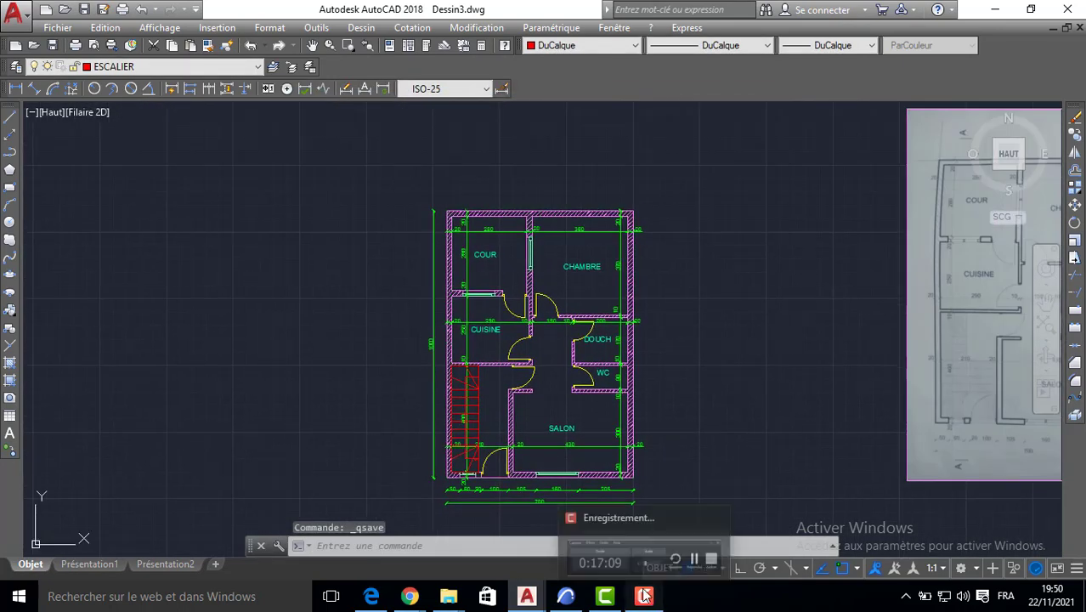